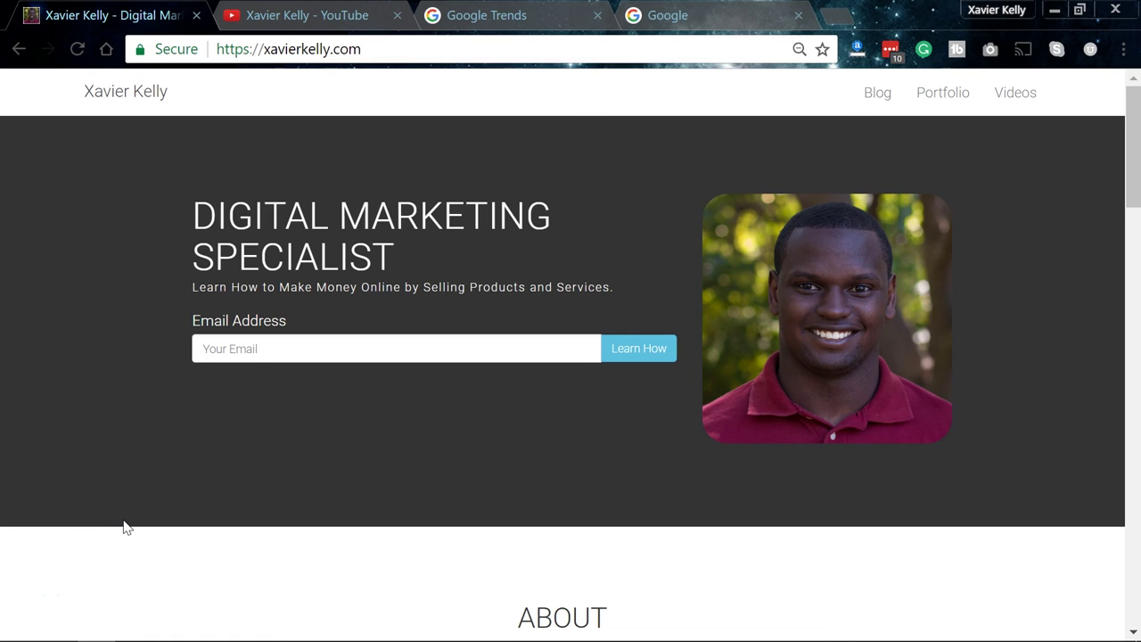
# Step: Look over the About section of the personal website and switch to the YouTube channel page
pyautogui.scroll(-4, 552, 410)
pyautogui.scroll(-1, 554, 407)
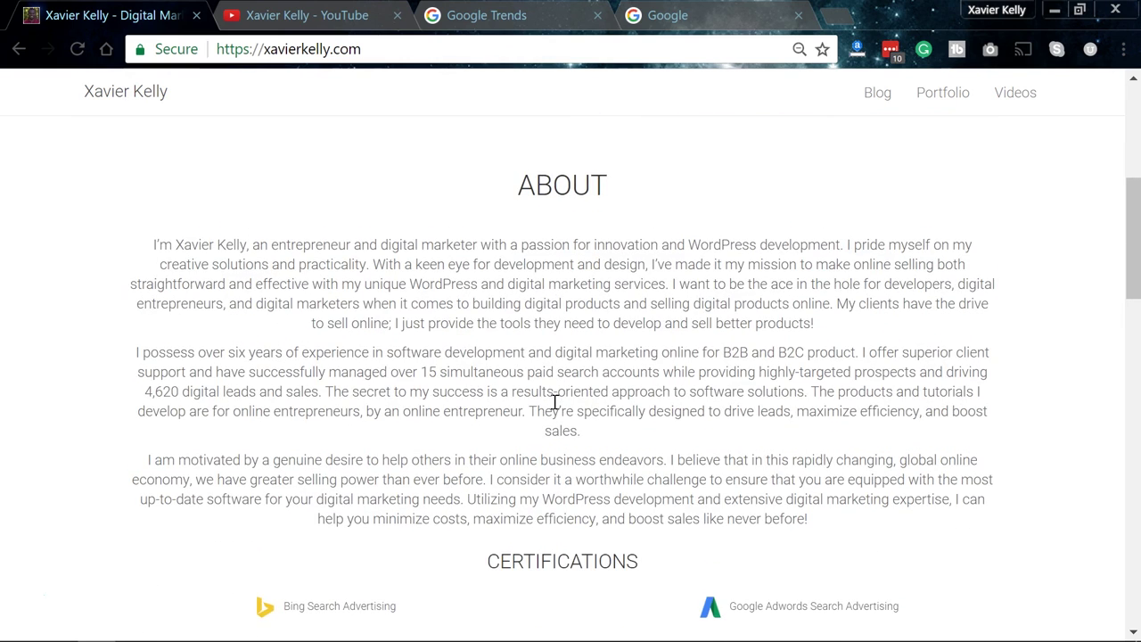
pyautogui.scroll(4, 553, 406)
pyautogui.hotkey('ctrl', 'Tab')
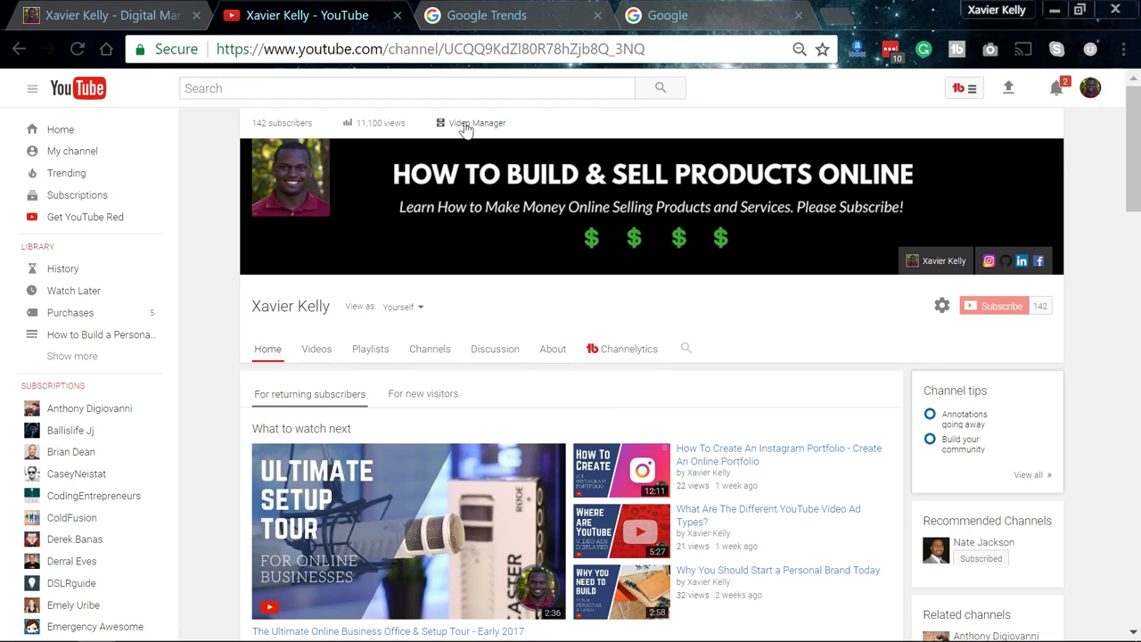
# Step: Switch to Google Trends and explore the search term "digital marketing"
pyautogui.click(472, 16)
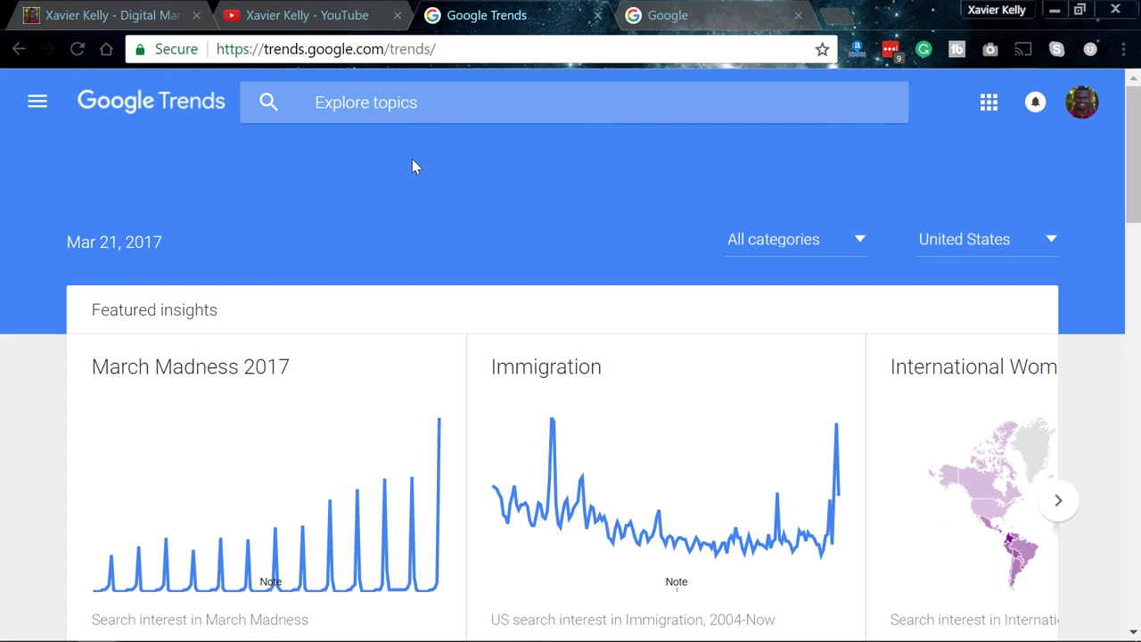
pyautogui.click(378, 108)
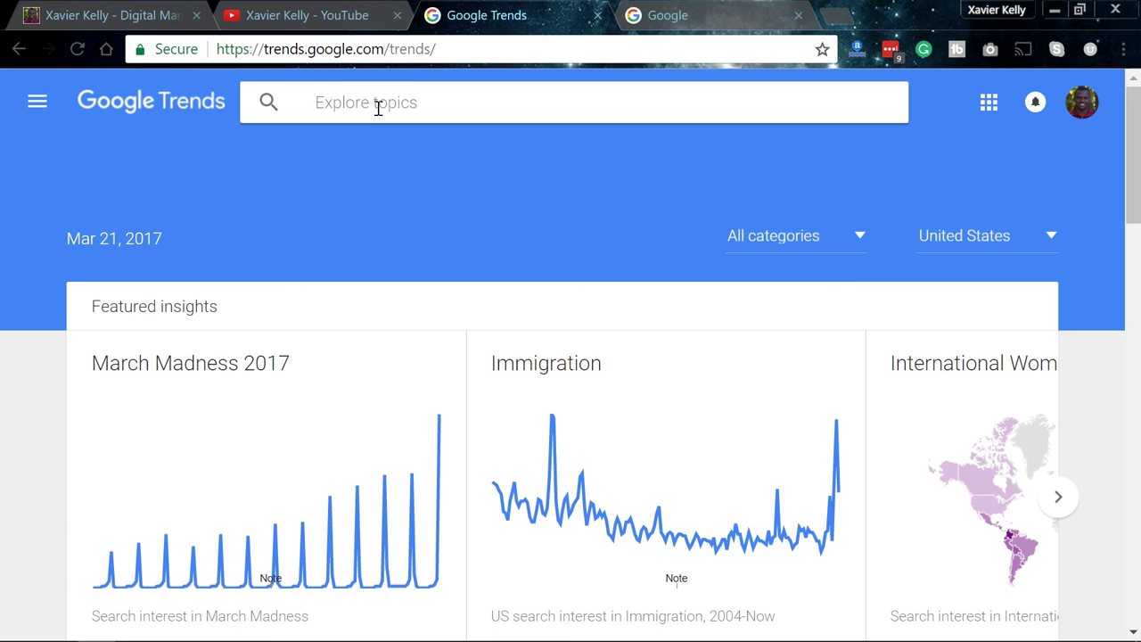
pyautogui.scroll(-2, 378, 107)
pyautogui.write('digital ')
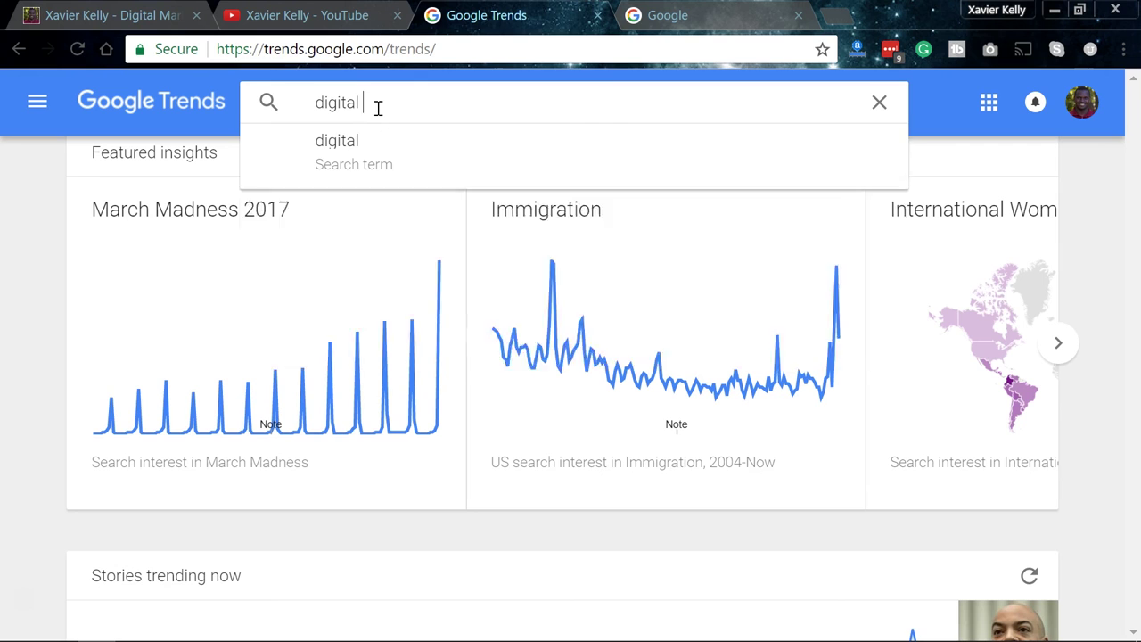
pyautogui.write('marketing')
pyautogui.press('Return')
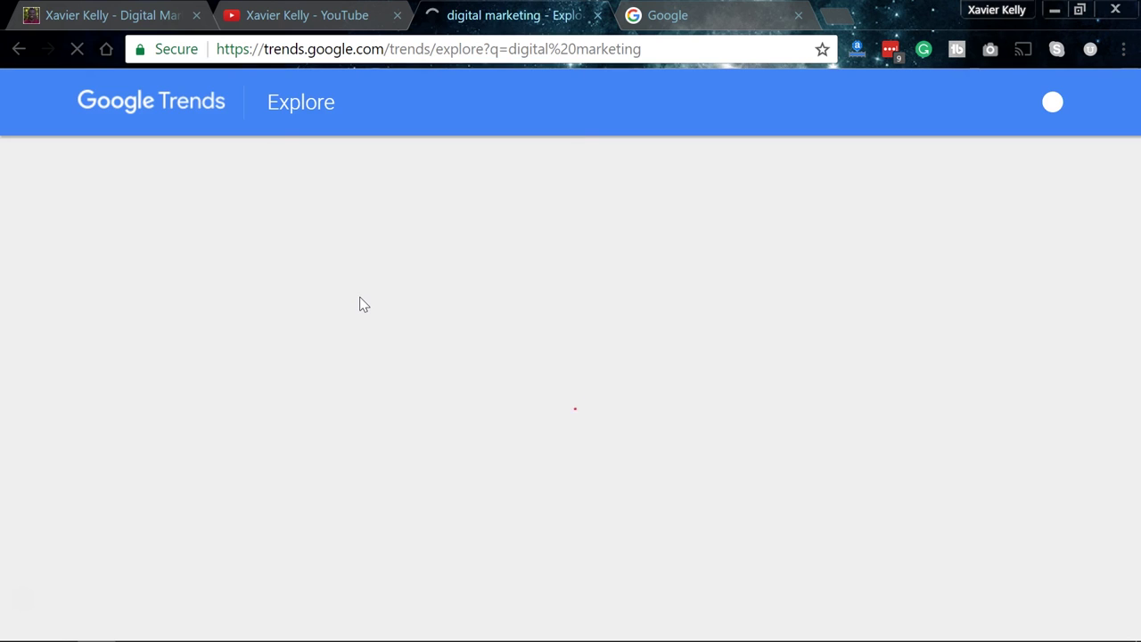
# Step: Examine the interest over time and interest by region sections for "digital marketing"
pyautogui.scroll(-1, 364, 305)
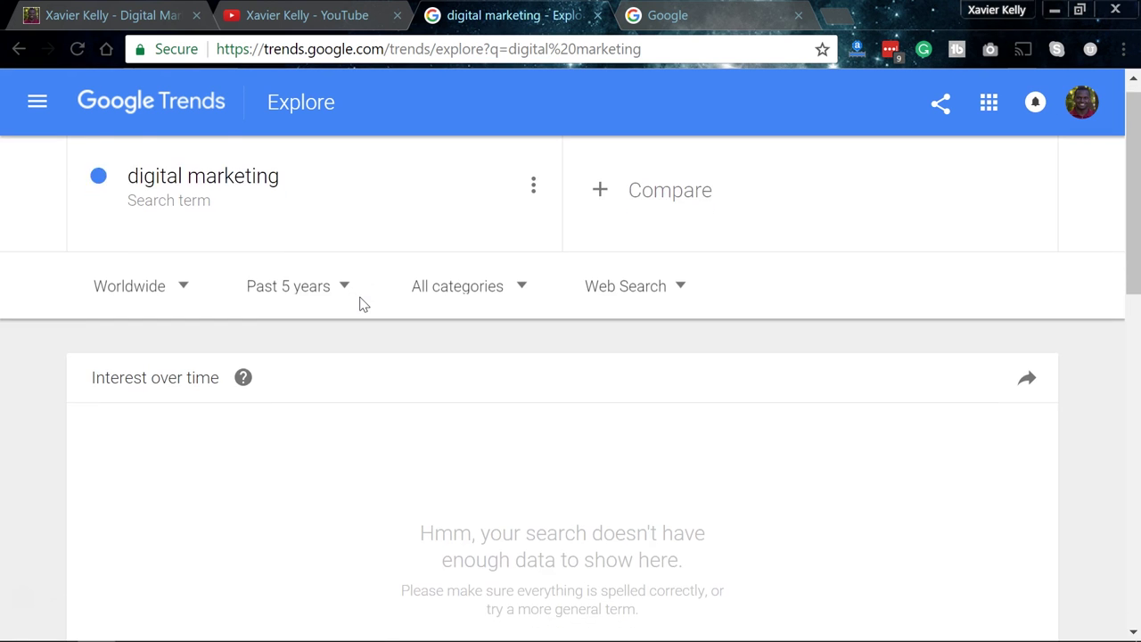
pyautogui.scroll(-2, 363, 305)
pyautogui.scroll(1, 363, 305)
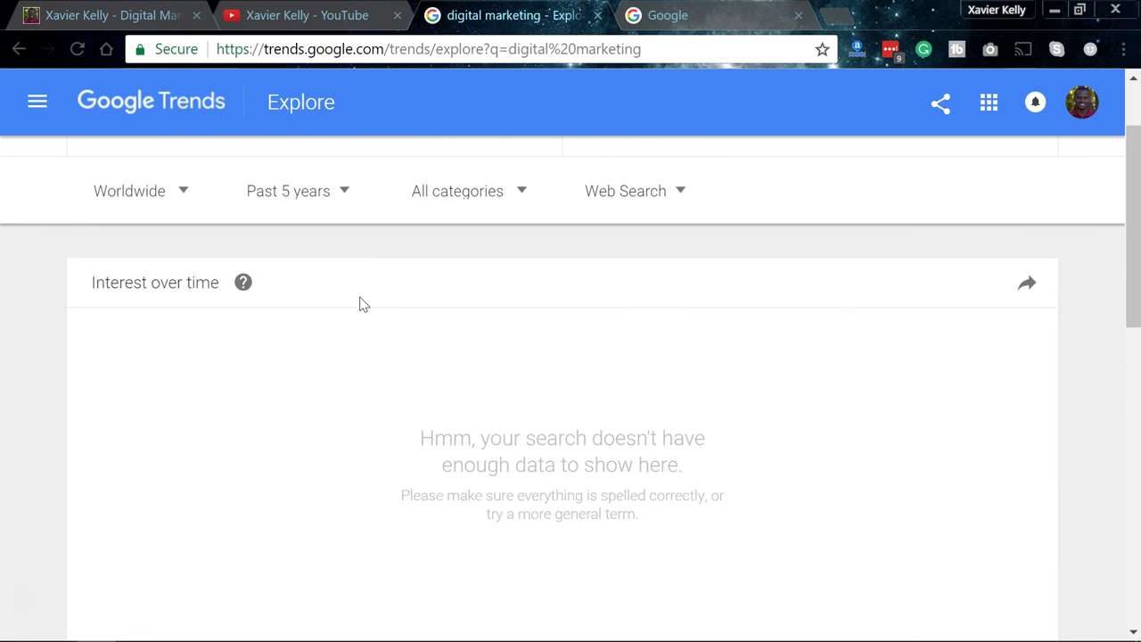
pyautogui.scroll(-5, 364, 304)
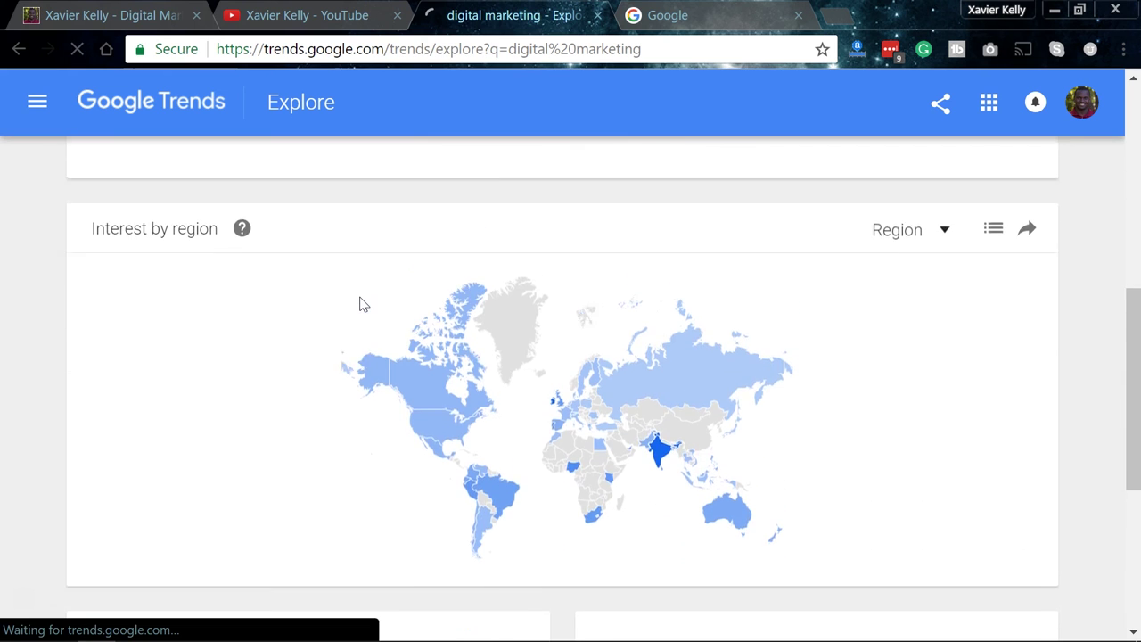
pyautogui.scroll(5, 364, 305)
pyautogui.scroll(-3, 363, 305)
pyautogui.scroll(3, 364, 307)
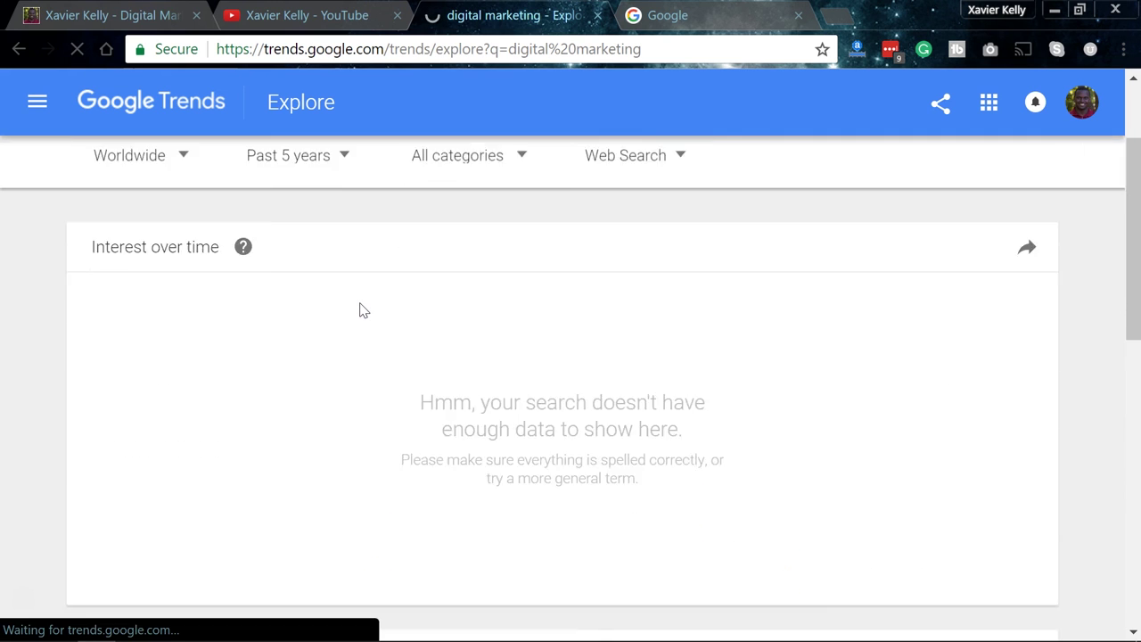
pyautogui.scroll(2, 363, 311)
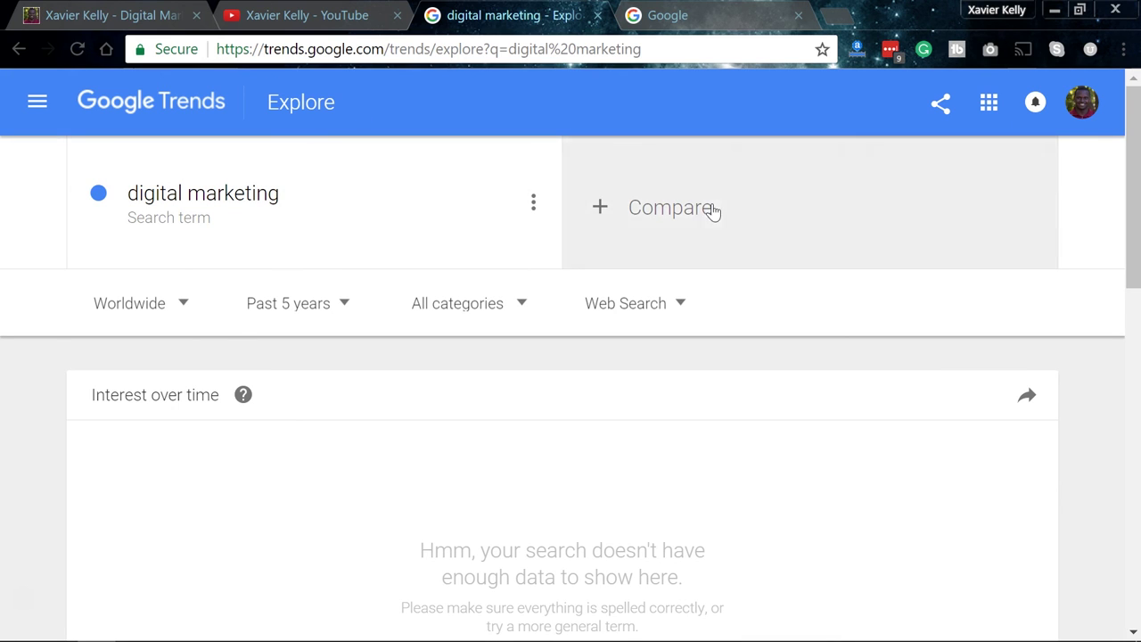
# Step: Return to the Google Trends start page and look through the featured insights and the stories trending now
pyautogui.click(19, 46)
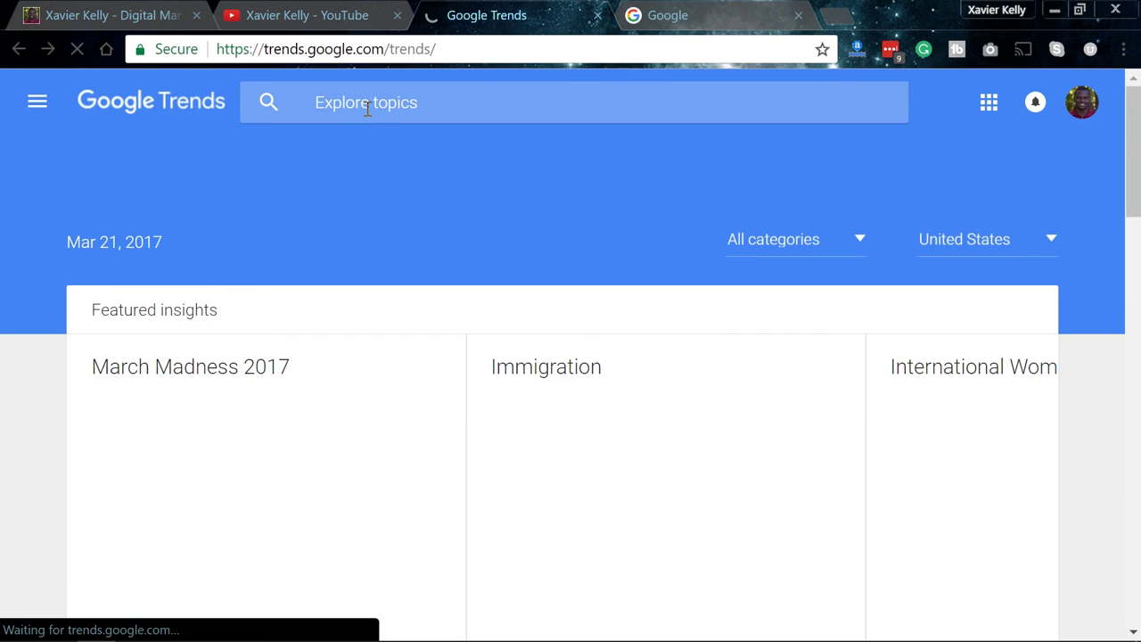
pyautogui.scroll(-2, 300, 309)
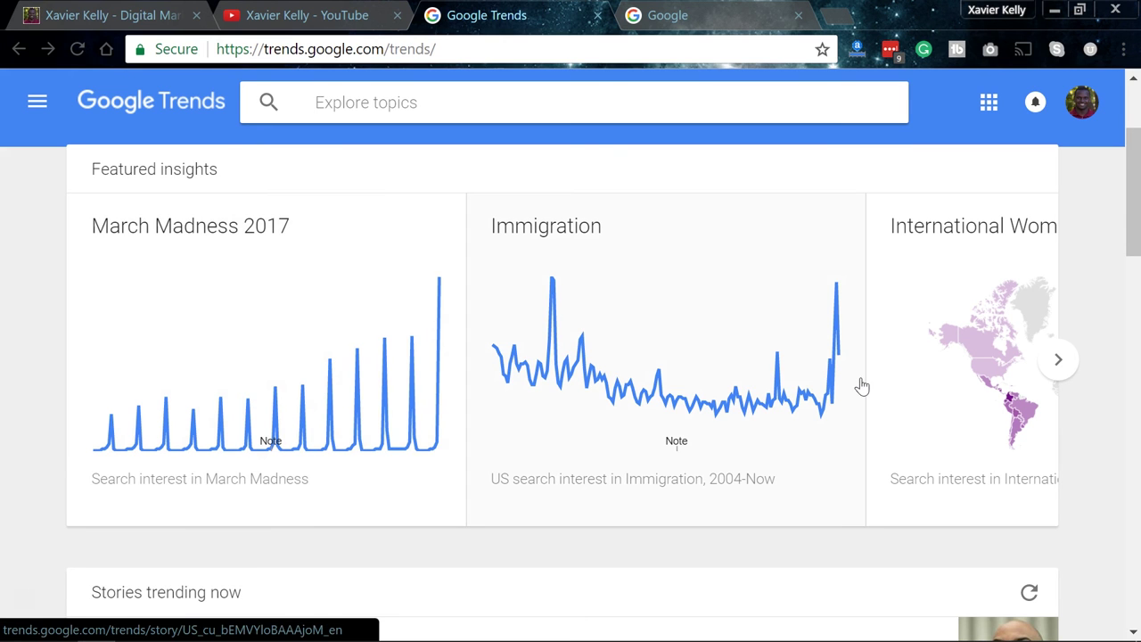
pyautogui.scroll(-2, 822, 385)
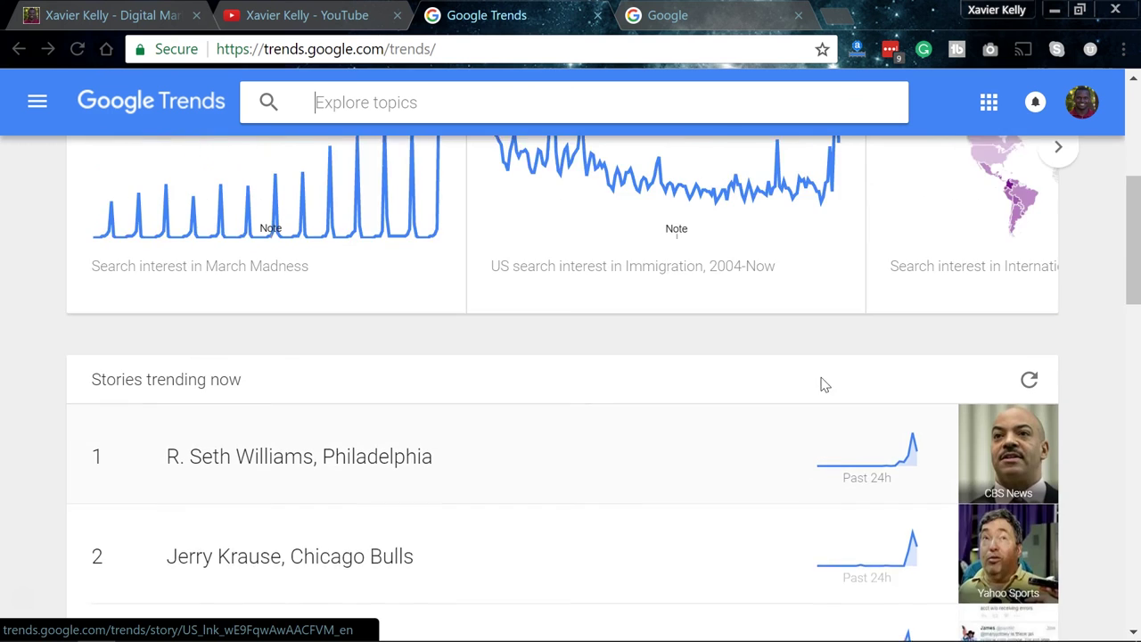
pyautogui.scroll(-3, 820, 385)
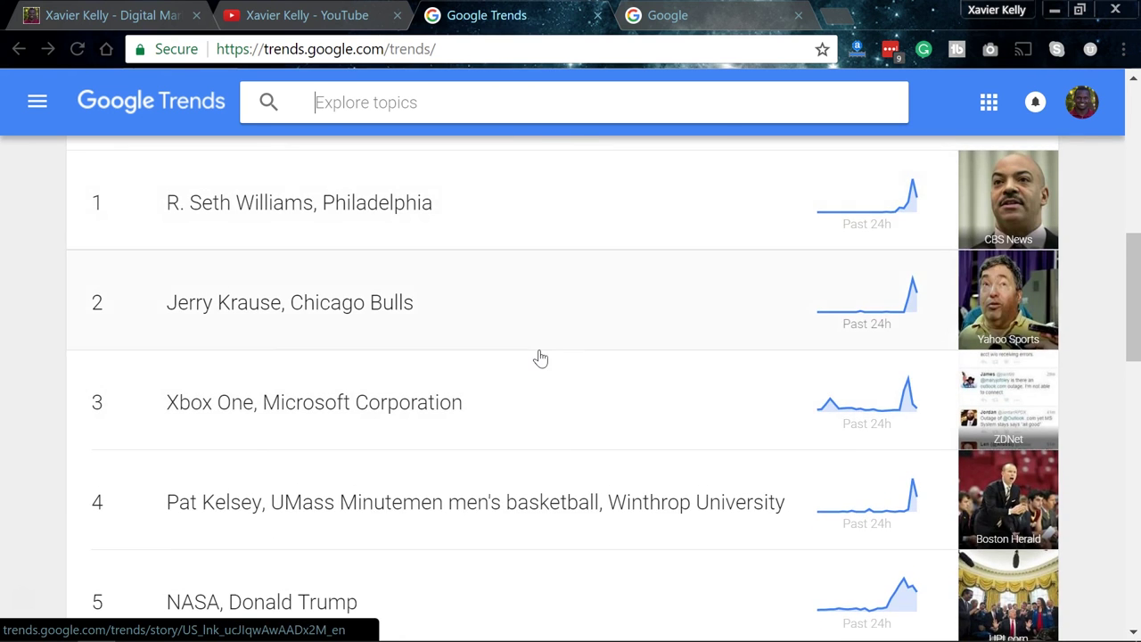
pyautogui.scroll(5, 538, 357)
# Step: Try exploring the search term "SEO" and go back to the Google Trends start page
pyautogui.click(425, 106)
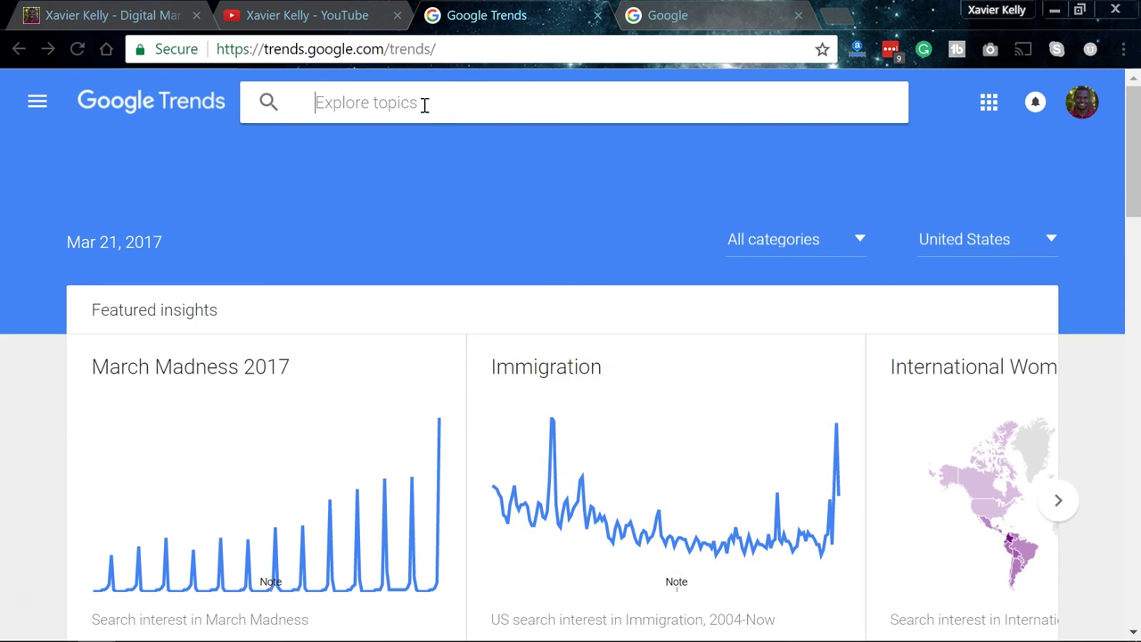
pyautogui.write('SEO')
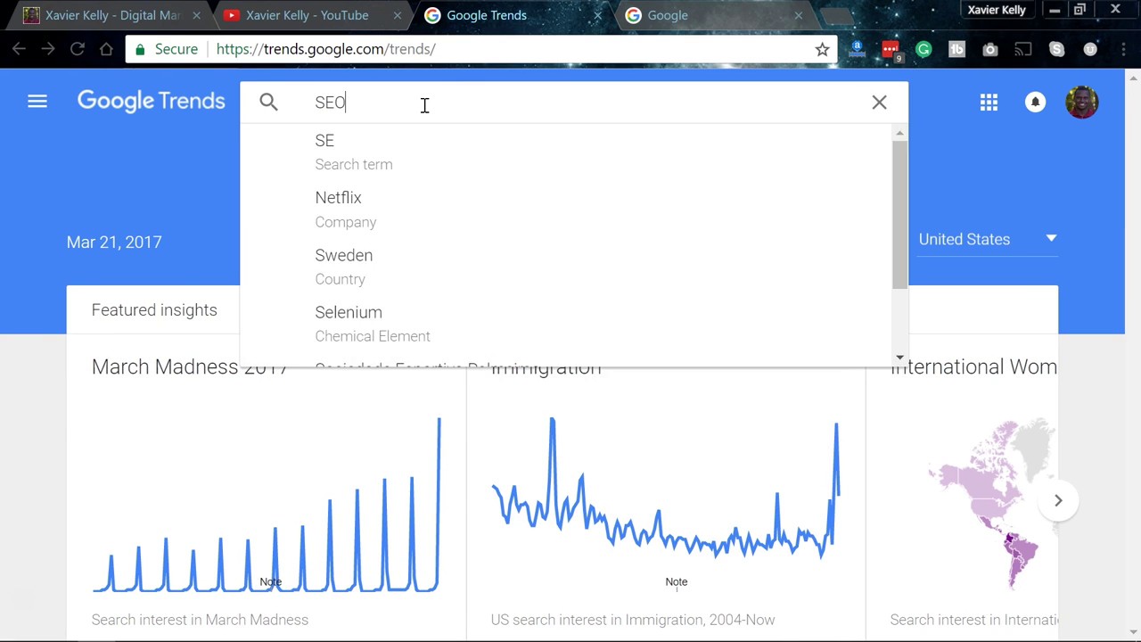
pyautogui.press('Return')
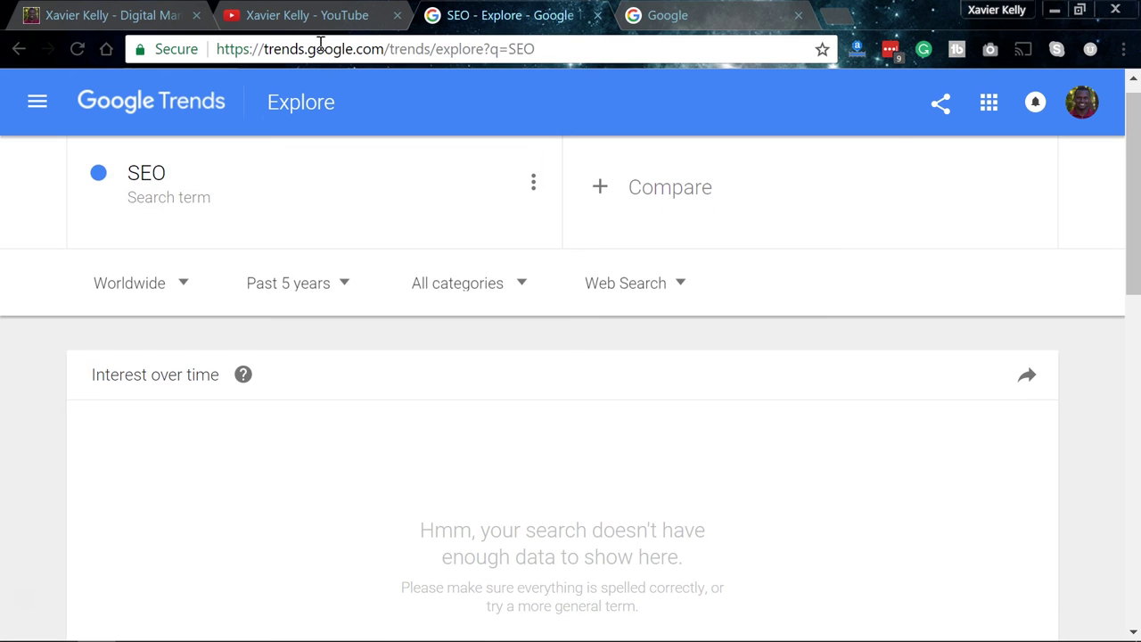
pyautogui.click(16, 50)
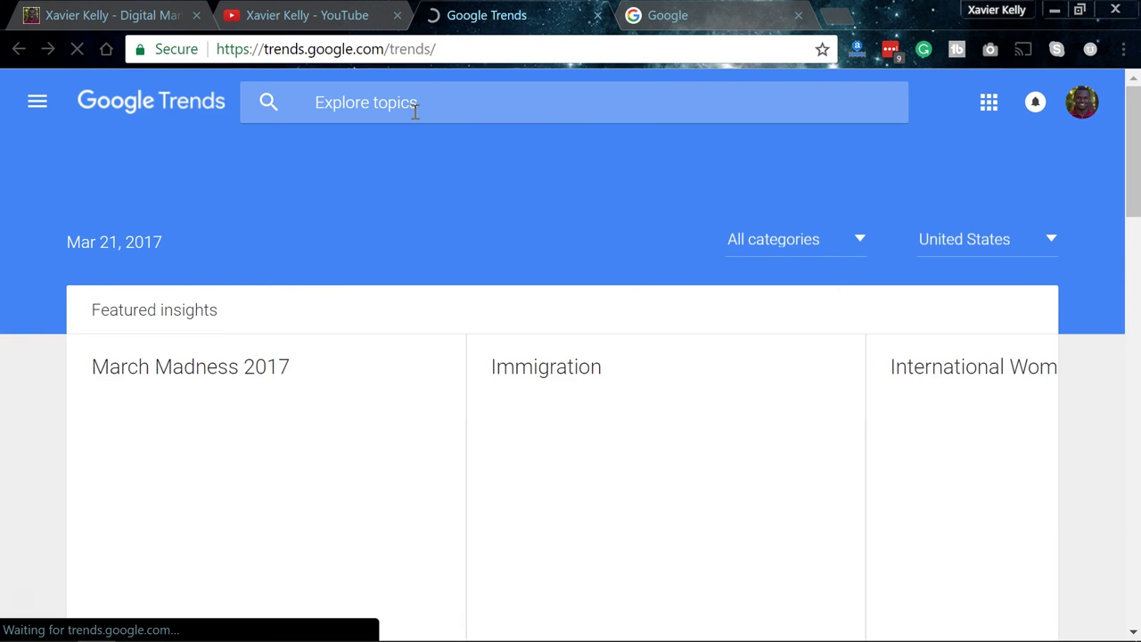
# Step: Explore the suggested topic "Search engine optimization" and examine its interest over time
pyautogui.click(415, 107)
pyautogui.write('sea')
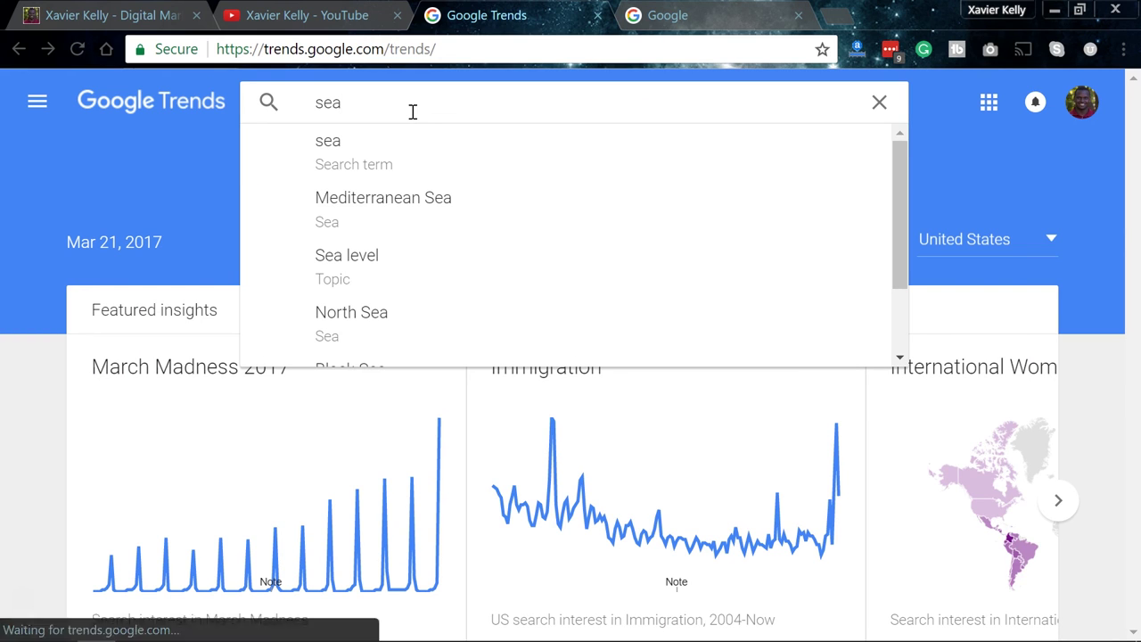
pyautogui.write('rx')
pyautogui.press('BackSpace')
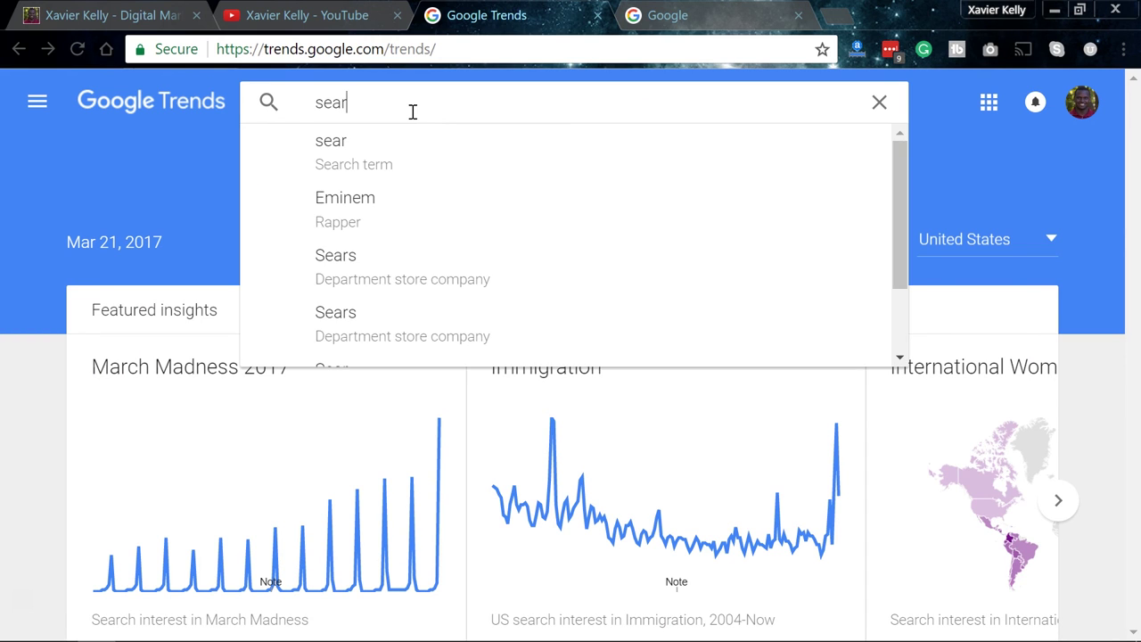
pyautogui.write('cg')
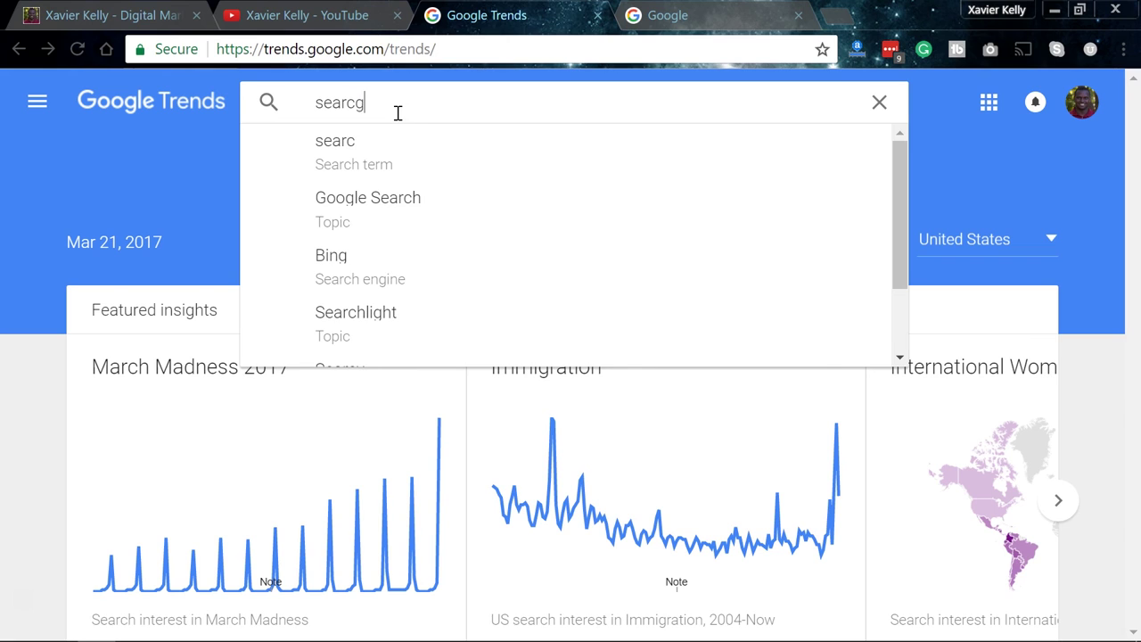
pyautogui.write('q')
pyautogui.press('BackSpace')
pyautogui.write('h')
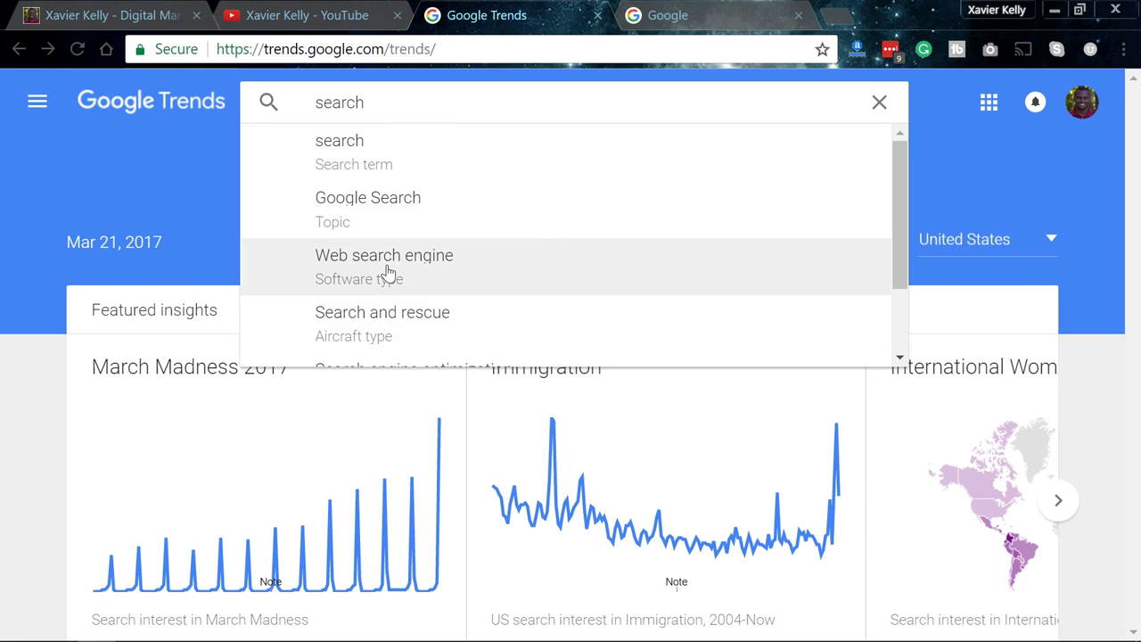
pyautogui.write(' en')
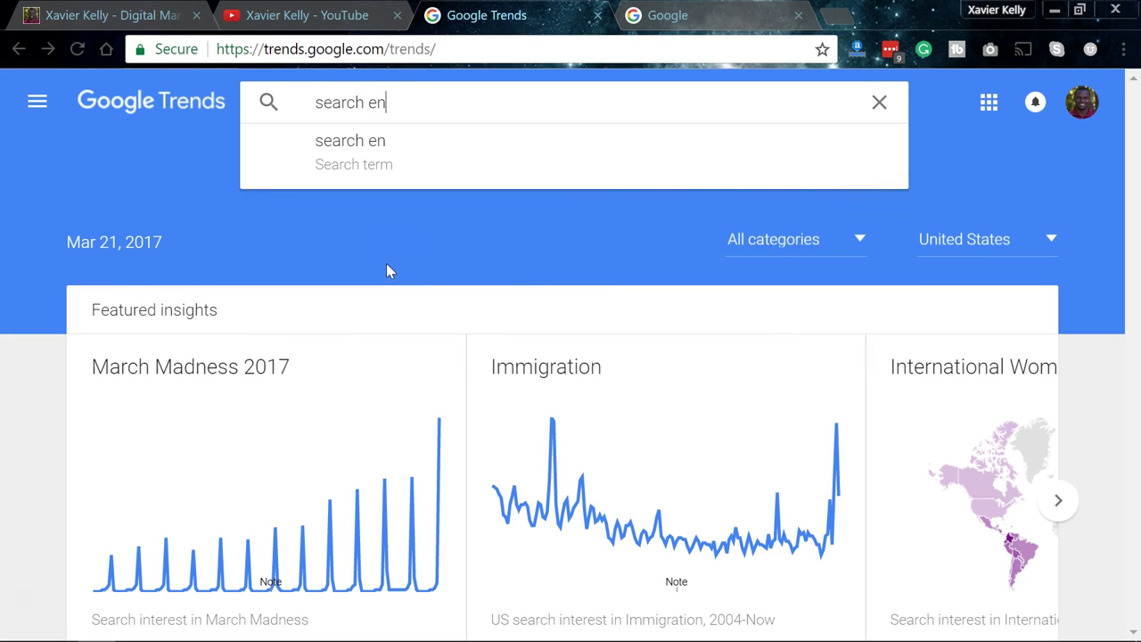
pyautogui.click(387, 263)
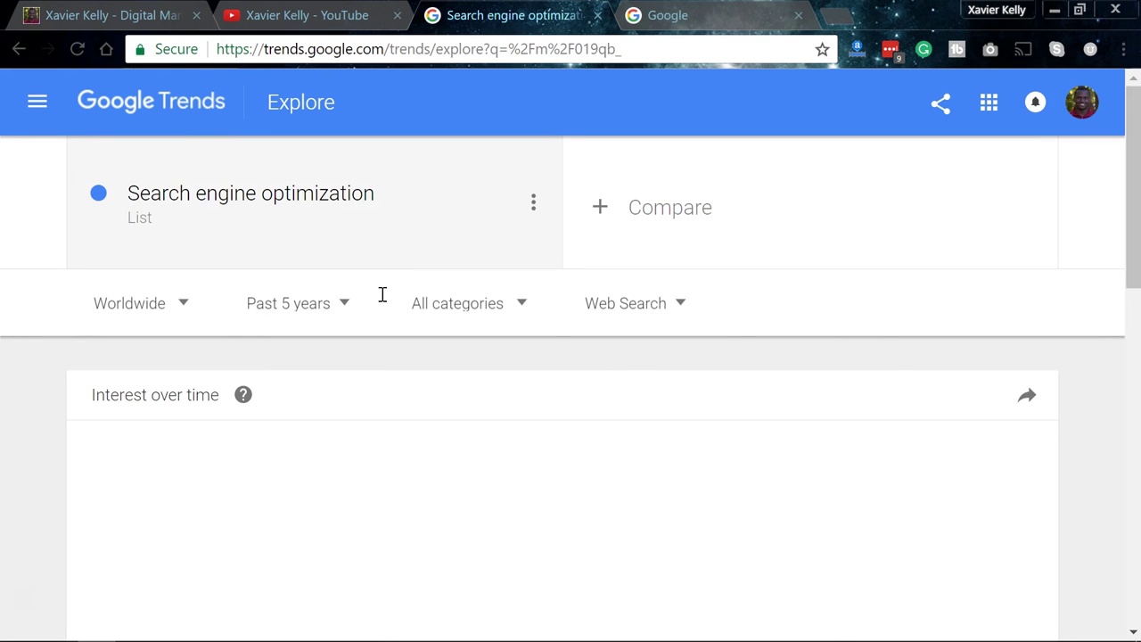
pyautogui.scroll(-3, 382, 294)
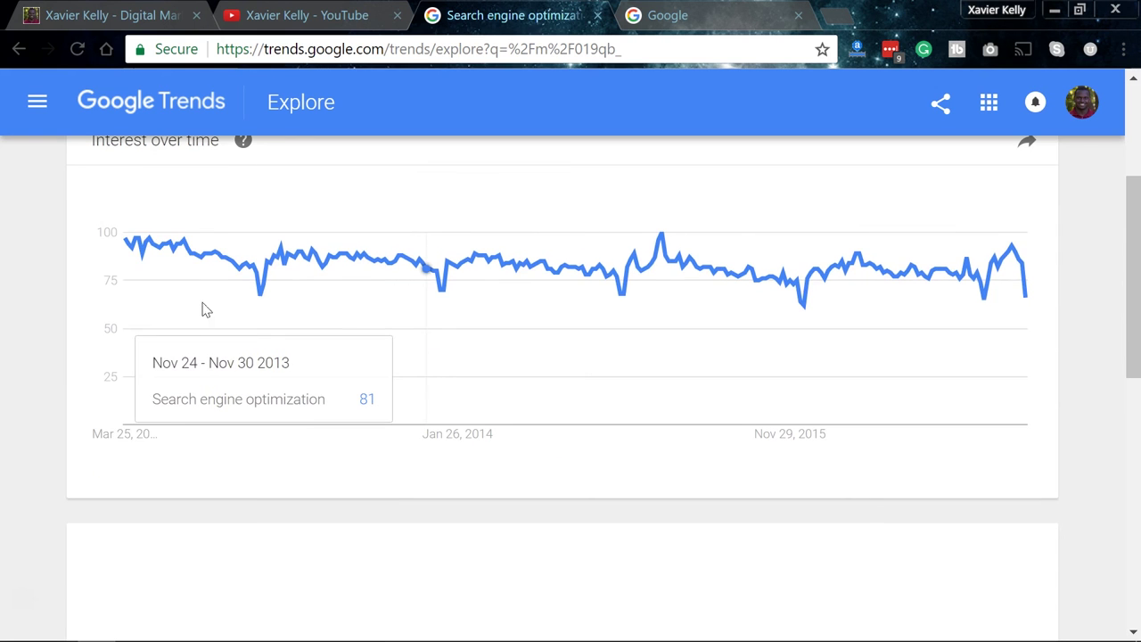
pyautogui.scroll(1, 178, 303)
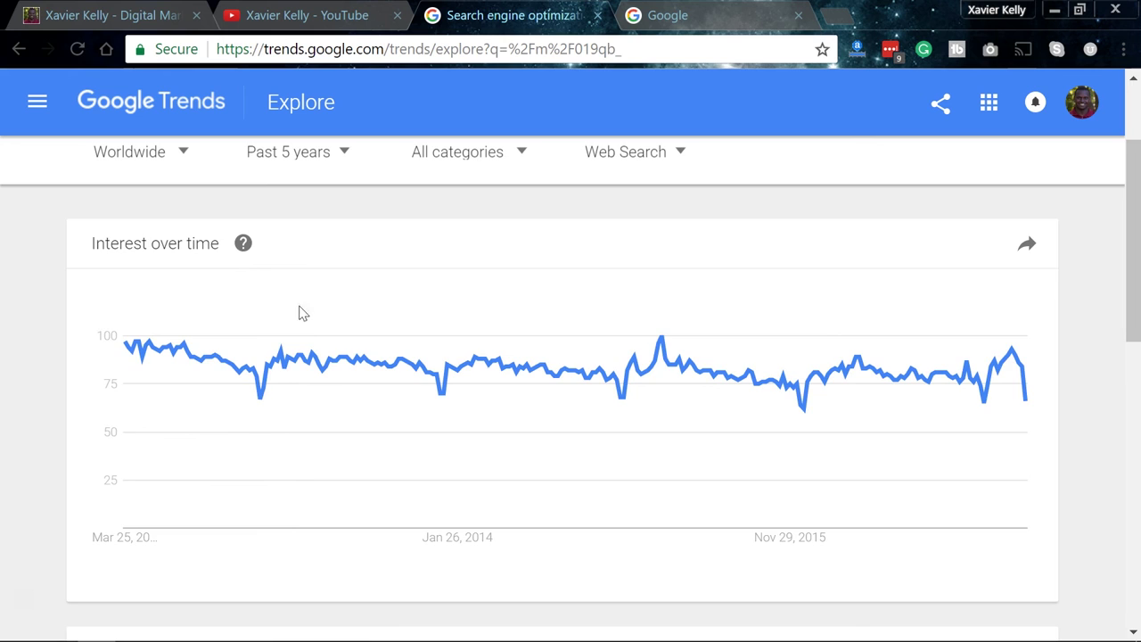
# Step: Add "content marketing" as a comparison term and review both terms in the interest over time chart
pyautogui.scroll(2, 303, 316)
pyautogui.click(611, 223)
pyautogui.write('content ')
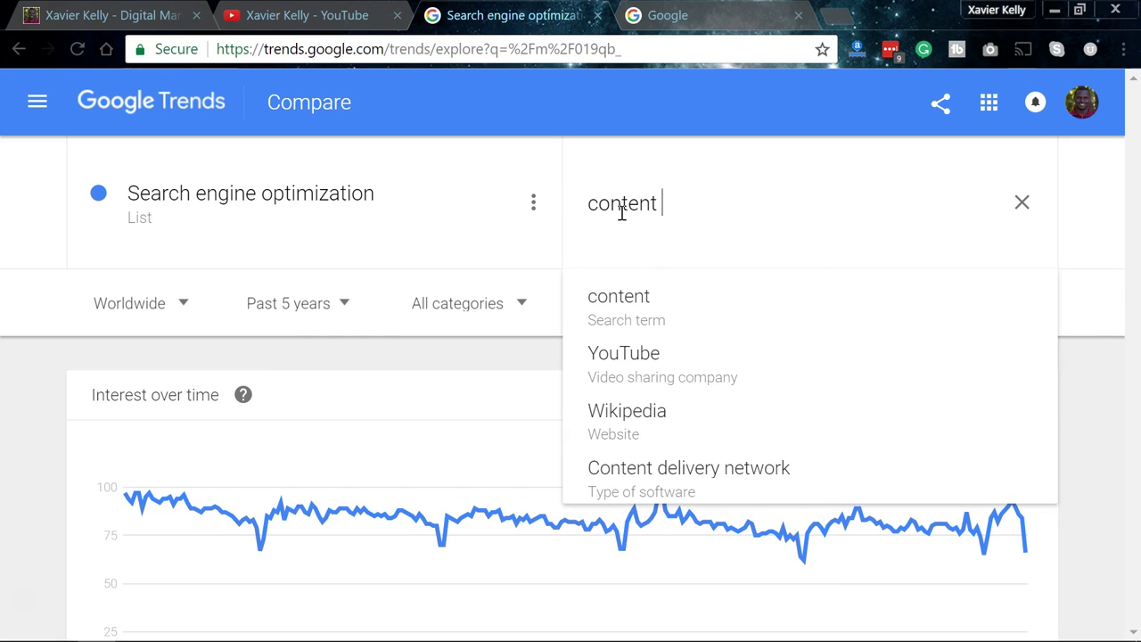
pyautogui.write('marketing')
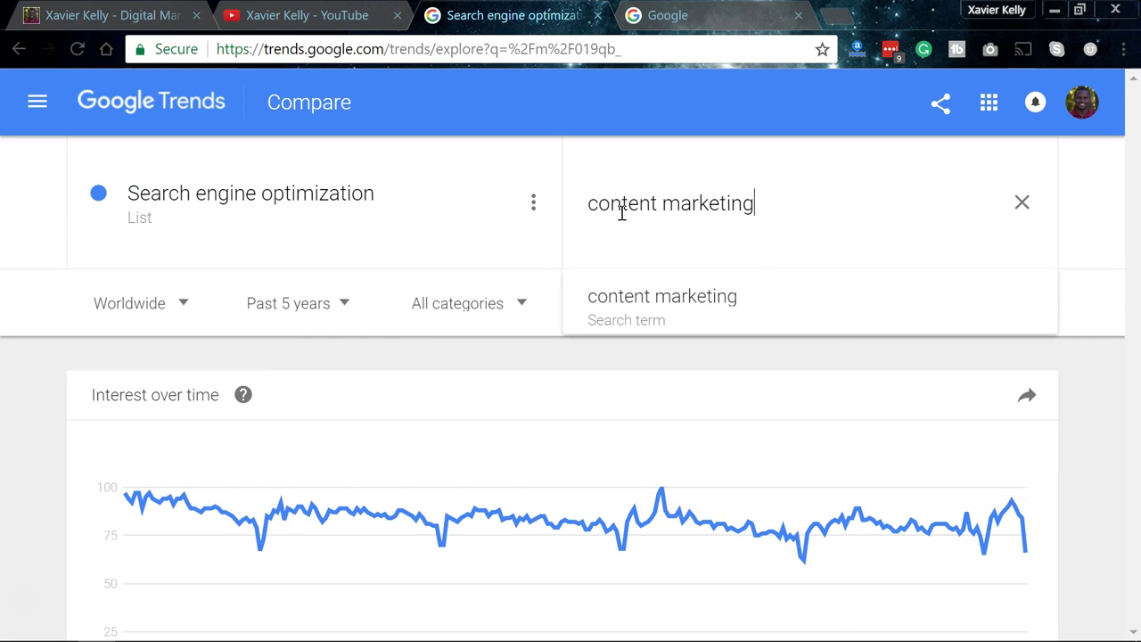
pyautogui.press('Return')
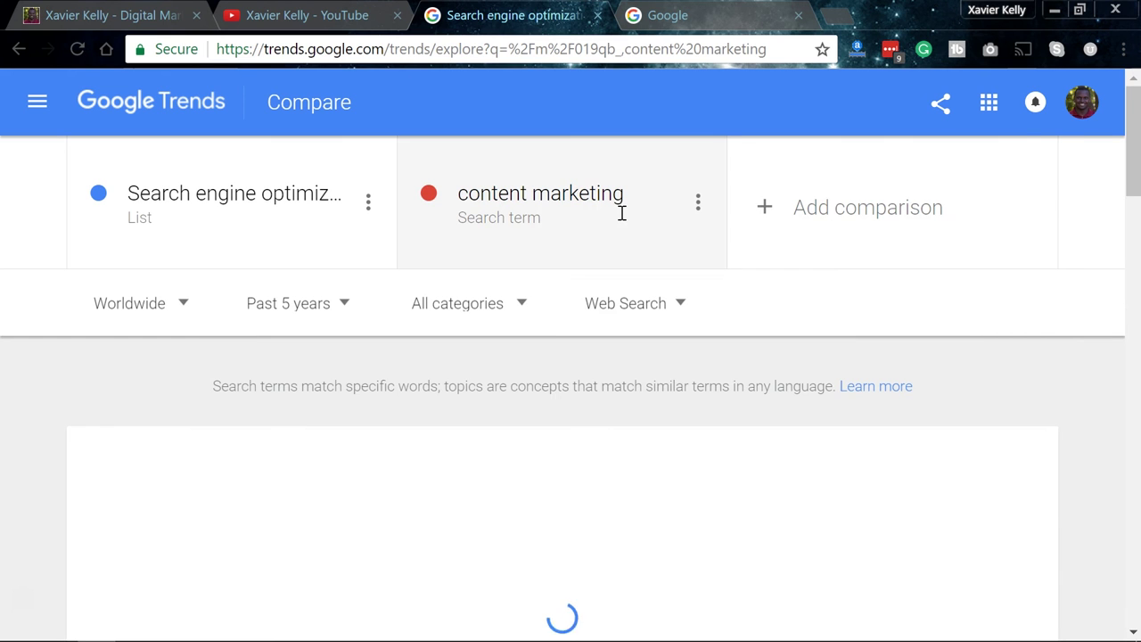
pyautogui.scroll(-5, 589, 299)
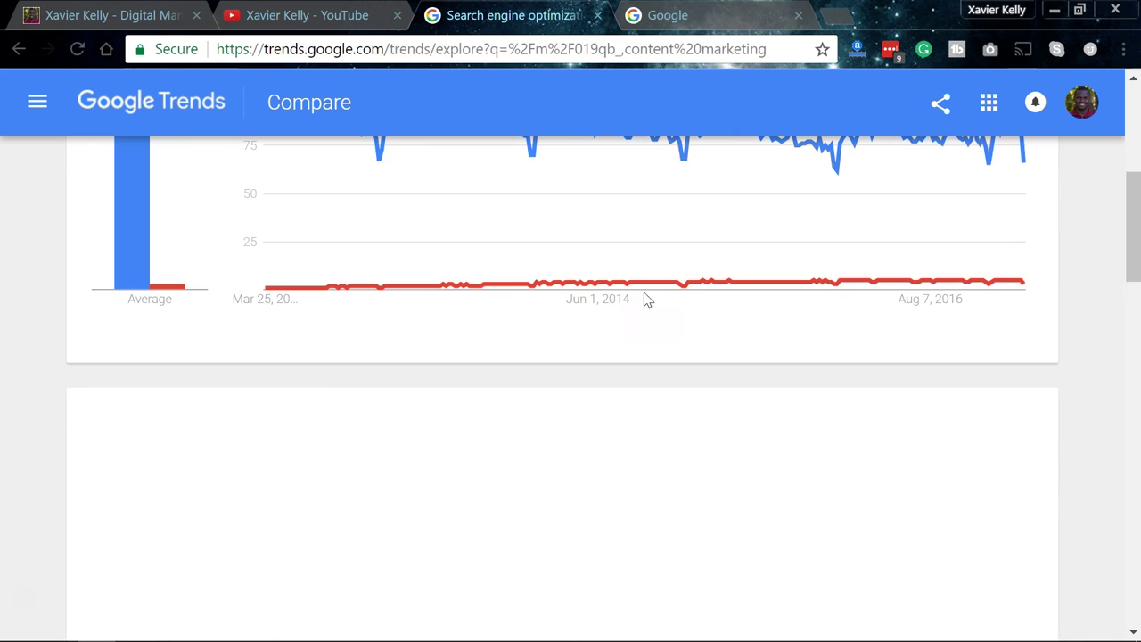
pyautogui.scroll(1, 680, 250)
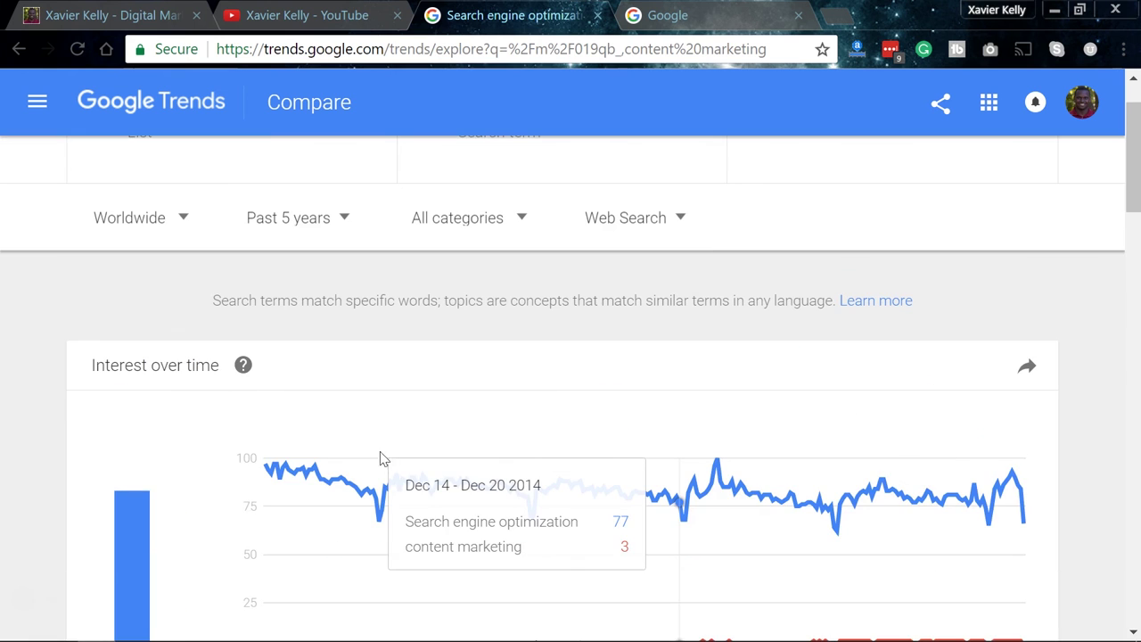
pyautogui.scroll(-2, 419, 460)
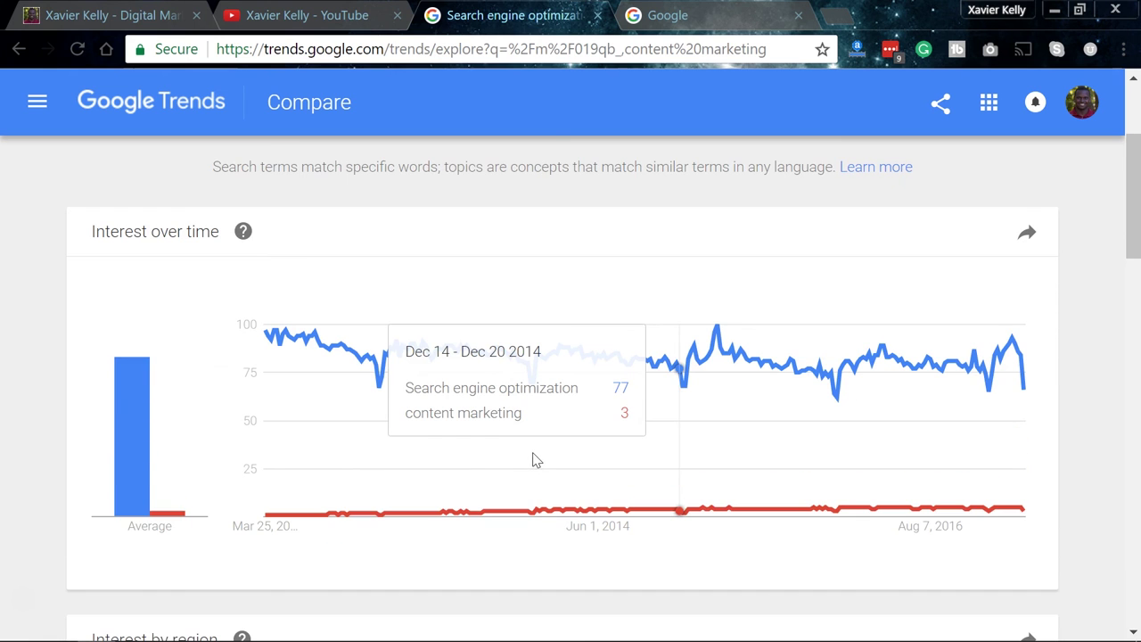
pyautogui.scroll(3, 583, 288)
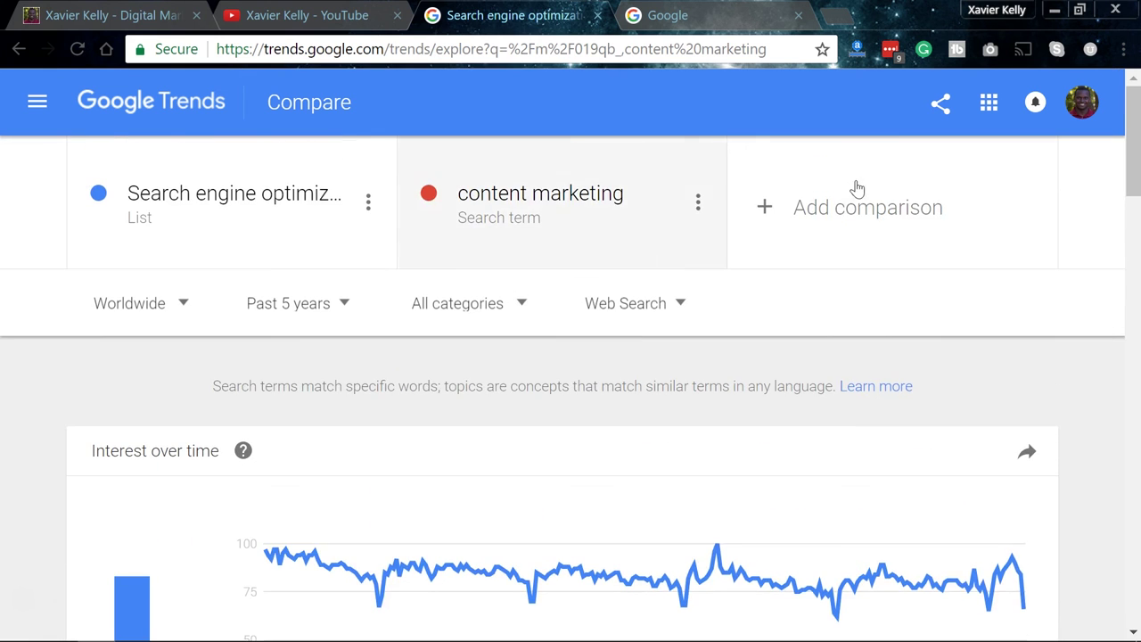
# Step: Add the search term "facebook marketing" to the comparison and review all three terms in the interest over time chart
pyautogui.click(845, 214)
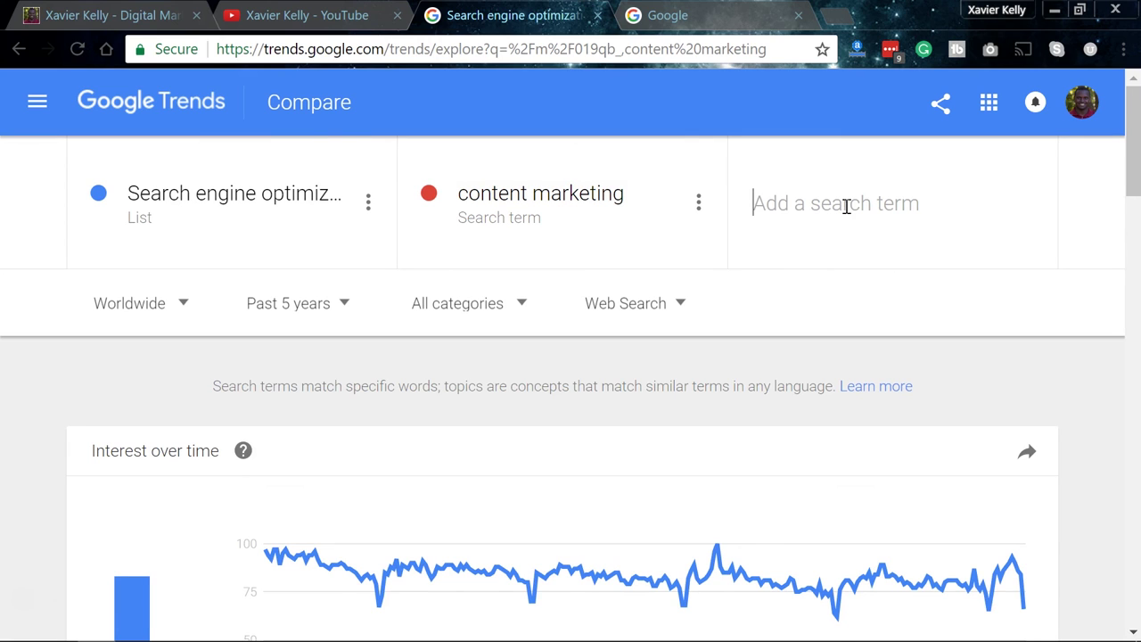
pyautogui.write('s')
pyautogui.press('BackSpace')
pyautogui.write('f')
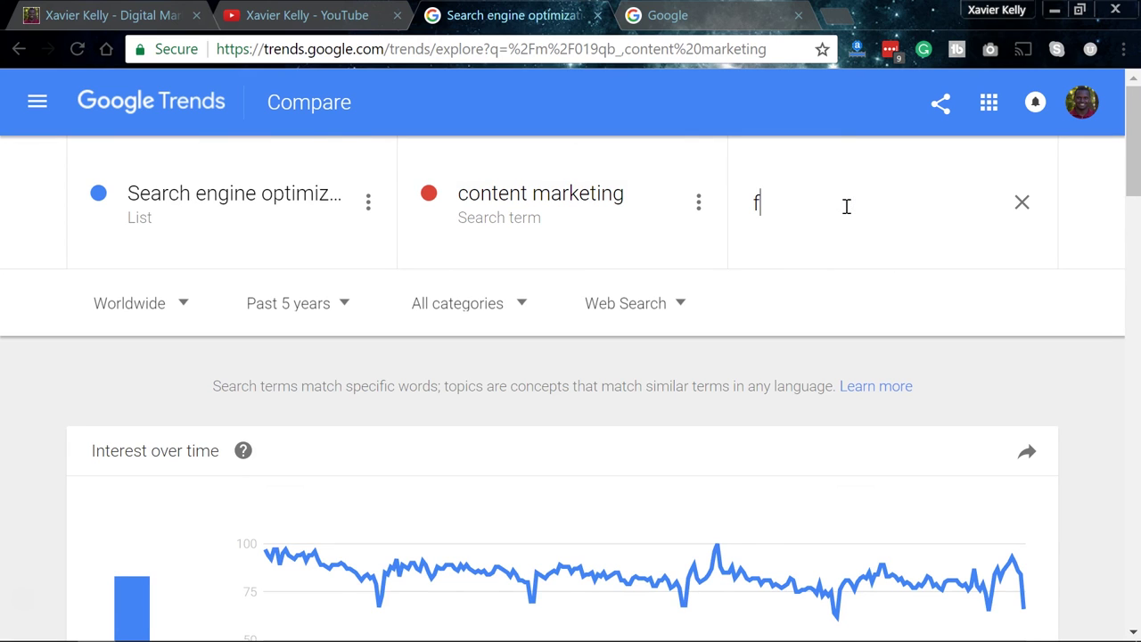
pyautogui.write('aceb')
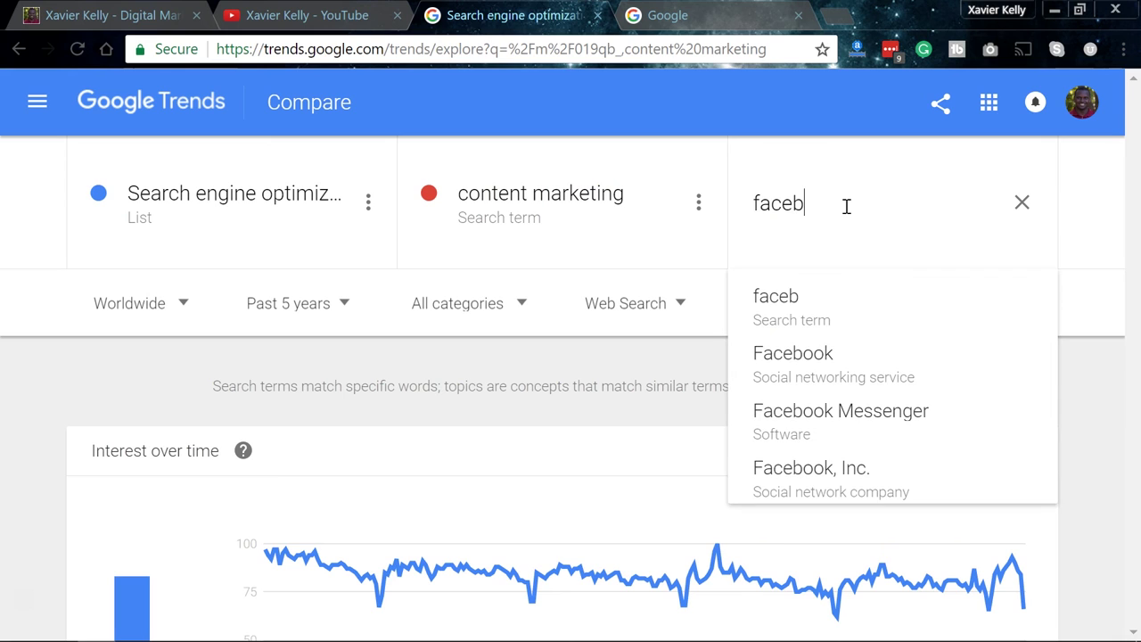
pyautogui.write('ook ')
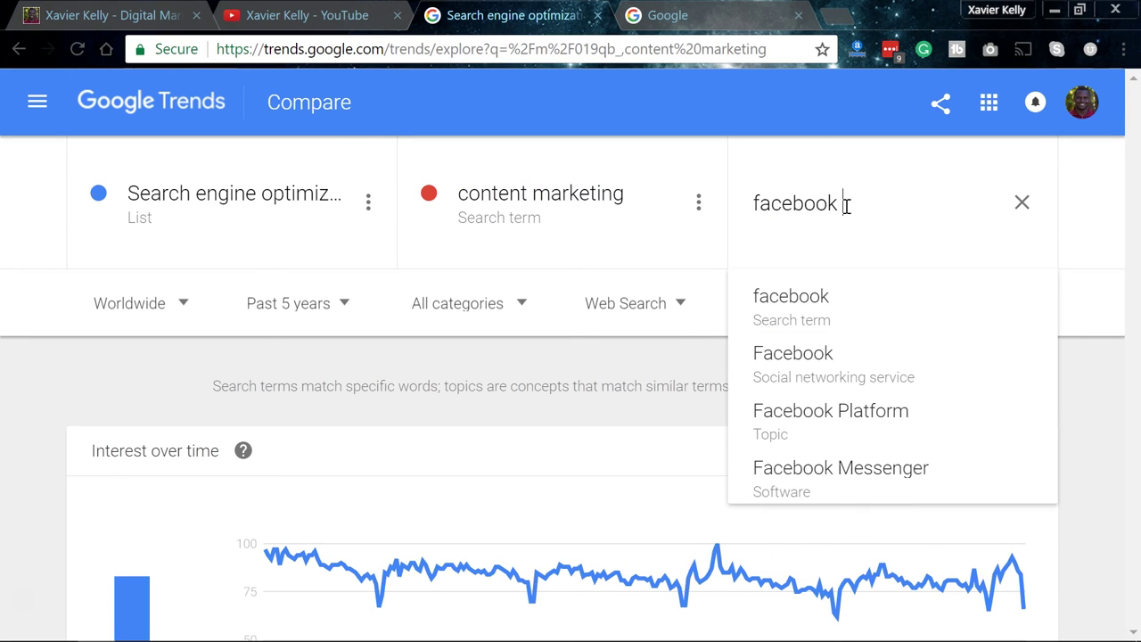
pyautogui.write('market')
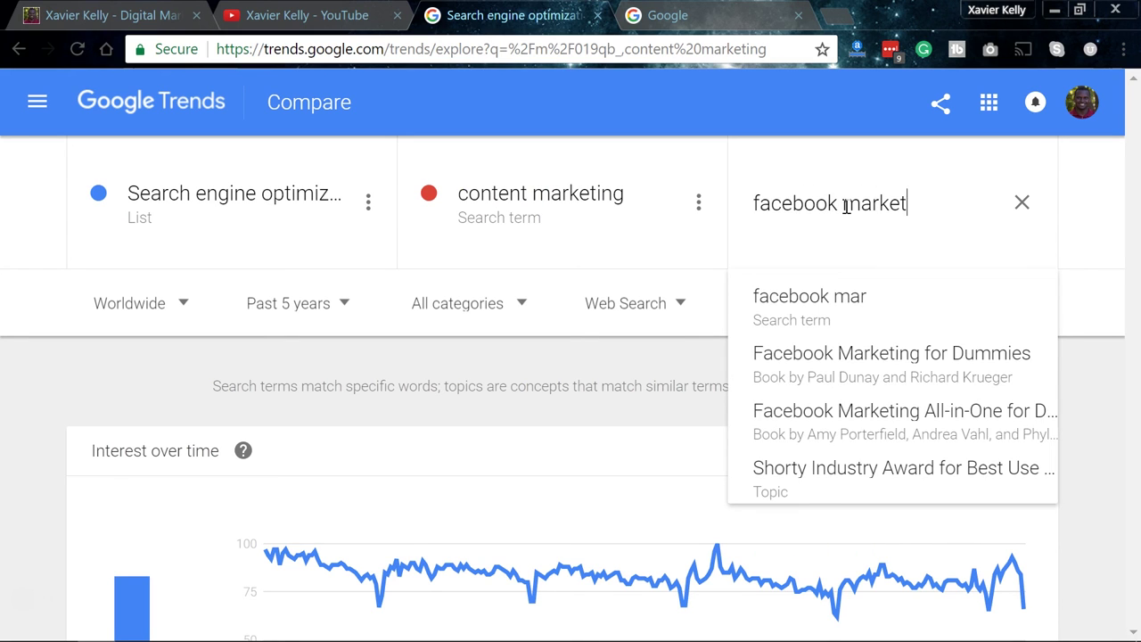
pyautogui.write('ing')
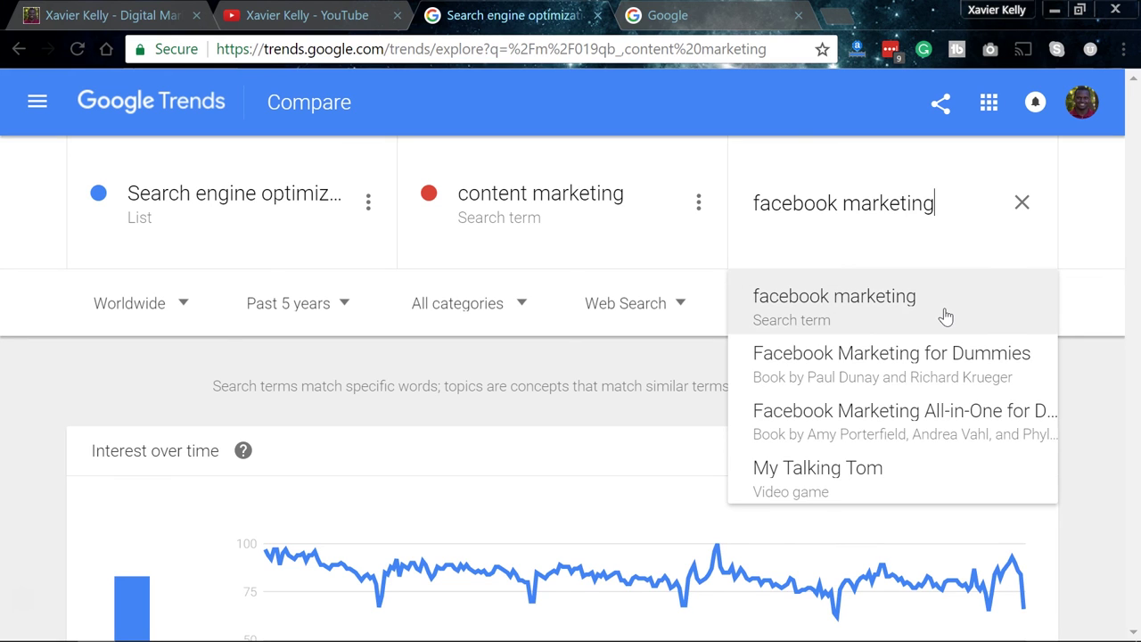
pyautogui.click(946, 316)
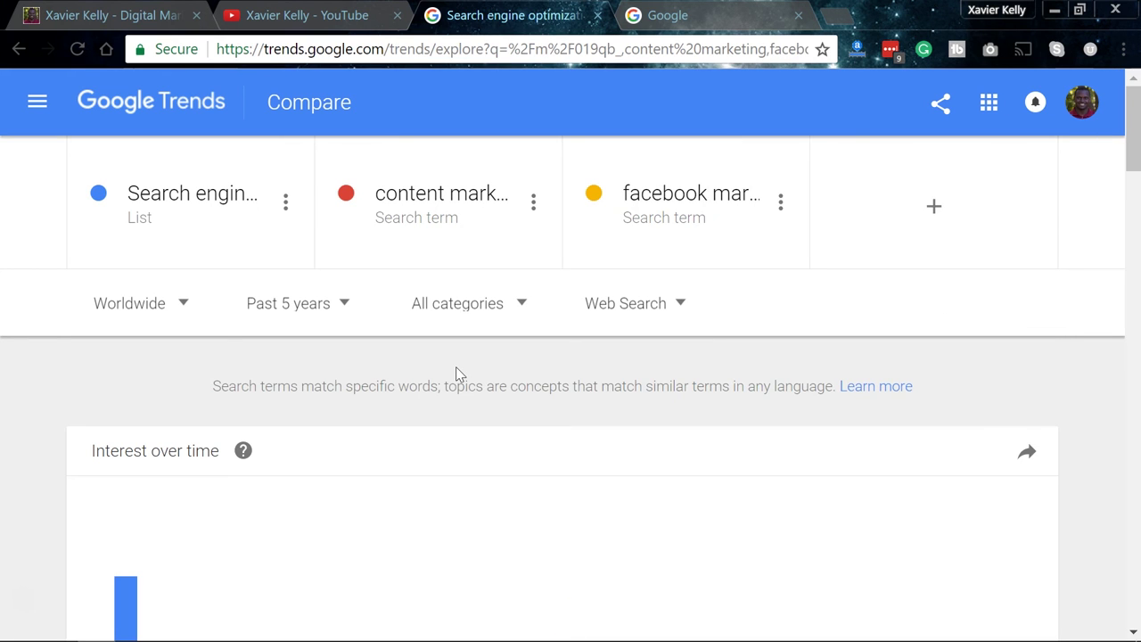
pyautogui.moveTo(1138, 156); pyautogui.dragTo(1137, 214)
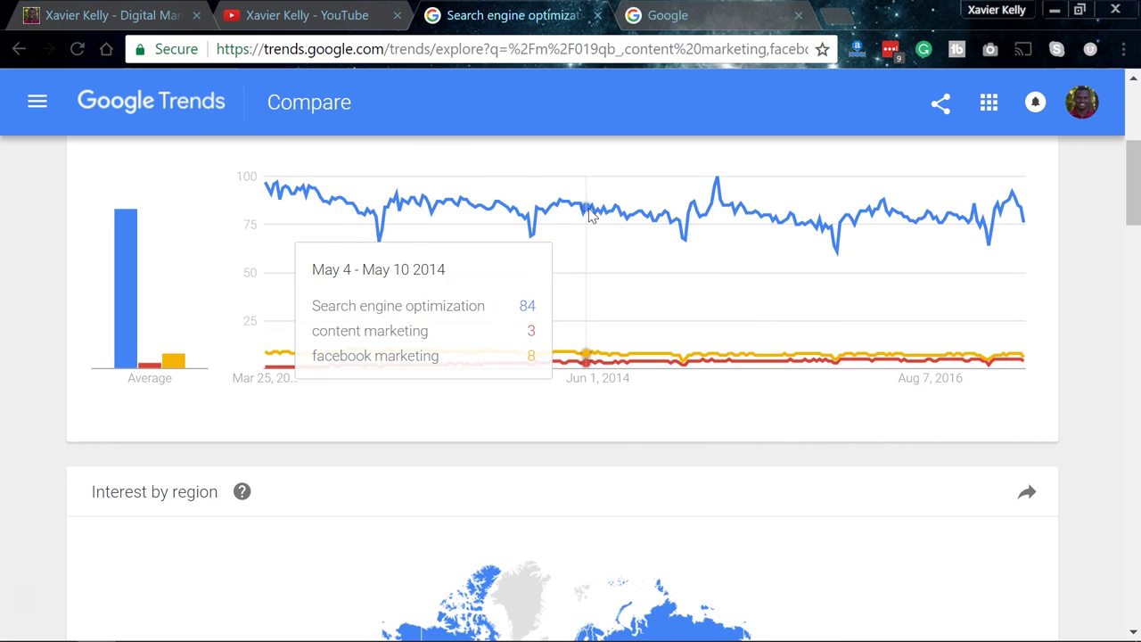
# Step: Examine the comparison's interest by region map and the rising related queries for search engine optimization
pyautogui.scroll(-1, 588, 214)
pyautogui.scroll(-6, 588, 215)
pyautogui.scroll(4, 464, 287)
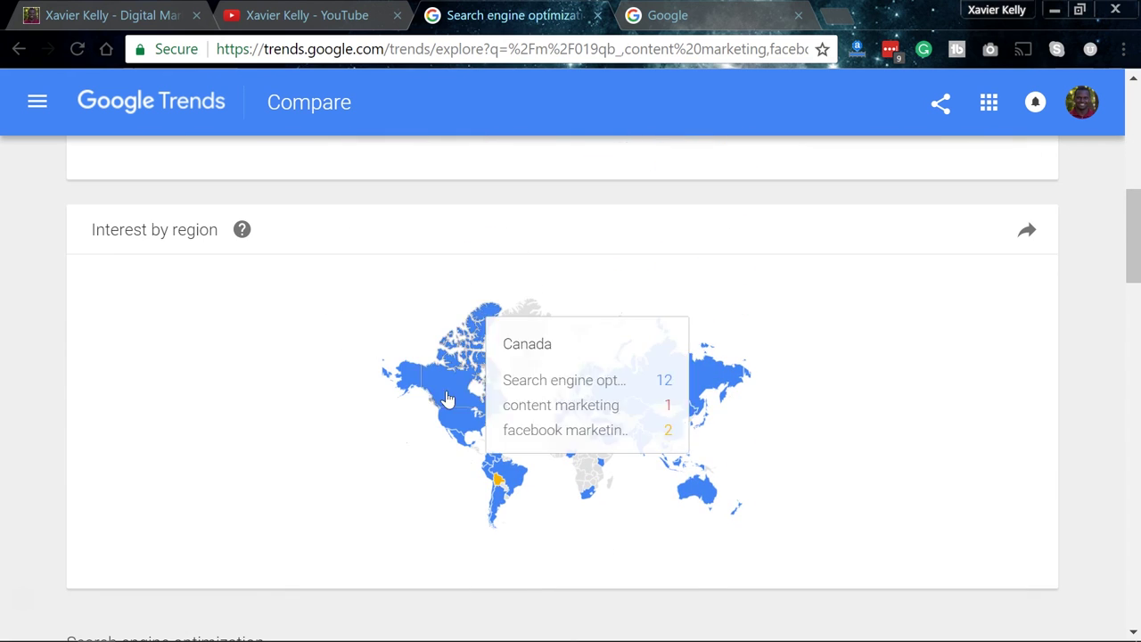
pyautogui.scroll(-2, 650, 364)
pyautogui.scroll(-1, 650, 363)
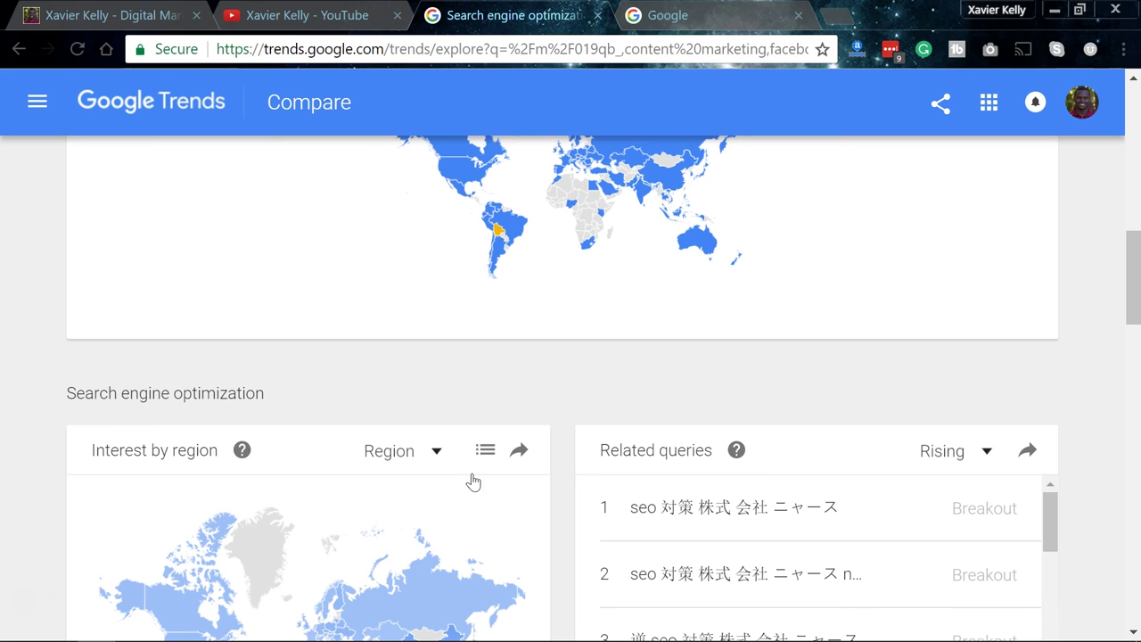
pyautogui.scroll(-2, 472, 481)
pyautogui.scroll(-6, 768, 461)
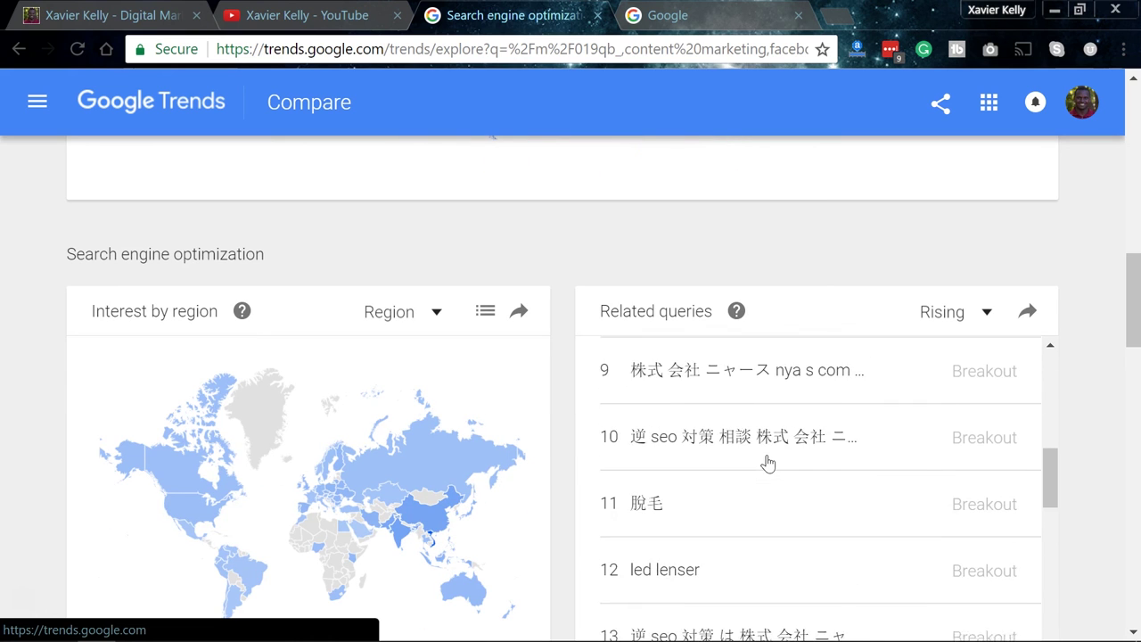
pyautogui.scroll(-6, 769, 462)
pyautogui.scroll(1, 768, 462)
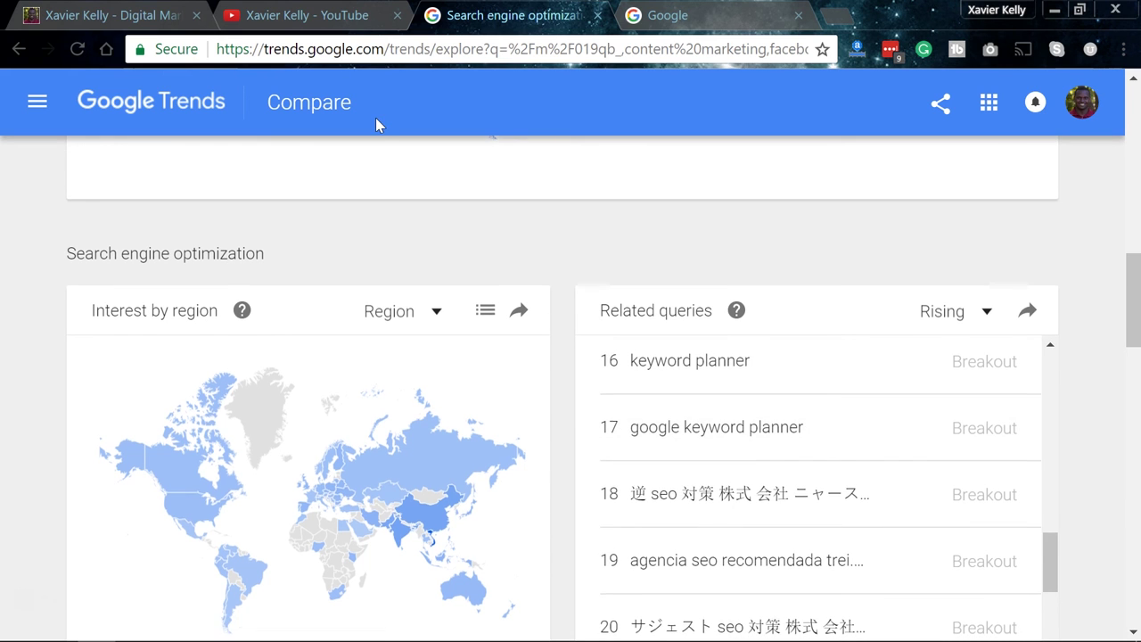
pyautogui.scroll(-2, 388, 182)
pyautogui.scroll(-5, 389, 182)
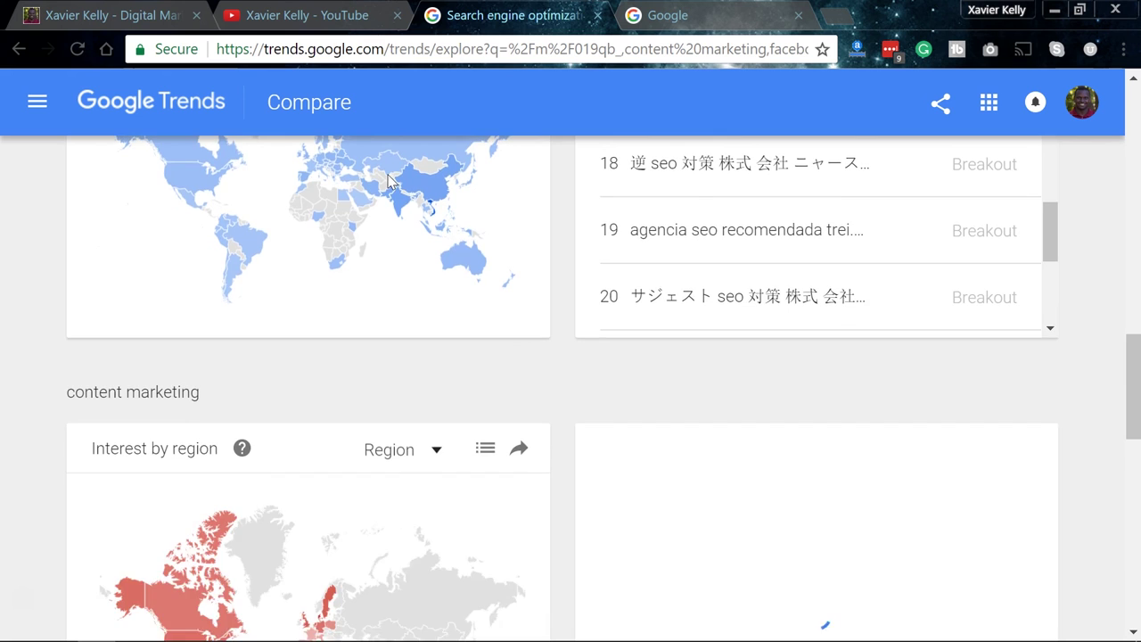
pyautogui.scroll(8, 389, 182)
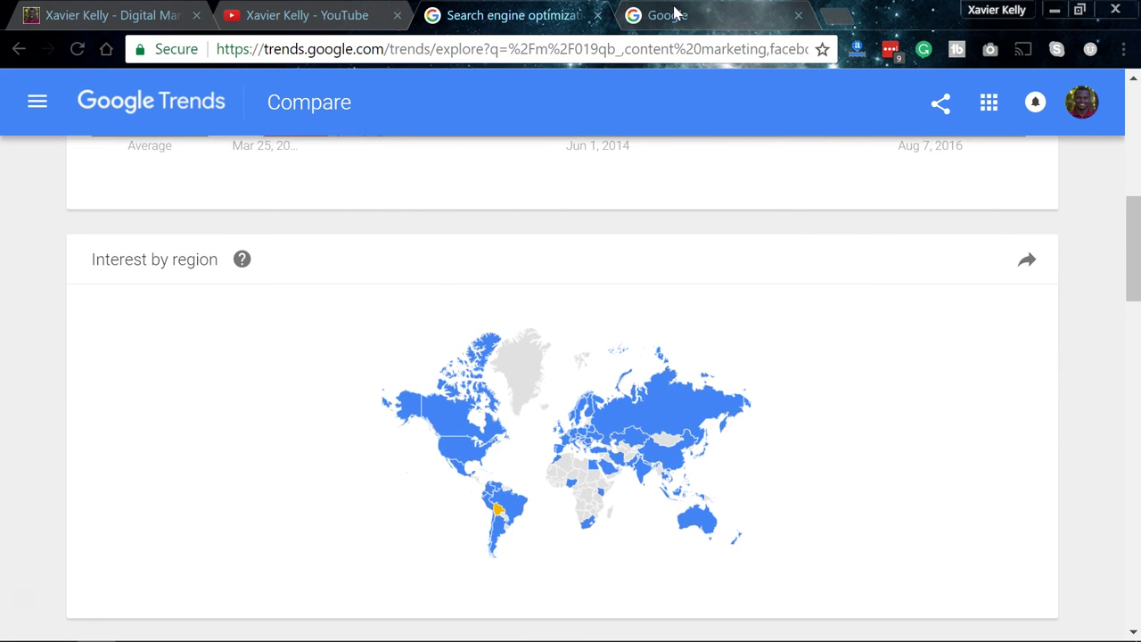
# Step: Switch to the Google tab, open the Twitter website through a web search for "twitter" and log in with the saved account details
pyautogui.click(671, 15)
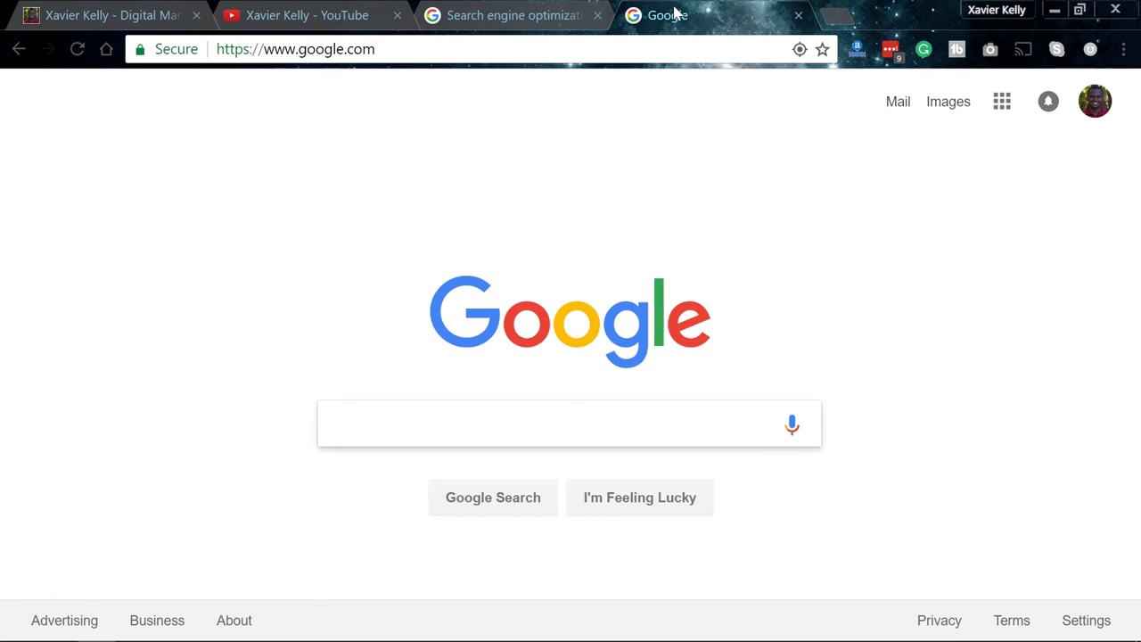
pyautogui.write('t')
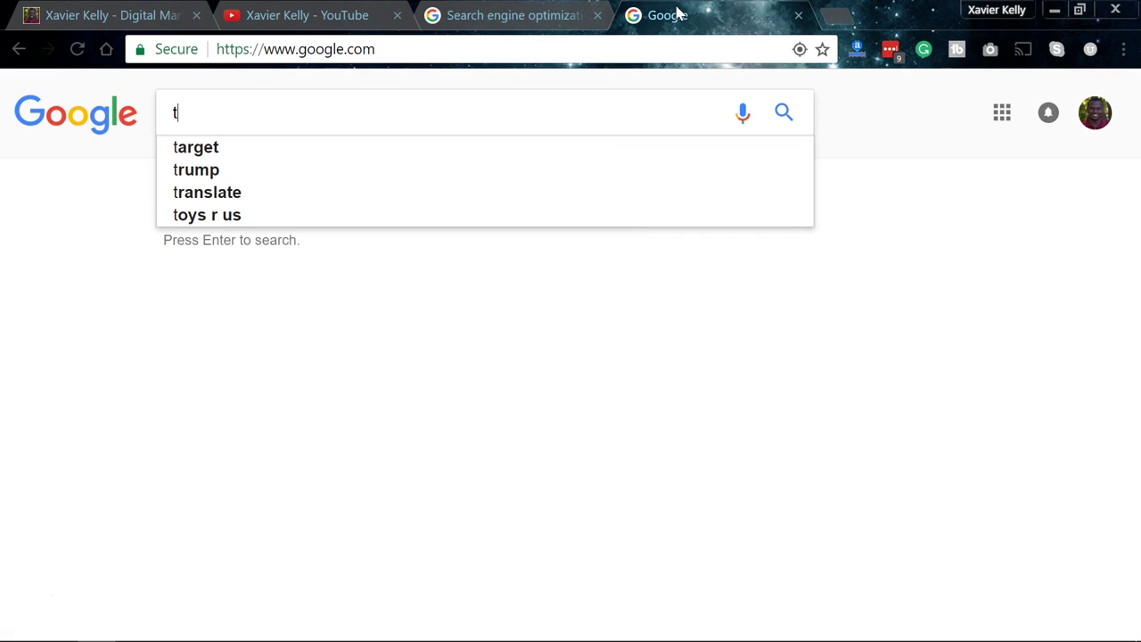
pyautogui.doubleClick(632, 51)
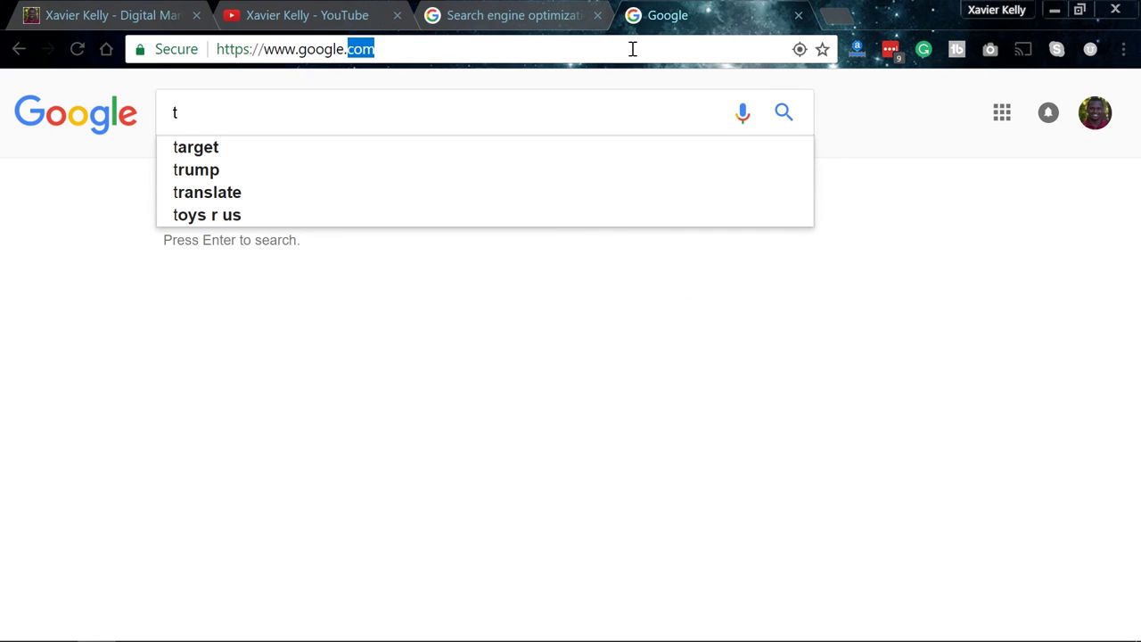
pyautogui.hotkey('ctrl', 'a')
pyautogui.write('twitter')
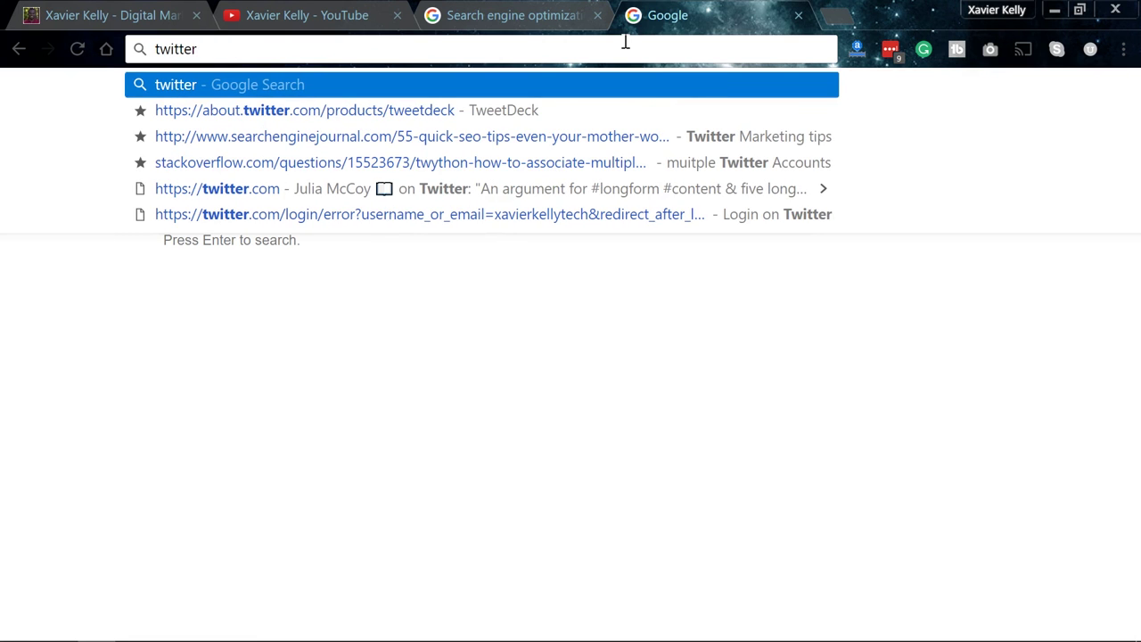
pyautogui.press('Return')
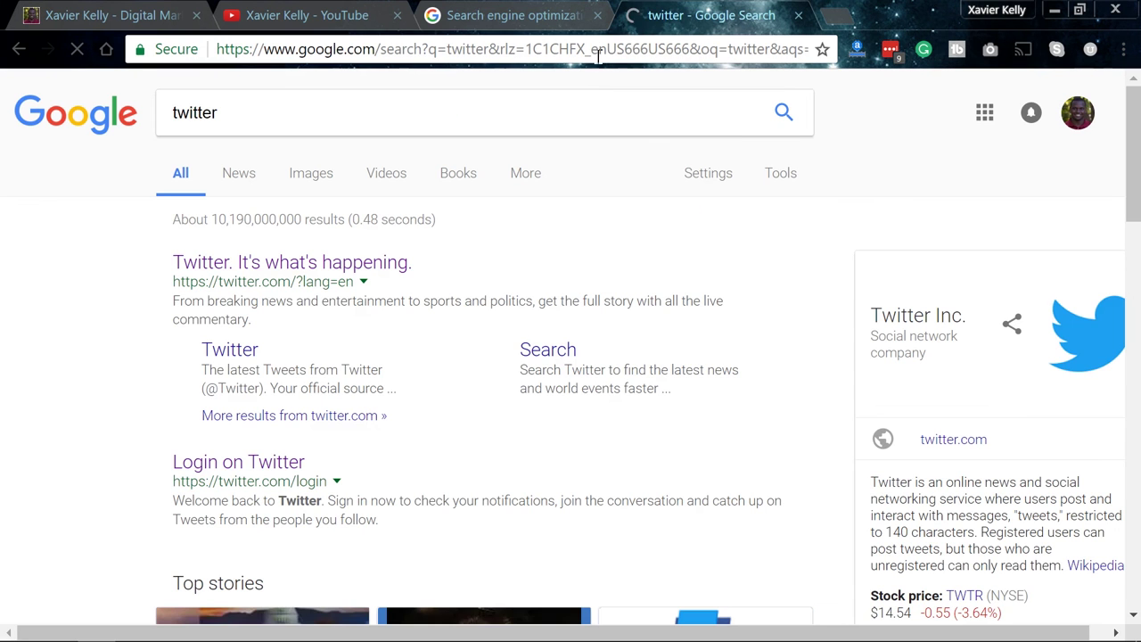
pyautogui.click(354, 258)
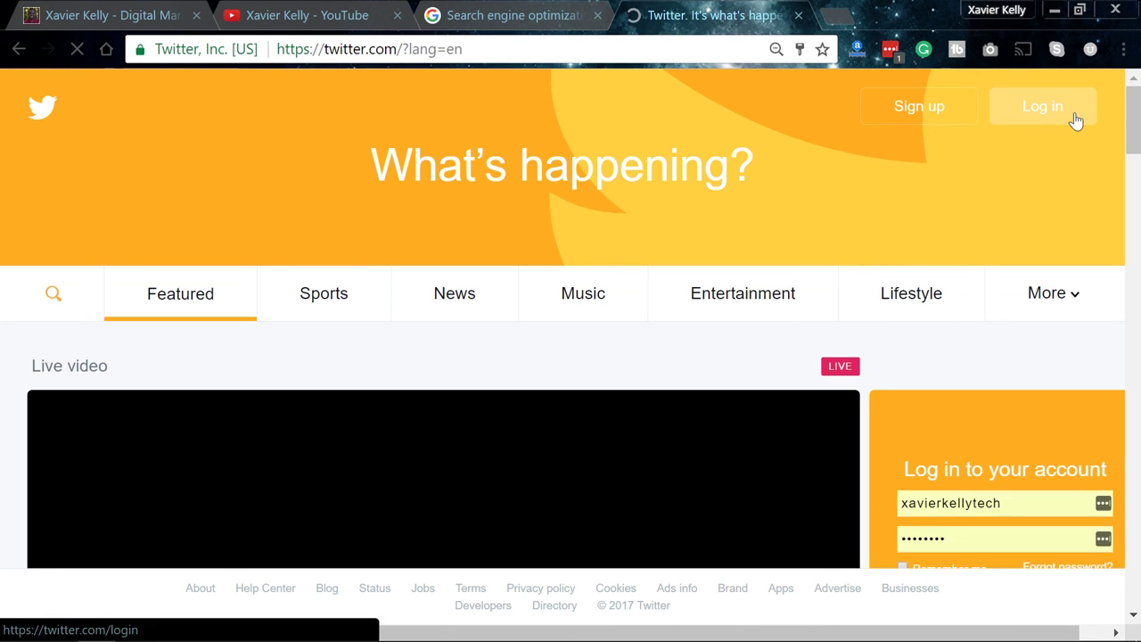
pyautogui.click(948, 359)
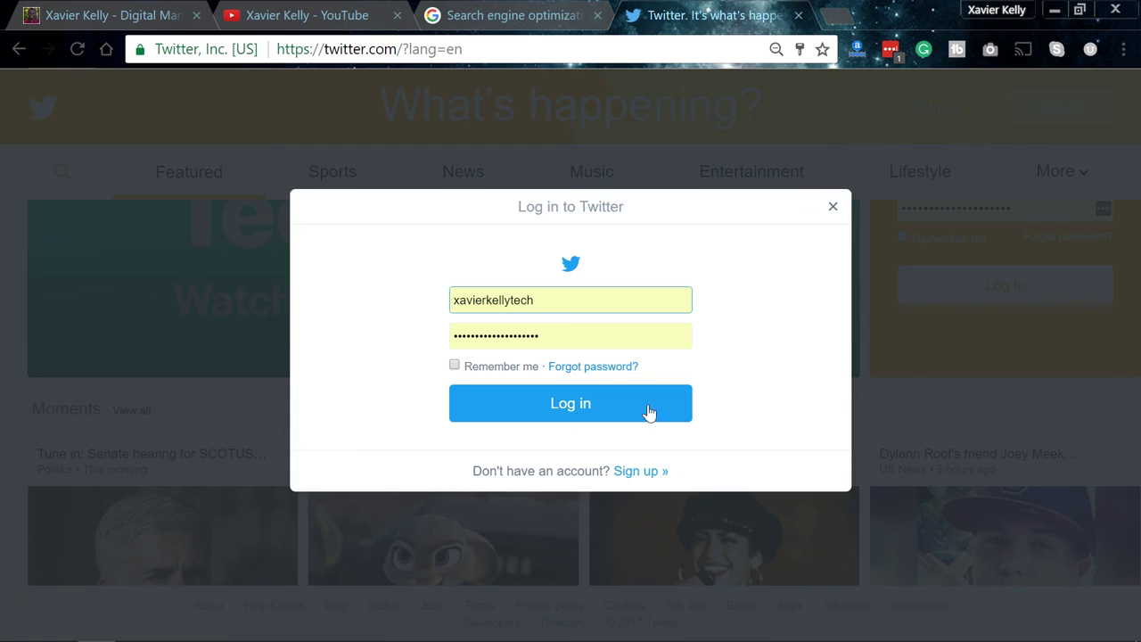
pyautogui.click(575, 412)
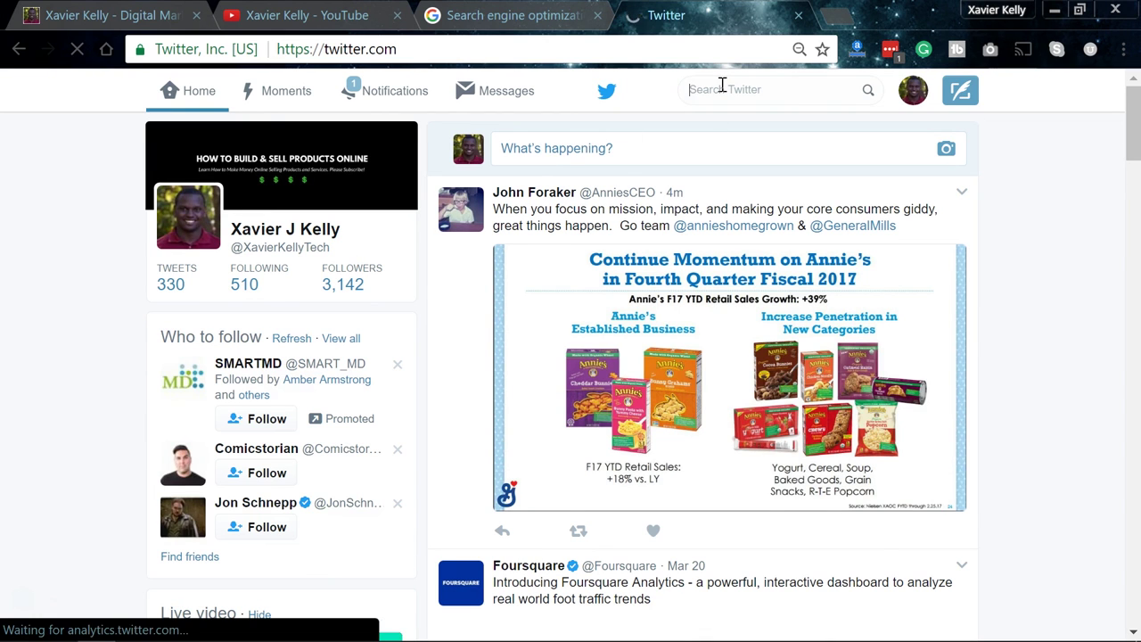
# Step: Search Twitter for "SEO" and look through the top tweets on the topic
pyautogui.write('SEO')
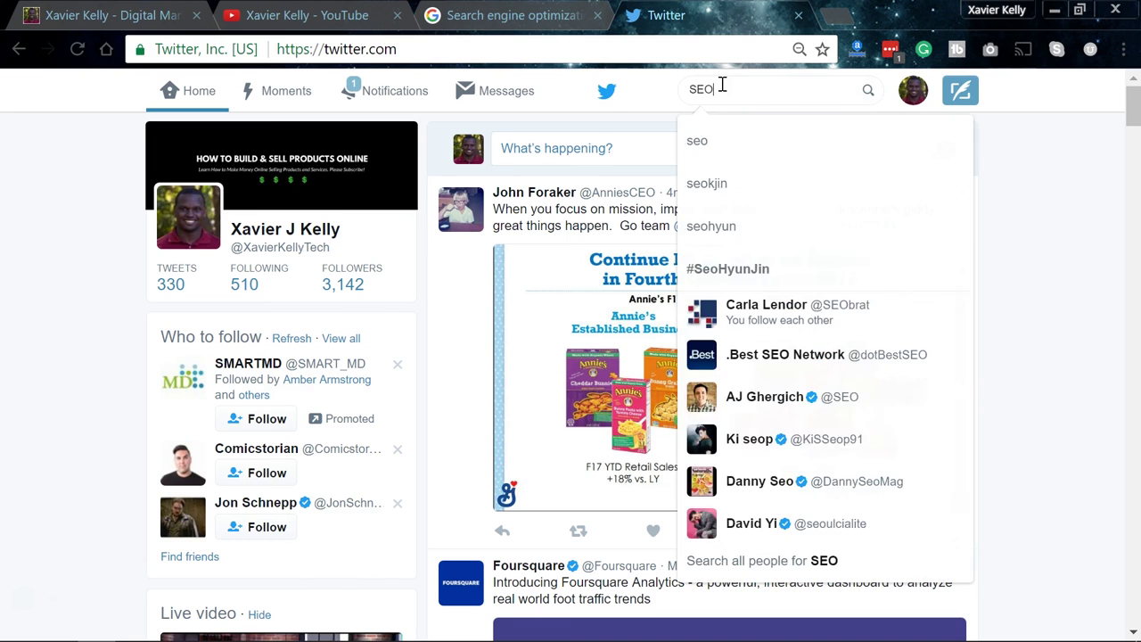
pyautogui.press('Return')
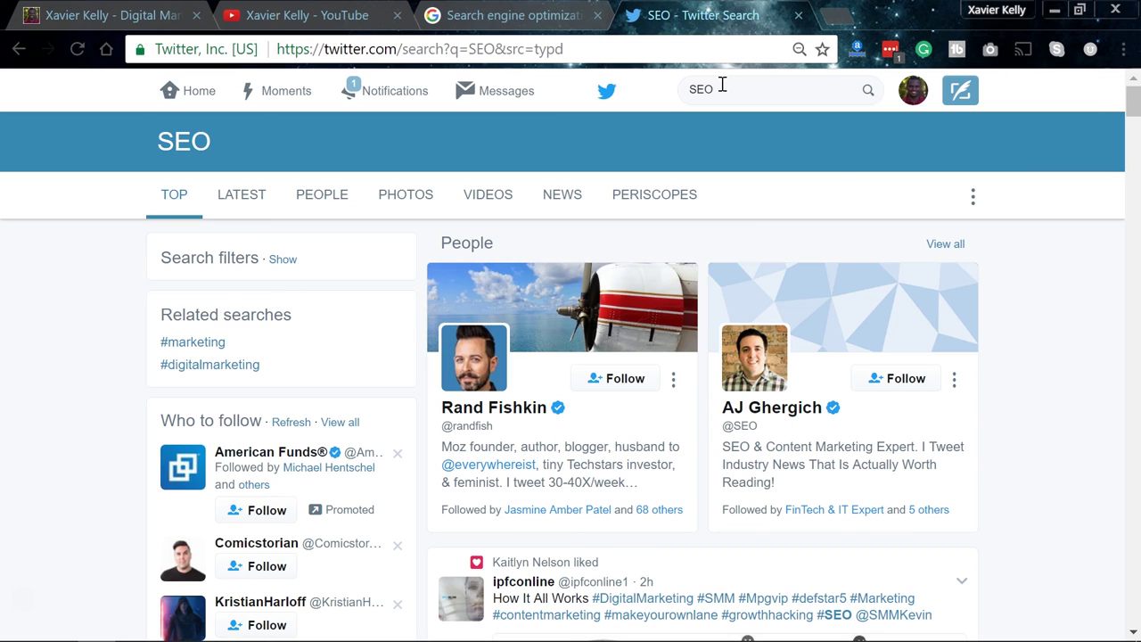
pyautogui.scroll(-5, 736, 181)
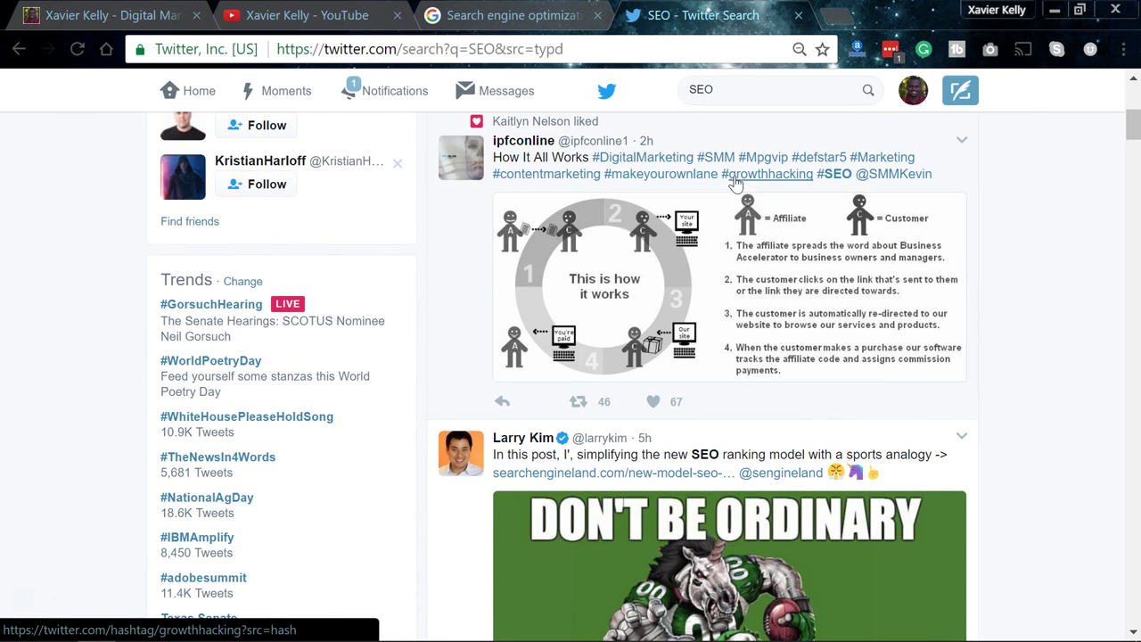
pyautogui.scroll(-6, 736, 181)
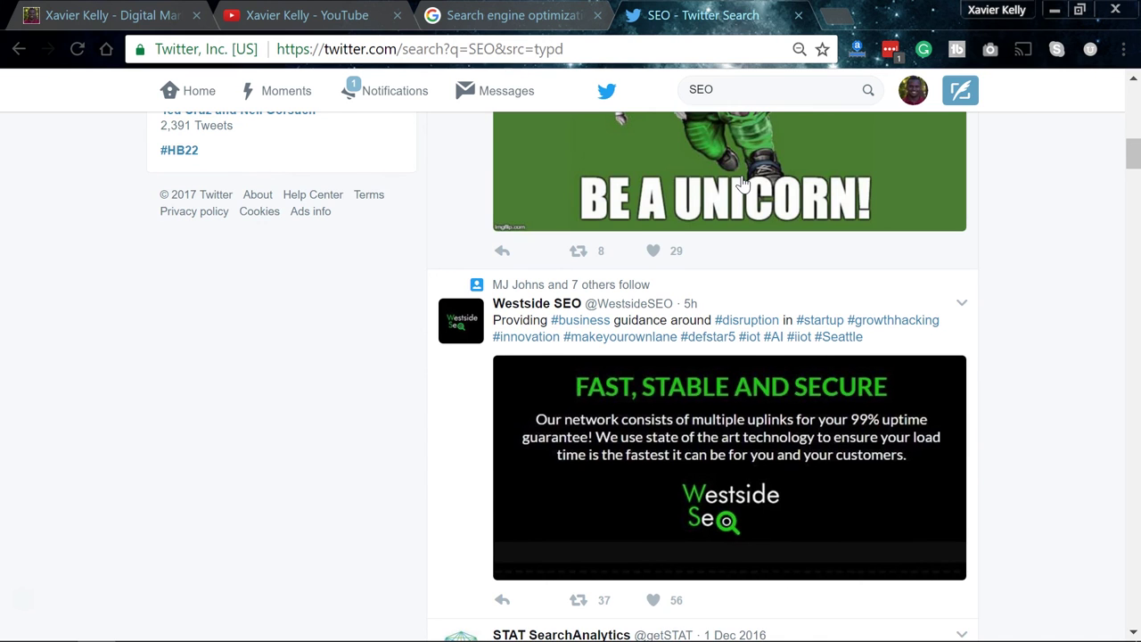
pyautogui.scroll(-4, 742, 182)
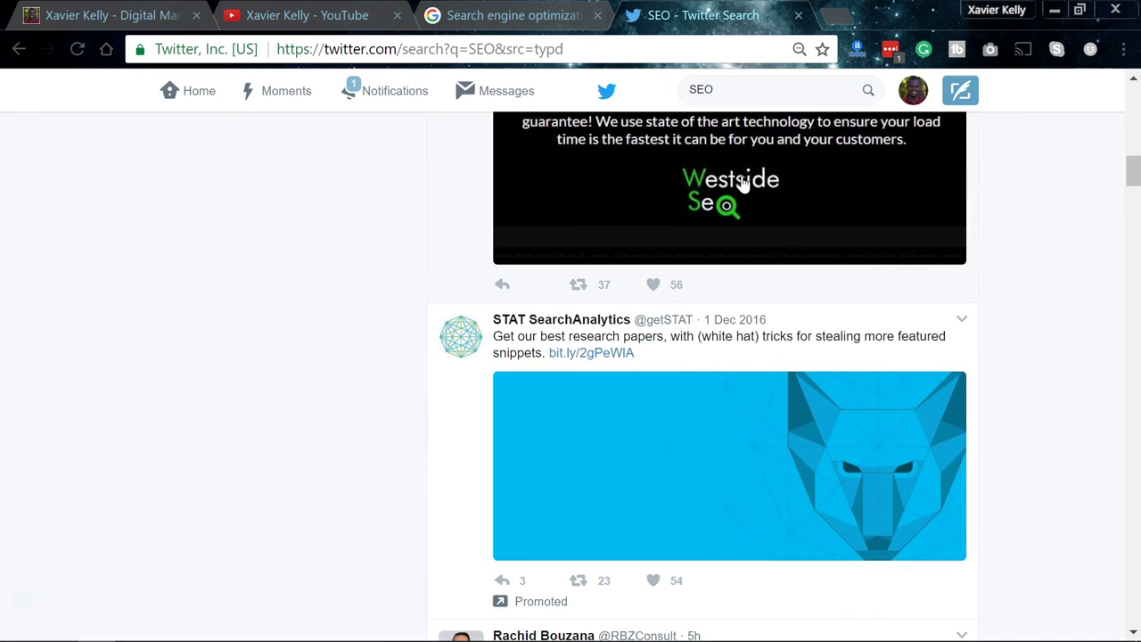
pyautogui.scroll(-7, 742, 181)
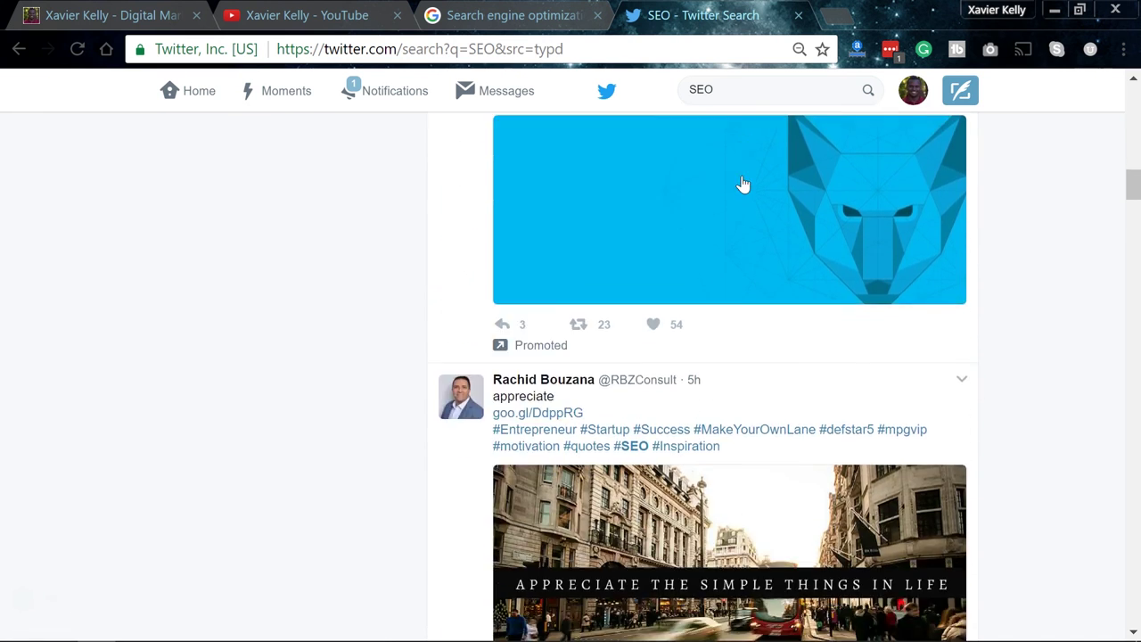
pyautogui.scroll(-7, 743, 182)
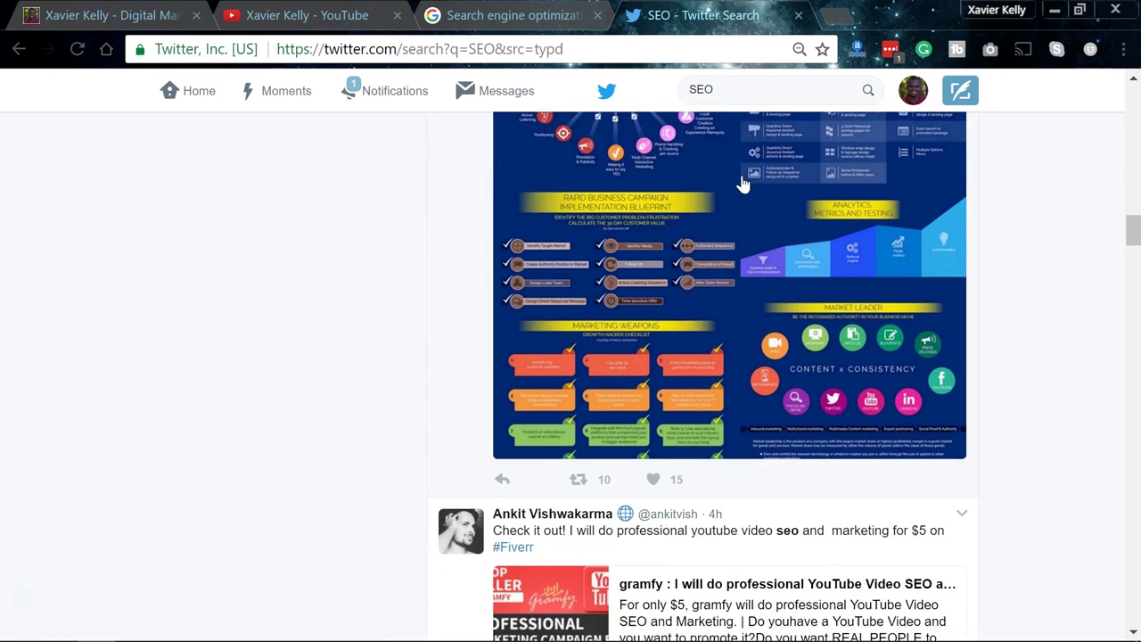
pyautogui.click(526, 13)
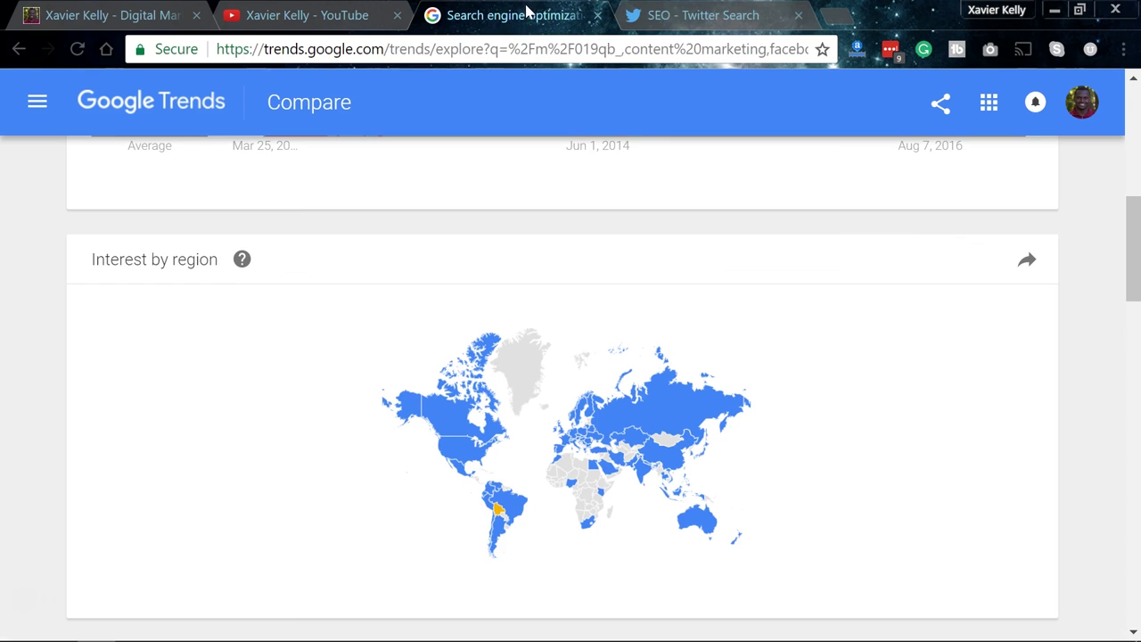
pyautogui.click(677, 25)
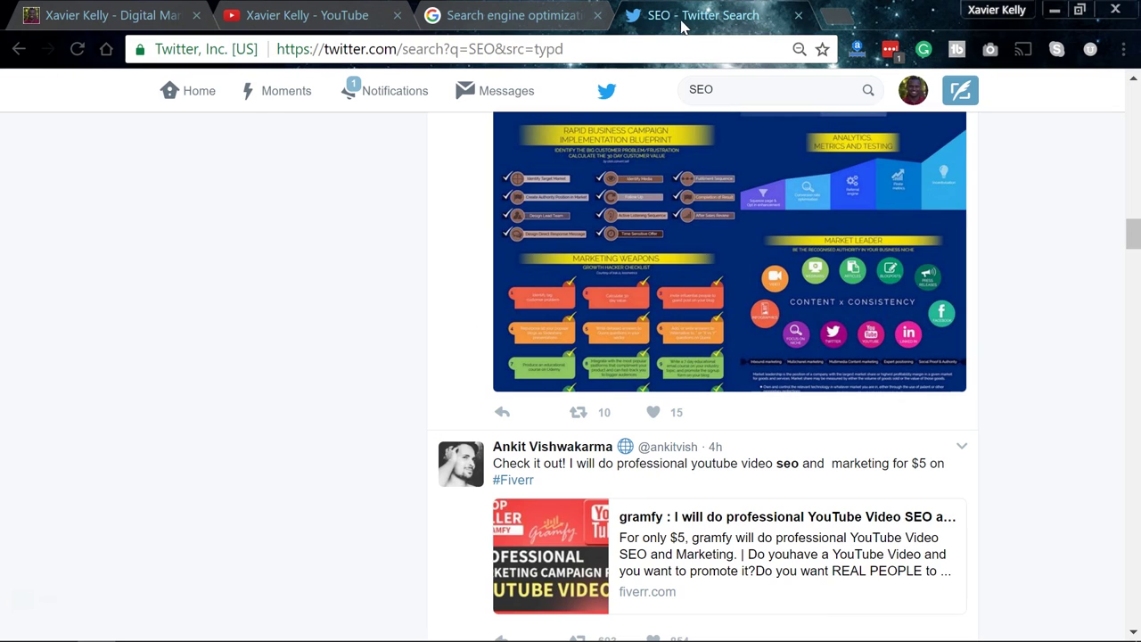
# Step: Open the Quora website in a new browser tab through a web search for "Quora"
pyautogui.click(835, 16)
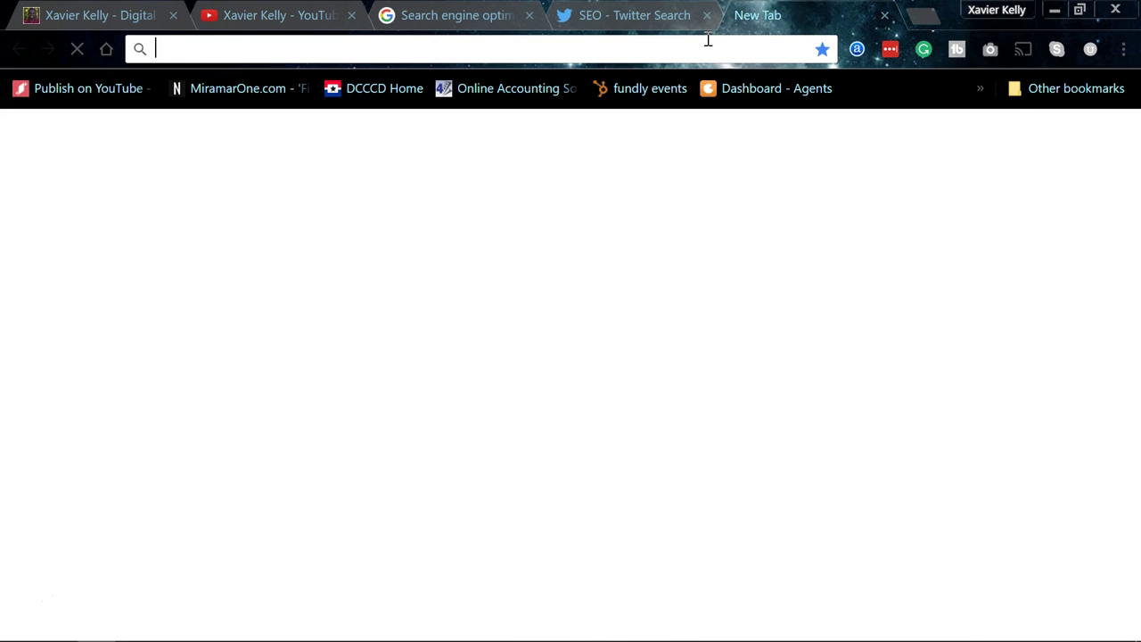
pyautogui.write('Quora')
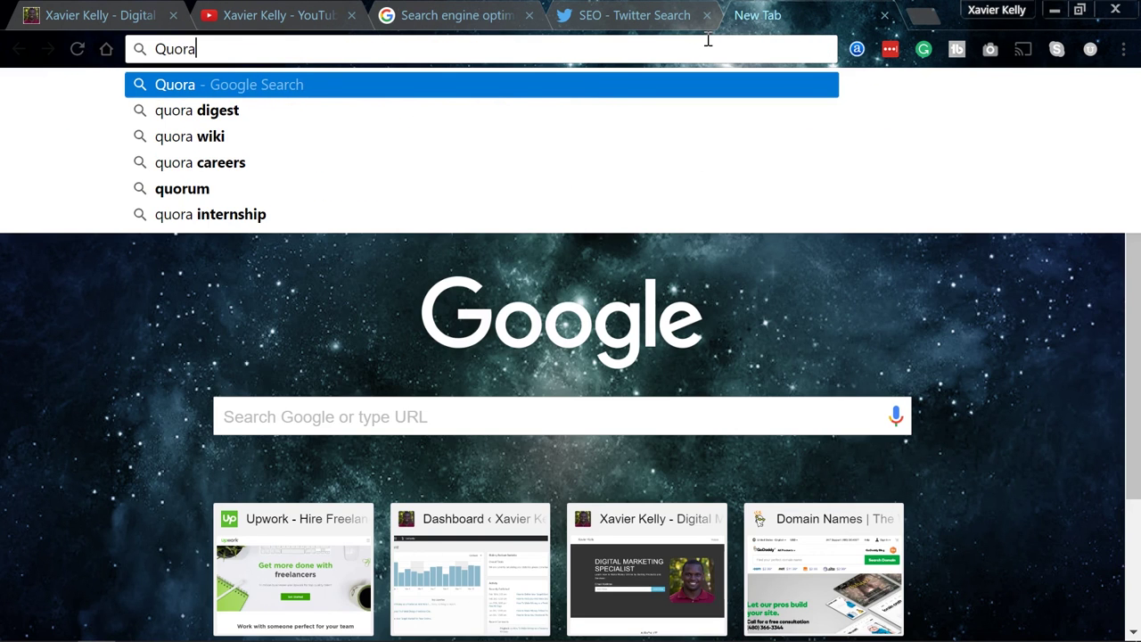
pyautogui.press('Return')
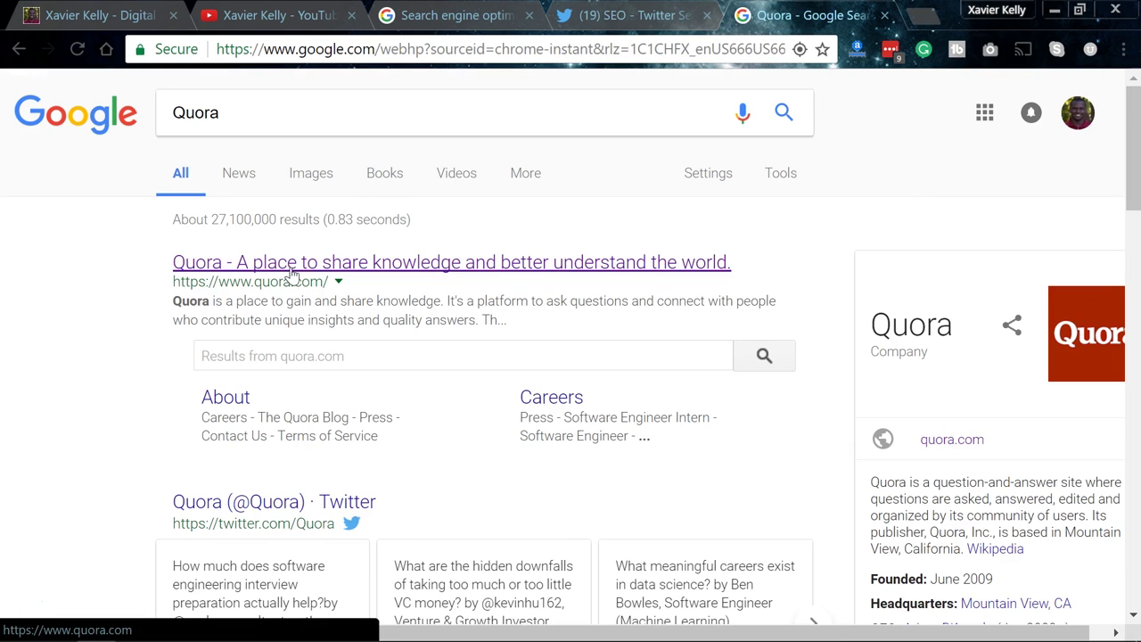
pyautogui.click(294, 273)
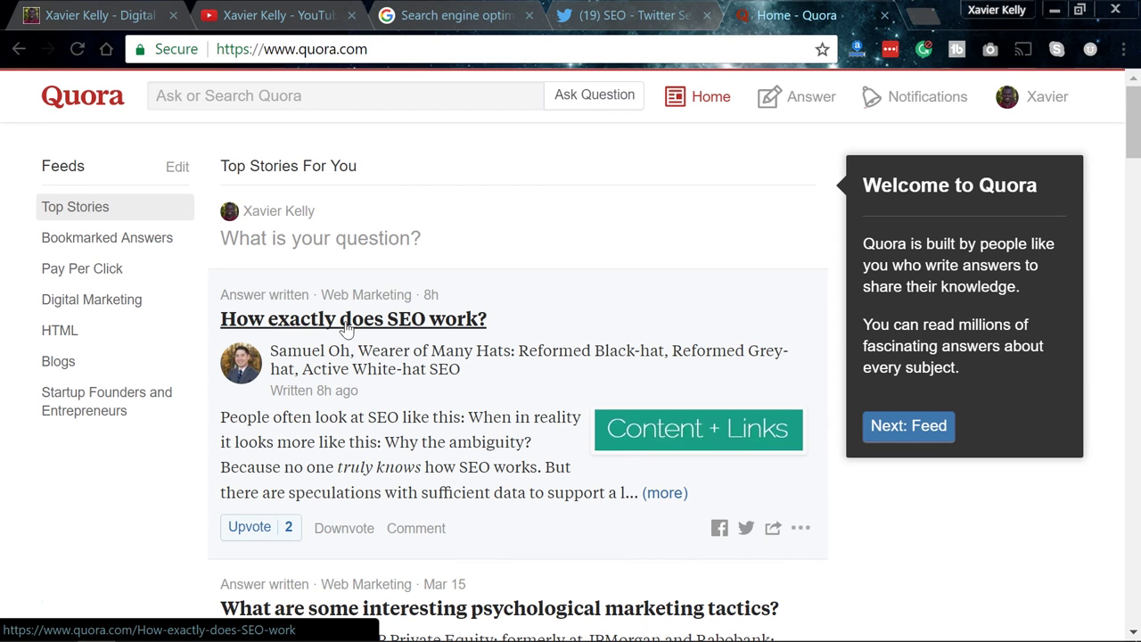
# Step: Open the question "How exactly does SEO work?" from the Quora feed in a new tab and look through its details and answers
pyautogui.scroll(-2, 348, 328)
pyautogui.click(377, 245)
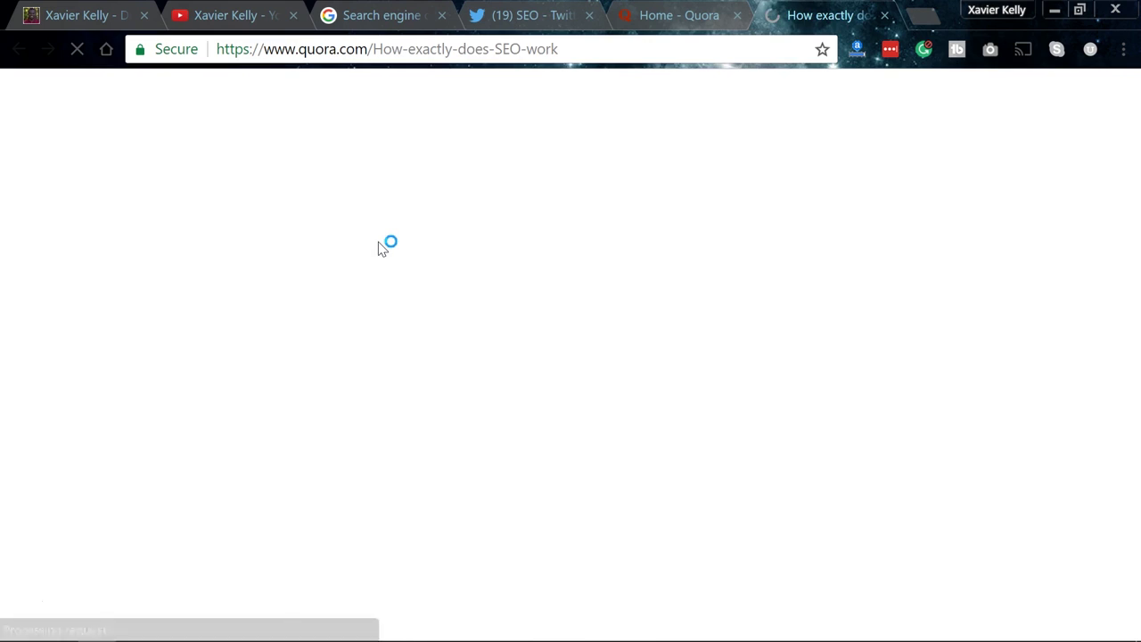
pyautogui.scroll(-3, 378, 242)
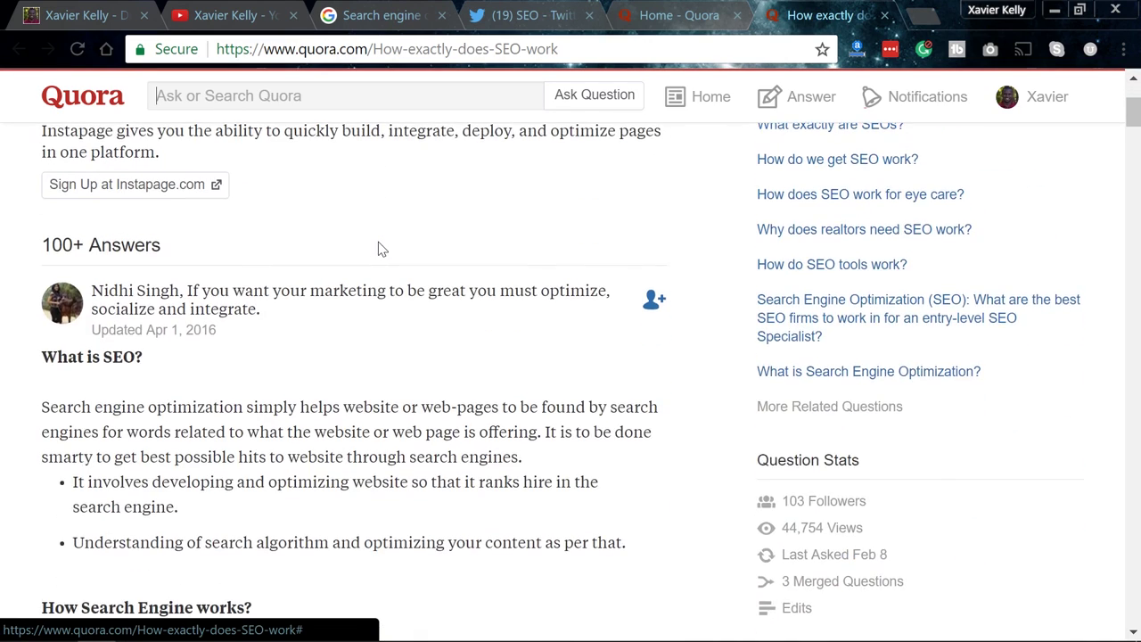
pyautogui.scroll(-2, 378, 249)
pyautogui.scroll(3, 92, 365)
pyautogui.scroll(1, 92, 373)
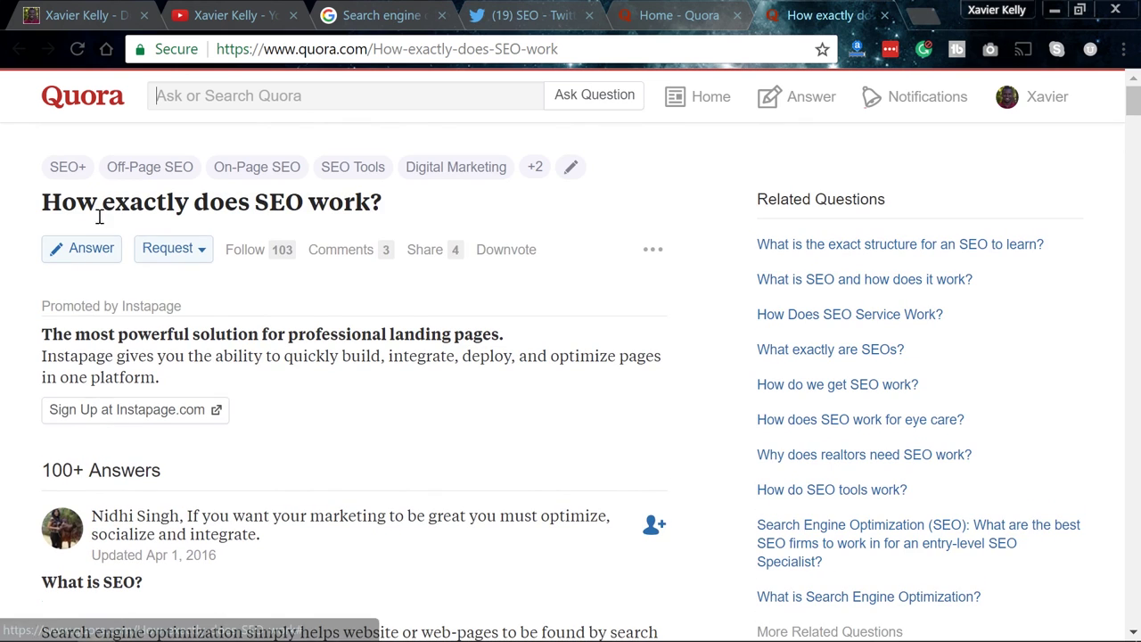
pyautogui.scroll(-2, 300, 354)
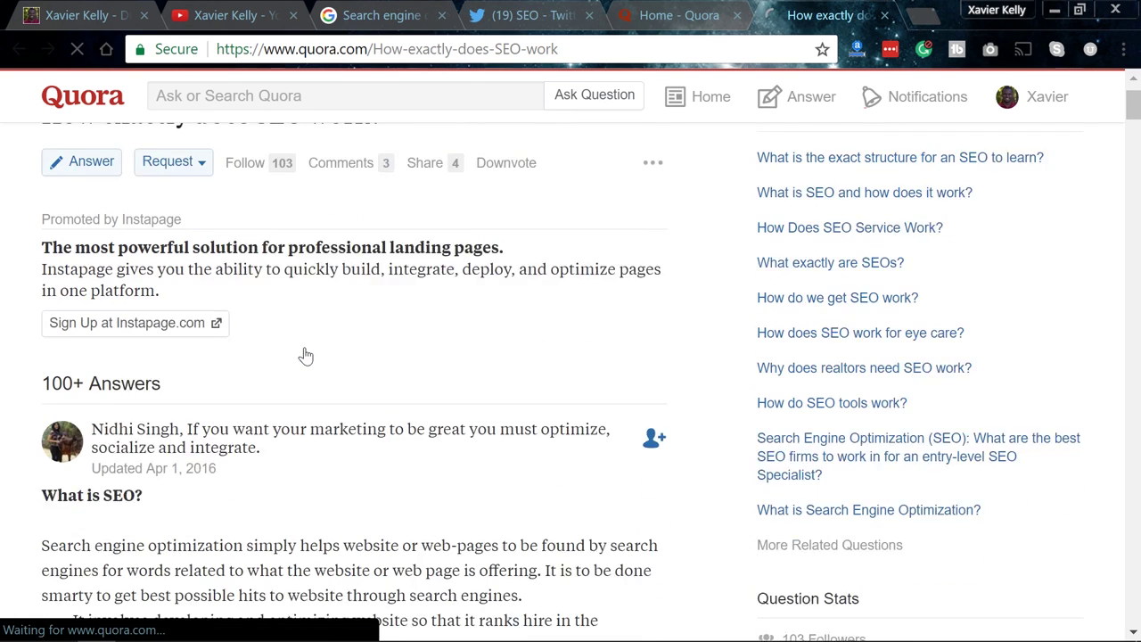
pyautogui.scroll(2, 737, 239)
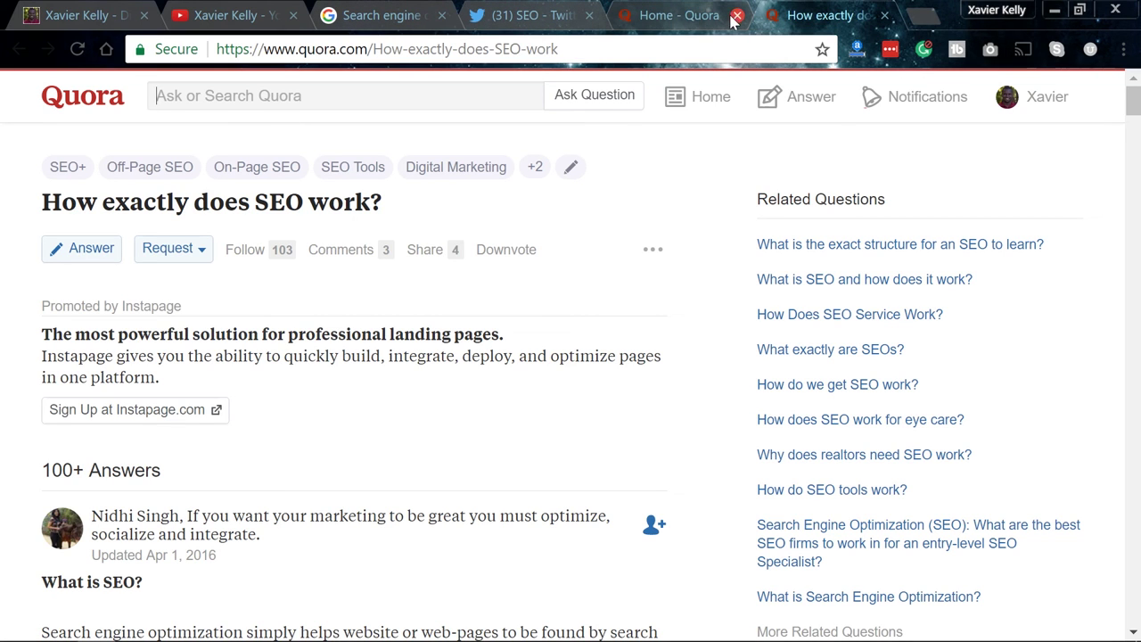
# Step: Replace the question page with a web search for "Google adwords" and open the Keyword Tool result
pyautogui.click(720, 41)
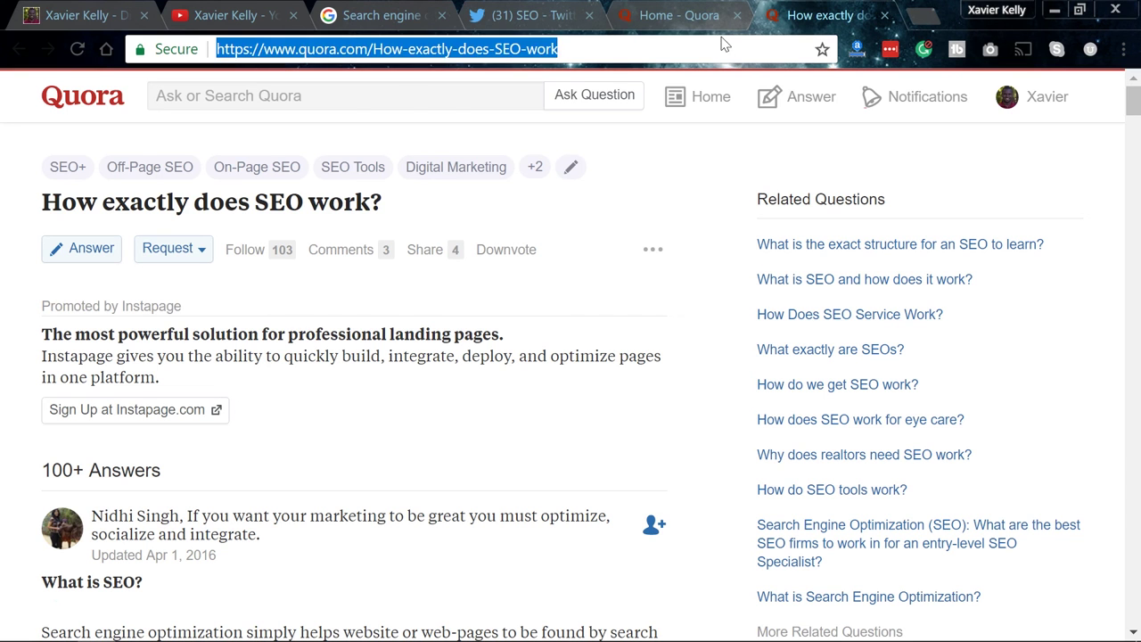
pyautogui.write('Google a')
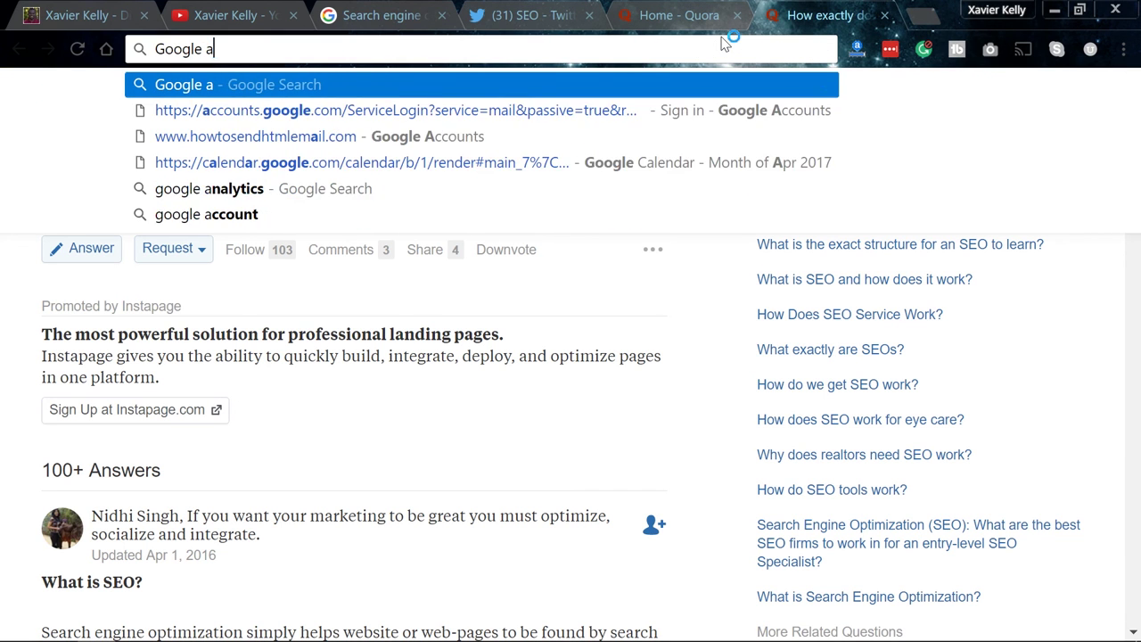
pyautogui.write('dwor')
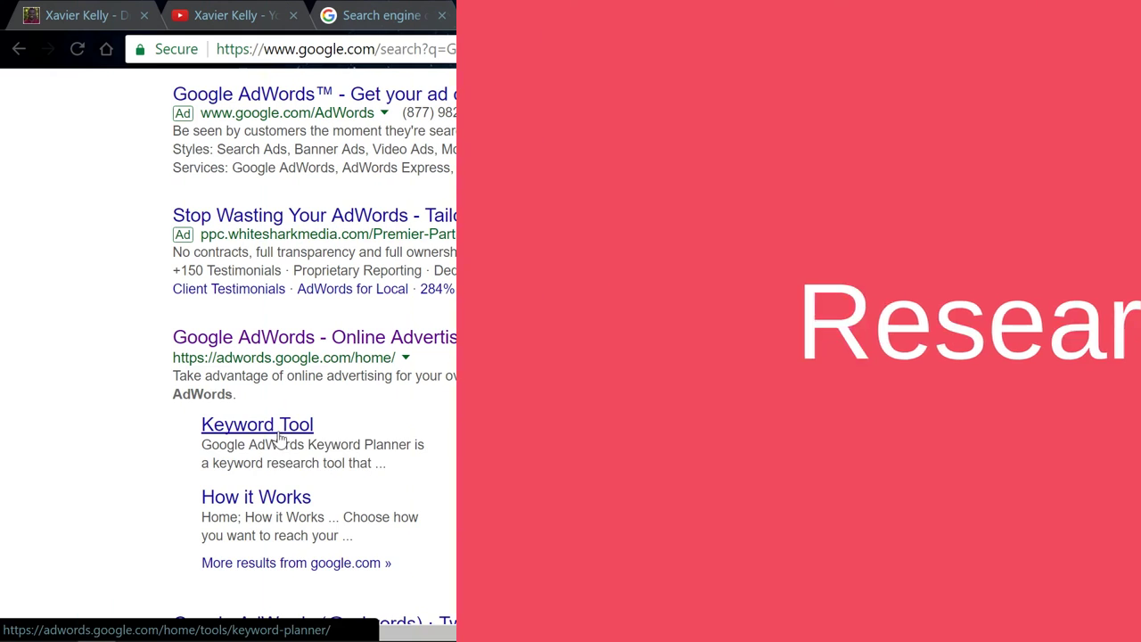
pyautogui.click(279, 434)
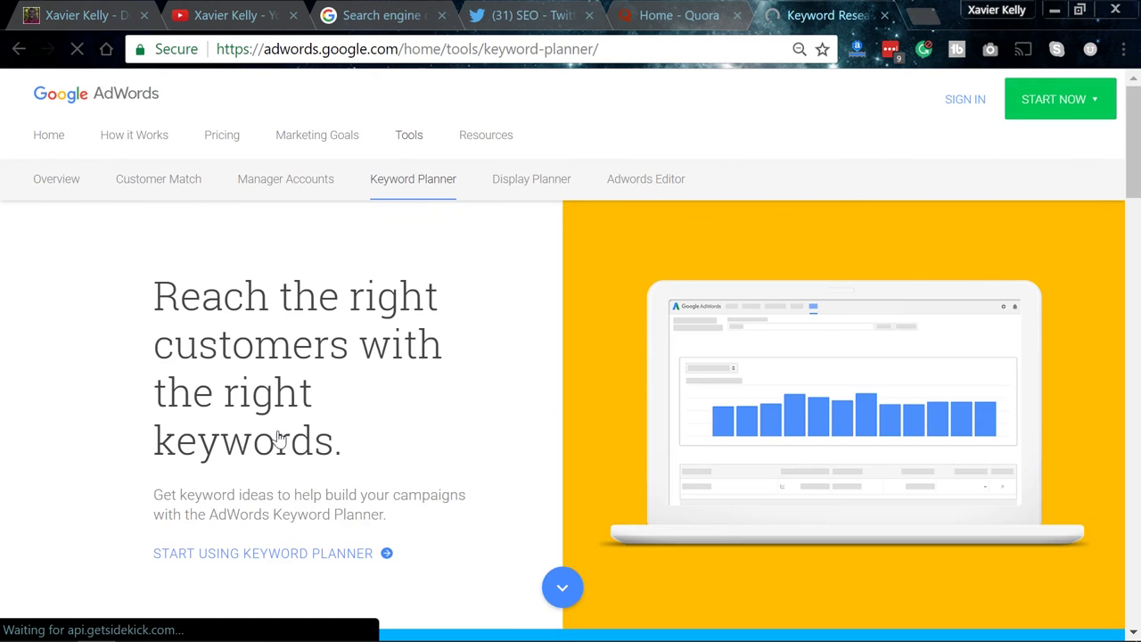
# Step: Sign in to AdWords, open Keyword Planner and expand the form for getting search volume data and trends
pyautogui.click(981, 102)
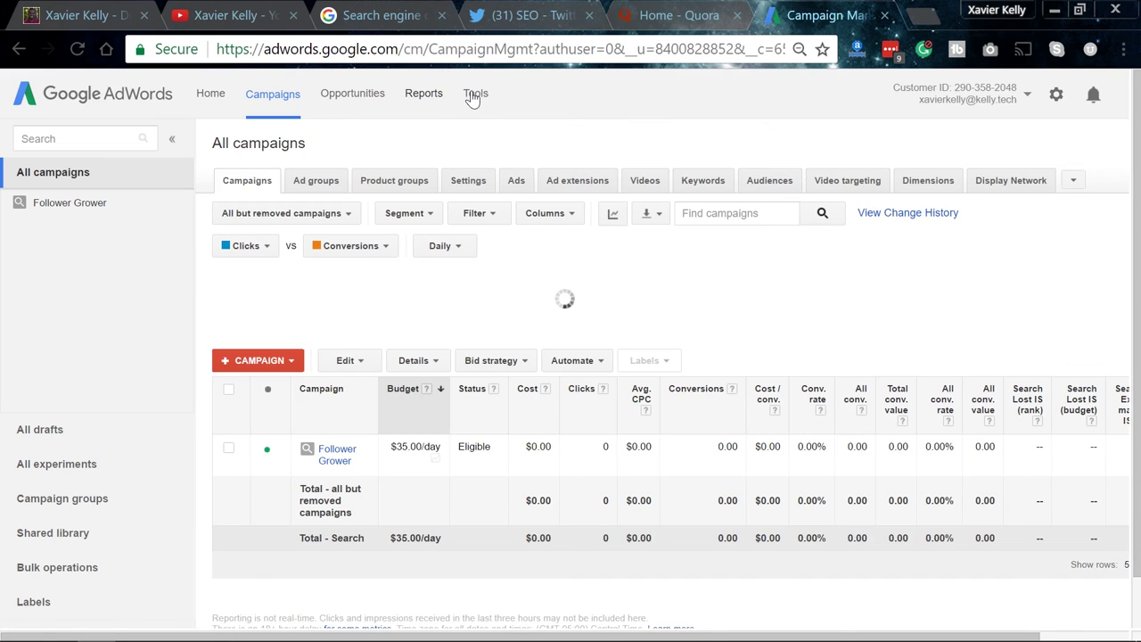
pyautogui.click(474, 94)
pyautogui.click(512, 241)
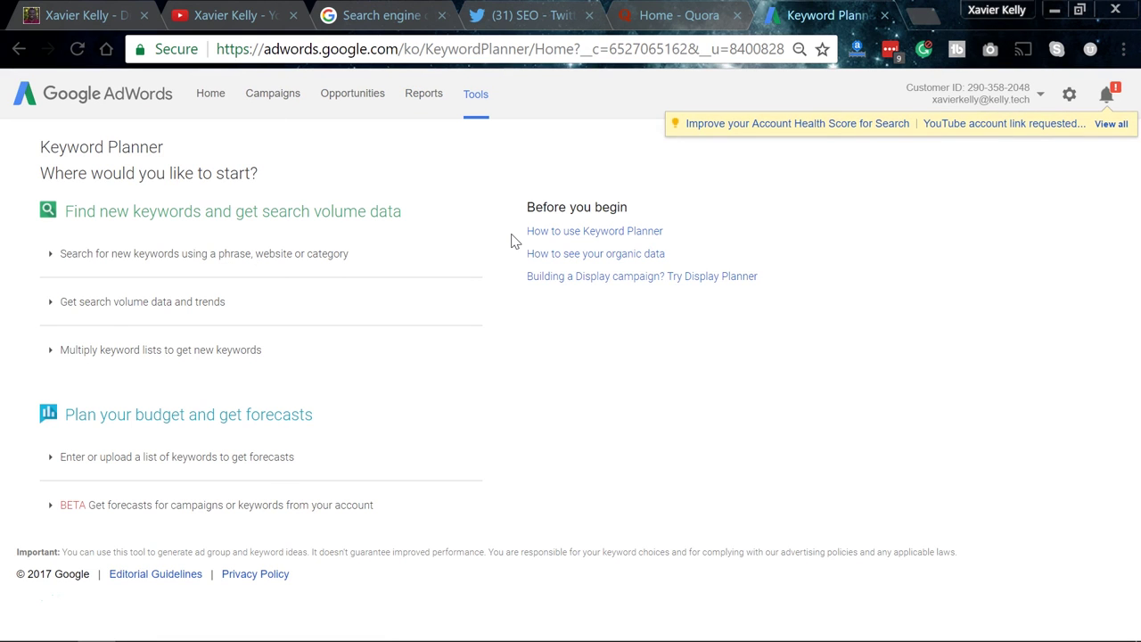
pyautogui.click(96, 321)
pyautogui.click(110, 385)
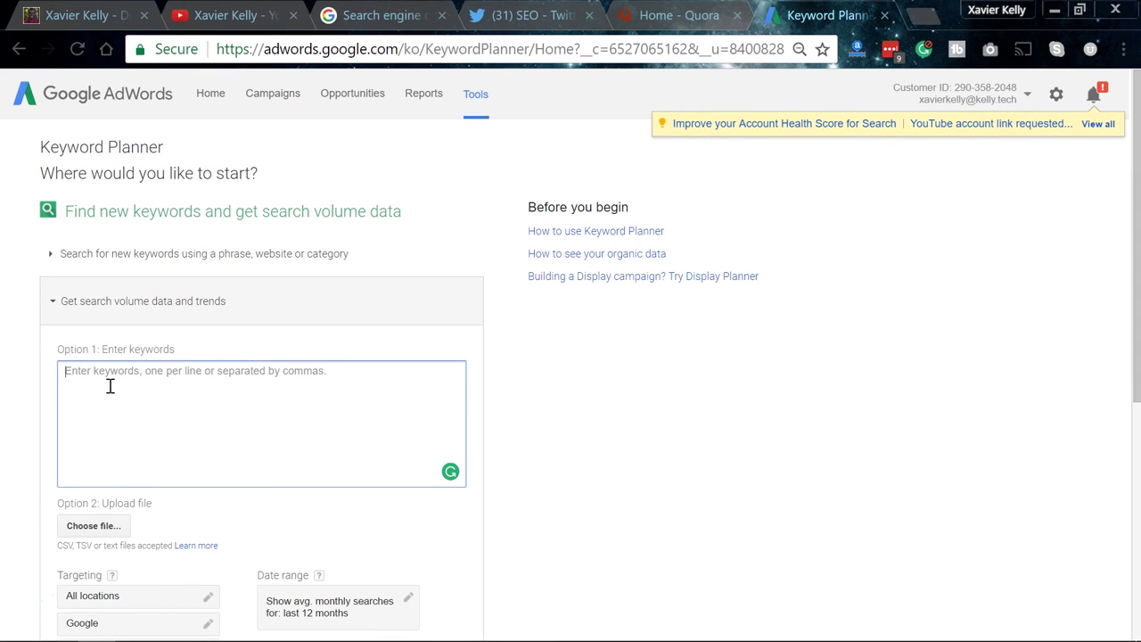
# Step: Switch to the Quora tab, open the answer to "How exactly does SEO work?" and copy the question title
pyautogui.click(673, 15)
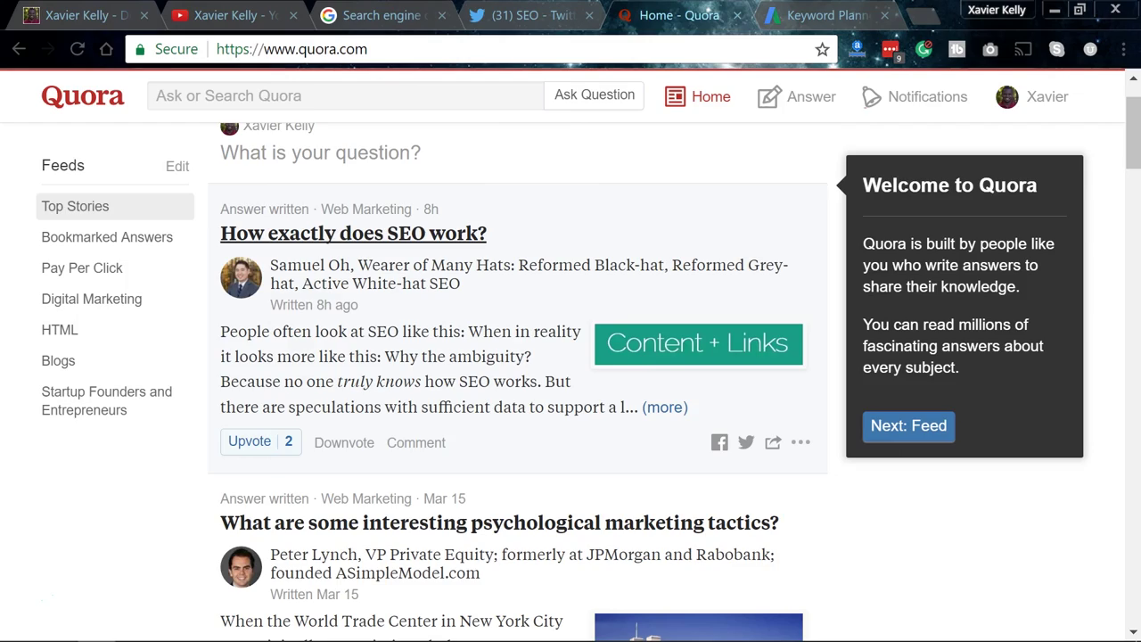
pyautogui.moveTo(486, 233); pyautogui.dragTo(223, 234)
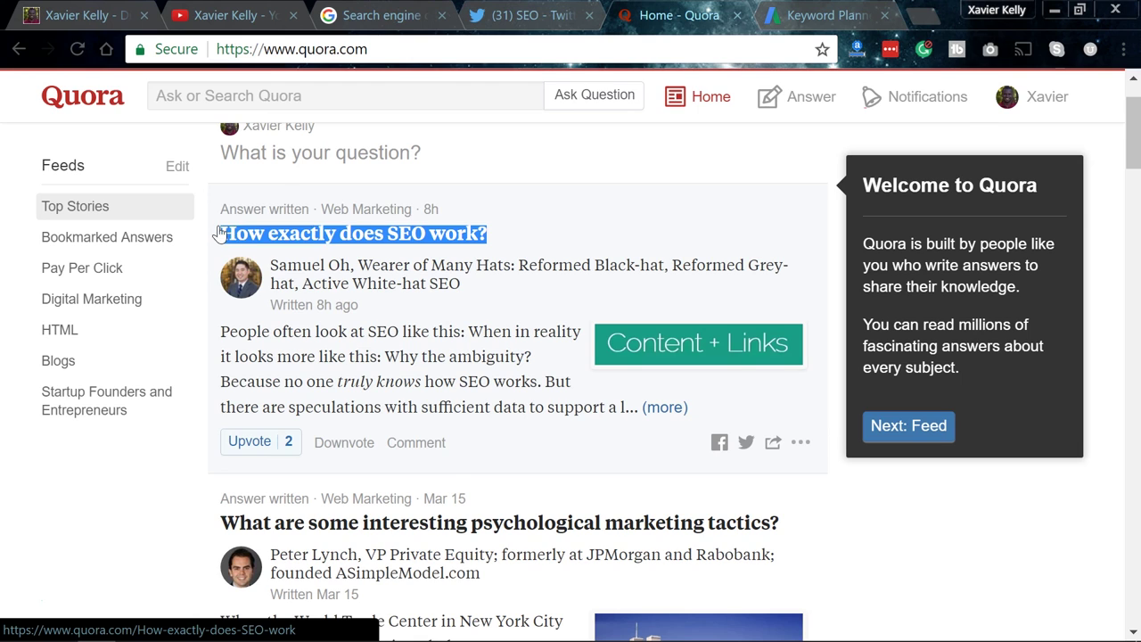
pyautogui.click(223, 234)
pyautogui.moveTo(635, 165); pyautogui.dragTo(252, 171)
pyautogui.hotkey('ctrl', 'c')
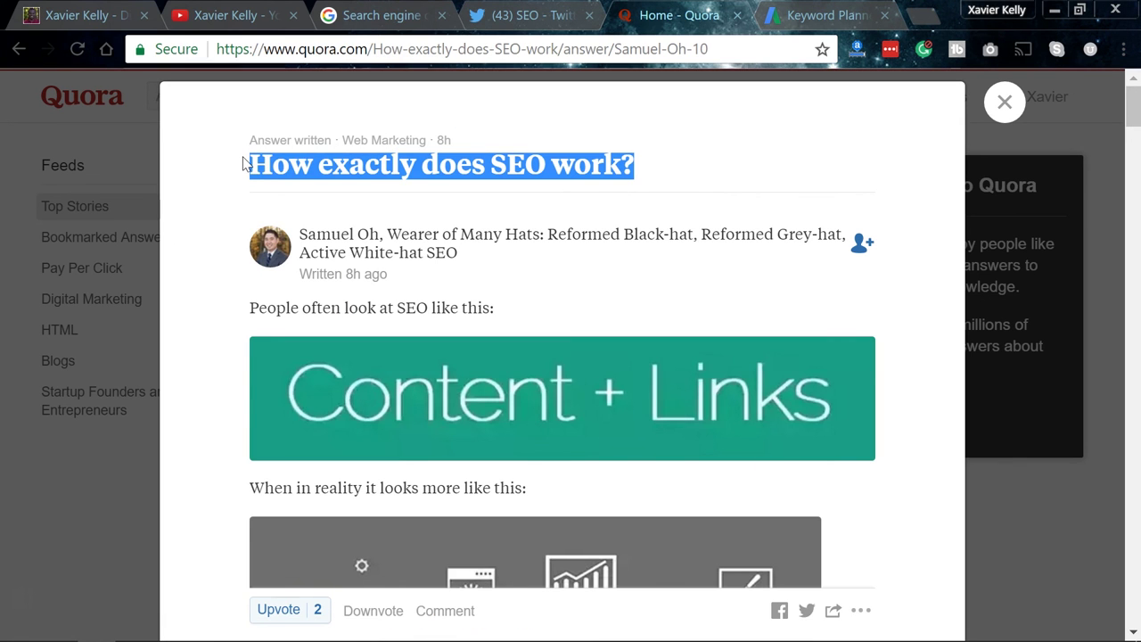
# Step: Paste the copied question into Keyword Planner's keyword field and shorten it to "How does SEO work"
pyautogui.click(818, 11)
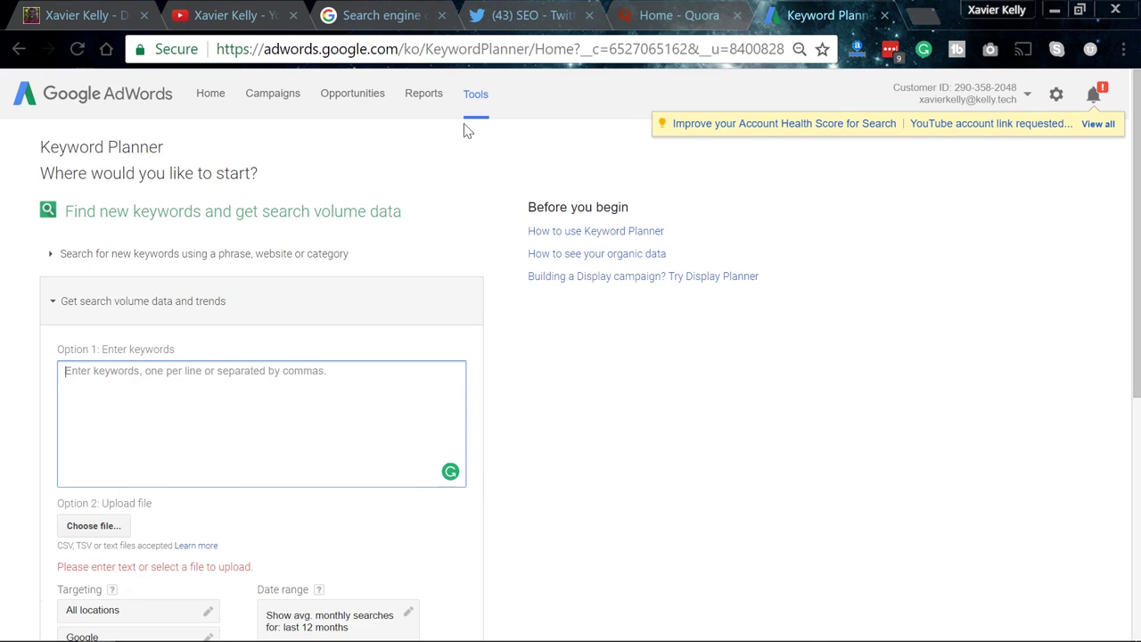
pyautogui.click(277, 401)
pyautogui.hotkey('ctrl', 'v')
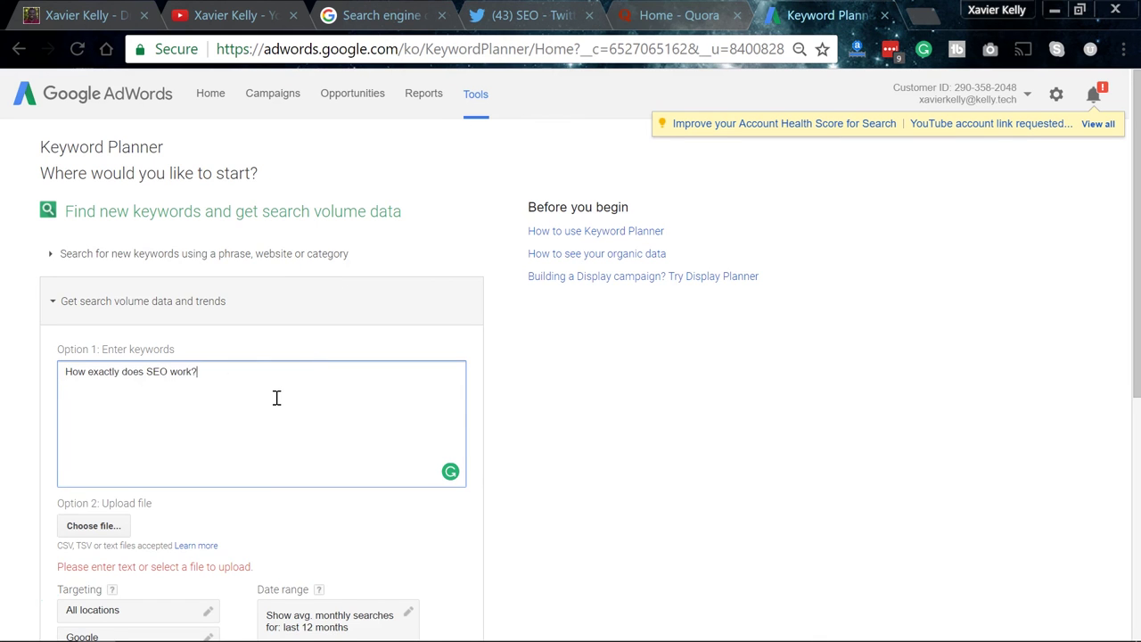
pyautogui.moveTo(123, 371); pyautogui.dragTo(91, 371)
pyautogui.press('BackSpace')
pyautogui.press('Home')
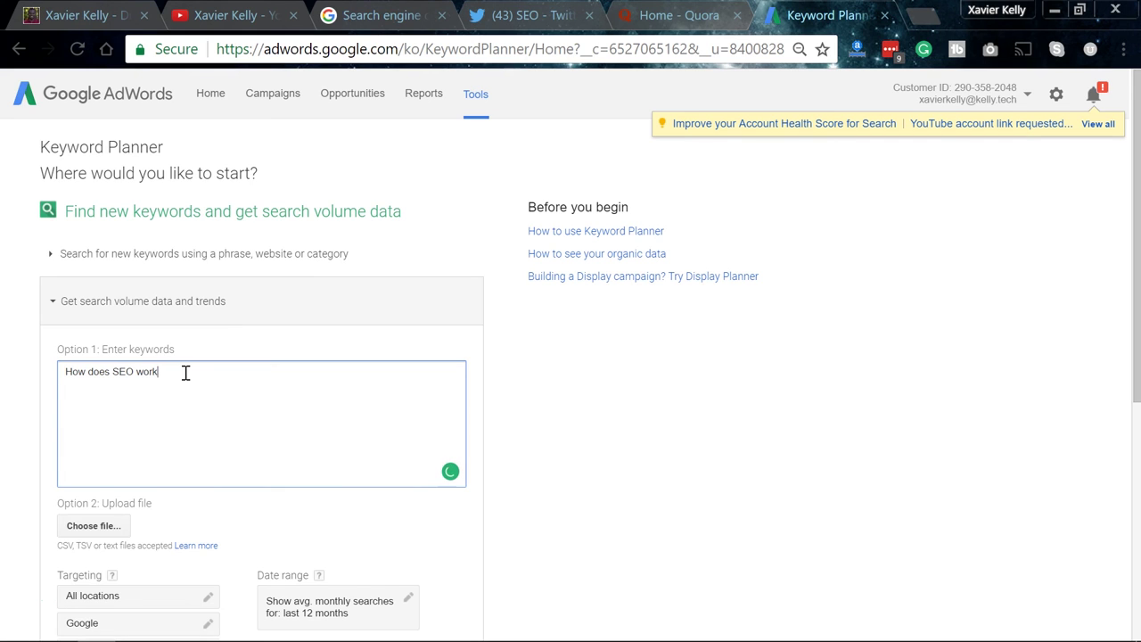
# Step: Add "How seo works" as a second keyword and get the search volume for both phrases
pyautogui.scroll(-1, 185, 373)
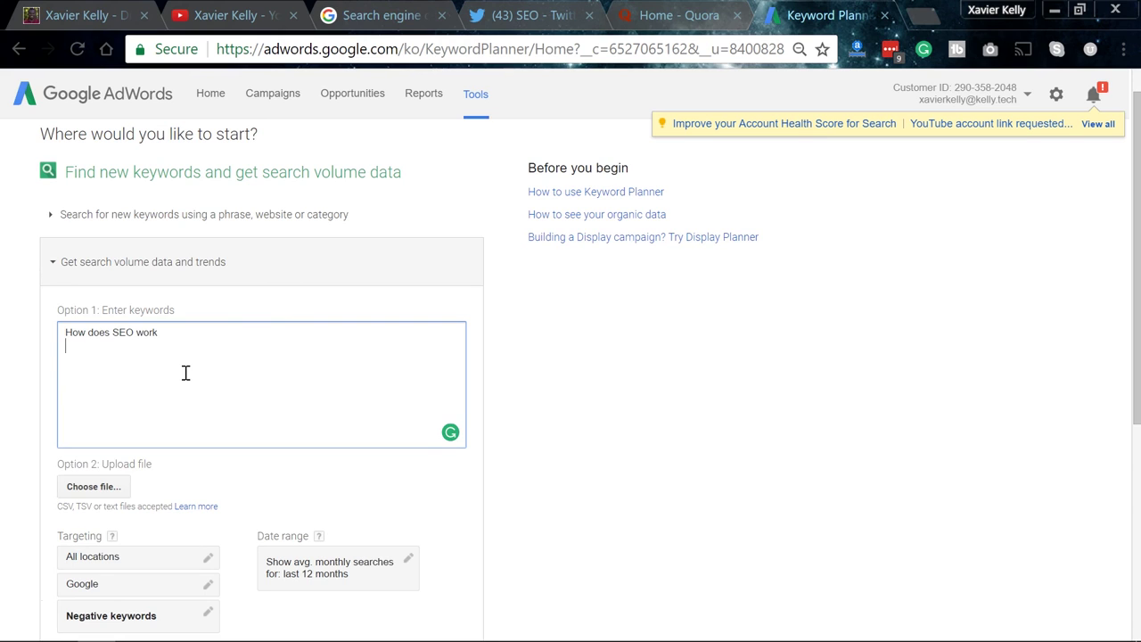
pyautogui.write('seo works')
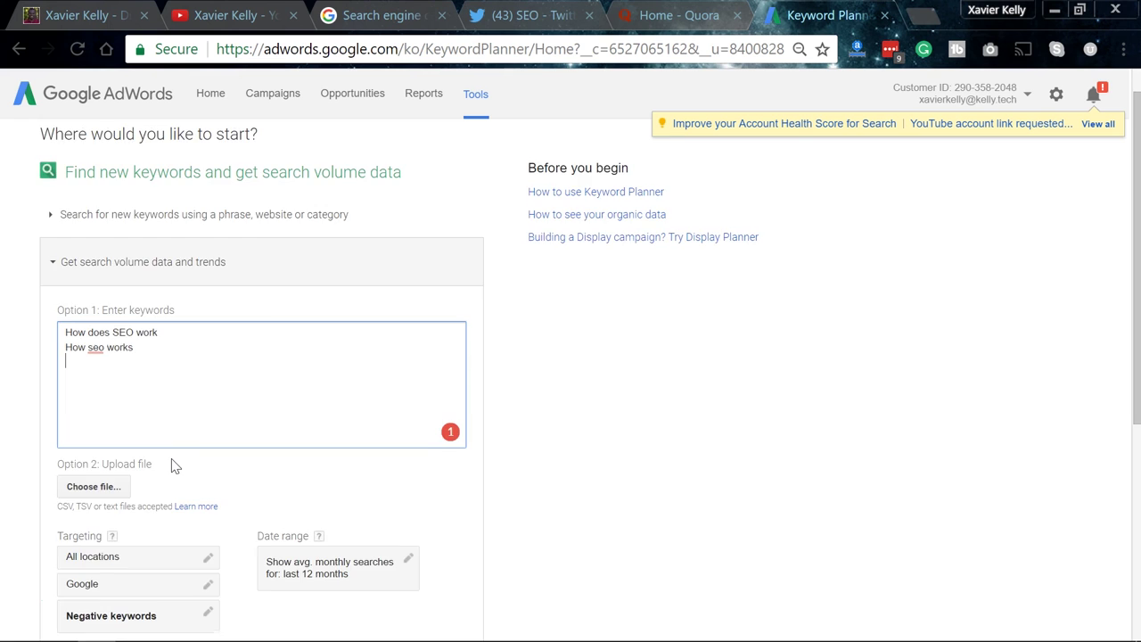
pyautogui.scroll(-4, 174, 465)
pyautogui.scroll(4, 142, 328)
pyautogui.scroll(-2, 214, 486)
pyautogui.click(116, 530)
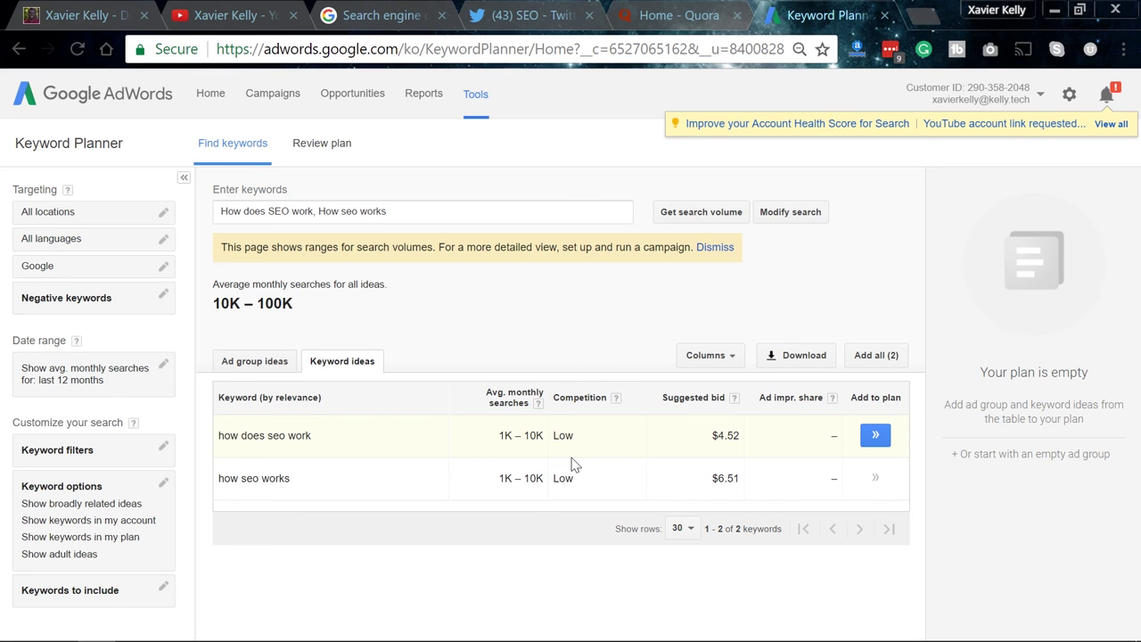
# Step: Switch to the Google Trends comparison and examine the interest over time chart for the three marketing topics
pyautogui.click(379, 15)
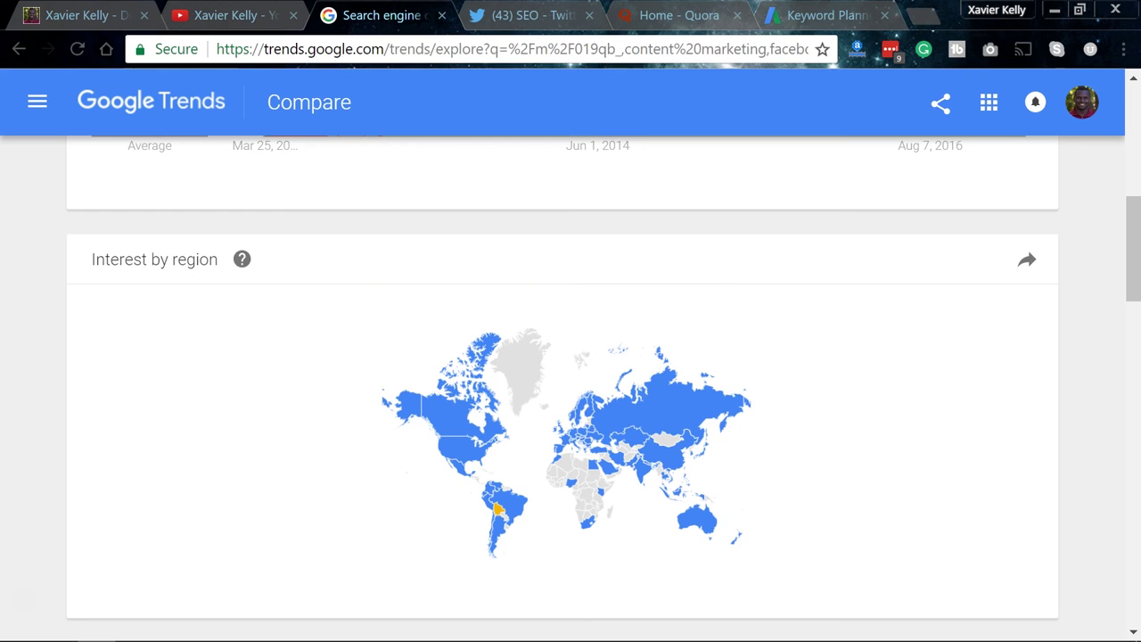
pyautogui.scroll(5, 346, 281)
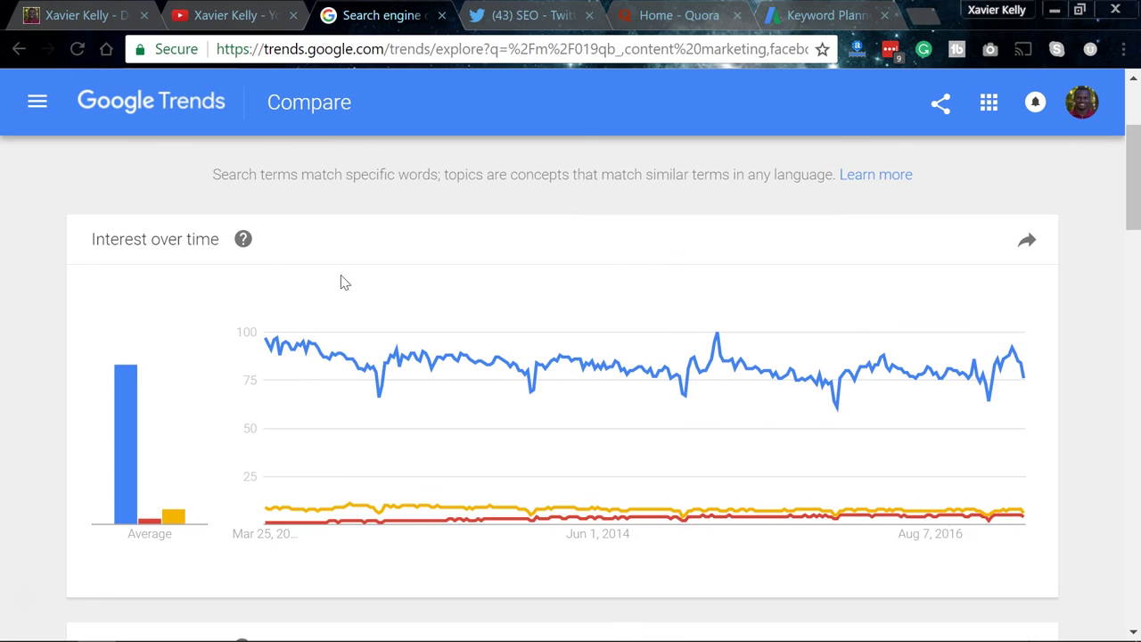
pyautogui.moveTo(333, 461)
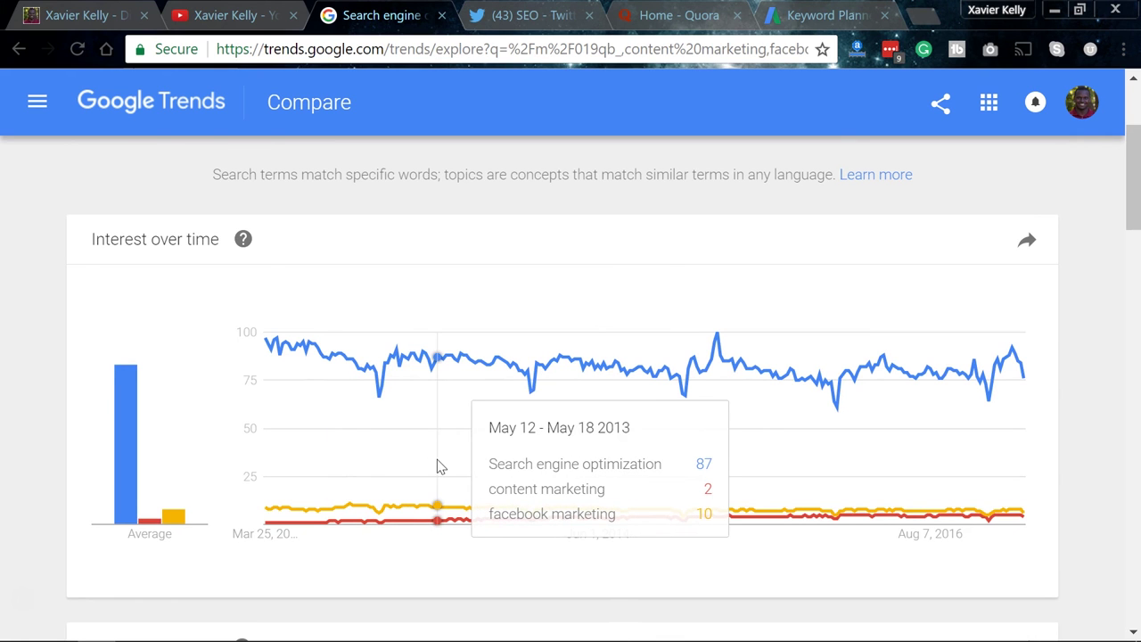
# Step: Switch to the Twitter search for "SEO", look through the top tweets and load the new results
pyautogui.click(490, 13)
pyautogui.scroll(3, 461, 309)
pyautogui.scroll(-10, 461, 309)
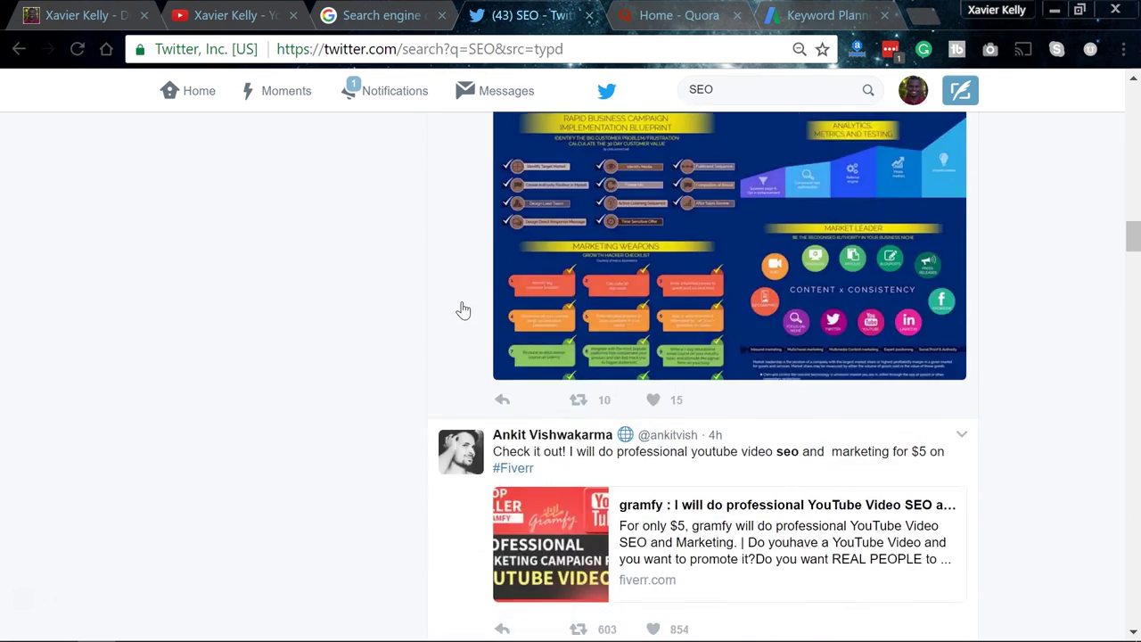
pyautogui.scroll(-20, 462, 310)
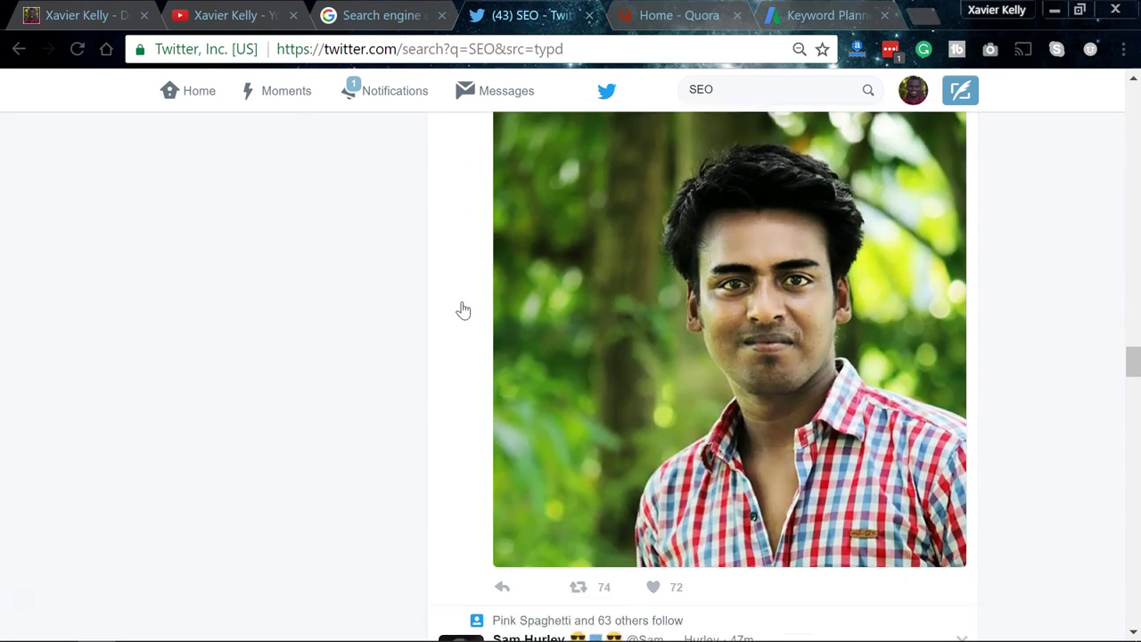
pyautogui.scroll(-10, 463, 310)
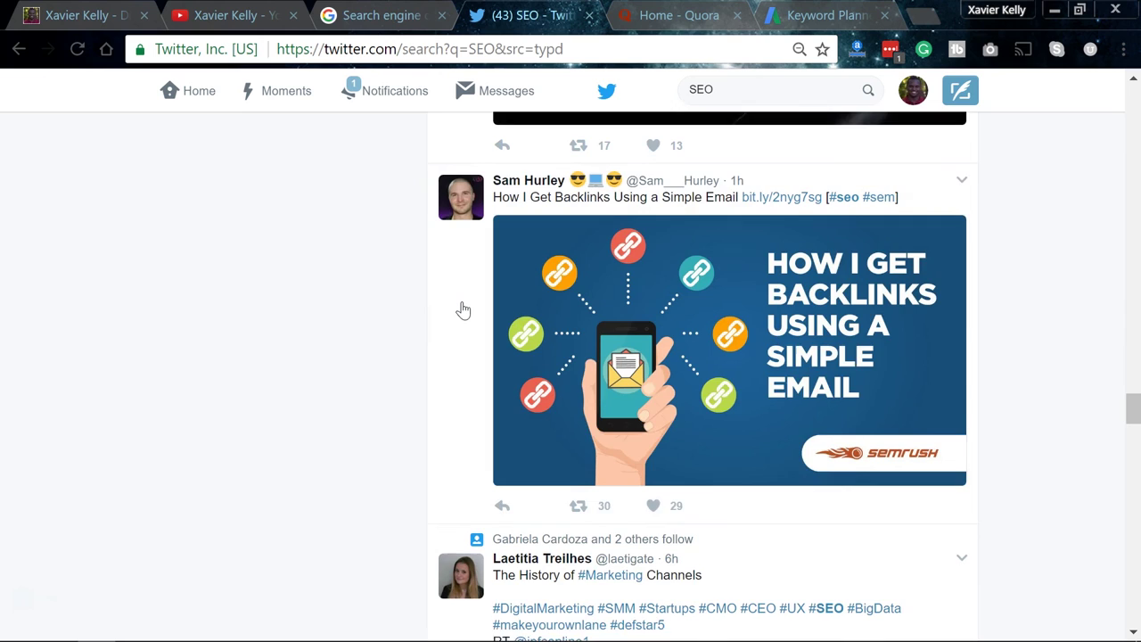
pyautogui.scroll(-10, 462, 309)
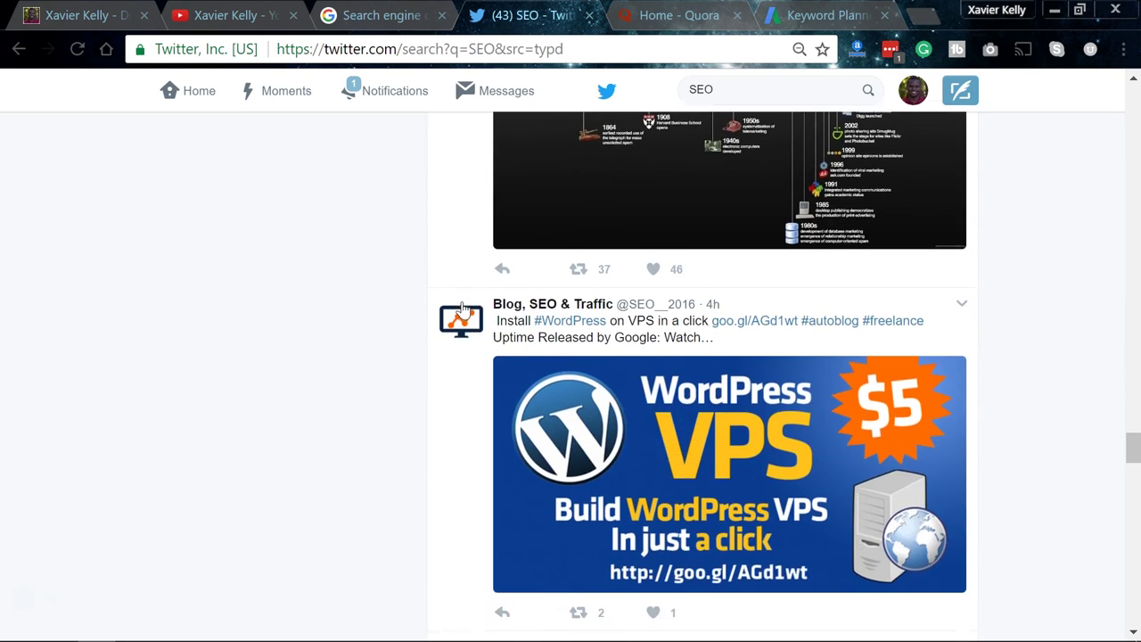
pyautogui.scroll(20, 462, 309)
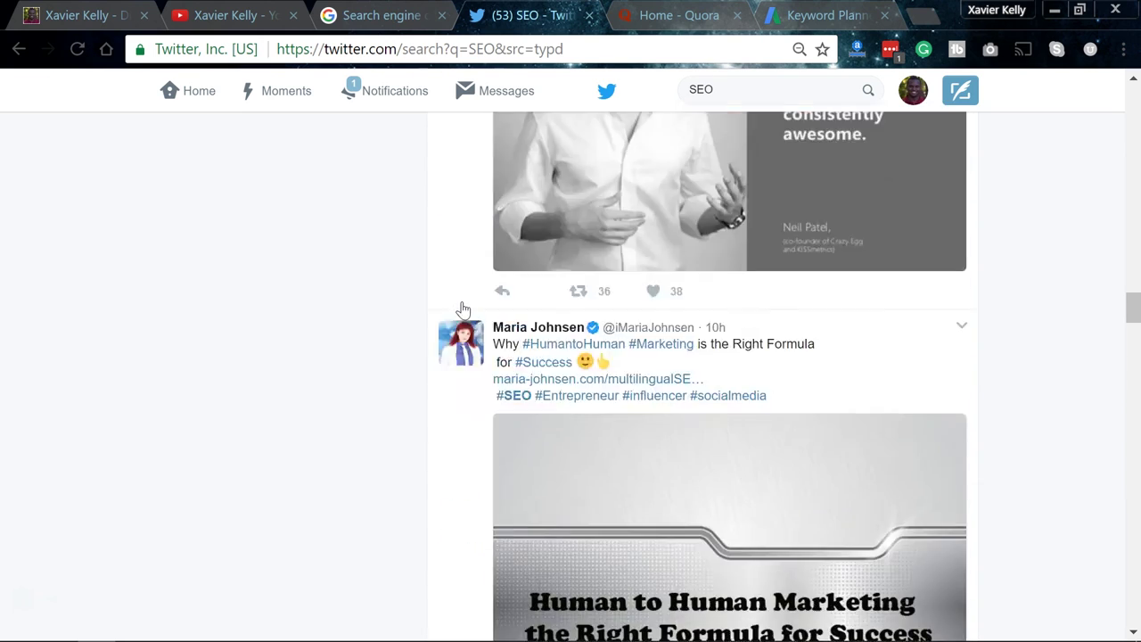
pyautogui.scroll(20, 463, 310)
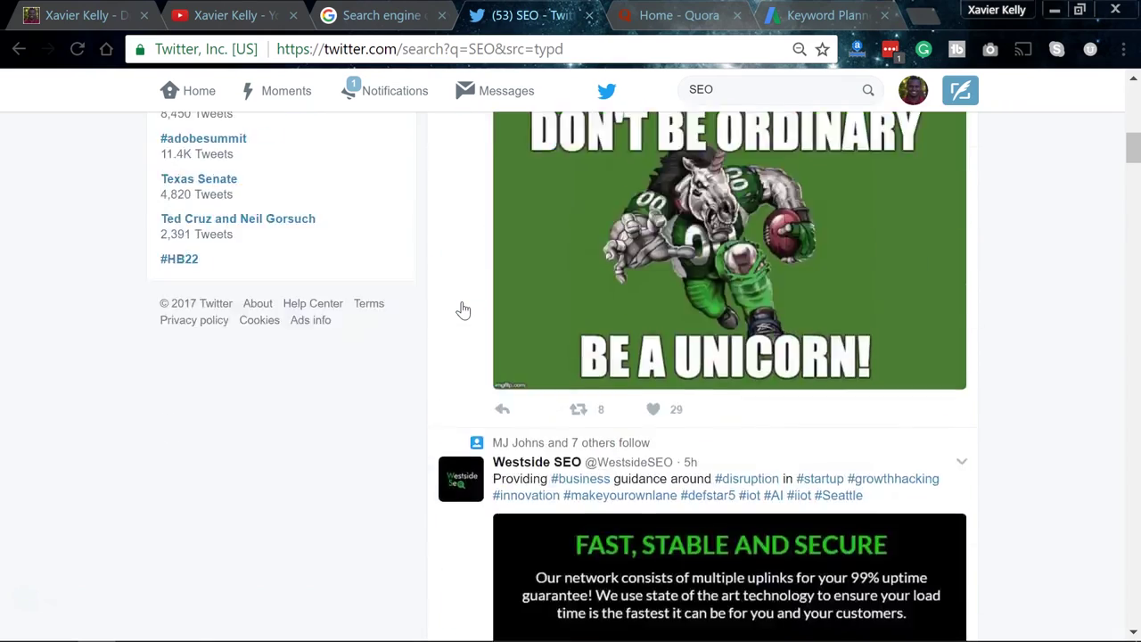
pyautogui.scroll(-4, 535, 317)
pyautogui.scroll(4, 624, 321)
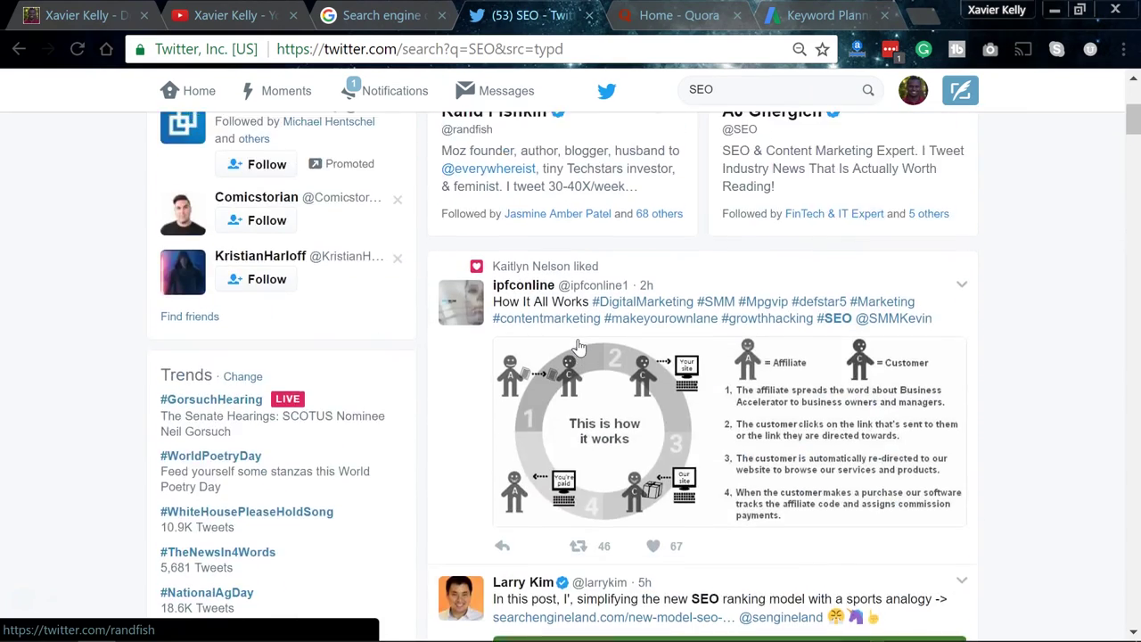
pyautogui.click(685, 257)
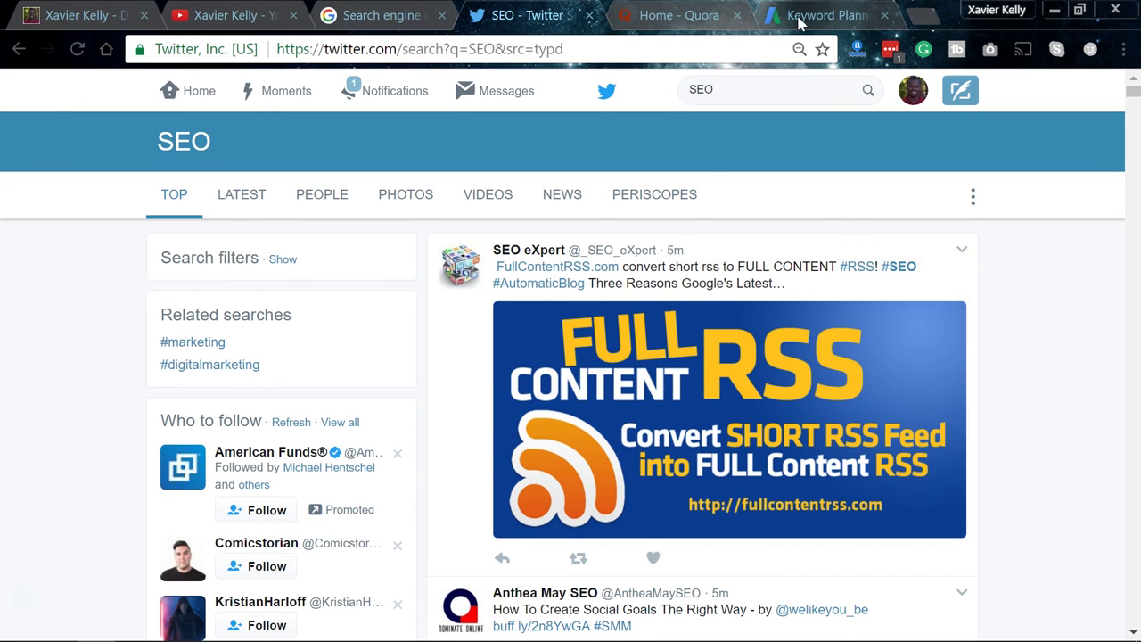
# Step: Switch to the Quora tab and close the open answer to return to the Top Stories feed
pyautogui.click(673, 15)
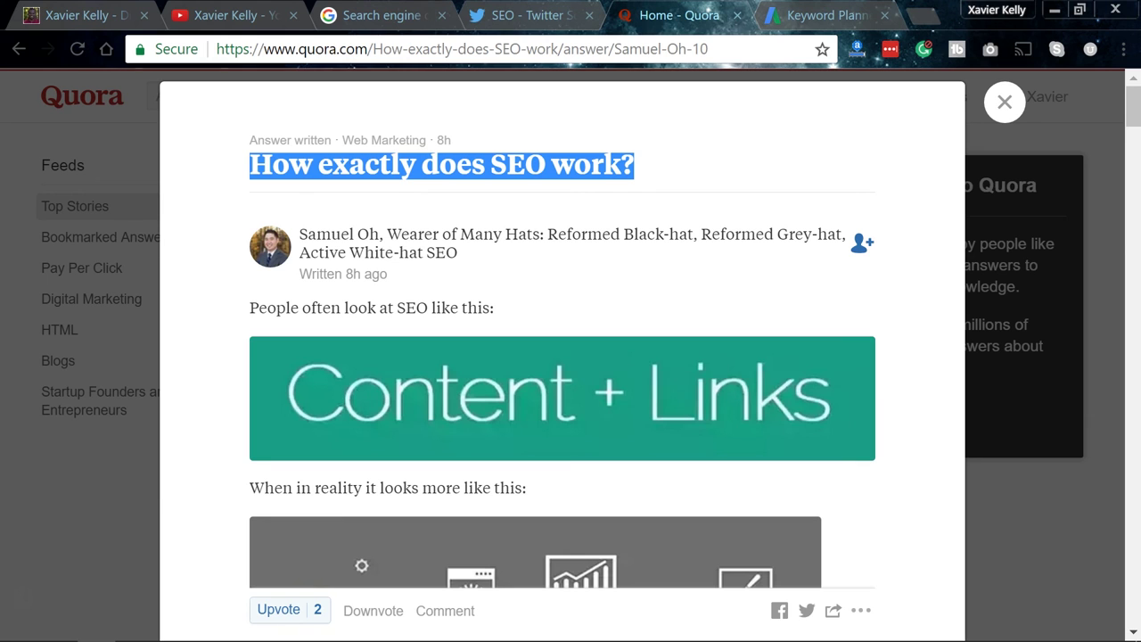
pyautogui.scroll(-1, 573, 255)
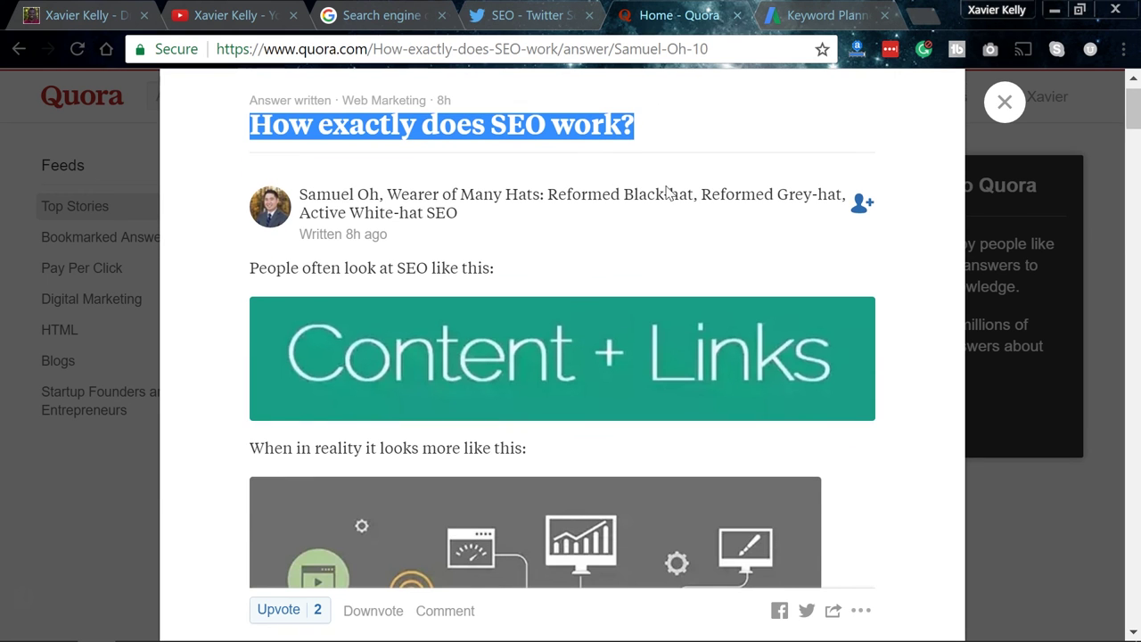
pyautogui.click(1004, 103)
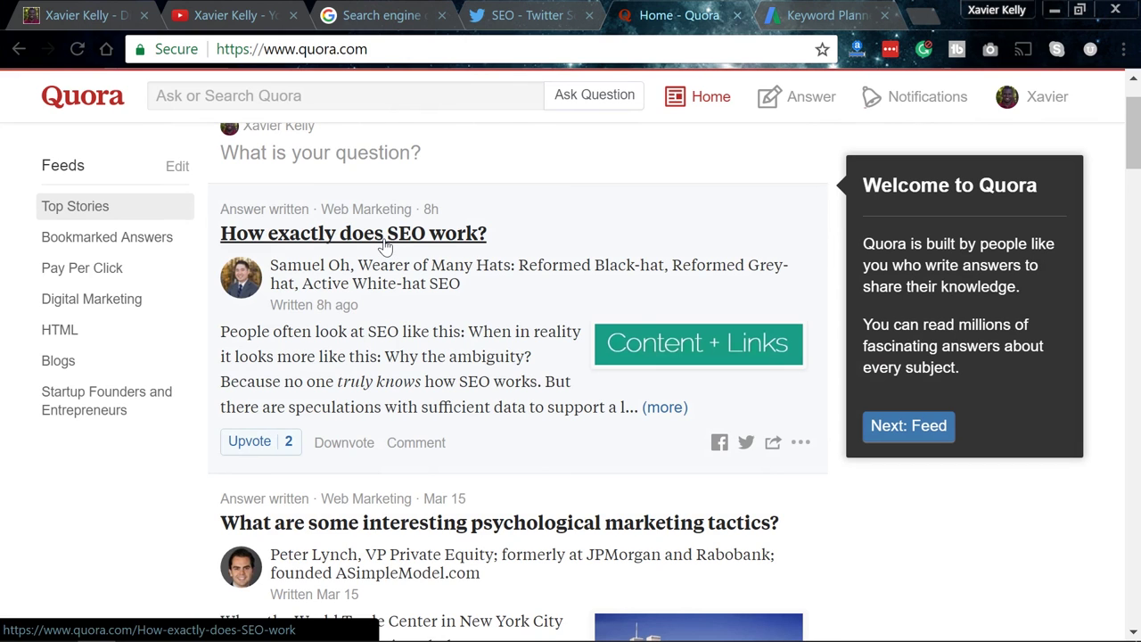
# Step: Switch between the Google Trends comparison and the Twitter search for "SEO", and look further down the top tweets
pyautogui.click(344, 9)
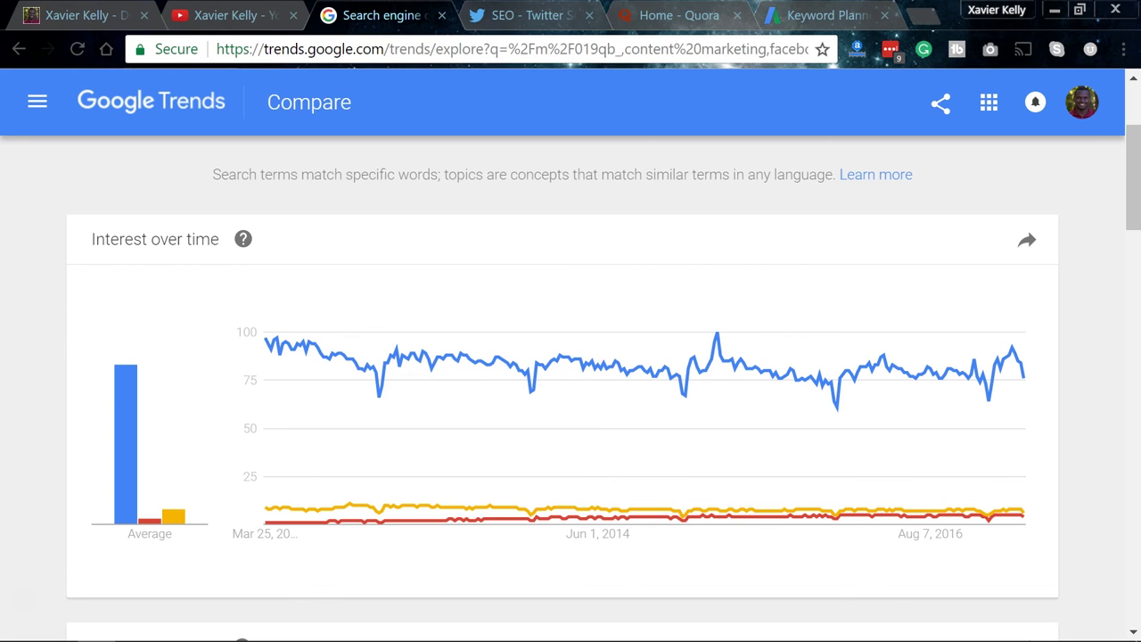
pyautogui.click(504, 11)
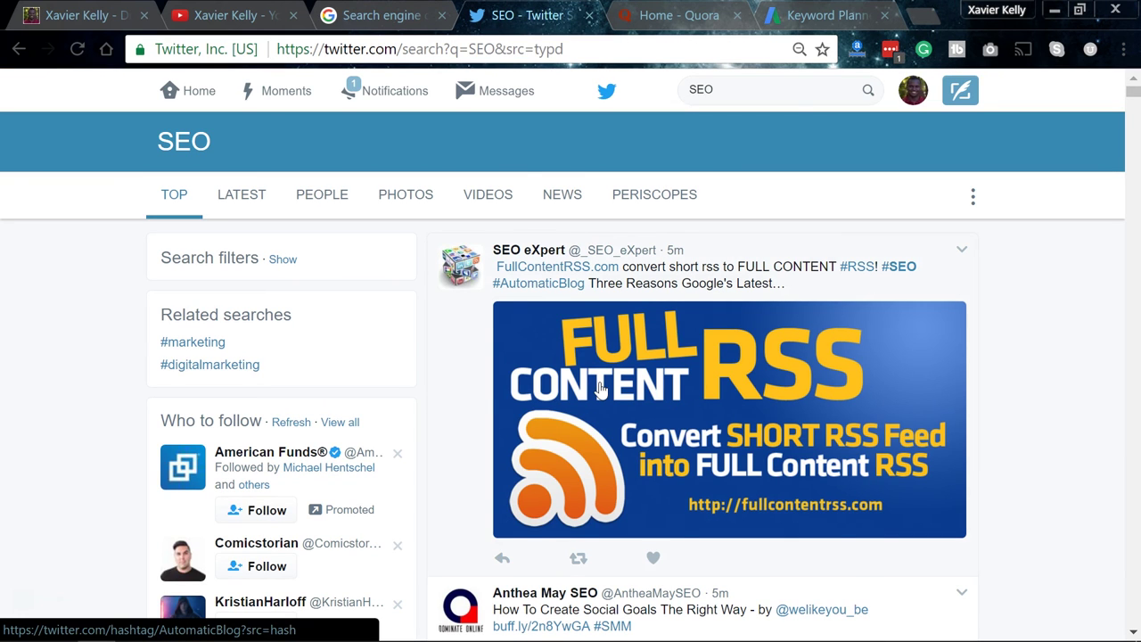
pyautogui.scroll(-10, 600, 389)
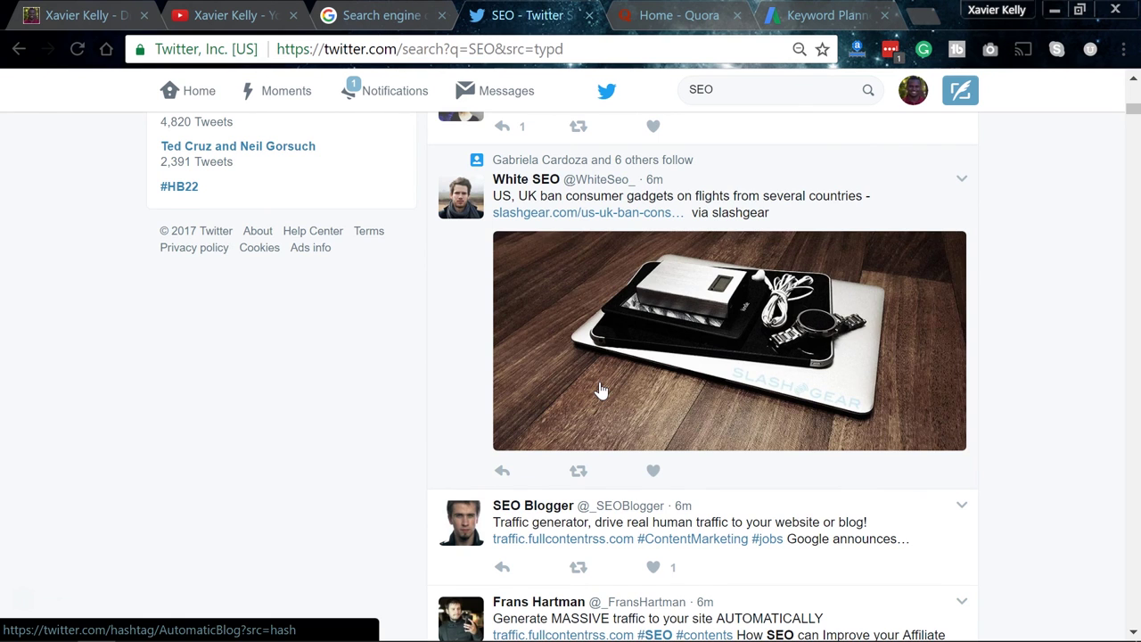
pyautogui.scroll(-2, 600, 389)
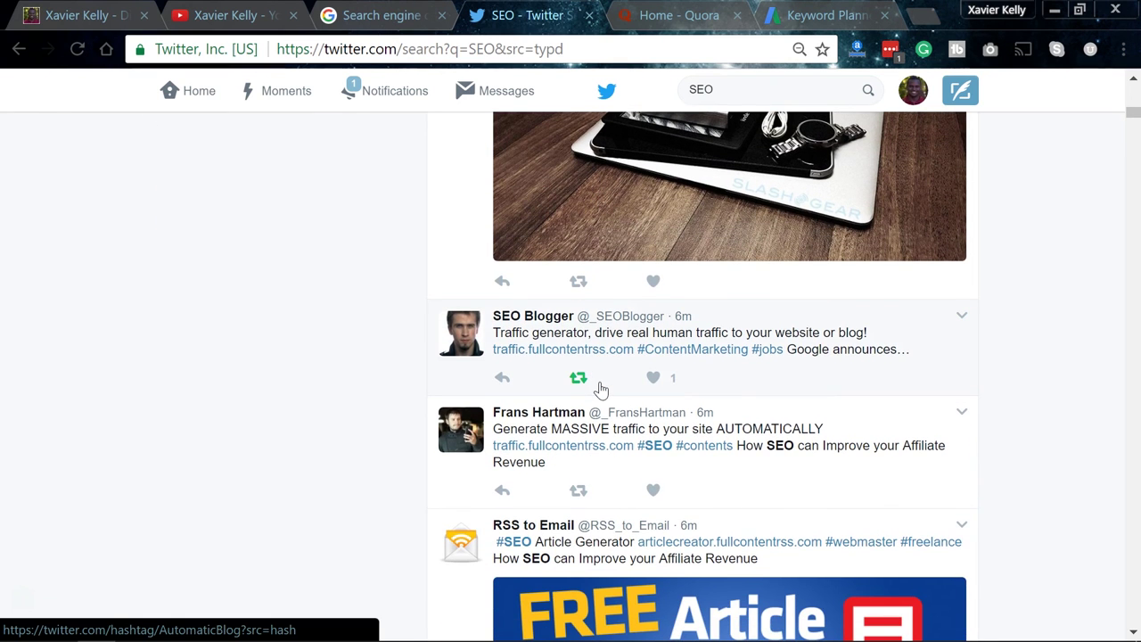
pyautogui.hotkey('ctrl', 'shift', 'Tab')
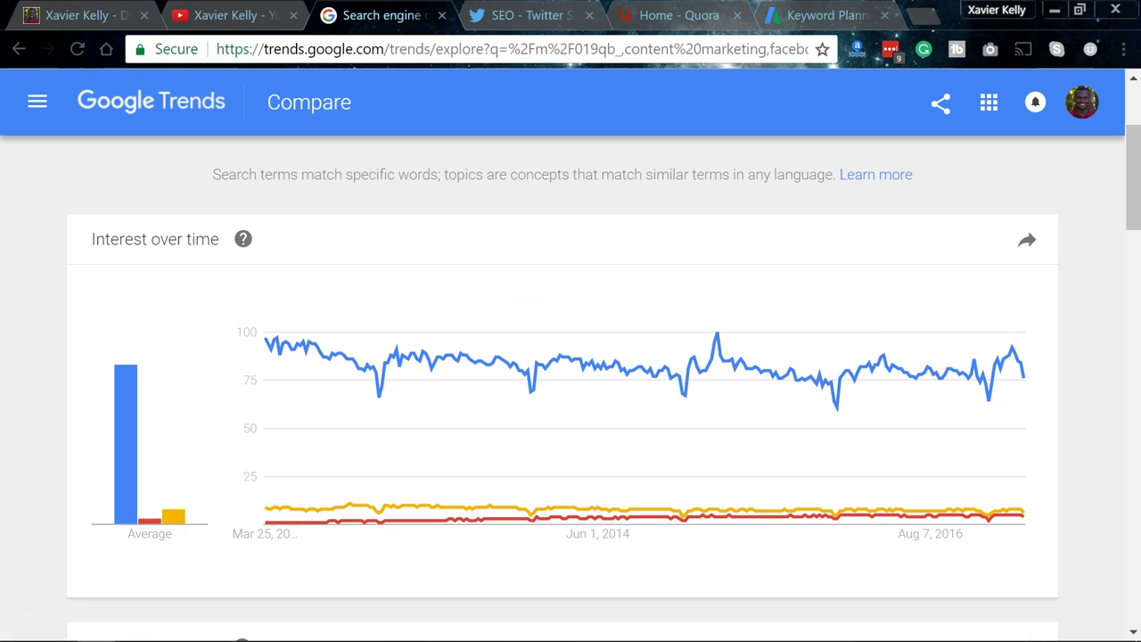
pyautogui.hotkey('ctrl', 'Tab')
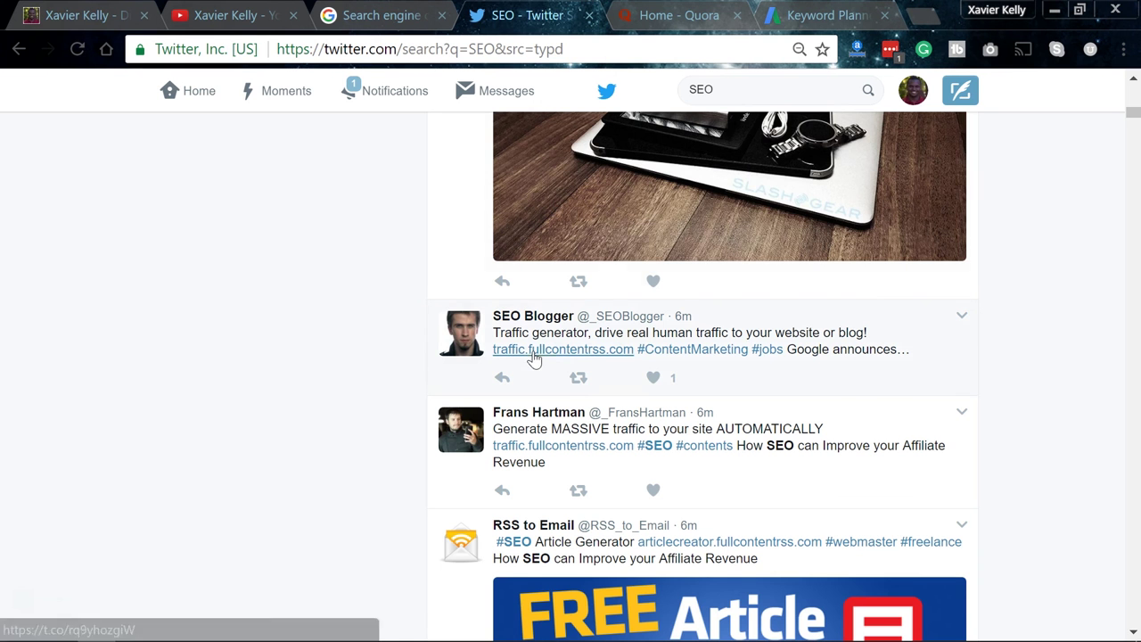
# Step: Switch to the Quora Top Stories feed and activate the question search field, then leave it without entering anything
pyautogui.click(653, 12)
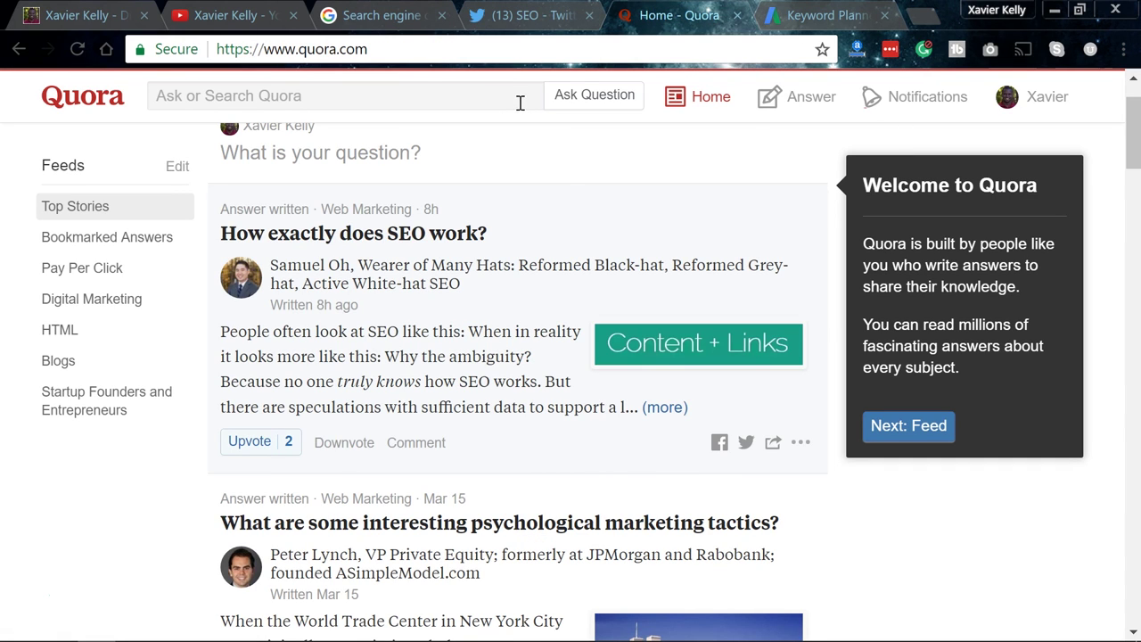
pyautogui.scroll(1, 459, 211)
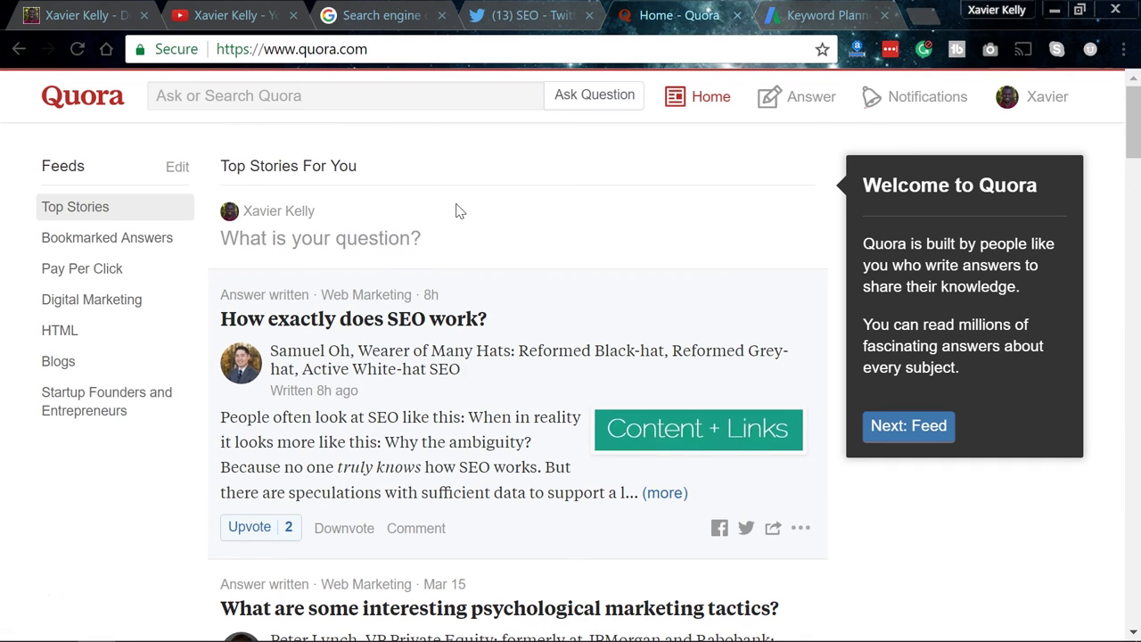
pyautogui.click(312, 95)
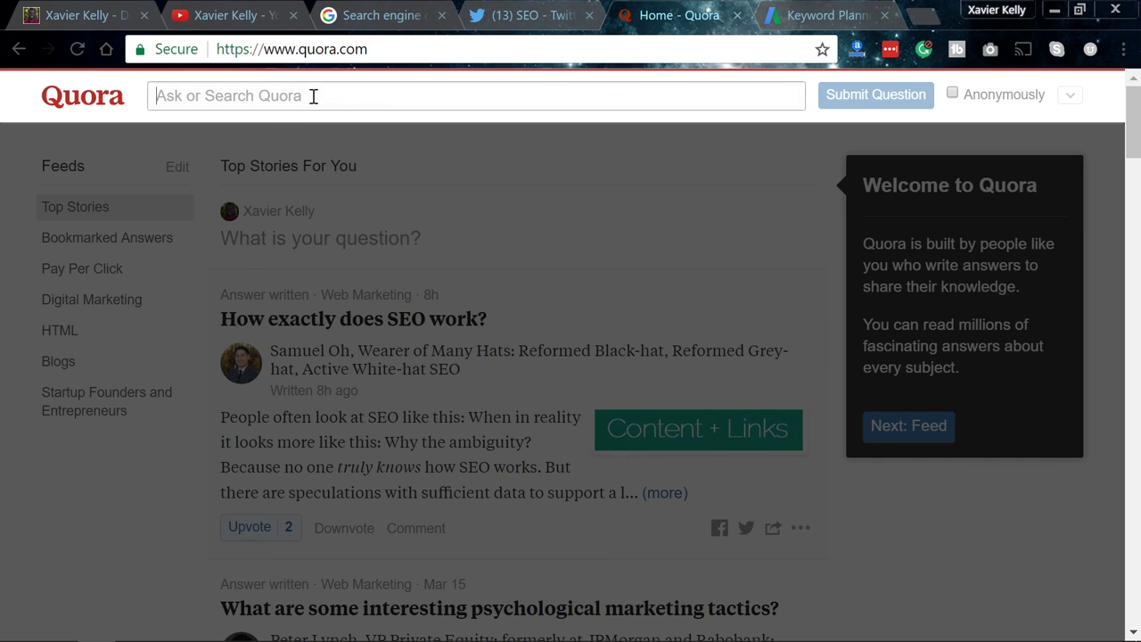
pyautogui.click(386, 211)
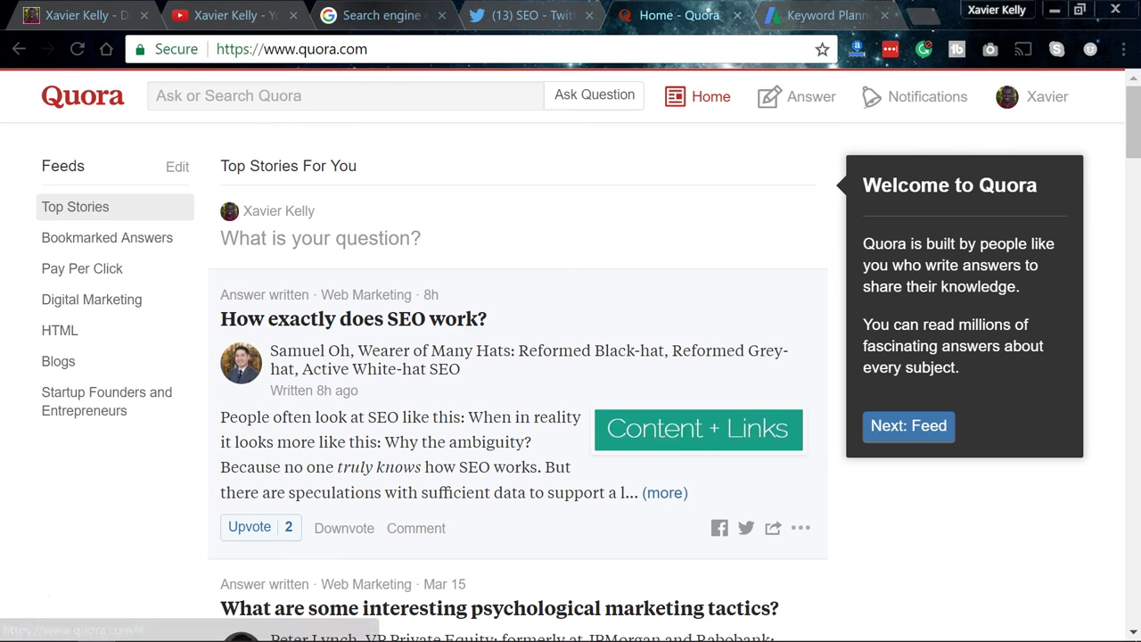
# Step: Revisit the Google Trends and Twitter pages, and return to Quora to look through the Top Stories feed
pyautogui.click(401, 14)
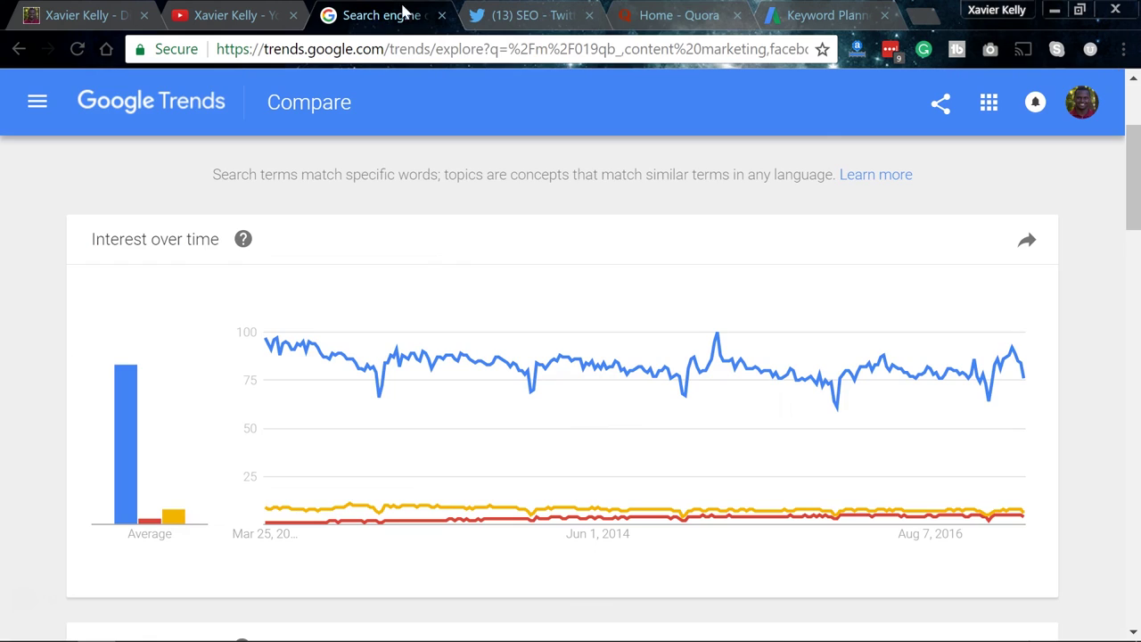
pyautogui.click(517, 15)
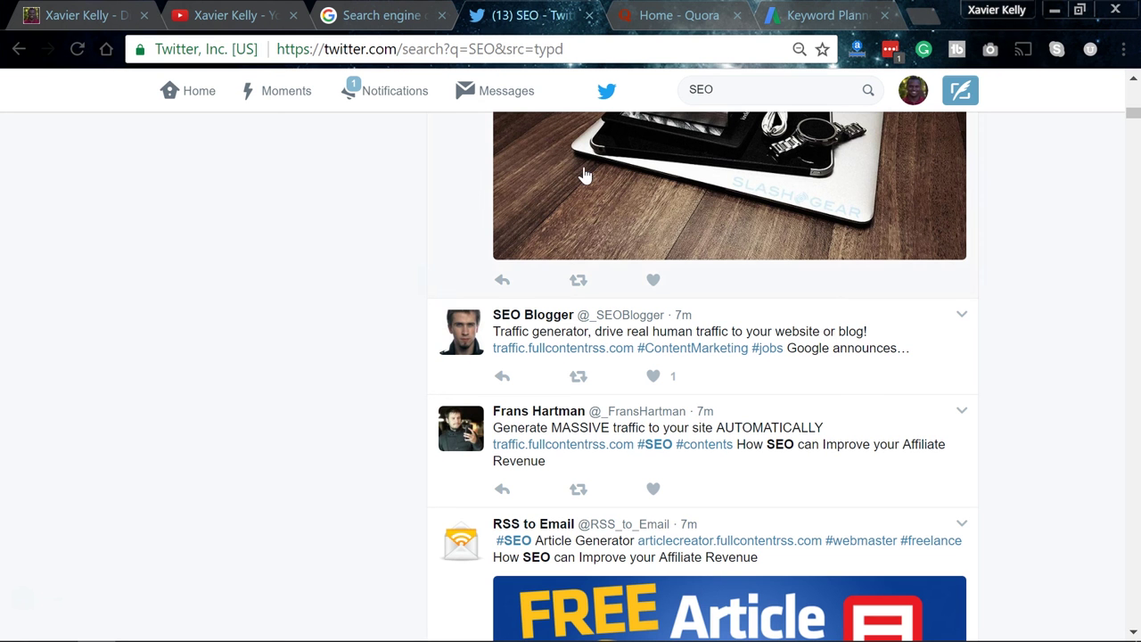
pyautogui.click(655, 16)
pyautogui.scroll(-2, 446, 334)
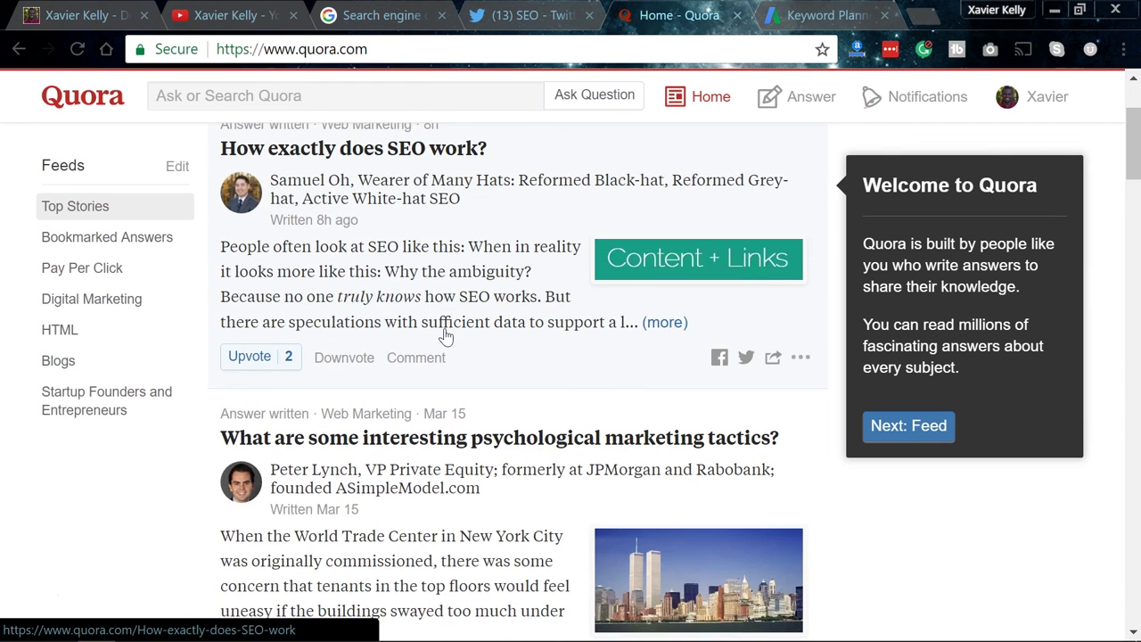
pyautogui.scroll(2, 446, 335)
pyautogui.scroll(-1, 446, 334)
pyautogui.scroll(-7, 446, 337)
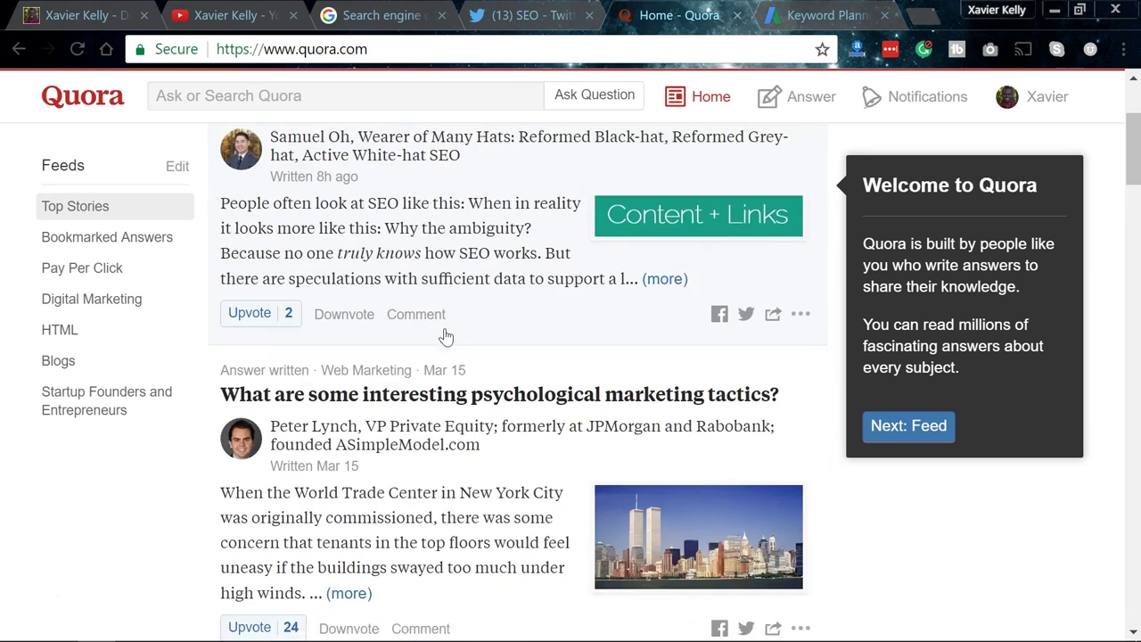
pyautogui.scroll(7, 443, 333)
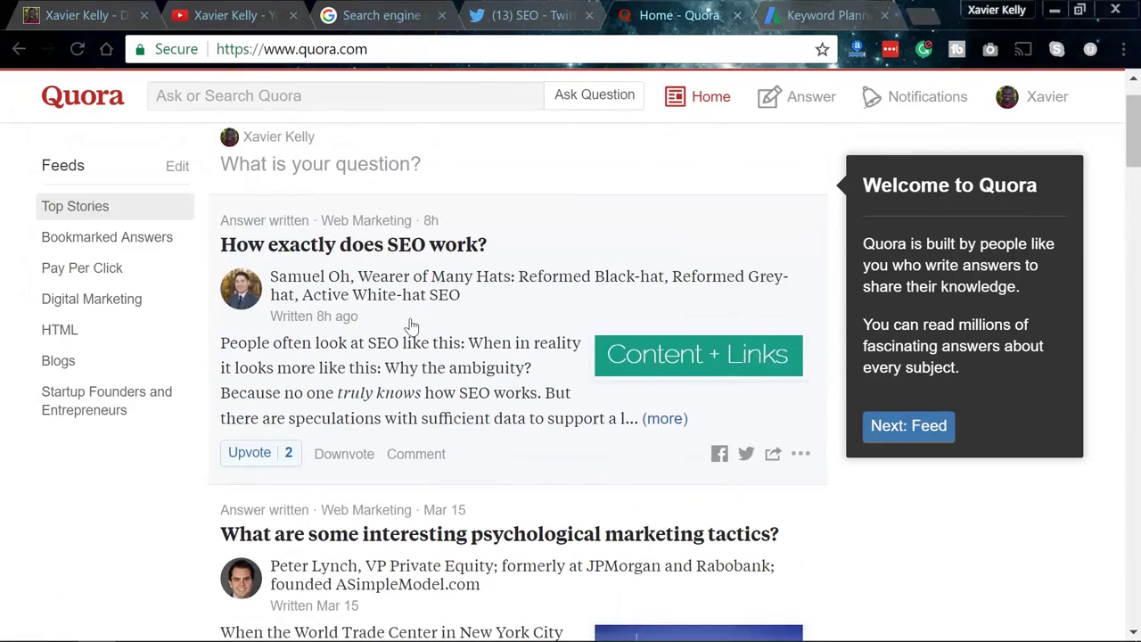
# Step: Open the Quora question "How exactly does SEO work?" and skim its answers, returning to the question heading
pyautogui.click(355, 244)
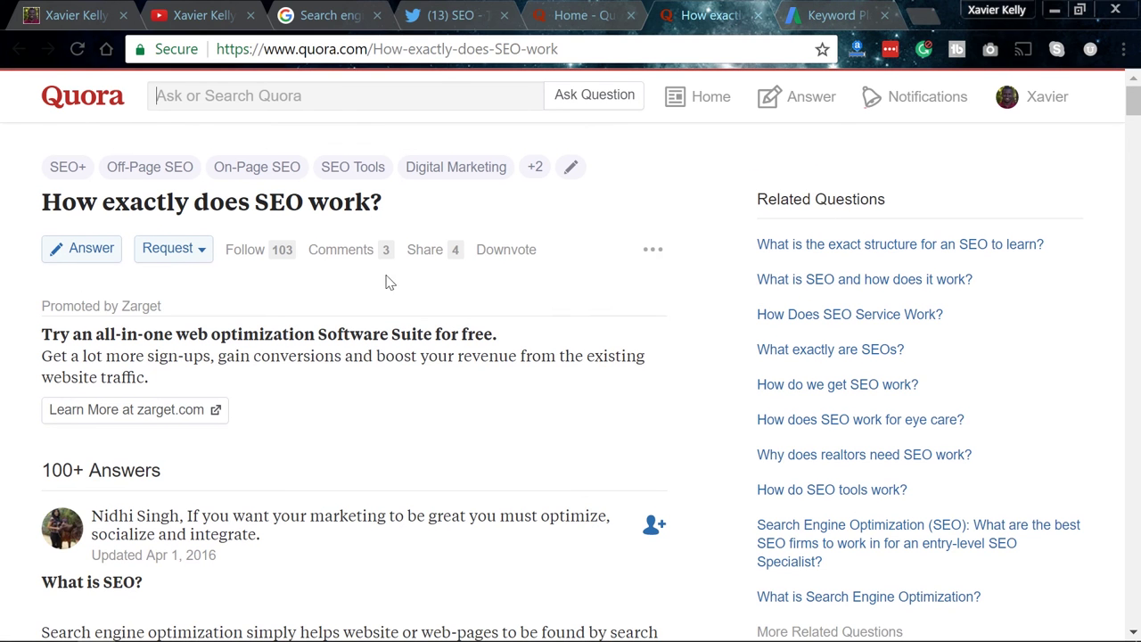
pyautogui.scroll(-4, 314, 267)
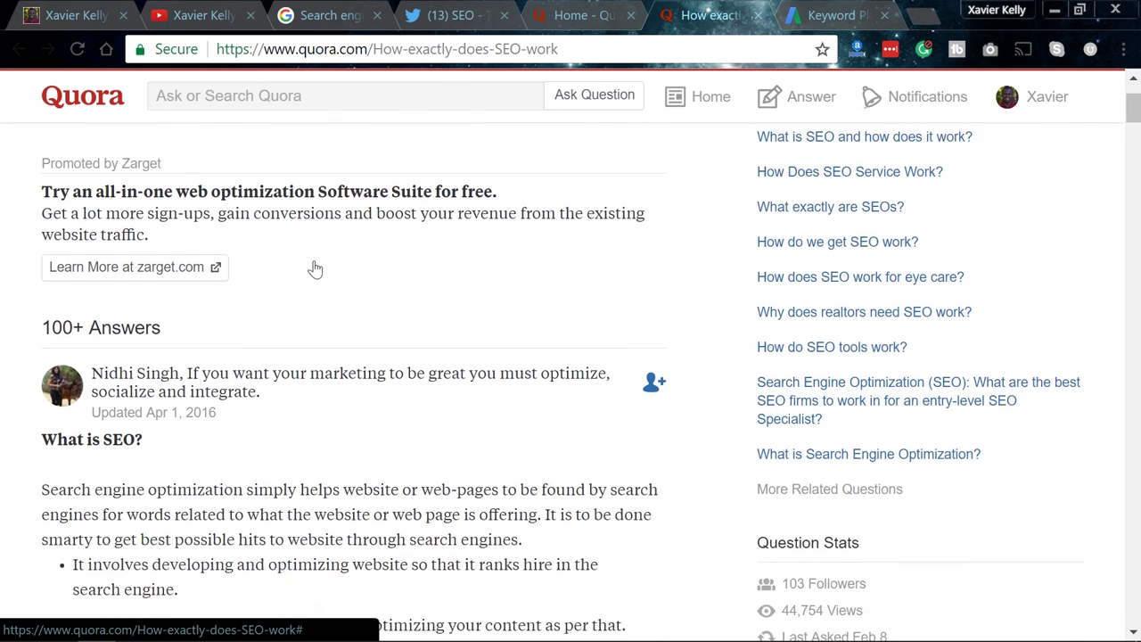
pyautogui.scroll(-13, 313, 268)
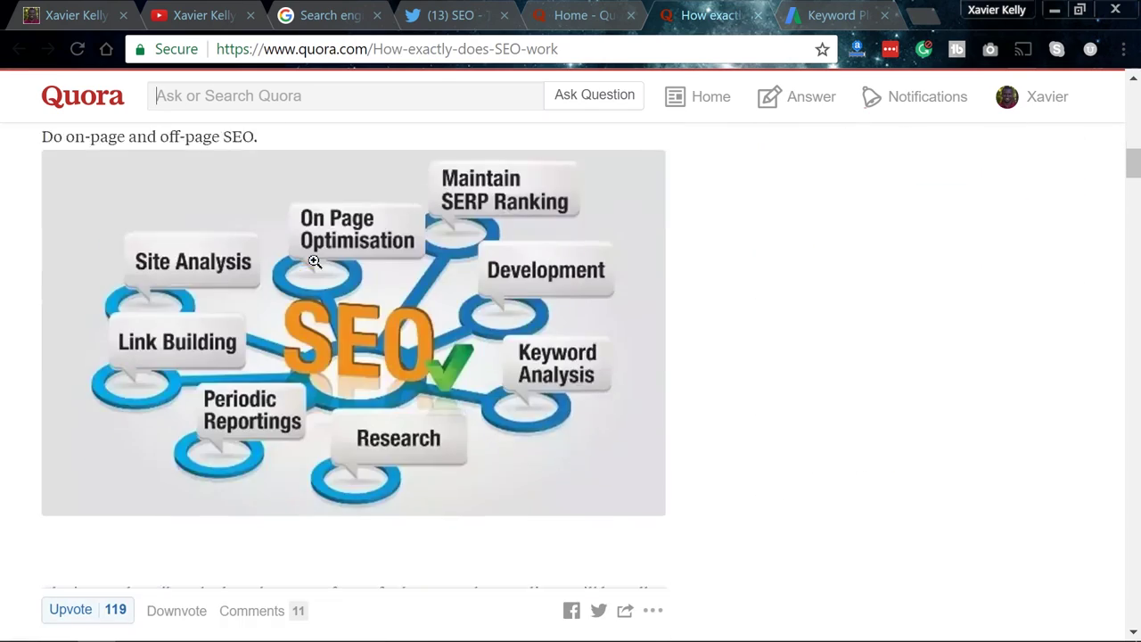
pyautogui.scroll(12, 314, 263)
pyautogui.scroll(5, 314, 261)
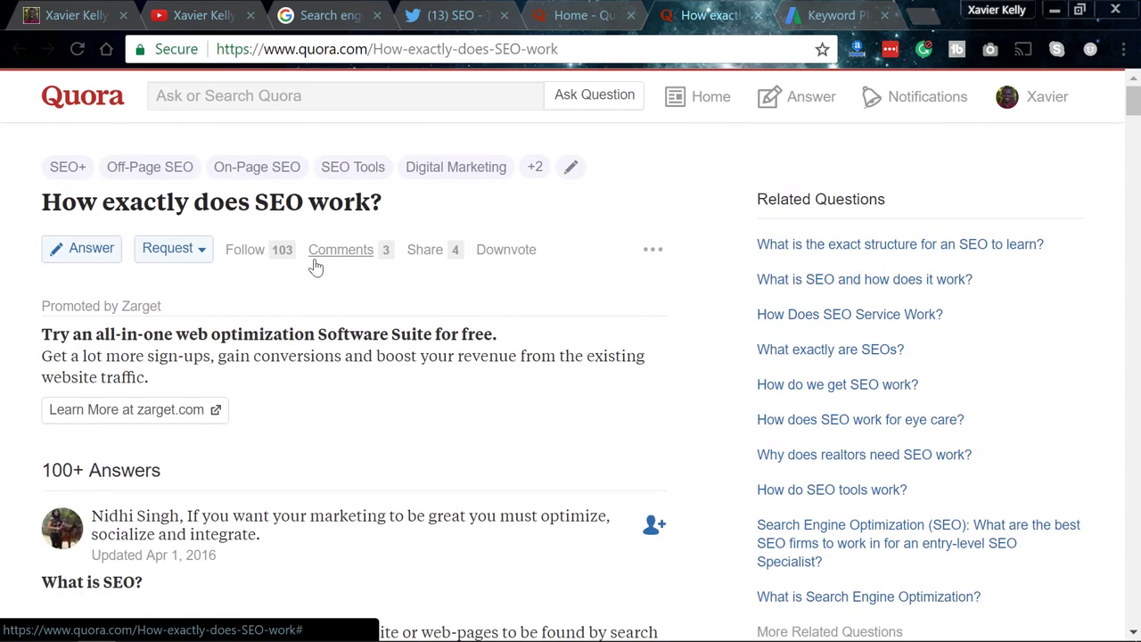
# Step: Switch to Keyword Planner and open amazon.com in a new browser tab
pyautogui.click(829, 13)
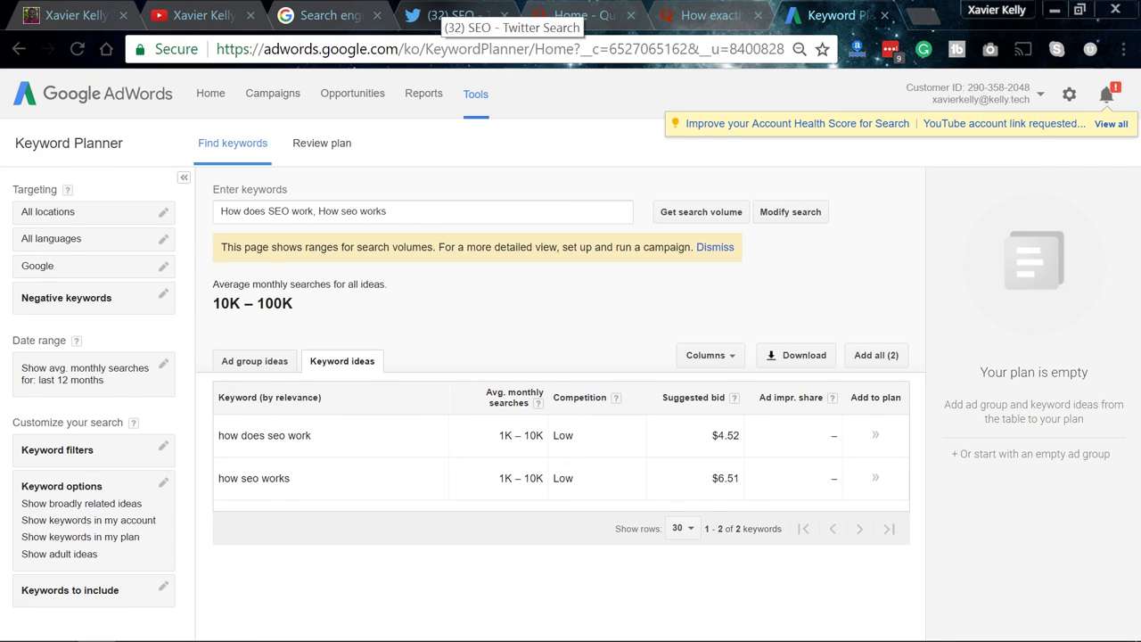
pyautogui.hotkey('ctrl', 't')
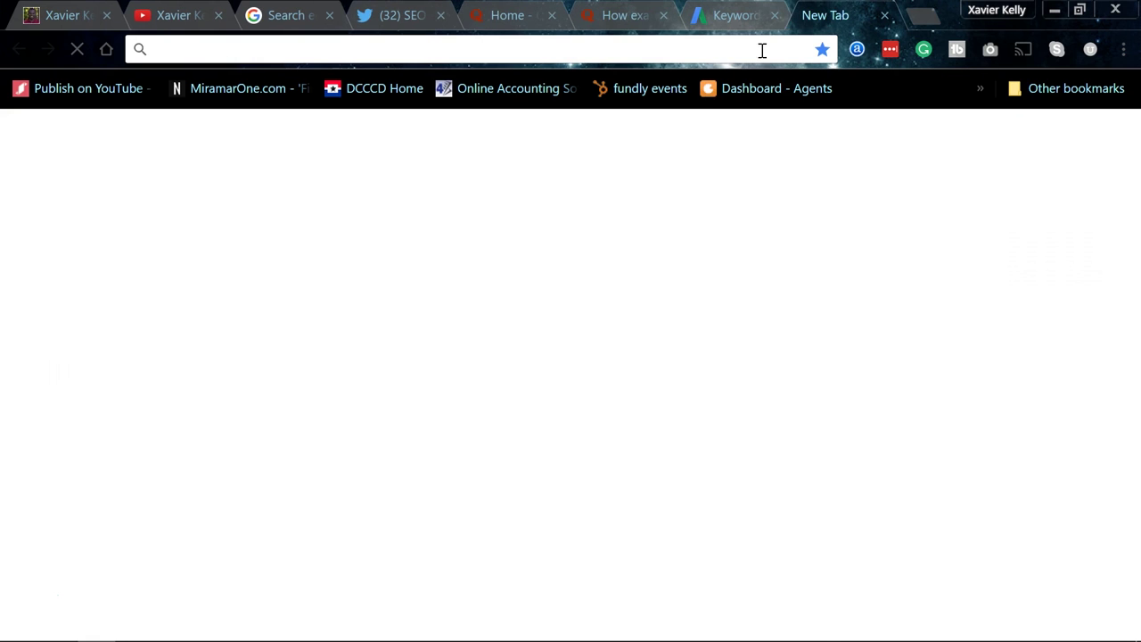
pyautogui.write('amazon.com')
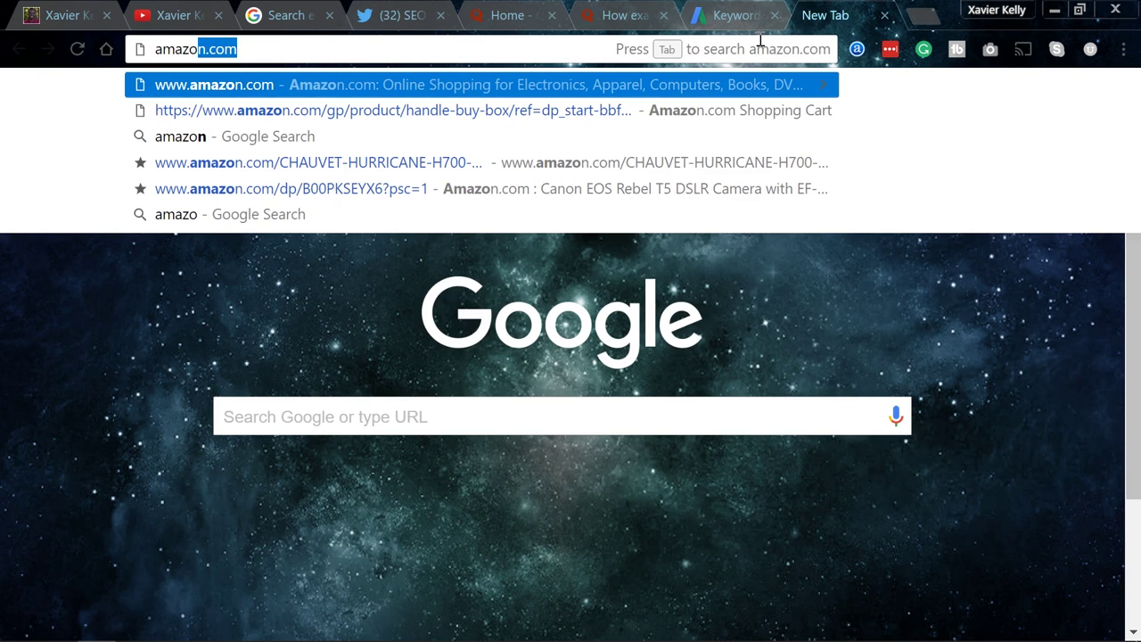
pyautogui.press('Return')
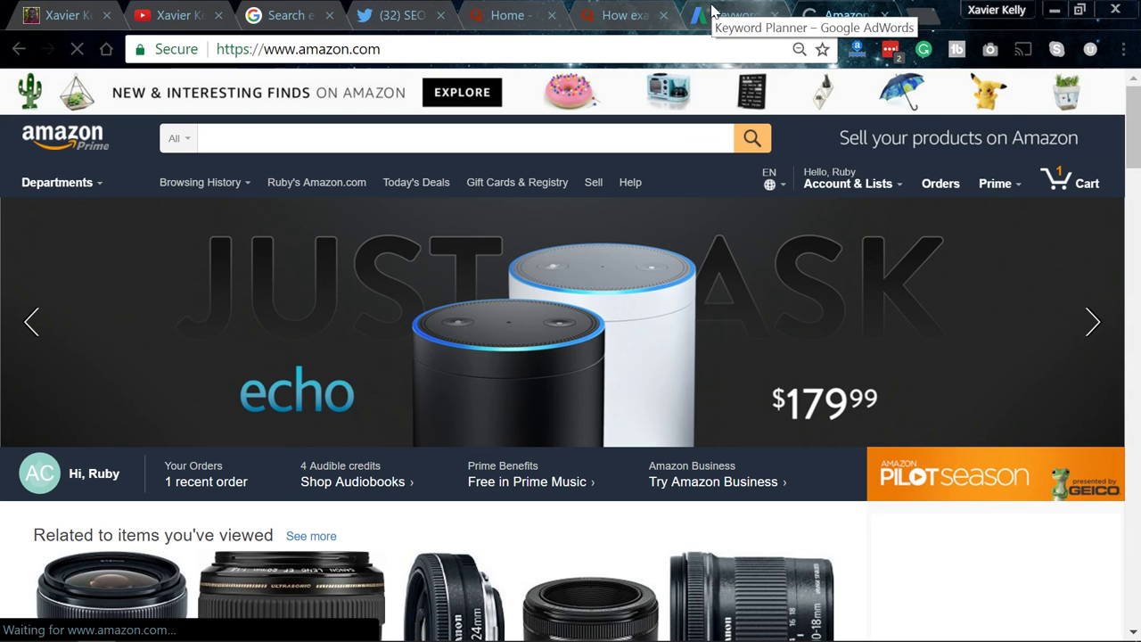
# Step: Recheck the Quora question and copy the phrase "How does SEO work," from the keywords entered in Keyword Planner
pyautogui.click(633, 16)
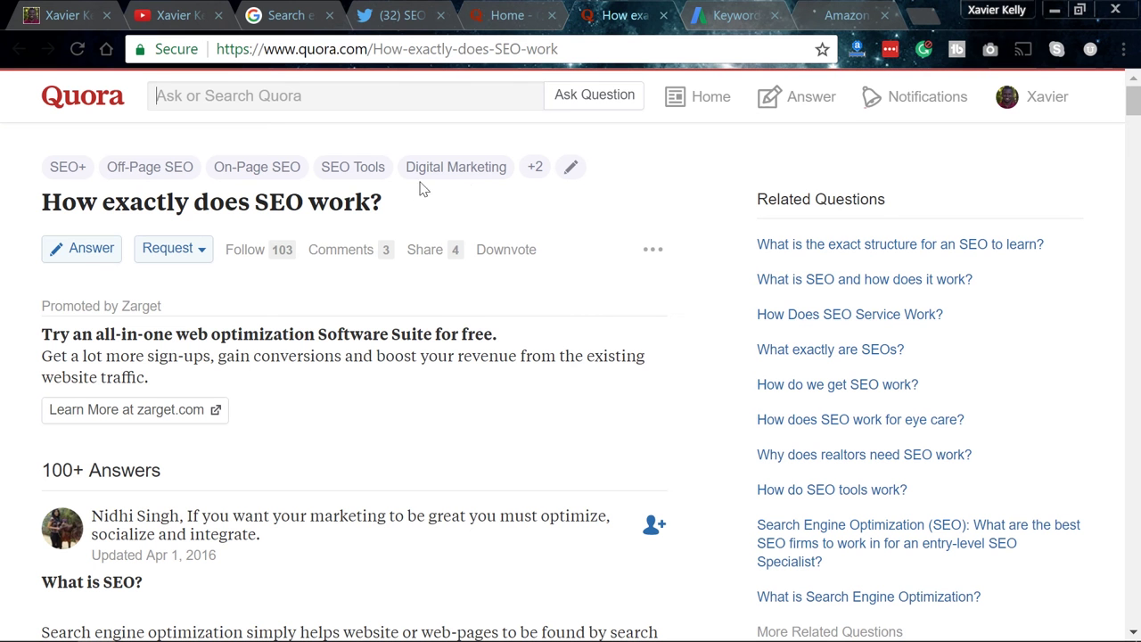
pyautogui.moveTo(420, 201); pyautogui.dragTo(517, 18)
pyautogui.click(745, 13)
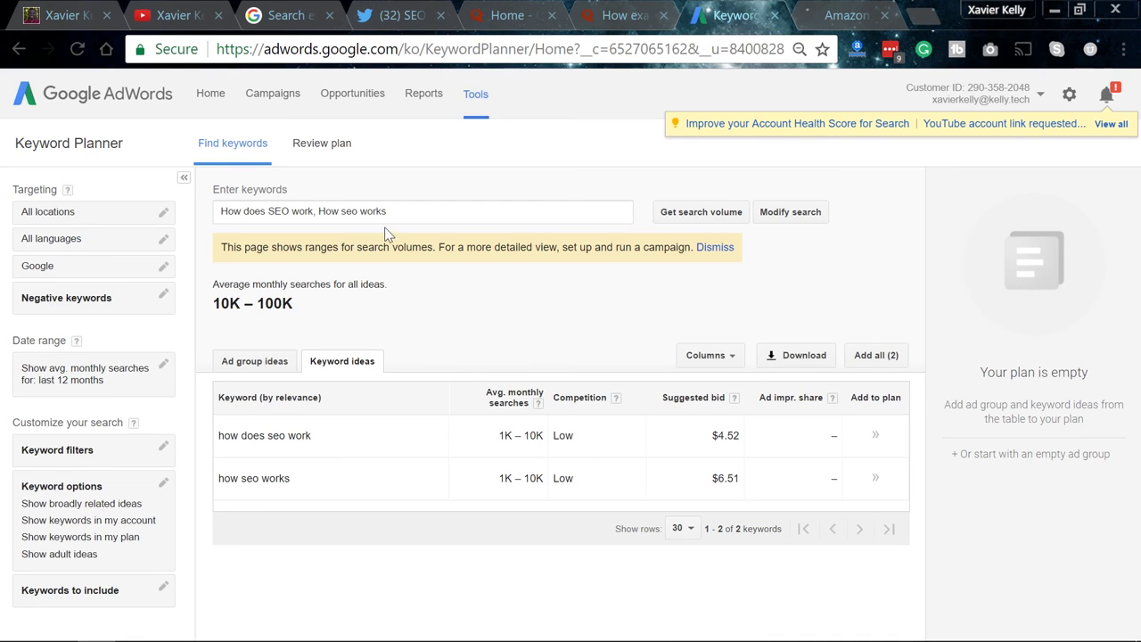
pyautogui.click(321, 212)
pyautogui.moveTo(315, 211); pyautogui.dragTo(168, 217)
pyautogui.hotkey('ctrl', 'c')
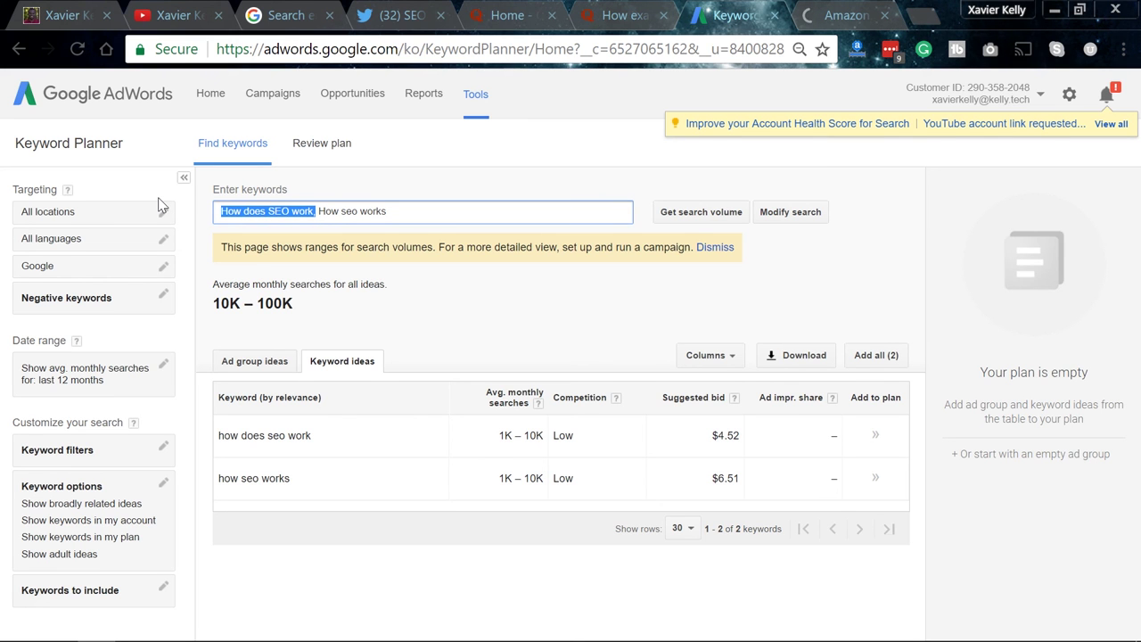
# Step: Switch to Amazon, set the search department to Kindle Store and search for the copied phrase "How does SEO work,"
pyautogui.click(847, 15)
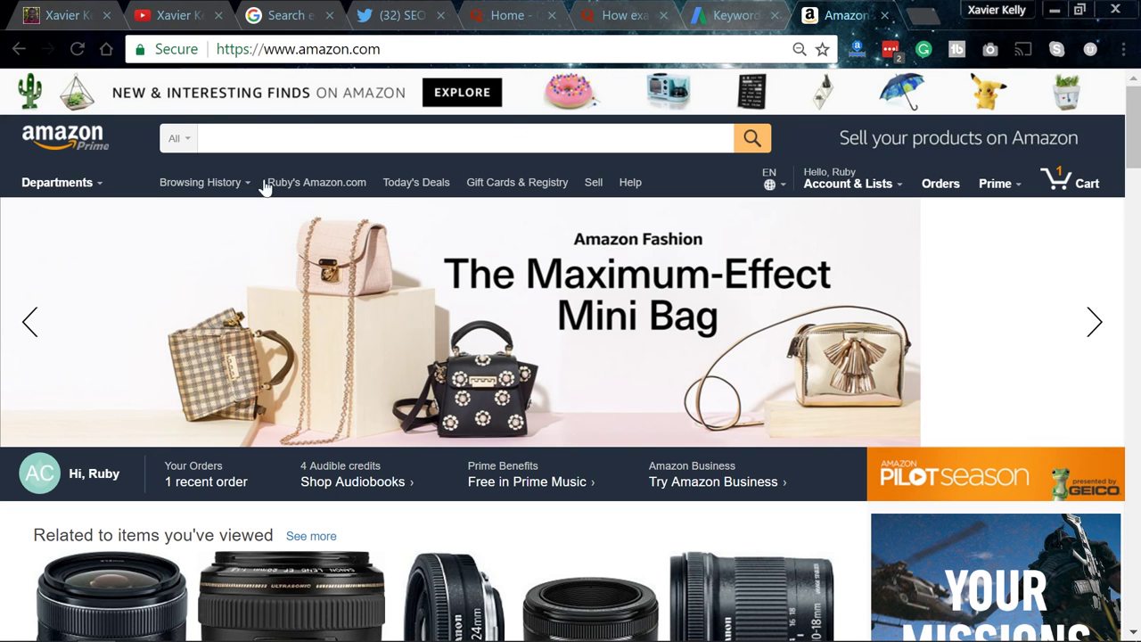
pyautogui.click(185, 139)
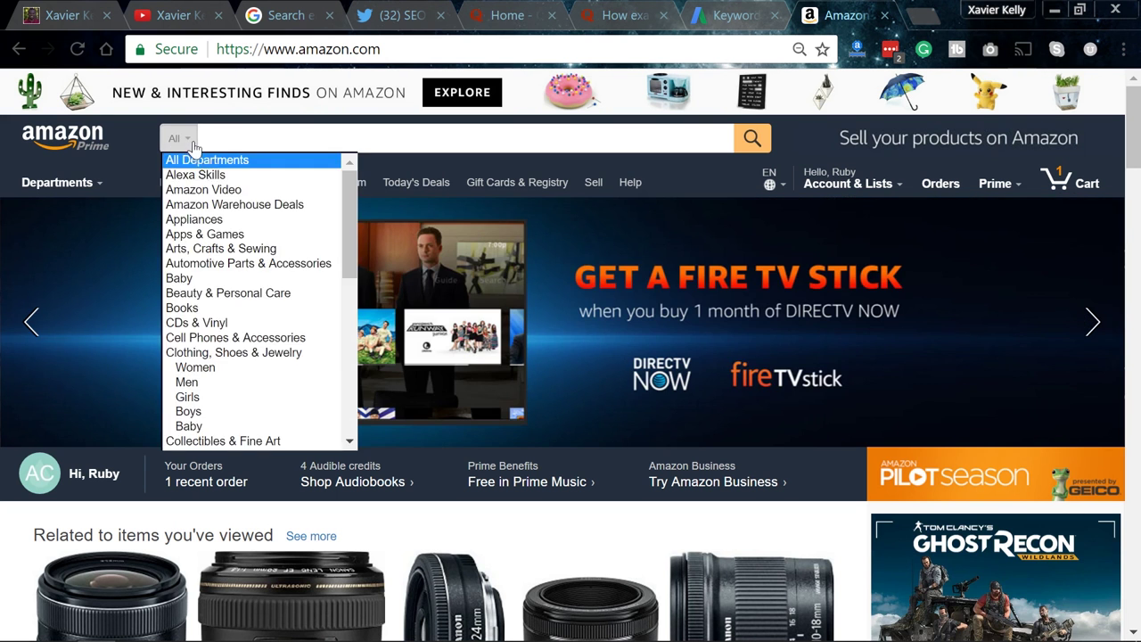
pyautogui.click(205, 312)
pyautogui.click(226, 223)
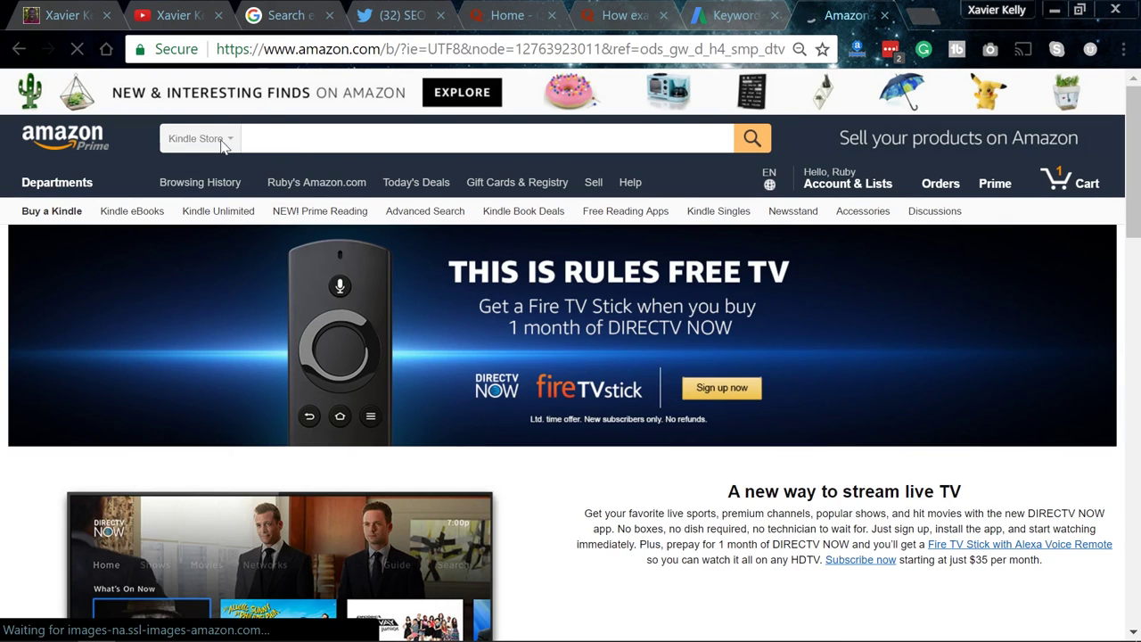
pyautogui.click(224, 145)
pyautogui.click(310, 147)
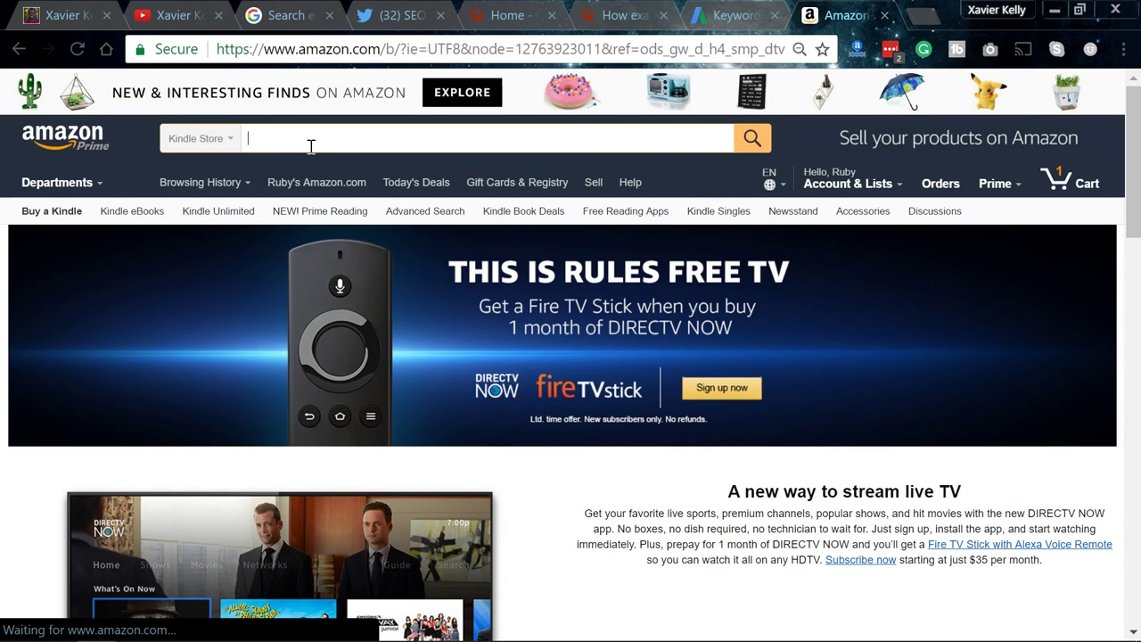
pyautogui.hotkey('ctrl', 'v')
pyautogui.press('Return')
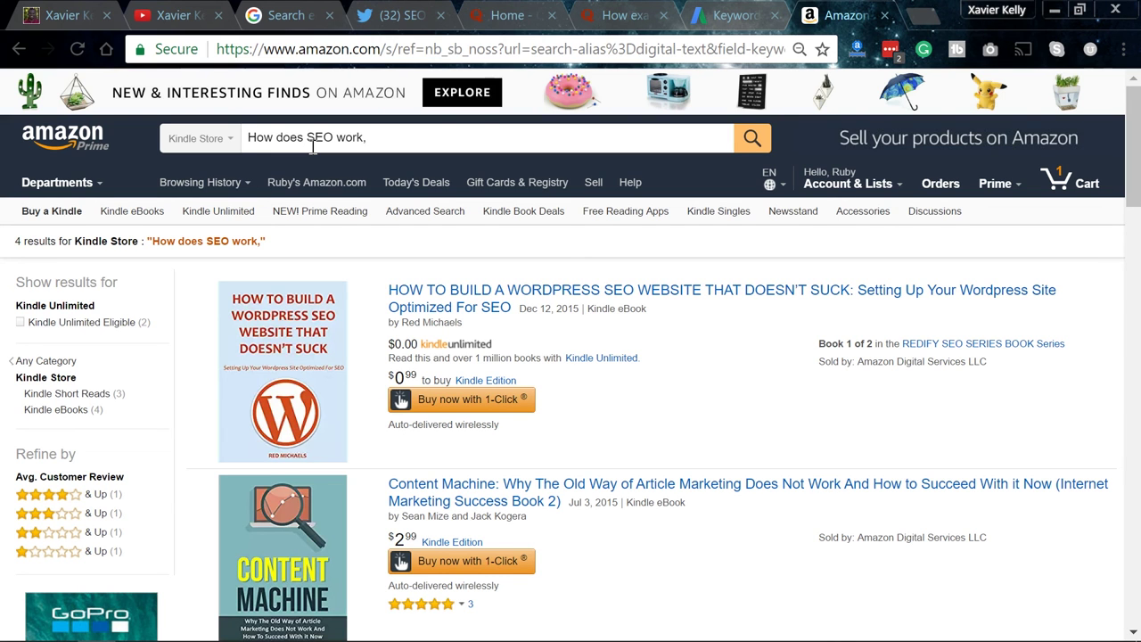
# Step: Look through the Kindle Store search results and the related results from all departments, returning to the start of the list
pyautogui.scroll(-4, 570, 134)
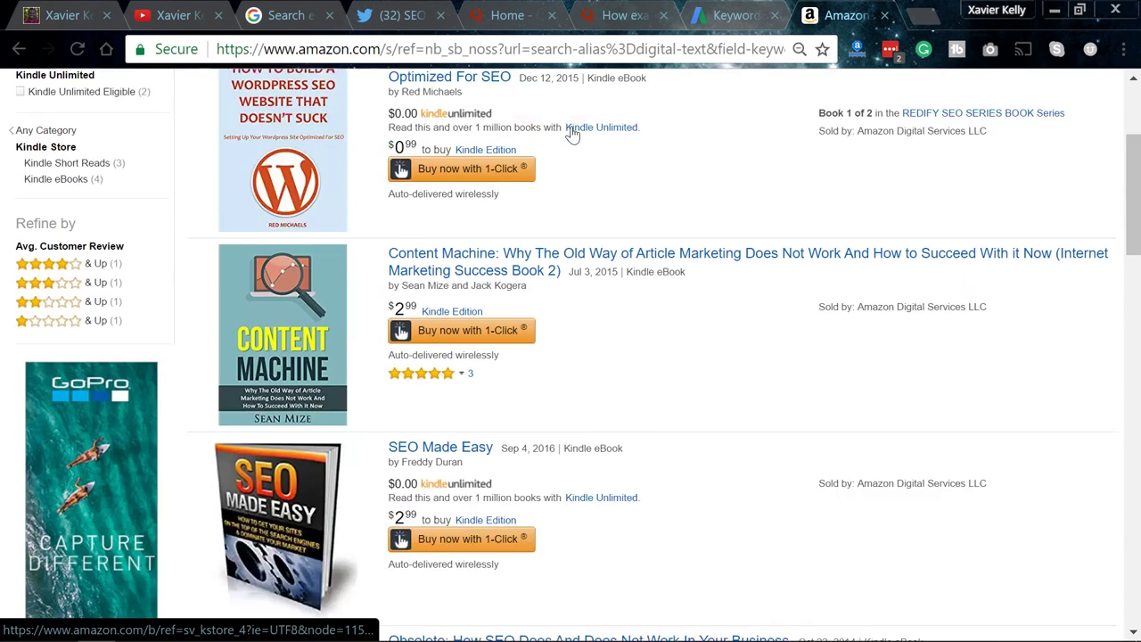
pyautogui.scroll(-4, 575, 134)
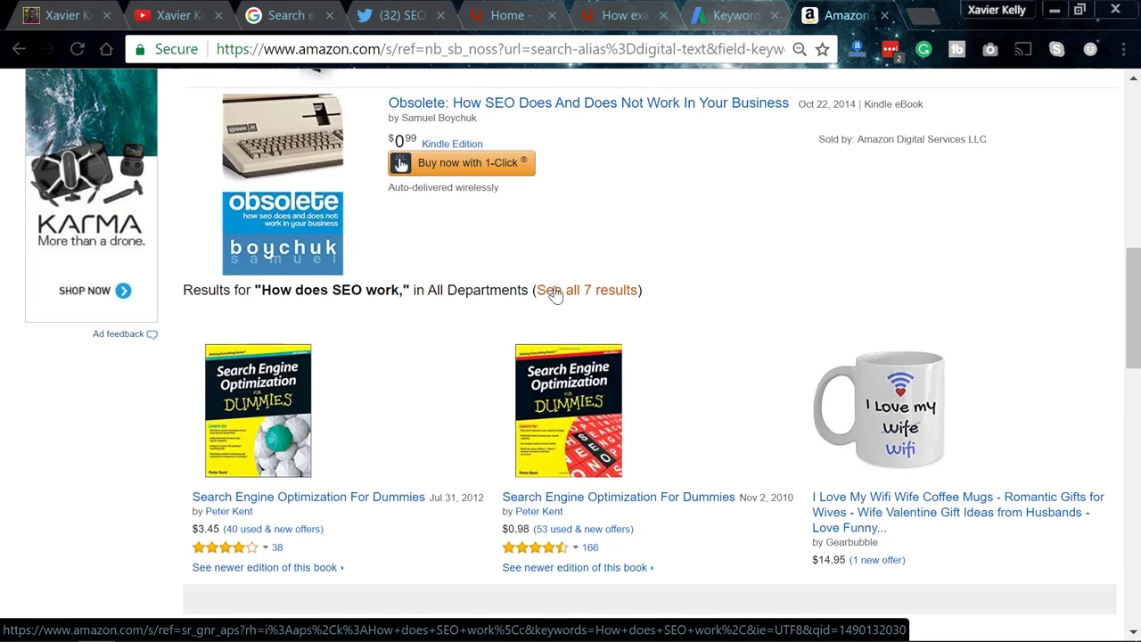
pyautogui.scroll(2, 554, 294)
pyautogui.scroll(4, 554, 294)
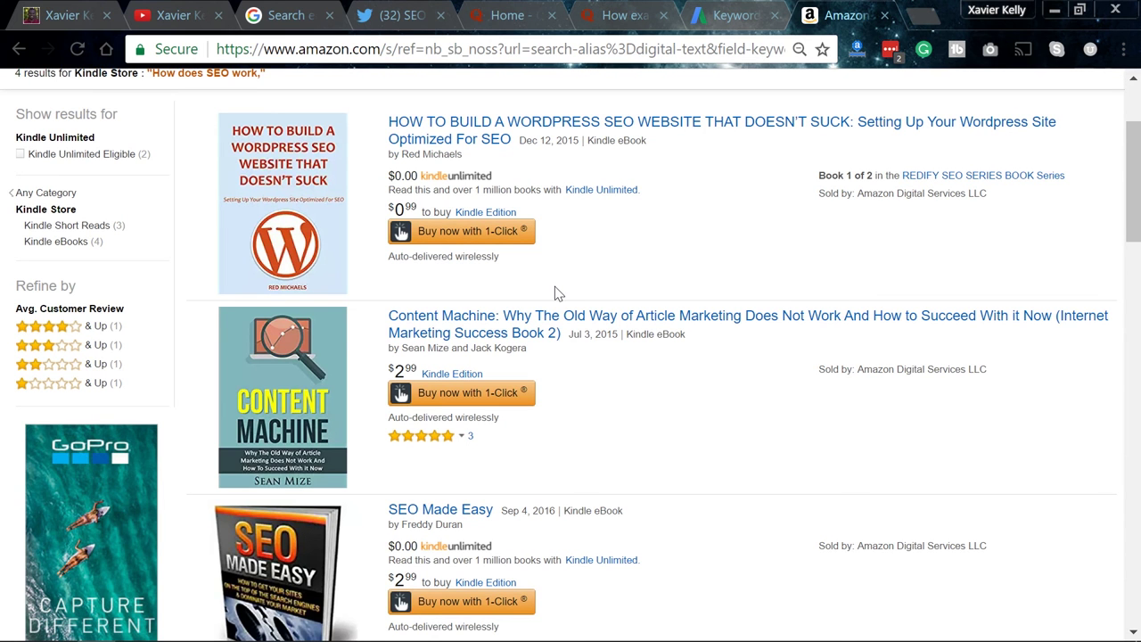
pyautogui.scroll(-7, 555, 293)
pyautogui.scroll(9, 555, 297)
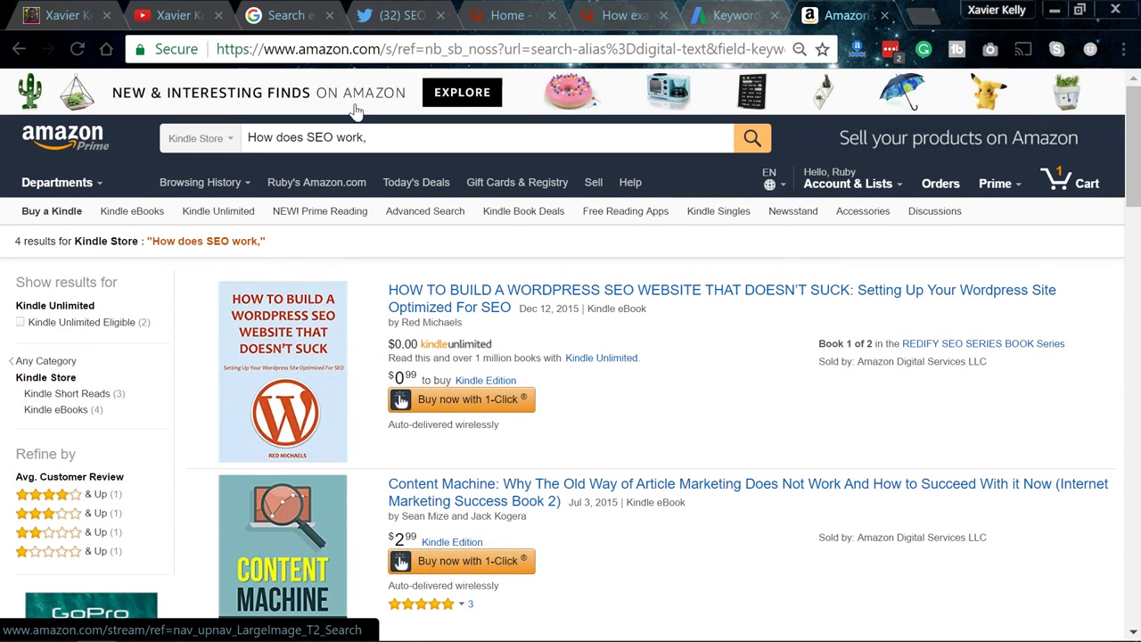
# Step: Replace the Amazon search phrase with "facebook" and search the Kindle Store for it
pyautogui.click(389, 137)
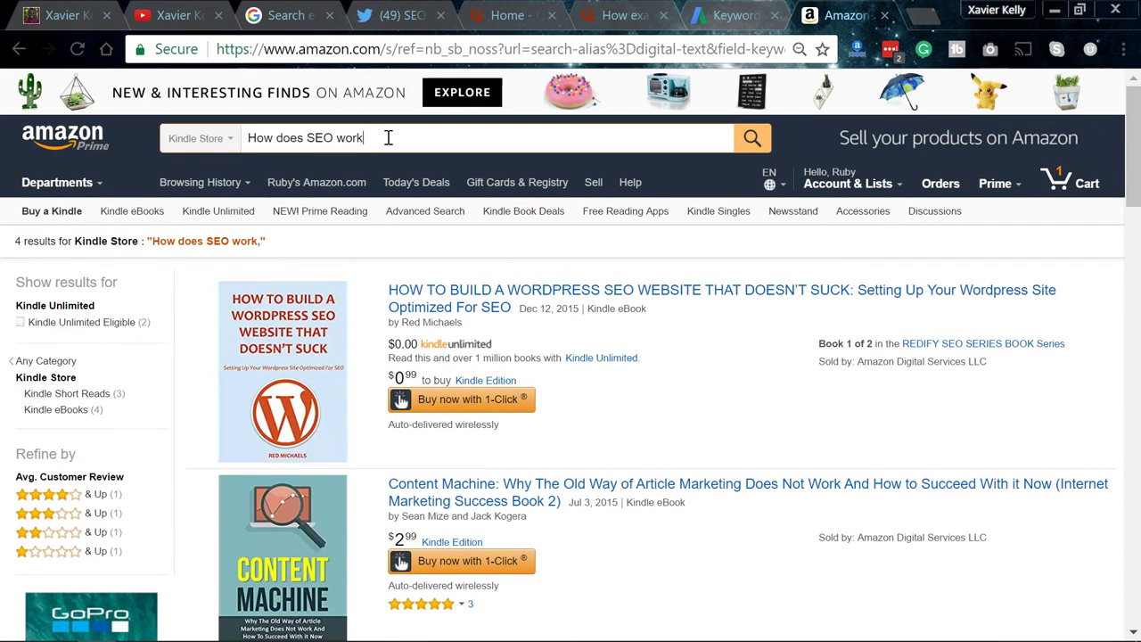
pyautogui.press('BackSpace')
pyautogui.press('BackSpace')
pyautogui.press('BackSpace')
pyautogui.press('BackSpace')
pyautogui.press('BackSpace')
pyautogui.press('BackSpace')
pyautogui.press('BackSpace')
pyautogui.press('BackSpace')
pyautogui.press('BackSpace')
pyautogui.press('BackSpace')
pyautogui.press('BackSpace')
pyautogui.press('BackSpace')
pyautogui.press('BackSpace')
pyautogui.press('BackSpace')
pyautogui.press('BackSpace')
pyautogui.press('BackSpace')
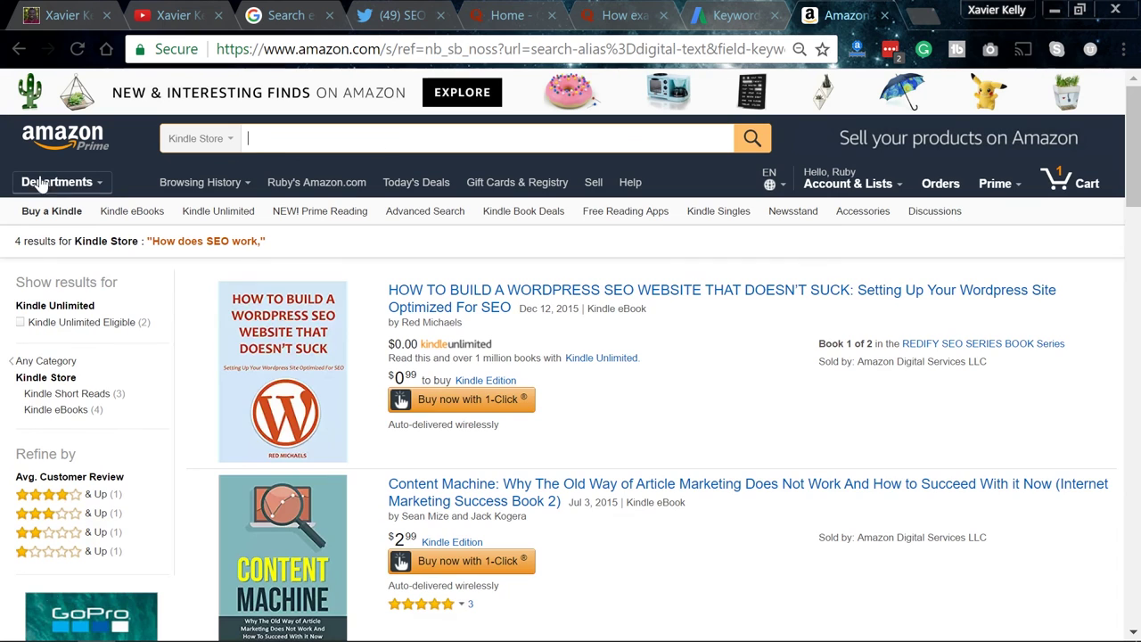
pyautogui.moveTo(40, 182)
pyautogui.write('facebook')
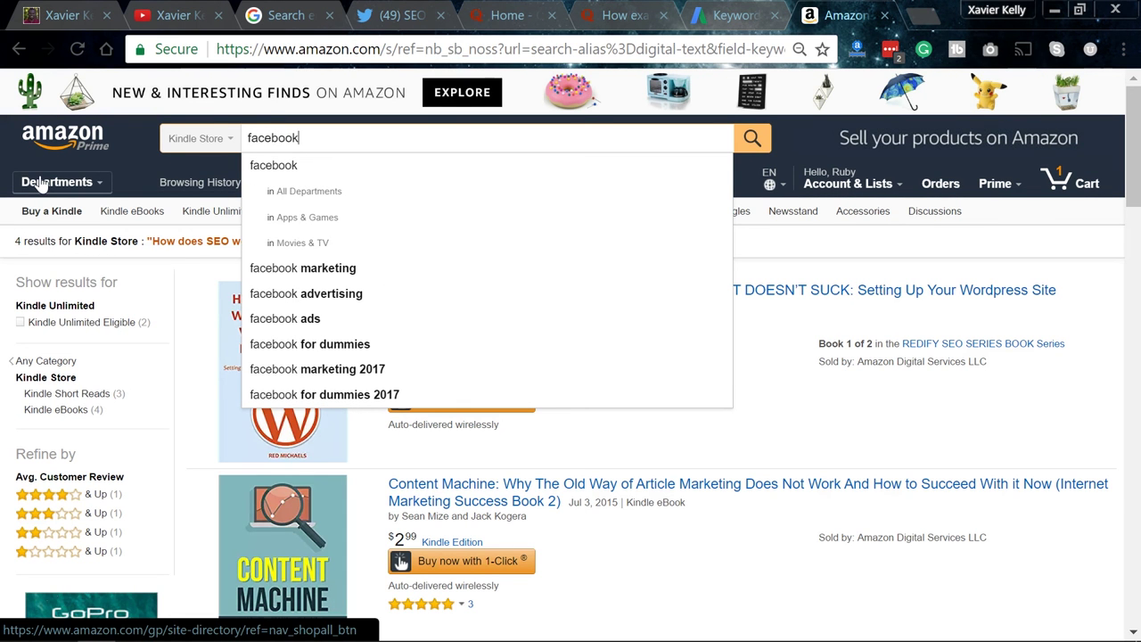
pyautogui.press('Return')
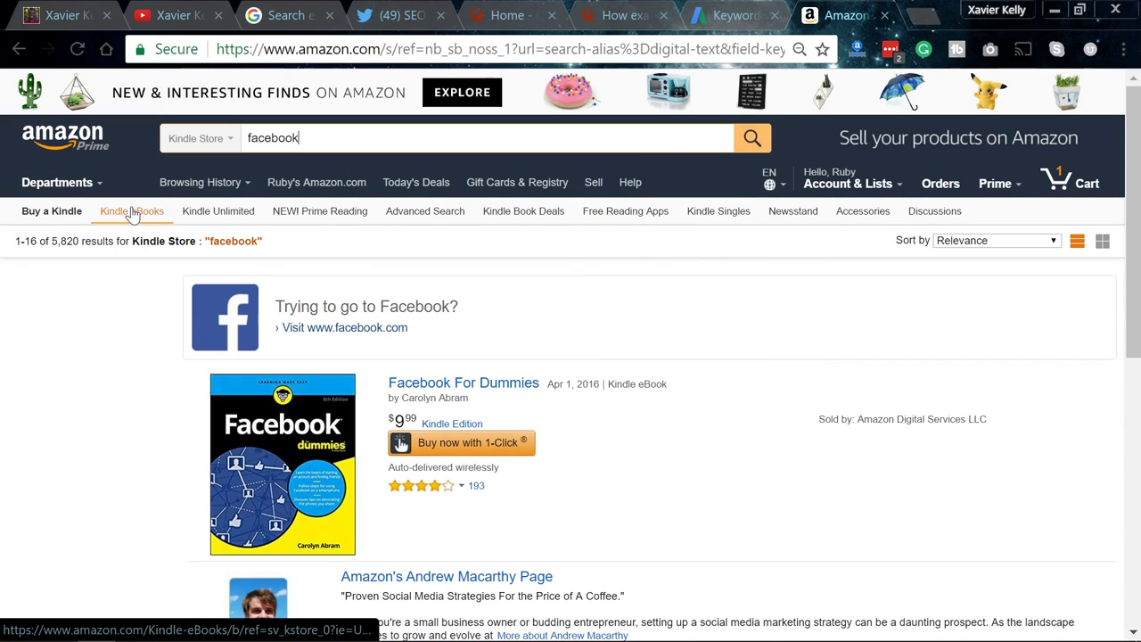
# Step: Look through the first page of Kindle Store results for "facebook" and return to the start of the list
pyautogui.scroll(-10, 294, 335)
pyautogui.scroll(-20, 327, 336)
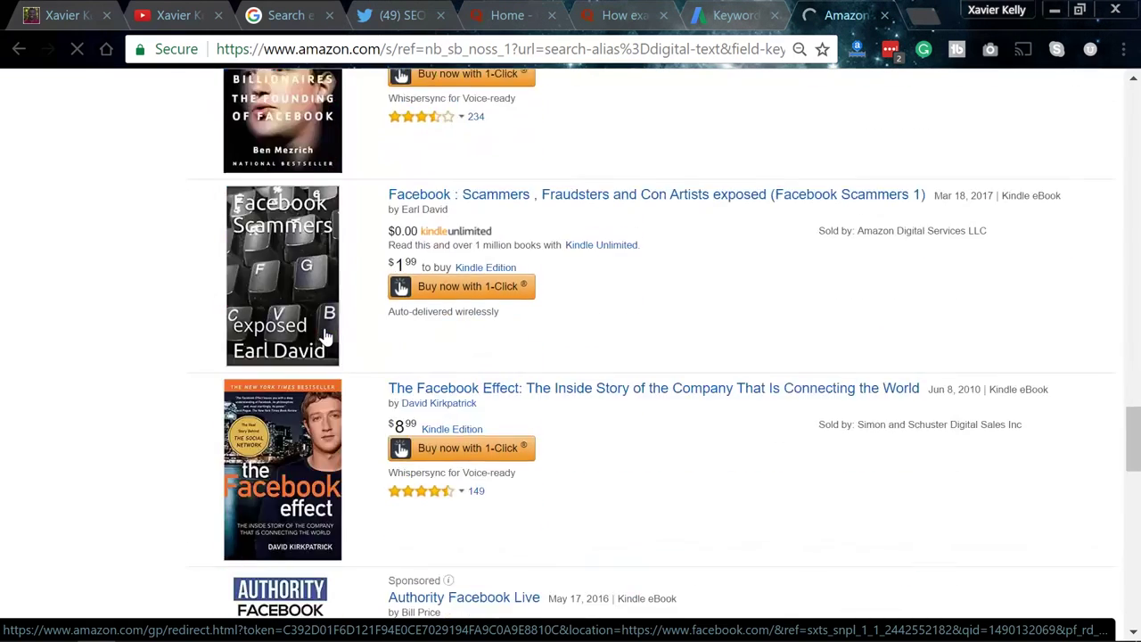
pyautogui.scroll(-12, 324, 334)
pyautogui.scroll(4, 323, 333)
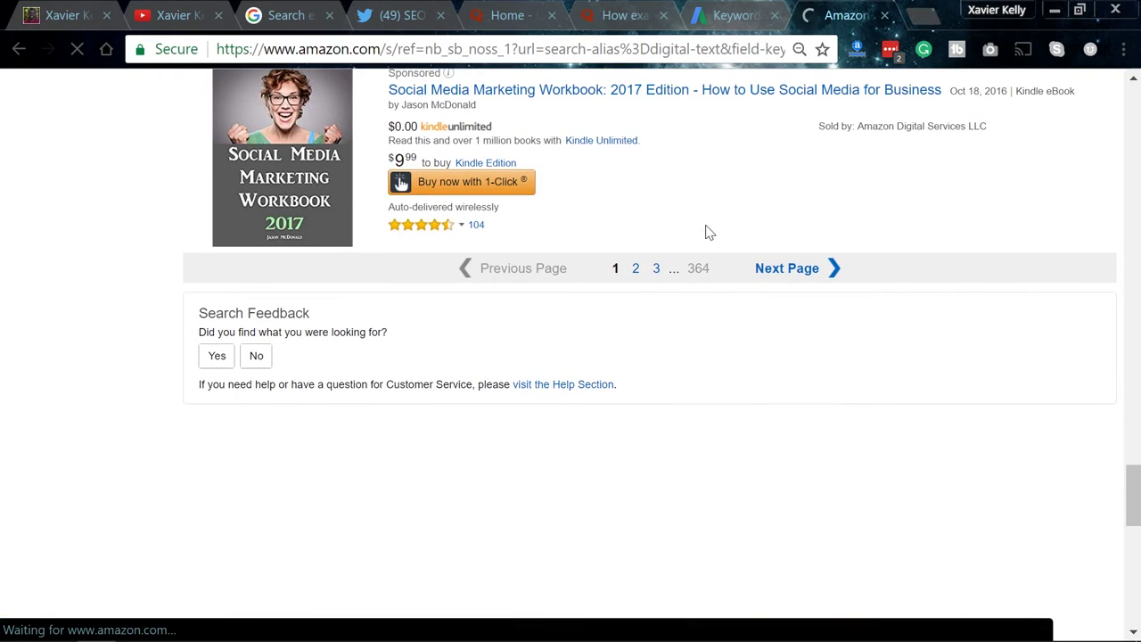
pyautogui.scroll(10, 705, 232)
pyautogui.scroll(20, 705, 231)
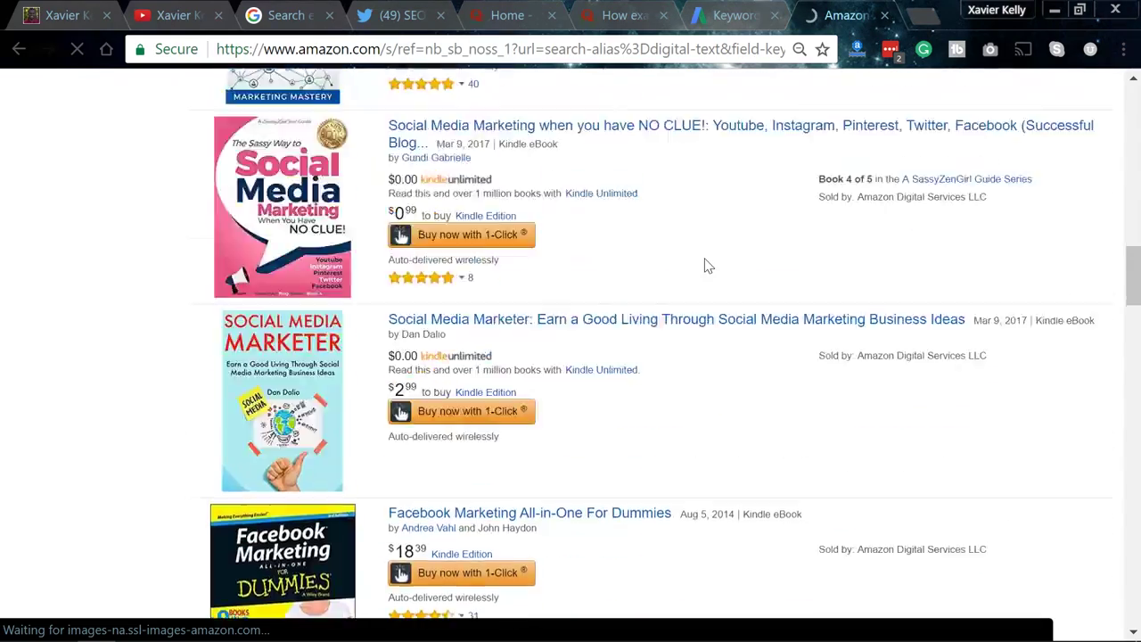
pyautogui.scroll(10, 705, 265)
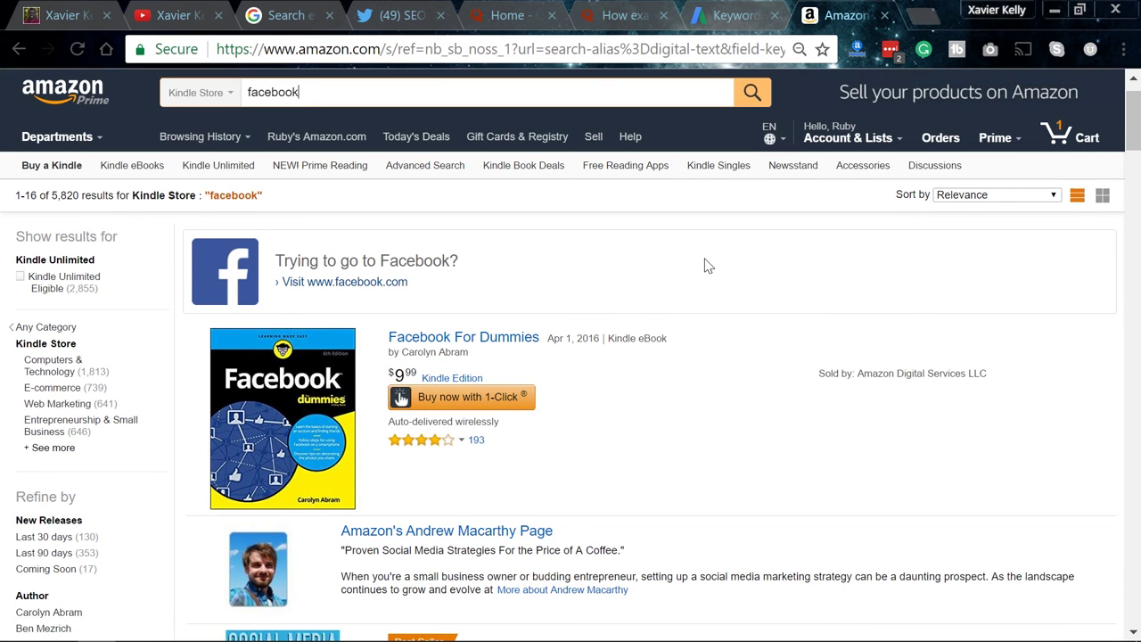
# Step: Extend the Kindle Store search term to "facebook marketing" and run the search
pyautogui.write('market')
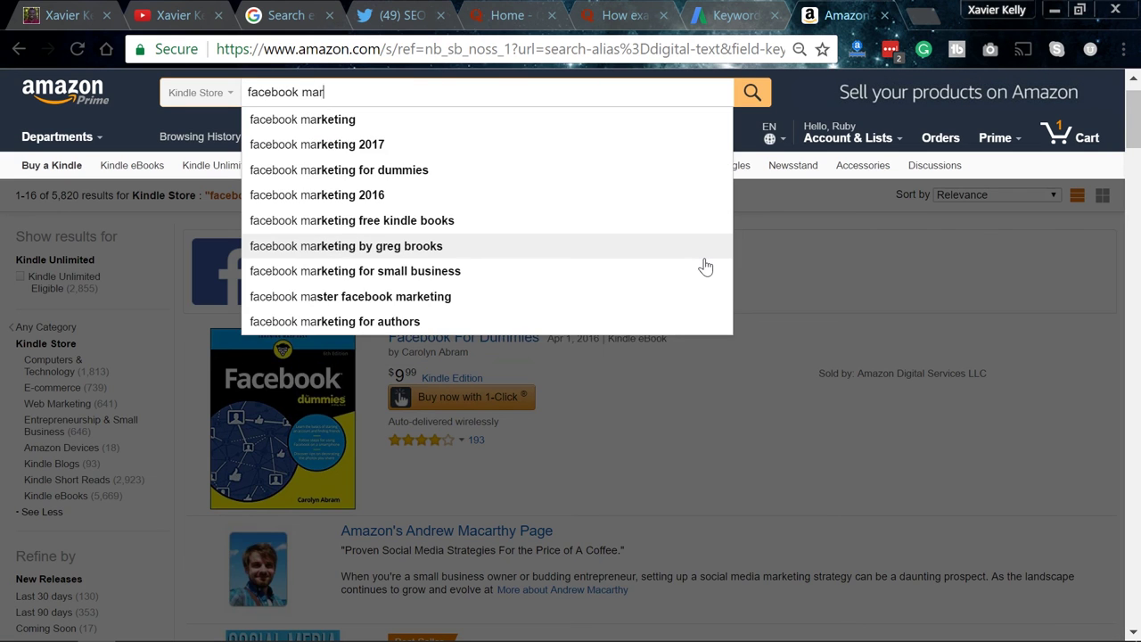
pyautogui.write('ing')
pyautogui.press('Return')
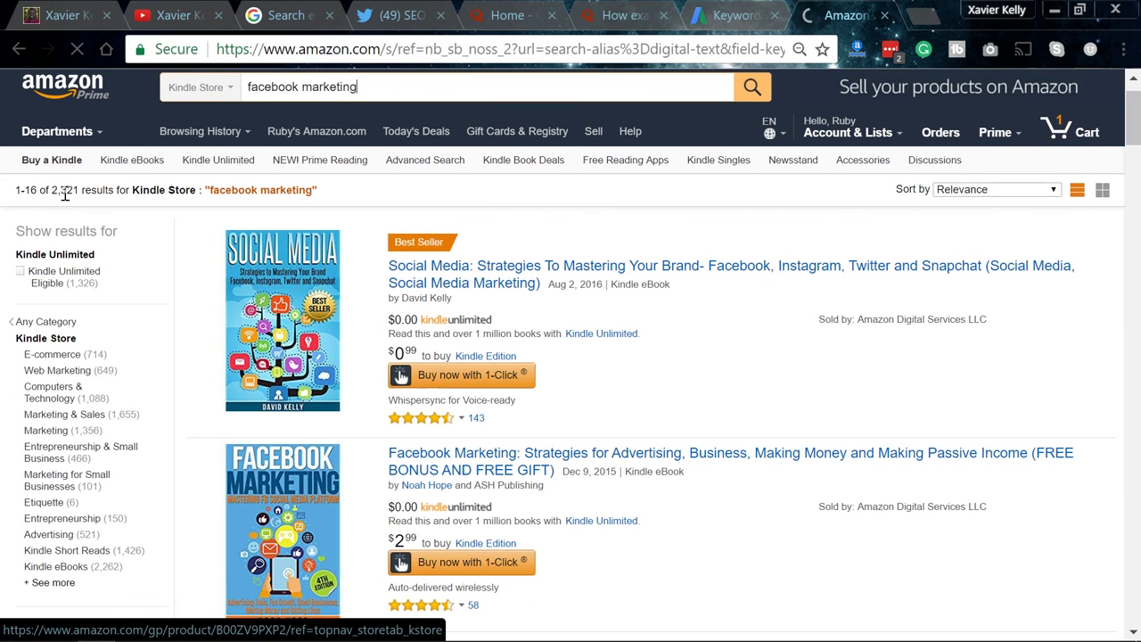
# Step: Check the number of results for "facebook marketing" and look through the listed books and their reviews
pyautogui.moveTo(54, 194); pyautogui.dragTo(75, 192)
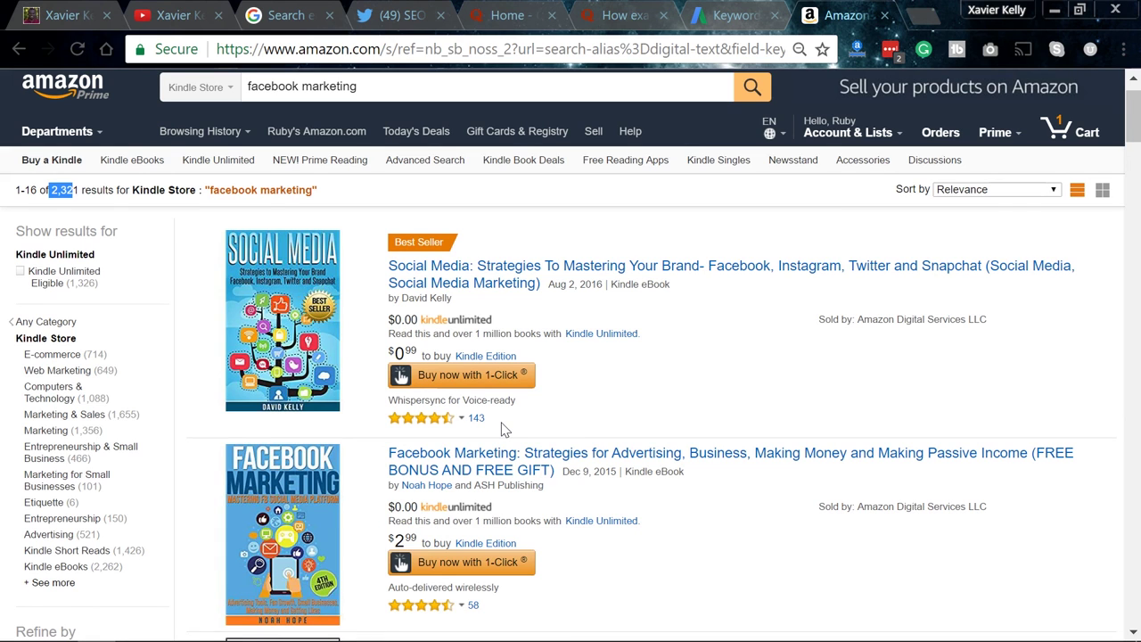
pyautogui.scroll(-3, 490, 355)
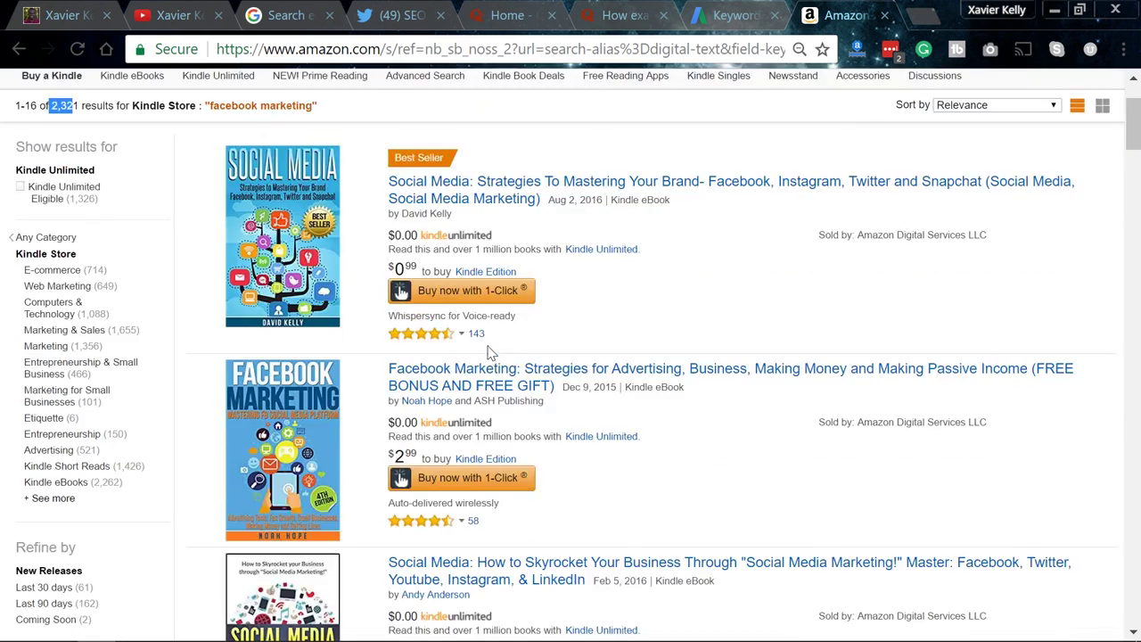
pyautogui.scroll(1, 488, 355)
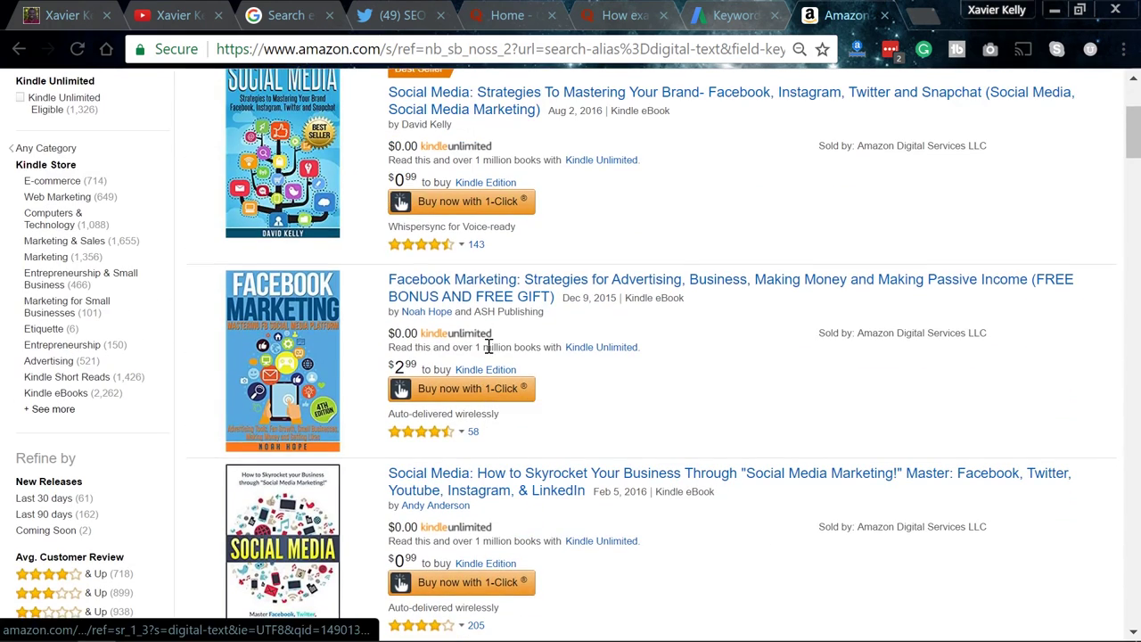
pyautogui.scroll(-7, 464, 450)
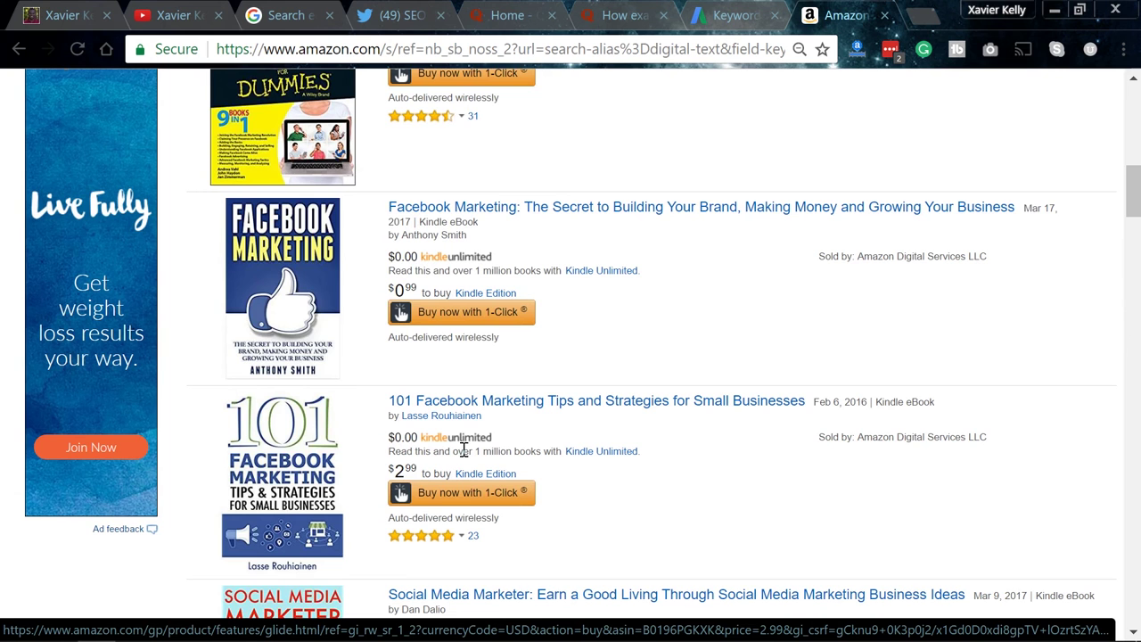
pyautogui.scroll(-2, 463, 450)
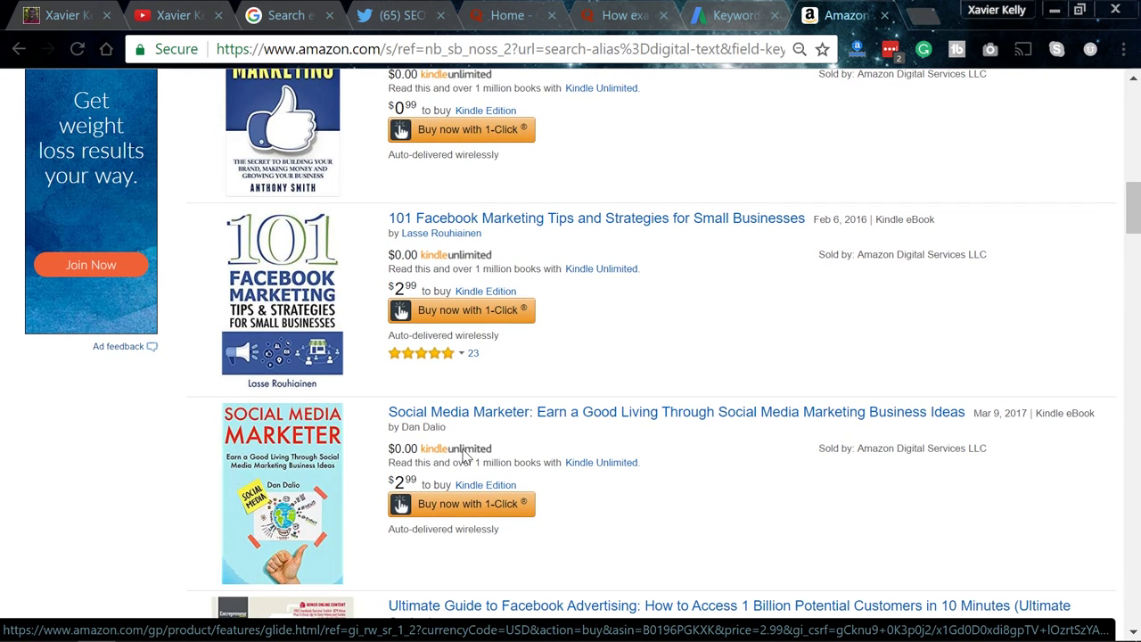
pyautogui.scroll(-3, 428, 433)
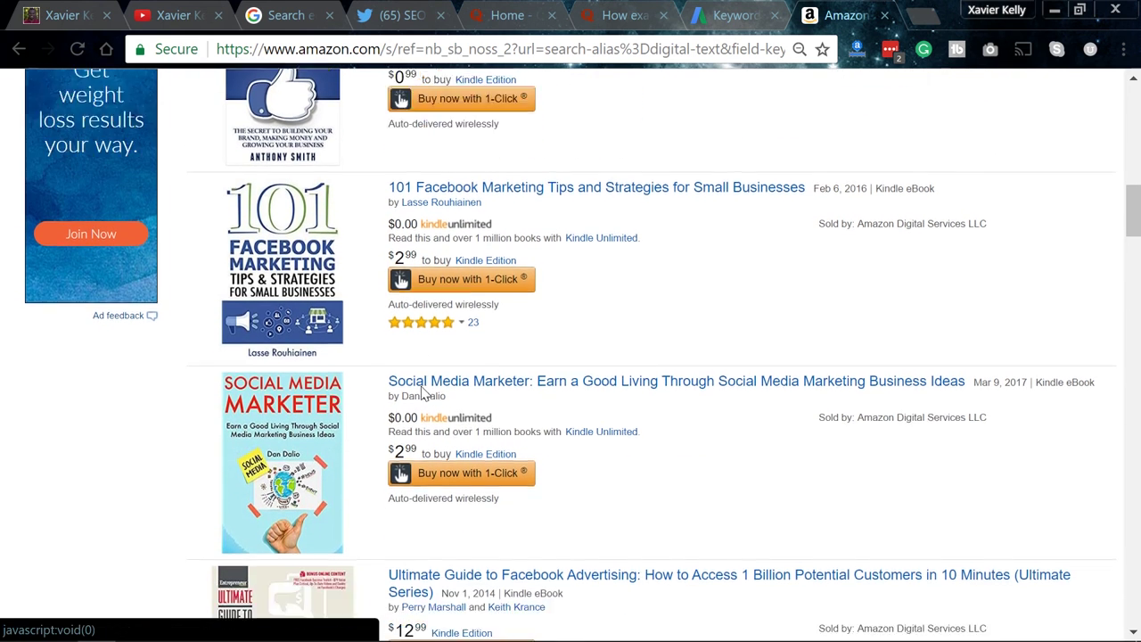
pyautogui.scroll(-2, 424, 394)
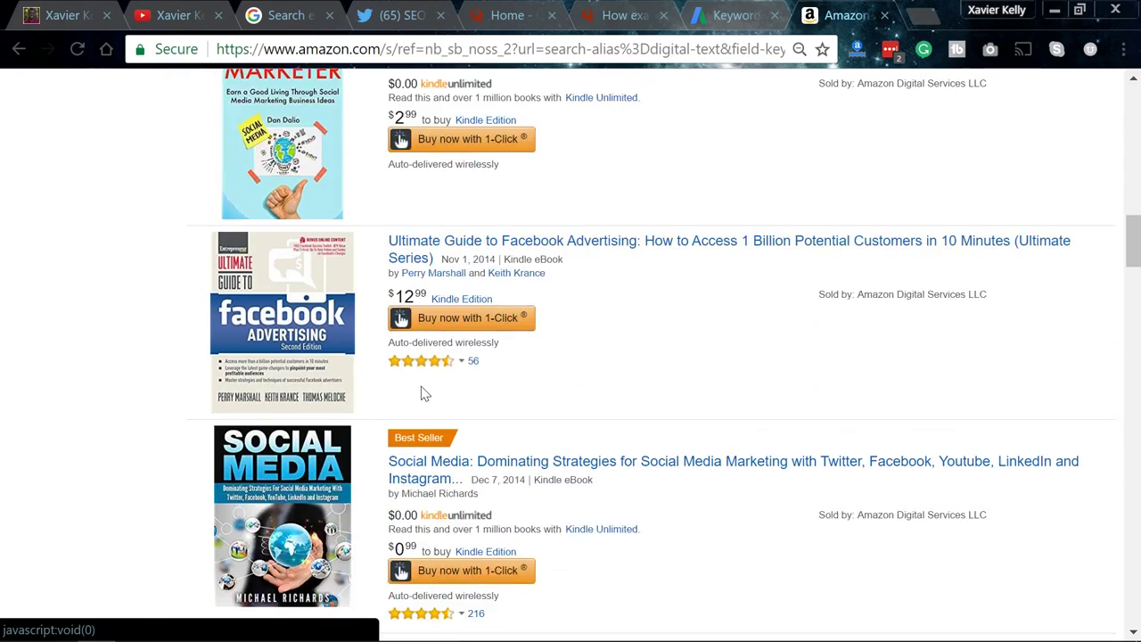
pyautogui.scroll(15, 425, 394)
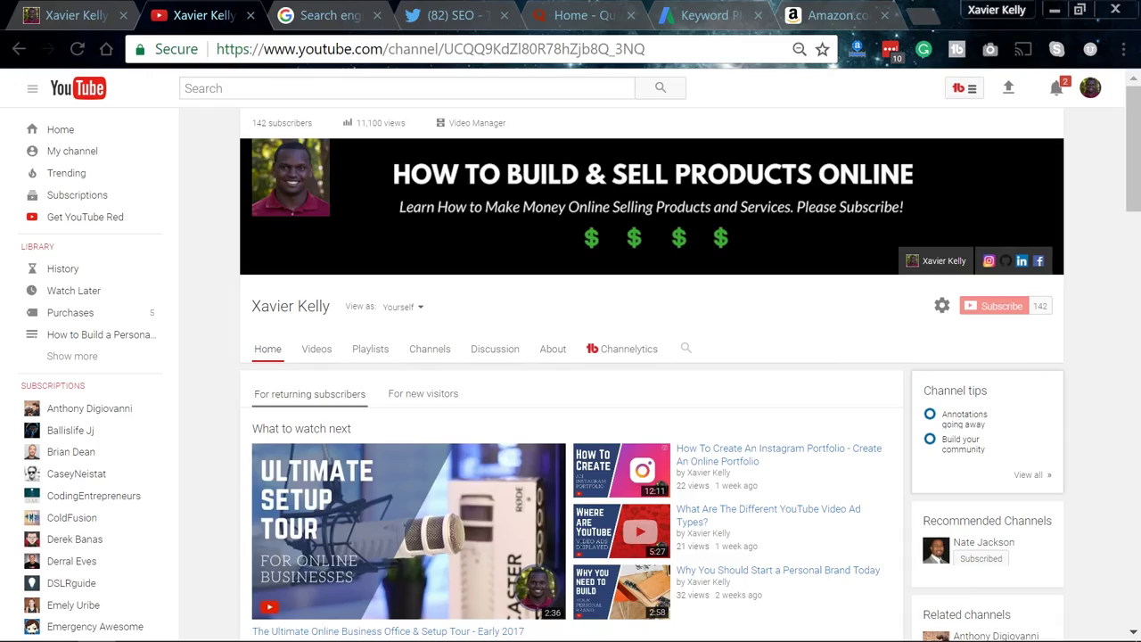
# Step: Review the Google Trends comparison, Twitter SEO search, Quora feed and Keyword Planner ideas in turn, ending on the Amazon results
pyautogui.hotkey('ctrl', 'Tab')
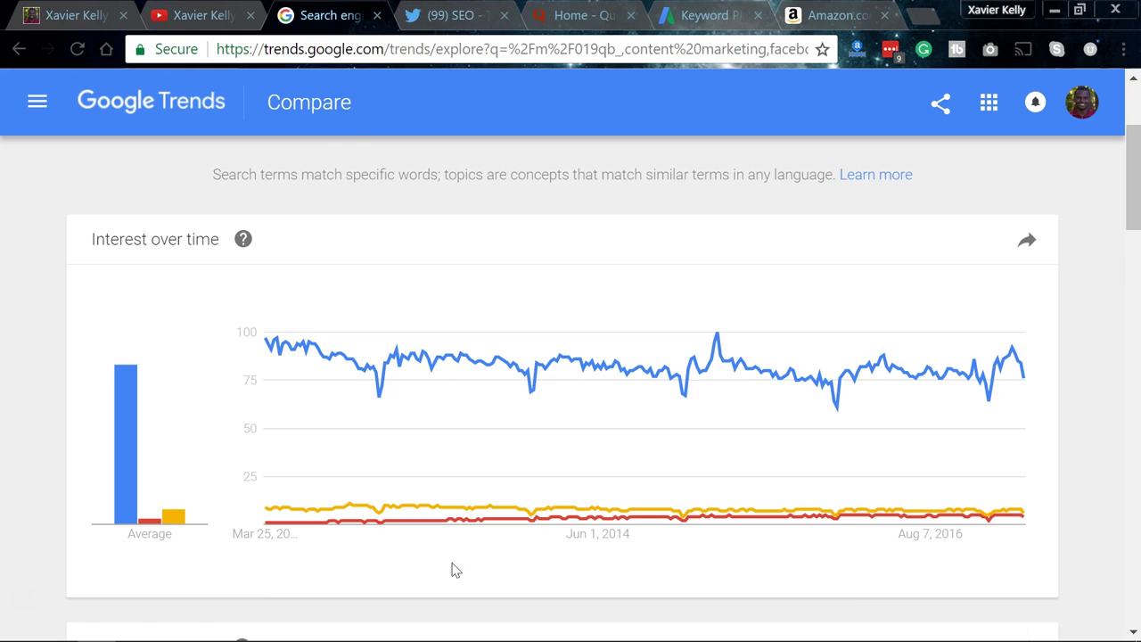
pyautogui.moveTo(450, 410)
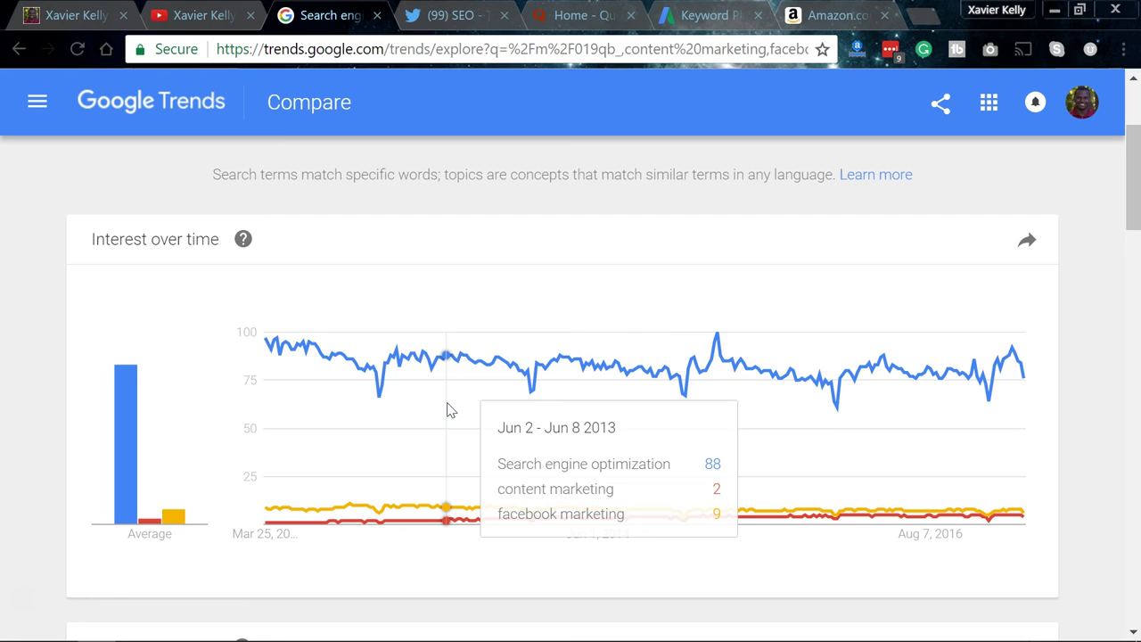
pyautogui.click(465, 11)
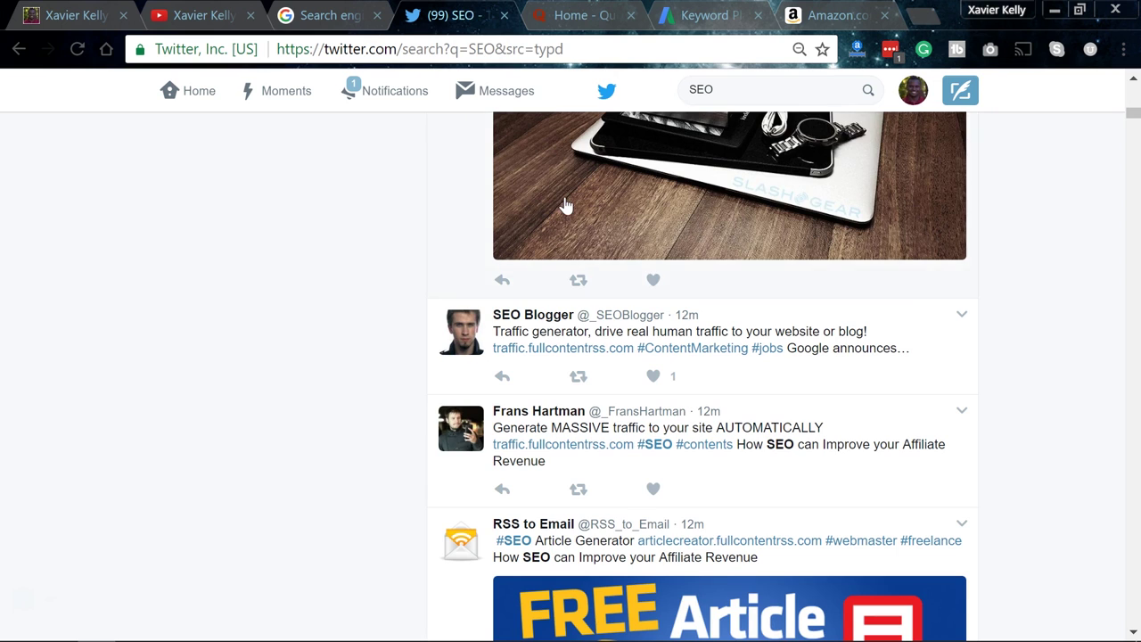
pyautogui.scroll(15, 565, 205)
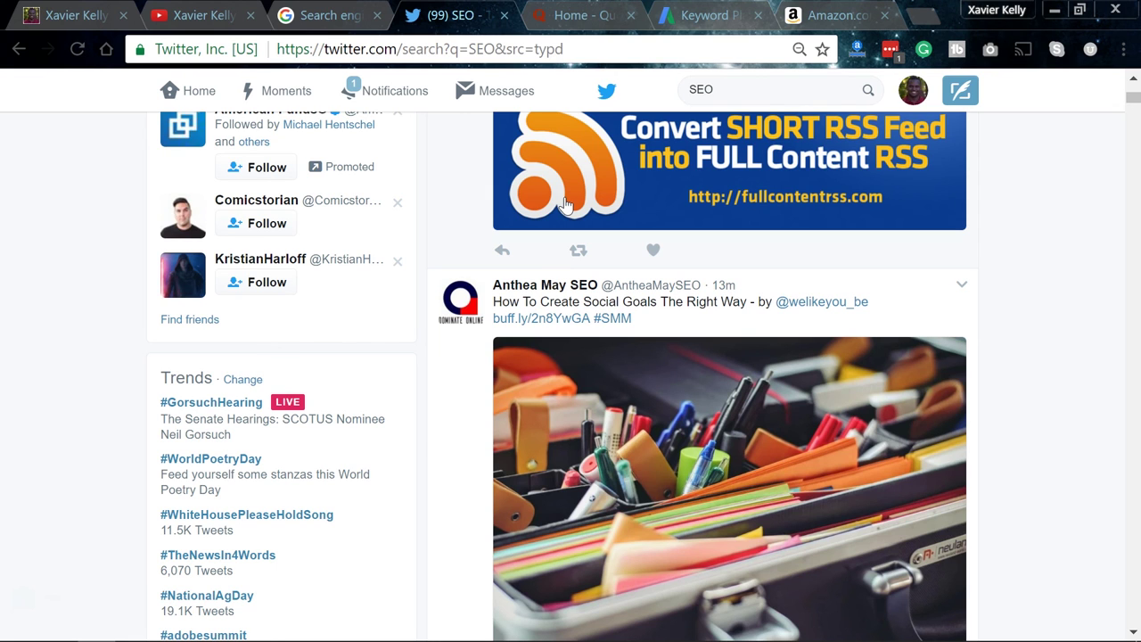
pyautogui.click(578, 15)
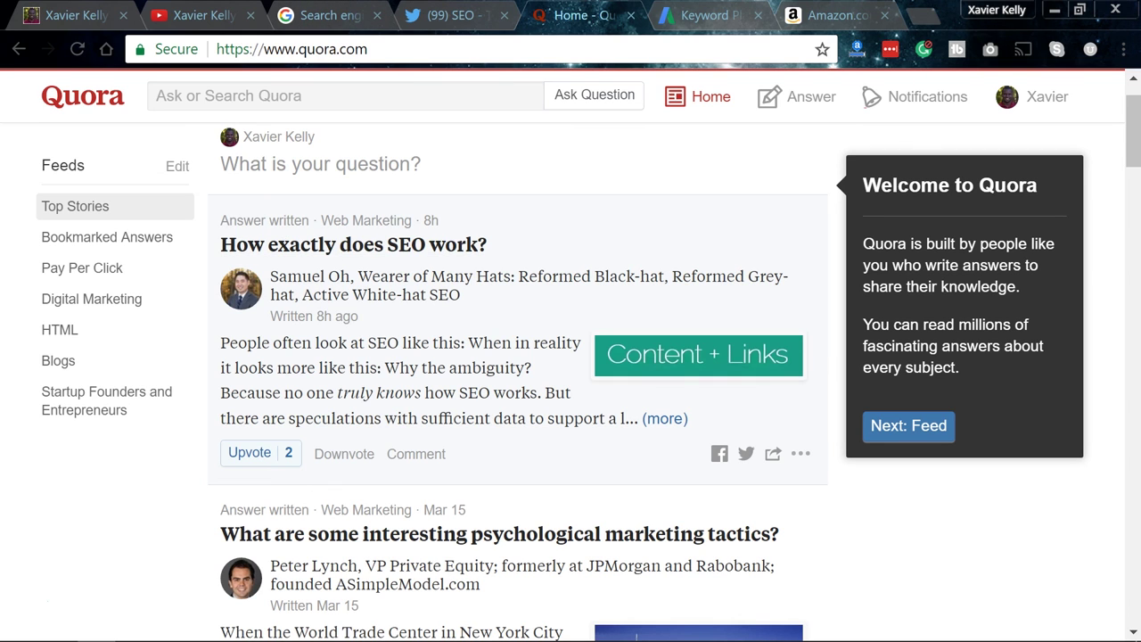
pyautogui.click(704, 16)
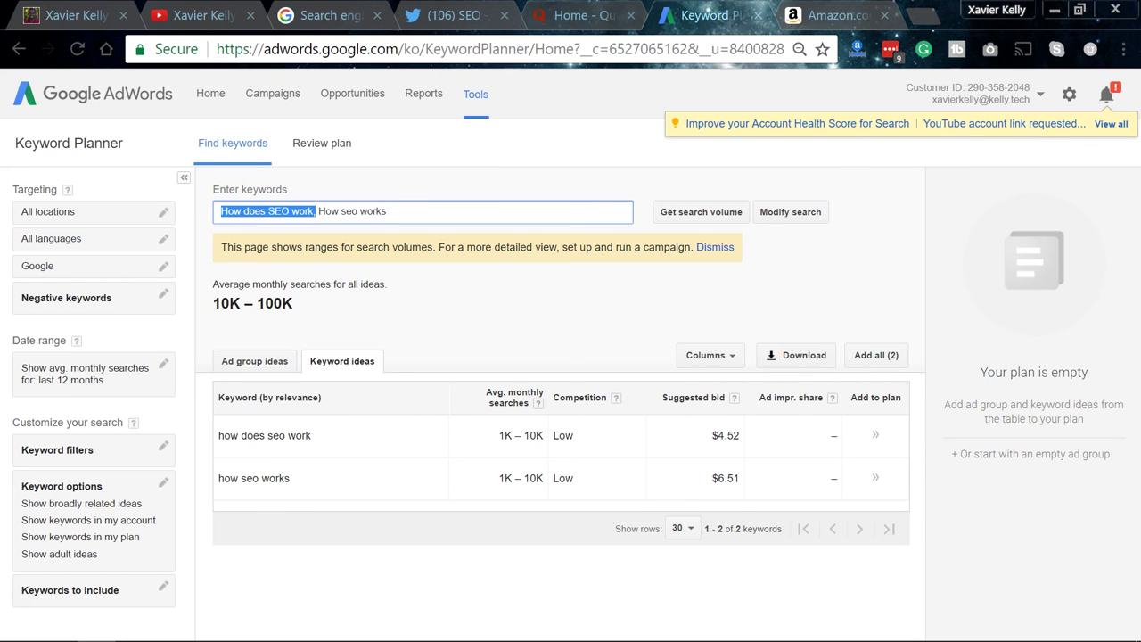
pyautogui.click(829, 15)
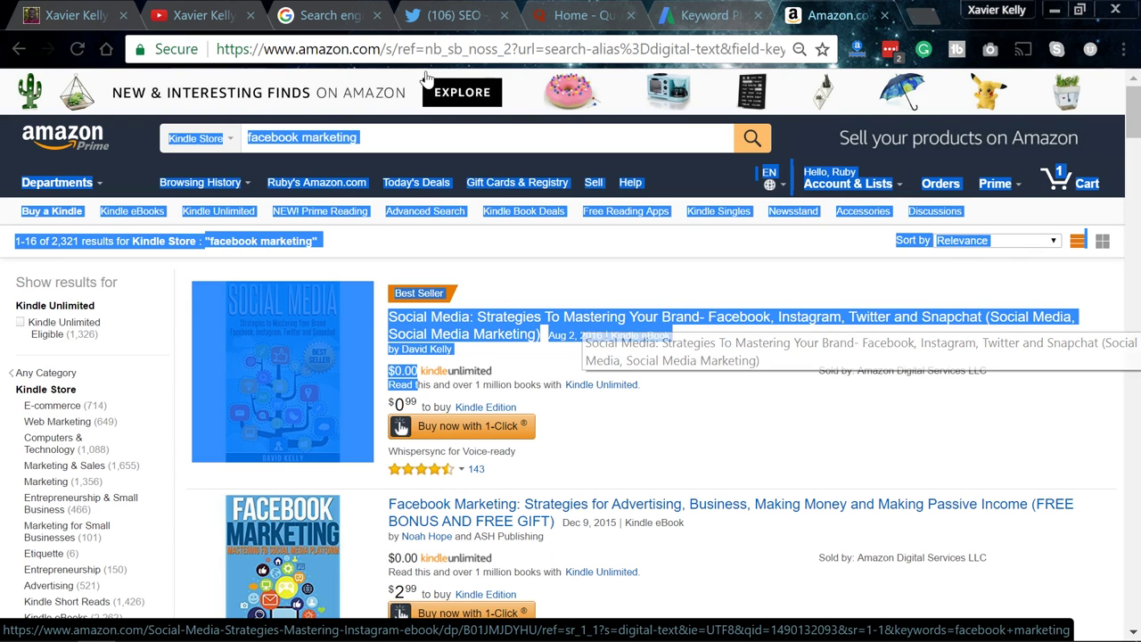
# Step: Clear the Amazon search text and recheck the interest-over-time comparison in Google Trends
pyautogui.click(323, 138)
pyautogui.tripleClick(323, 138)
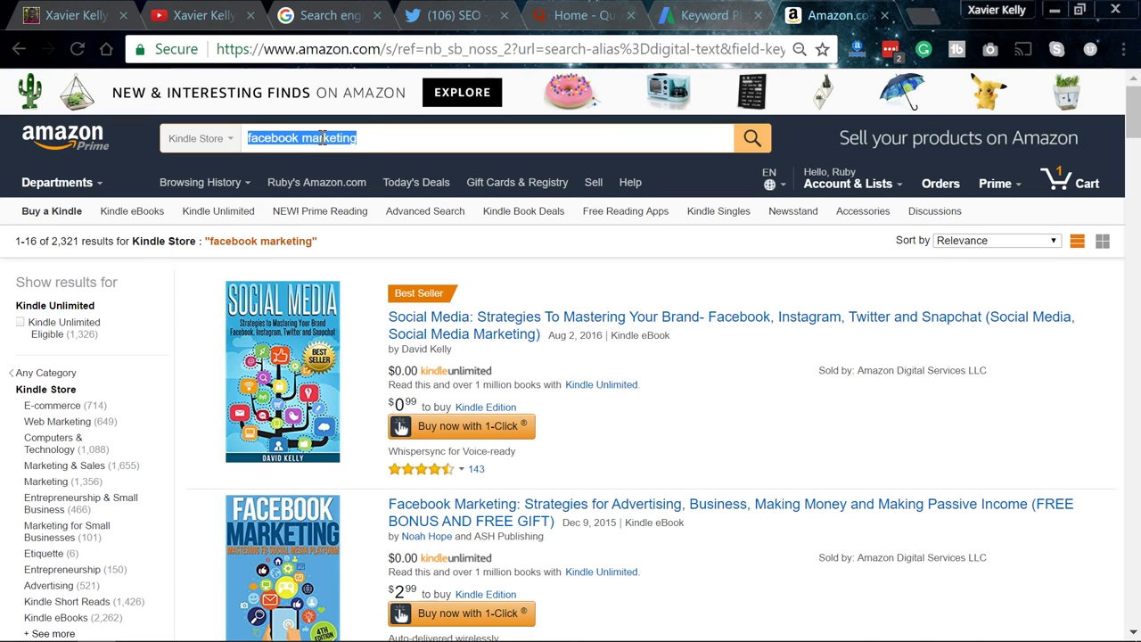
pyautogui.press('BackSpace')
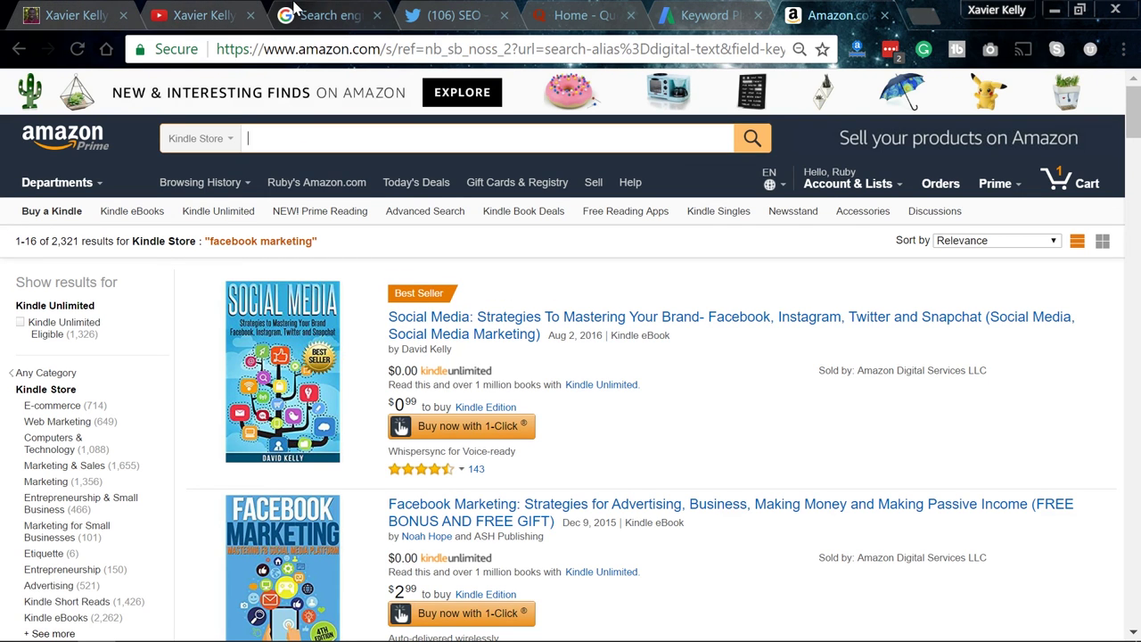
pyautogui.click(298, 14)
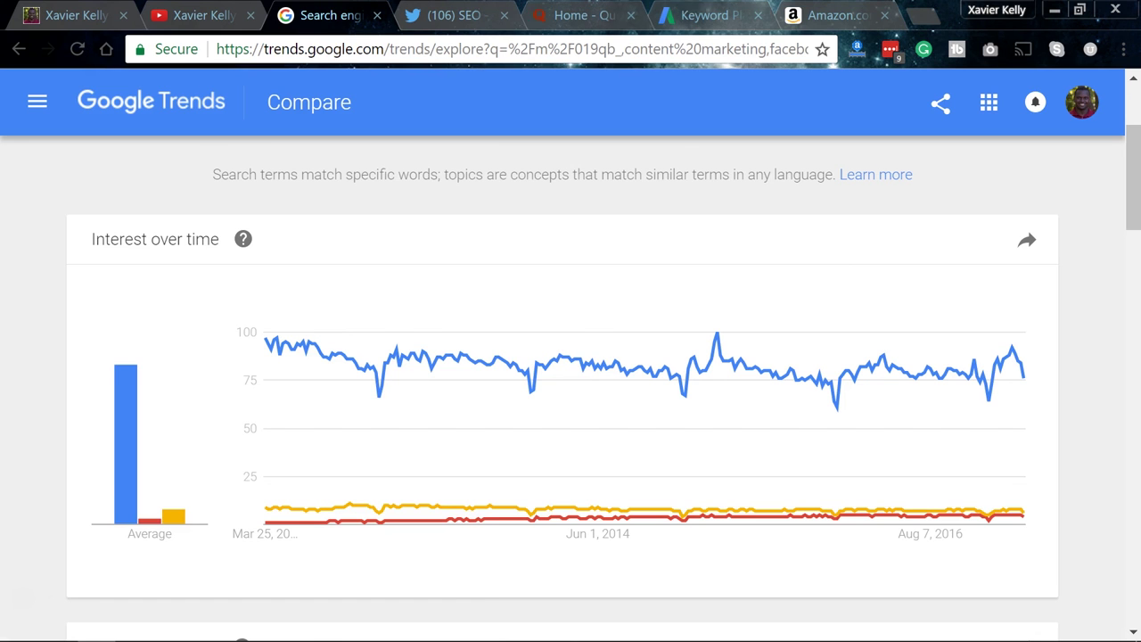
pyautogui.click(828, 15)
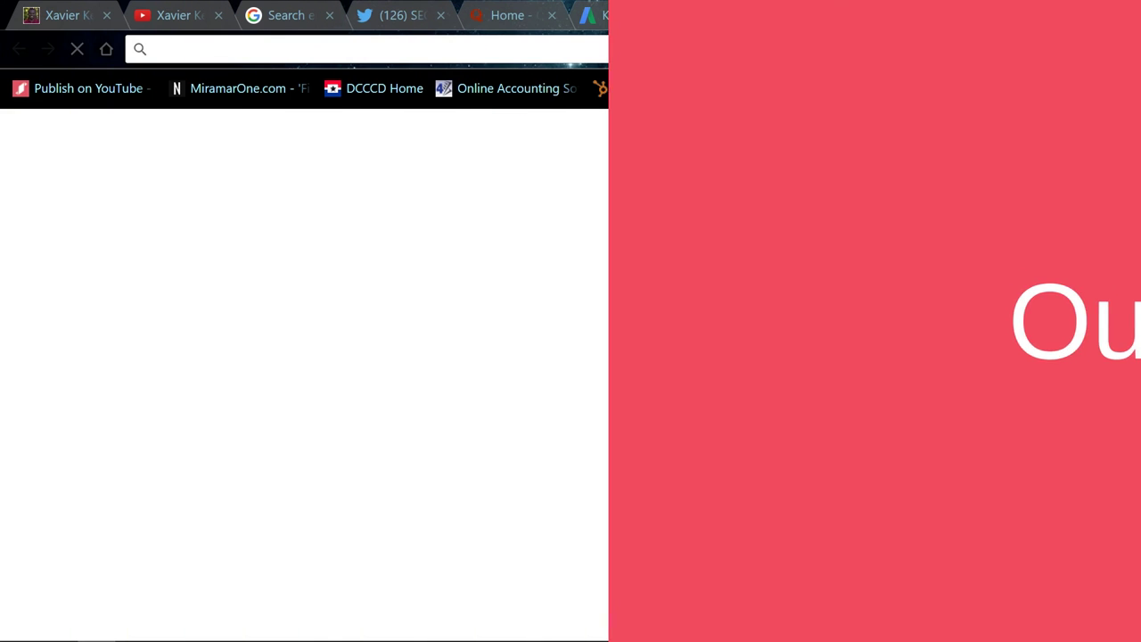
# Step: Open canva.com in a new browser tab and log in with the Google account, allowing offline access
pyautogui.write('canva.com')
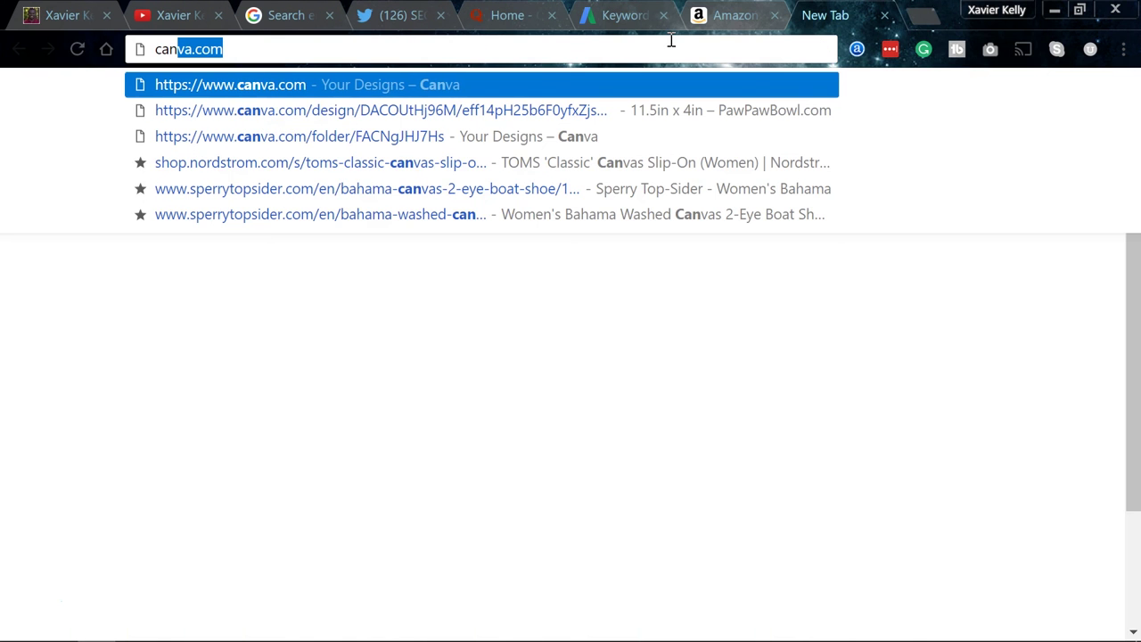
pyautogui.press('Return')
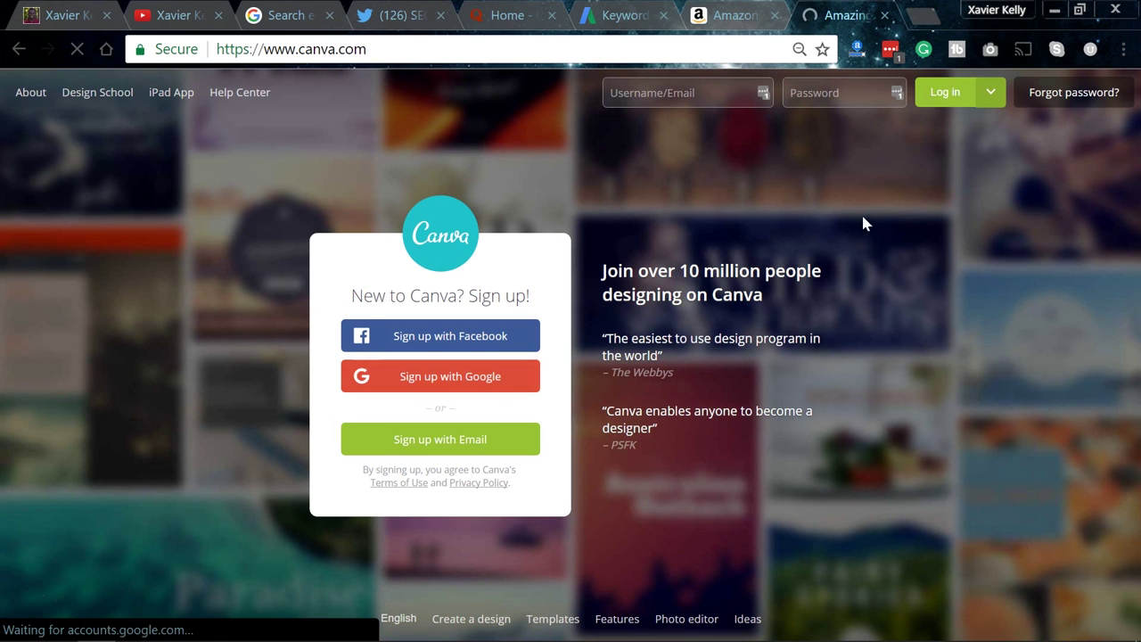
pyautogui.click(504, 386)
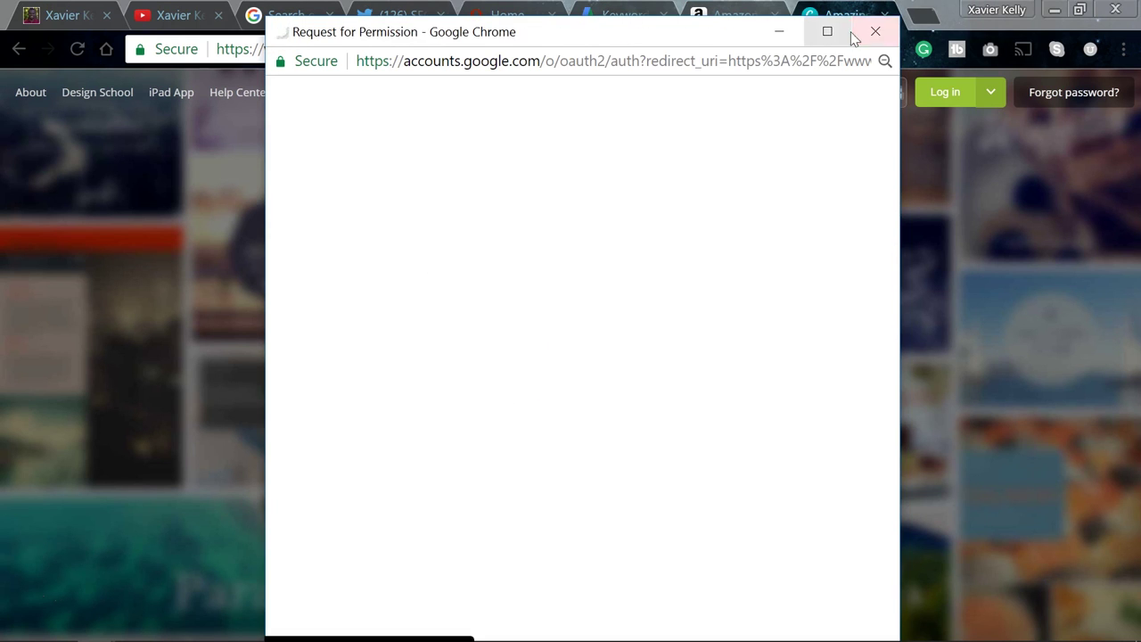
pyautogui.click(875, 31)
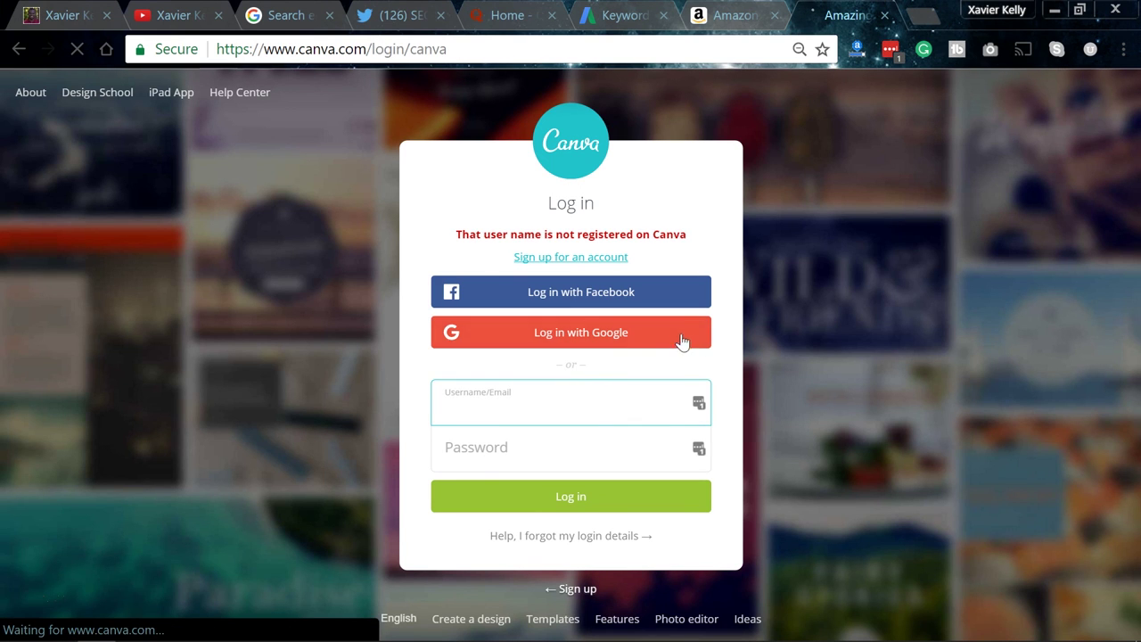
pyautogui.click(675, 336)
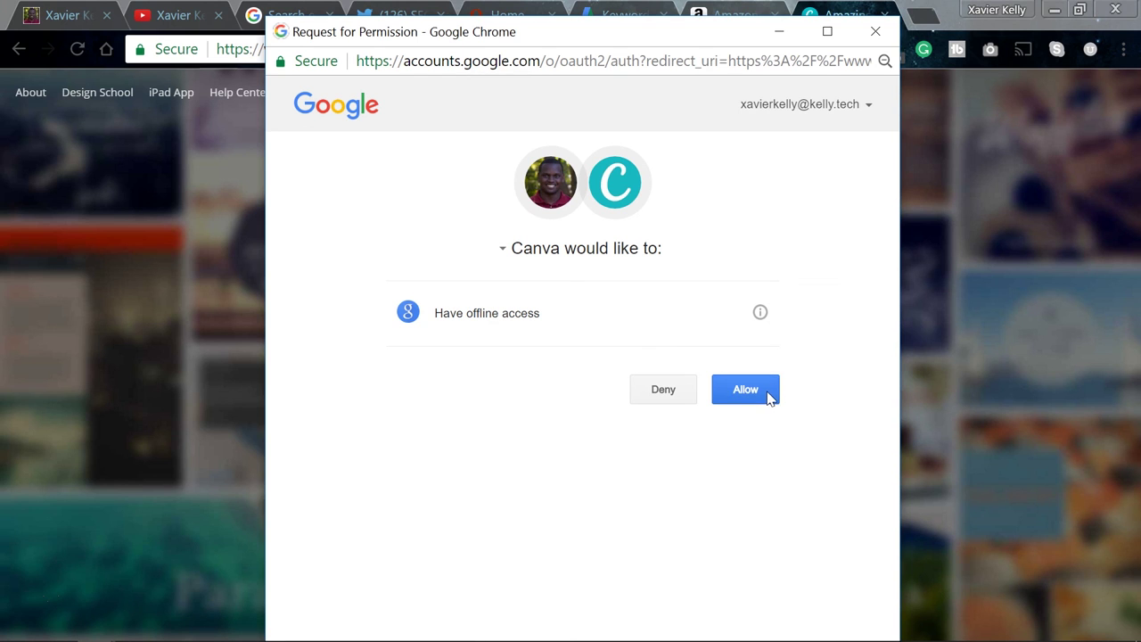
pyautogui.click(766, 397)
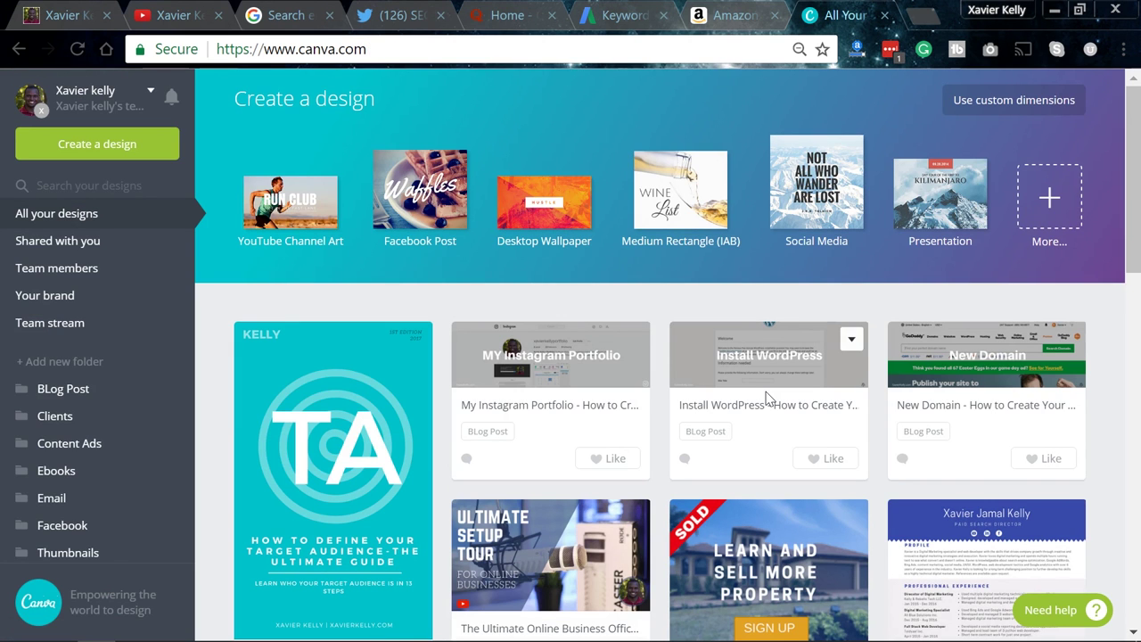
# Step: Open the "TARGET AUDIENCE | 1st edition 2017" ebook from the saved designs and view its cover page
pyautogui.click(329, 486)
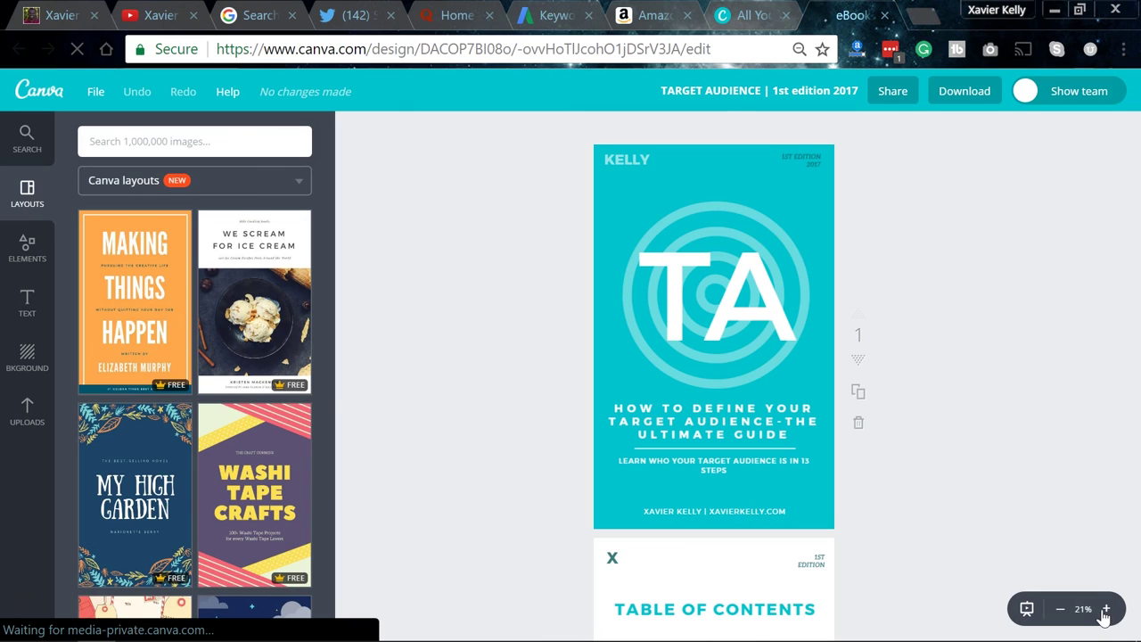
pyautogui.click(1107, 610)
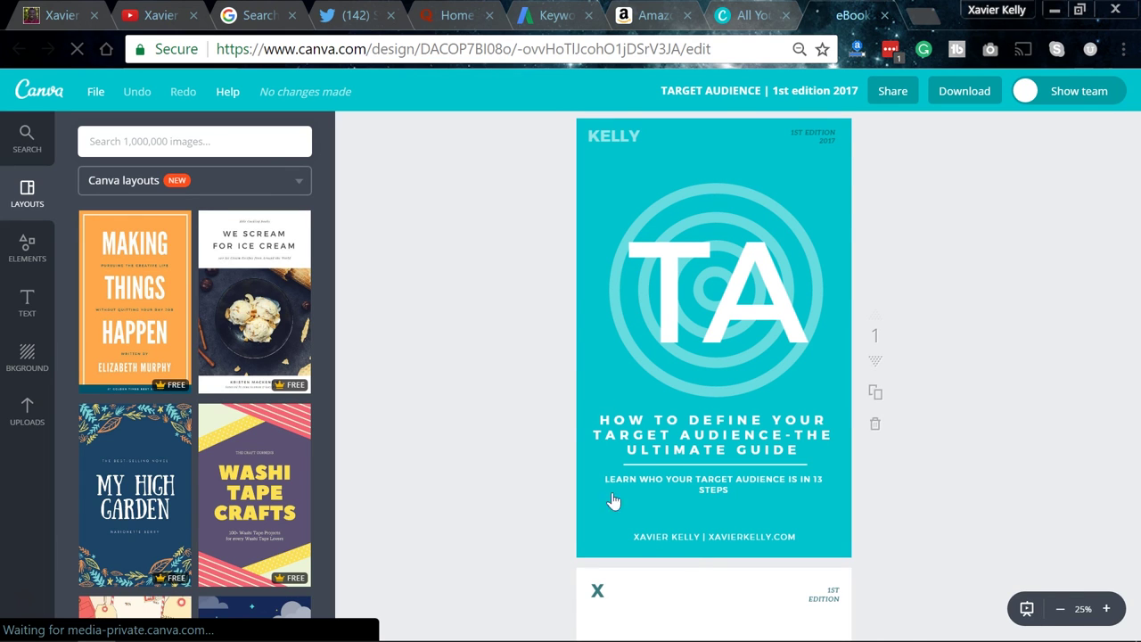
pyautogui.scroll(2, 713, 419)
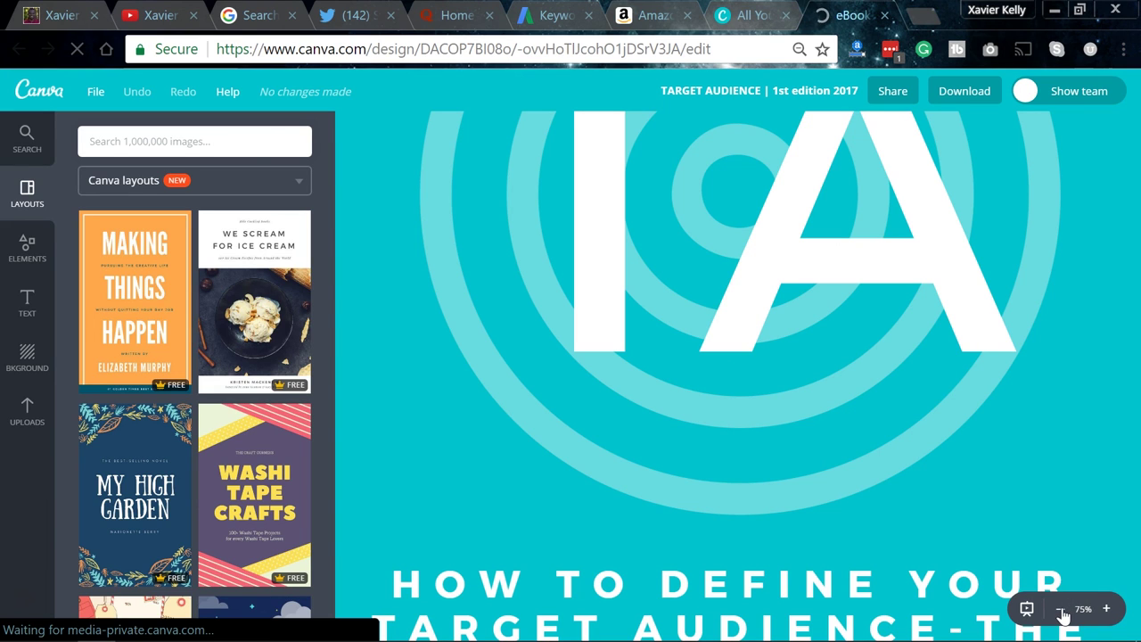
pyautogui.scroll(4, 1063, 615)
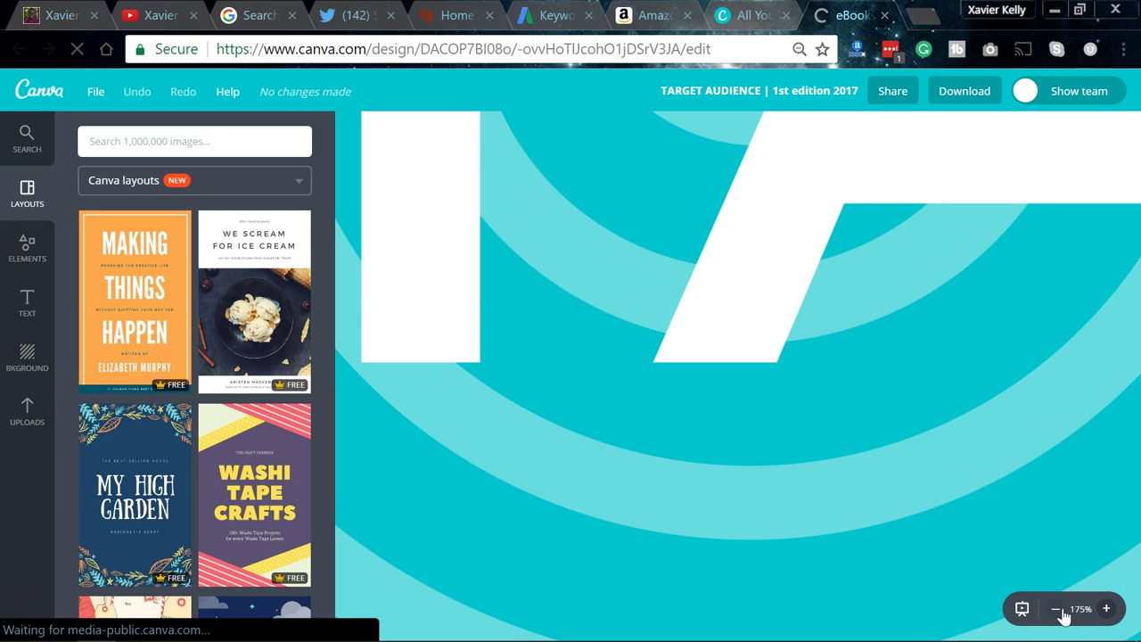
pyautogui.scroll(-4, 1061, 615)
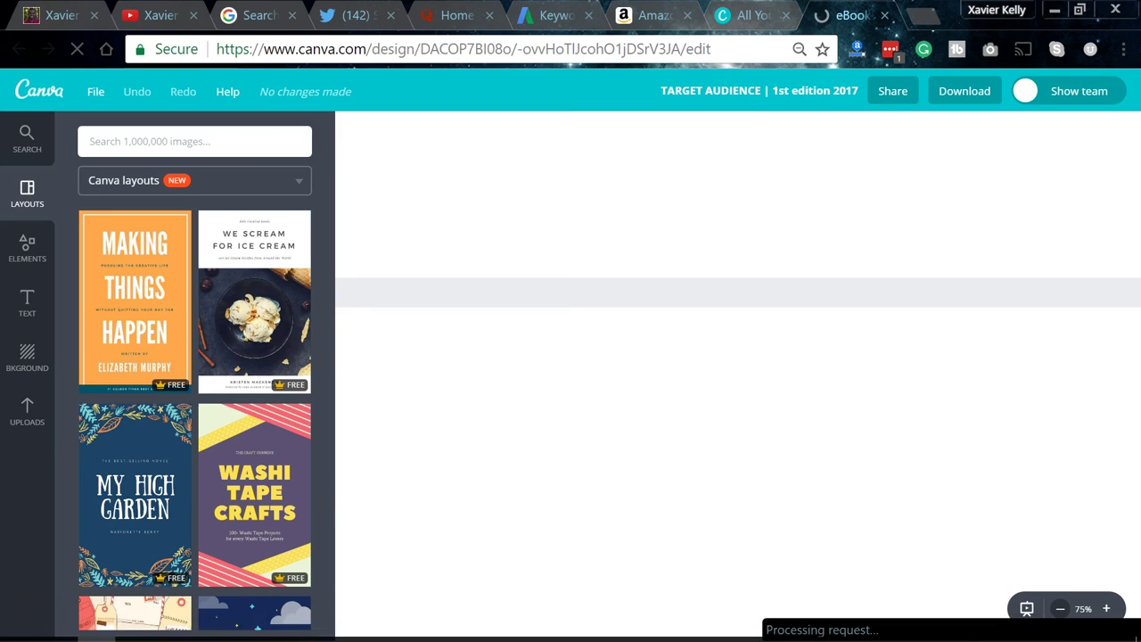
pyautogui.moveTo(291, 615)
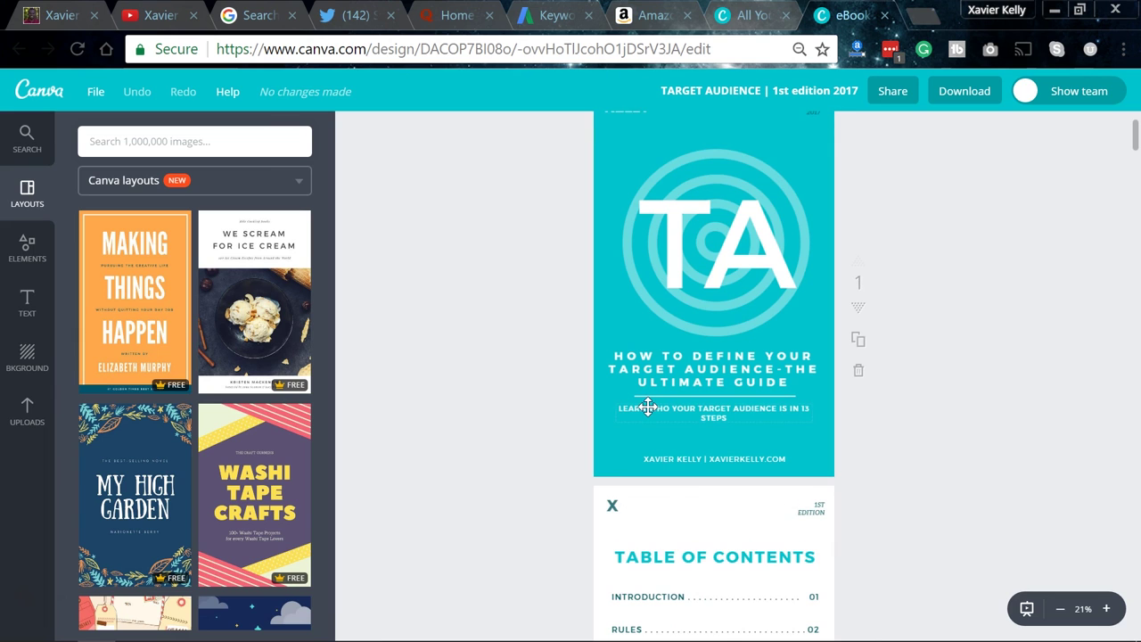
# Step: Look through the ebook's table of contents, Introduction and Rules pages to examine their structure
pyautogui.scroll(-5, 648, 406)
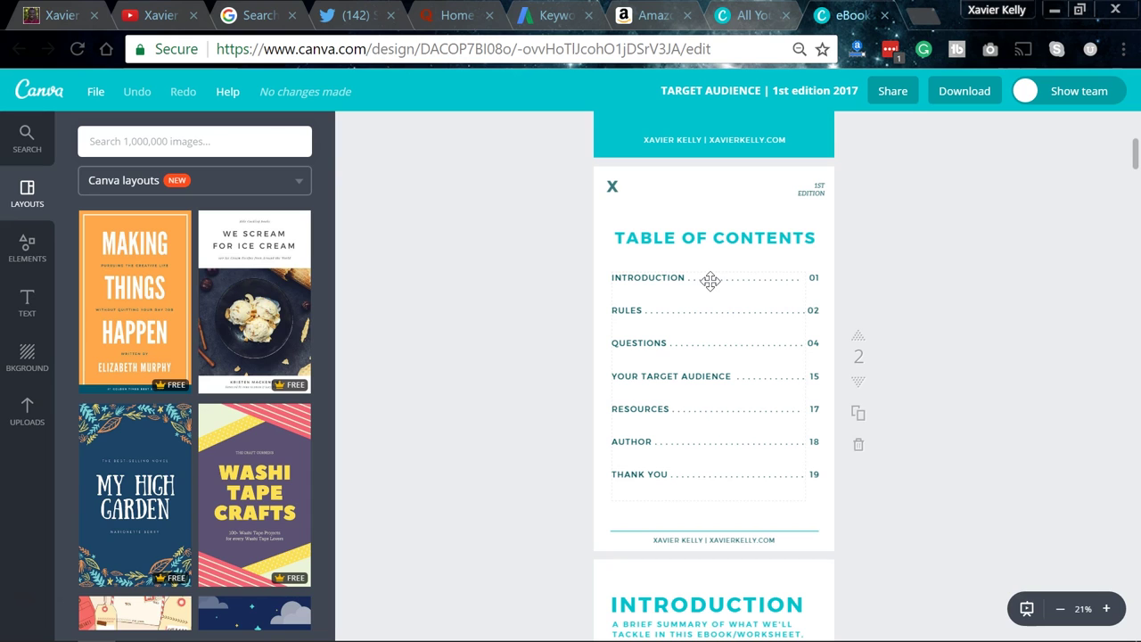
pyautogui.scroll(-1, 662, 395)
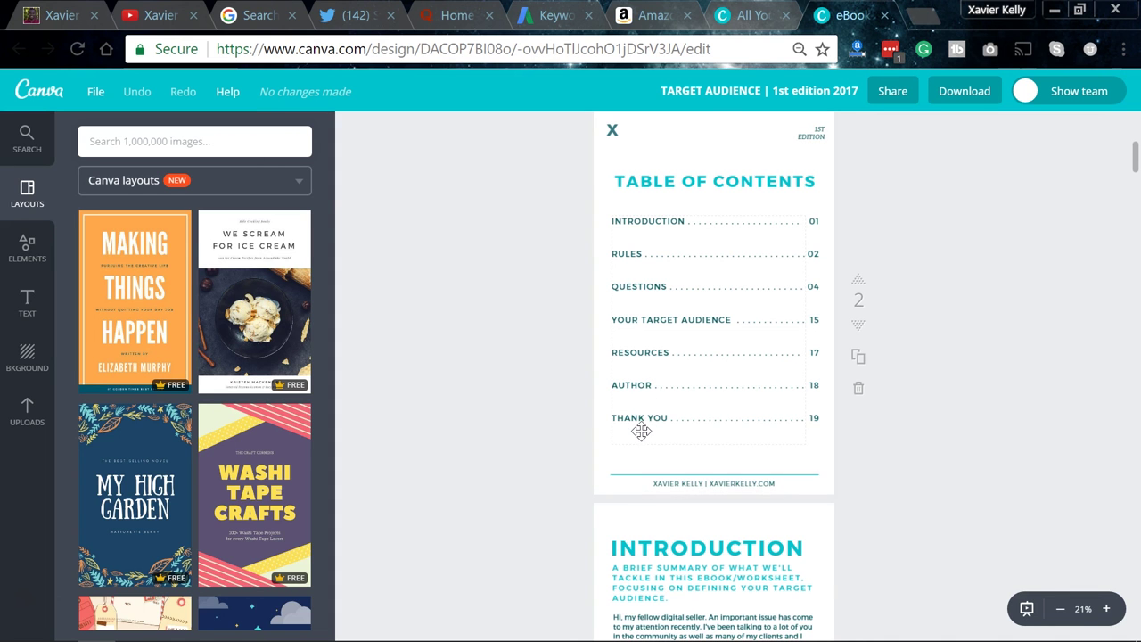
pyautogui.scroll(-3, 642, 430)
pyautogui.scroll(-3, 642, 430)
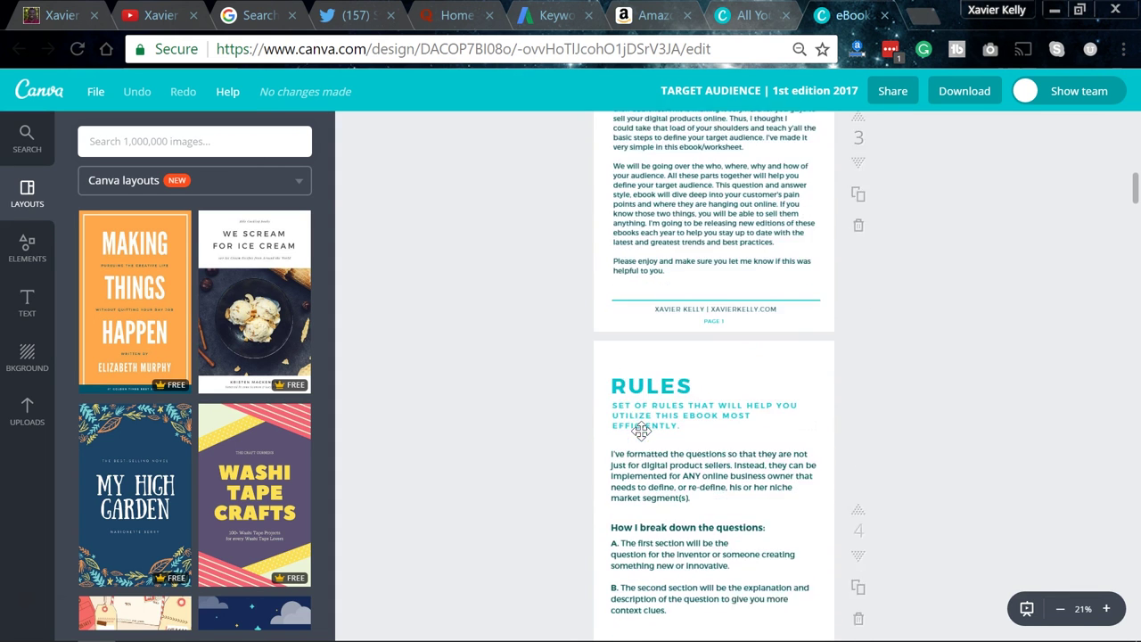
pyautogui.scroll(2, 642, 431)
pyautogui.scroll(5, 642, 430)
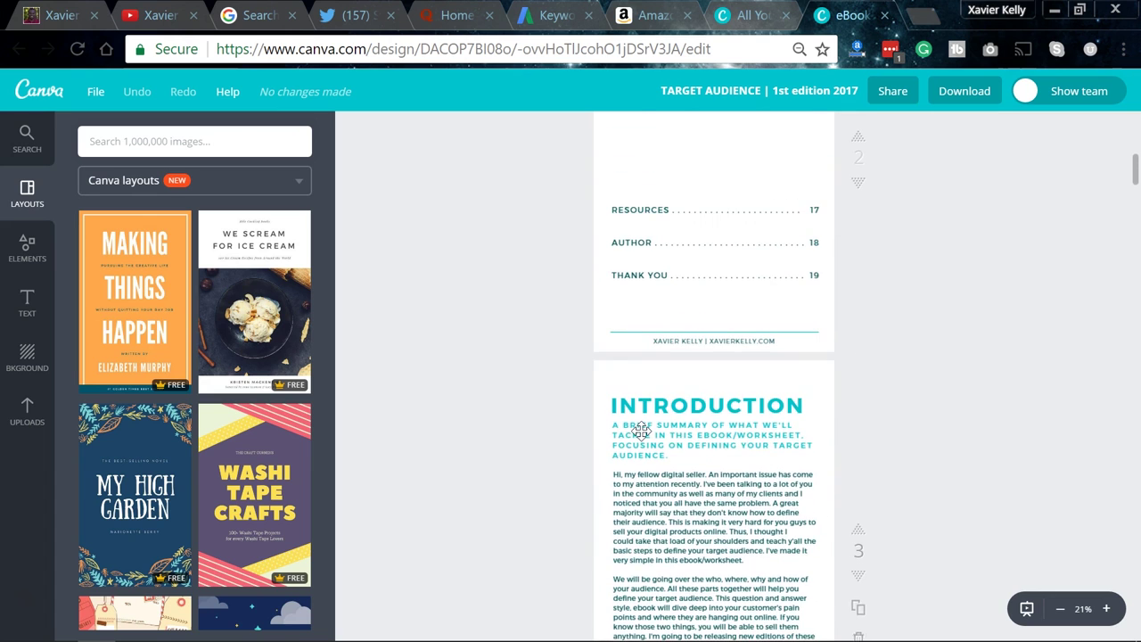
pyautogui.scroll(1, 642, 431)
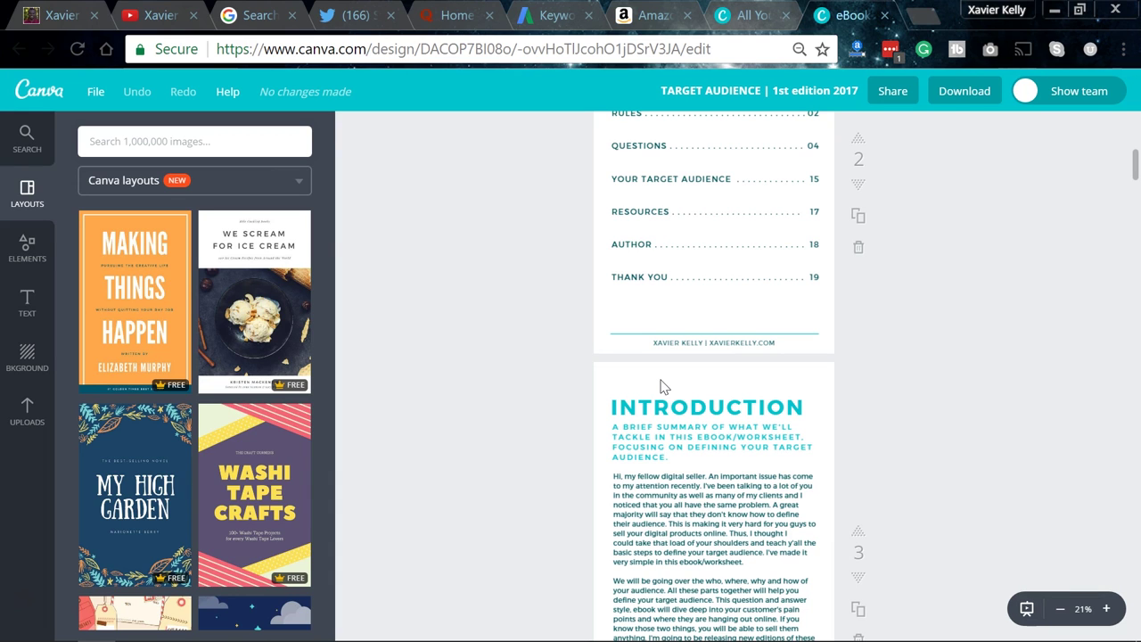
# Step: Search Google for "upwork editor" in a new browser tab and open Upwork's page of best editors for hire
pyautogui.click(927, 16)
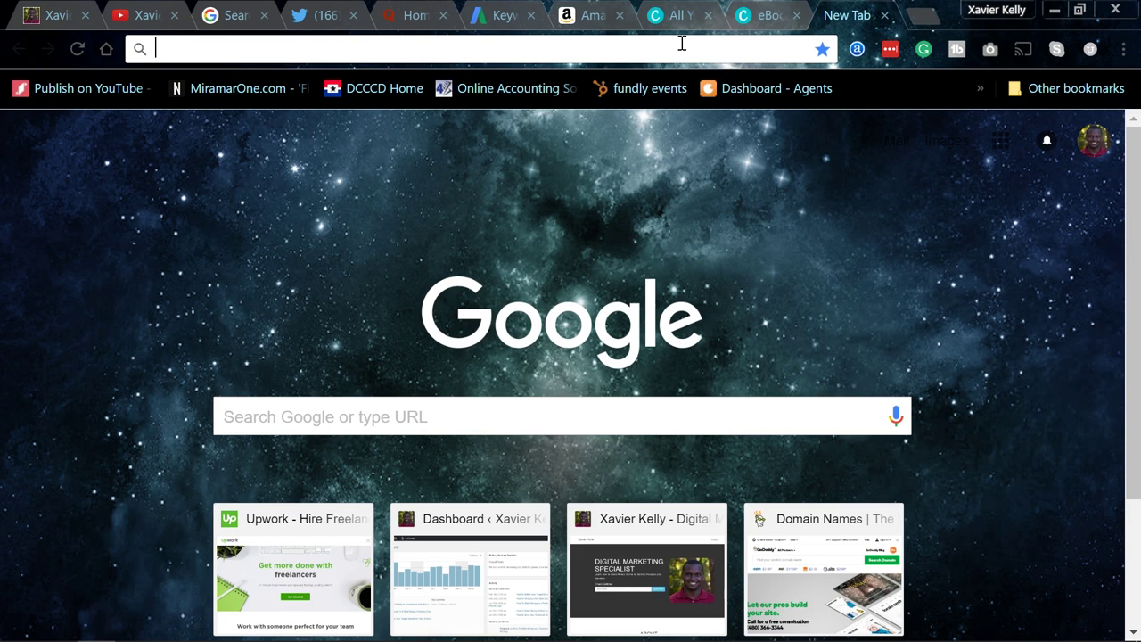
pyautogui.write('upw')
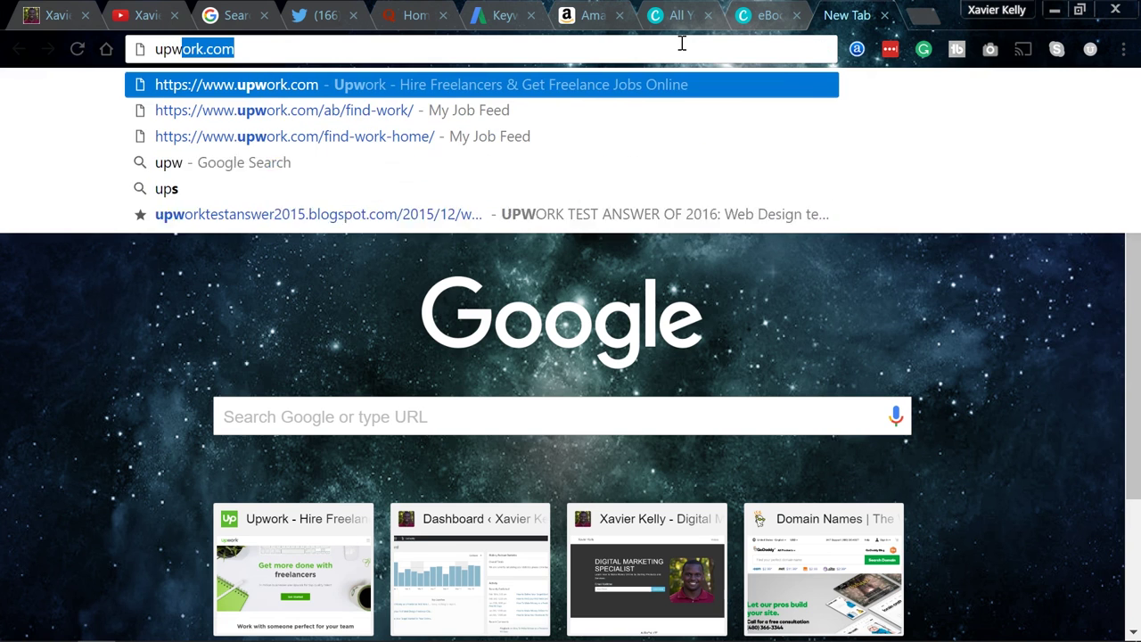
pyautogui.write('ork edito')
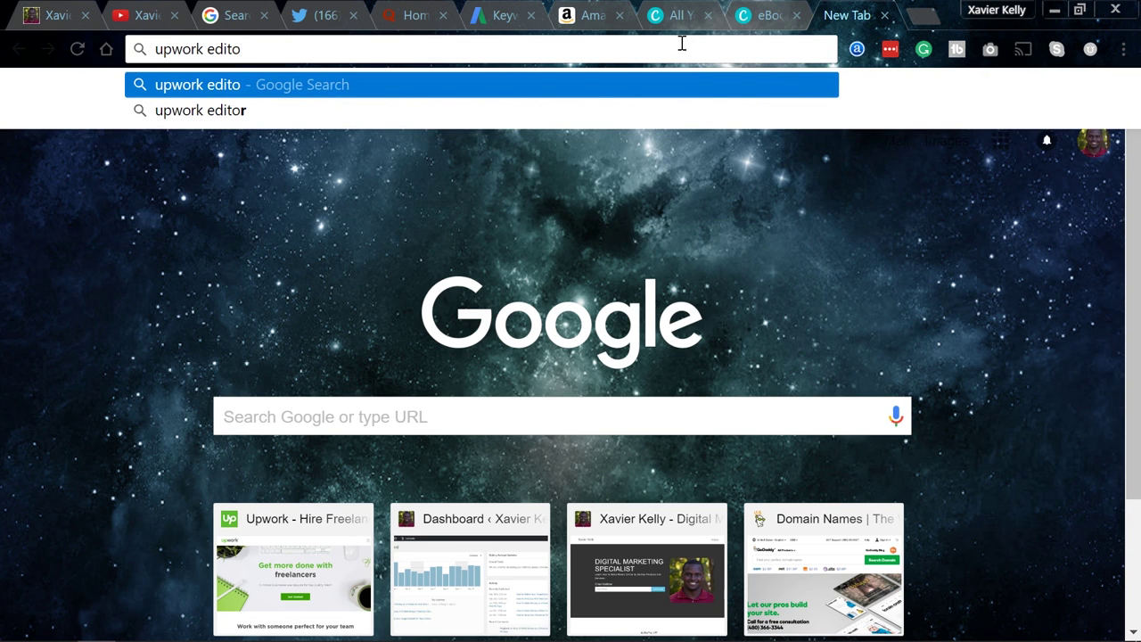
pyautogui.click(579, 119)
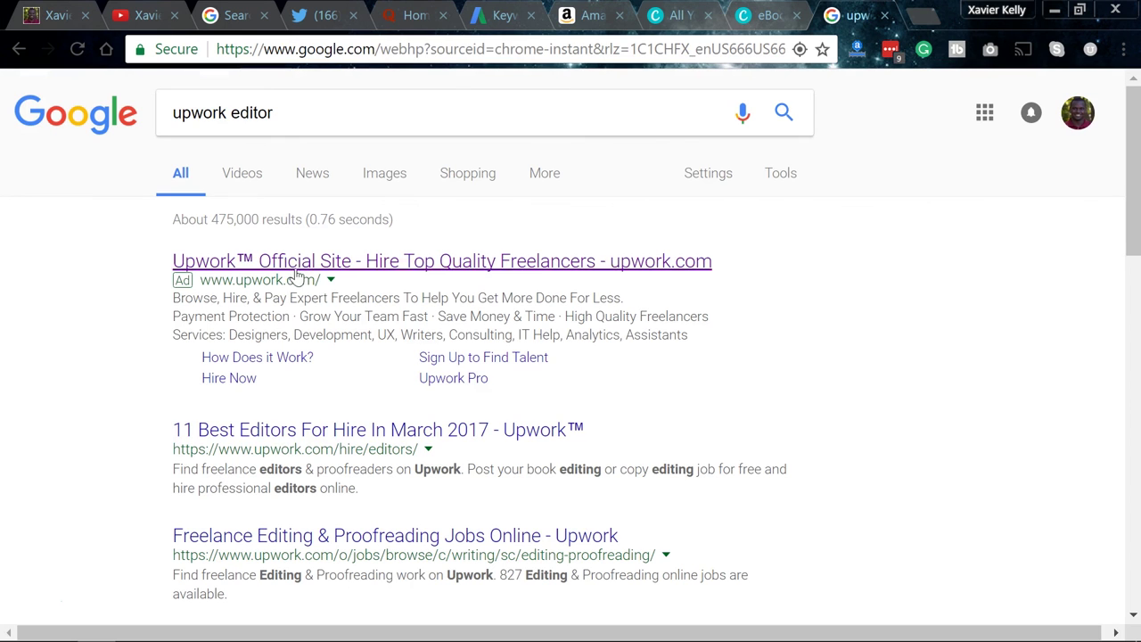
pyautogui.click(267, 435)
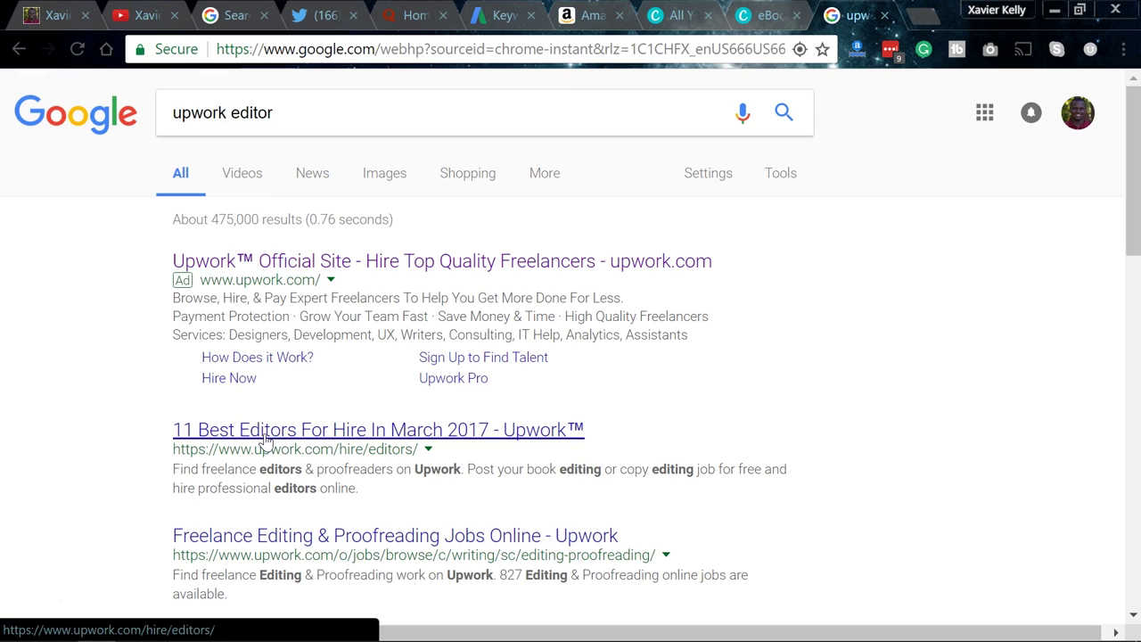
pyautogui.click(266, 436)
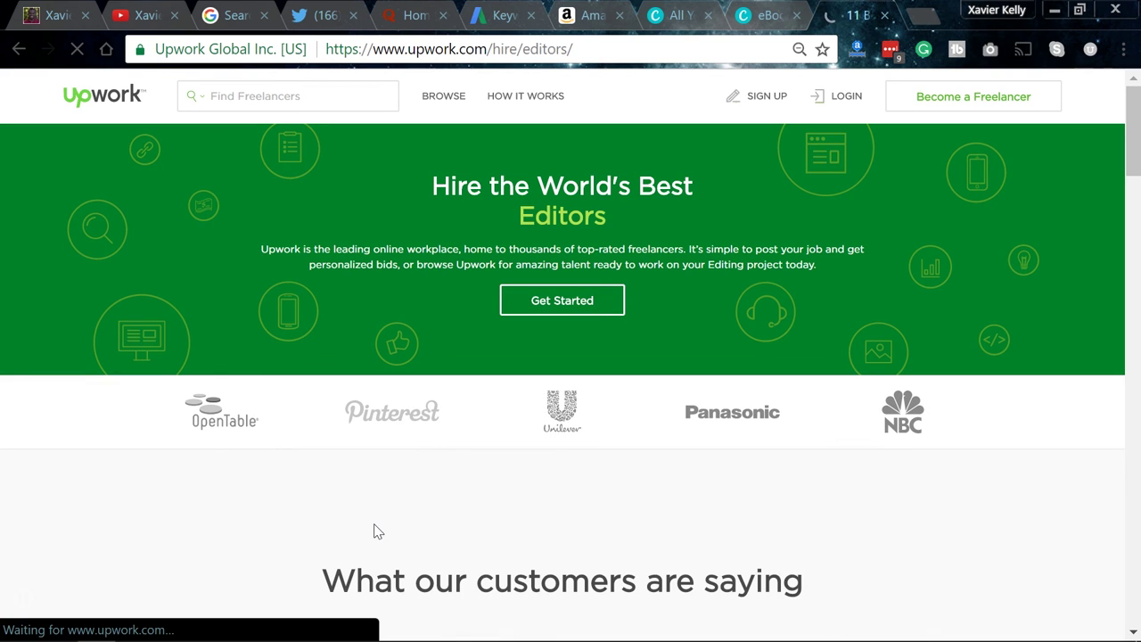
# Step: Browse the Upwork editor profiles, comparing their hourly rates, skills, hours worked and job success
pyautogui.scroll(-6, 375, 531)
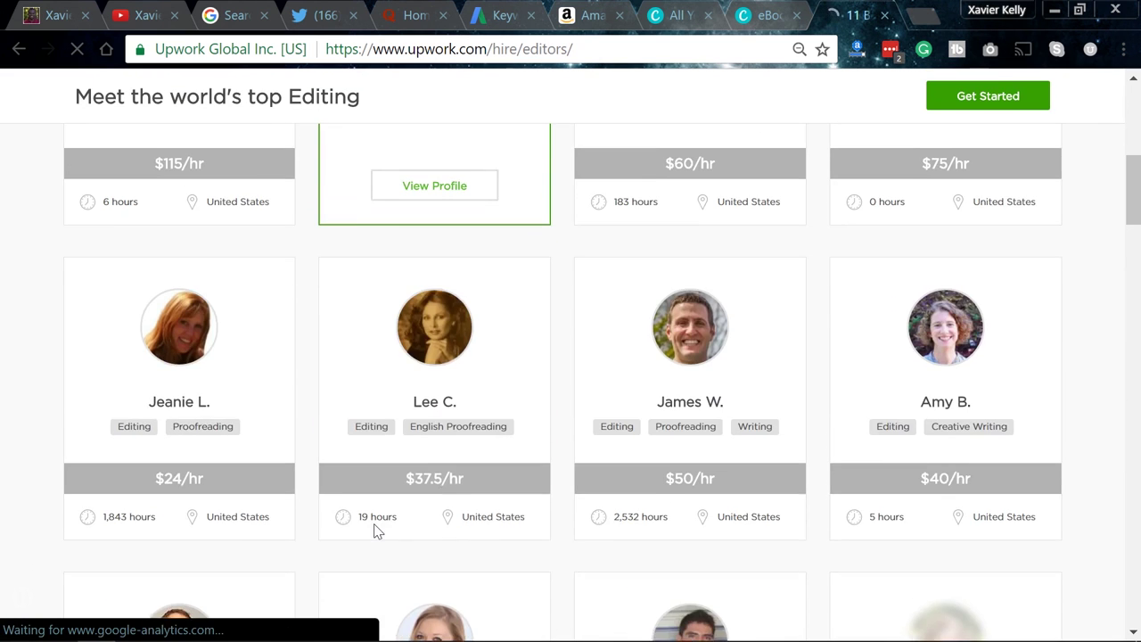
pyautogui.scroll(3, 374, 532)
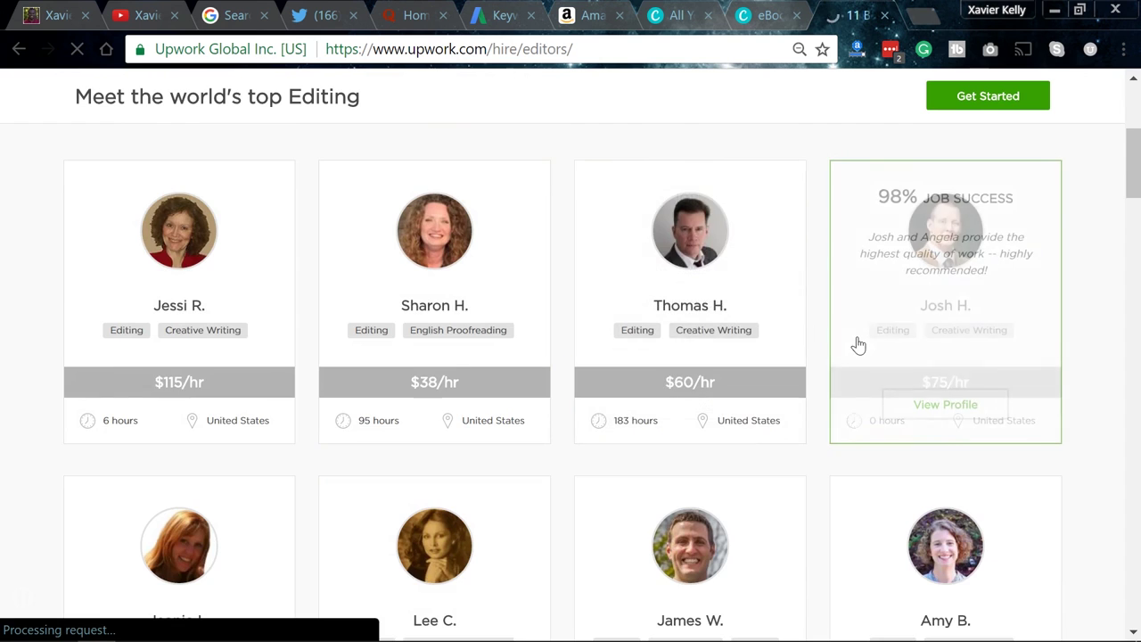
pyautogui.scroll(-1, 856, 344)
pyautogui.scroll(-2, 855, 344)
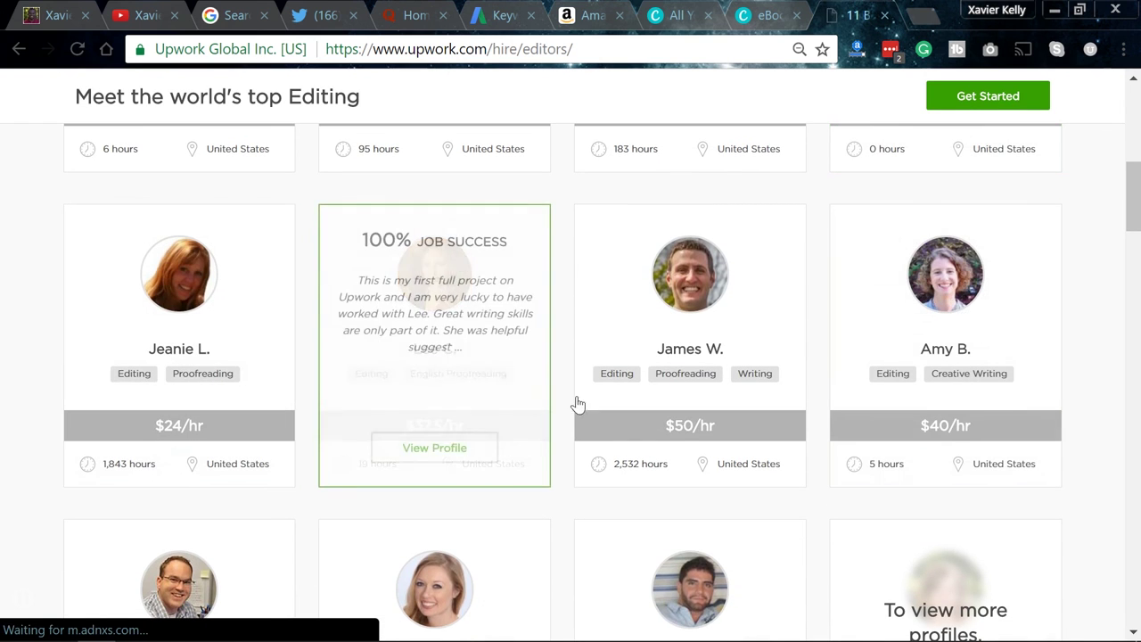
pyautogui.scroll(-3, 582, 352)
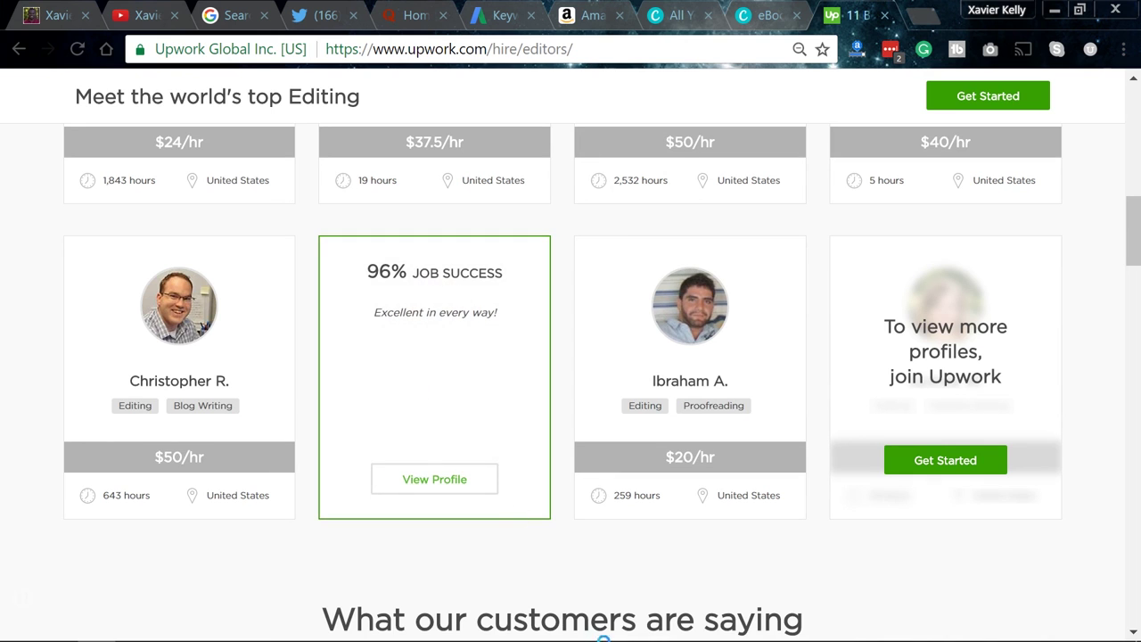
pyautogui.scroll(-2, 665, 389)
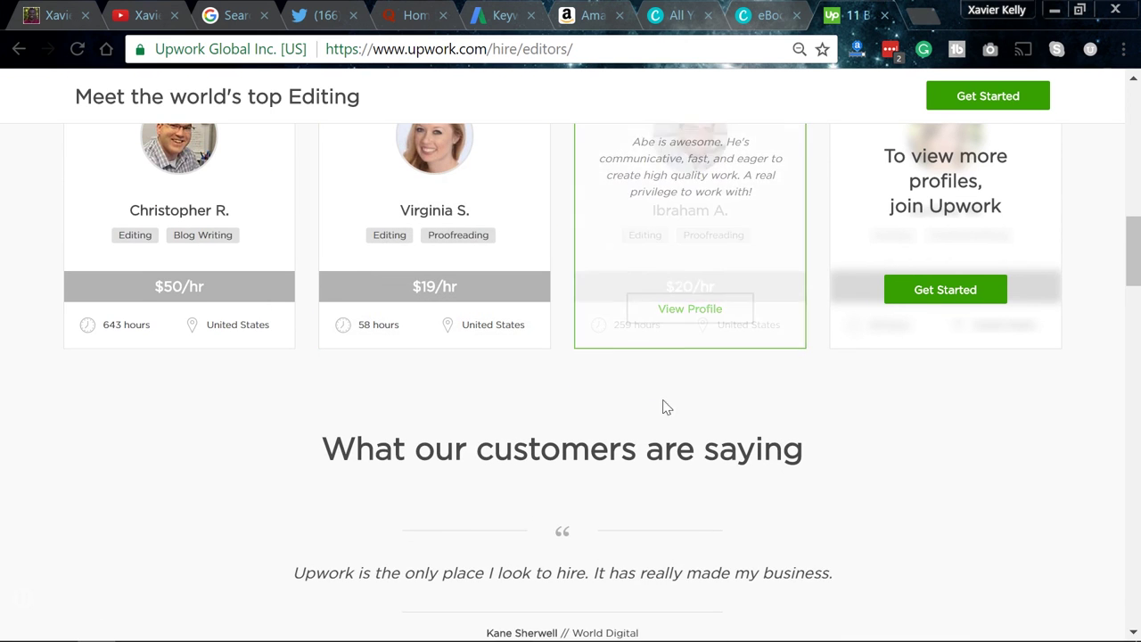
pyautogui.scroll(5, 430, 425)
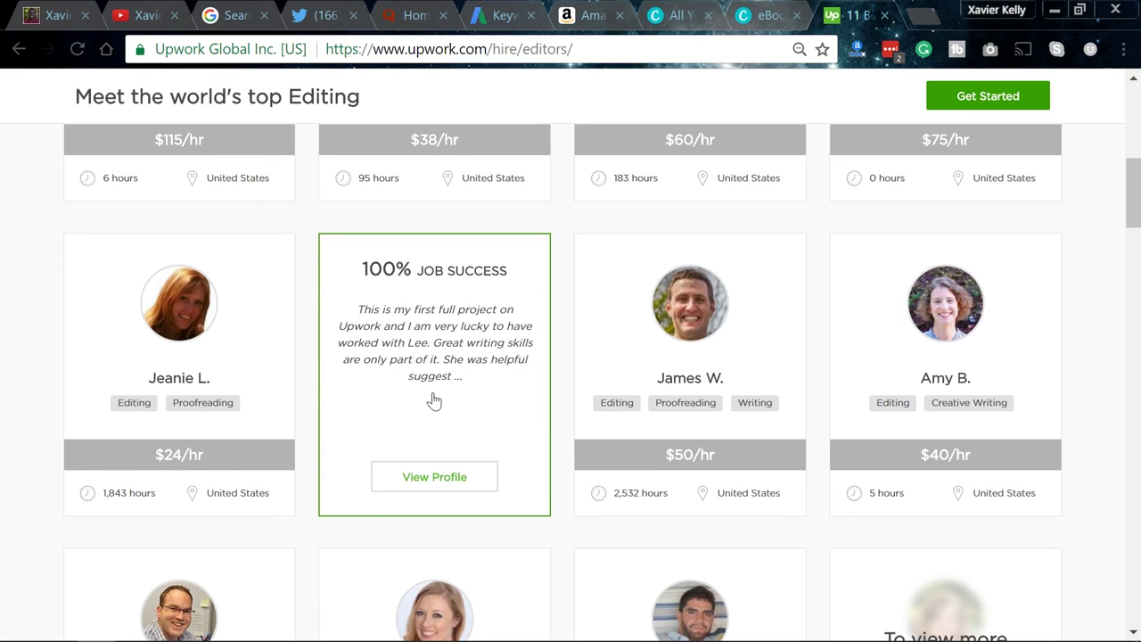
pyautogui.scroll(2, 434, 401)
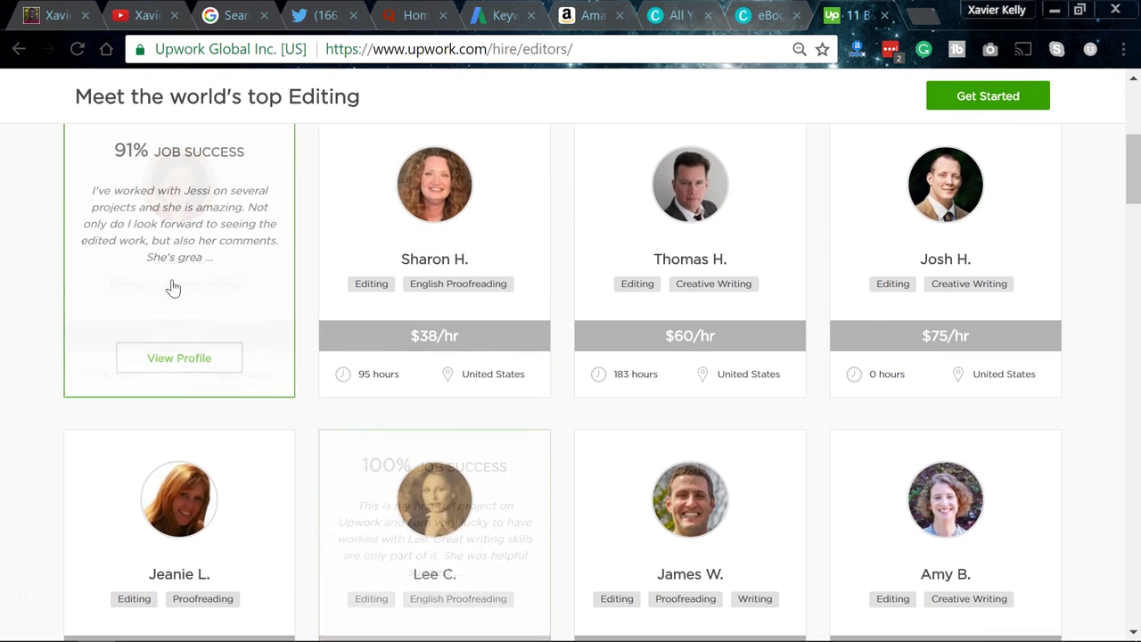
pyautogui.scroll(-4, 195, 270)
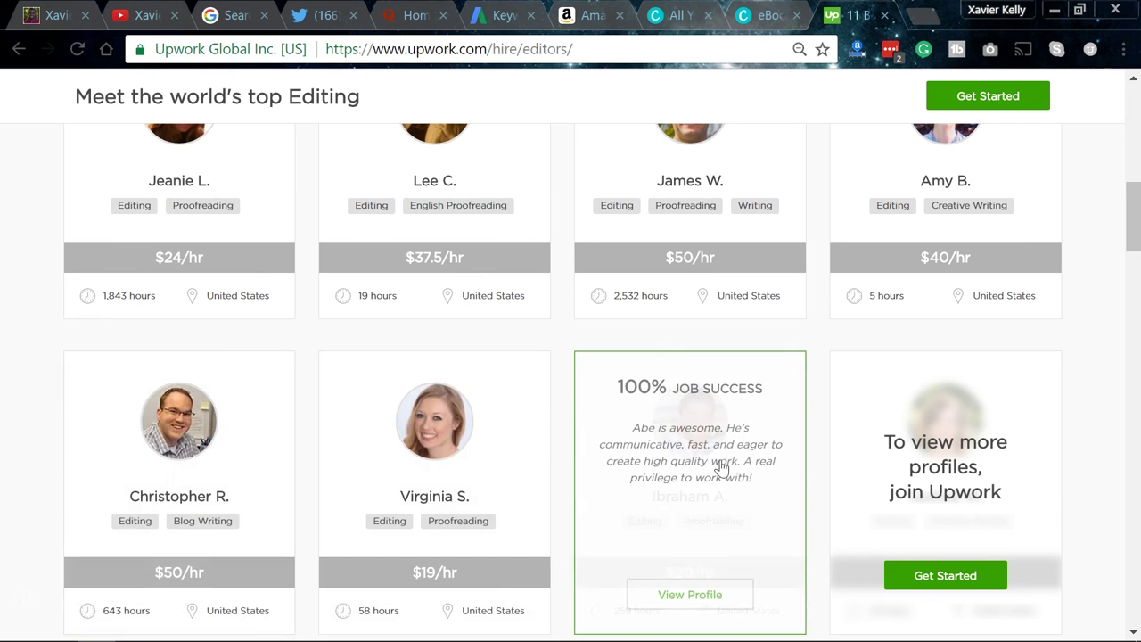
pyautogui.scroll(2, 237, 192)
pyautogui.scroll(-2, 237, 196)
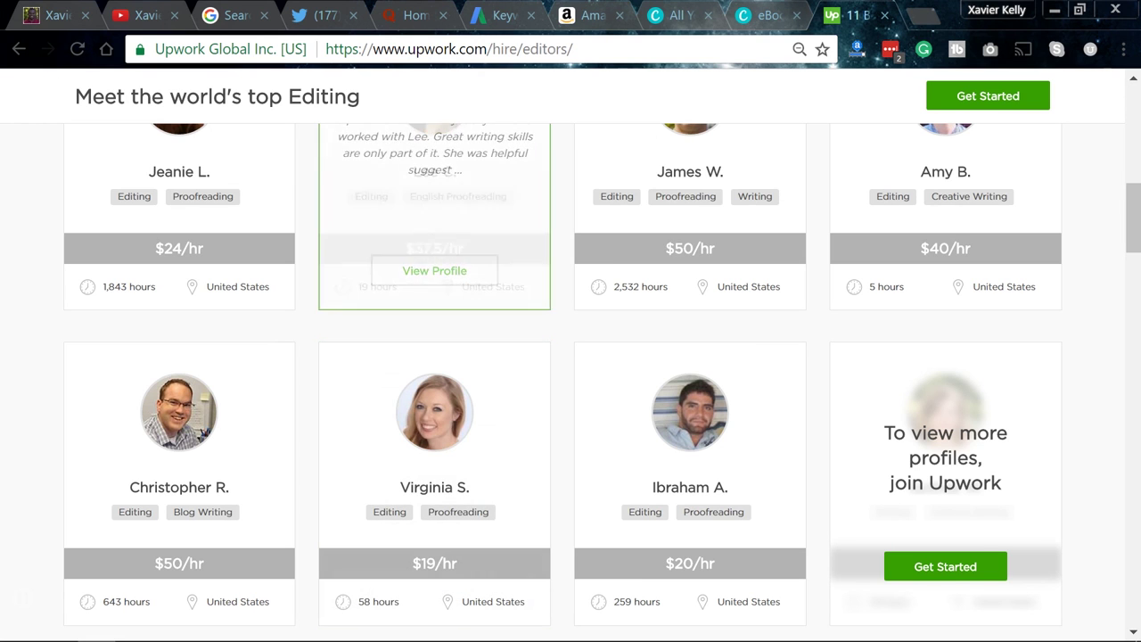
# Step: Return to the target audience ebook in Canva and examine its pages from the cover to the audience media questions
pyautogui.click(761, 11)
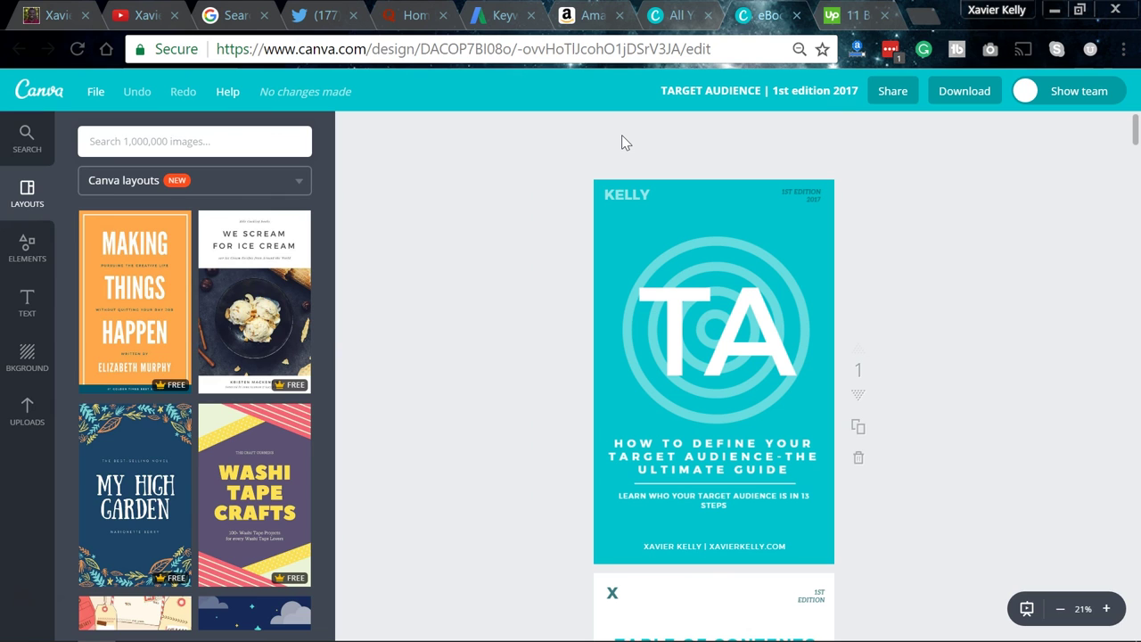
pyautogui.scroll(-15, 622, 138)
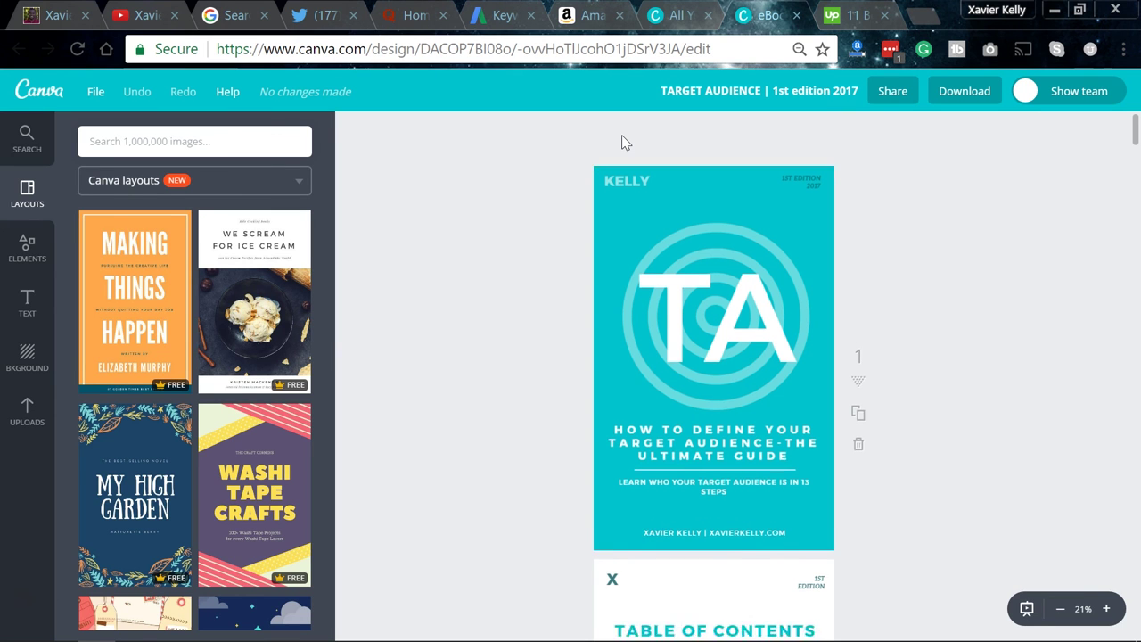
pyautogui.scroll(-20, 622, 138)
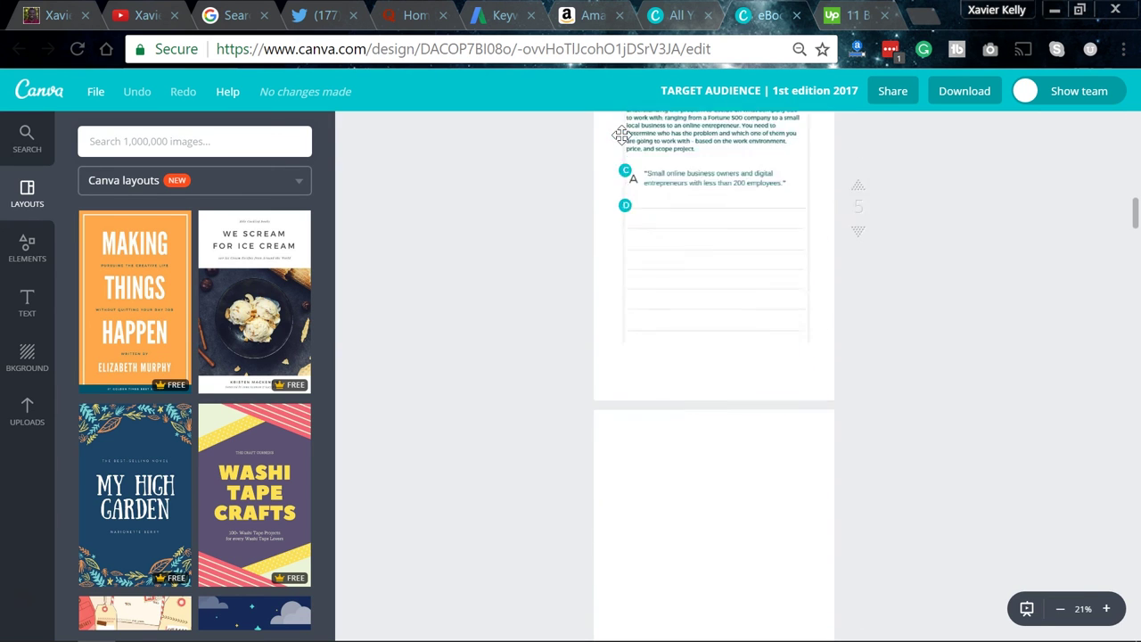
pyautogui.scroll(-15, 622, 142)
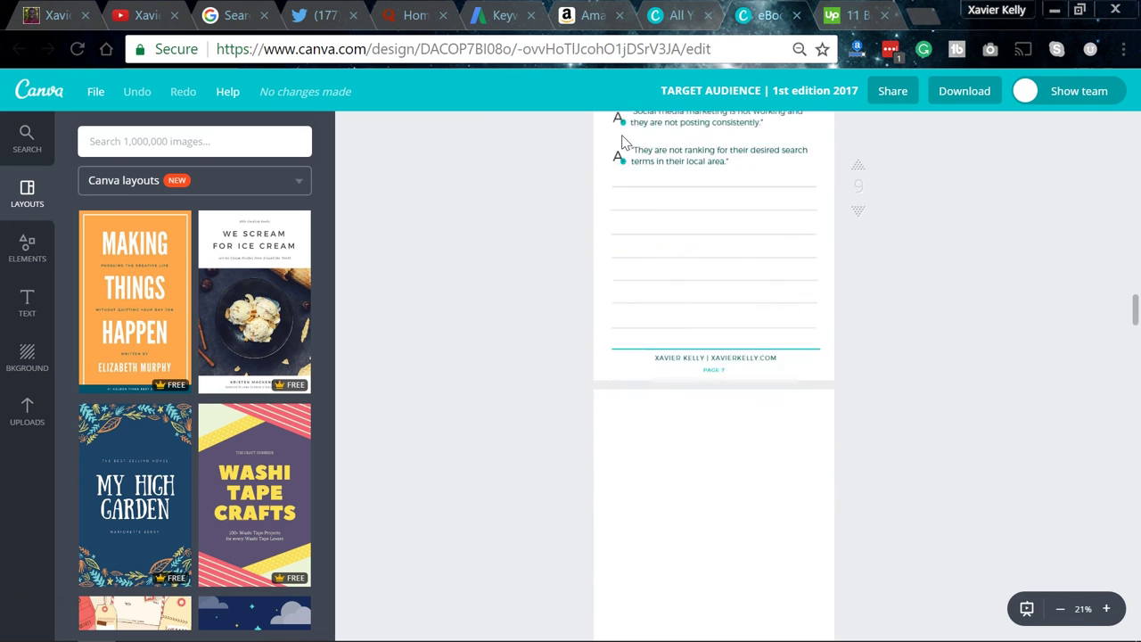
pyautogui.scroll(-2, 623, 142)
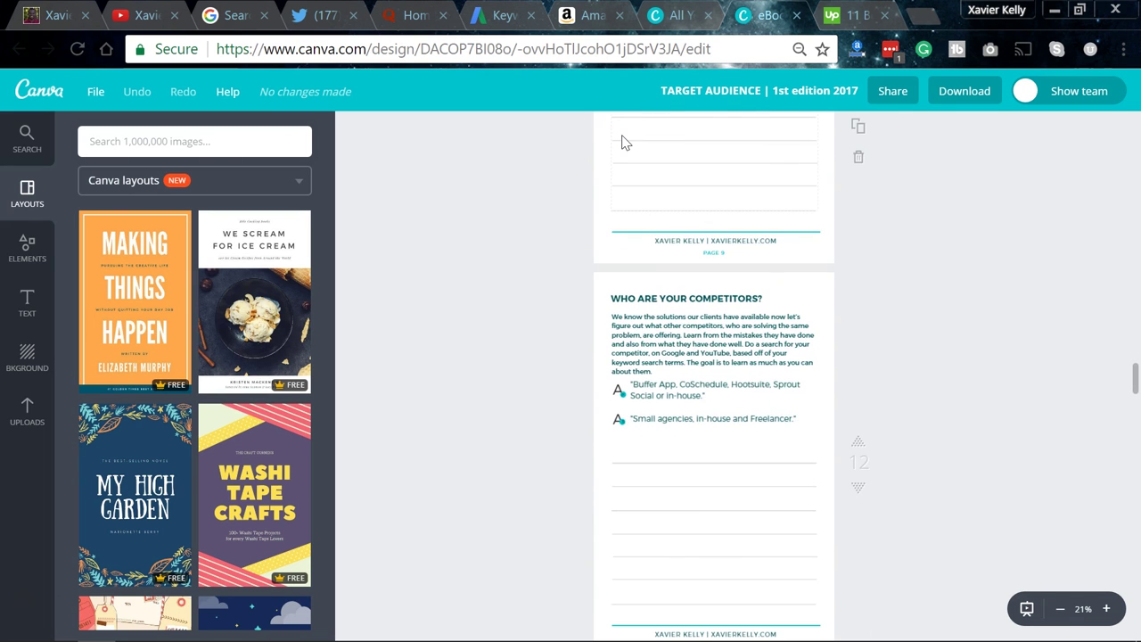
pyautogui.scroll(-2, 622, 143)
pyautogui.scroll(-5, 624, 143)
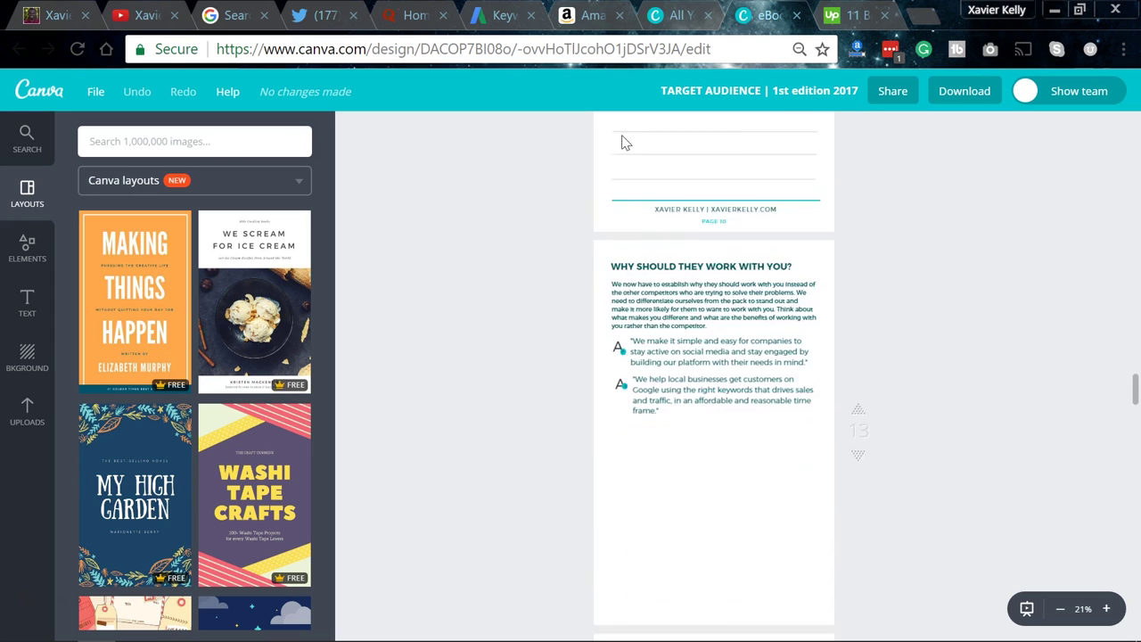
pyautogui.scroll(-2, 623, 142)
pyautogui.scroll(-6, 623, 143)
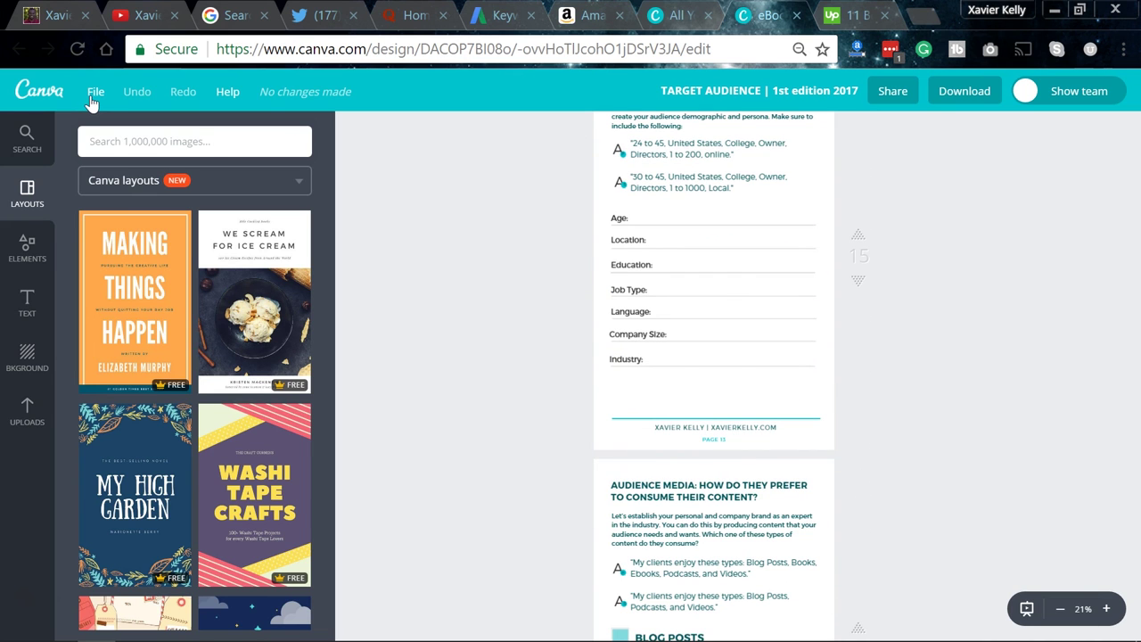
# Step: Return to the design overview and create a new eBook design from the Blogging & eBooks types
pyautogui.click(680, 15)
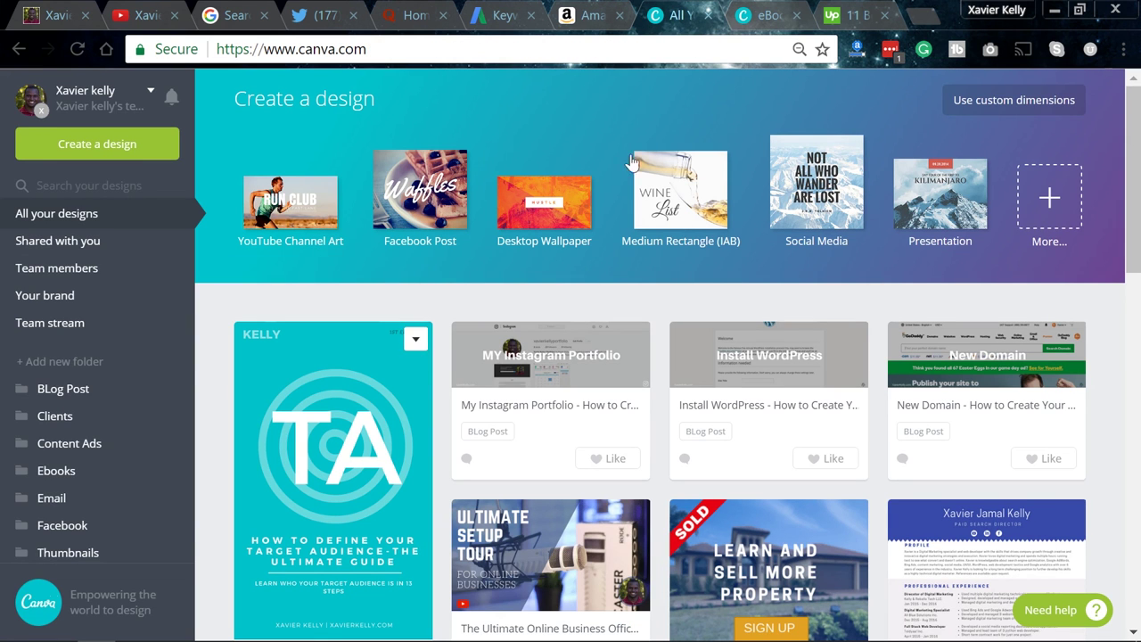
pyautogui.click(1037, 210)
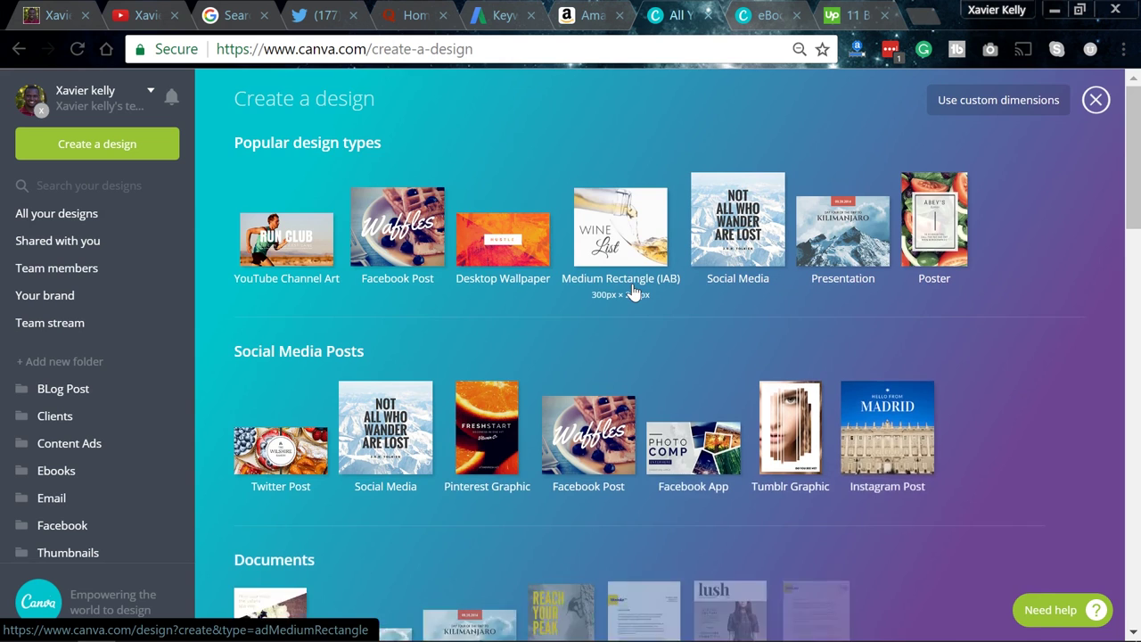
pyautogui.scroll(-3, 632, 286)
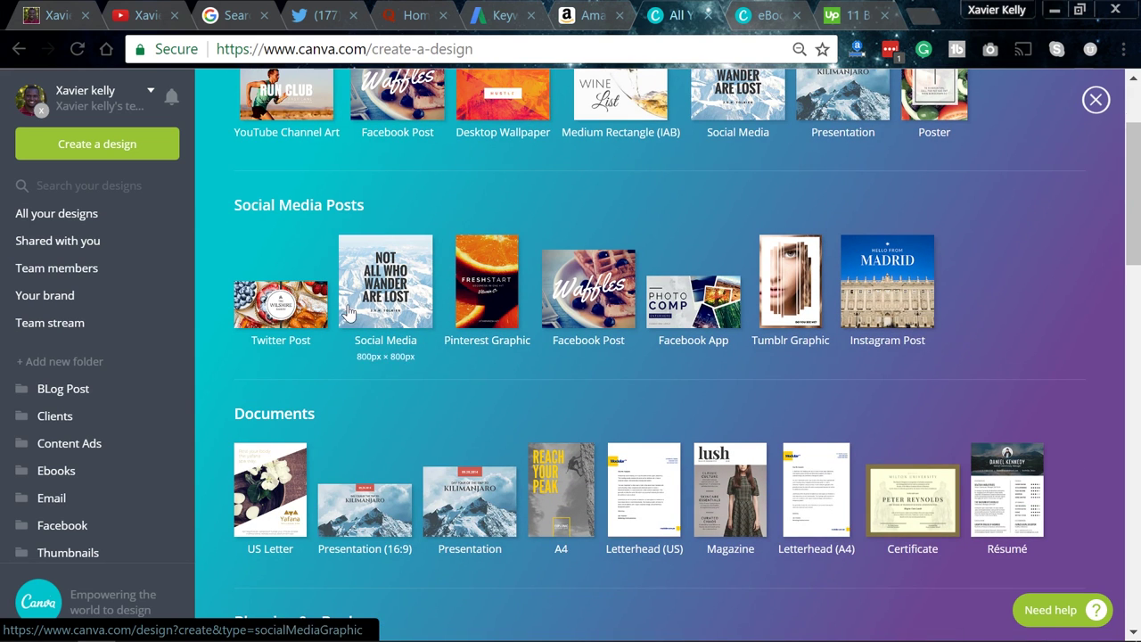
pyautogui.scroll(-5, 427, 311)
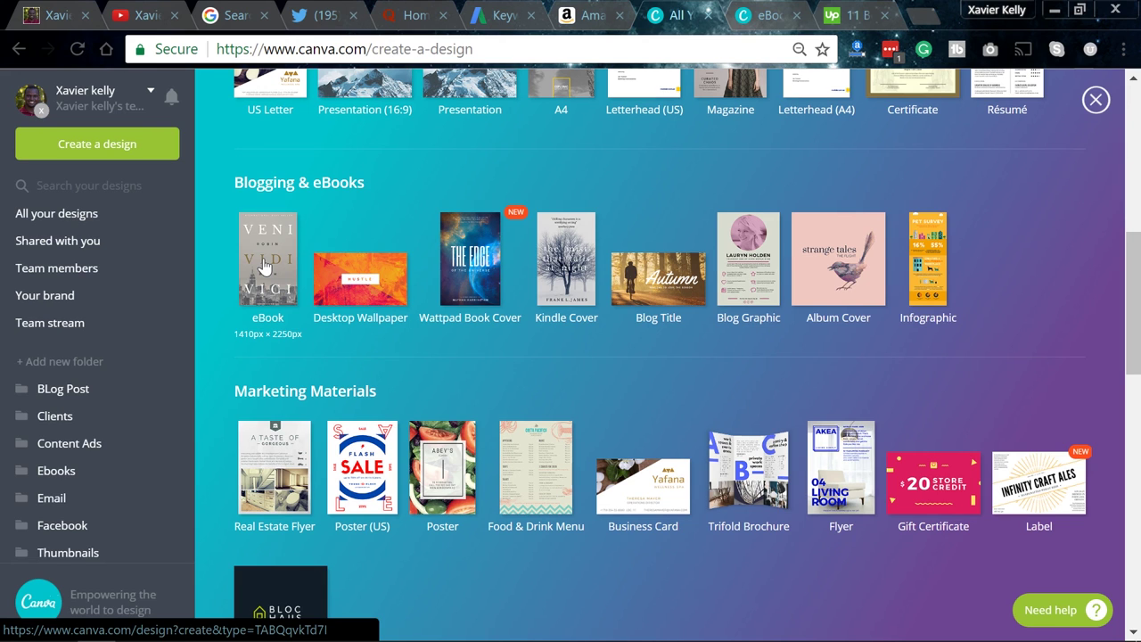
pyautogui.click(265, 264)
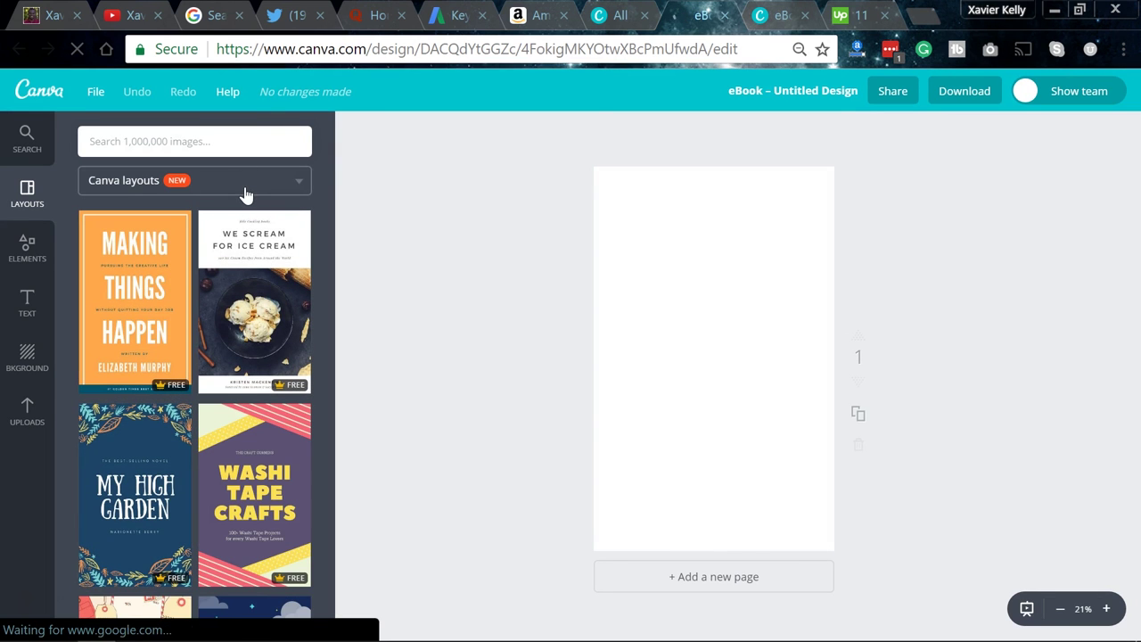
# Step: Apply the "We Scream for Ice Cream" layout to the blank page and browse the other ebook layouts
pyautogui.scroll(-1, 266, 268)
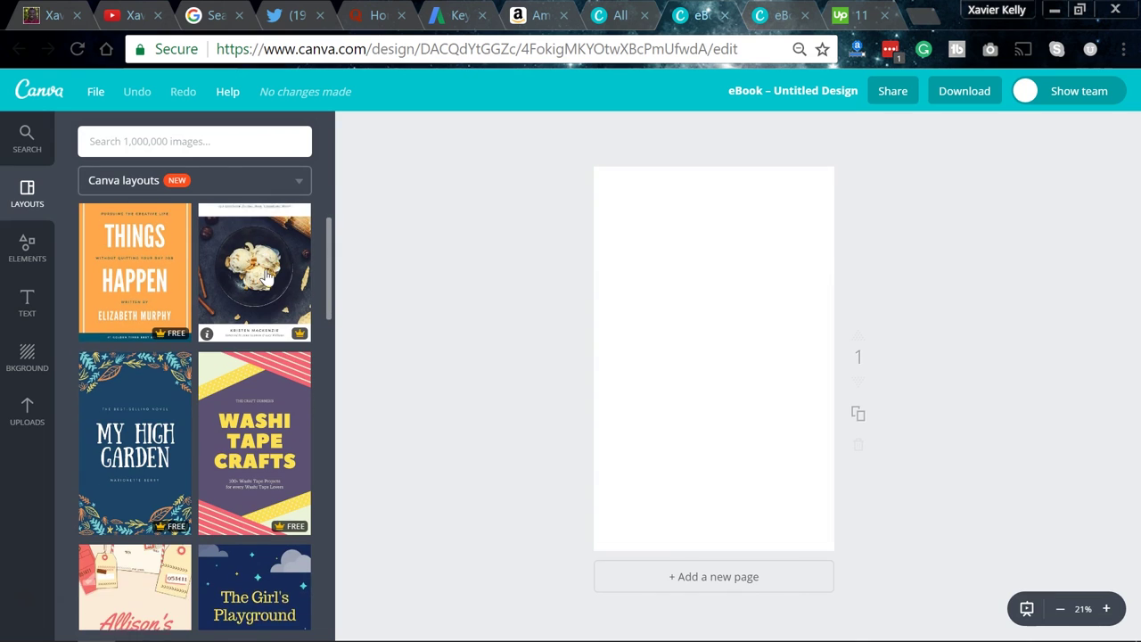
pyautogui.scroll(1, 267, 278)
pyautogui.click(267, 279)
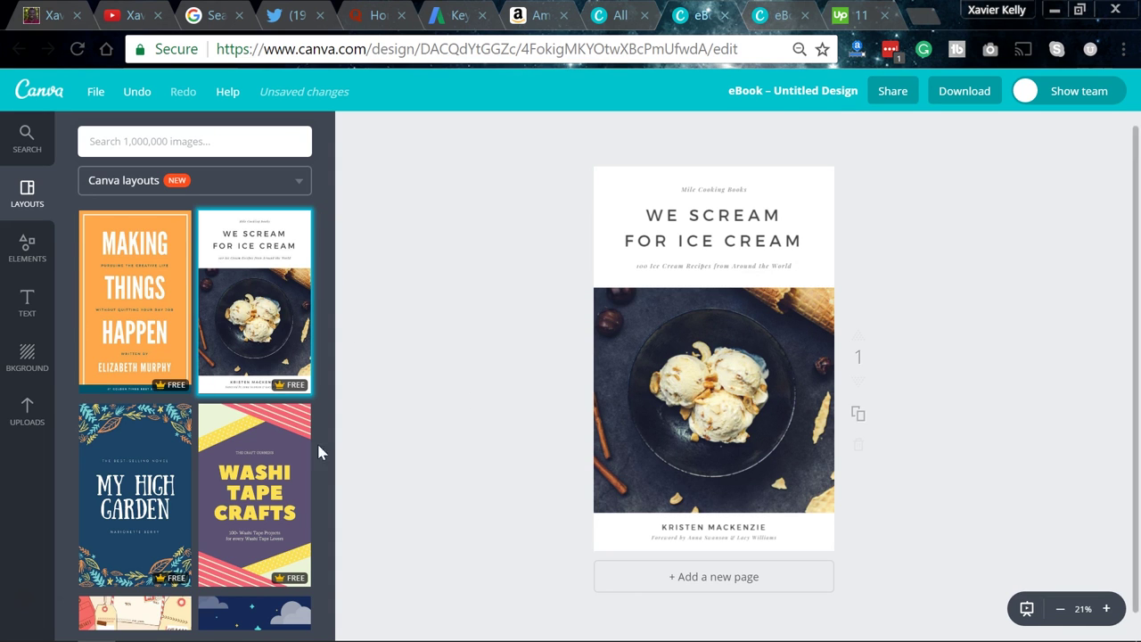
pyautogui.scroll(-8, 318, 450)
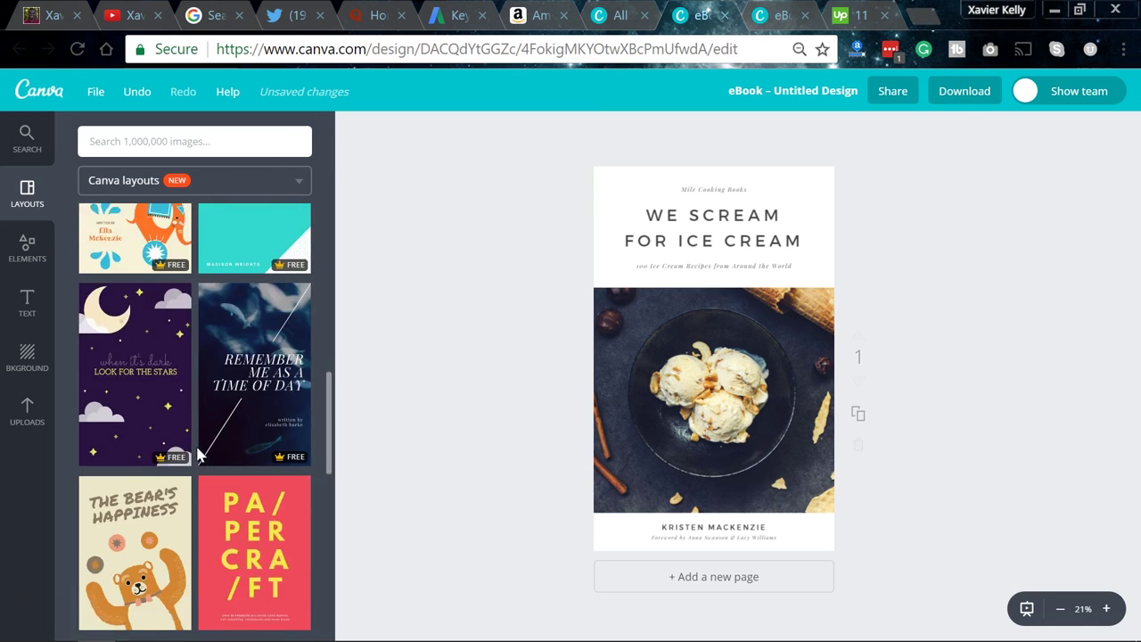
pyautogui.scroll(-3, 196, 455)
pyautogui.click(655, 240)
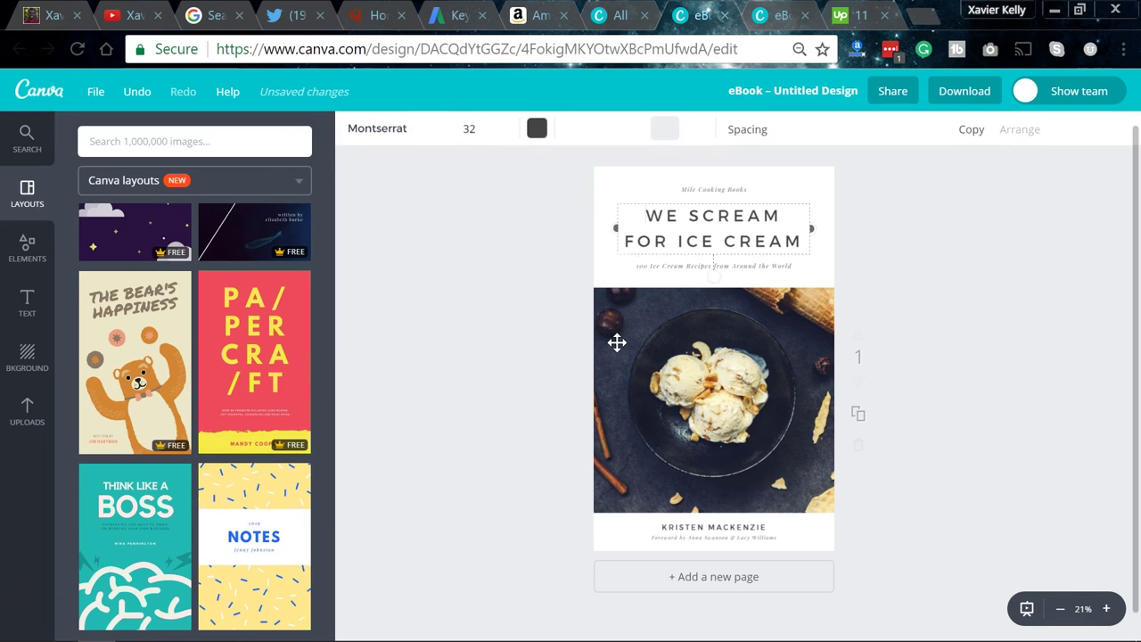
pyautogui.press('Escape')
pyautogui.click(615, 341)
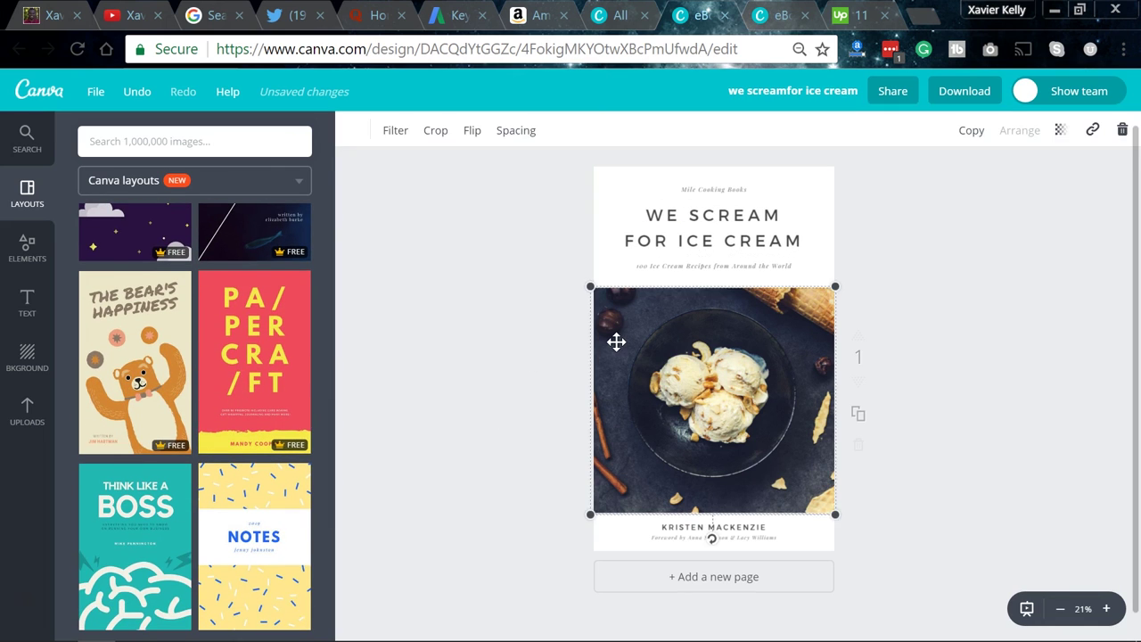
pyautogui.doubleClick(616, 341)
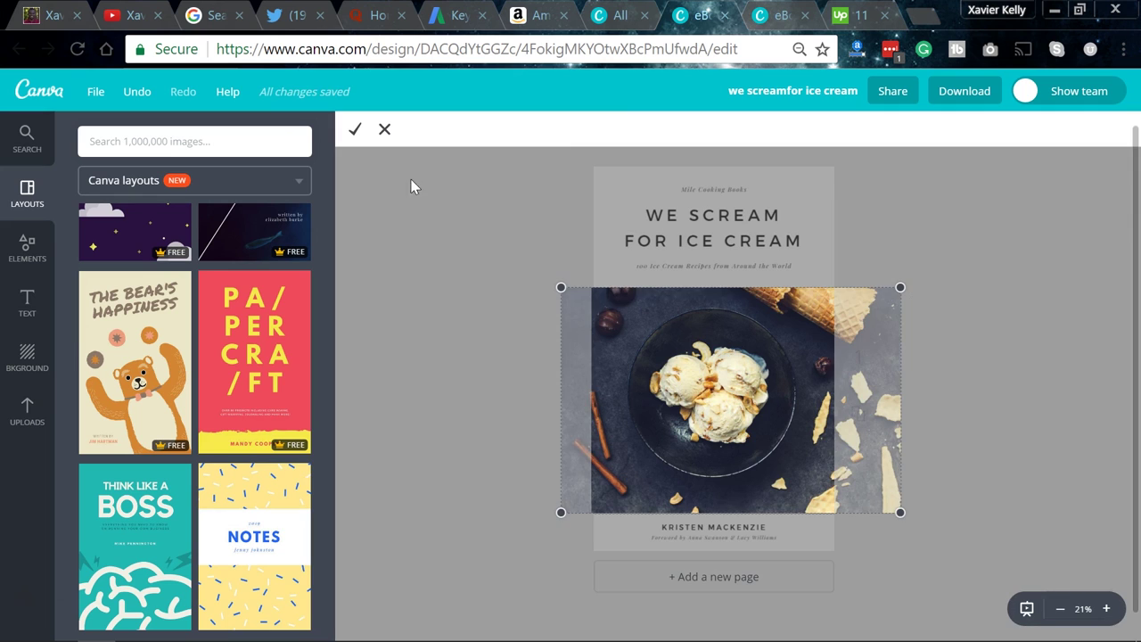
pyautogui.click(387, 133)
# Step: Set the blur of the ice cream photo on the cover to +19 in the advanced filter options
pyautogui.click(403, 131)
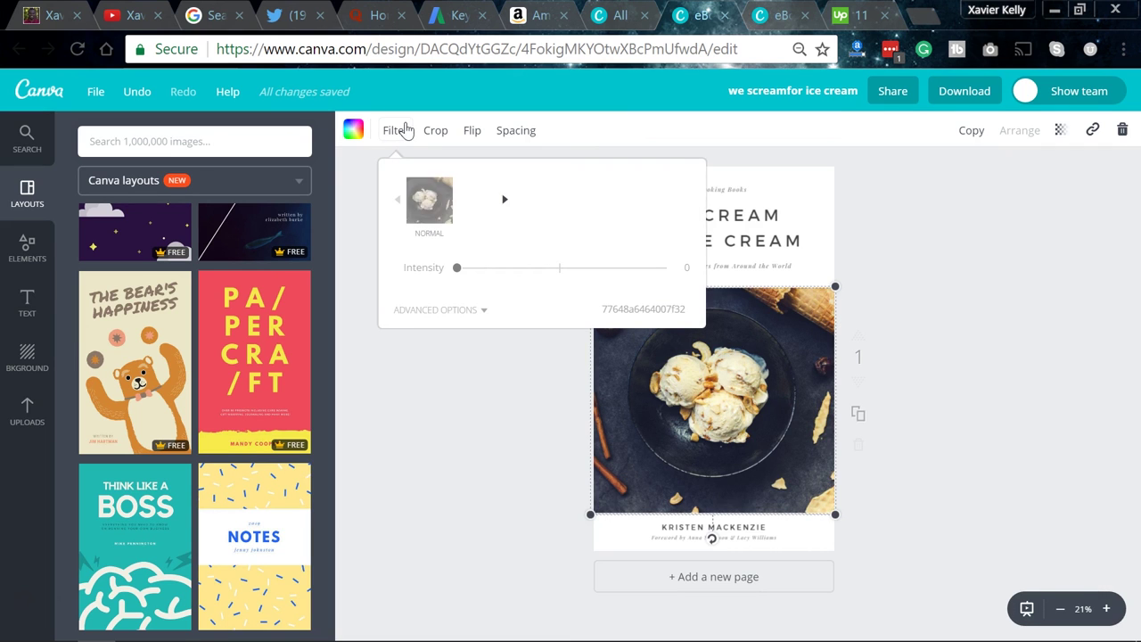
pyautogui.click(436, 309)
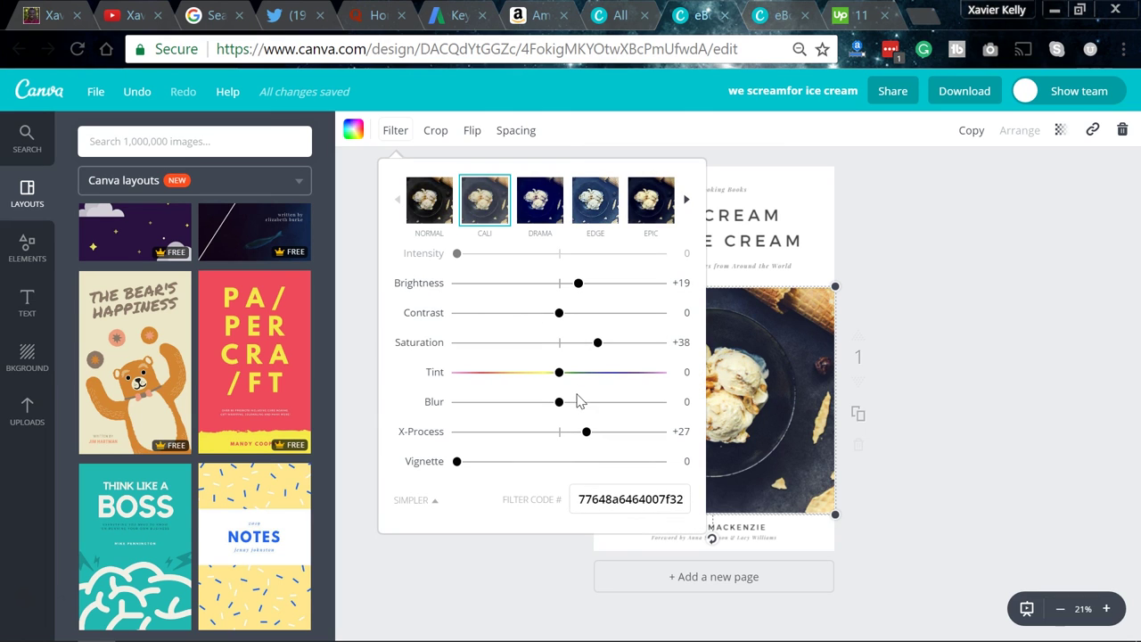
pyautogui.moveTo(561, 406); pyautogui.dragTo(580, 408)
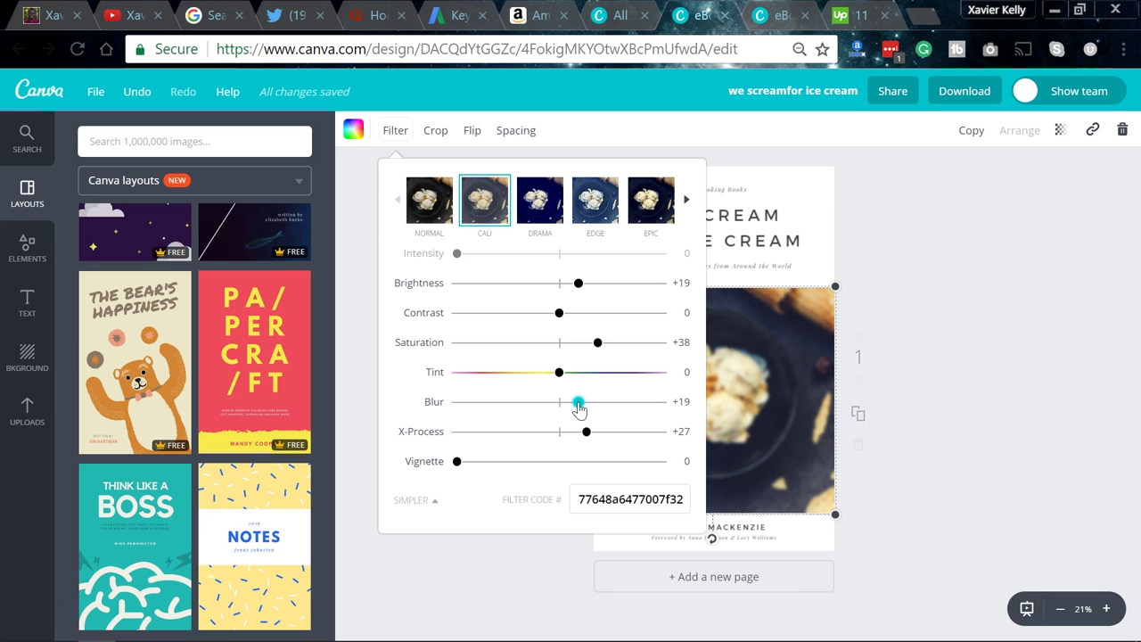
pyautogui.click(926, 387)
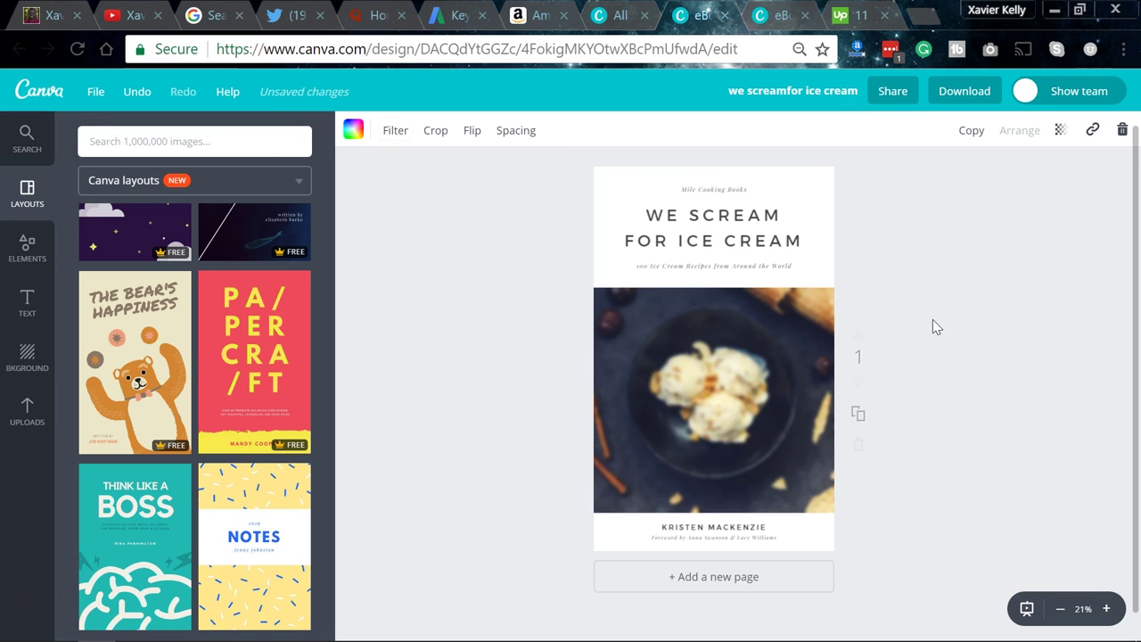
# Step: Reset the ice cream photo's blur to 0 in its advanced filter options
pyautogui.click(820, 335)
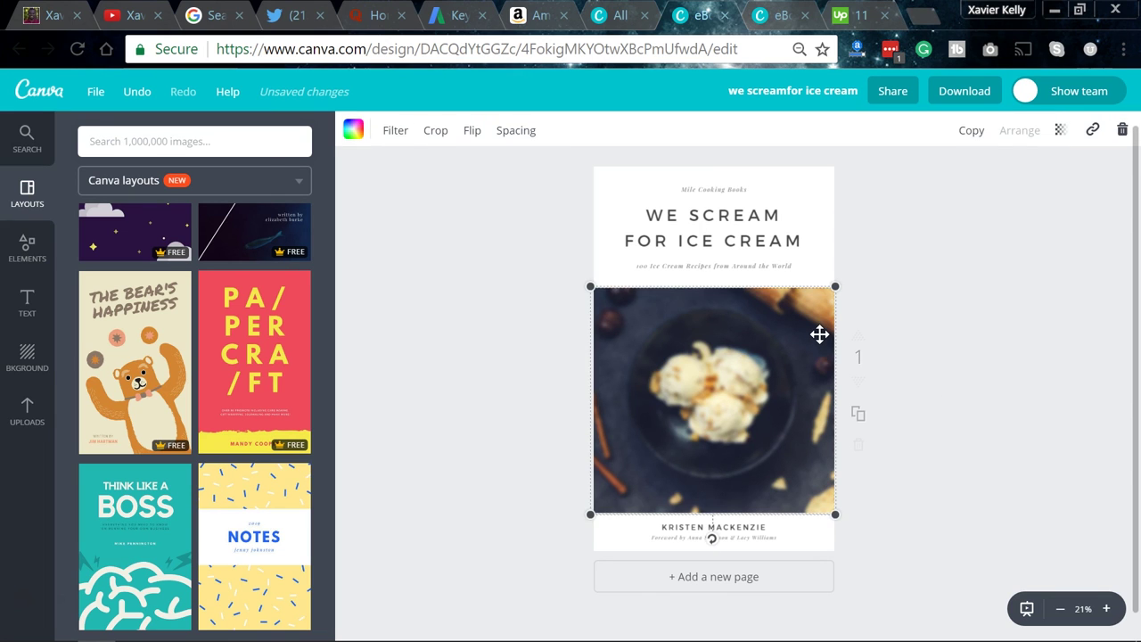
pyautogui.click(392, 131)
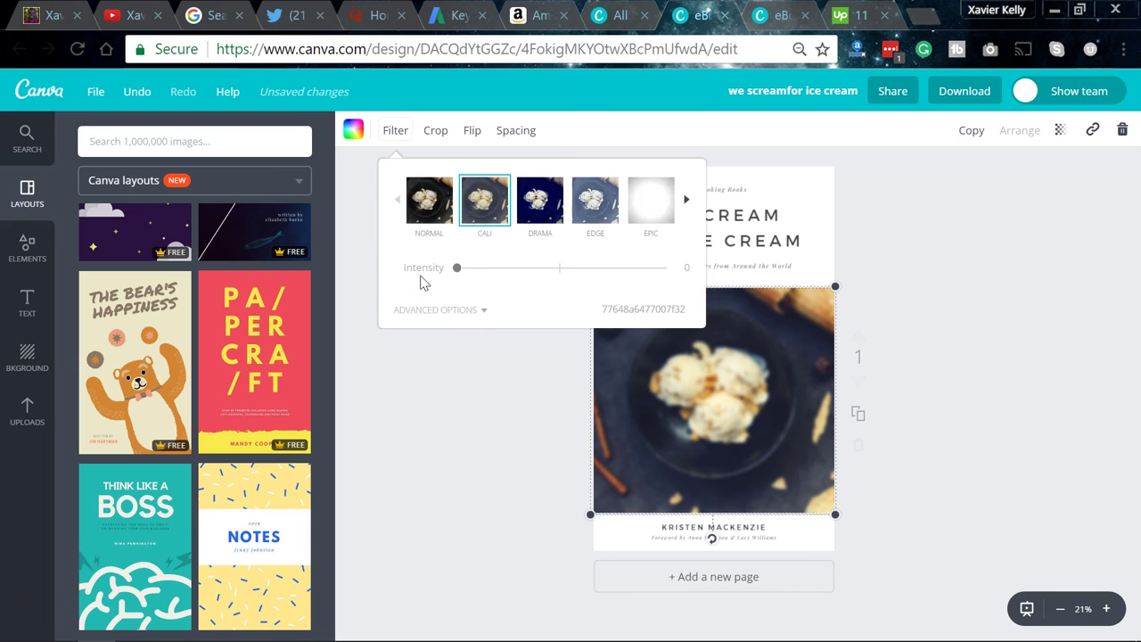
pyautogui.click(435, 310)
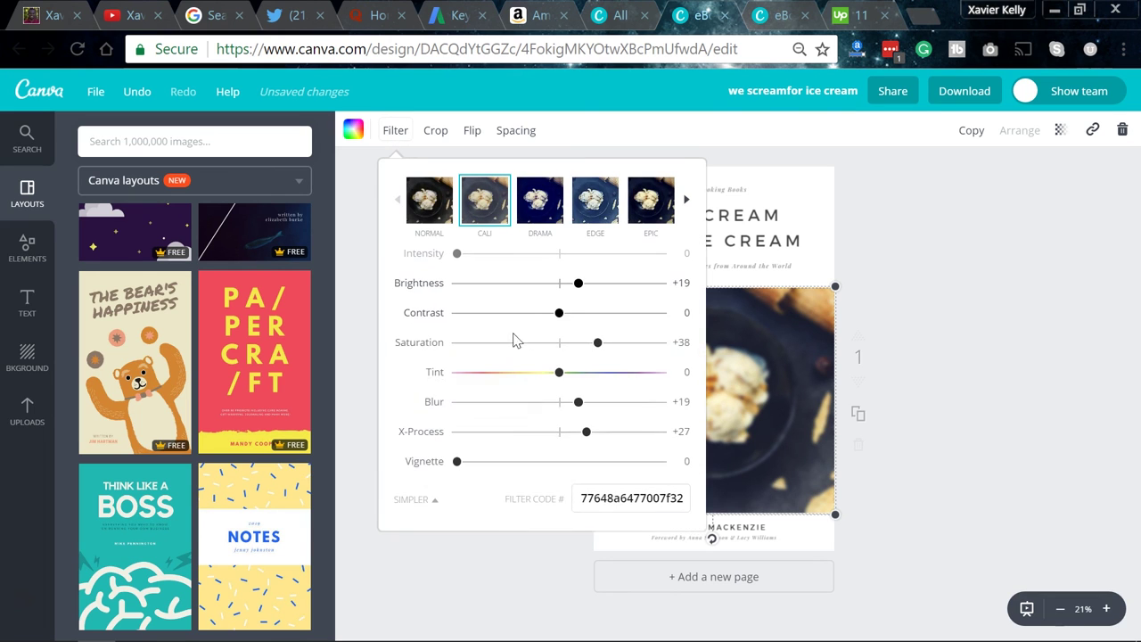
pyautogui.moveTo(577, 405); pyautogui.dragTo(563, 406)
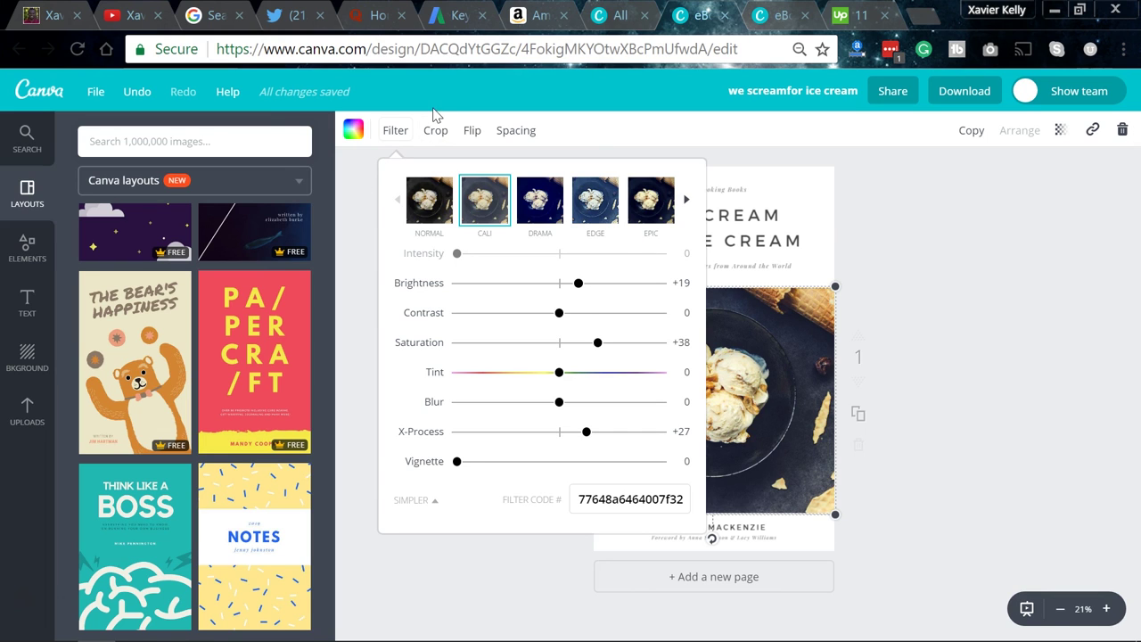
pyautogui.click(393, 130)
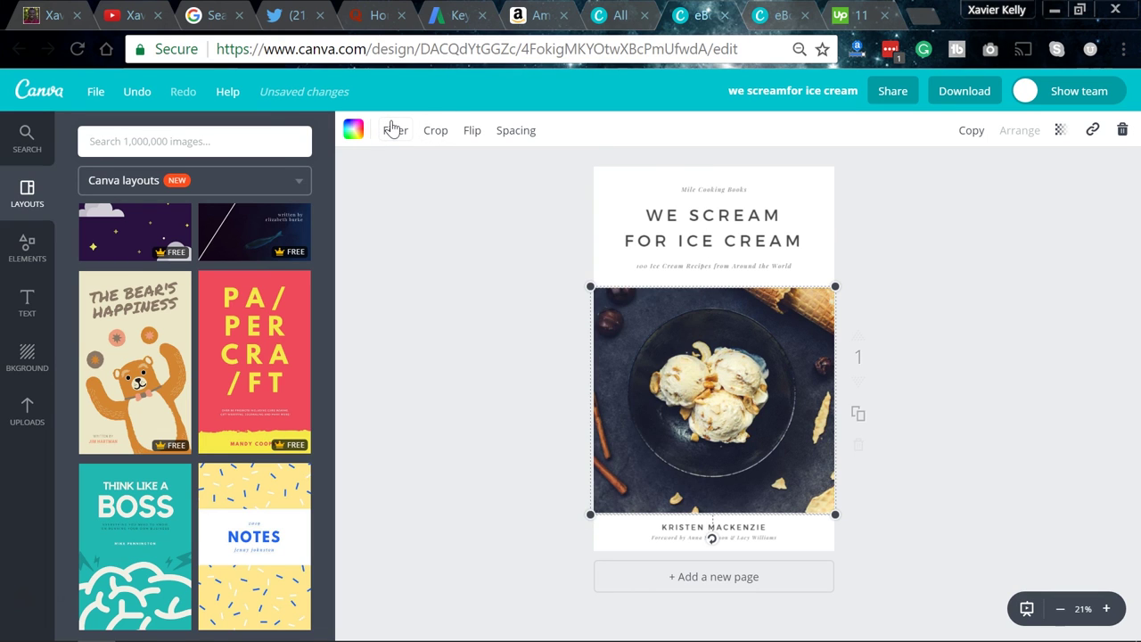
pyautogui.click(499, 205)
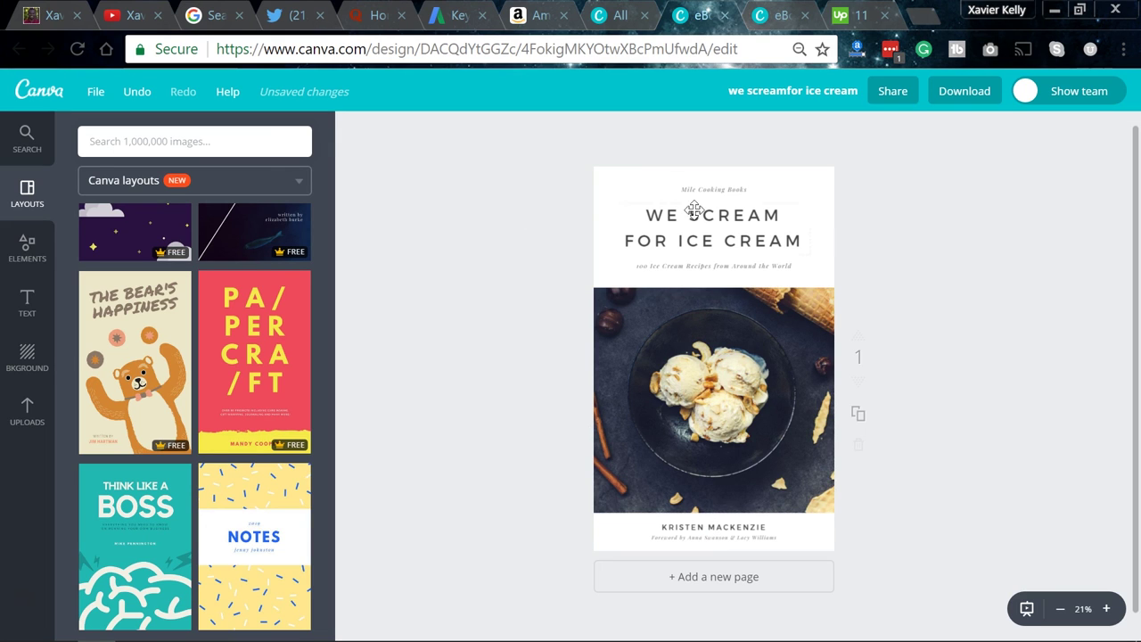
# Step: Duplicate the cover page and delete the ice cream photo together with its empty frame from page 2
pyautogui.click(867, 417)
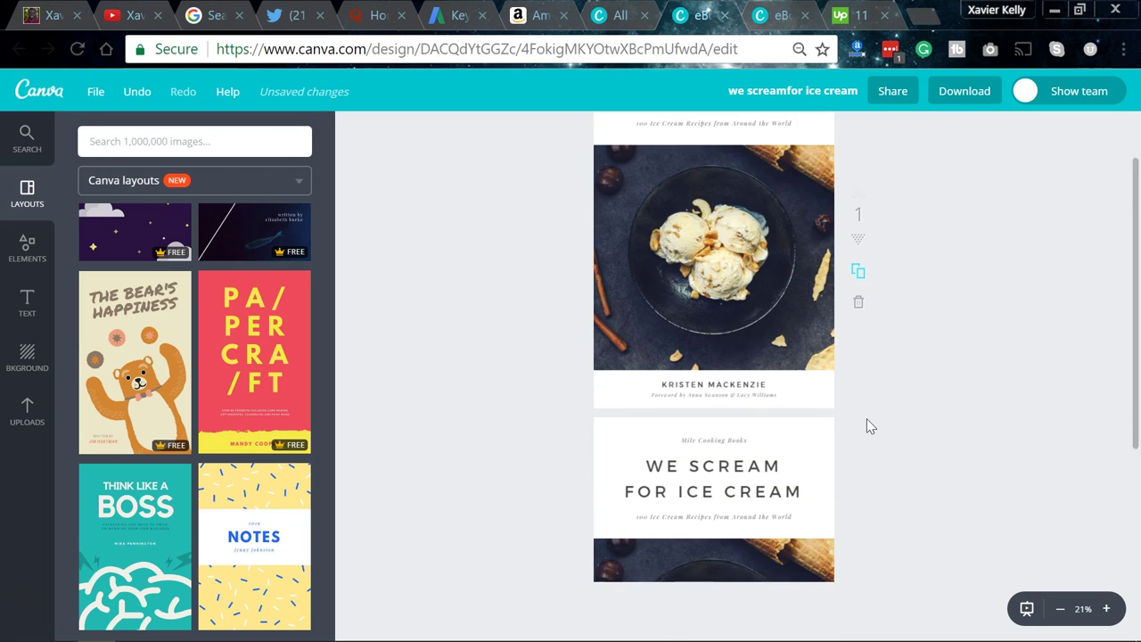
pyautogui.scroll(-2, 867, 419)
pyautogui.click(756, 439)
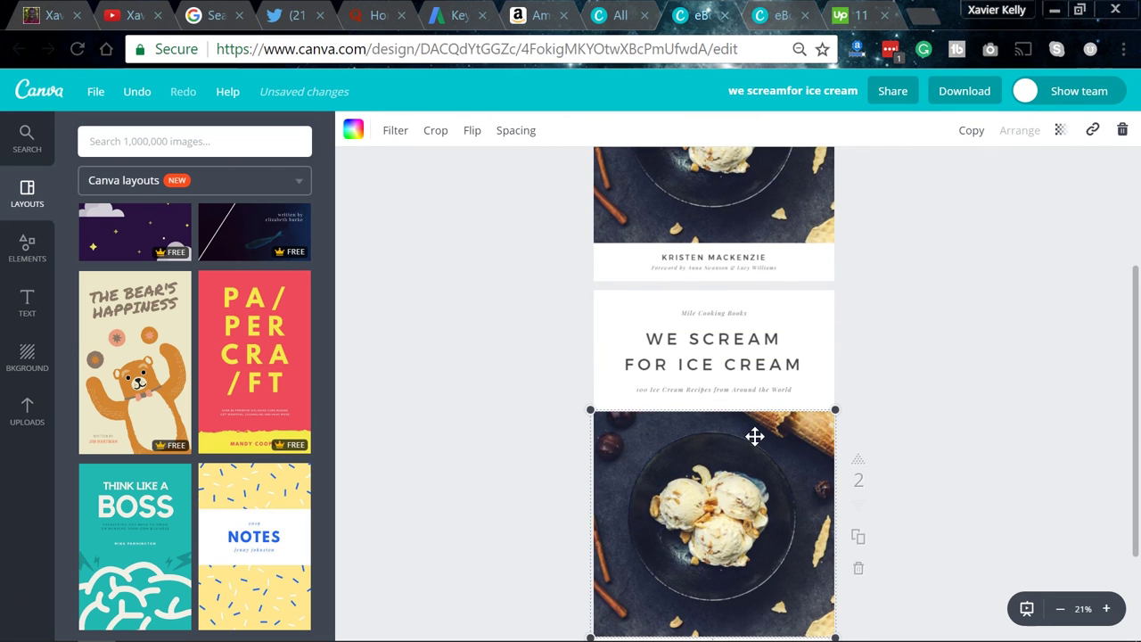
pyautogui.press('Delete')
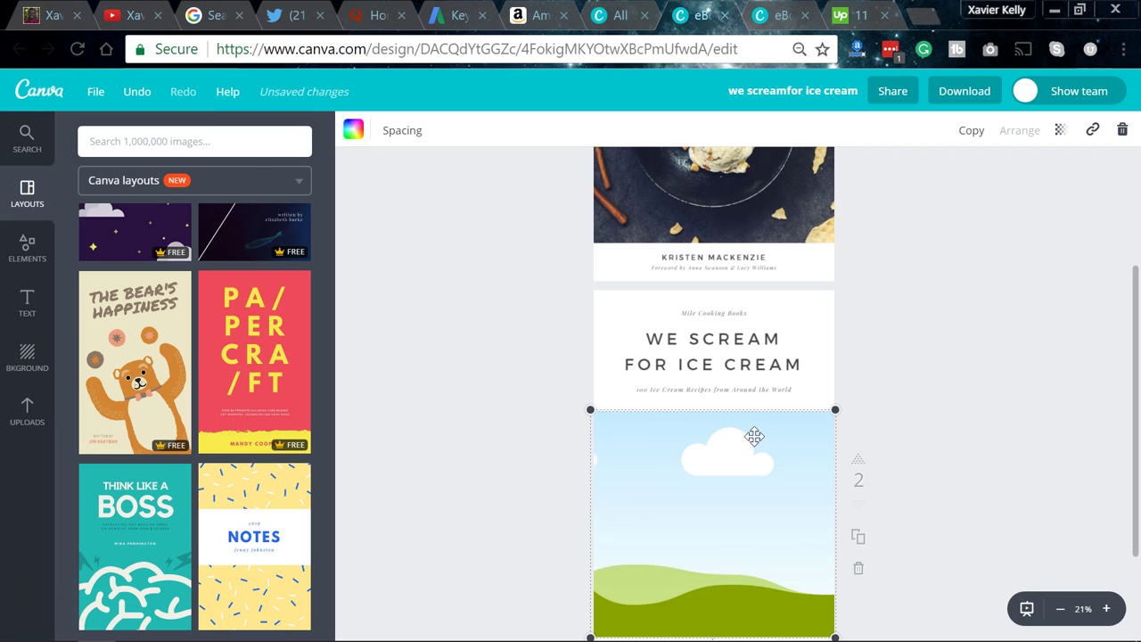
pyautogui.press('Delete')
pyautogui.scroll(-2, 757, 443)
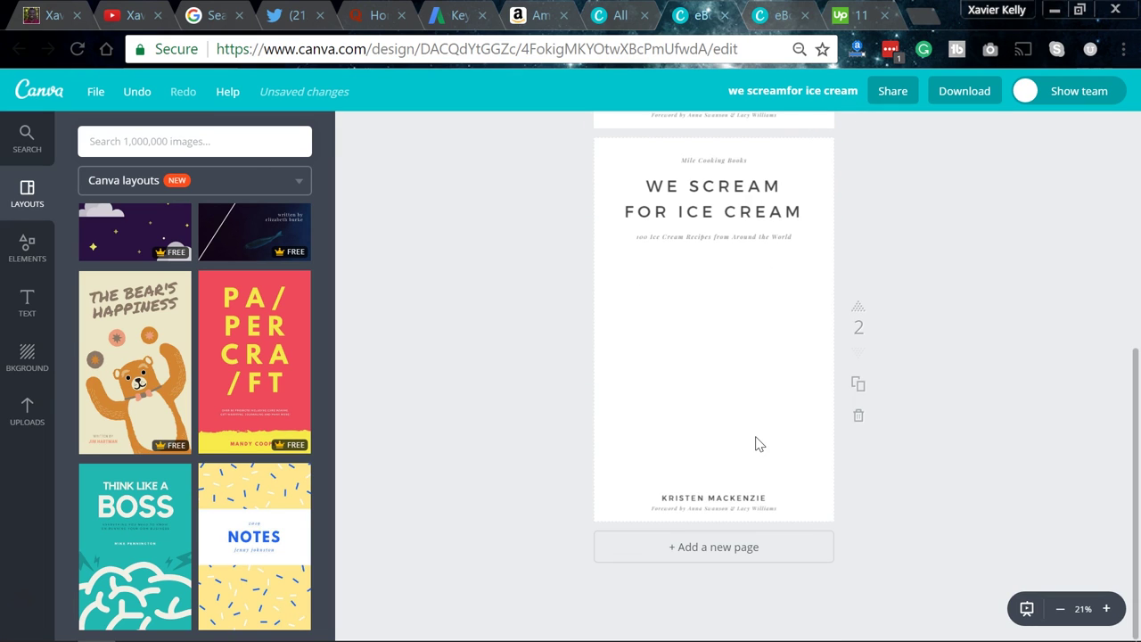
# Step: Set the font size of the "We Scream for Ice Cream" title on page 2 to 21
pyautogui.doubleClick(720, 237)
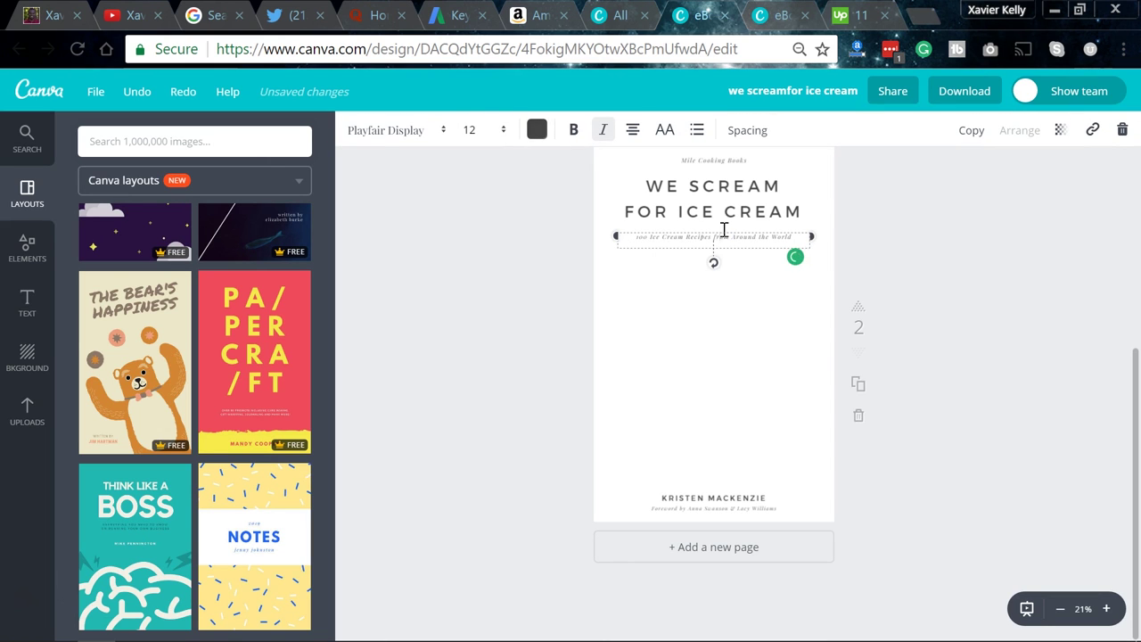
pyautogui.click(725, 186)
pyautogui.doubleClick(729, 187)
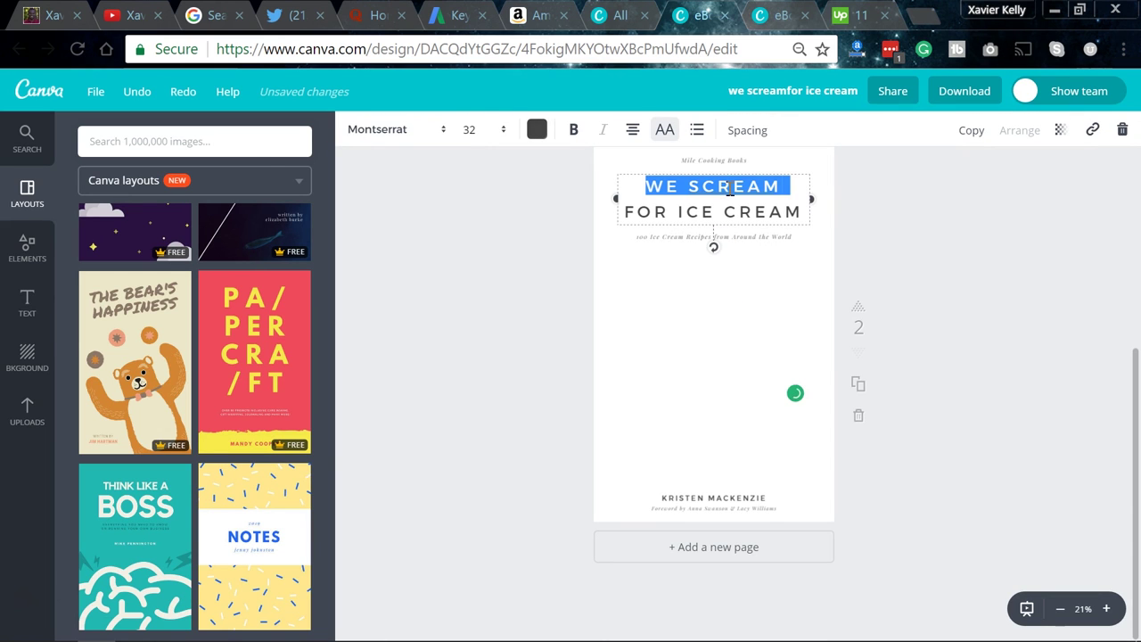
pyautogui.moveTo(807, 212); pyautogui.dragTo(626, 211)
pyautogui.scroll(5, 628, 210)
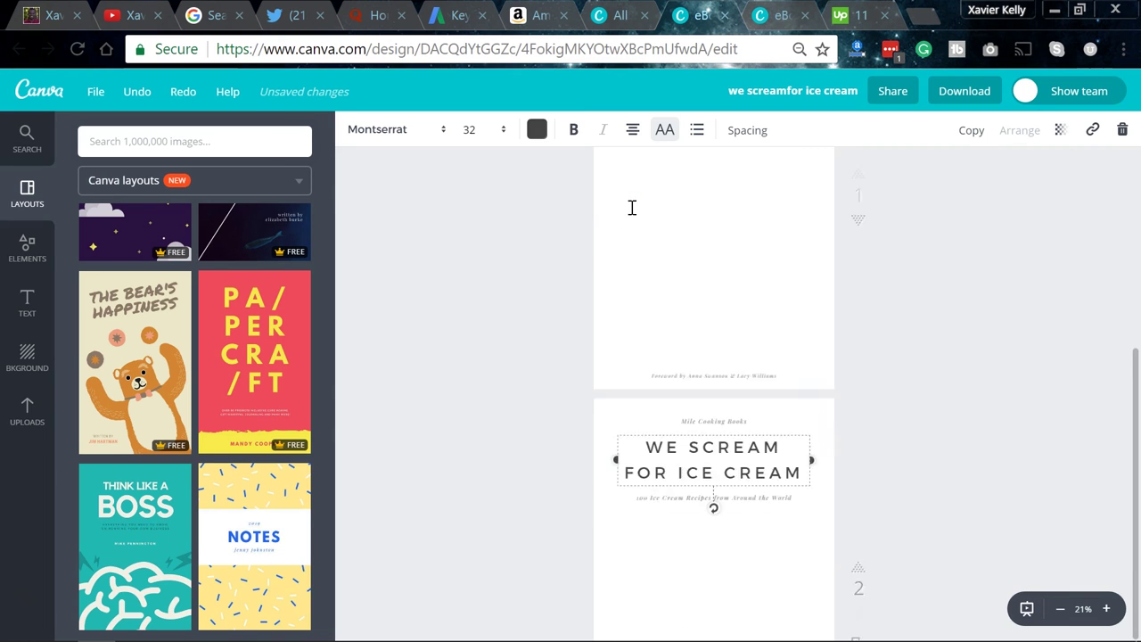
pyautogui.scroll(-3, 630, 207)
pyautogui.doubleClick(762, 465)
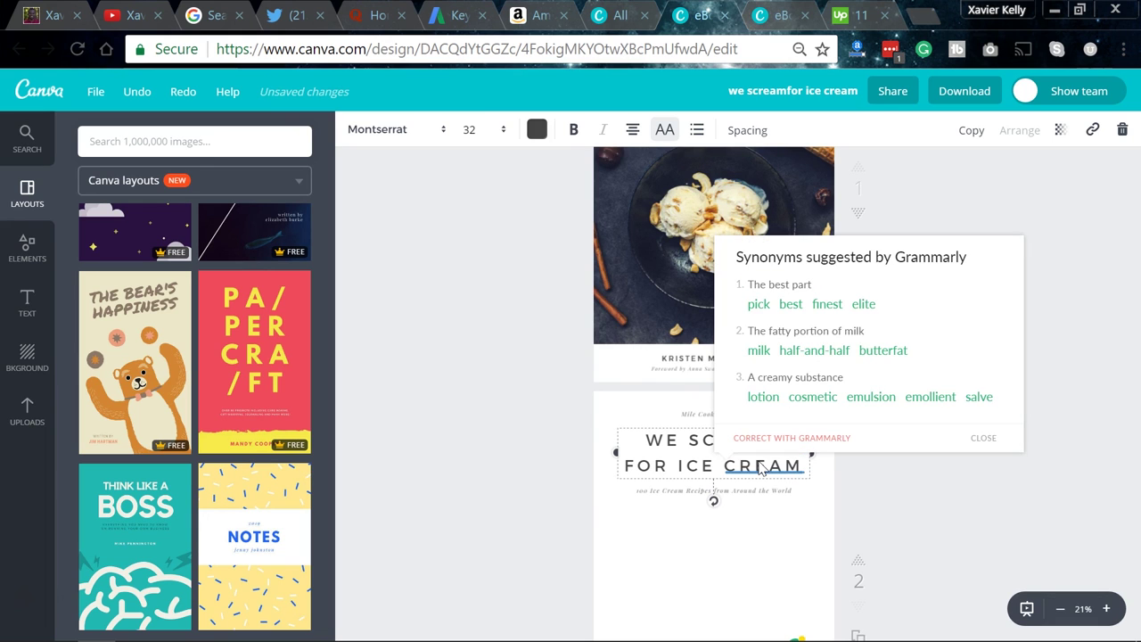
pyautogui.doubleClick(684, 464)
pyautogui.tripleClick(693, 443)
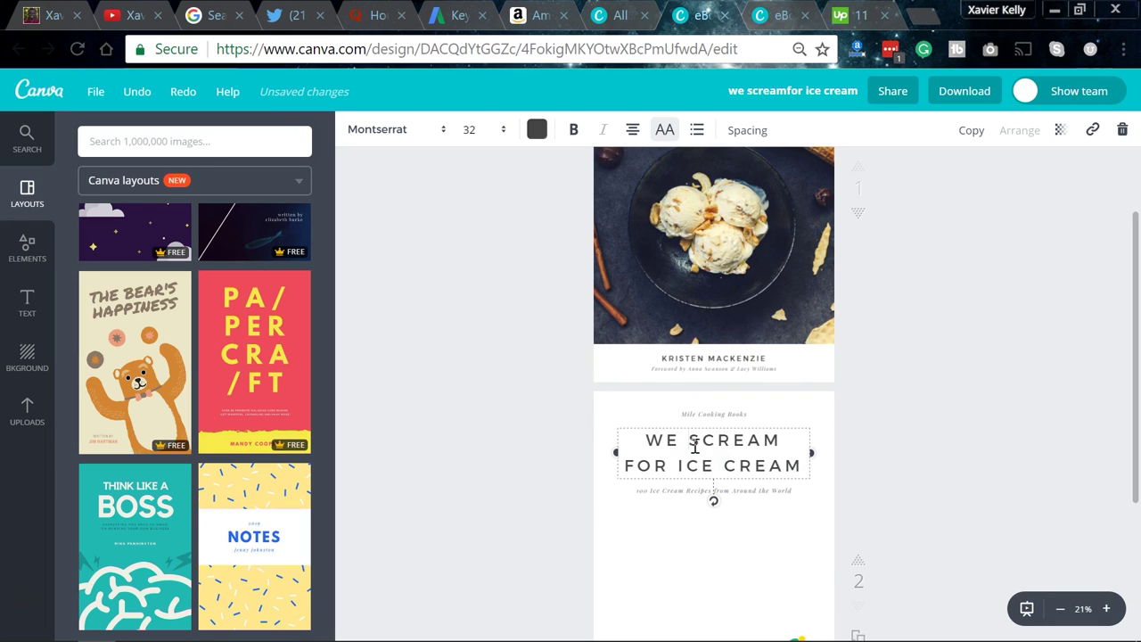
pyautogui.click(658, 446)
pyautogui.moveTo(648, 443); pyautogui.dragTo(812, 461)
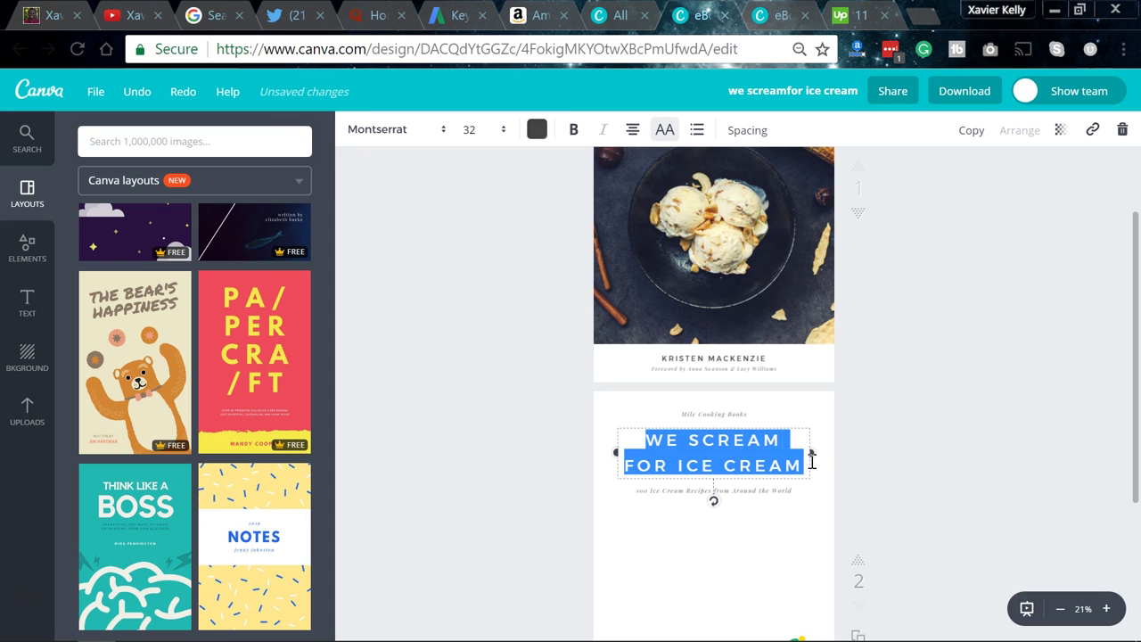
pyautogui.click(504, 134)
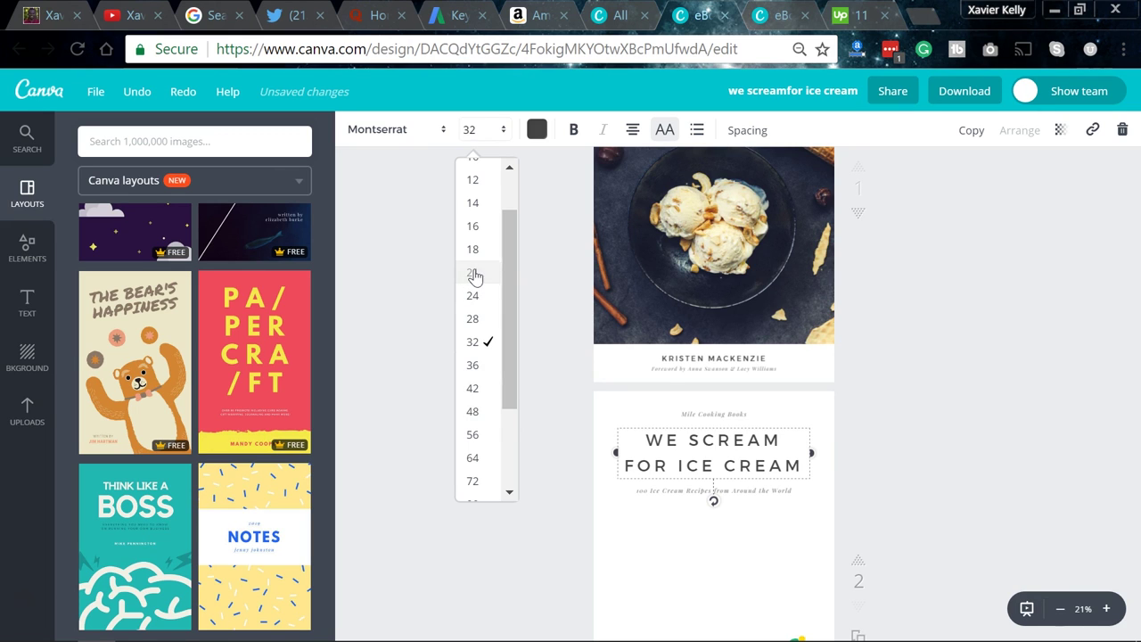
pyautogui.click(473, 274)
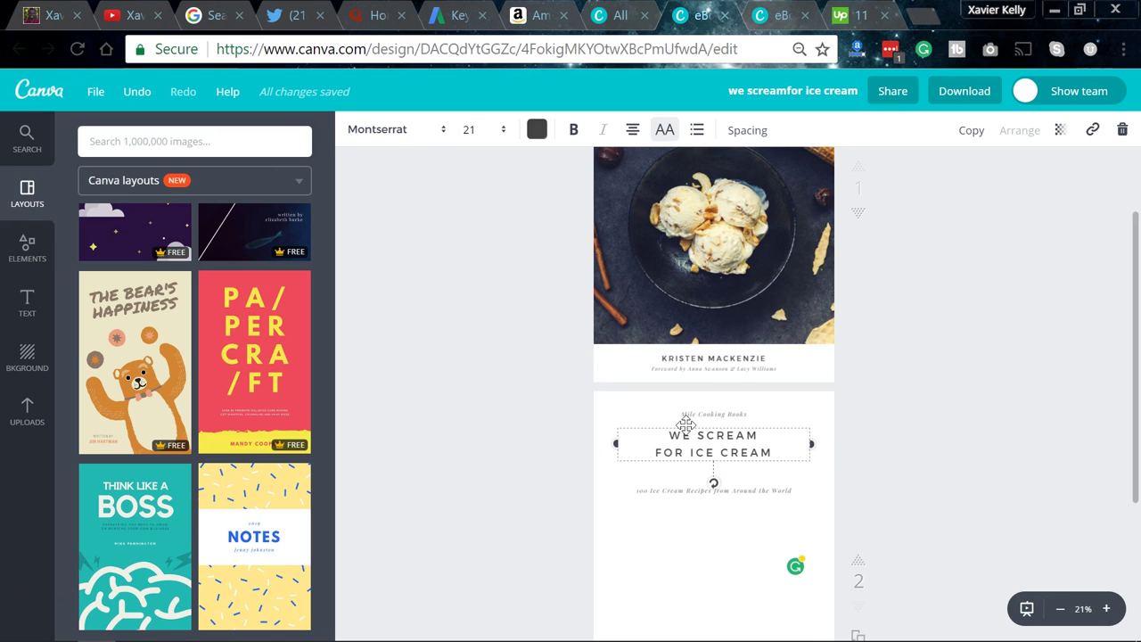
pyautogui.click(710, 511)
# Step: Clear the "Mile Cooking Books" text above the title on page 2
pyautogui.doubleClick(714, 412)
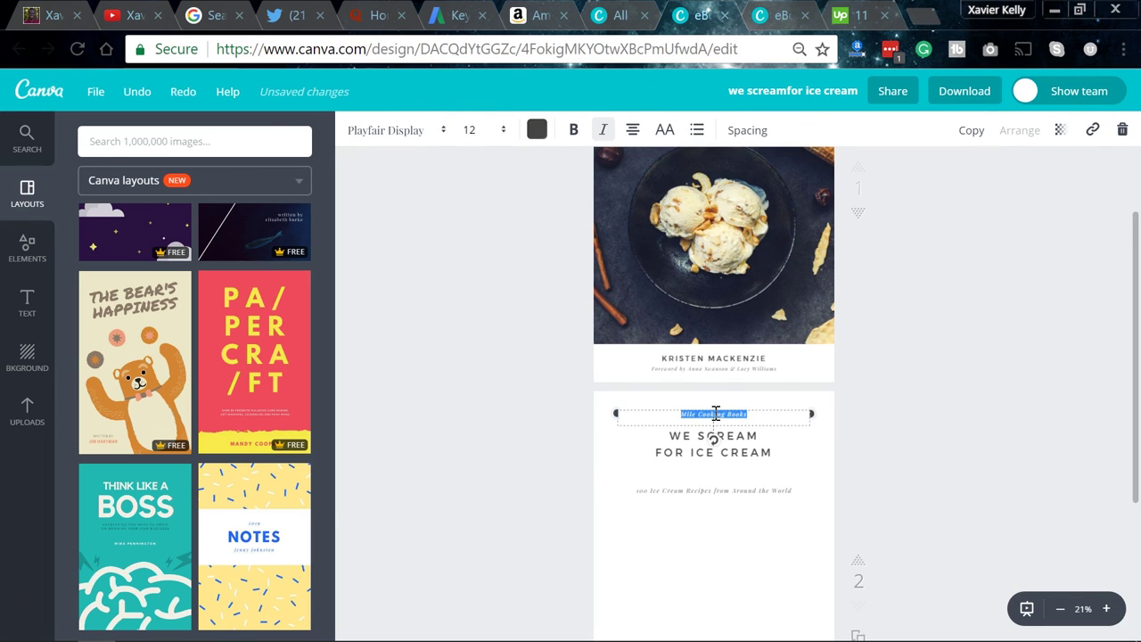
pyautogui.click(715, 413)
pyautogui.tripleClick(723, 415)
pyautogui.press('BackSpace')
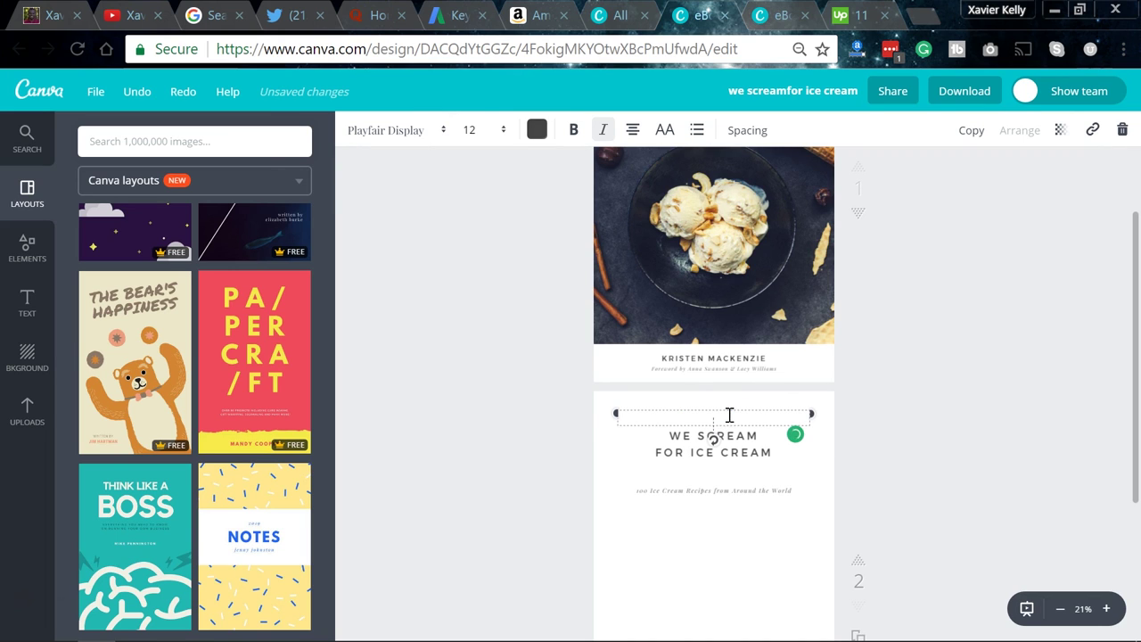
# Step: Move the "We Scream for Ice Cream" title on page 2 higher and bring the recipe subtitle up close beneath it
pyautogui.click(1106, 609)
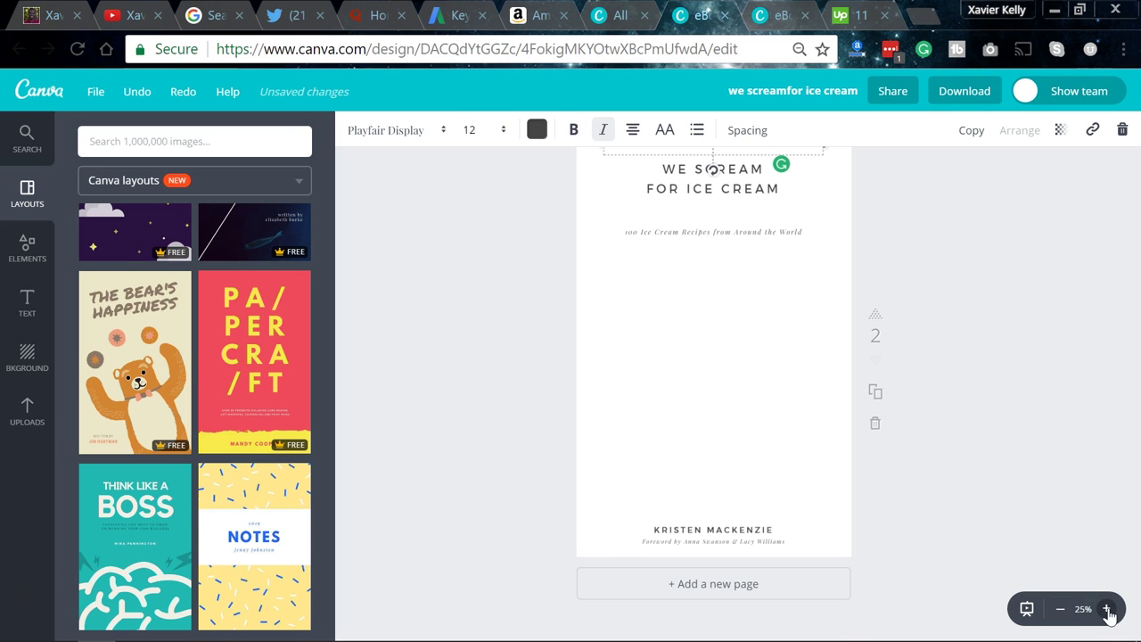
pyautogui.click(1106, 608)
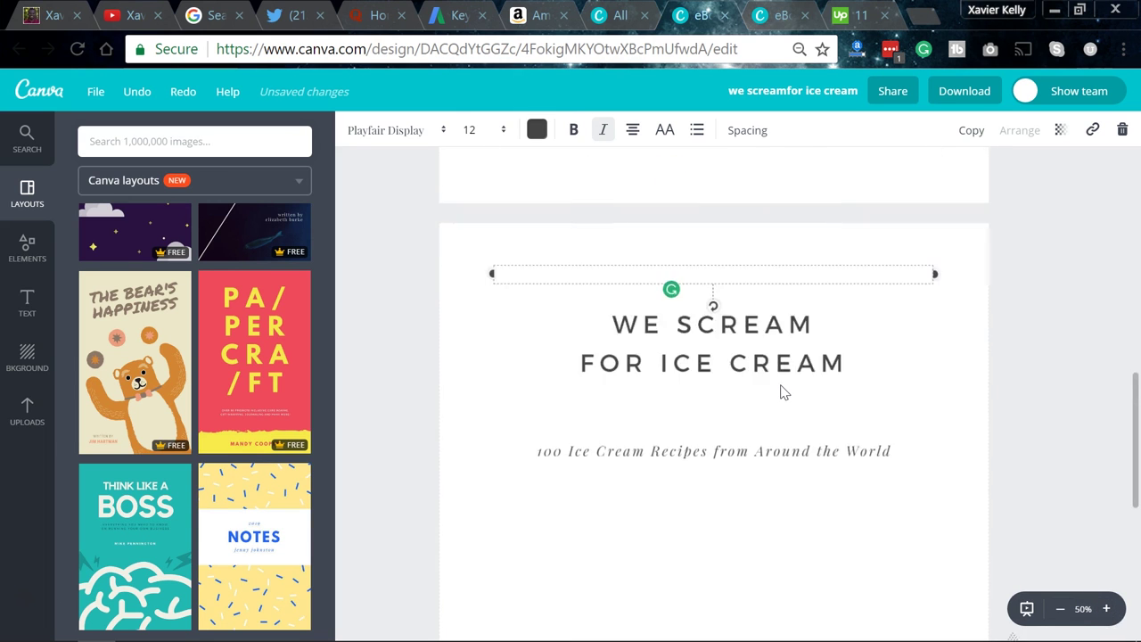
pyautogui.scroll(-1, 781, 390)
pyautogui.click(710, 418)
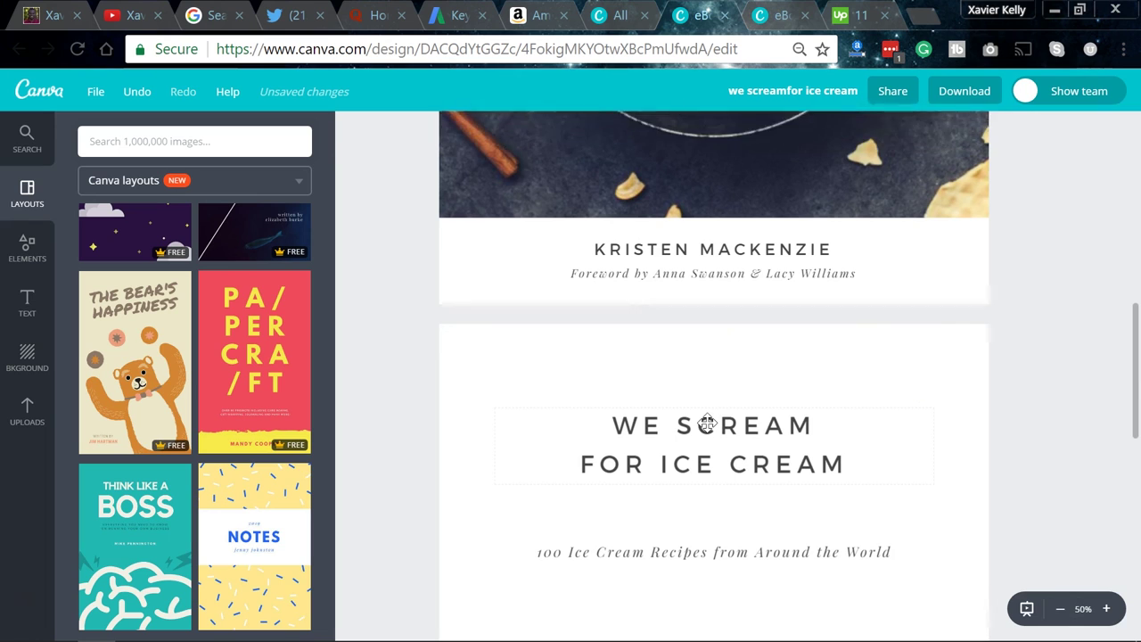
pyautogui.keyDown('shift'); pyautogui.click(708, 413); pyautogui.keyUp('shift')
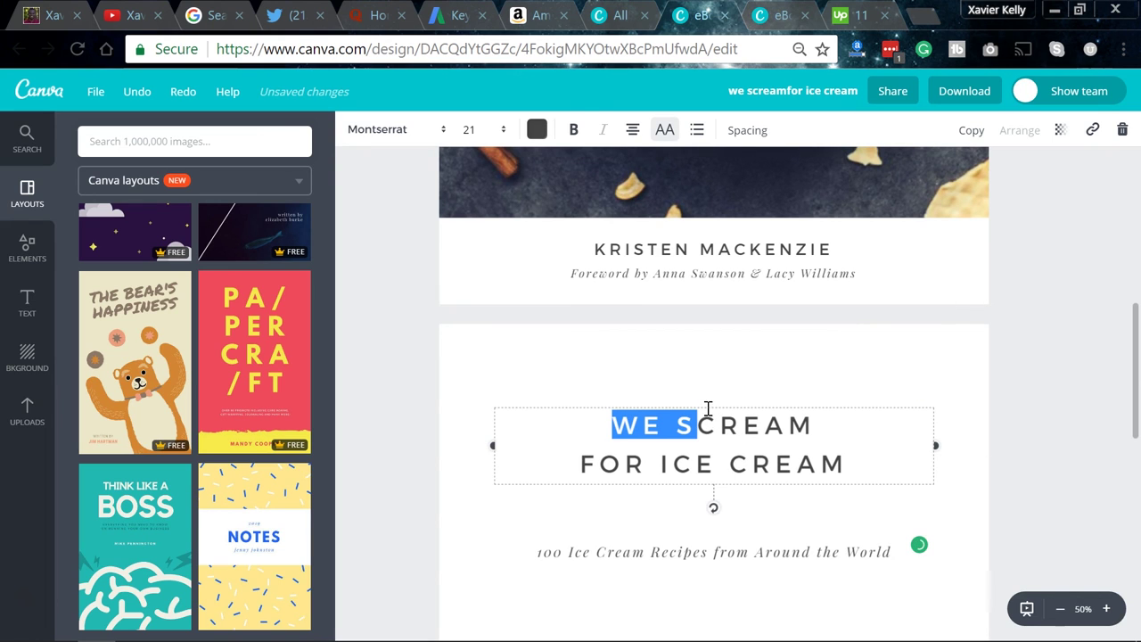
pyautogui.click(719, 417)
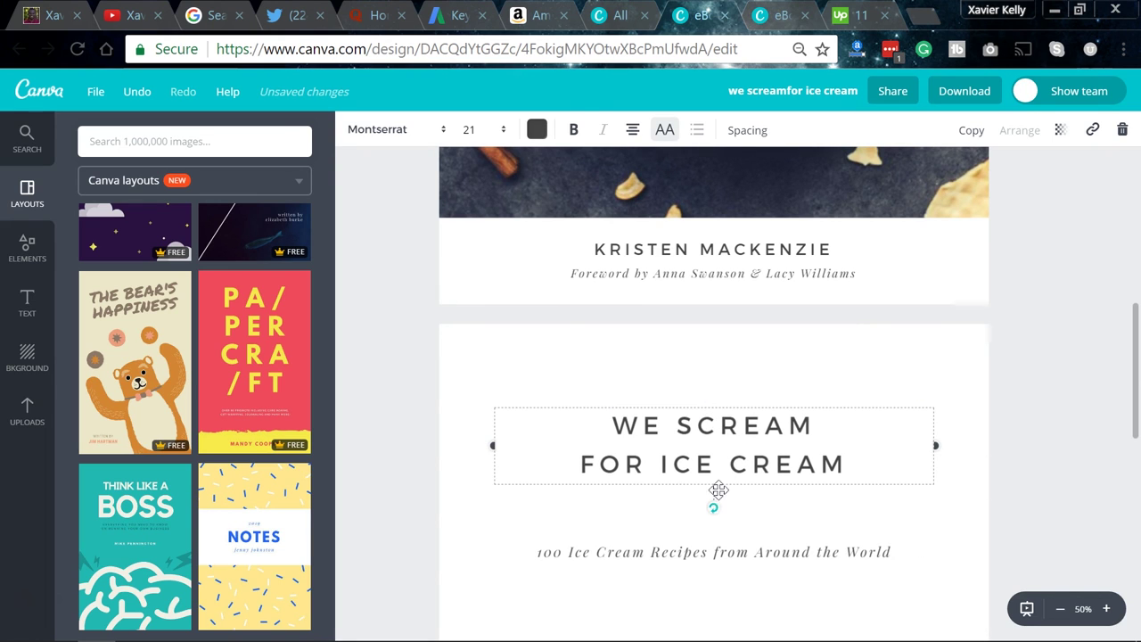
pyautogui.moveTo(733, 402); pyautogui.dragTo(736, 359)
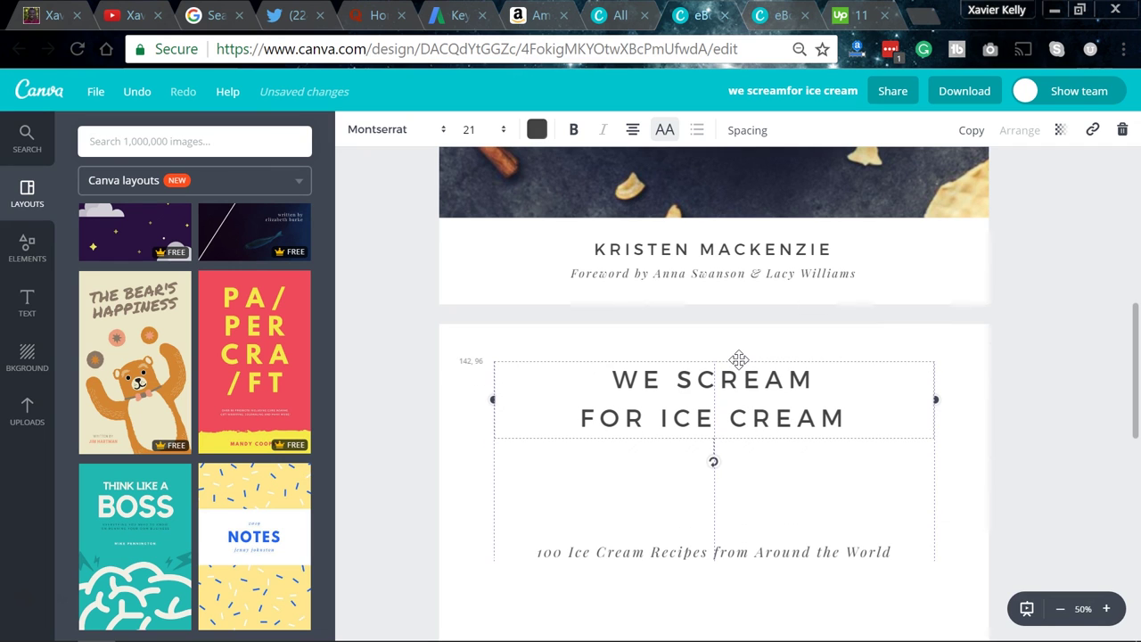
pyautogui.moveTo(704, 554); pyautogui.dragTo(705, 476)
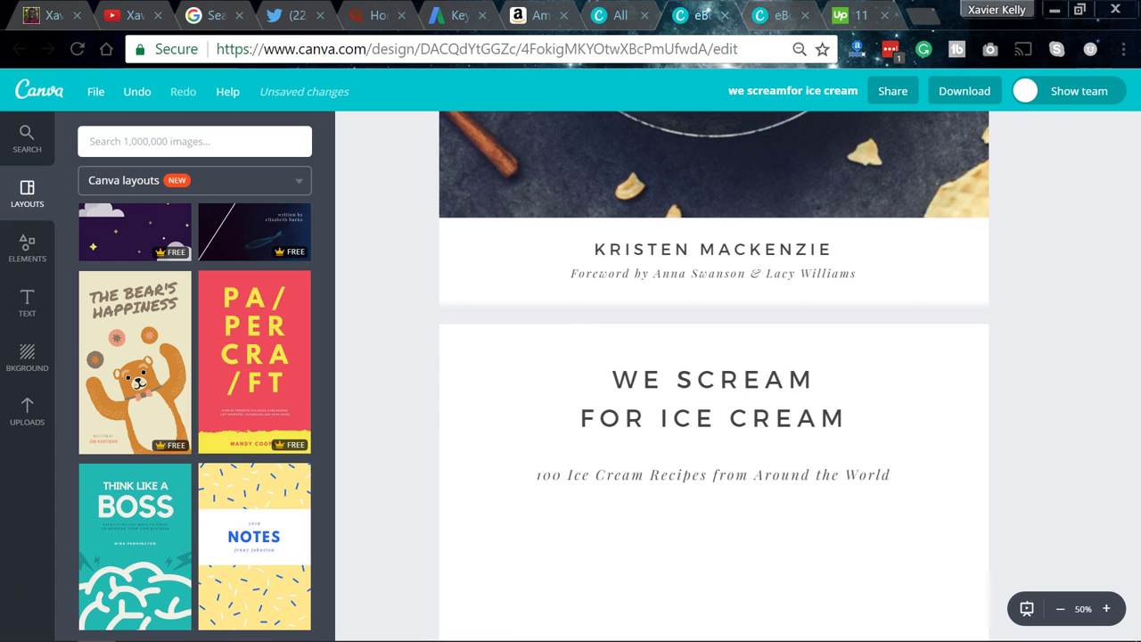
# Step: Search Google in a new browser tab for "latin text generator" and open the generator.lorem-ipsum.info page
pyautogui.click(921, 16)
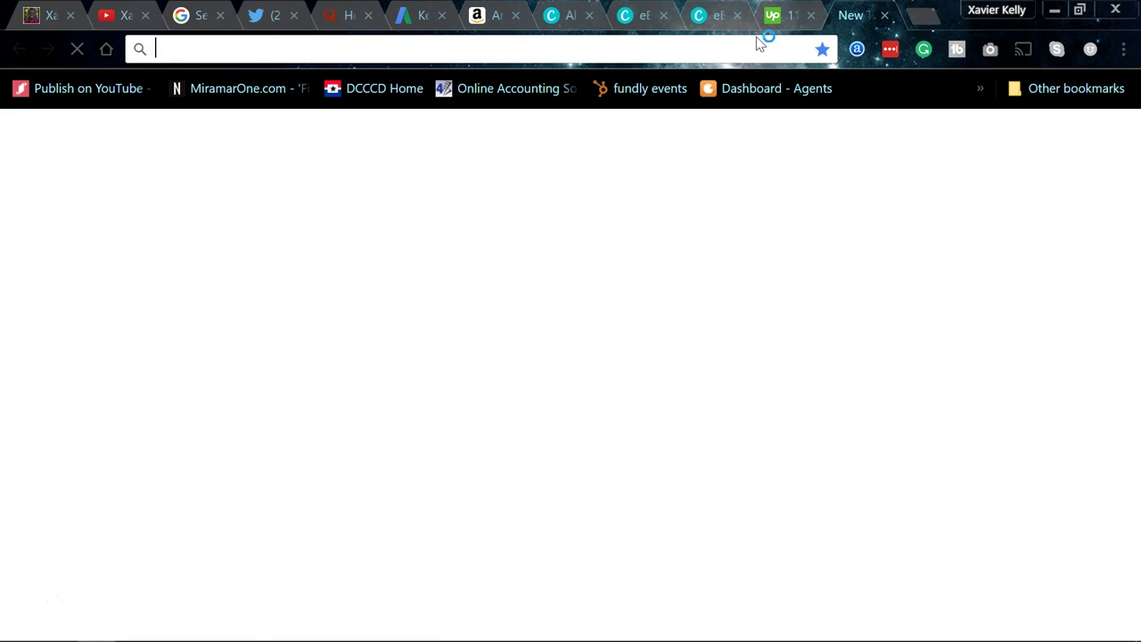
pyautogui.write('latin')
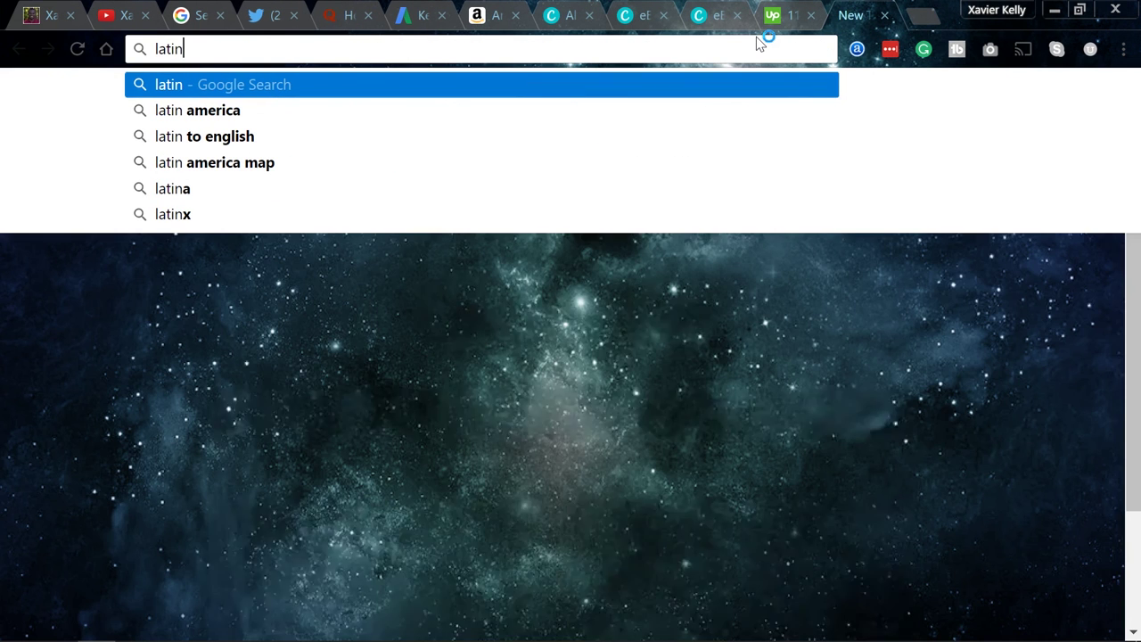
pyautogui.write(' tex')
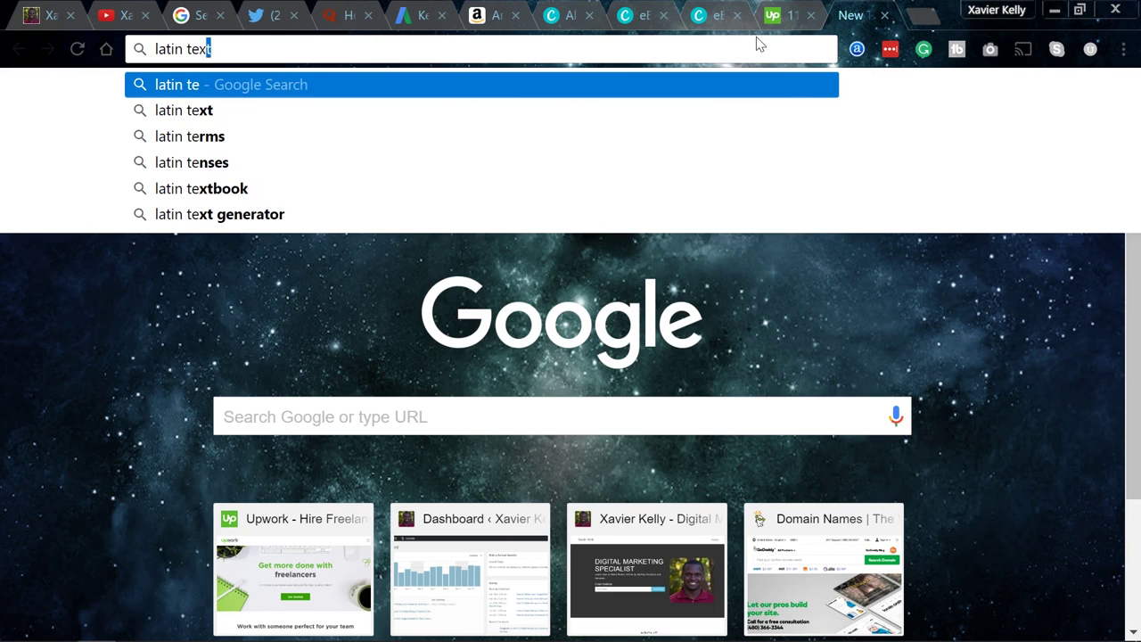
pyautogui.write('t')
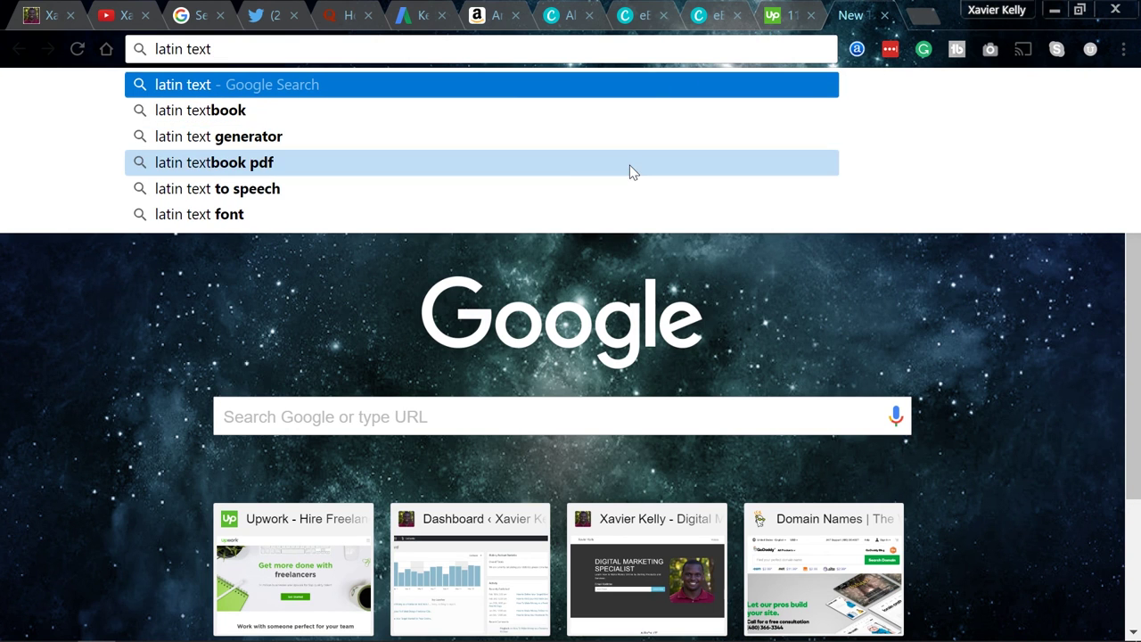
pyautogui.click(634, 143)
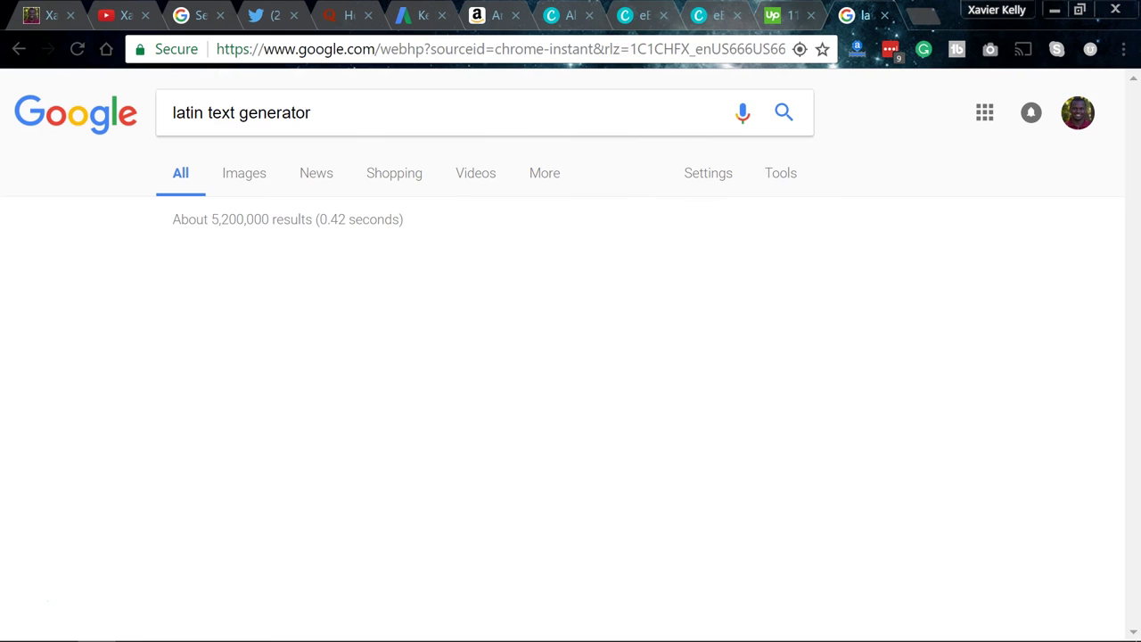
pyautogui.click(375, 266)
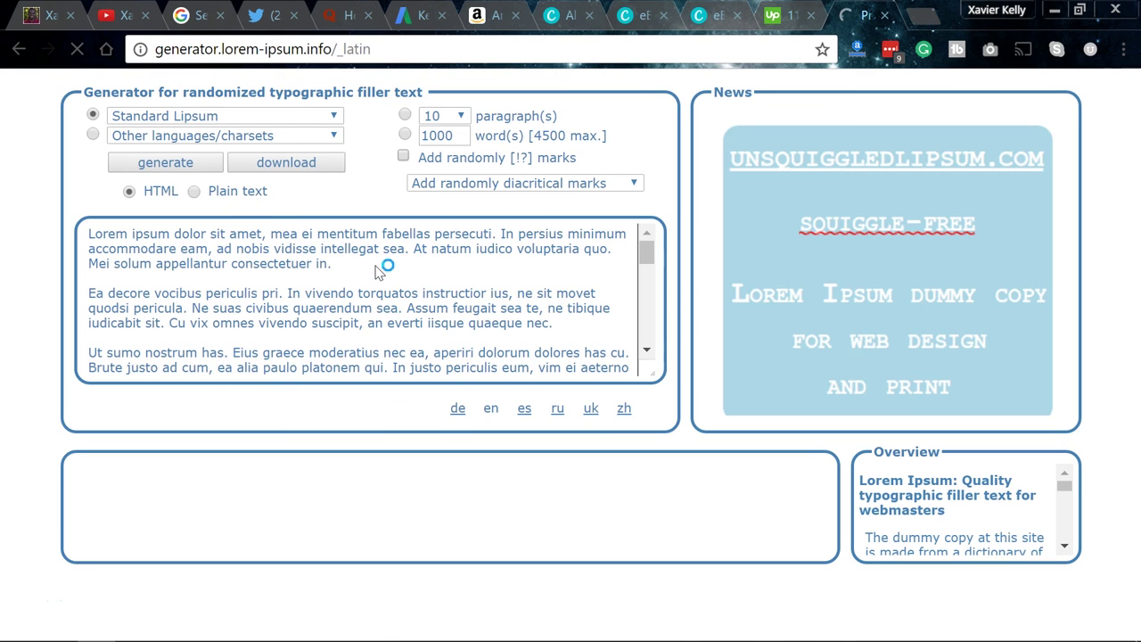
# Step: Copy all of the generated Lorem ipsum text and paste it over the subtitle on page 2 of the Canva ice cream ebook
pyautogui.click(84, 238)
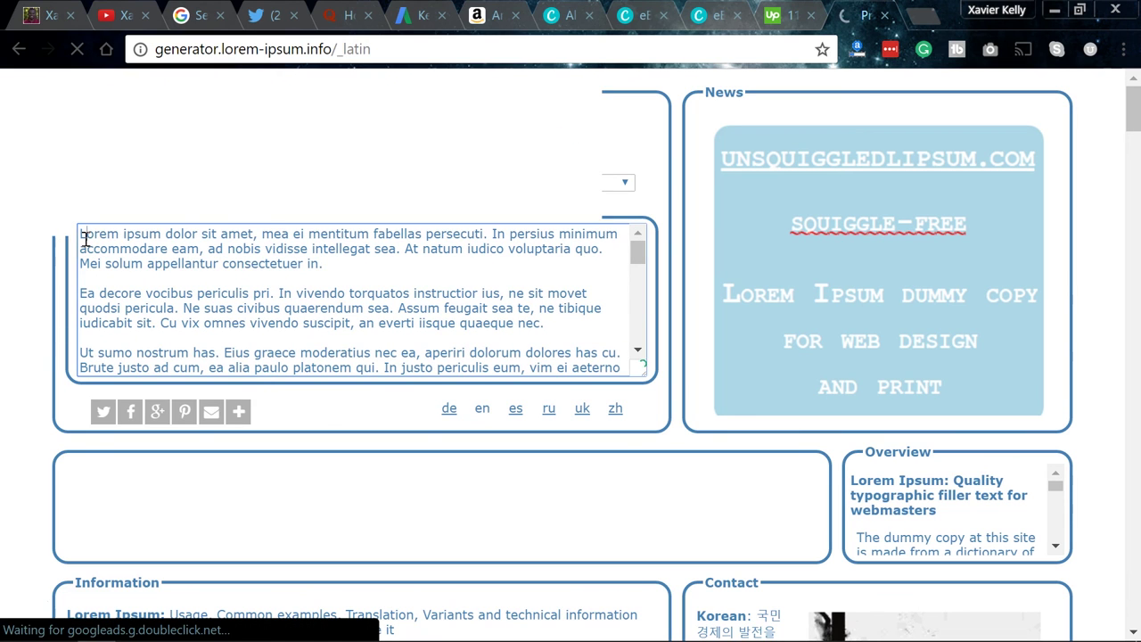
pyautogui.hotkey('ctrl', 'a')
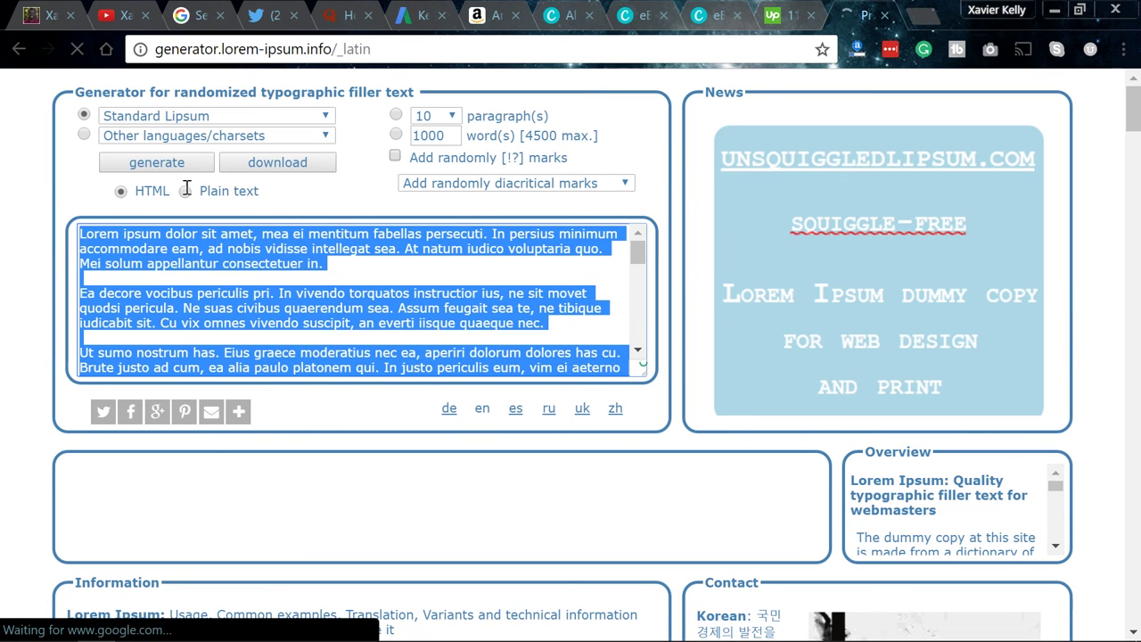
pyautogui.click(570, 15)
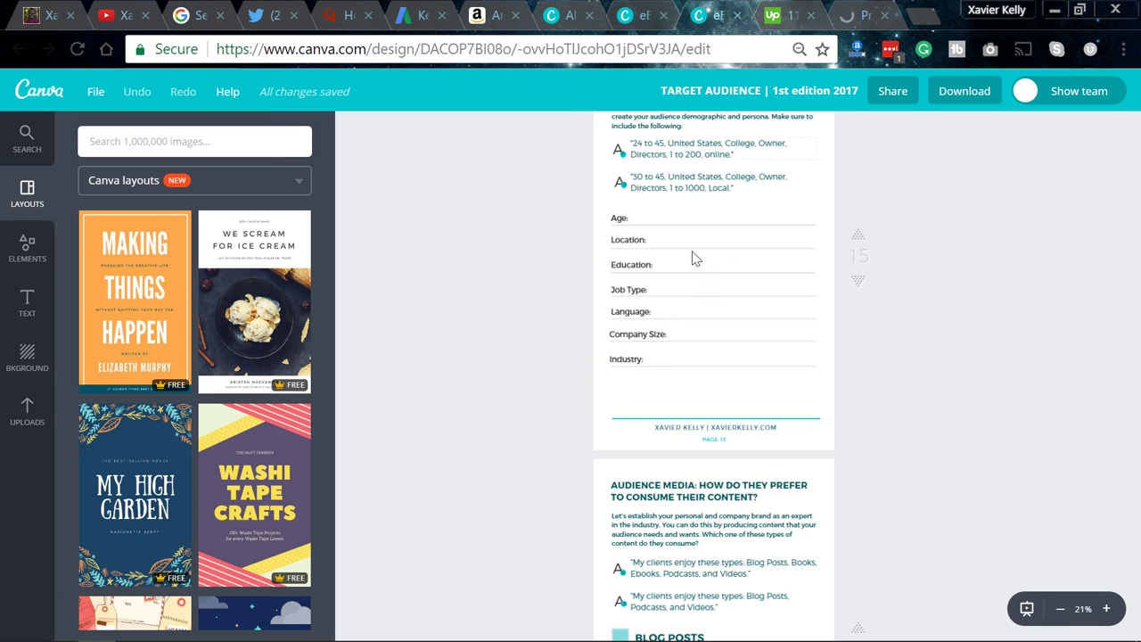
pyautogui.click(649, 15)
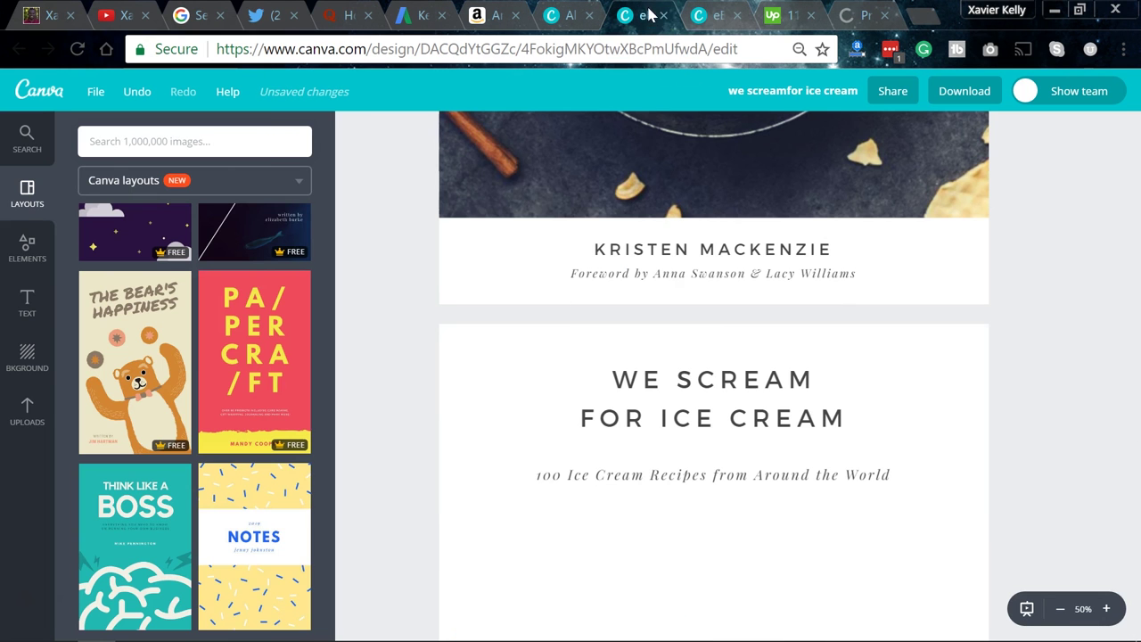
pyautogui.click(711, 479)
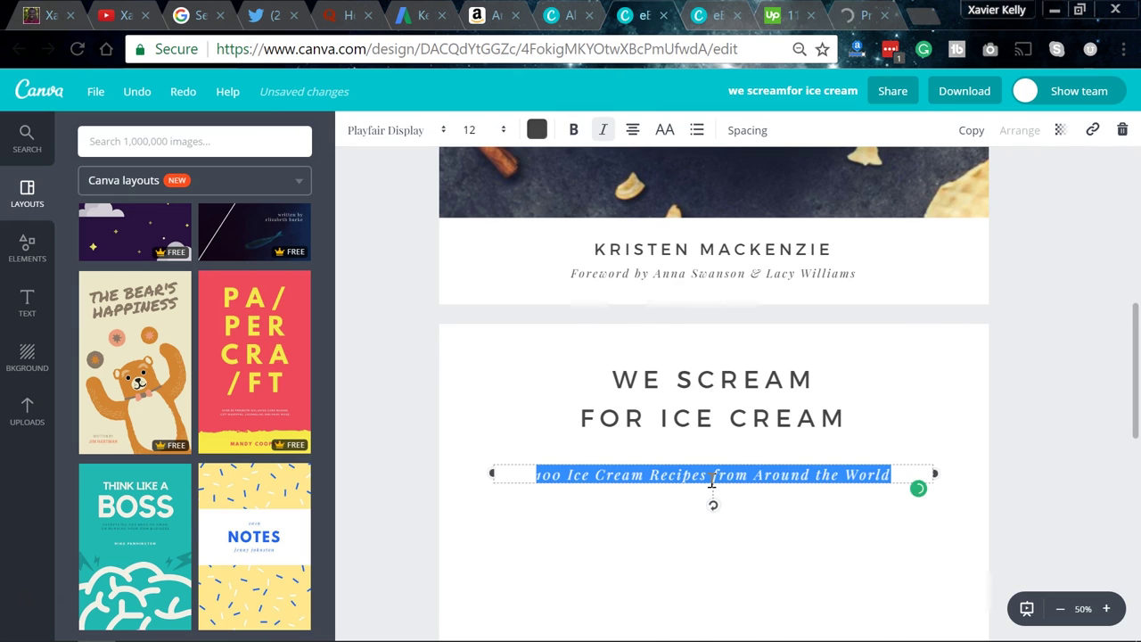
pyautogui.hotkey('ctrl', 'v')
# Step: Delete the pasted paragraphs that overflow page 2, from "Duo id delenit oporteat" to the end of the text
pyautogui.scroll(-5, 953, 375)
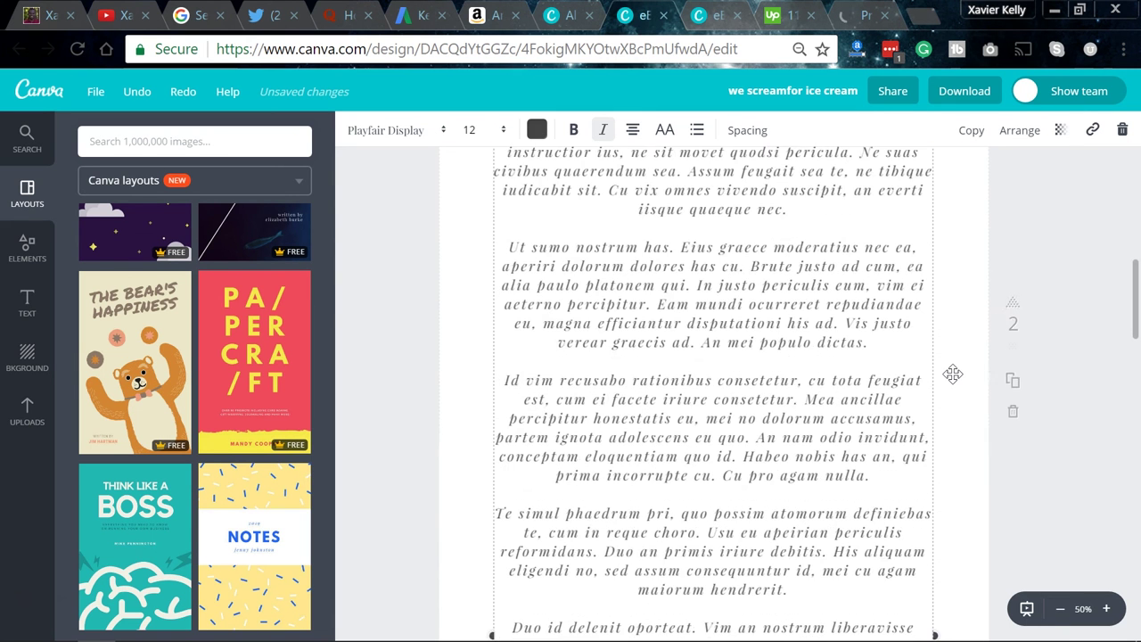
pyautogui.scroll(-5, 953, 374)
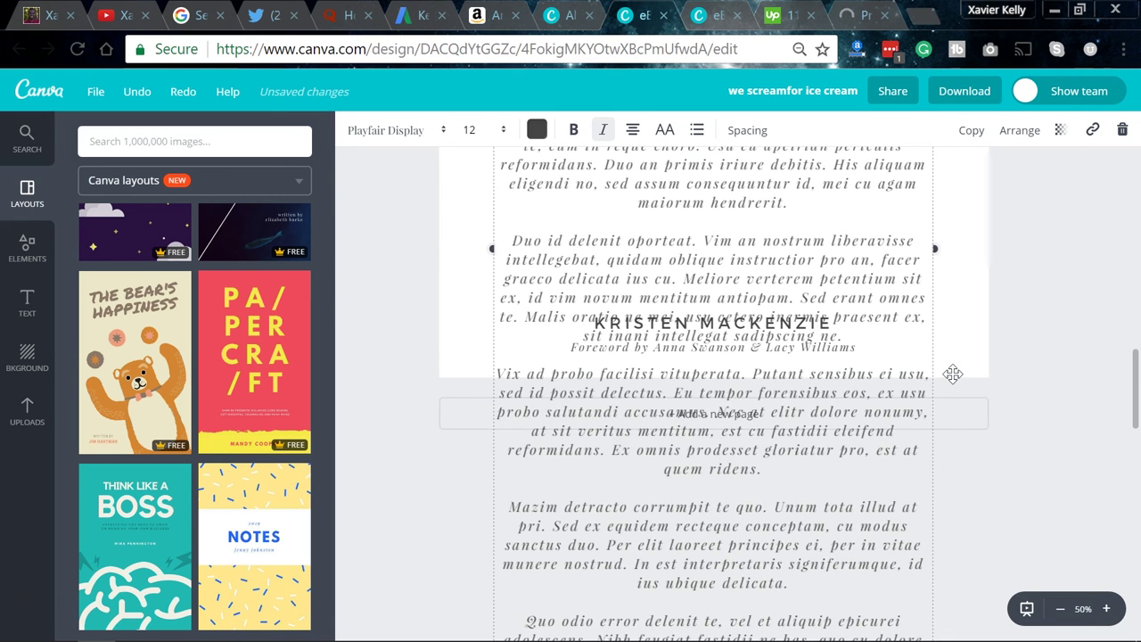
pyautogui.scroll(-3, 951, 375)
pyautogui.moveTo(799, 568); pyautogui.dragTo(503, 183)
pyautogui.moveTo(497, 259); pyautogui.dragTo(510, 178)
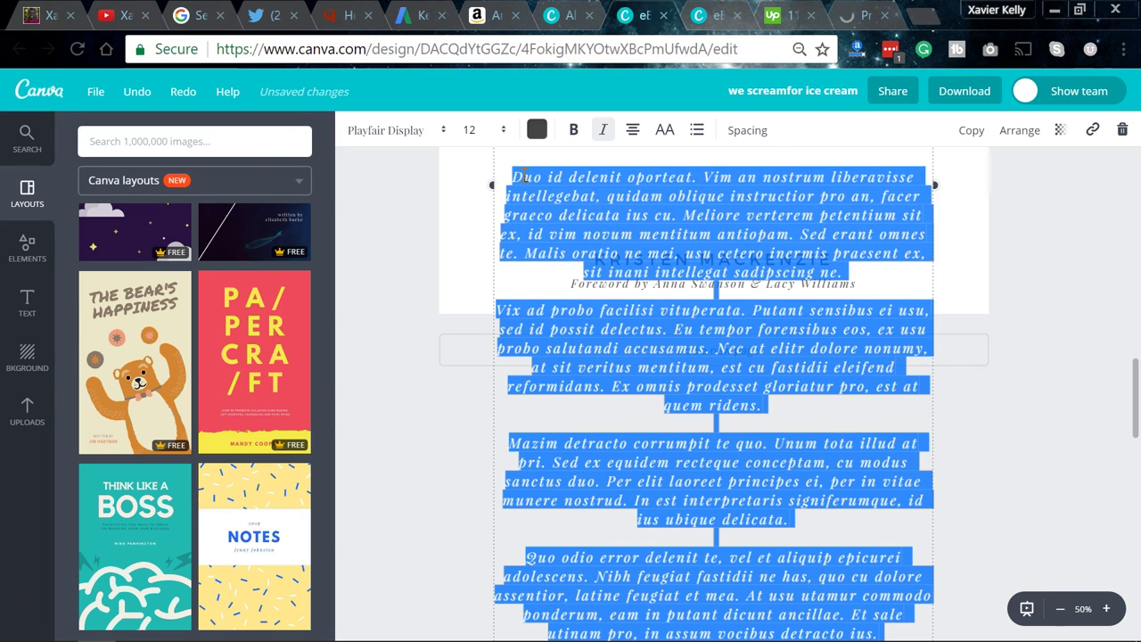
pyautogui.press('BackSpace')
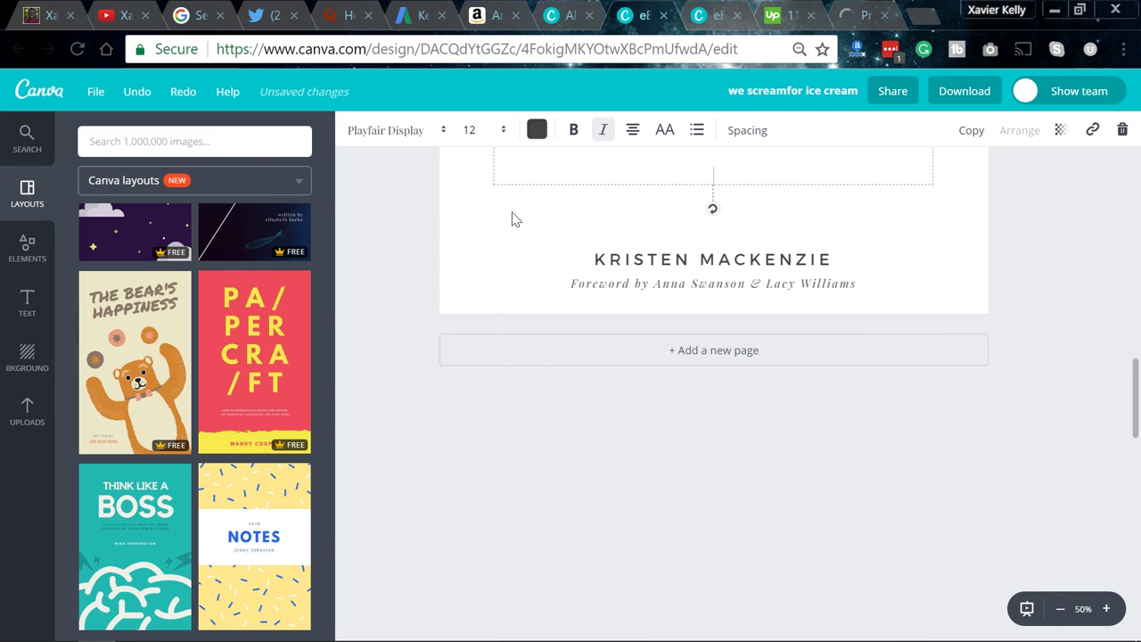
pyautogui.hotkey('ctrl', 'z')
pyautogui.scroll(6, 513, 334)
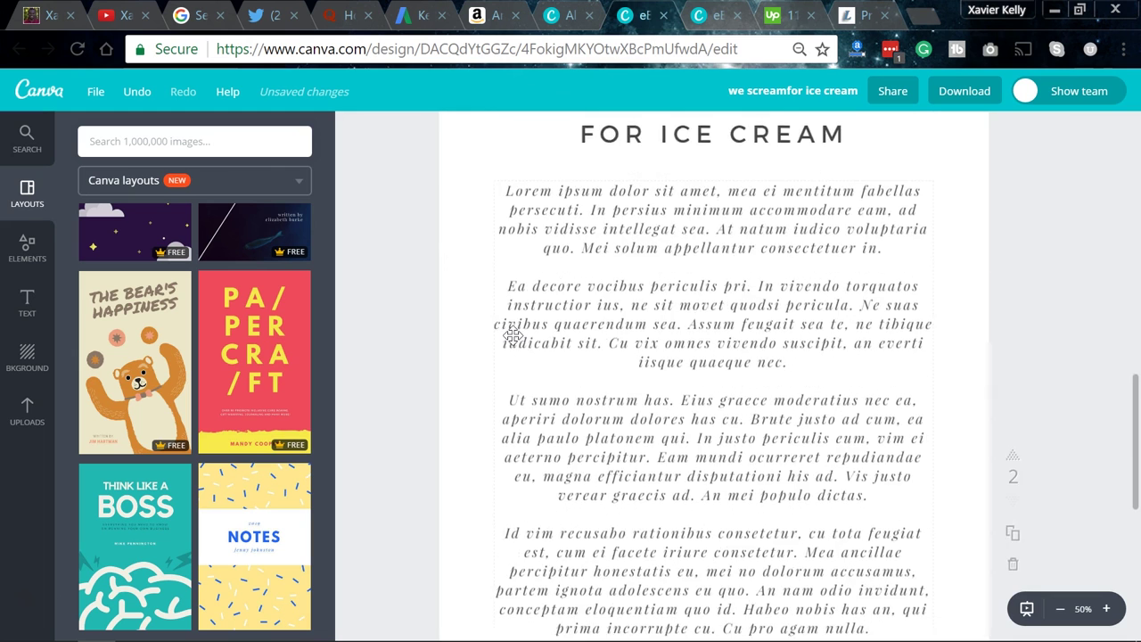
# Step: Move the Lorem ipsum body text on page 2 down toward the author line, and lower the title slightly above it
pyautogui.scroll(-5, 573, 295)
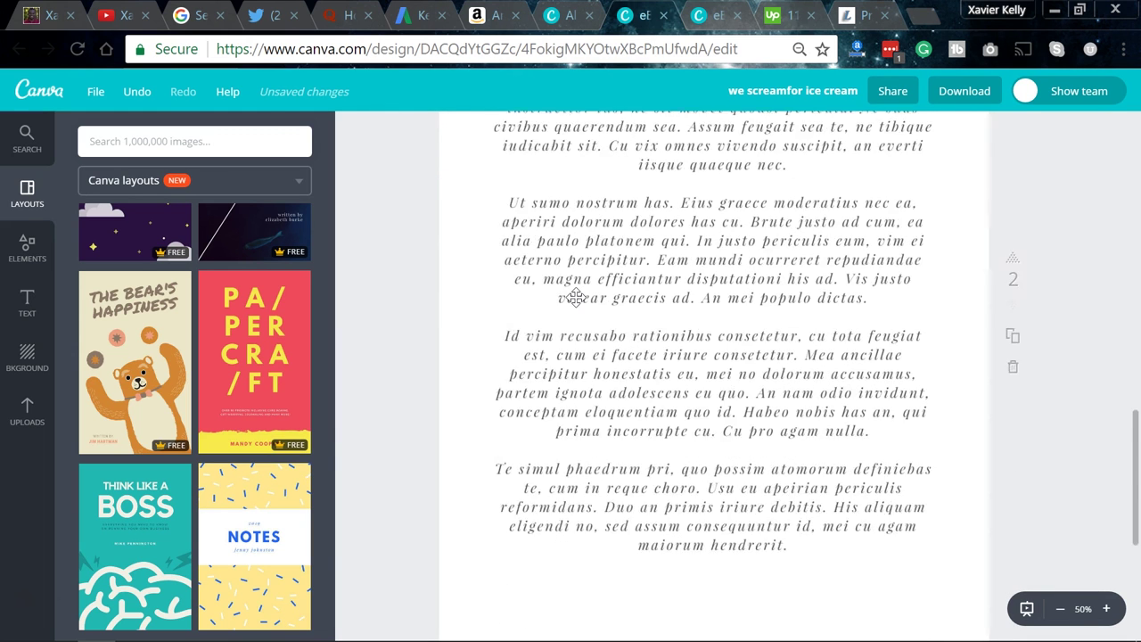
pyautogui.moveTo(693, 356); pyautogui.dragTo(694, 404)
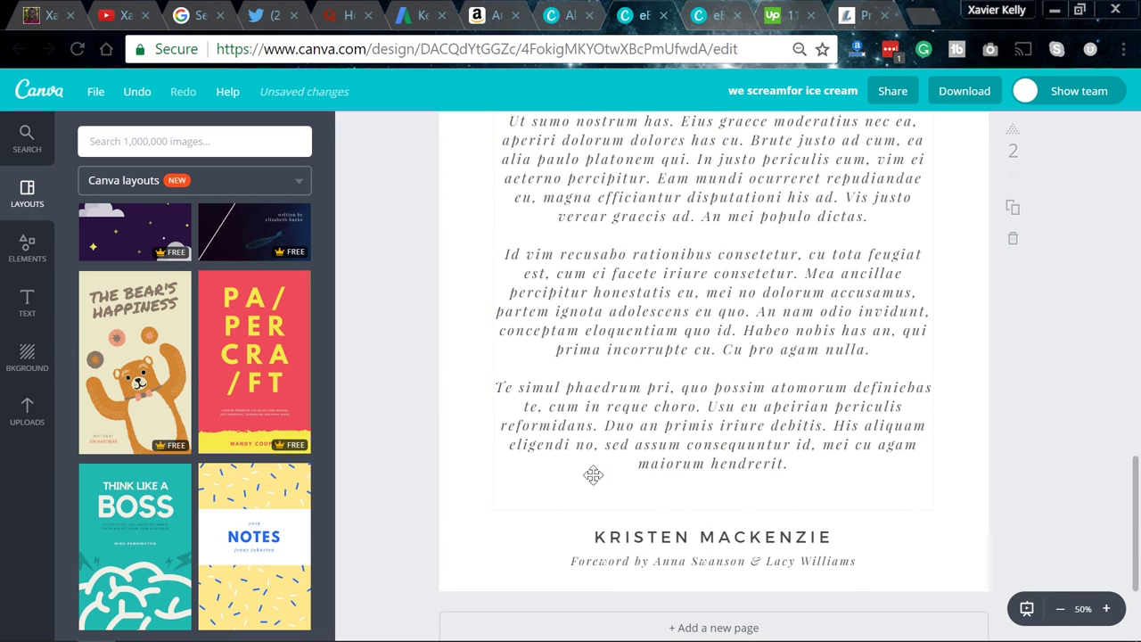
pyautogui.scroll(4, 451, 503)
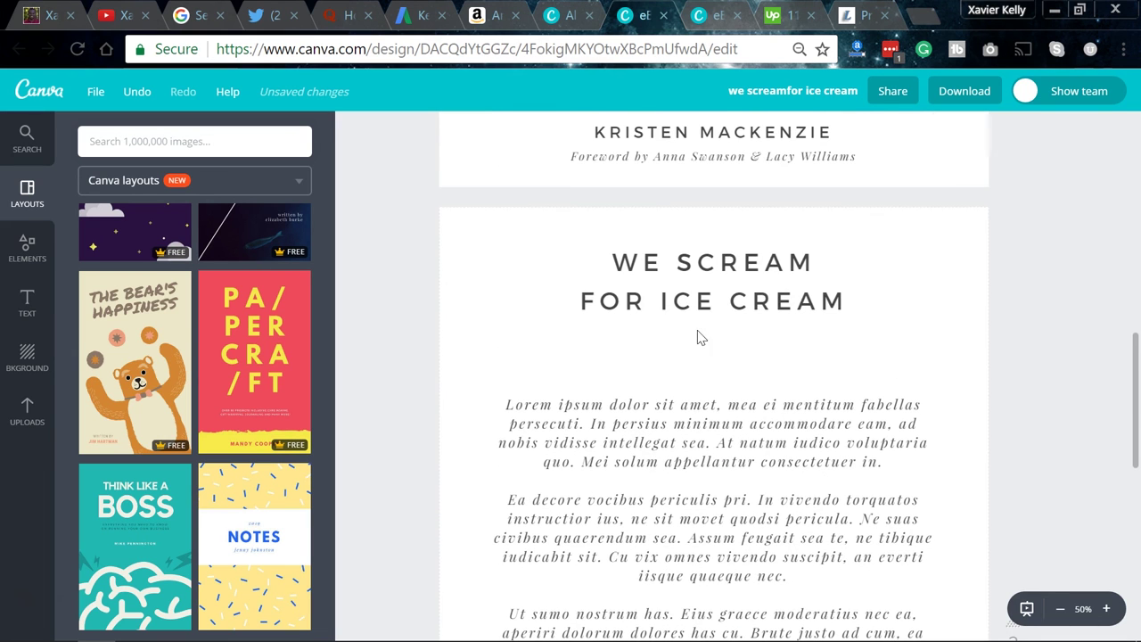
pyautogui.moveTo(721, 298); pyautogui.dragTo(721, 321)
# Step: Open the author name at the foot of page 2 for editing with its whole text selected
pyautogui.scroll(-6, 604, 234)
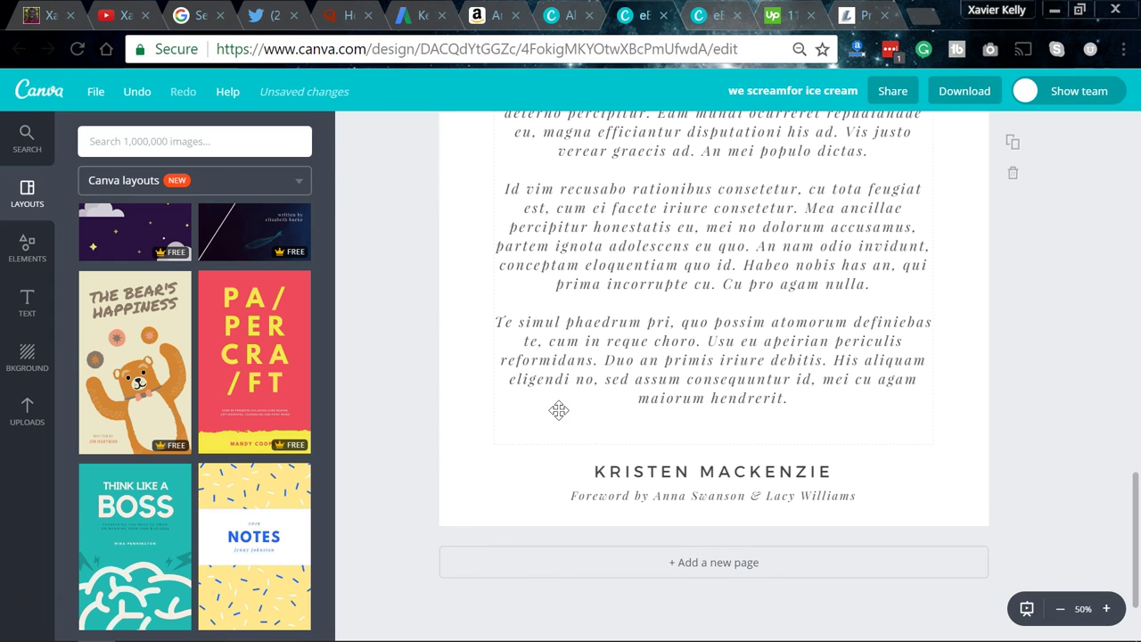
pyautogui.click(708, 469)
pyautogui.doubleClick(708, 470)
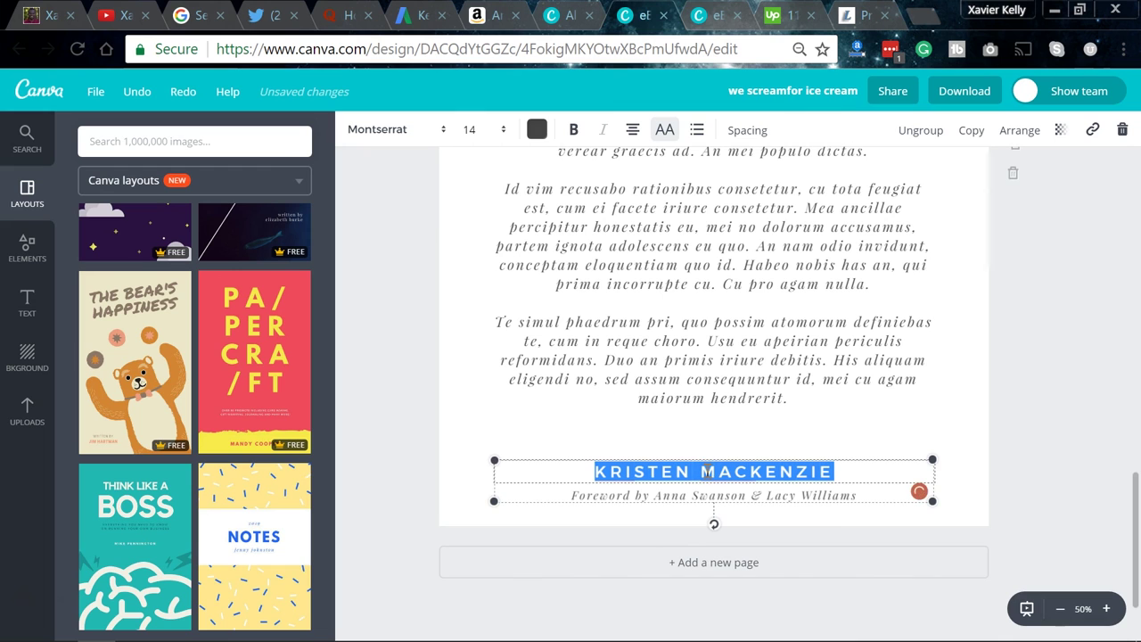
# Step: Replace the author name in page 2's footer with the new author's full name and website, separated by a vertical bar
pyautogui.write('XAV')
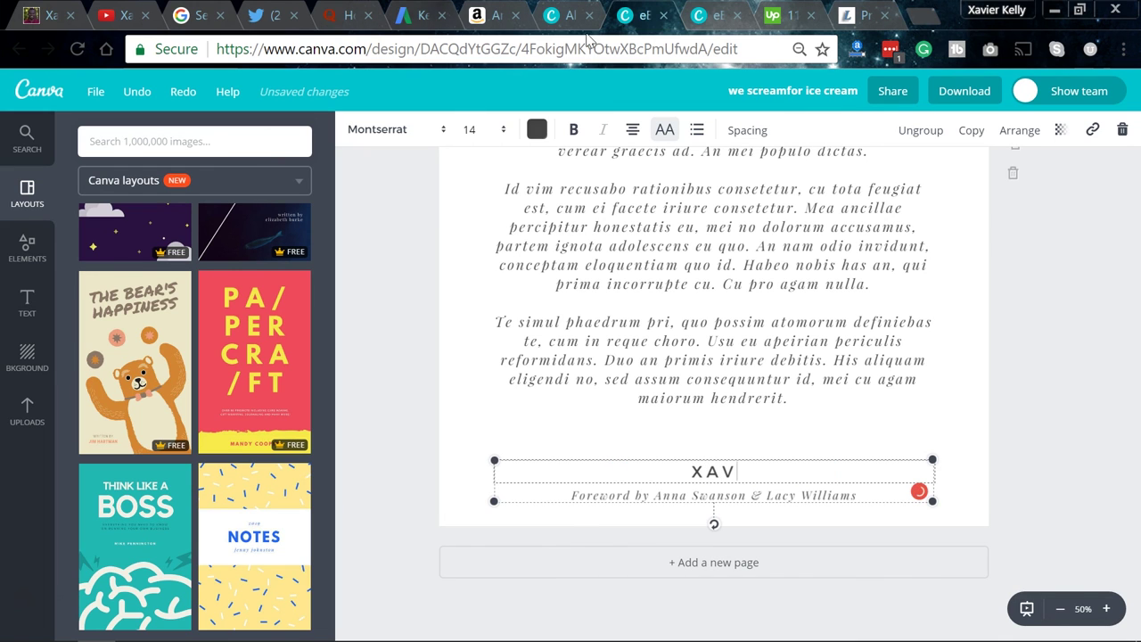
pyautogui.click(704, 13)
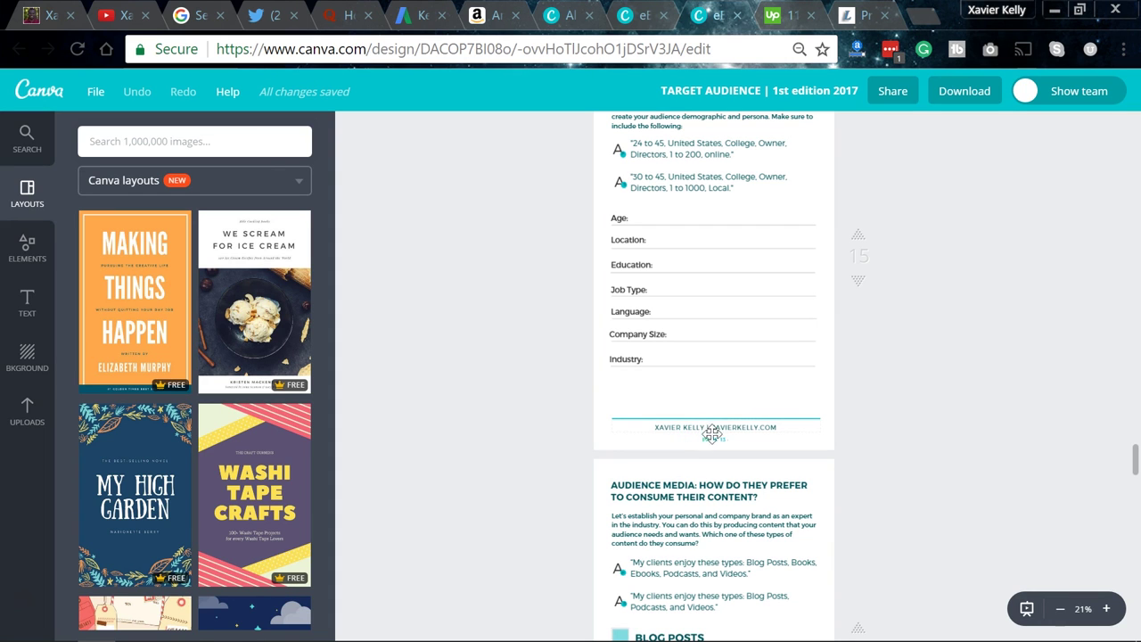
pyautogui.hotkey('ctrl', 'shift', 'Tab')
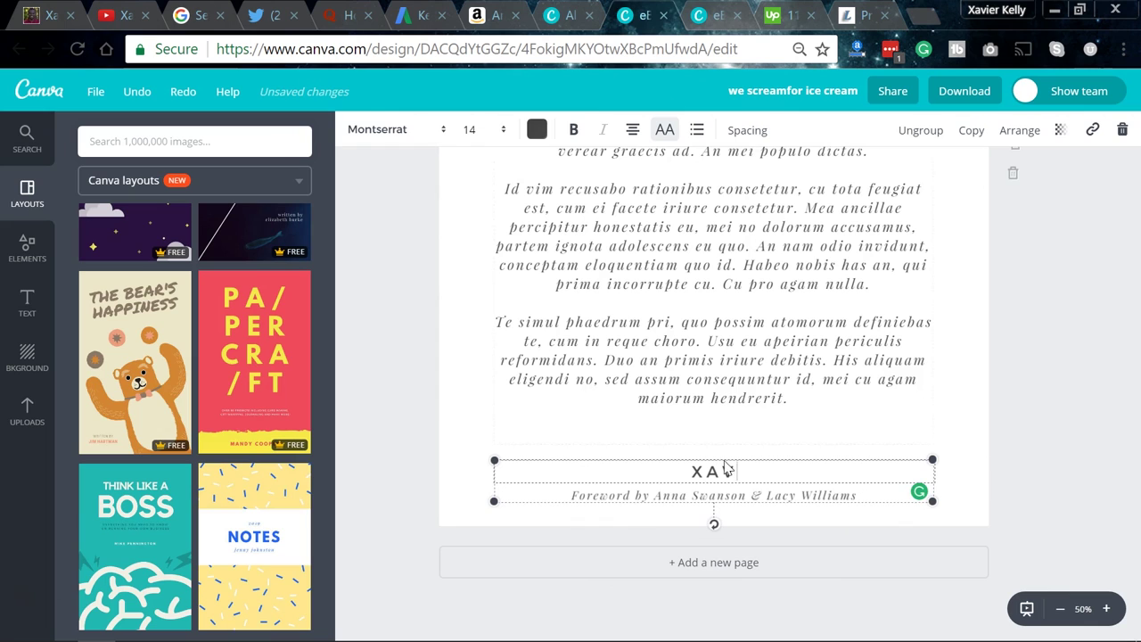
pyautogui.write('VIER KELLY  ')
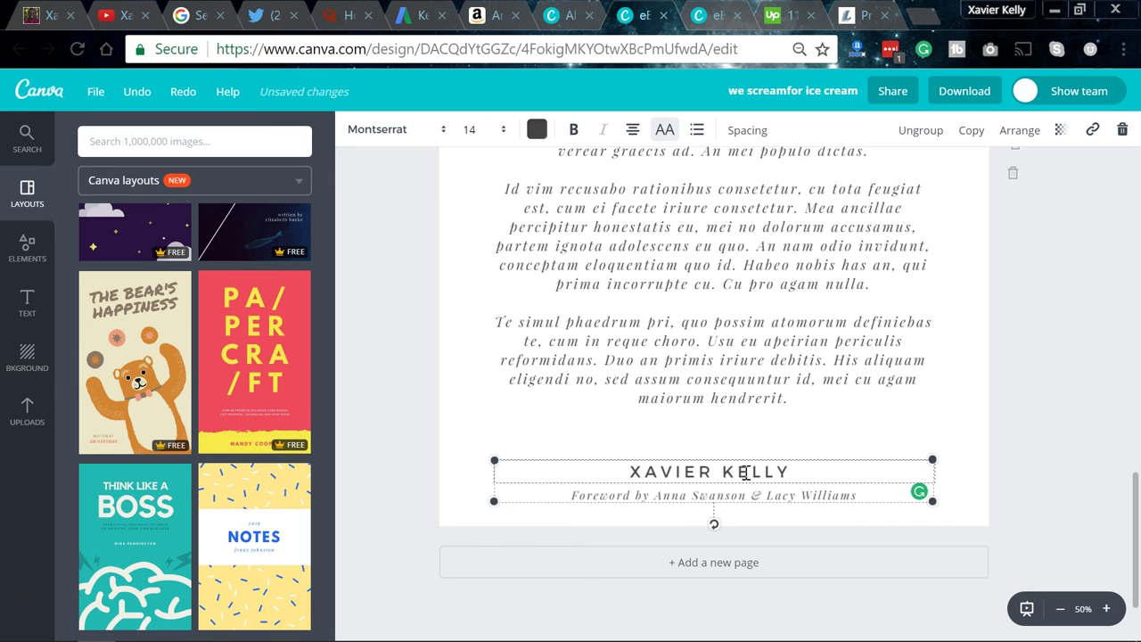
pyautogui.write(' XAVIERKELLY.COM')
# Step: Set the footer's name-and-website line to font size 10
pyautogui.doubleClick(747, 472)
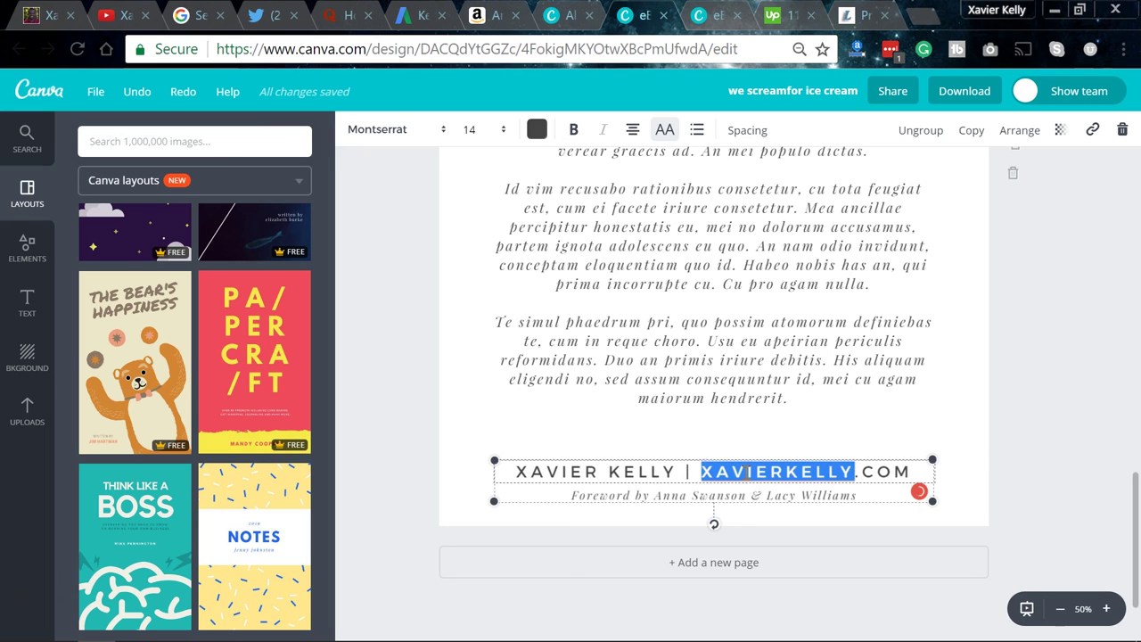
pyautogui.hotkey('ctrl', 'a')
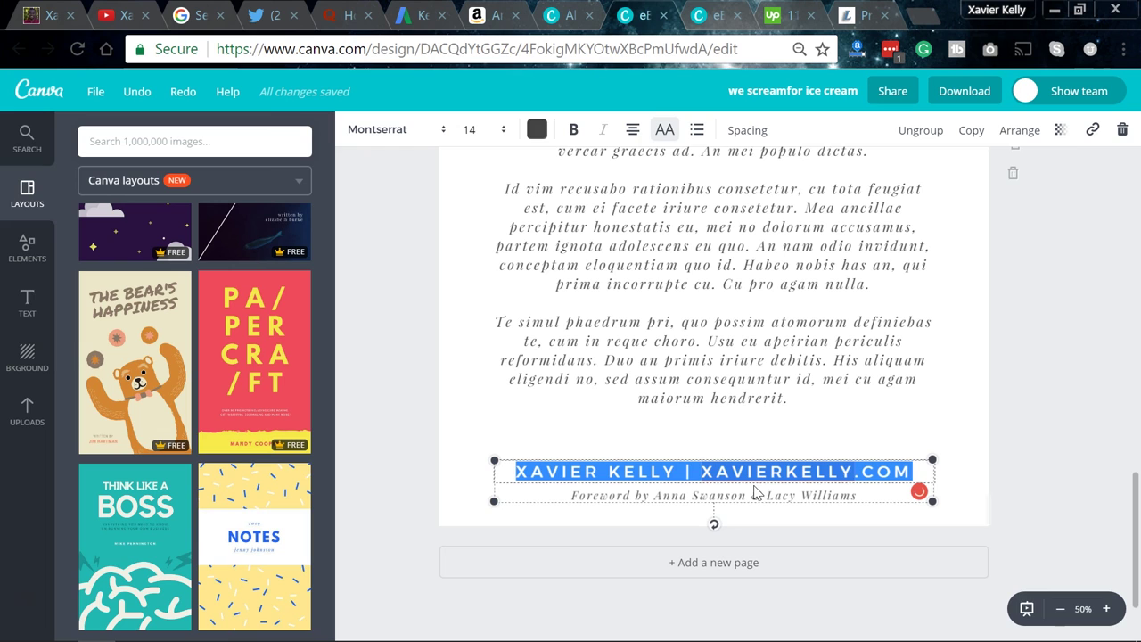
pyautogui.click(473, 129)
pyautogui.click(477, 217)
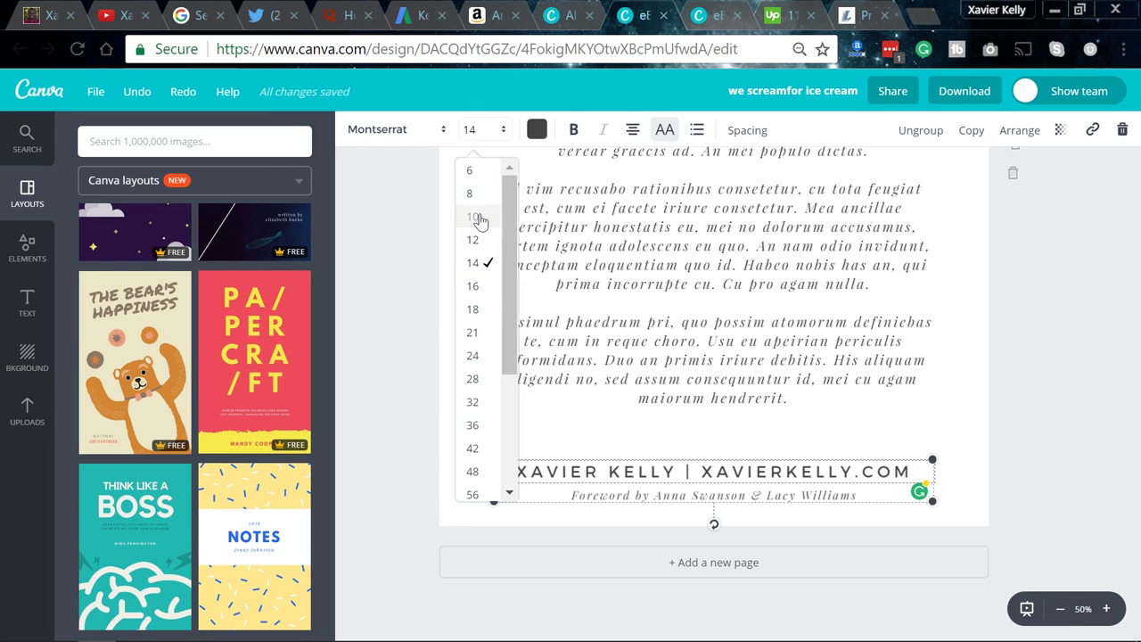
# Step: Replace the footer's foreword line with "Page 1" and move the footer group slightly lower on the page
pyautogui.tripleClick(681, 489)
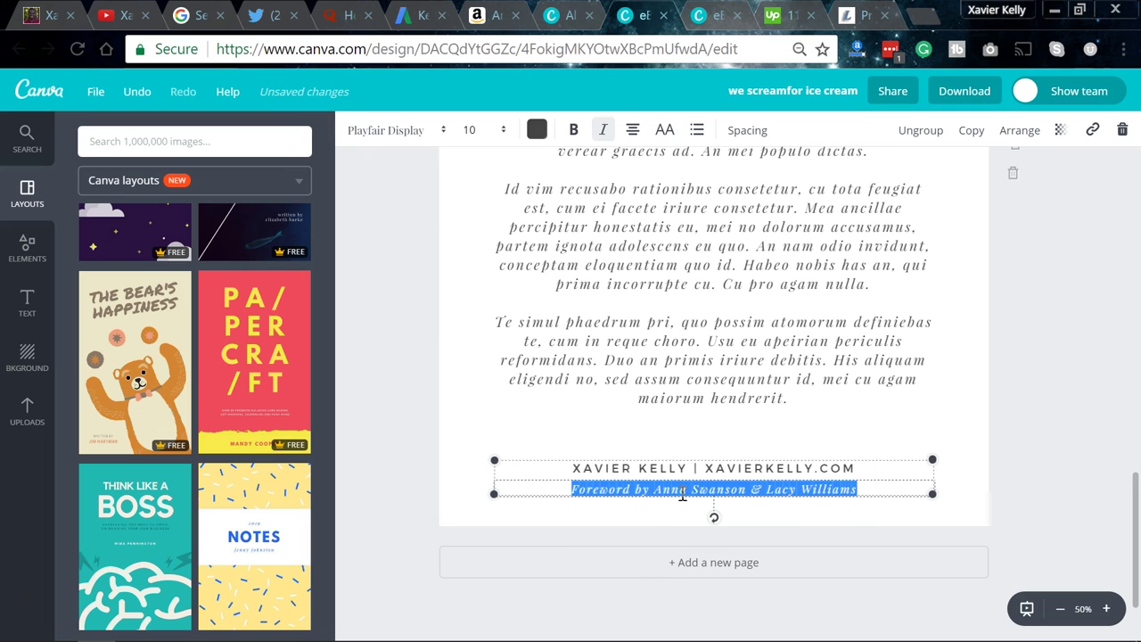
pyautogui.click(686, 494)
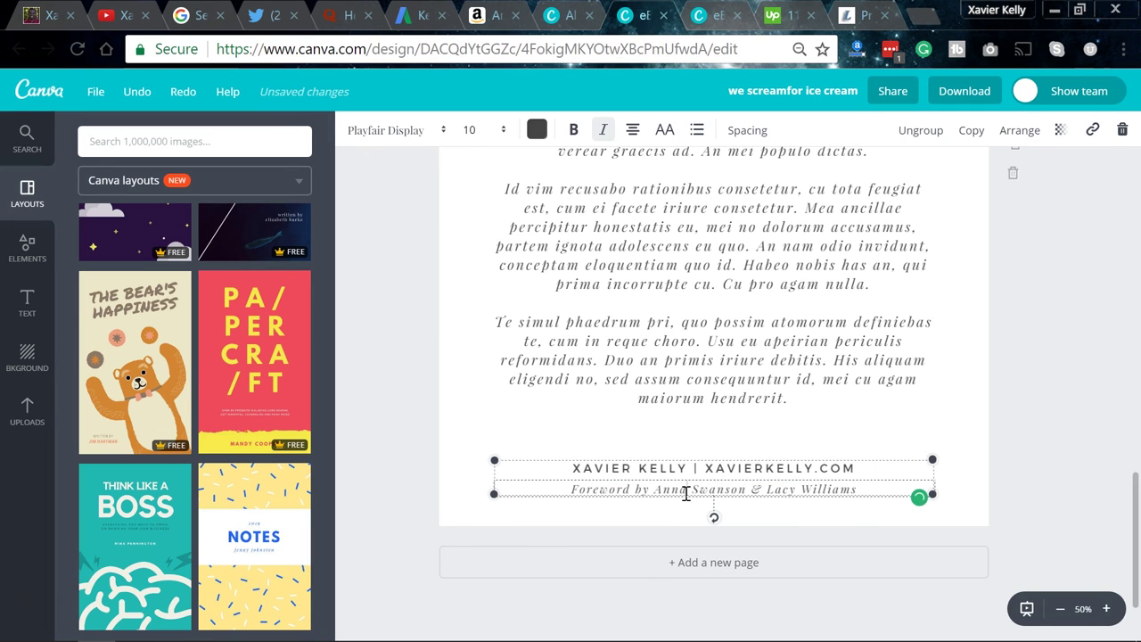
pyautogui.tripleClick(685, 494)
pyautogui.press('BackSpace')
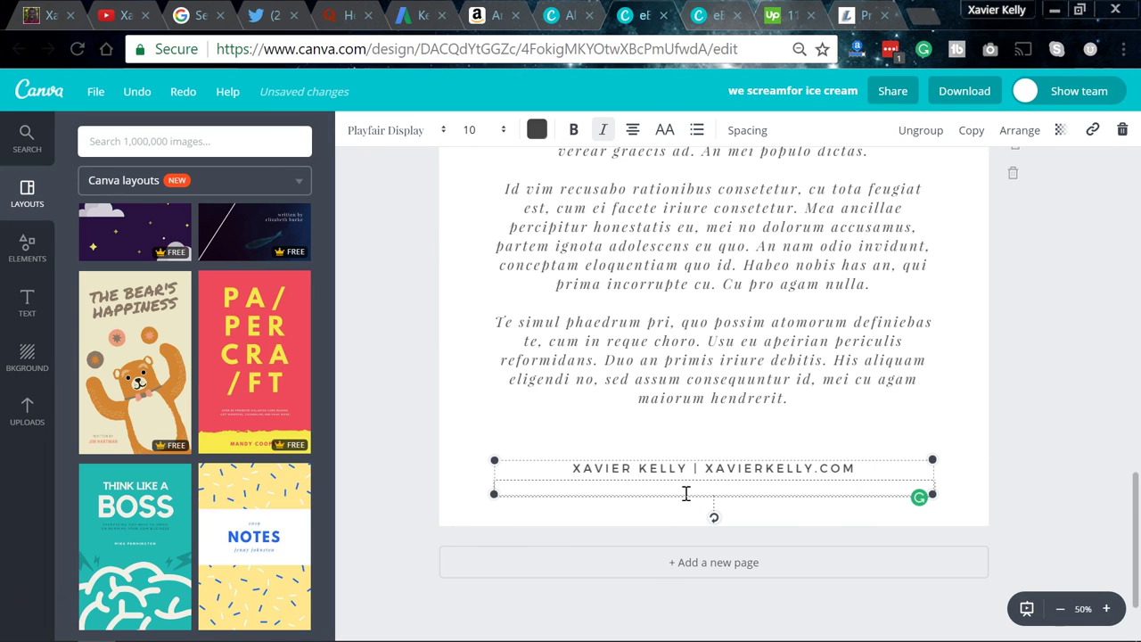
pyautogui.write('Page 1')
pyautogui.click(939, 388)
pyautogui.moveTo(763, 466); pyautogui.dragTo(772, 472)
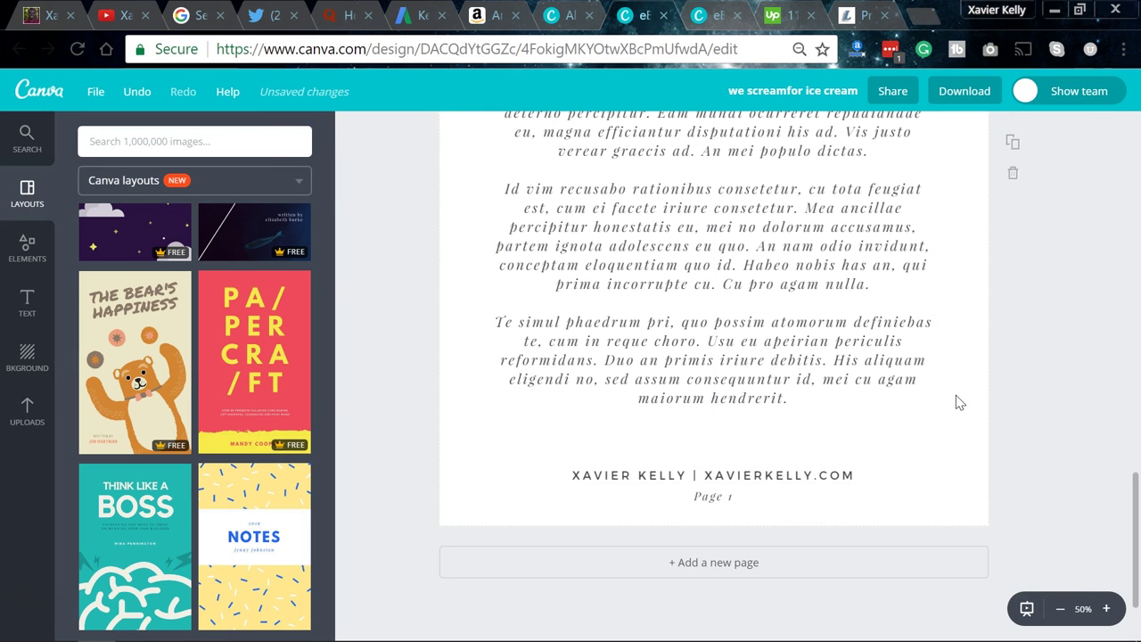
pyautogui.click(955, 395)
# Step: Review the layout of page 2 from its title down to the footer
pyautogui.scroll(5, 956, 395)
pyautogui.scroll(3, 955, 395)
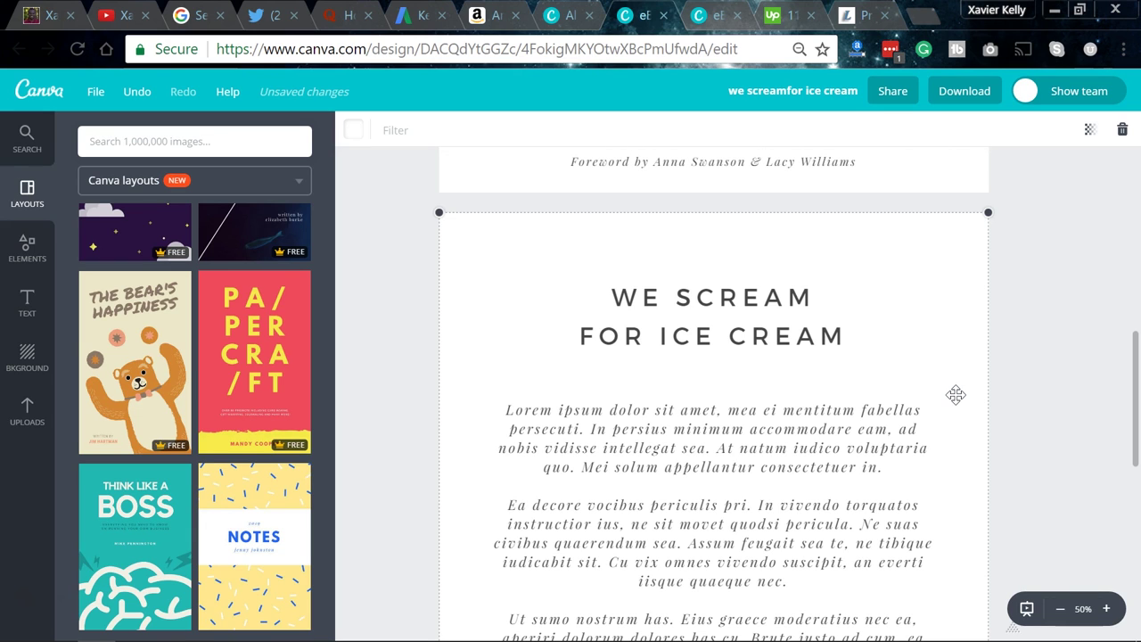
pyautogui.scroll(-4, 955, 395)
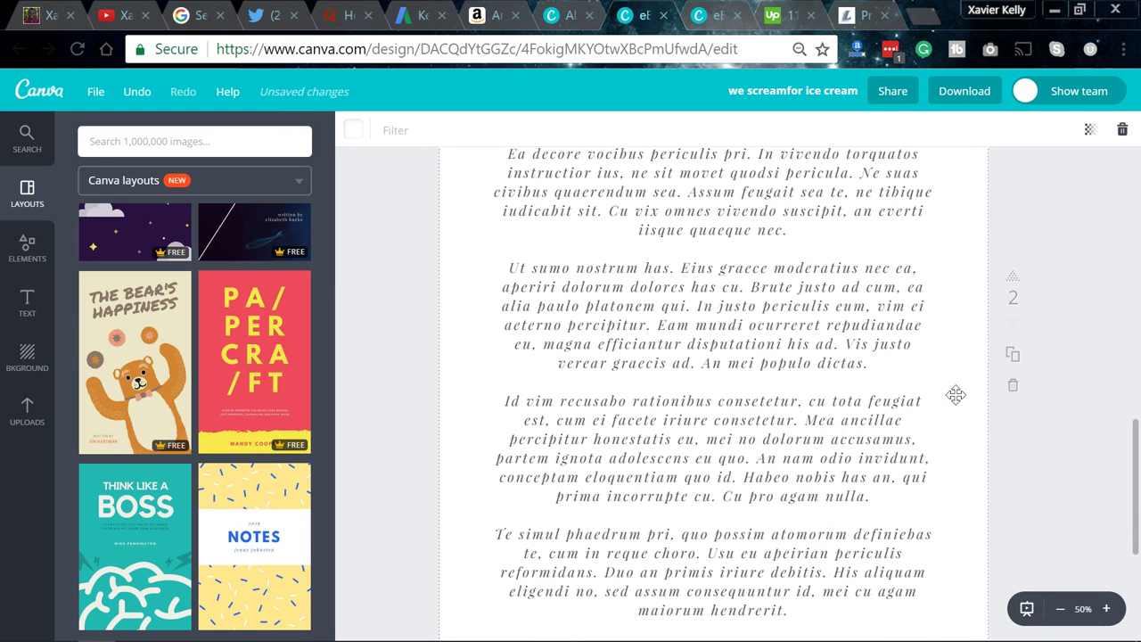
pyautogui.scroll(3, 955, 395)
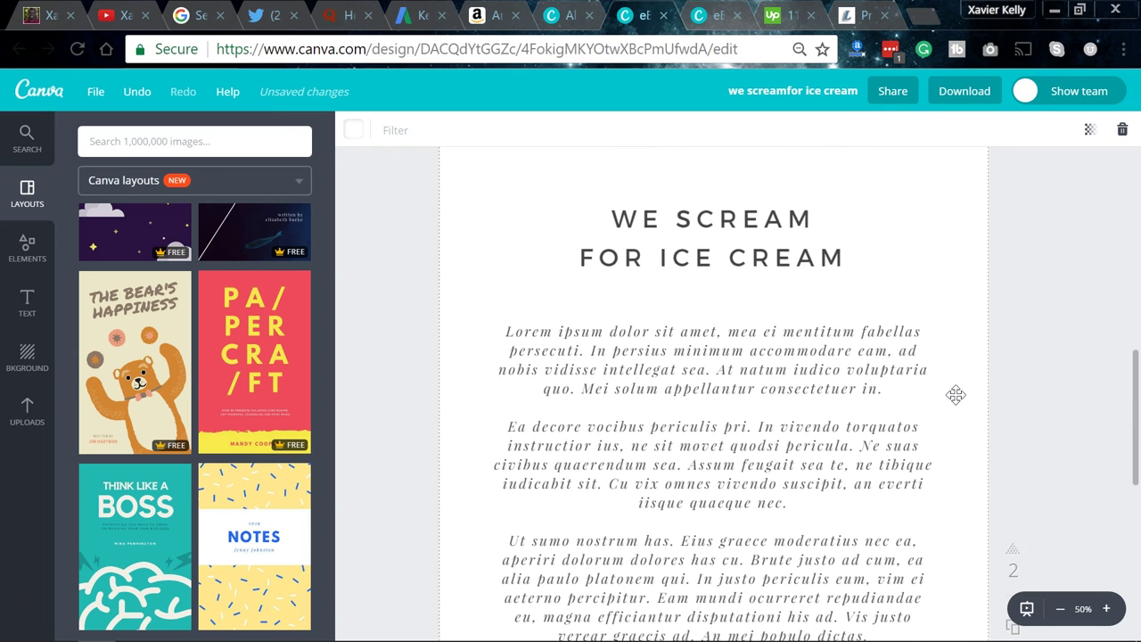
pyautogui.scroll(-4, 956, 395)
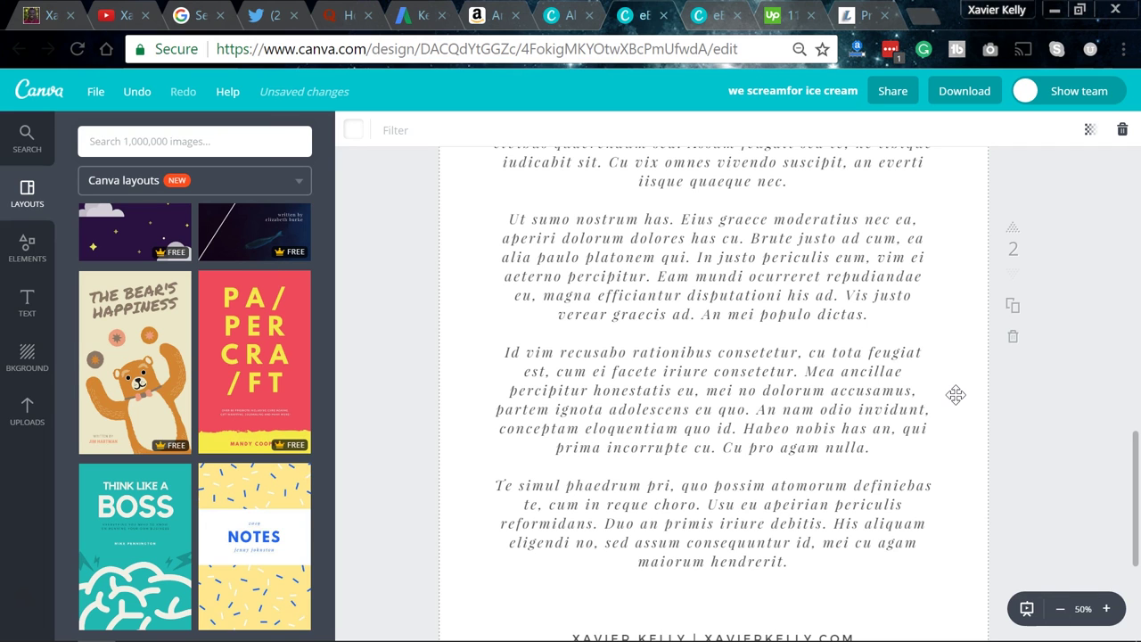
pyautogui.scroll(-1, 1028, 294)
pyautogui.scroll(5, 1027, 294)
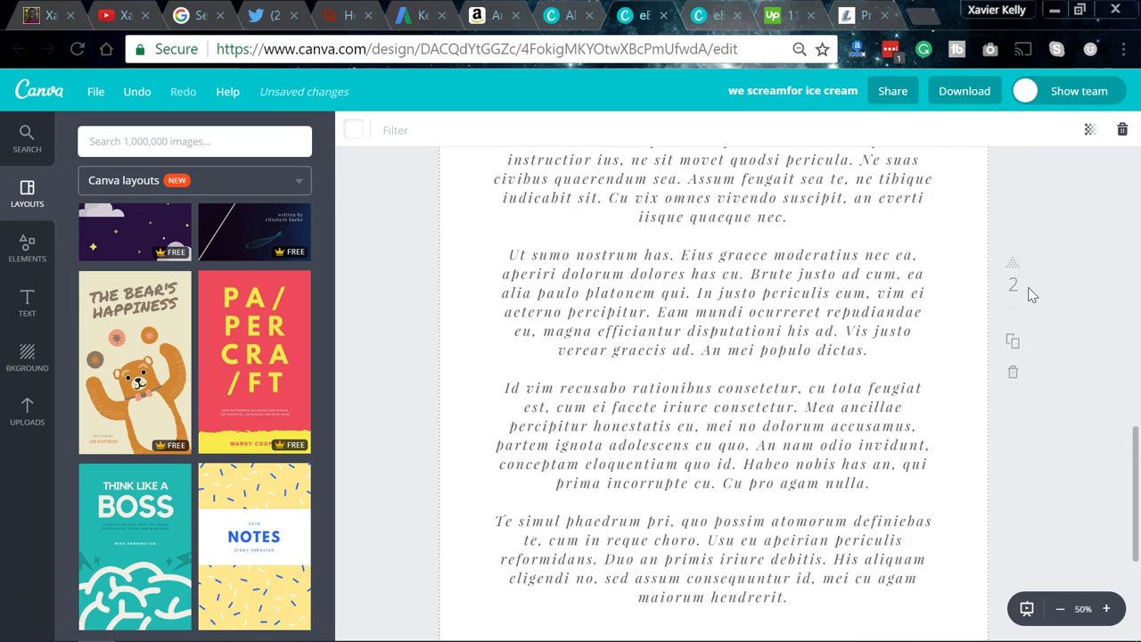
pyautogui.scroll(-6, 1028, 294)
pyautogui.scroll(3, 1028, 290)
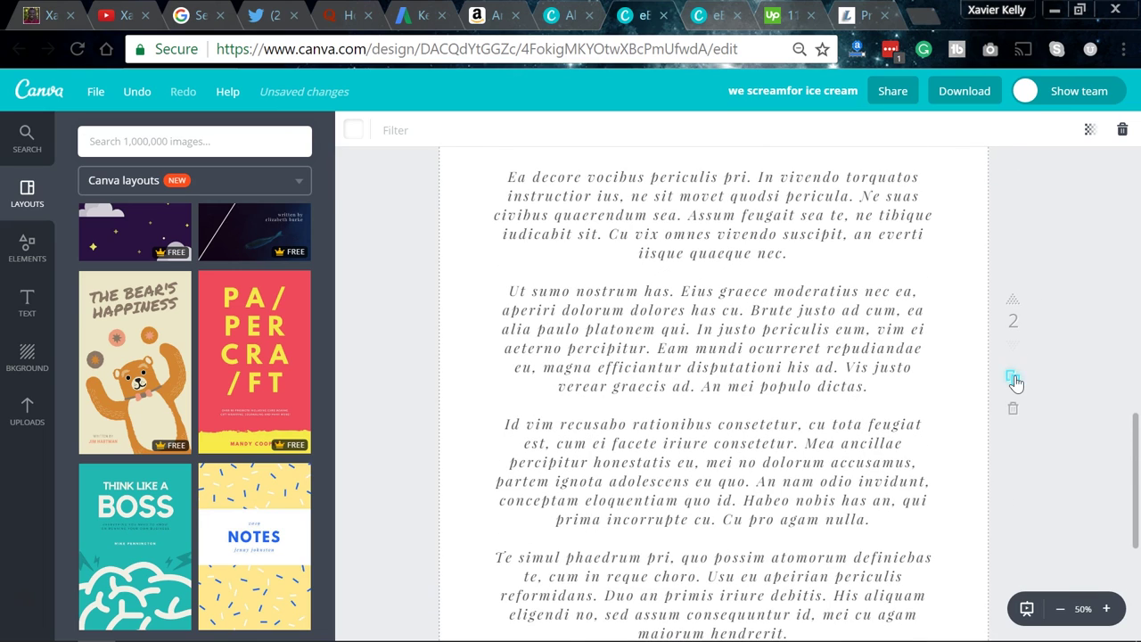
# Step: Duplicate page 2 and look over the copy against the cover page
pyautogui.click(1014, 381)
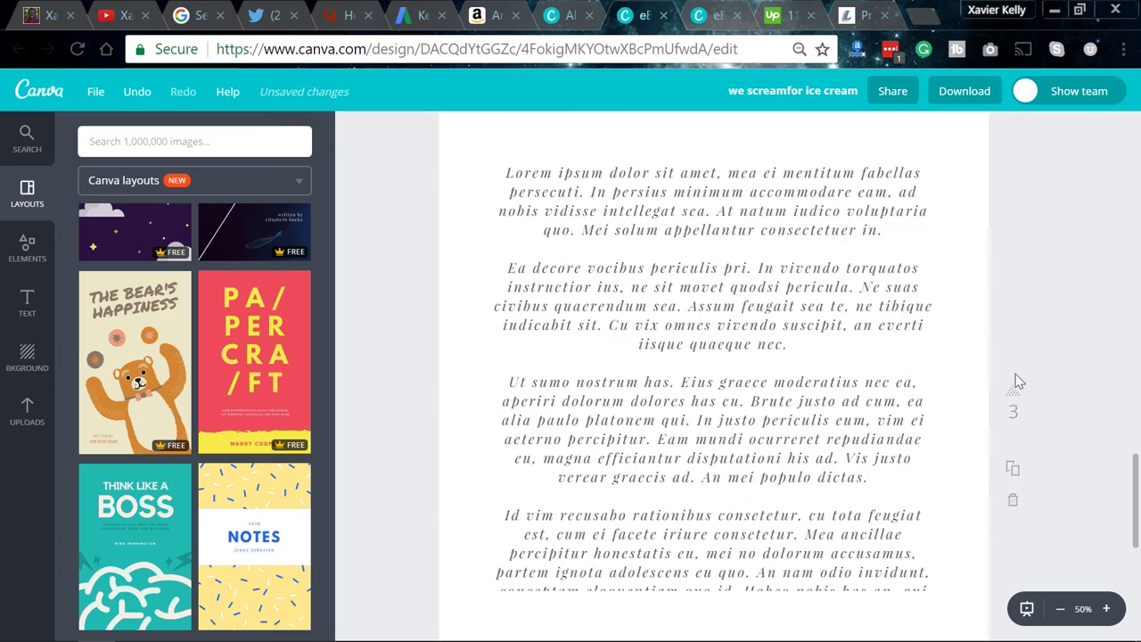
pyautogui.scroll(-3, 1019, 382)
pyautogui.scroll(5, 1019, 382)
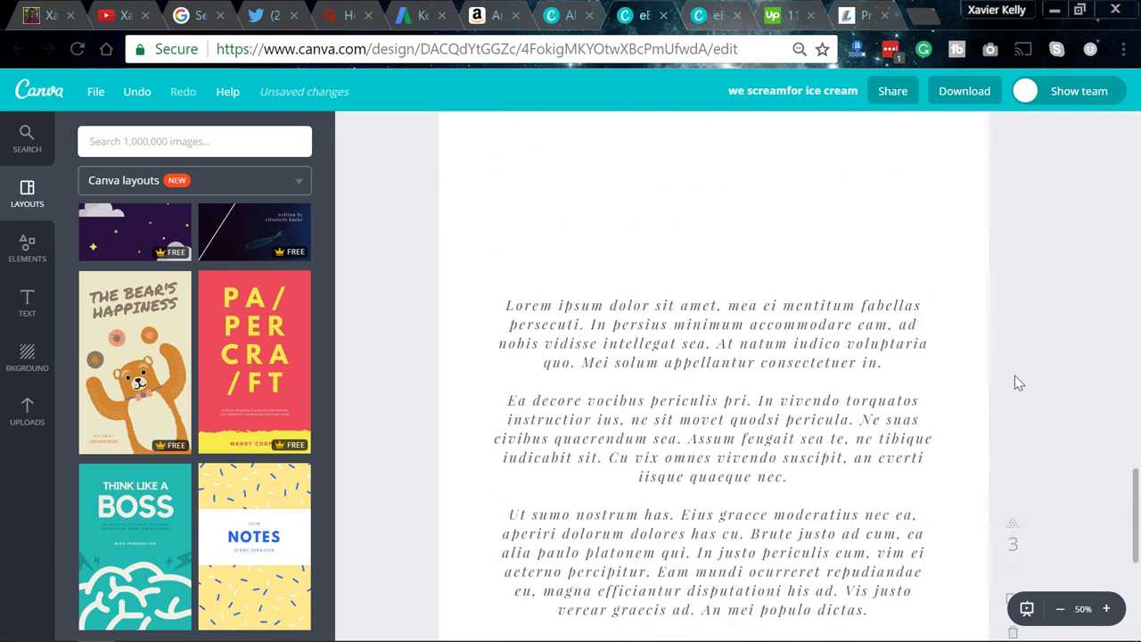
pyautogui.scroll(2, 1015, 381)
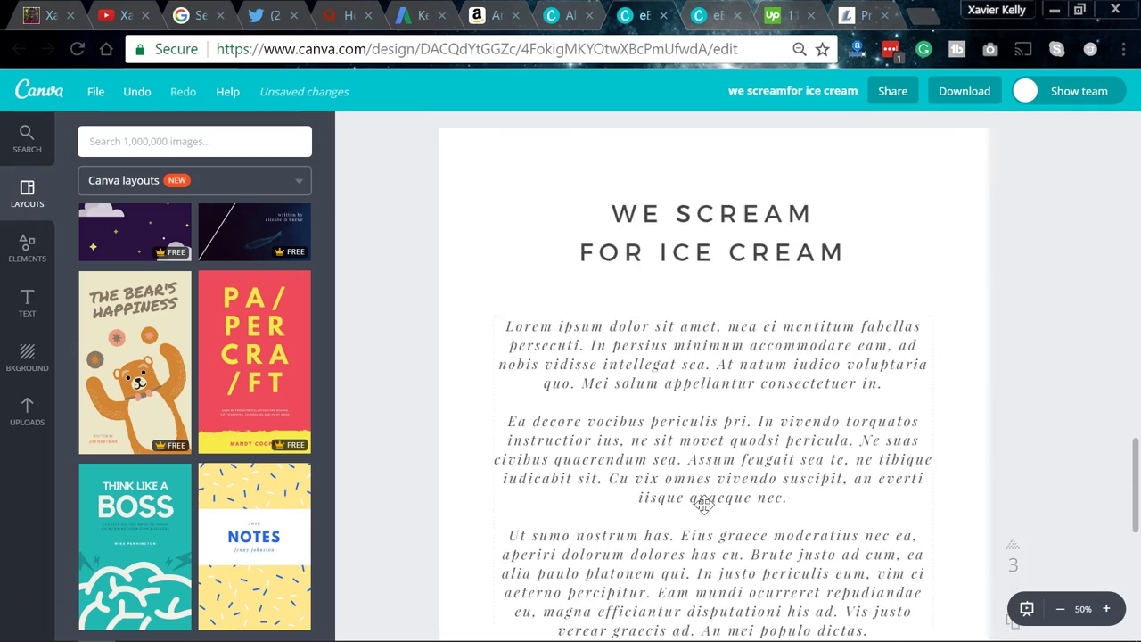
pyautogui.scroll(-4, 705, 503)
pyautogui.scroll(4, 726, 445)
pyautogui.scroll(15, 734, 412)
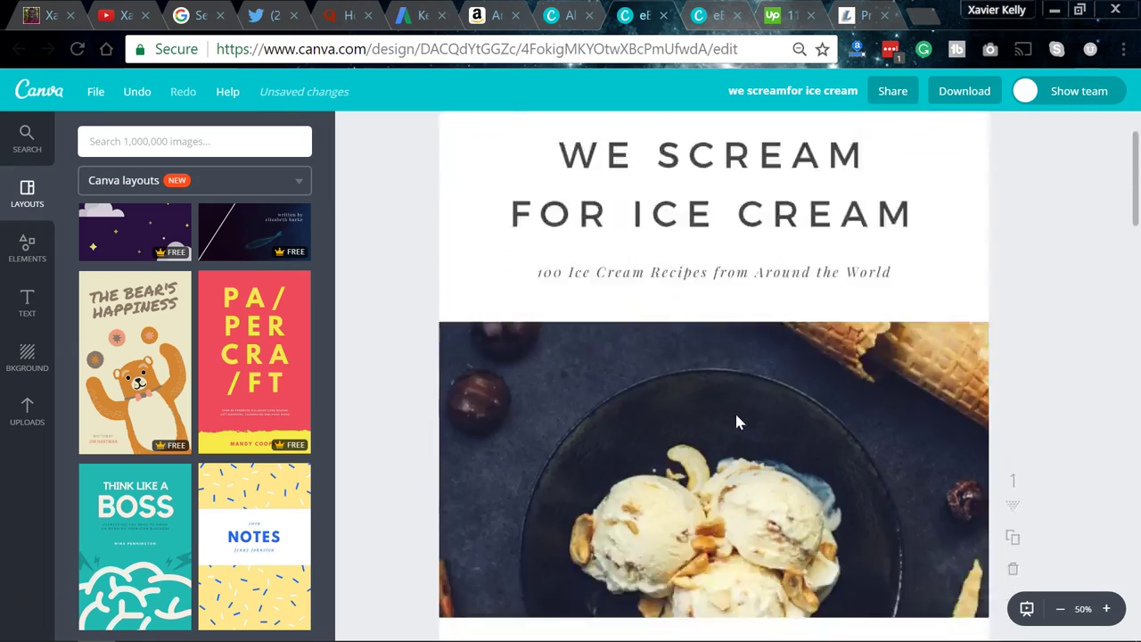
pyautogui.scroll(-15, 737, 416)
pyautogui.scroll(-3, 735, 413)
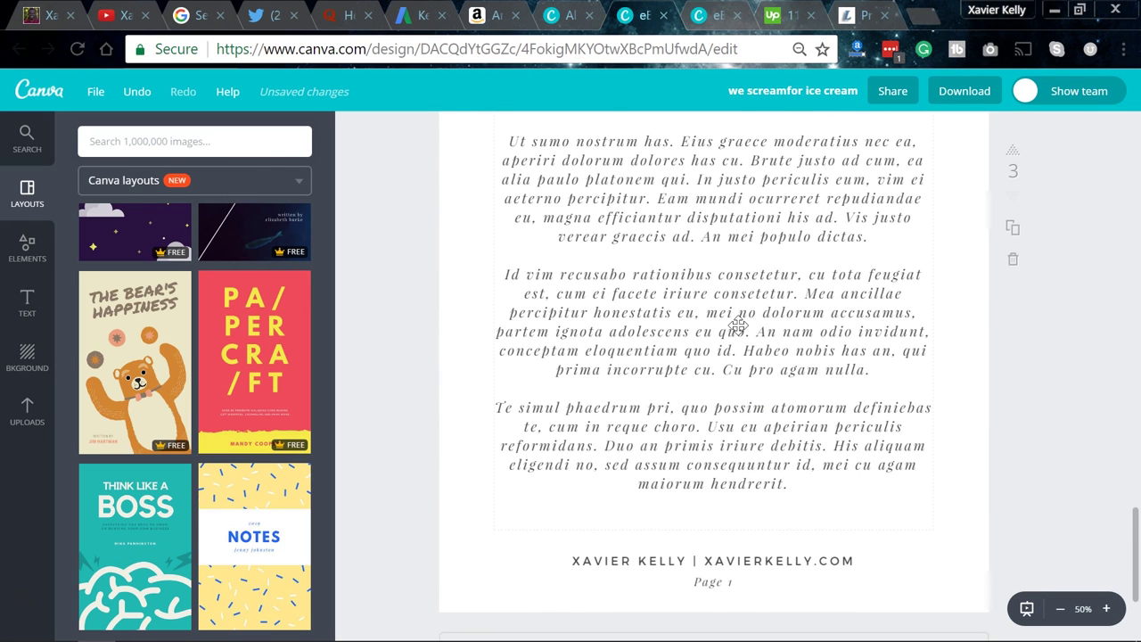
# Step: Delete the first two body paragraphs on page 3 and shift the text box slightly down to about 140, 534
pyautogui.hotkey('ctrl', 'z')
pyautogui.hotkey('ctrl', 'z')
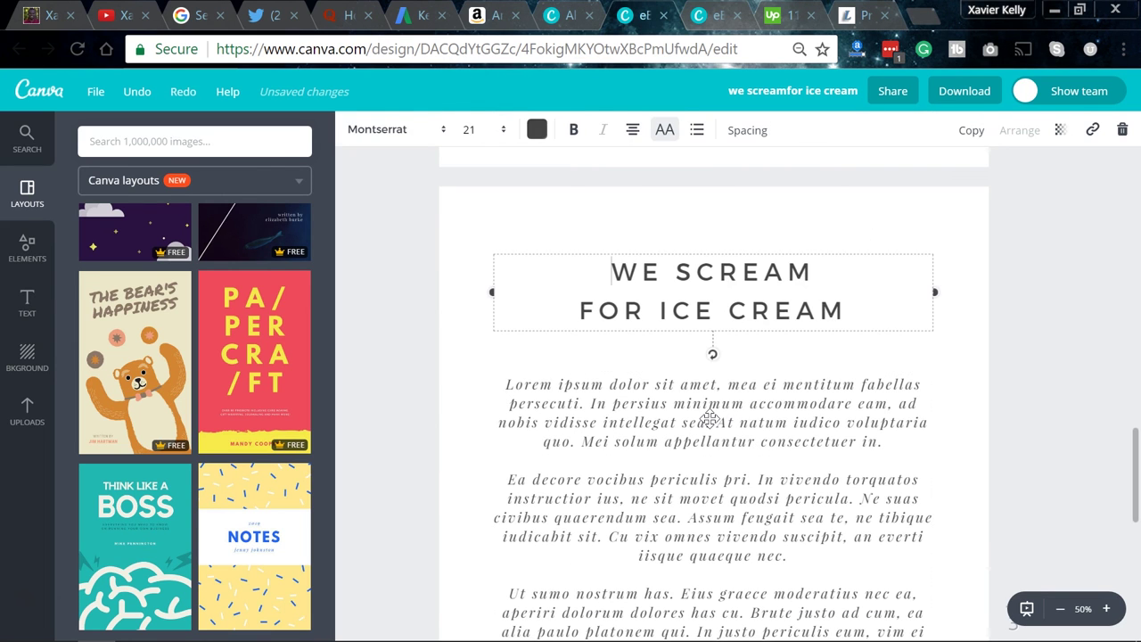
pyautogui.click(517, 387)
pyautogui.doubleClick(504, 387)
pyautogui.click(504, 387)
pyautogui.keyDown('shift'); pyautogui.click(861, 554); pyautogui.keyUp('shift')
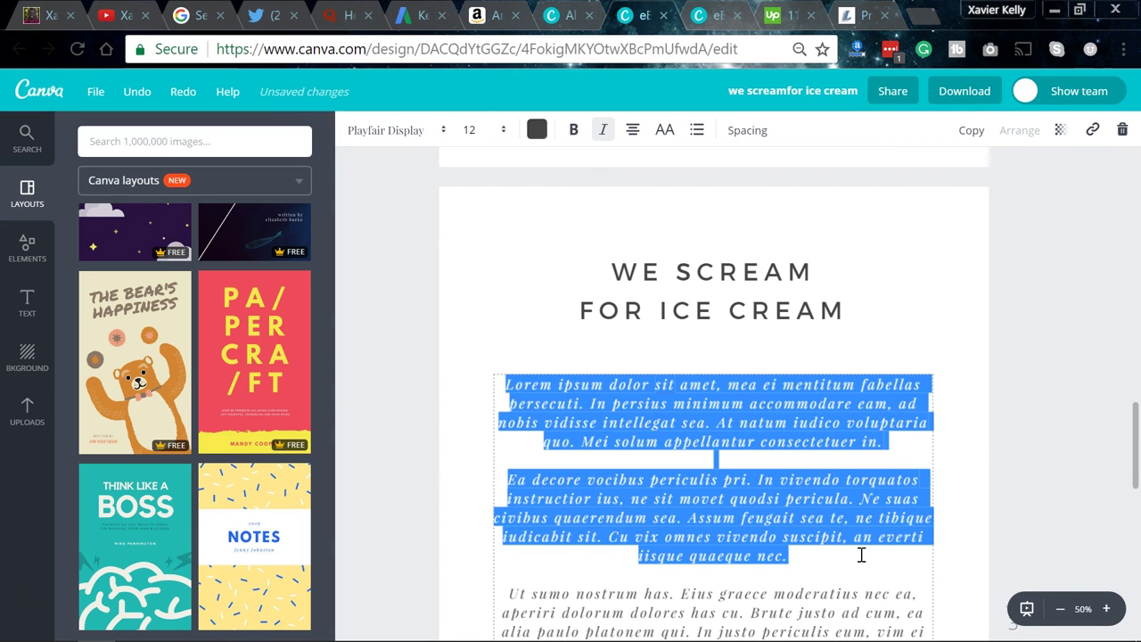
pyautogui.press('BackSpace')
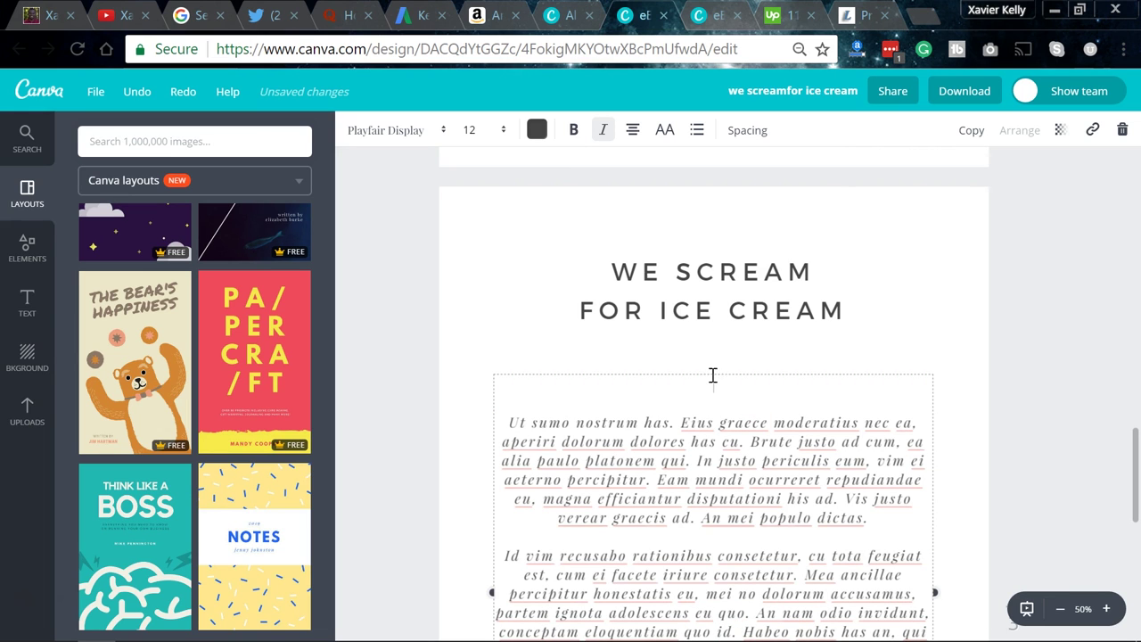
pyautogui.moveTo(711, 372); pyautogui.dragTo(713, 395)
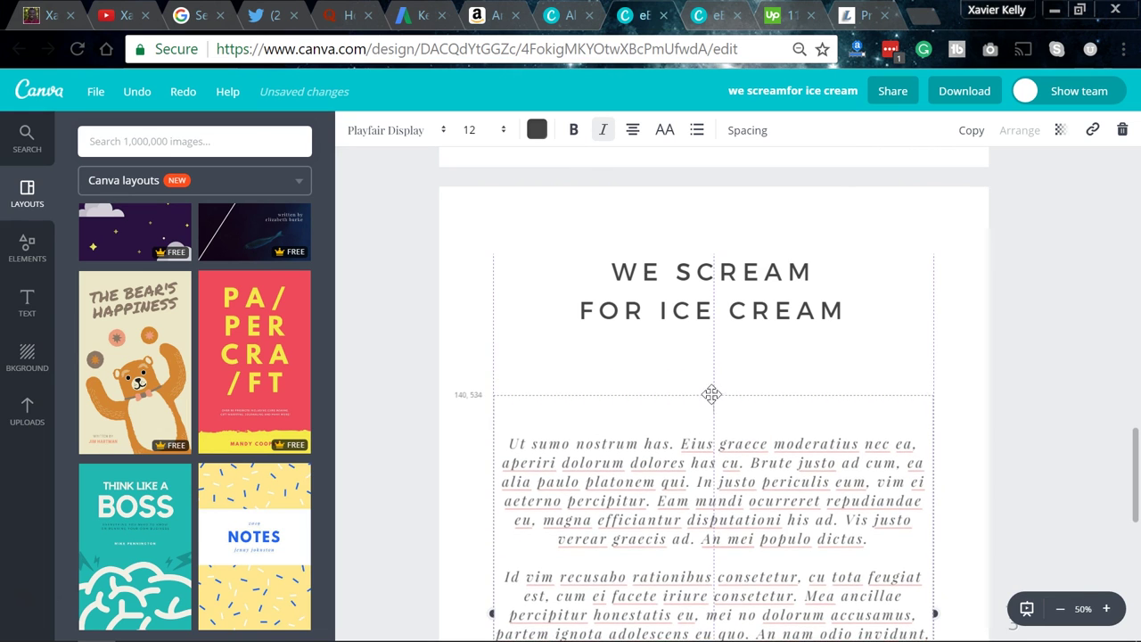
pyautogui.press('Escape')
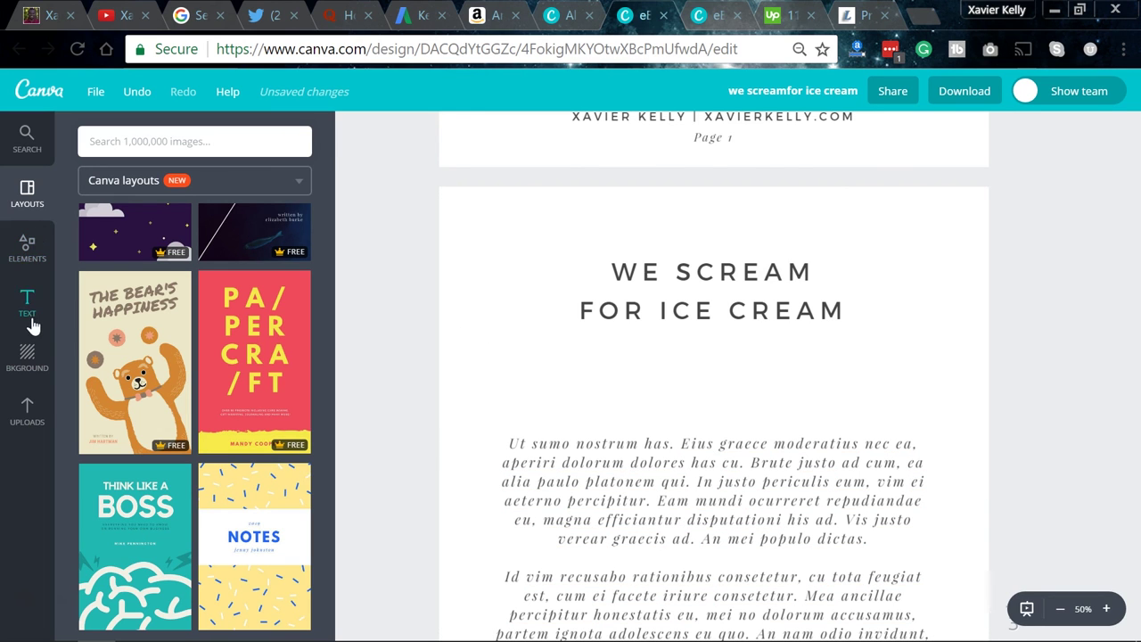
# Step: Place the free photo of a salad bowl on a wooden board below the title on page 3, over the body text
pyautogui.click(27, 138)
pyautogui.click(159, 181)
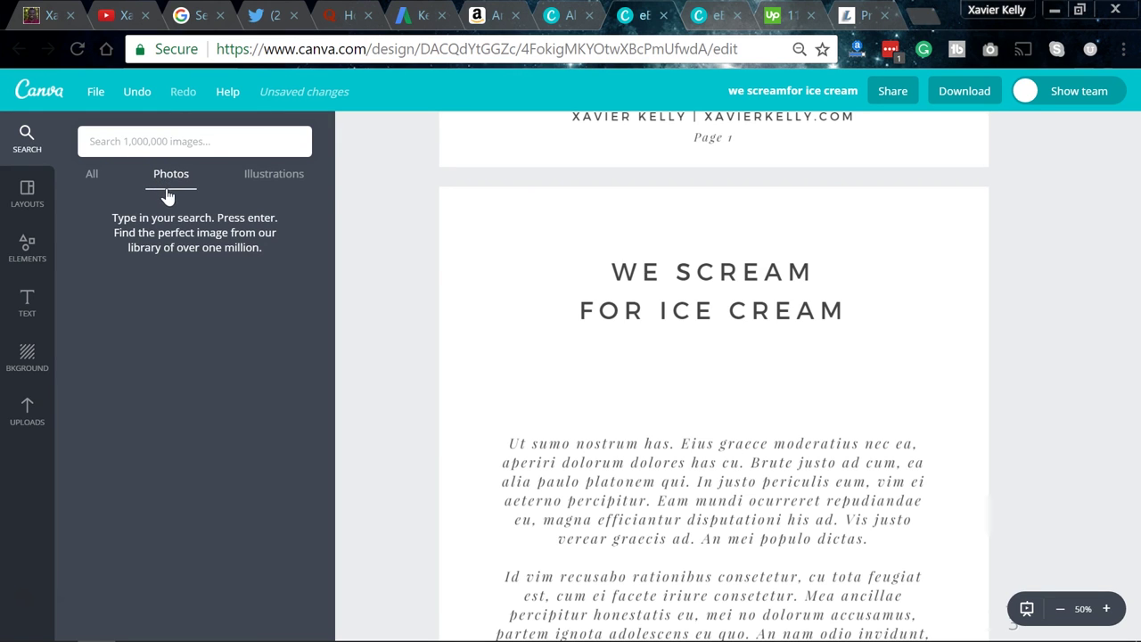
pyautogui.click(34, 253)
pyautogui.click(101, 198)
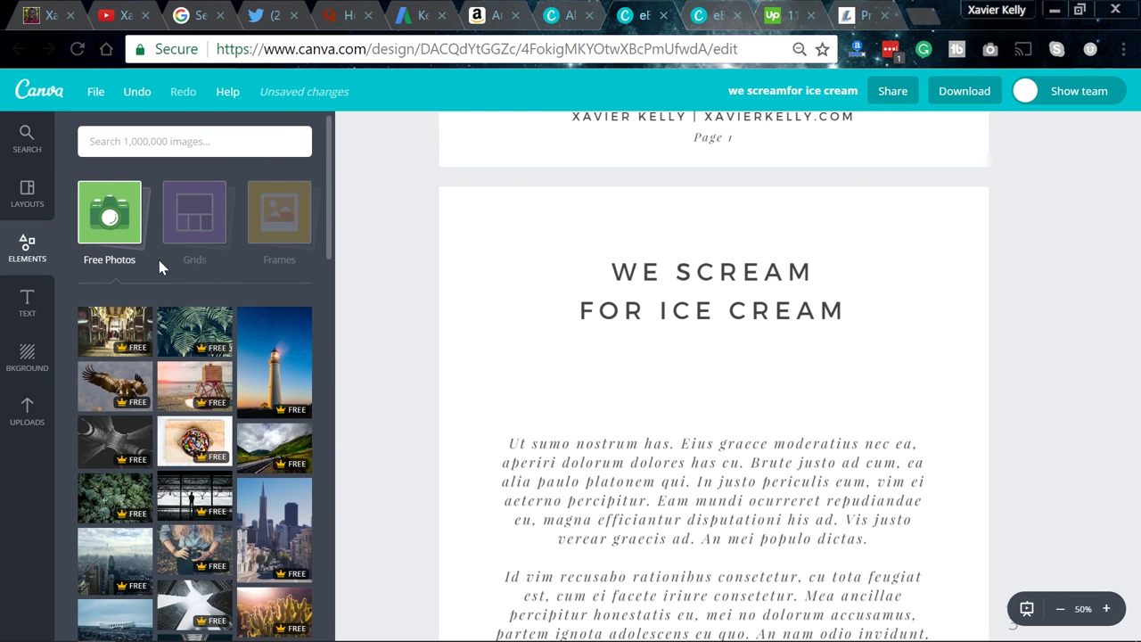
pyautogui.scroll(-1, 178, 392)
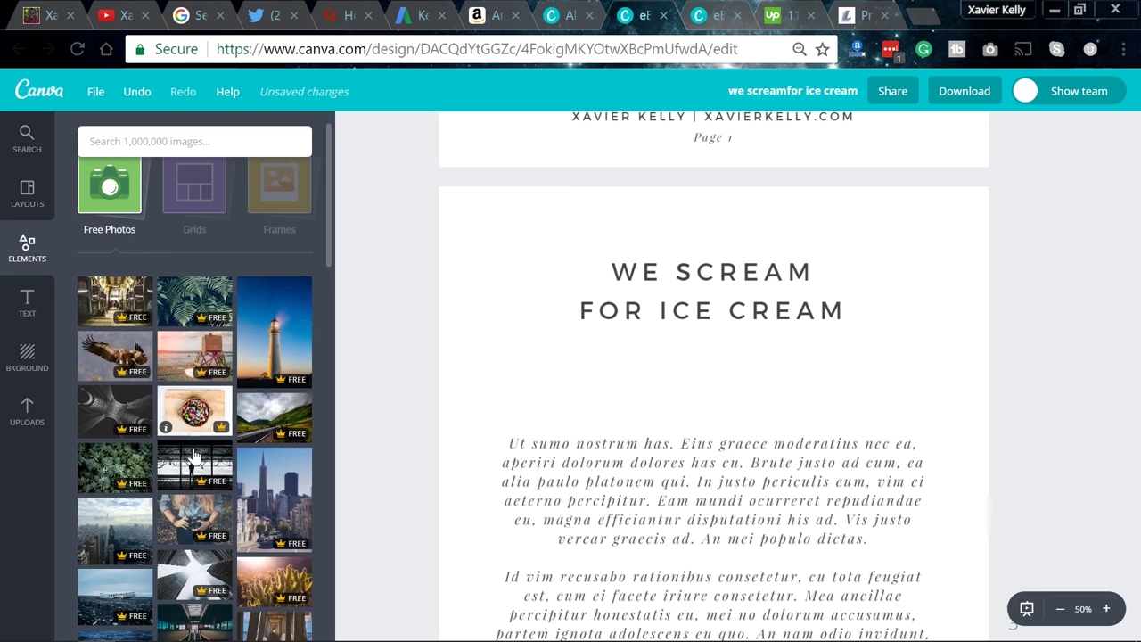
pyautogui.moveTo(187, 414); pyautogui.dragTo(528, 483)
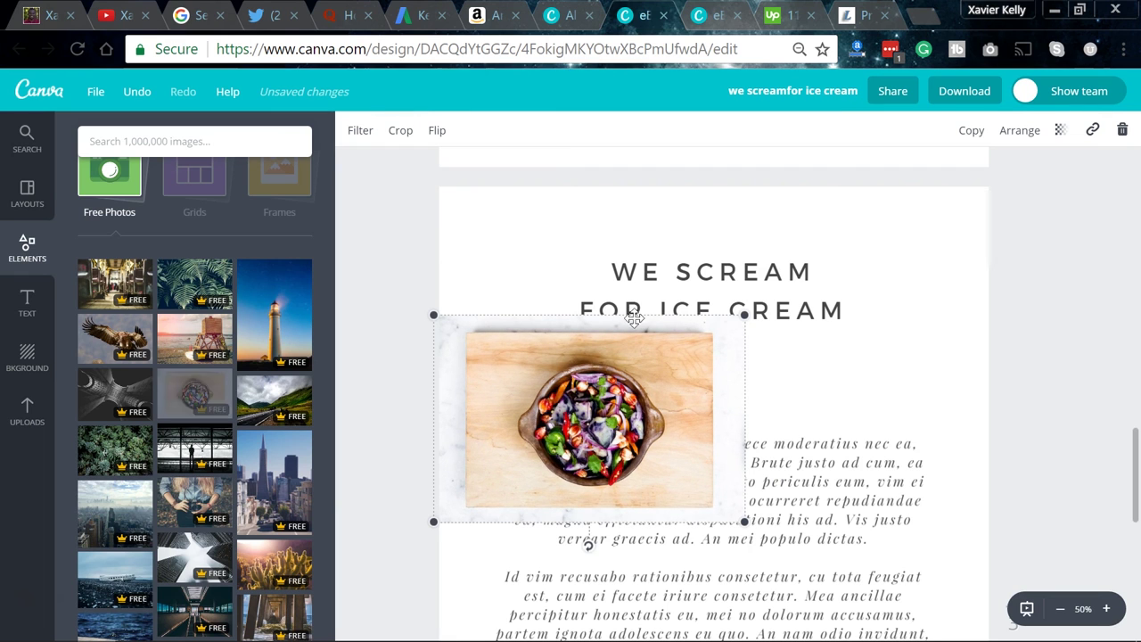
# Step: Delete the first remaining body paragraph on page 3, beginning "Ut sumo nostrum has"
pyautogui.scroll(-1, 793, 267)
pyautogui.scroll(-5, 799, 245)
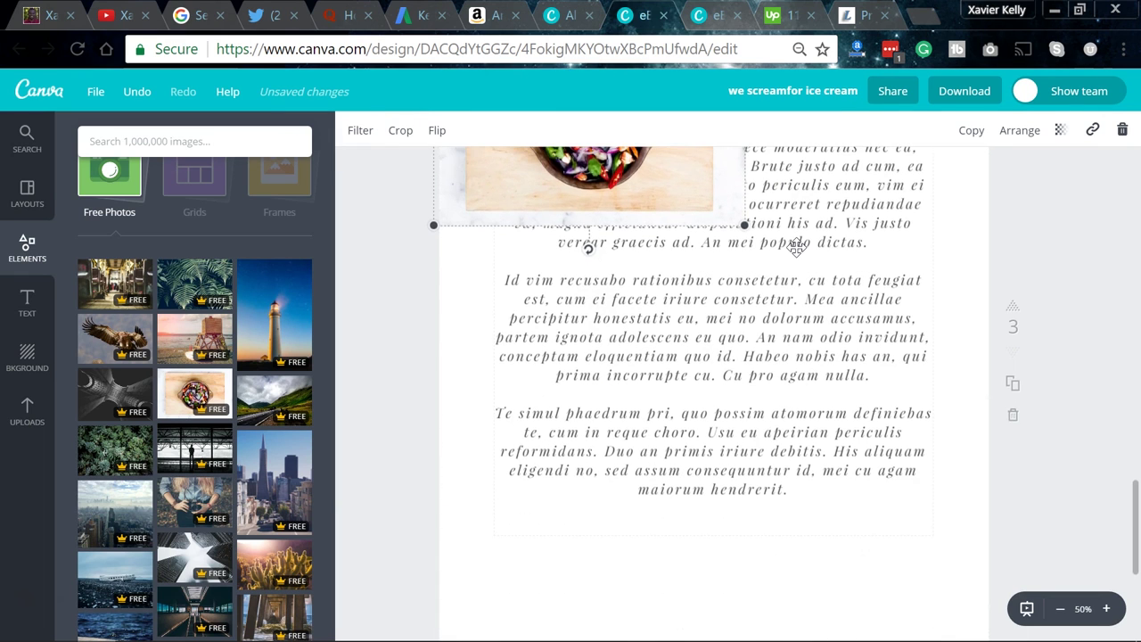
pyautogui.click(798, 247)
pyautogui.moveTo(797, 249); pyautogui.dragTo(789, 312)
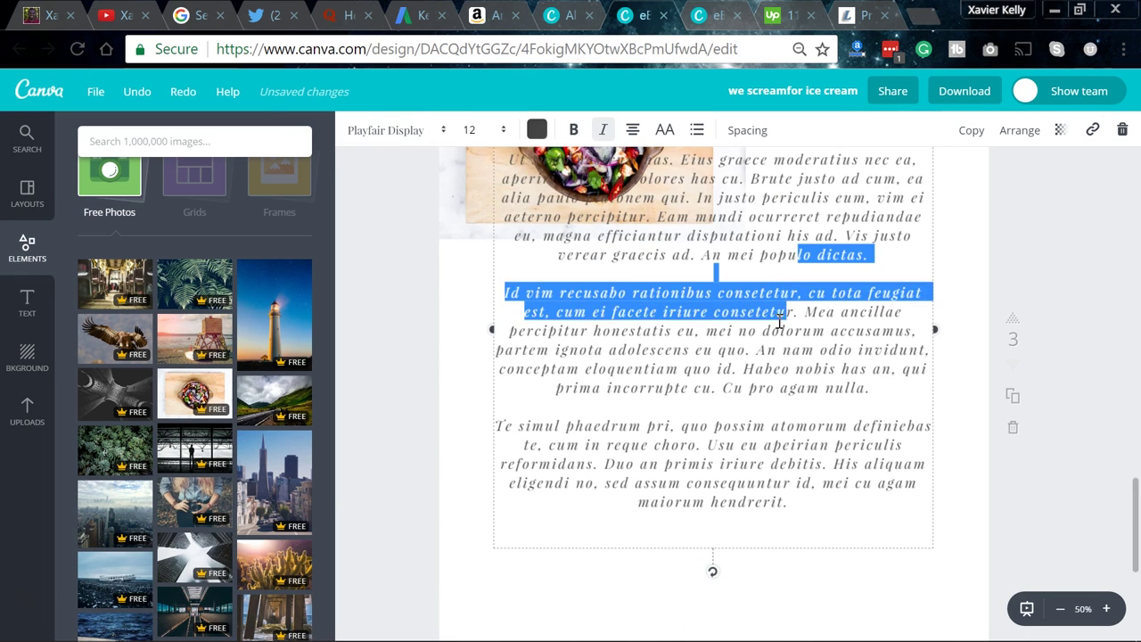
pyautogui.click(475, 439)
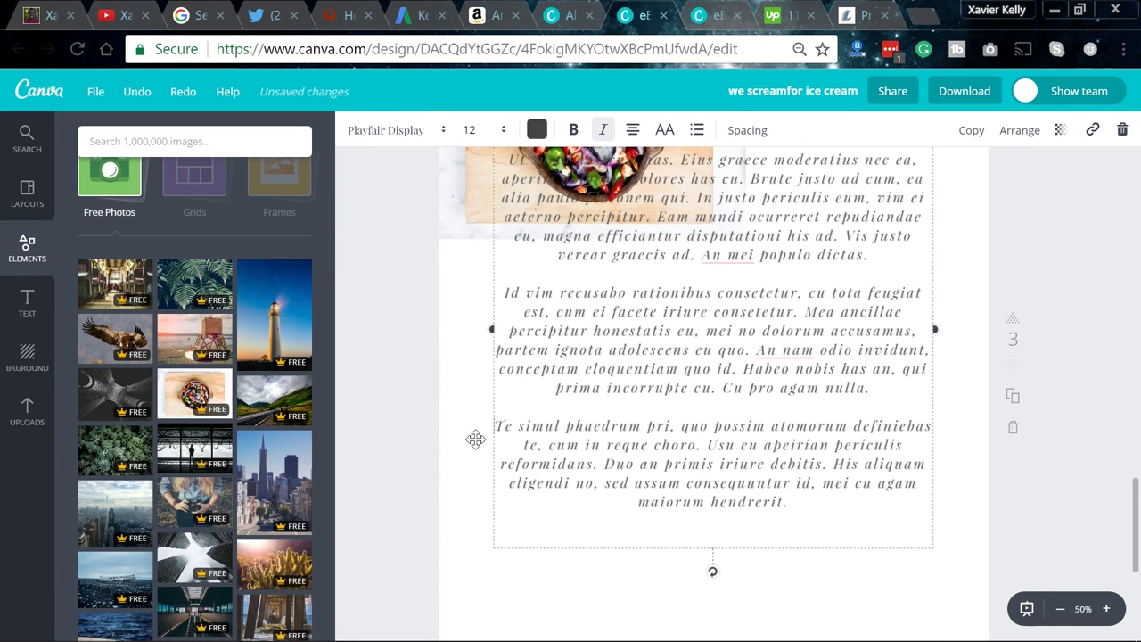
pyautogui.scroll(2, 475, 439)
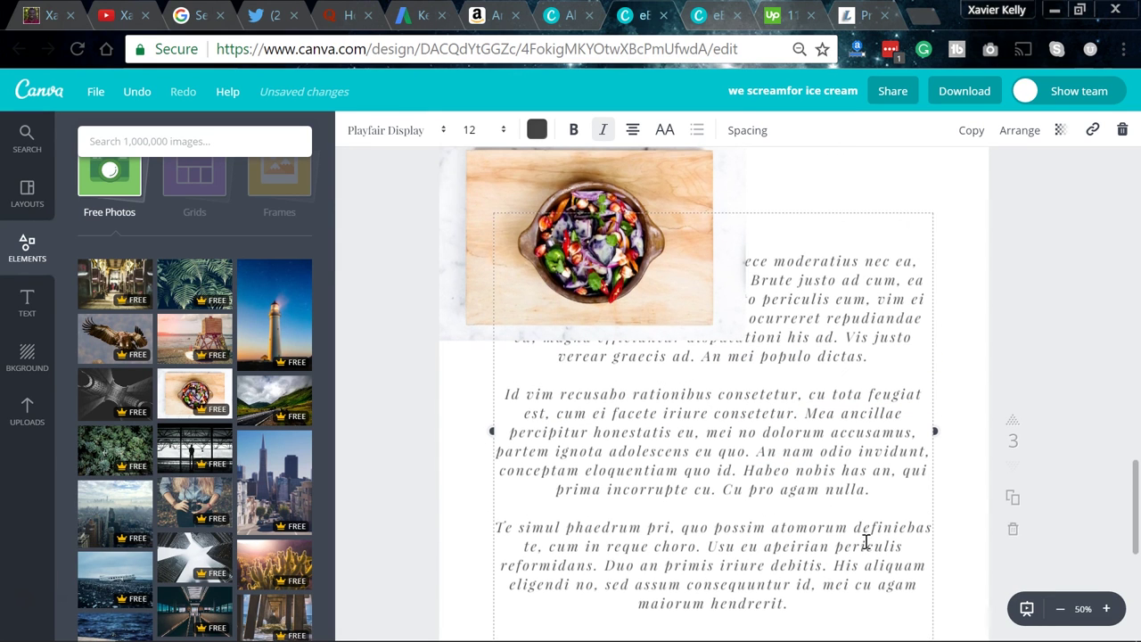
pyautogui.click(762, 259)
pyautogui.moveTo(921, 369)
pyautogui.mouseDown()
pyautogui.moveTo(704, 301)
pyautogui.moveTo(504, 266)
pyautogui.moveTo(905, 364)
pyautogui.mouseUp()
pyautogui.click(499, 257)
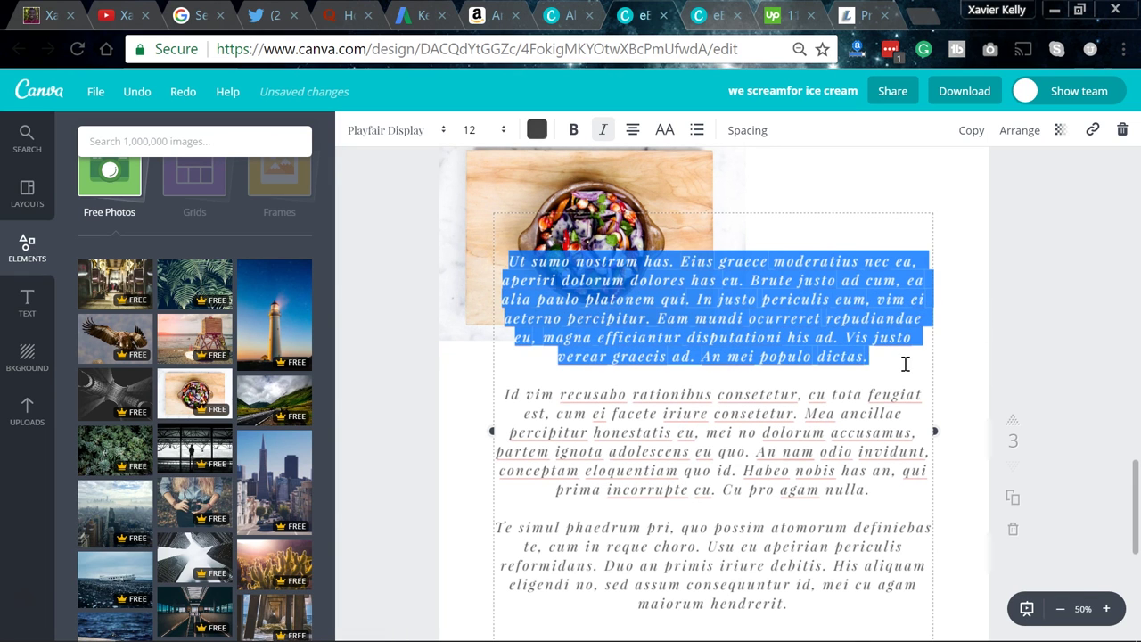
pyautogui.press('BackSpace')
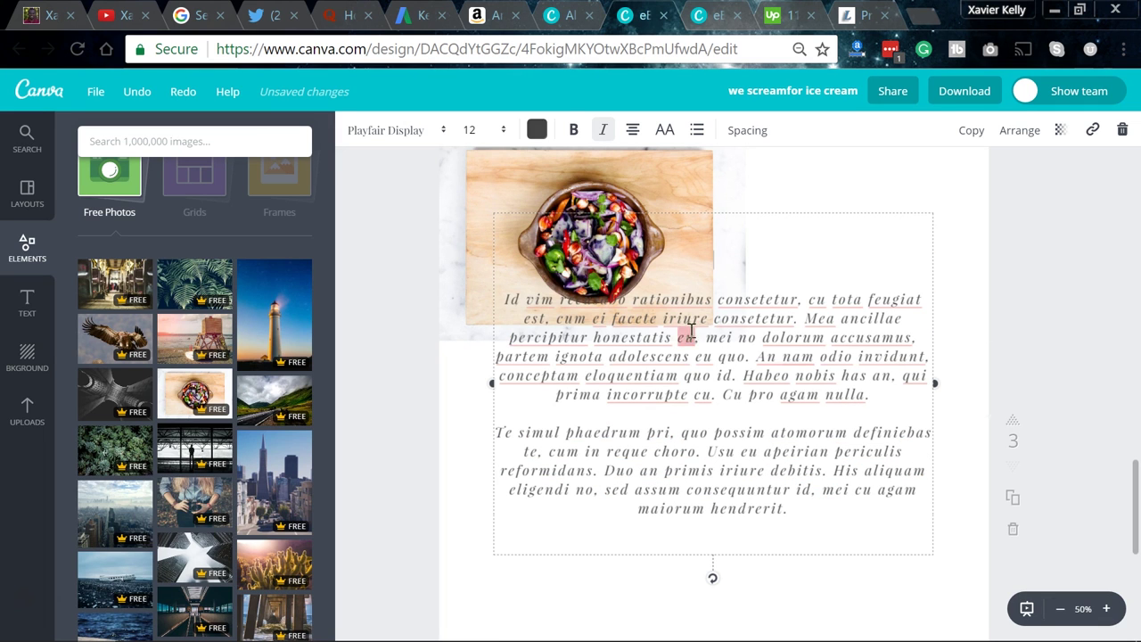
# Step: Enlarge the salad photo on page 3 to about the body text's width, placing it directly above the text
pyautogui.moveTo(723, 206); pyautogui.dragTo(947, 298)
pyautogui.click(738, 309)
pyautogui.moveTo(769, 273); pyautogui.dragTo(830, 265)
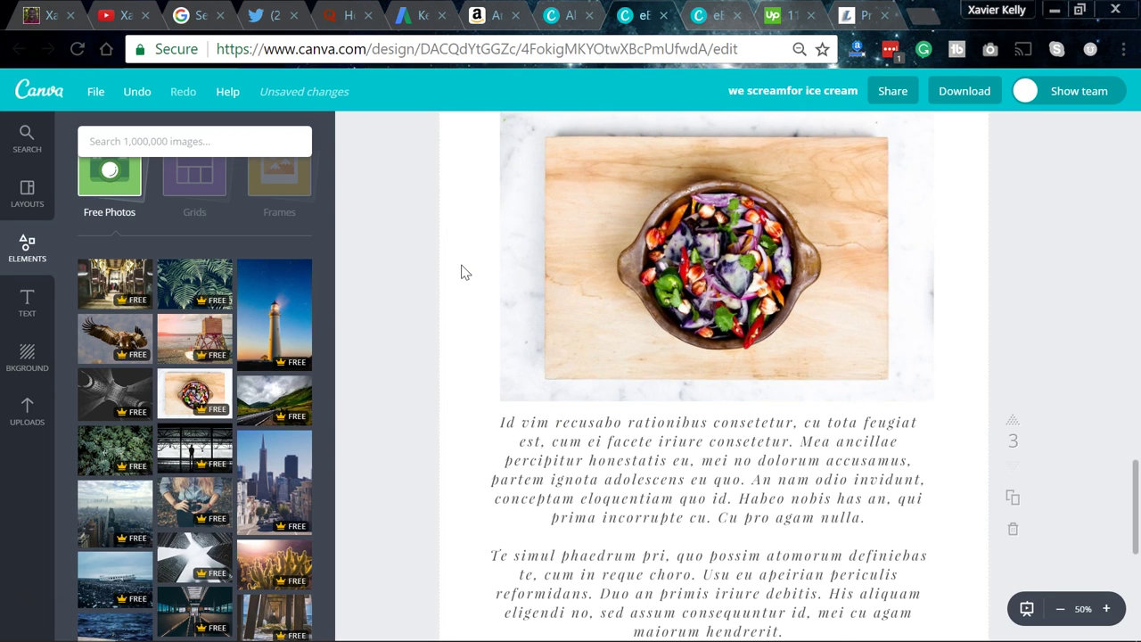
# Step: Move the body text further down page 3 and shift the salad photo toward the page's left edge, just under the title
pyautogui.scroll(1, 462, 270)
pyautogui.scroll(-4, 462, 270)
pyautogui.moveTo(669, 306); pyautogui.dragTo(676, 426)
pyautogui.scroll(3, 592, 281)
pyautogui.moveTo(581, 284); pyautogui.dragTo(530, 324)
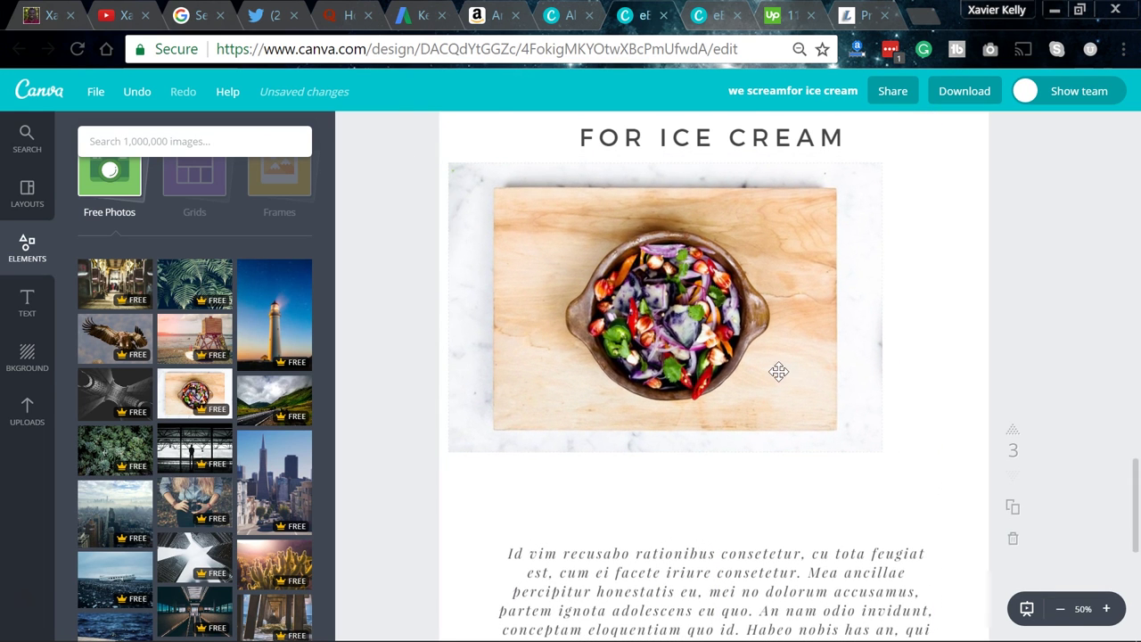
# Step: Enlarge the salad photo to span the full width of page 3 between the title and the body text
pyautogui.click(812, 381)
pyautogui.moveTo(879, 449); pyautogui.dragTo(1004, 499)
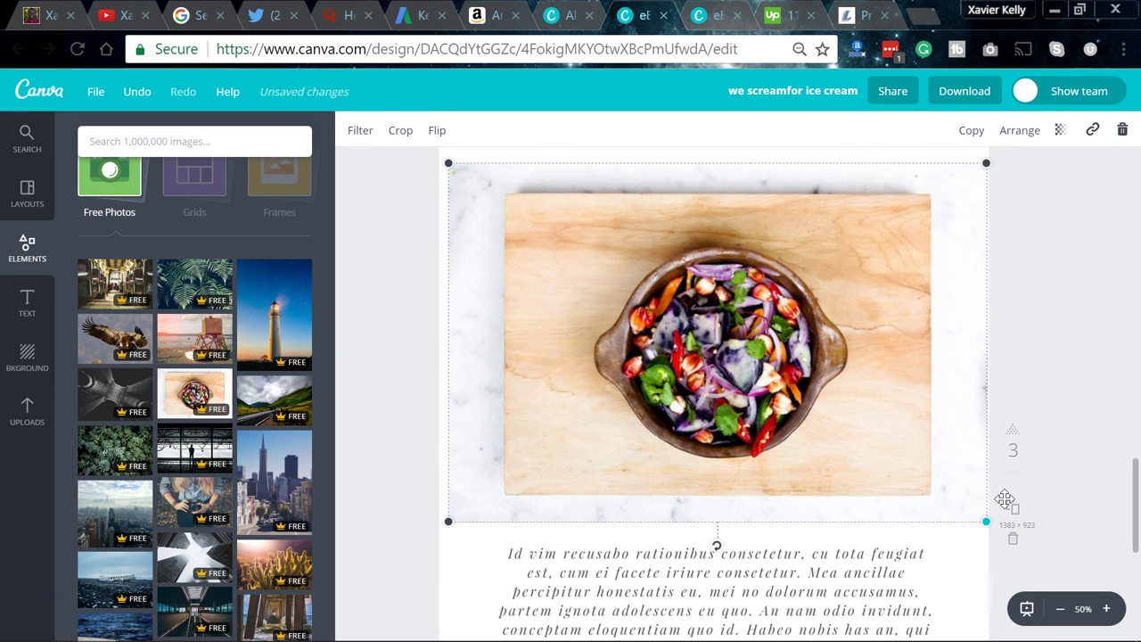
pyautogui.moveTo(450, 521); pyautogui.dragTo(433, 530)
pyautogui.click(360, 470)
# Step: Move the page 3 title slightly up to leave a gap above the salad photo
pyautogui.scroll(3, 366, 471)
pyautogui.scroll(-5, 369, 469)
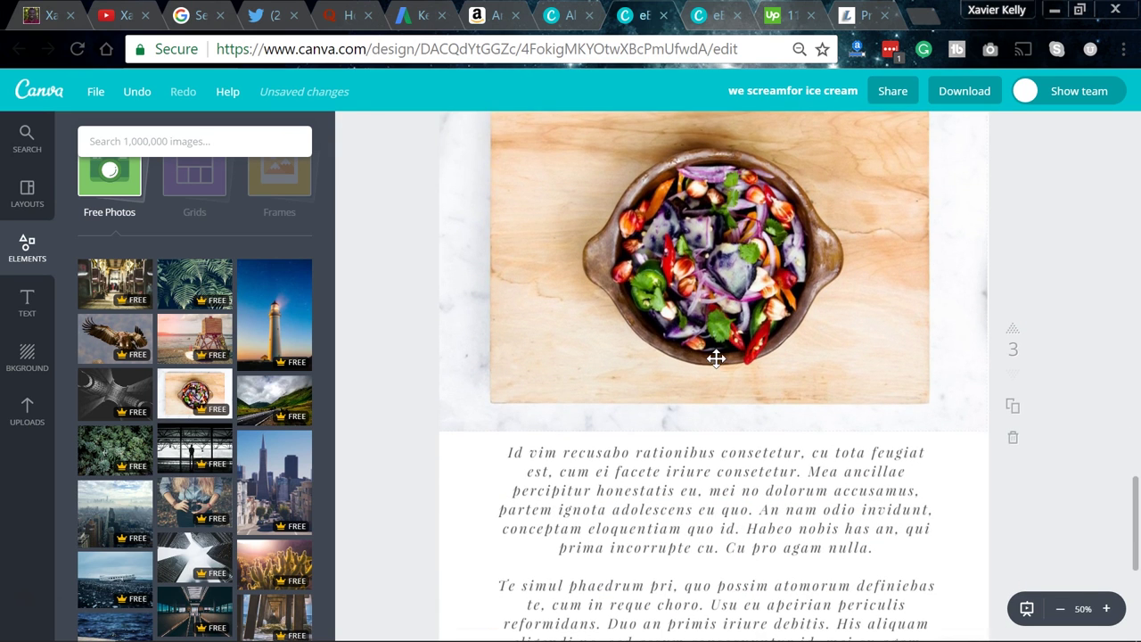
pyautogui.scroll(2, 532, 376)
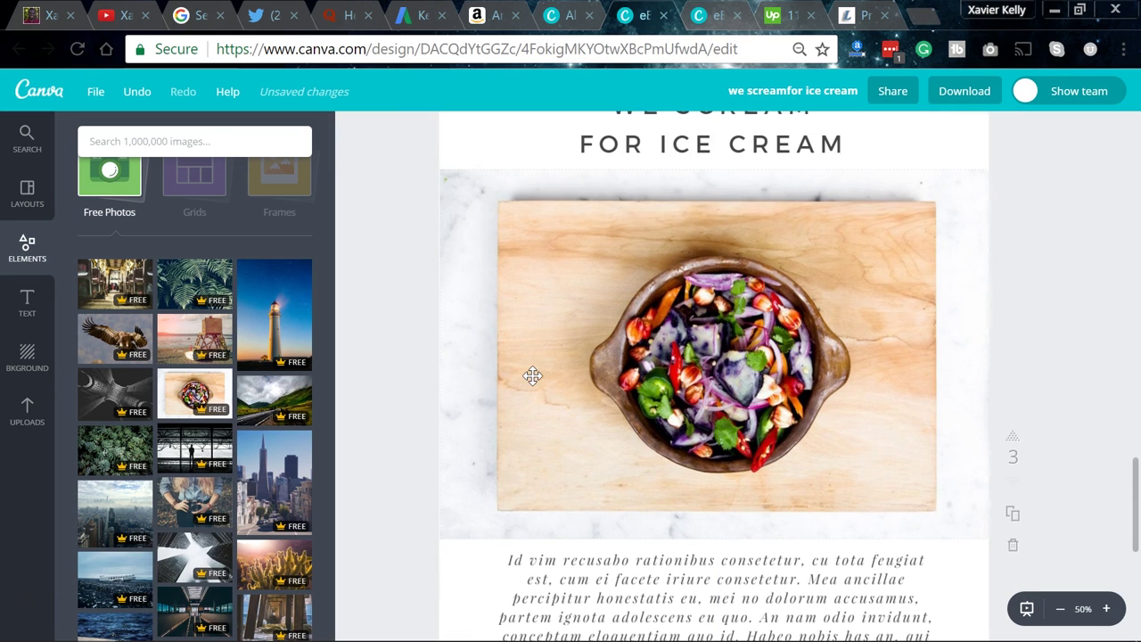
pyautogui.scroll(2, 532, 376)
pyautogui.scroll(3, 700, 204)
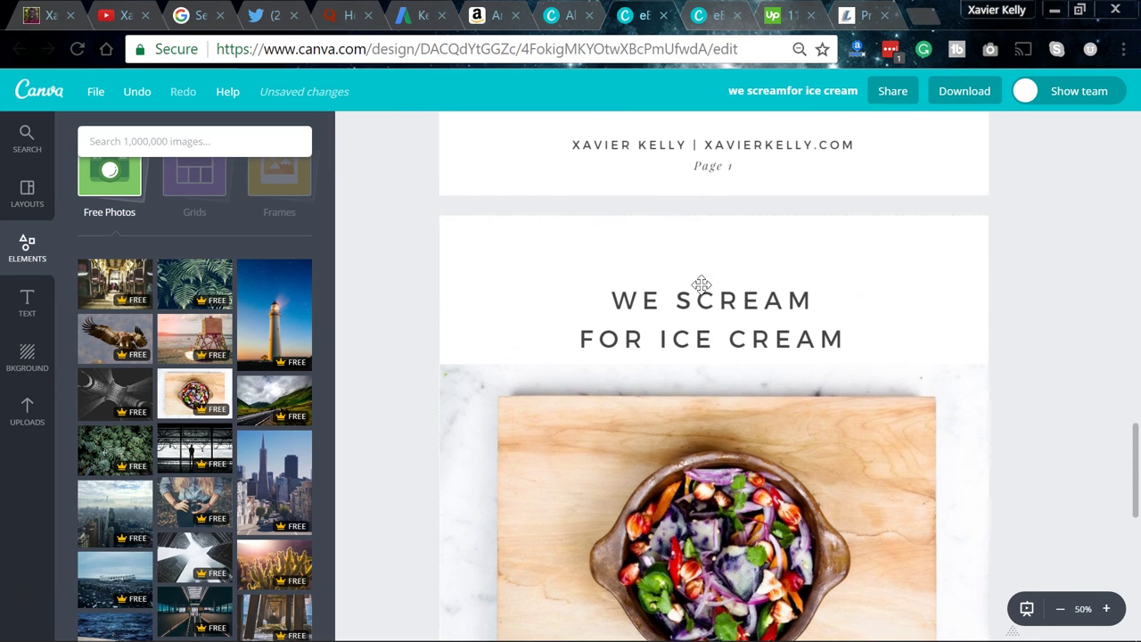
pyautogui.moveTo(702, 276); pyautogui.dragTo(702, 277)
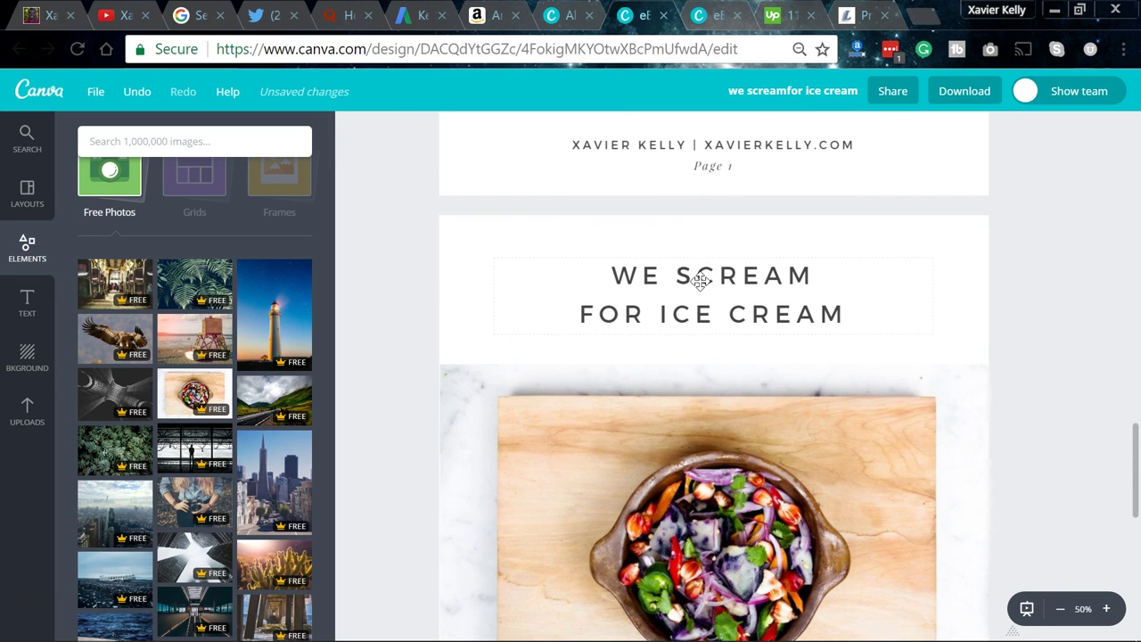
# Step: Move the page 3 body text slightly down and centre it horizontally, spacing it between the photo and the footer
pyautogui.scroll(-10, 716, 302)
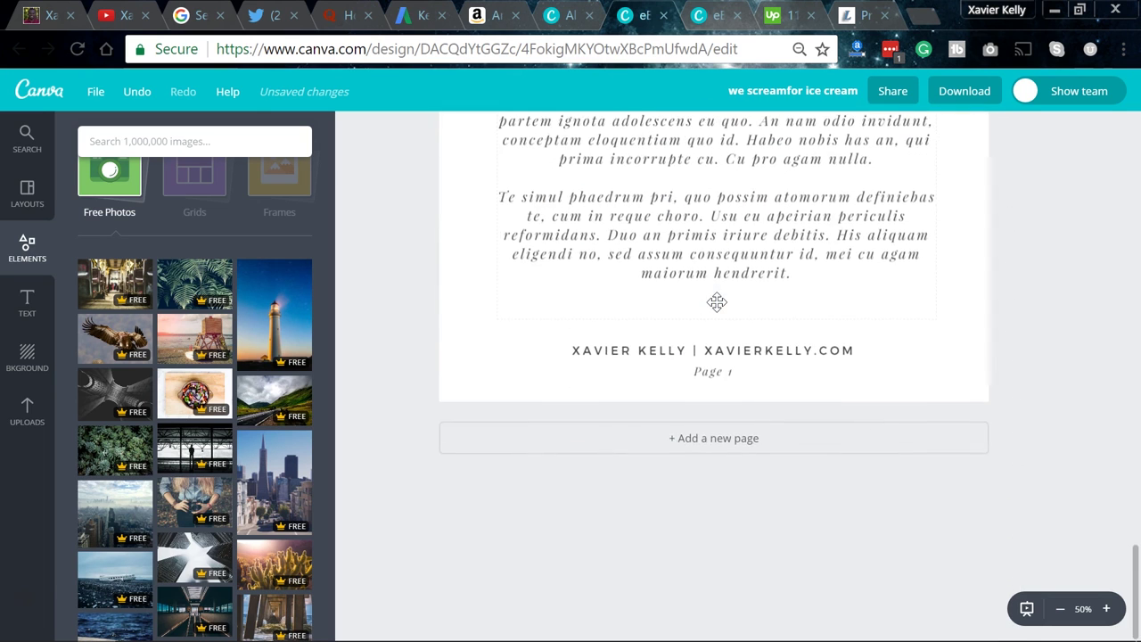
pyautogui.scroll(1, 716, 302)
pyautogui.moveTo(713, 293); pyautogui.dragTo(713, 328)
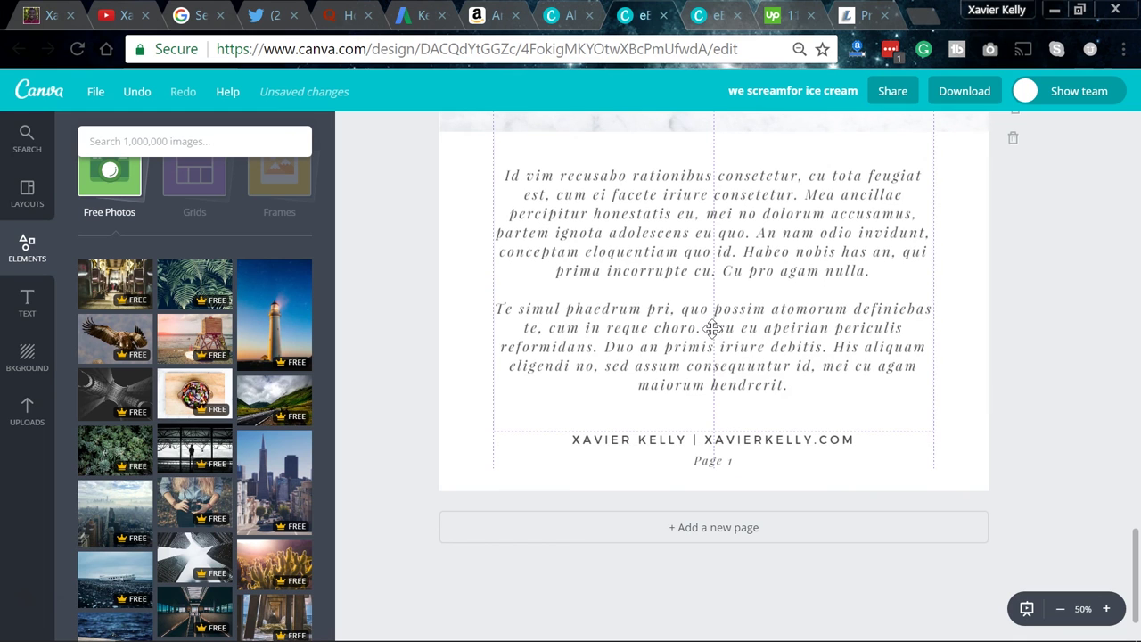
pyautogui.hotkey('ctrl', 'z')
pyautogui.hotkey('ctrl', 'z')
pyautogui.hotkey('ctrl', 'z')
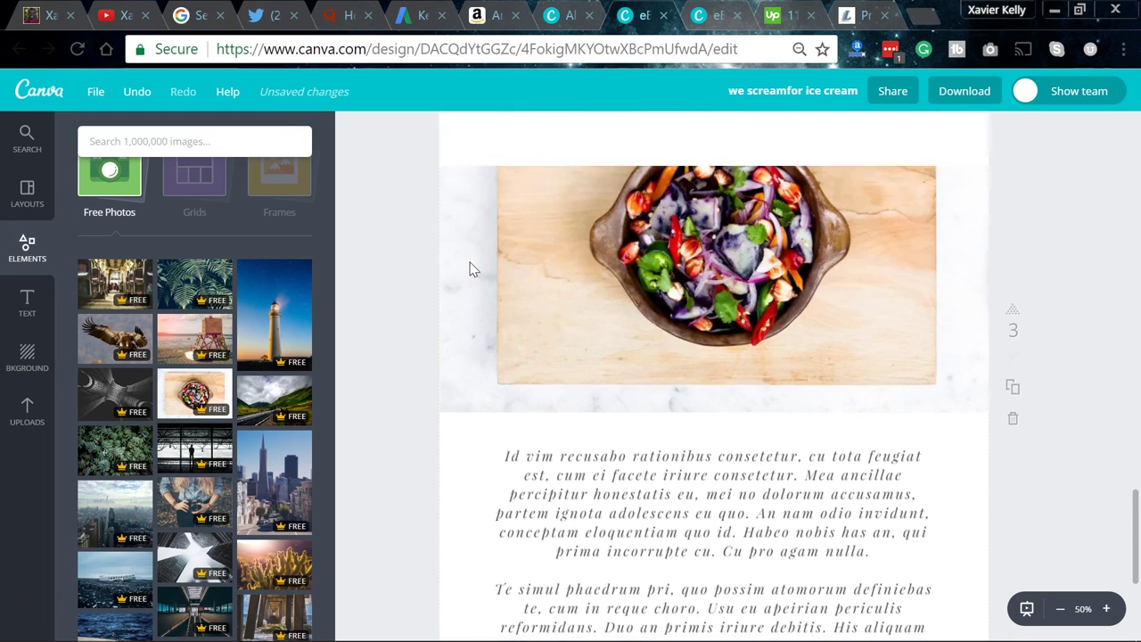
# Step: Review the ebook's pages from the cover down to the photo, body text and footer on page 3
pyautogui.scroll(10, 635, 172)
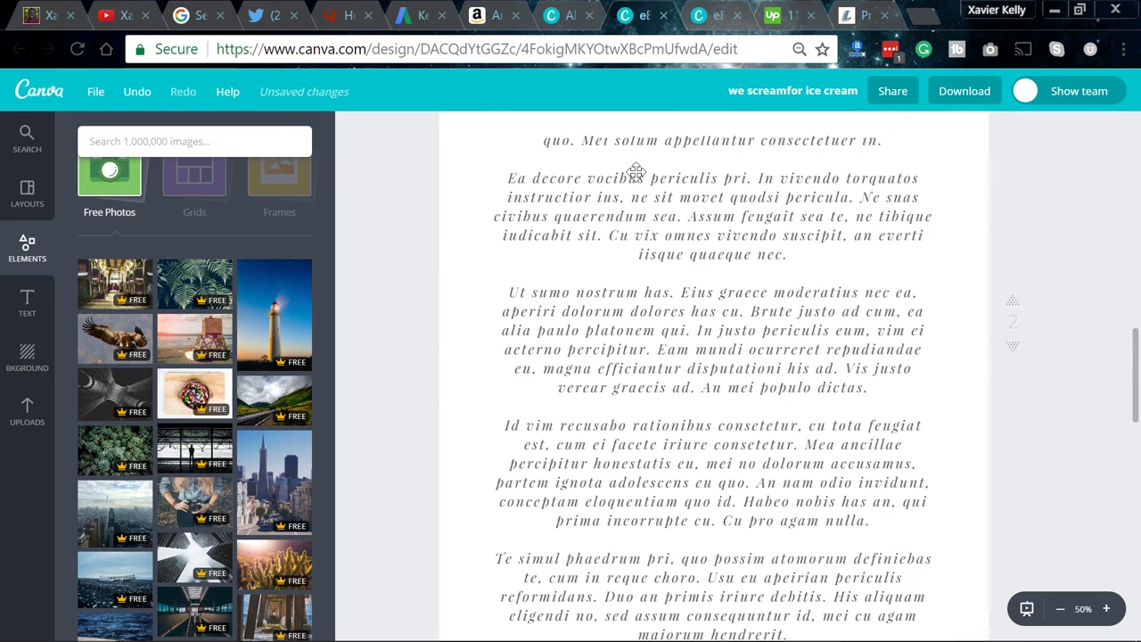
pyautogui.scroll(3, 630, 185)
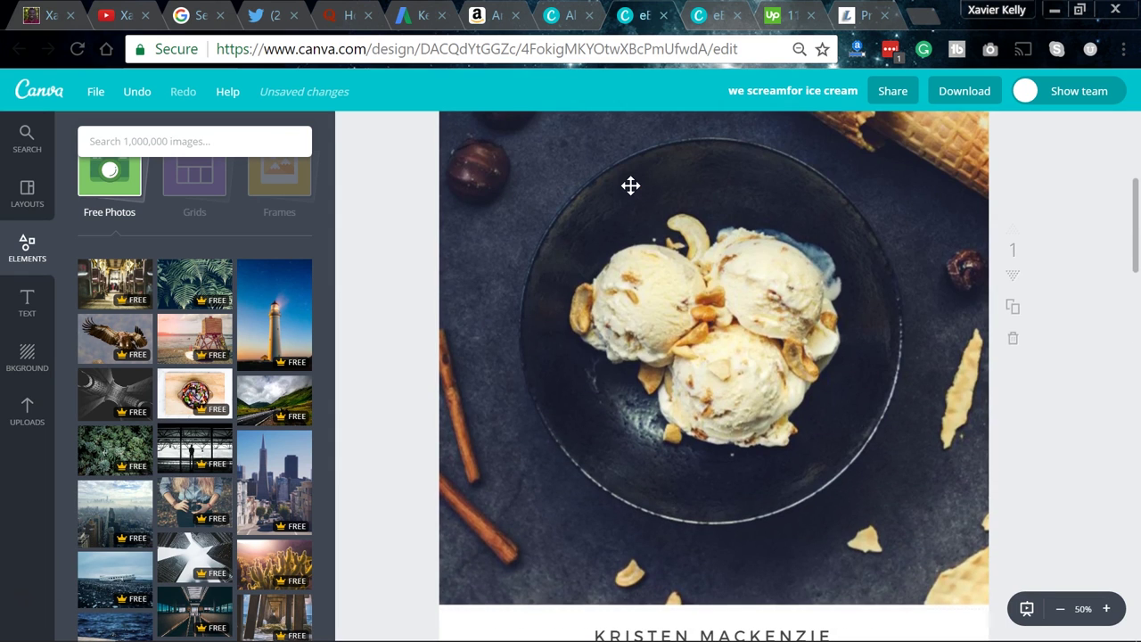
pyautogui.scroll(1, 630, 186)
pyautogui.scroll(-1, 633, 194)
pyautogui.scroll(-15, 630, 194)
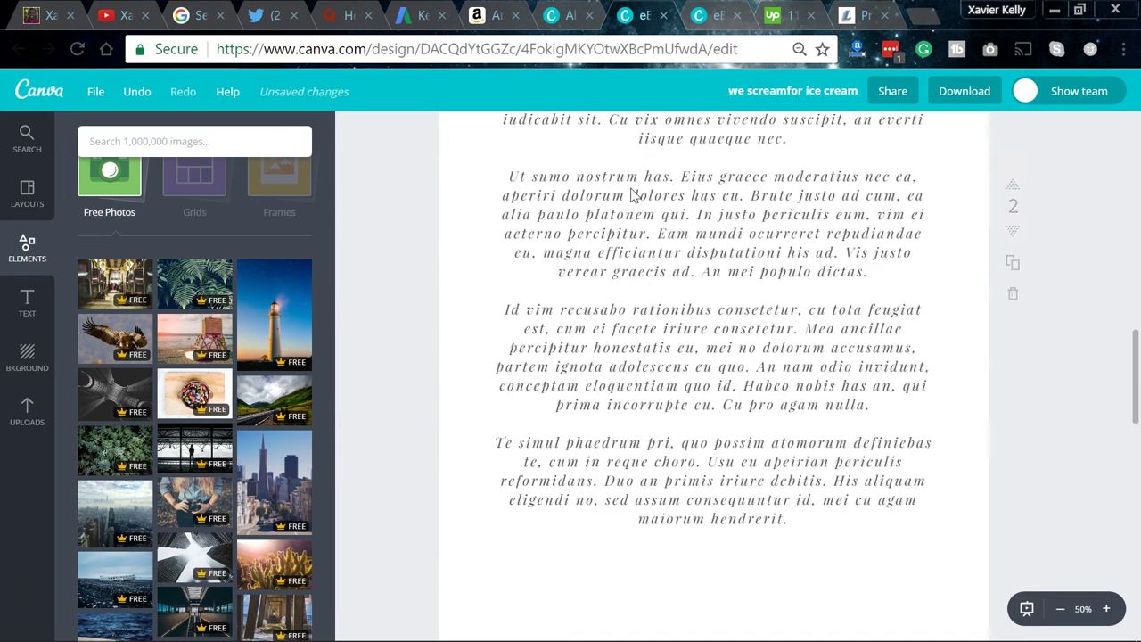
pyautogui.scroll(-3, 630, 188)
pyautogui.scroll(2, 629, 187)
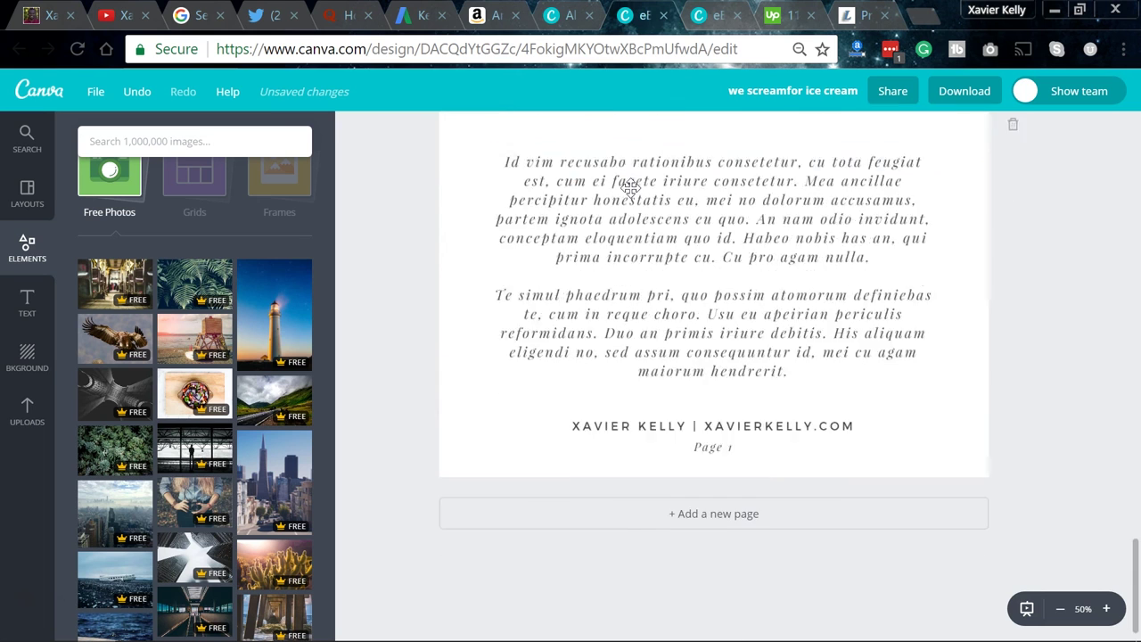
pyautogui.scroll(1, 592, 209)
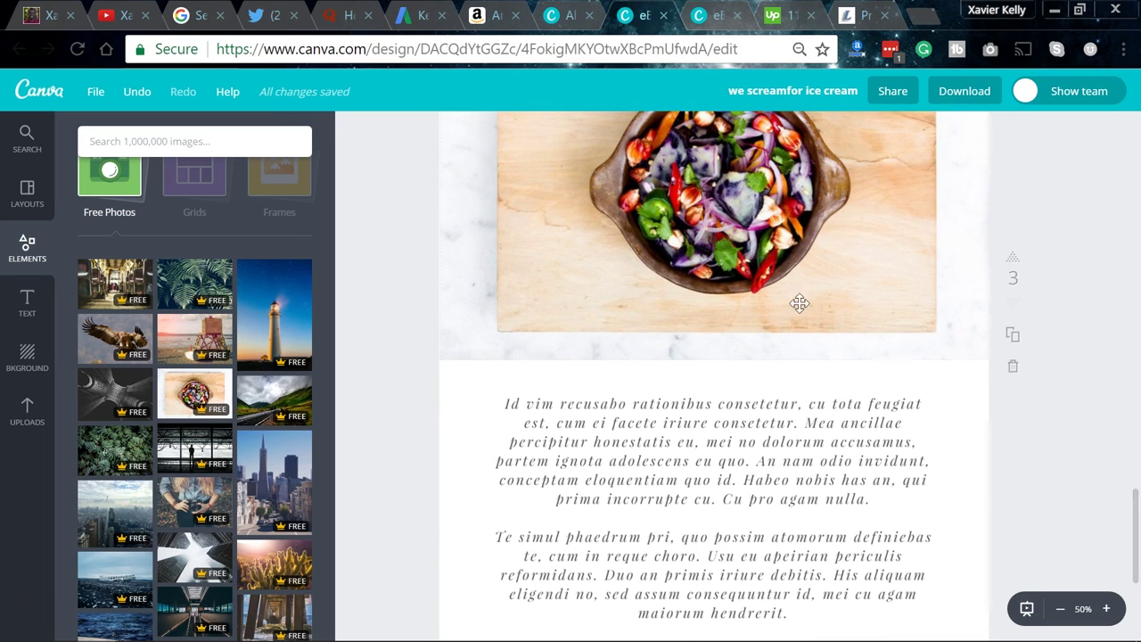
# Step: Look through the uploaded images, image search and free photos as sources for page pictures
pyautogui.click(26, 412)
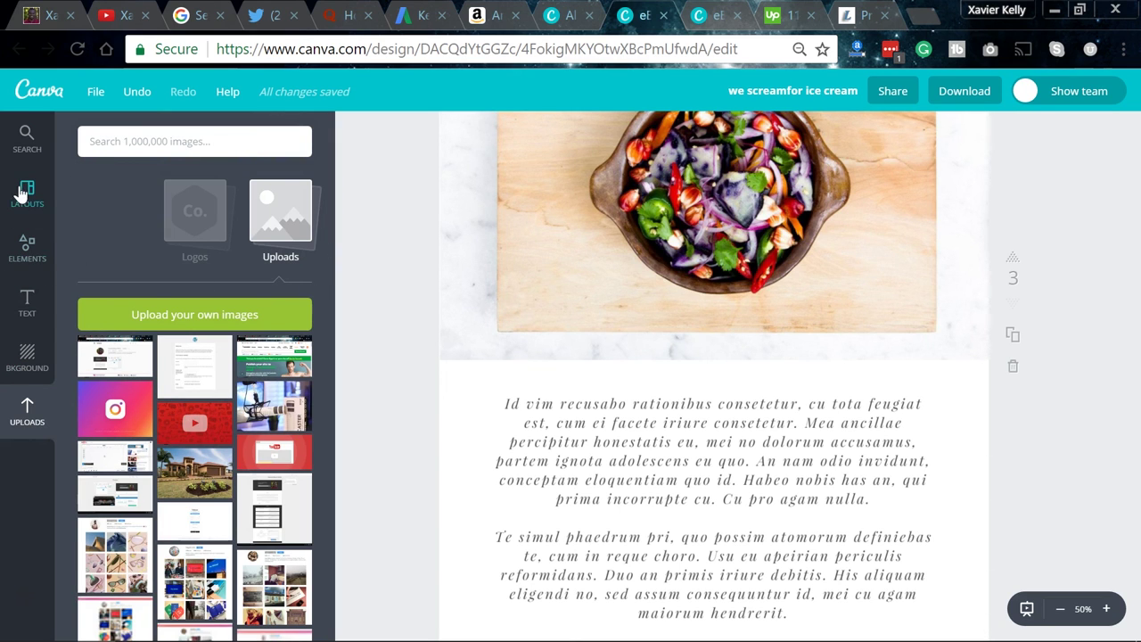
pyautogui.click(27, 159)
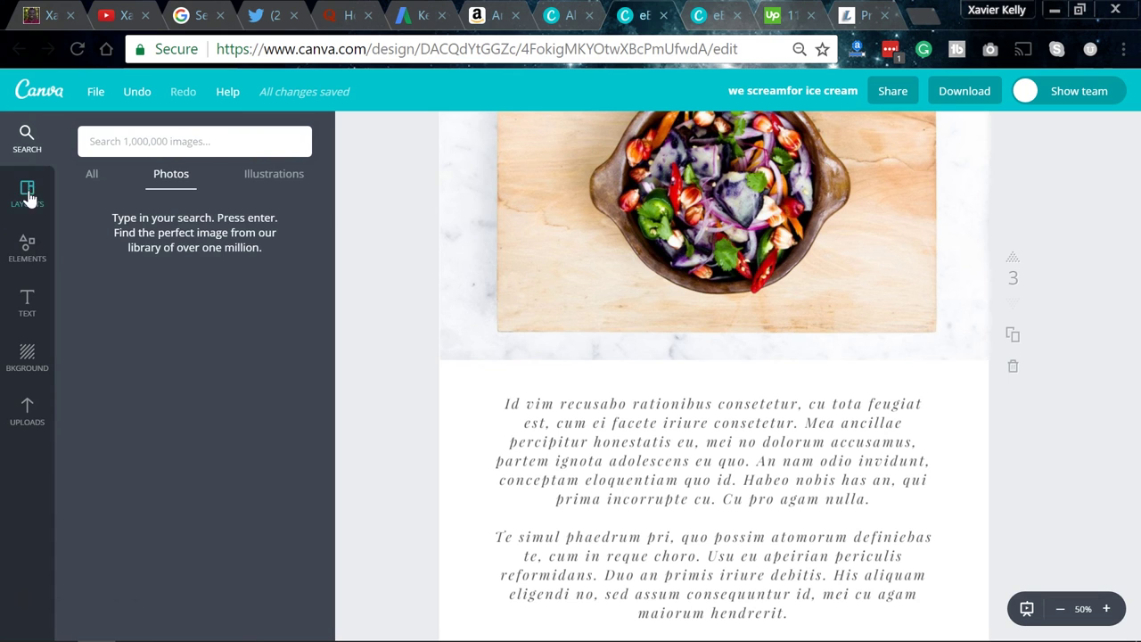
pyautogui.click(31, 258)
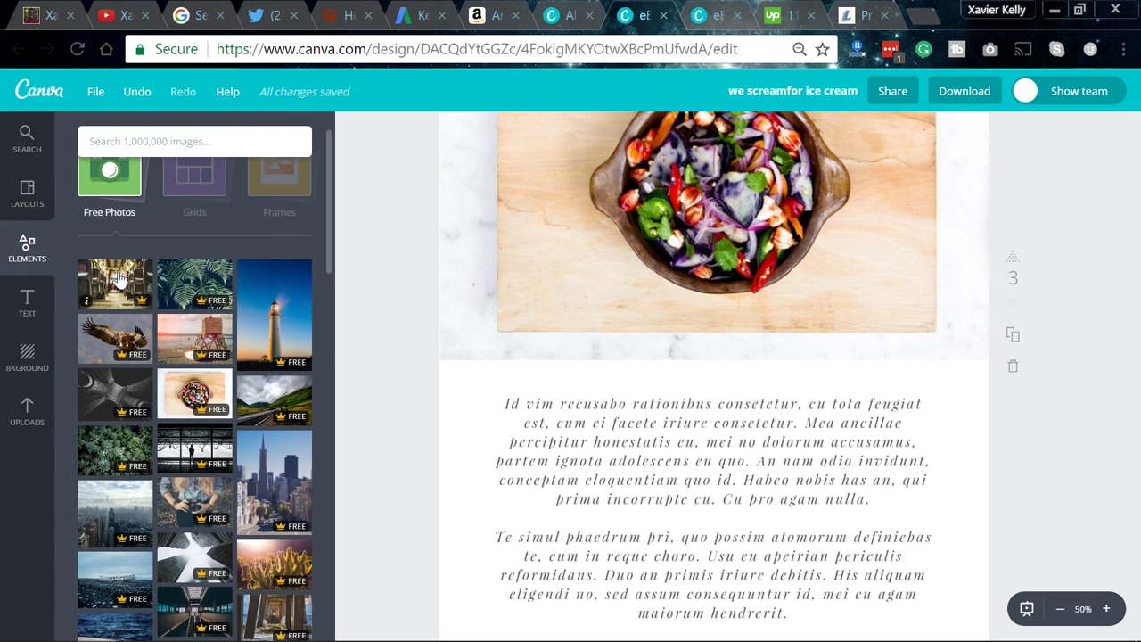
pyautogui.scroll(-1, 813, 461)
pyautogui.scroll(-4, 813, 462)
pyautogui.scroll(5, 856, 316)
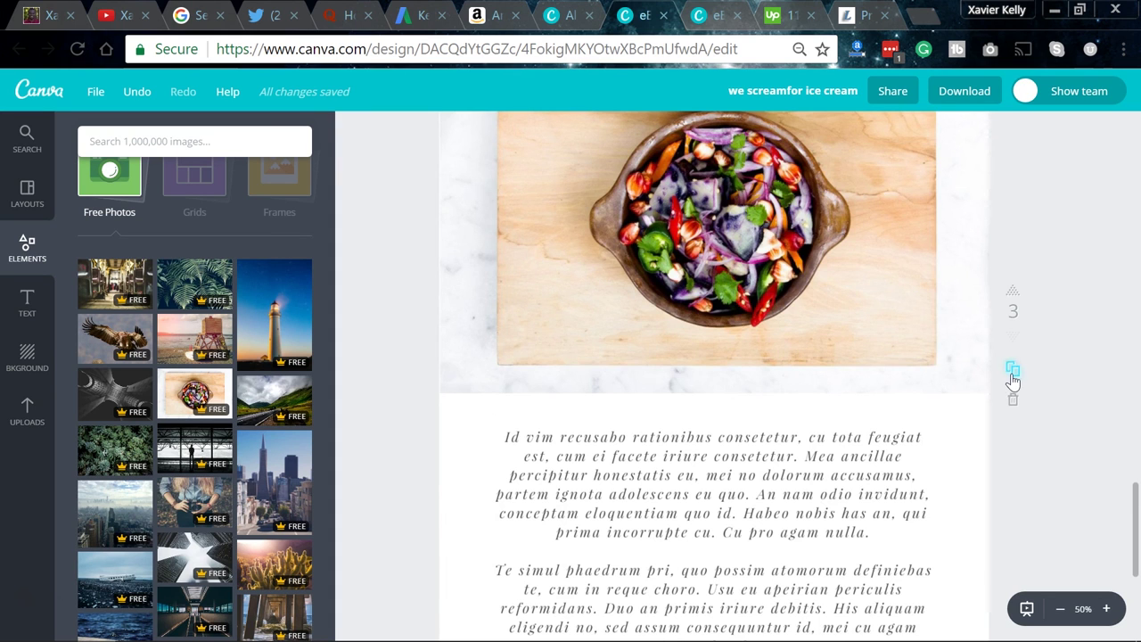
# Step: Duplicate page 3 and delete the salad photo from the copy on page 4
pyautogui.scroll(-5, 946, 450)
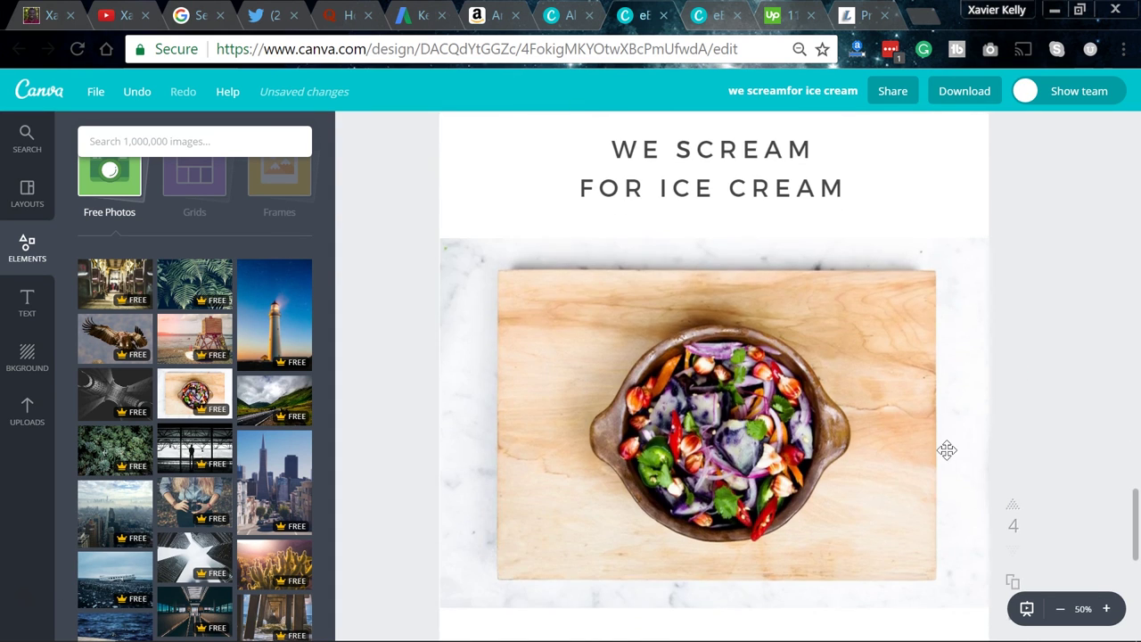
pyautogui.click(838, 337)
pyautogui.press('Delete')
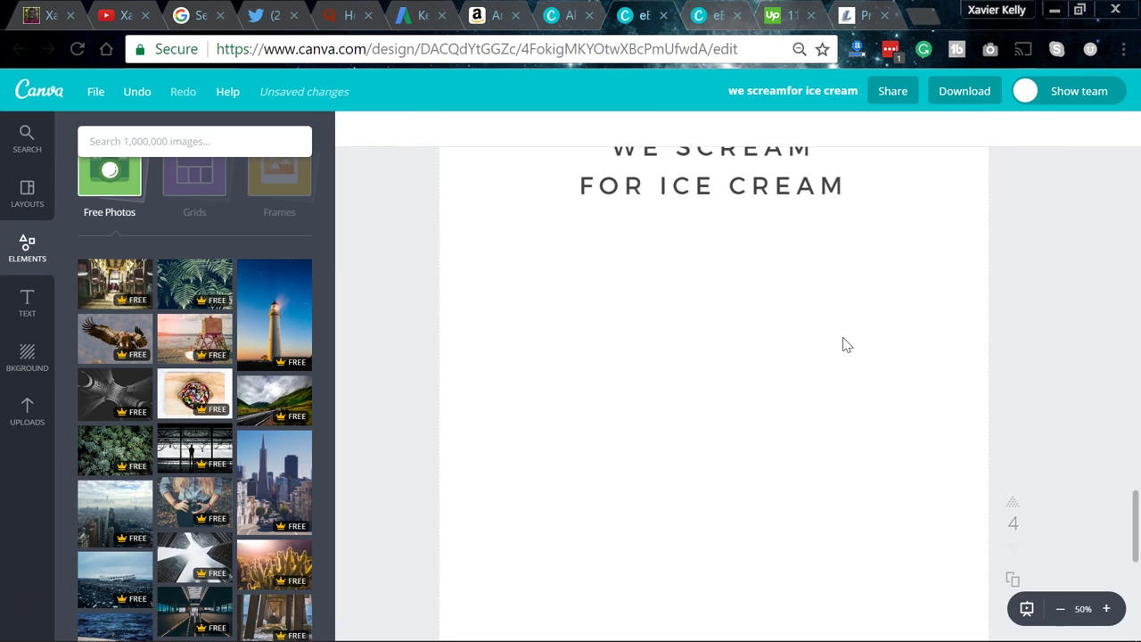
# Step: Try the free frame with two side-by-side photo areas on page 4 and remove it again
pyautogui.scroll(1, 211, 247)
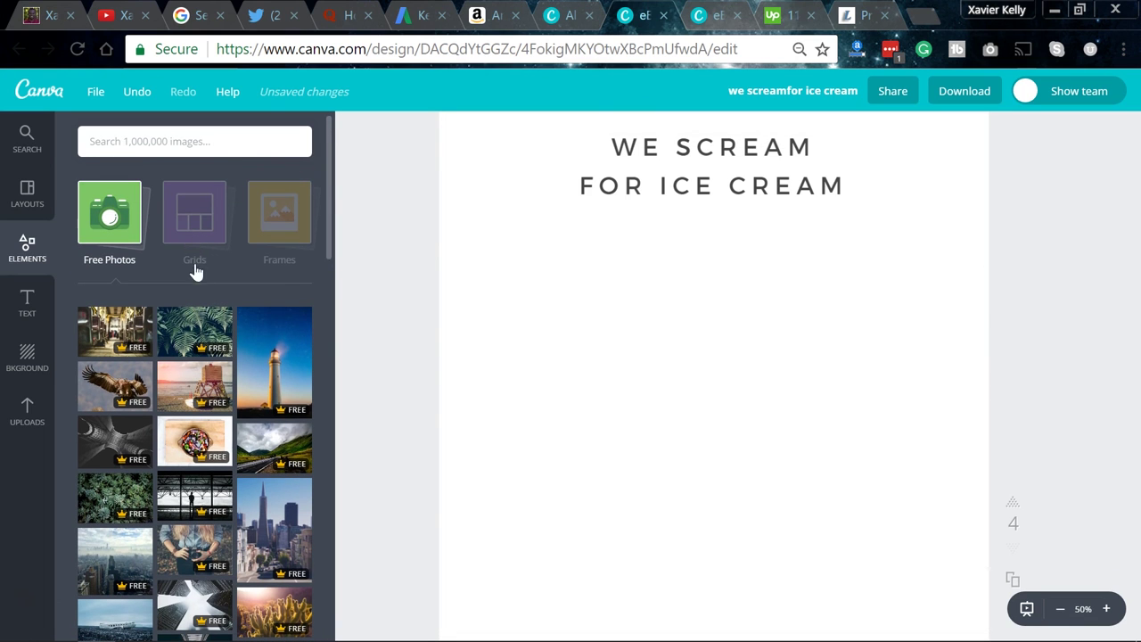
pyautogui.click(272, 241)
pyautogui.click(272, 241)
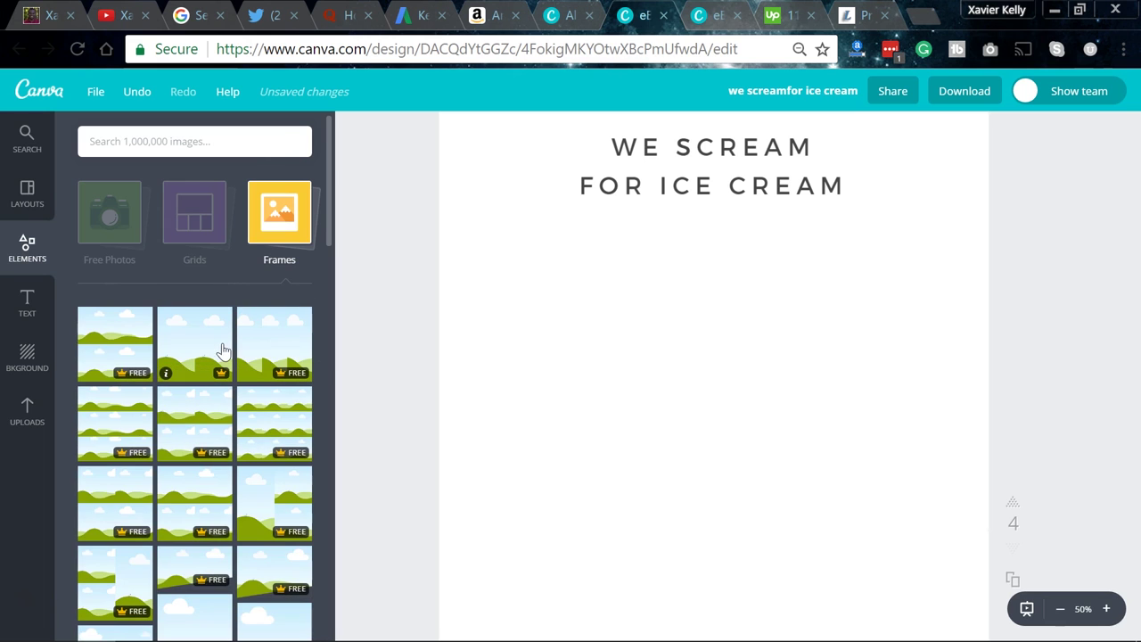
pyautogui.moveTo(196, 346); pyautogui.dragTo(786, 366)
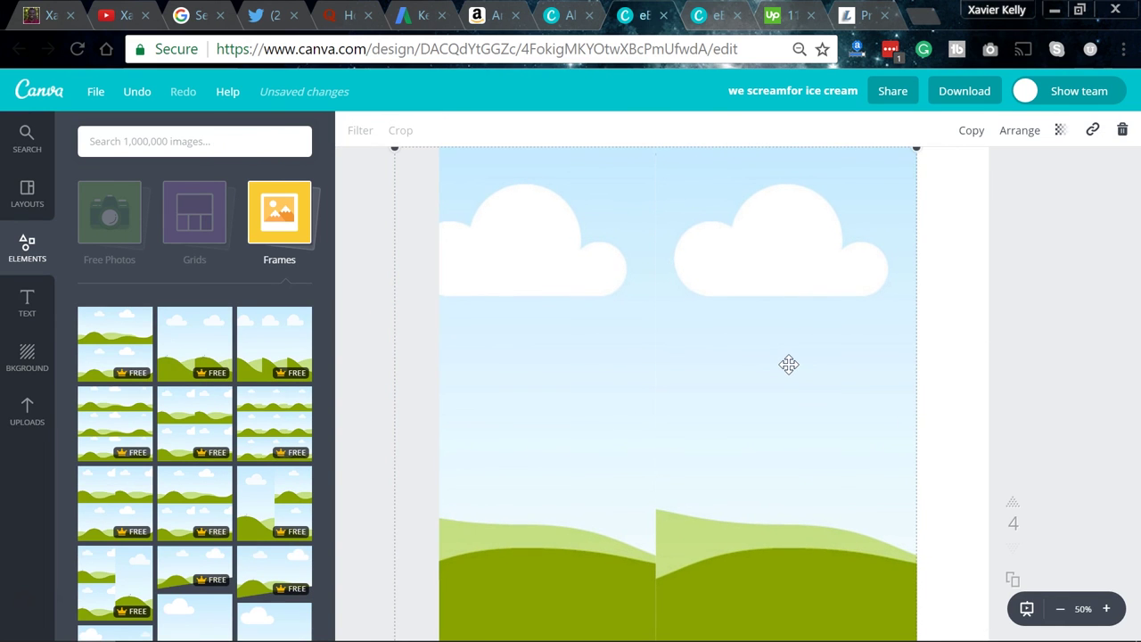
pyautogui.scroll(-3, 791, 364)
pyautogui.scroll(2, 791, 363)
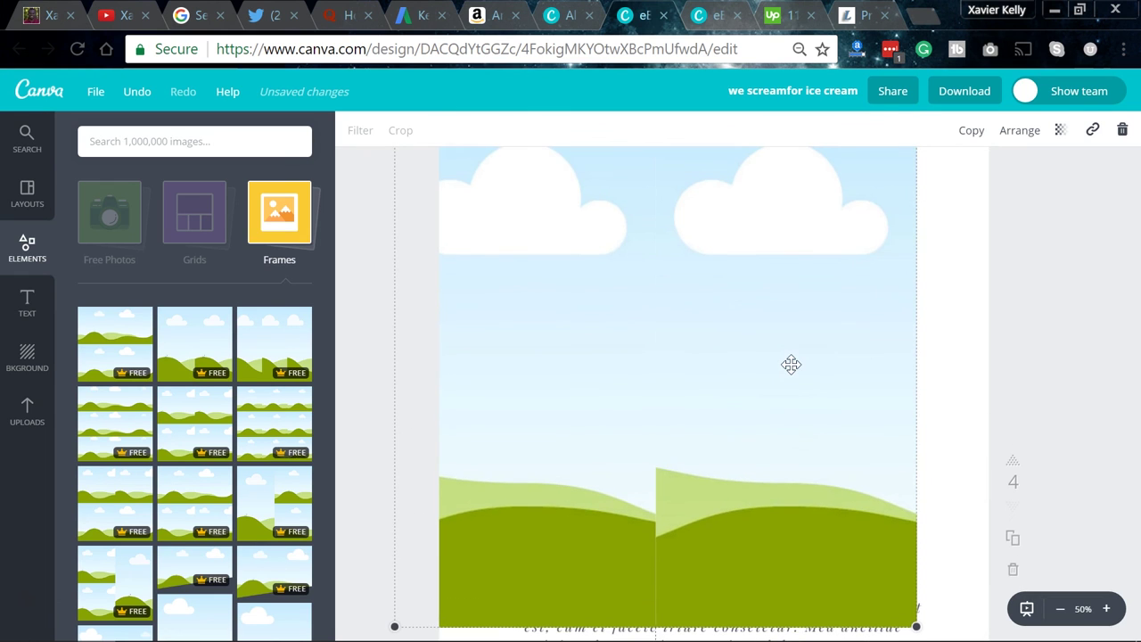
pyautogui.press('Delete')
pyautogui.moveTo(210, 333); pyautogui.dragTo(379, 283)
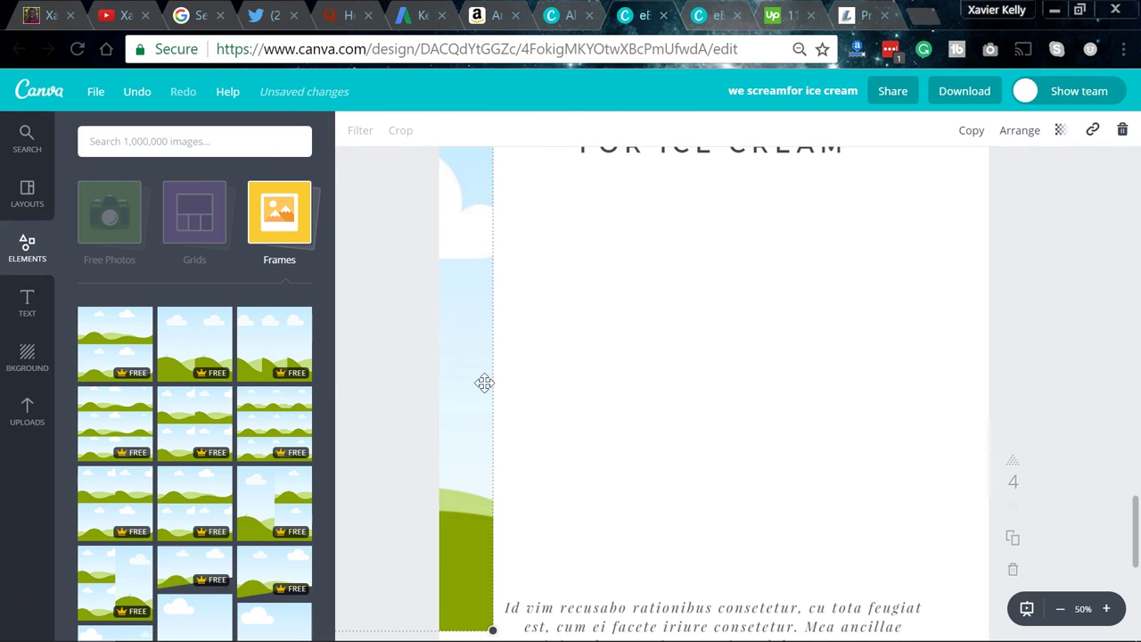
pyautogui.press('Delete')
# Step: Try the frame with a slanted lower edge on page 4 and swap it for the diagonally striped frame
pyautogui.scroll(-5, 196, 374)
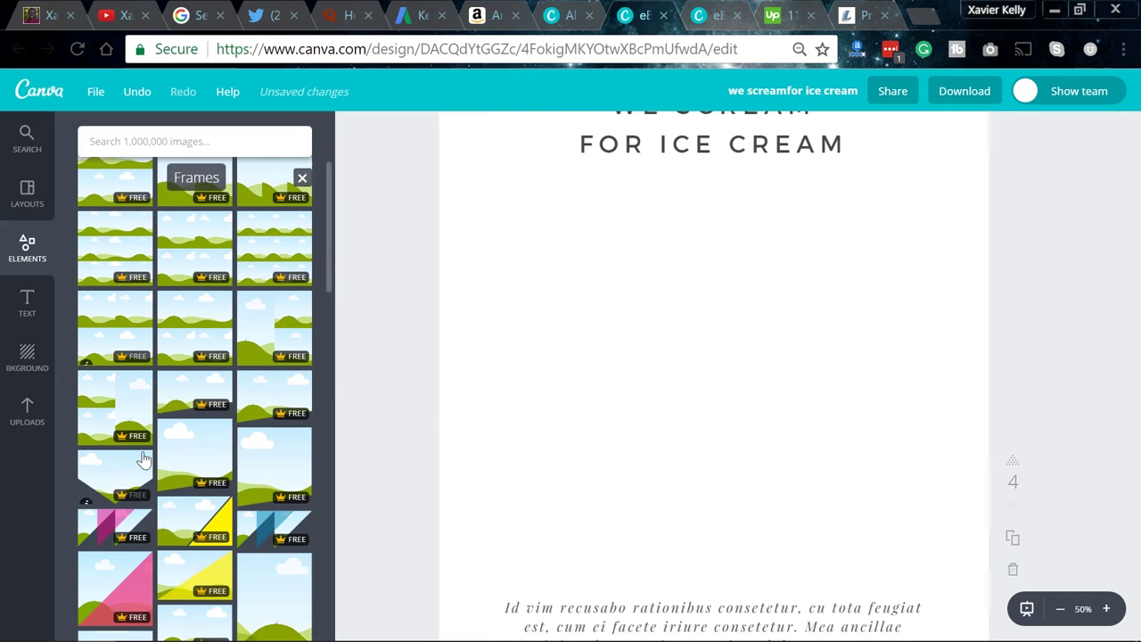
pyautogui.moveTo(280, 297); pyautogui.dragTo(663, 319)
pyautogui.scroll(-3, 267, 495)
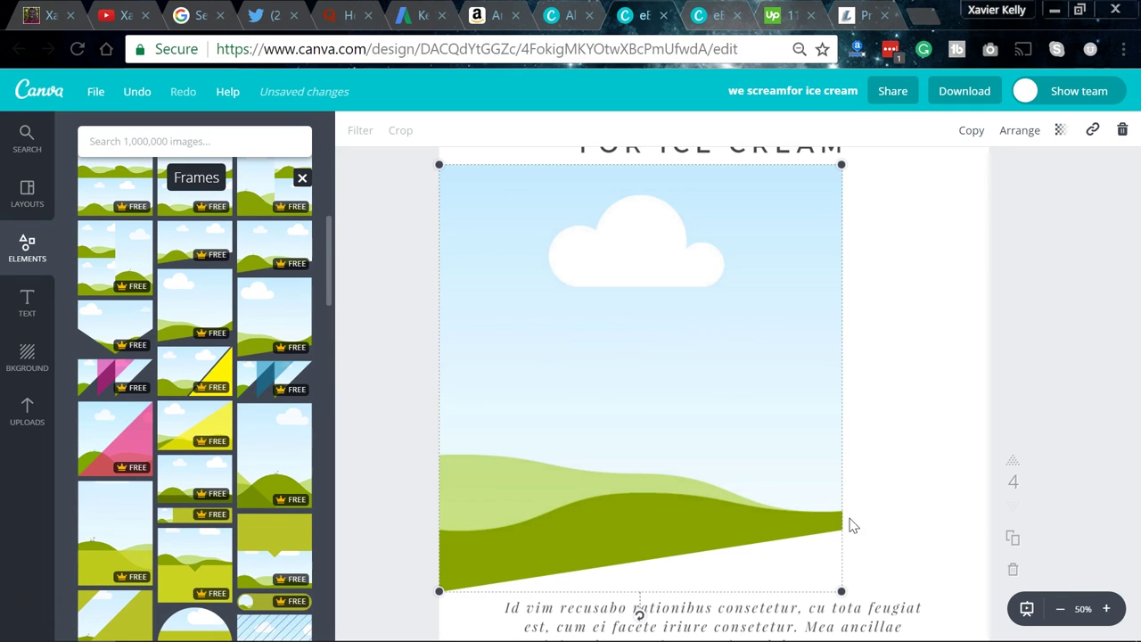
pyautogui.click(443, 475)
pyautogui.press('Delete')
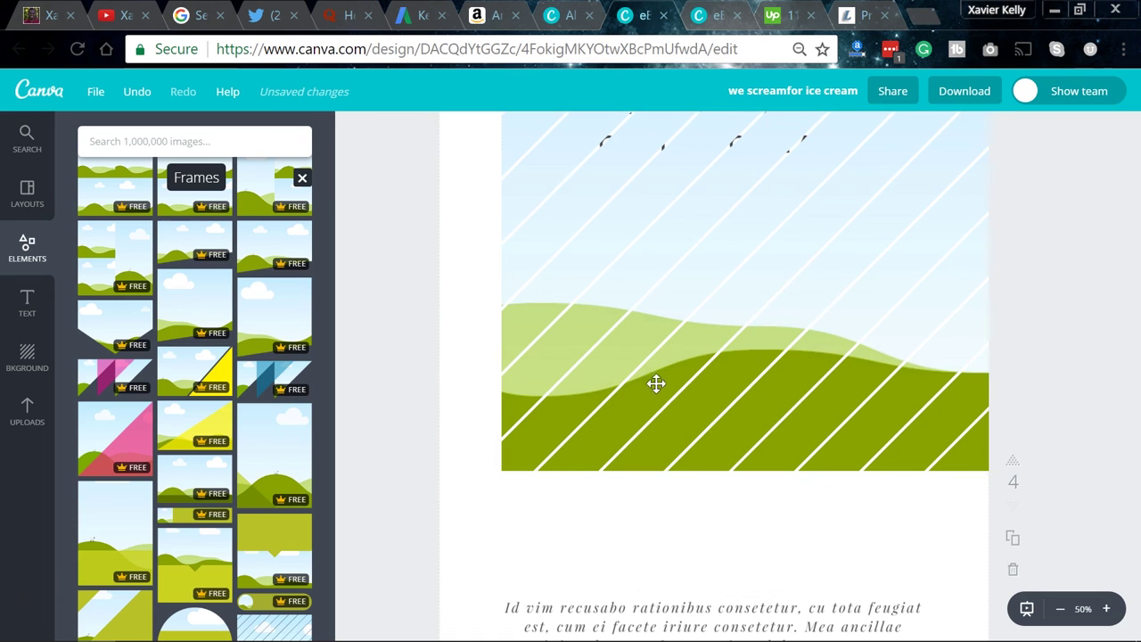
# Step: Replace the diagonally striped frame on page 4 with a plain square photo frame
pyautogui.moveTo(680, 389); pyautogui.dragTo(613, 474)
pyautogui.press('Delete')
pyautogui.scroll(10, 183, 301)
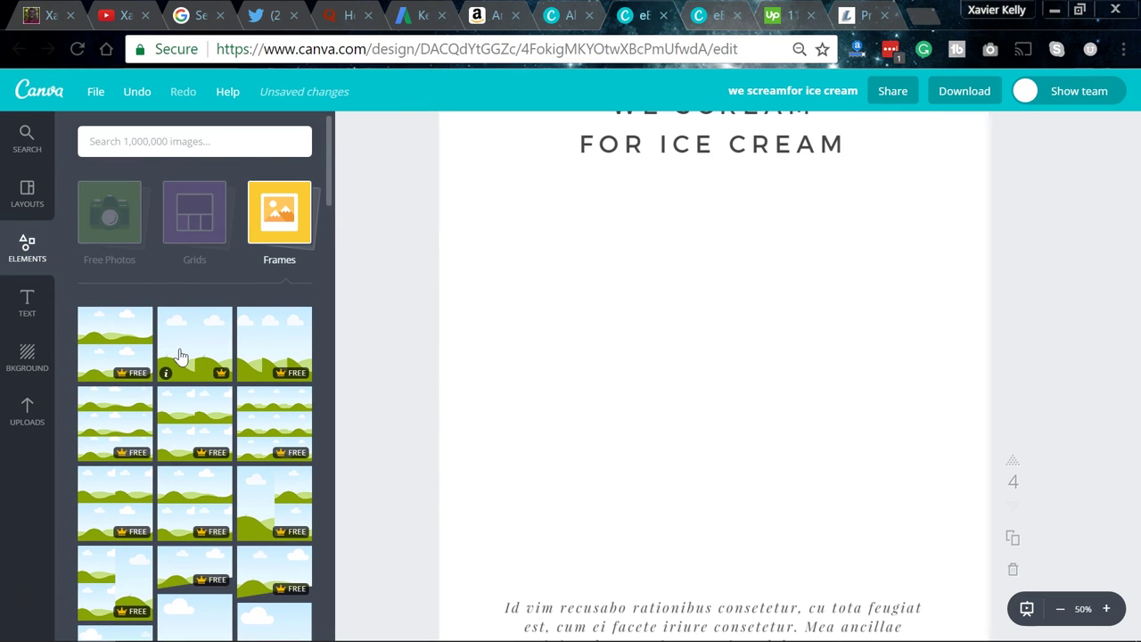
pyautogui.scroll(-10, 186, 356)
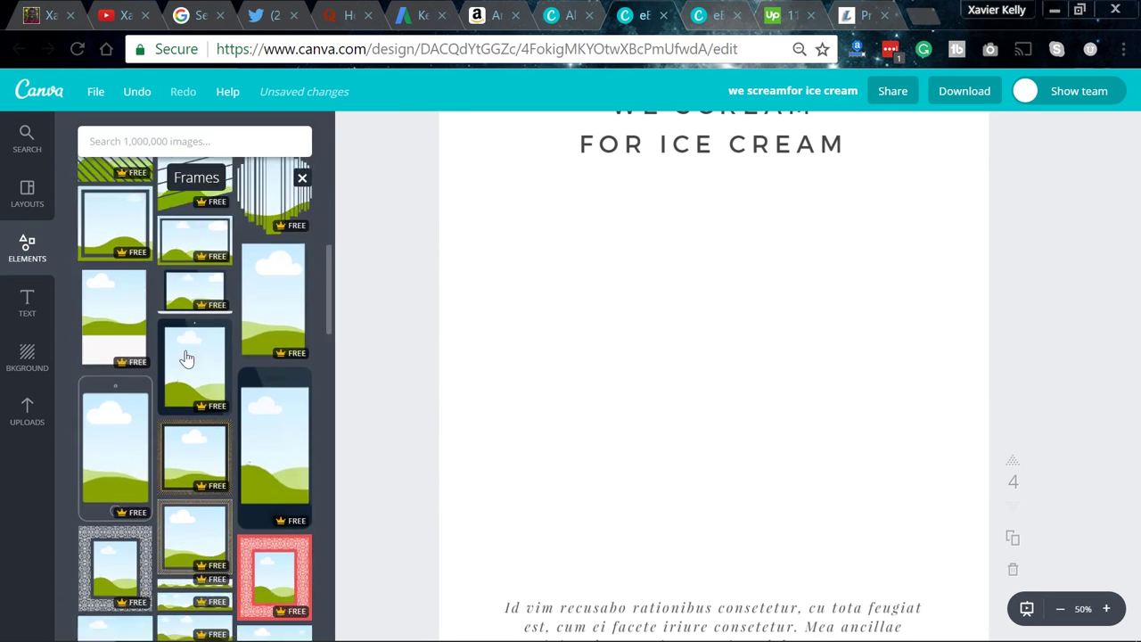
pyautogui.scroll(-4, 185, 356)
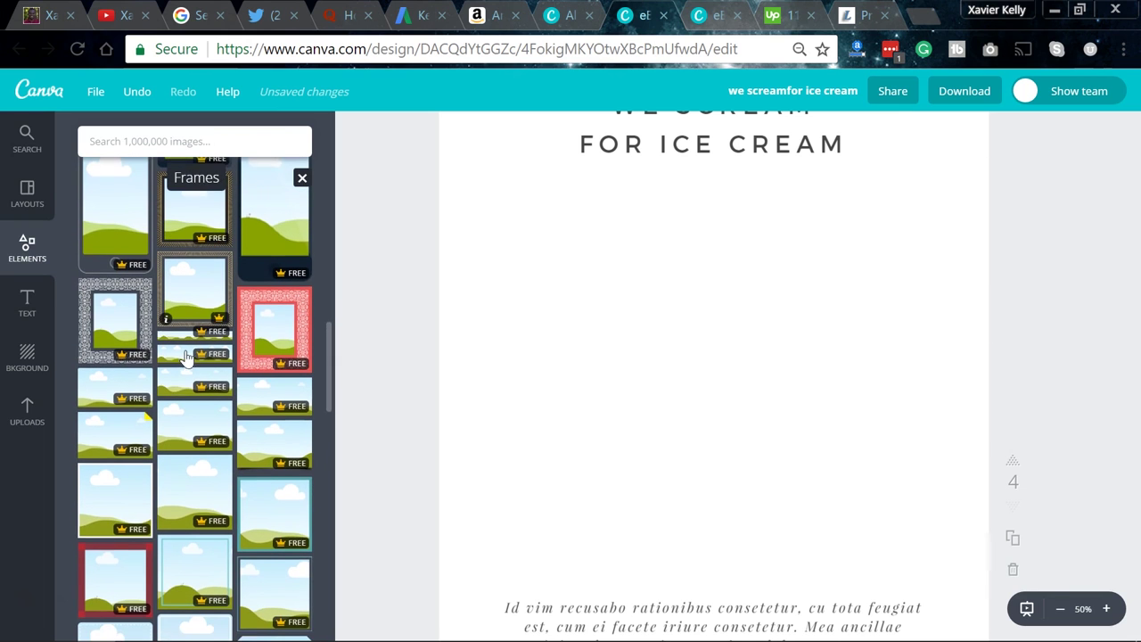
pyautogui.moveTo(221, 493); pyautogui.dragTo(681, 348)
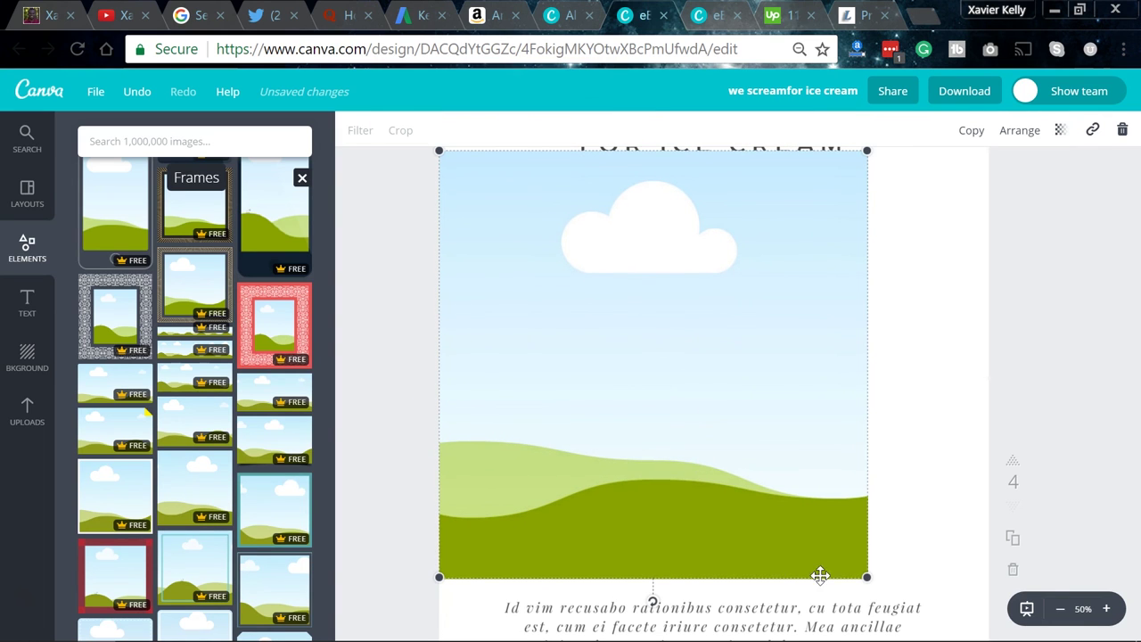
# Step: Shrink the square frame, center it between the heading and body text on page 4, and duplicate the page
pyautogui.moveTo(867, 576); pyautogui.dragTo(805, 455)
pyautogui.moveTo(691, 358); pyautogui.dragTo(795, 410)
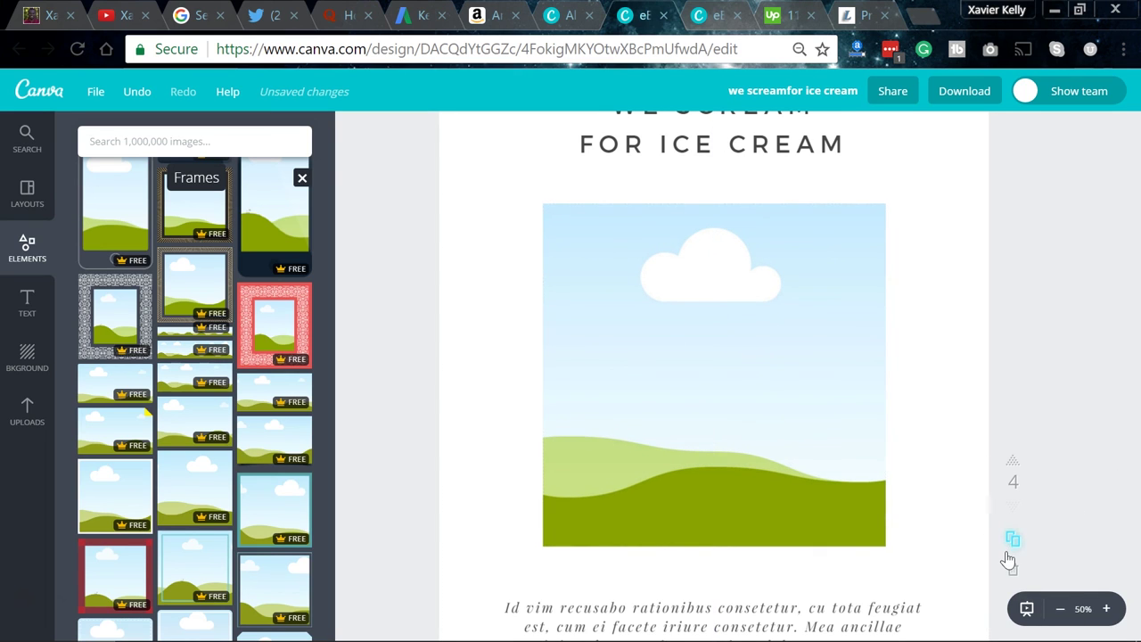
pyautogui.scroll(-5, 926, 504)
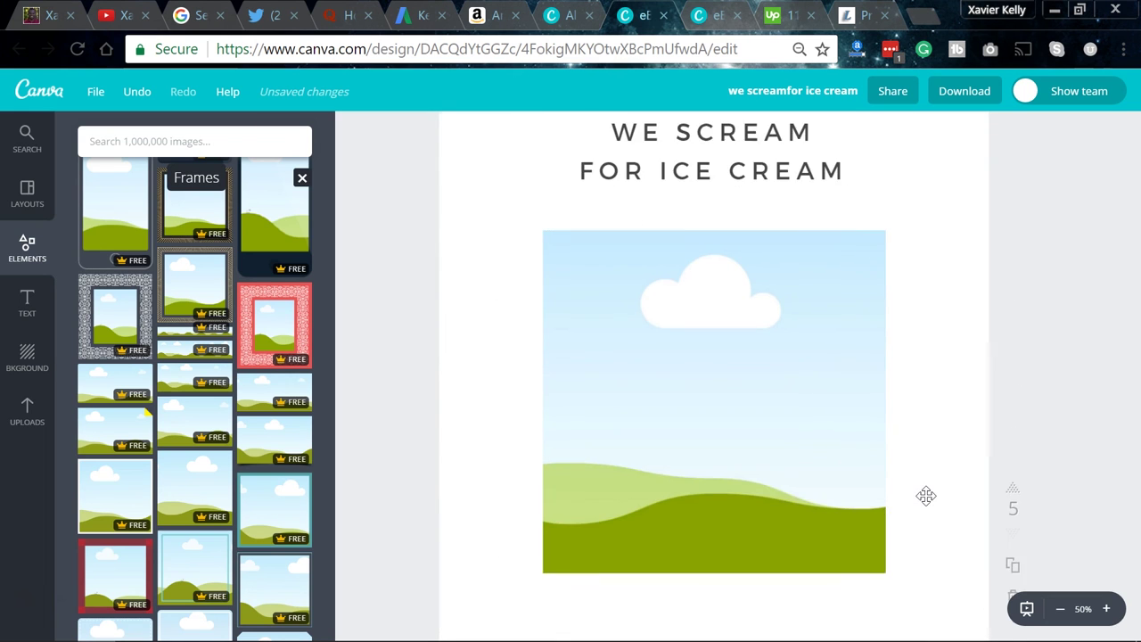
# Step: Fill the square frame on page 5 with the free photo of fern leaves
pyautogui.click(12, 151)
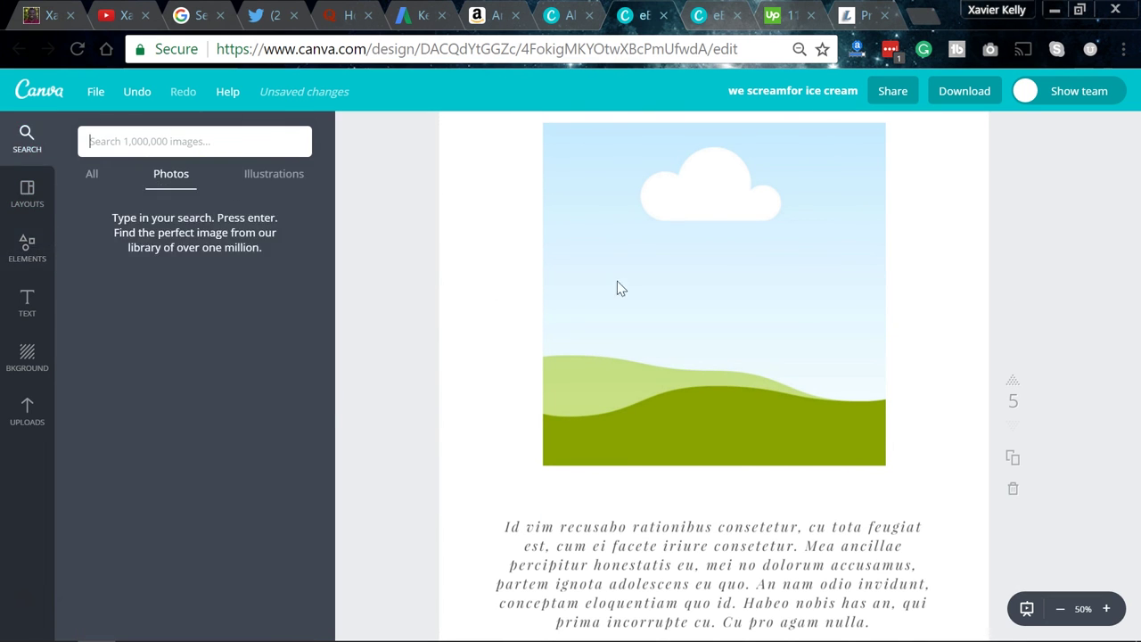
pyautogui.click(29, 258)
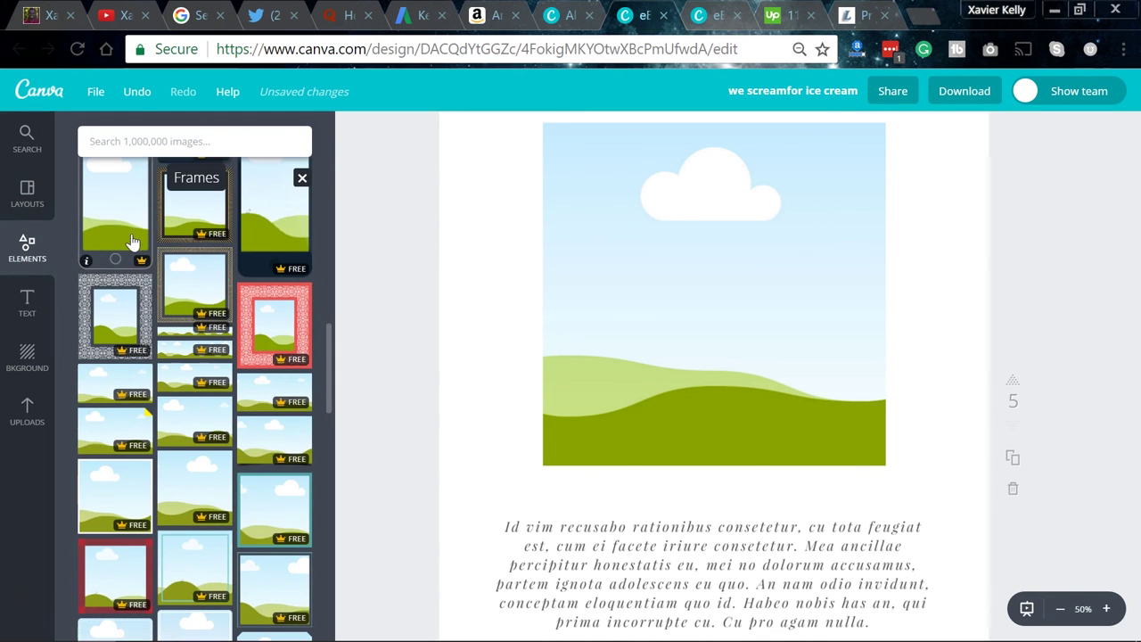
pyautogui.scroll(10, 131, 242)
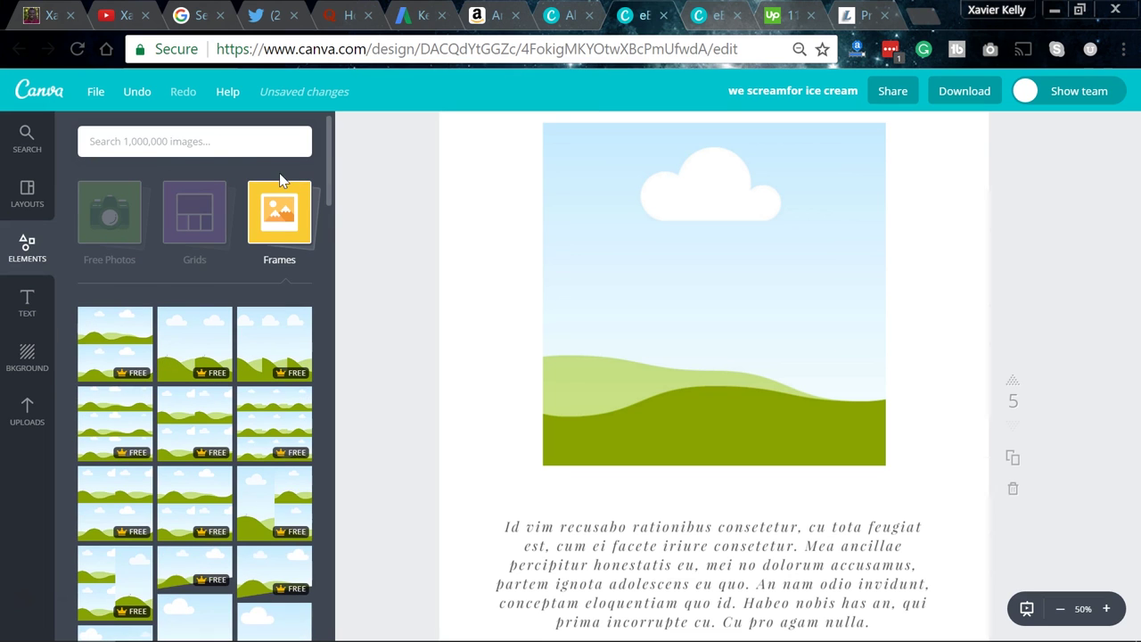
pyautogui.click(110, 214)
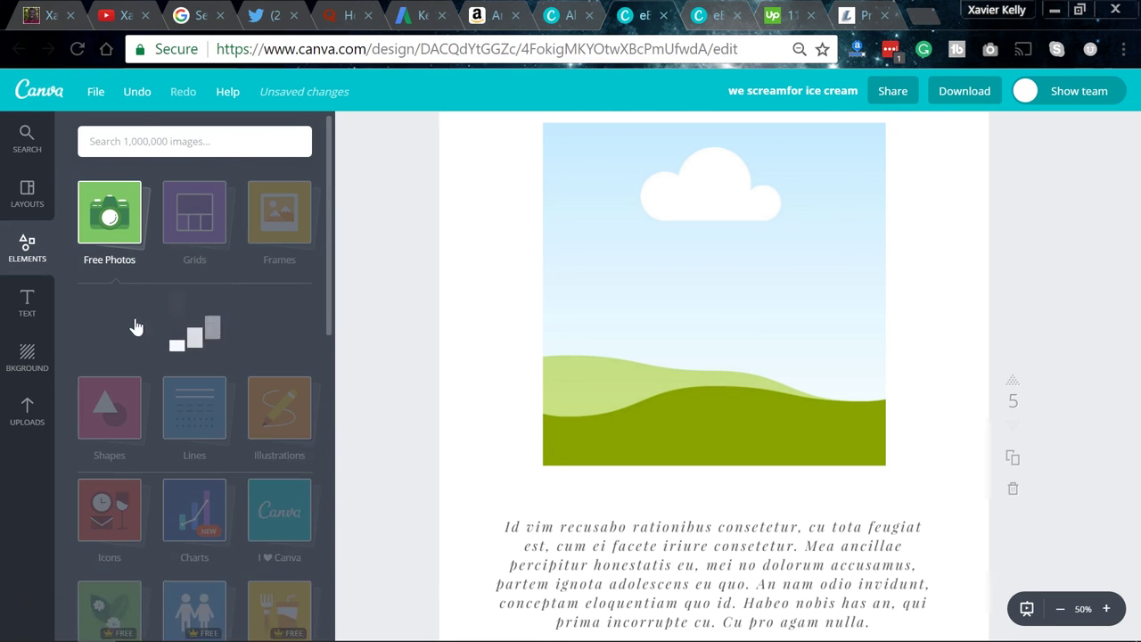
pyautogui.moveTo(191, 332); pyautogui.dragTo(805, 340)
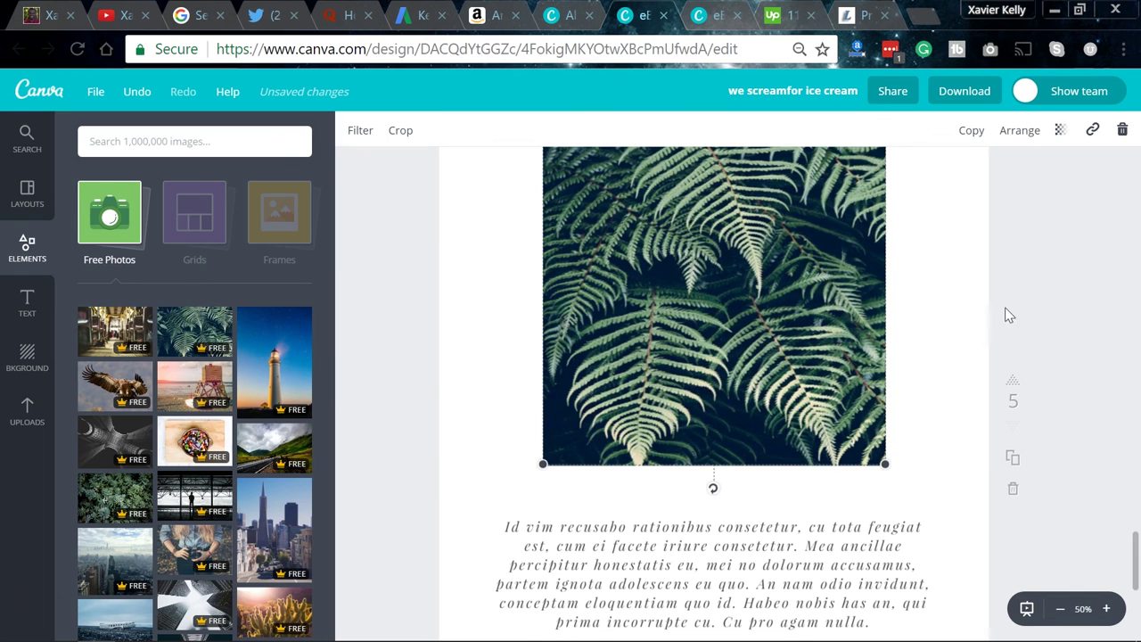
# Step: Fill the square frame on page 4 with the free photo taken beneath a pier at sunset
pyautogui.scroll(10, 1006, 312)
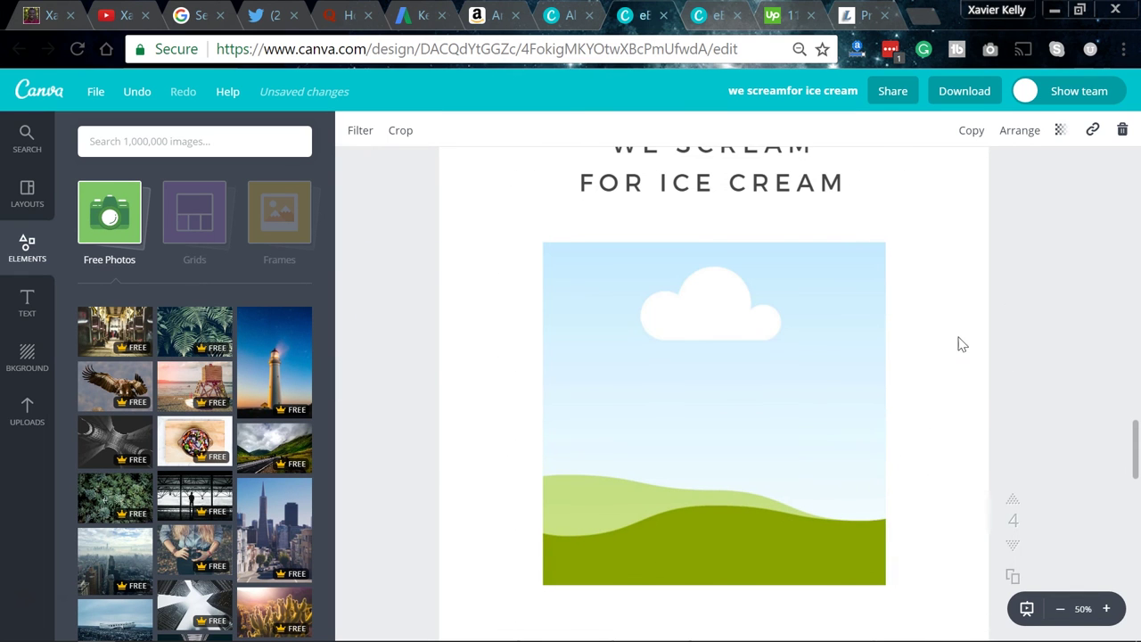
pyautogui.scroll(-2, 219, 495)
pyautogui.scroll(-10, 219, 494)
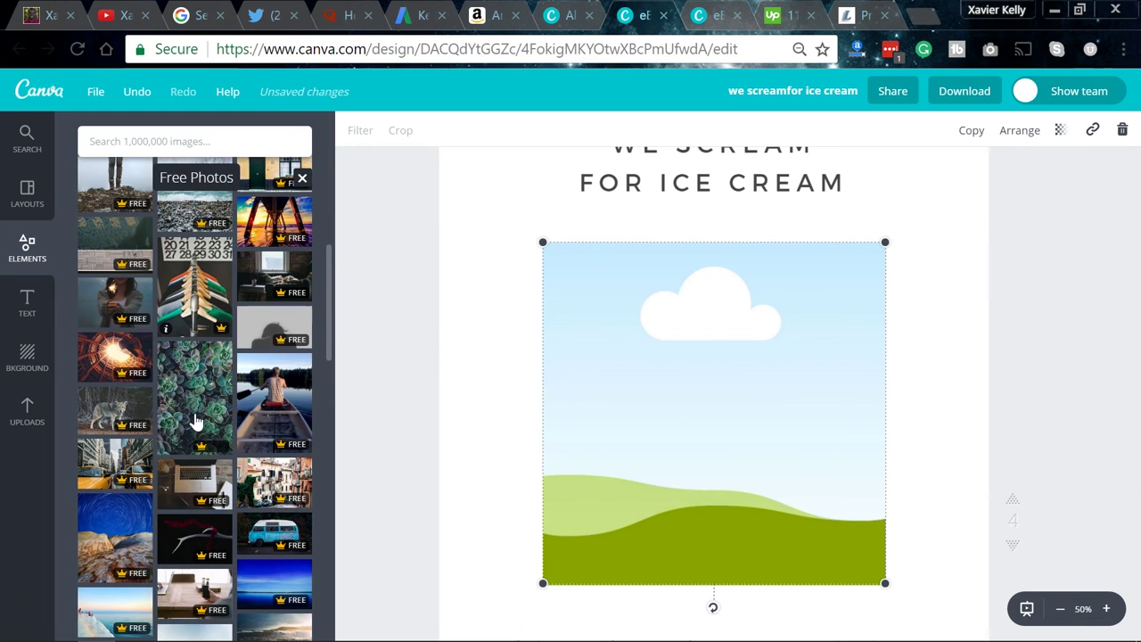
pyautogui.moveTo(122, 429); pyautogui.dragTo(578, 372)
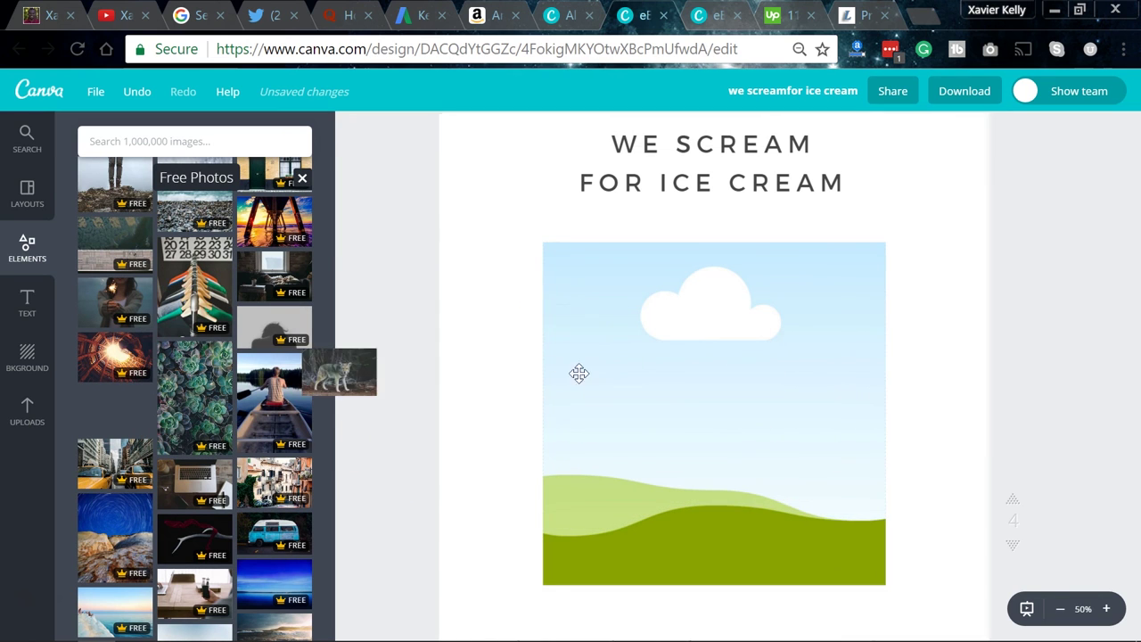
pyautogui.moveTo(283, 396); pyautogui.dragTo(743, 356)
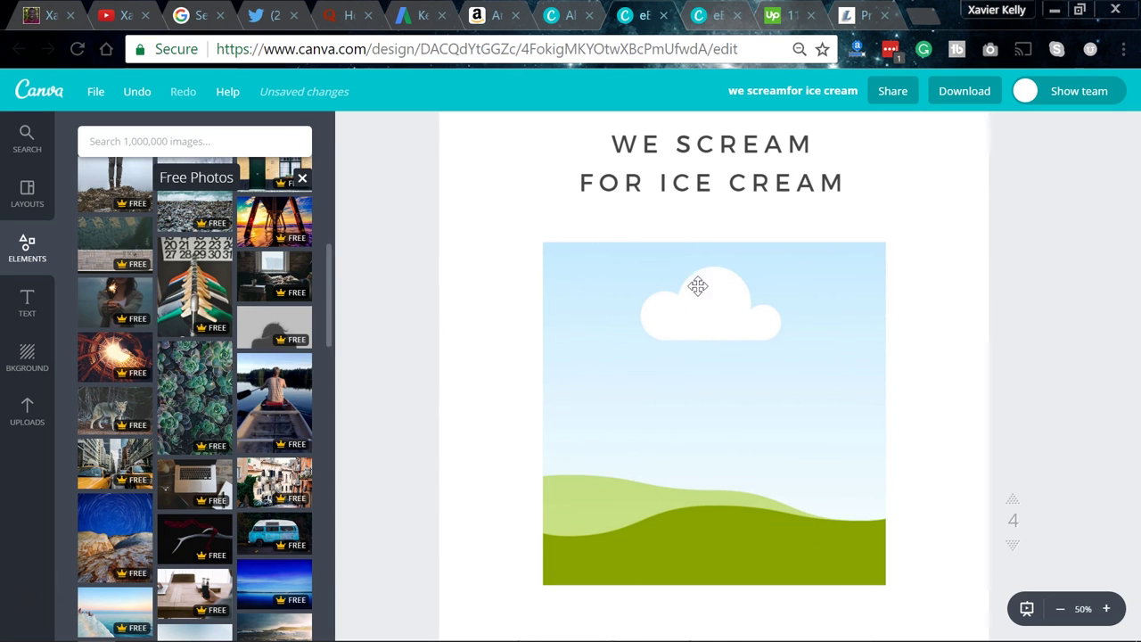
pyautogui.click(687, 355)
pyautogui.moveTo(282, 245); pyautogui.dragTo(882, 356)
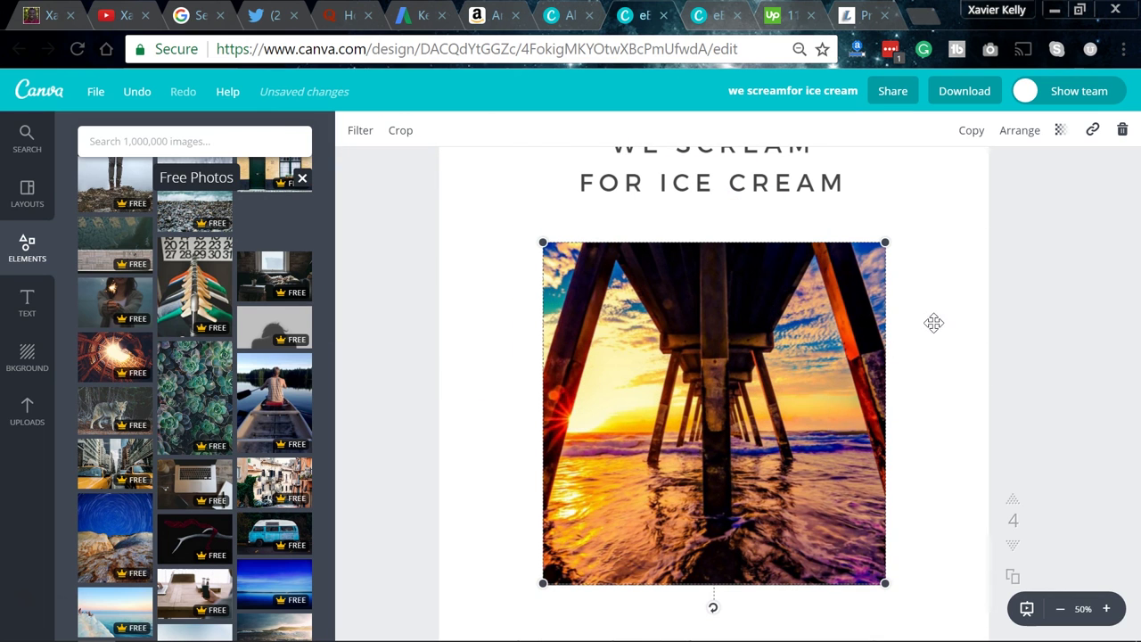
# Step: Review the ebook's pages from the cover to page 5, checking photos, body text and footers
pyautogui.scroll(8, 934, 328)
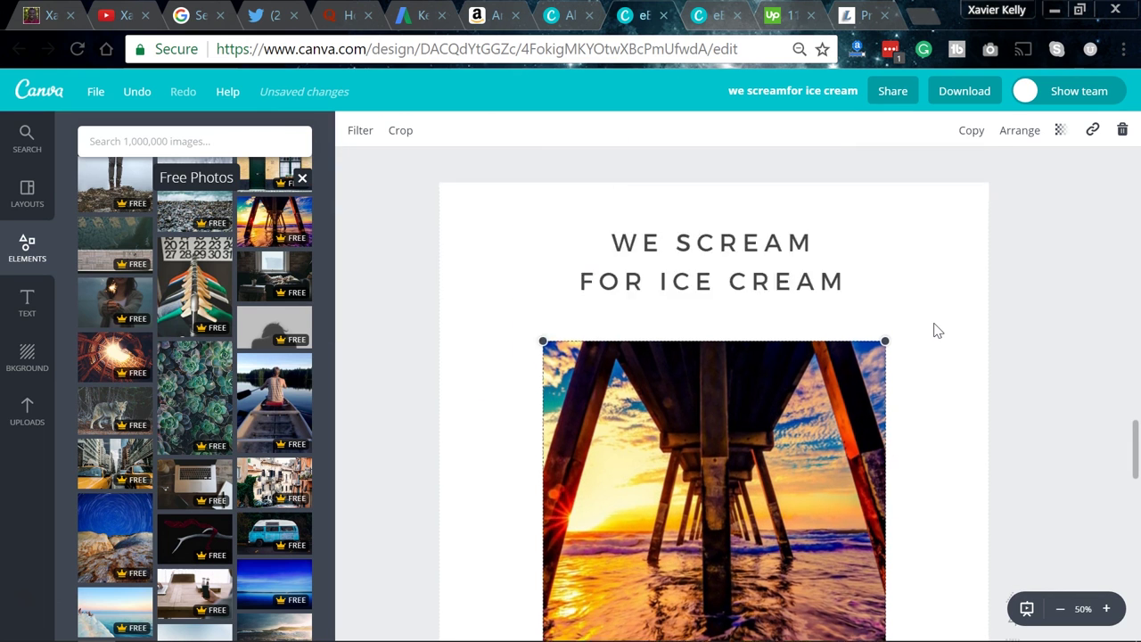
pyautogui.scroll(-3, 934, 323)
pyautogui.scroll(-6, 934, 322)
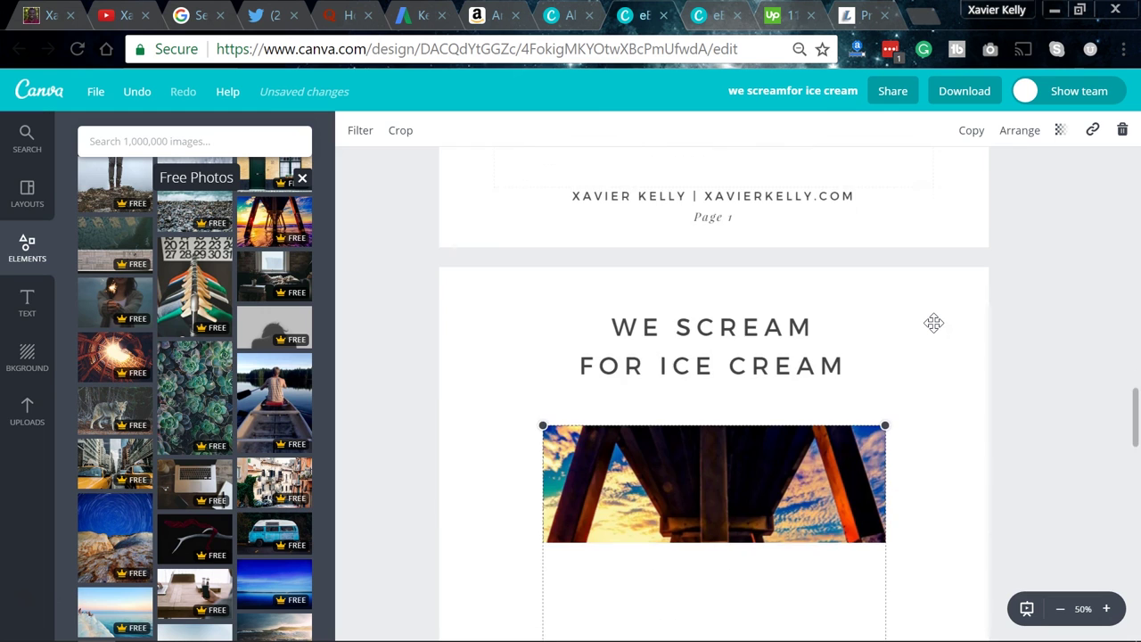
pyautogui.scroll(-3, 936, 329)
pyautogui.scroll(5, 936, 330)
pyautogui.scroll(-5, 936, 329)
pyautogui.scroll(-2, 936, 329)
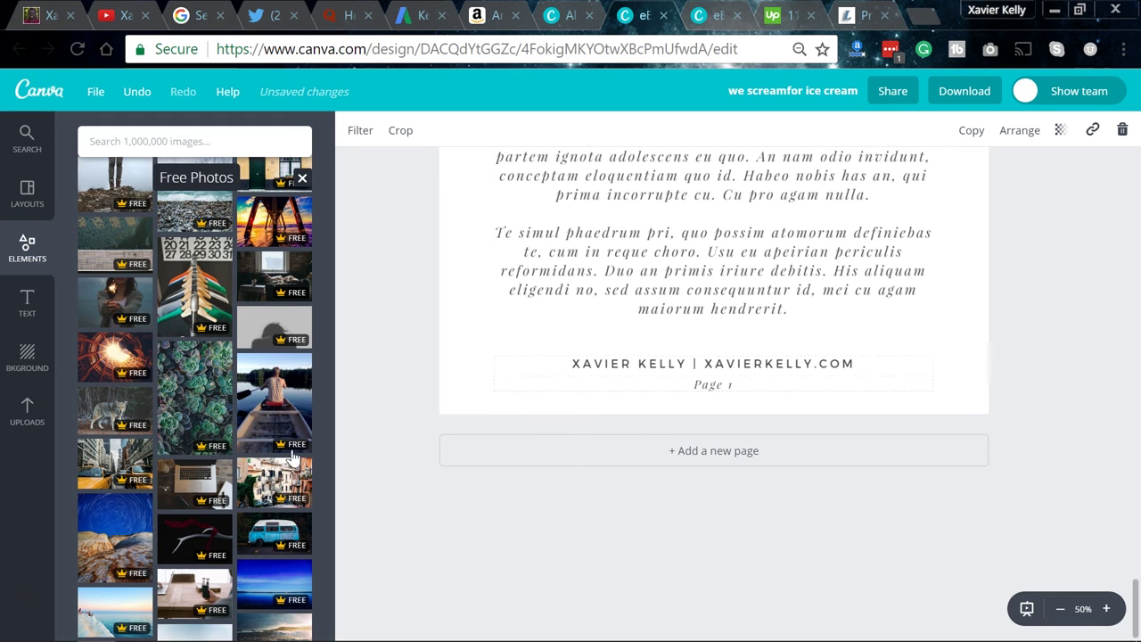
pyautogui.scroll(5, 621, 322)
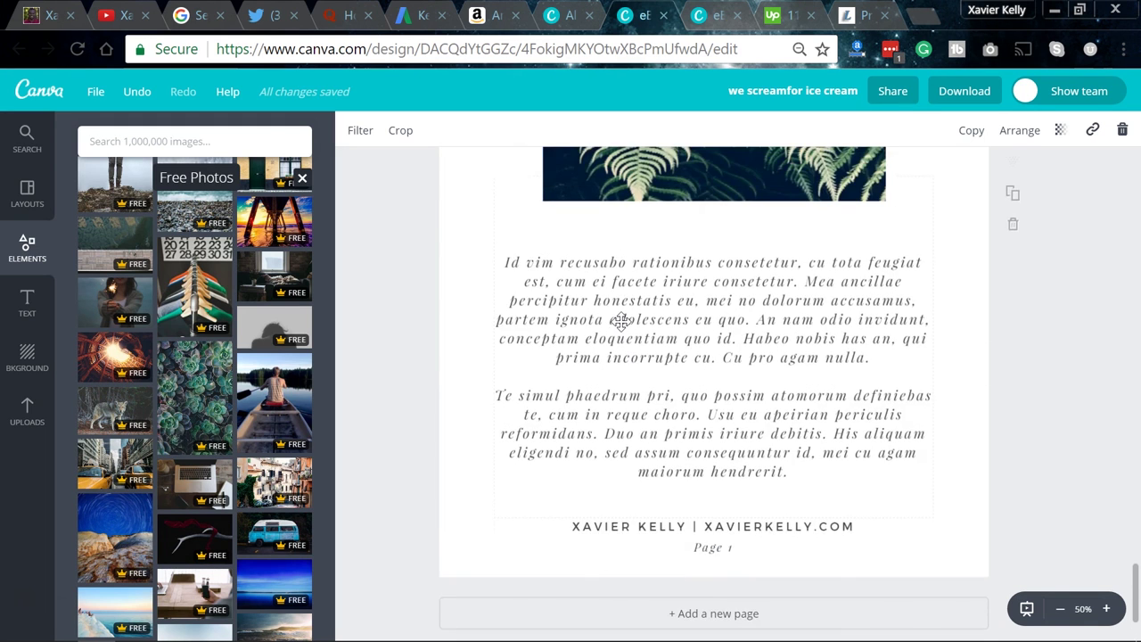
pyautogui.scroll(2, 621, 322)
pyautogui.scroll(-10, 621, 322)
pyautogui.scroll(6, 621, 322)
pyautogui.scroll(3, 622, 321)
pyautogui.scroll(-1, 621, 322)
pyautogui.scroll(12, 622, 322)
pyautogui.scroll(-15, 621, 322)
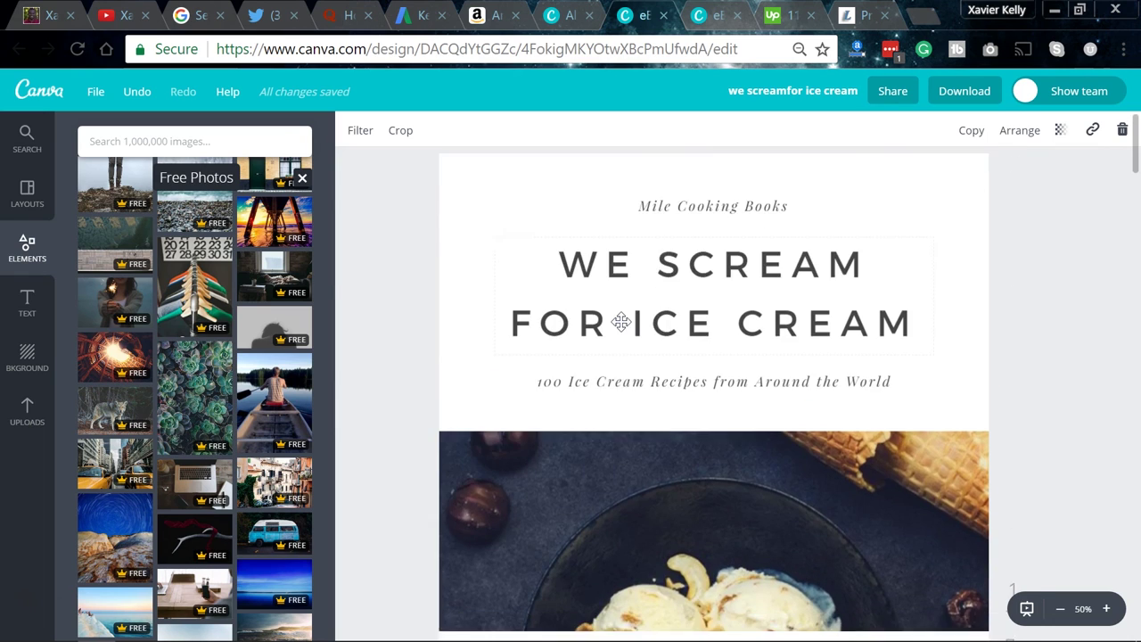
pyautogui.scroll(-20, 640, 306)
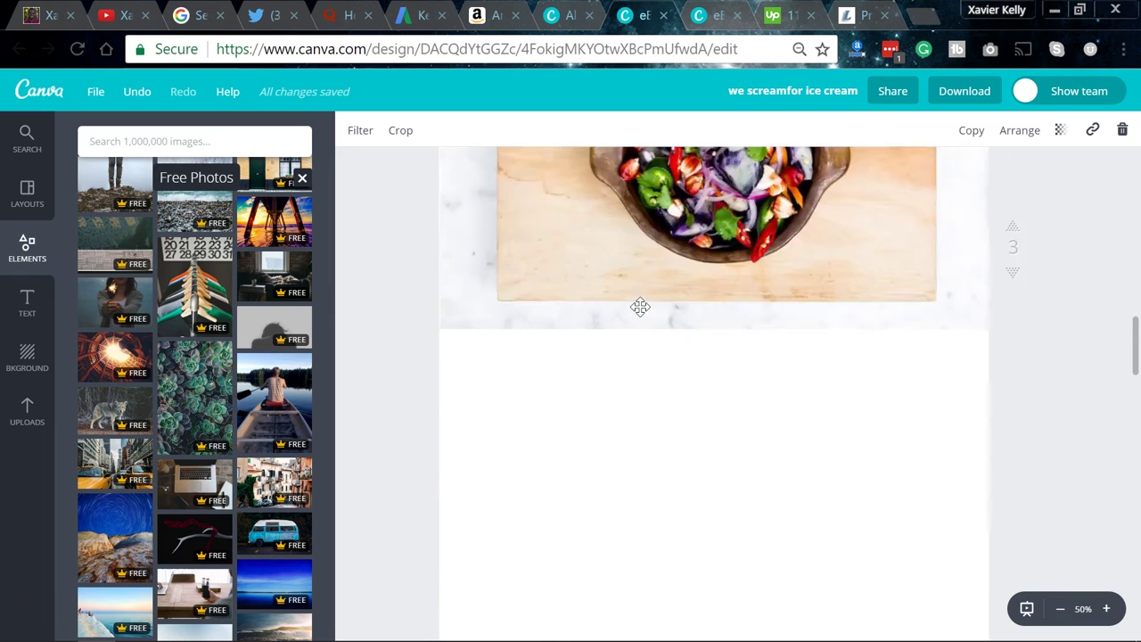
pyautogui.scroll(-2, 640, 315)
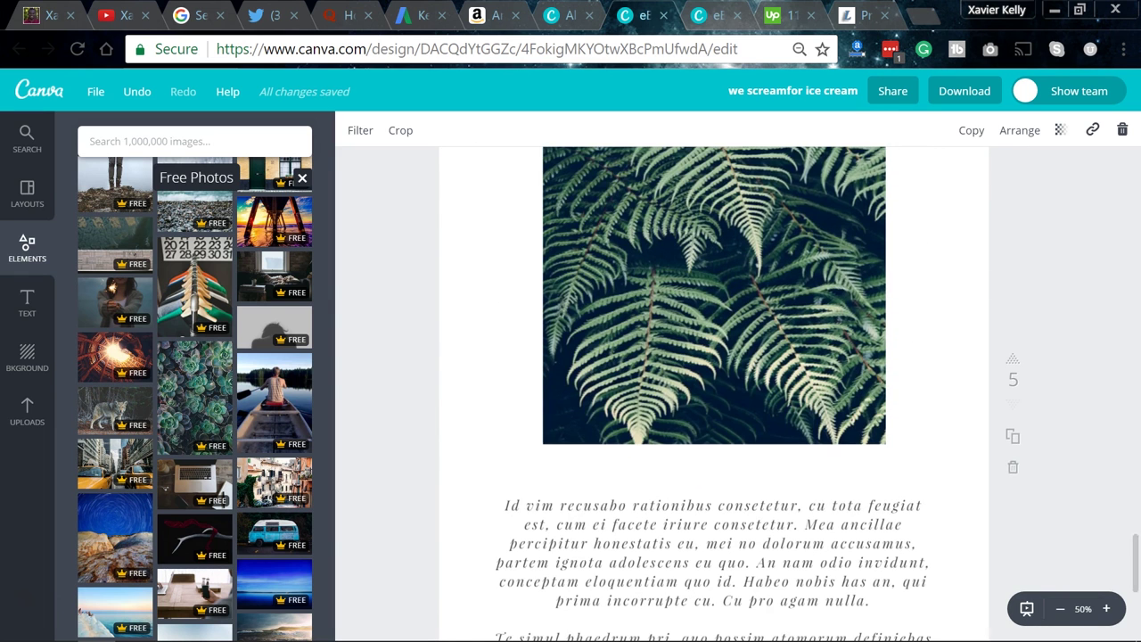
# Step: Look through the finished TARGET AUDIENCE ebook design as an example, from page 16 back to its cover
pyautogui.click(707, 14)
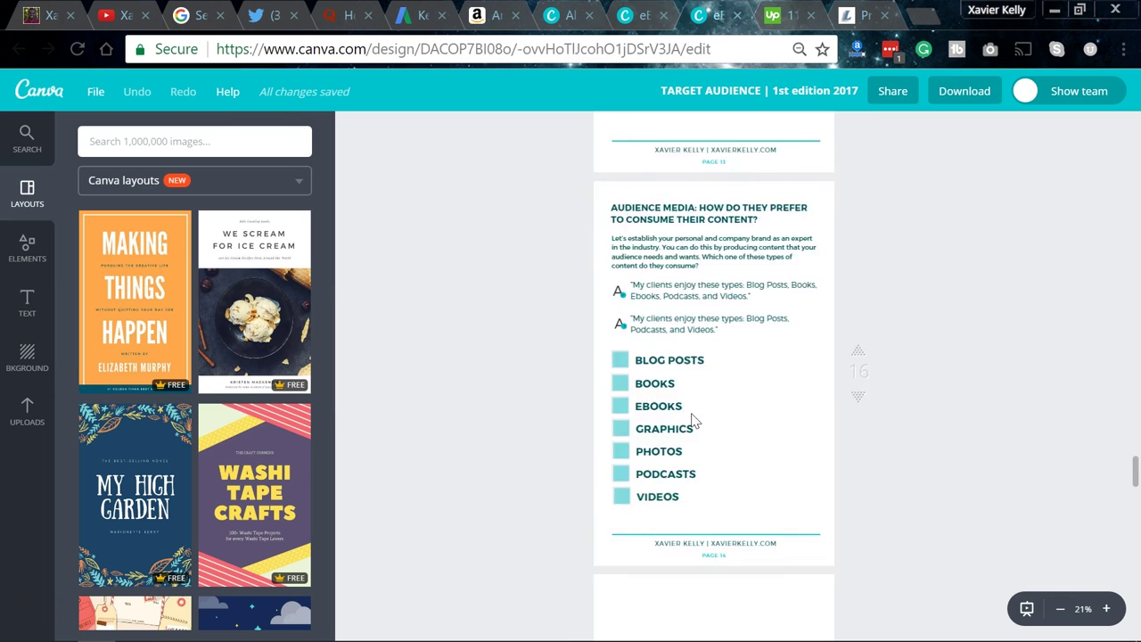
pyautogui.scroll(-5, 695, 420)
pyautogui.scroll(9, 694, 421)
pyautogui.scroll(15, 694, 421)
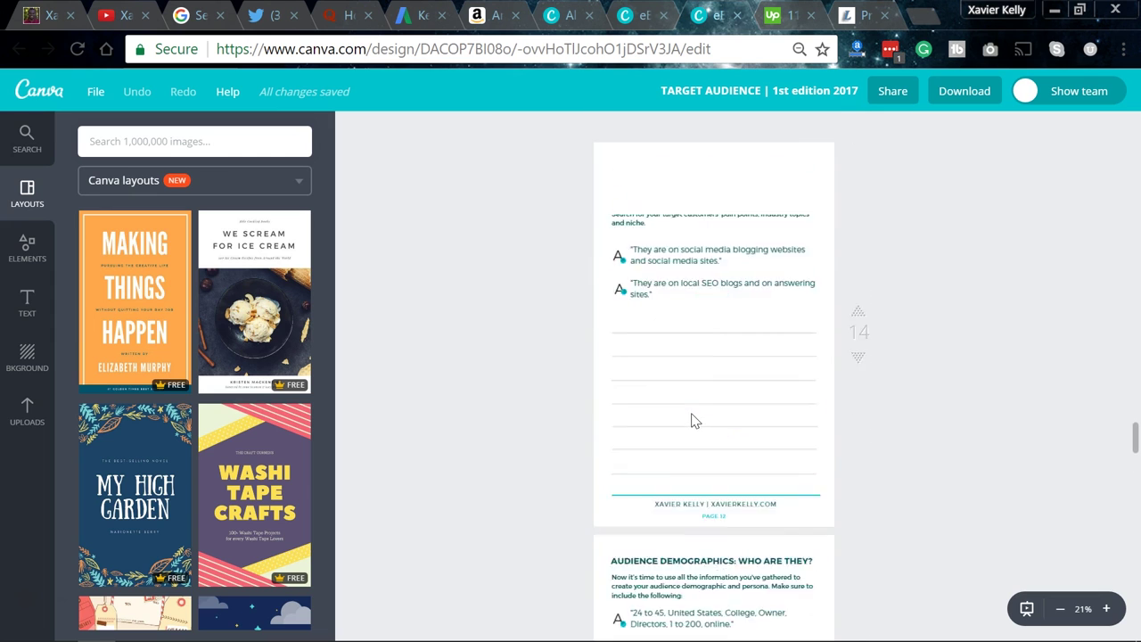
pyautogui.scroll(15, 694, 421)
pyautogui.scroll(15, 695, 421)
pyautogui.scroll(15, 694, 421)
pyautogui.scroll(15, 694, 421)
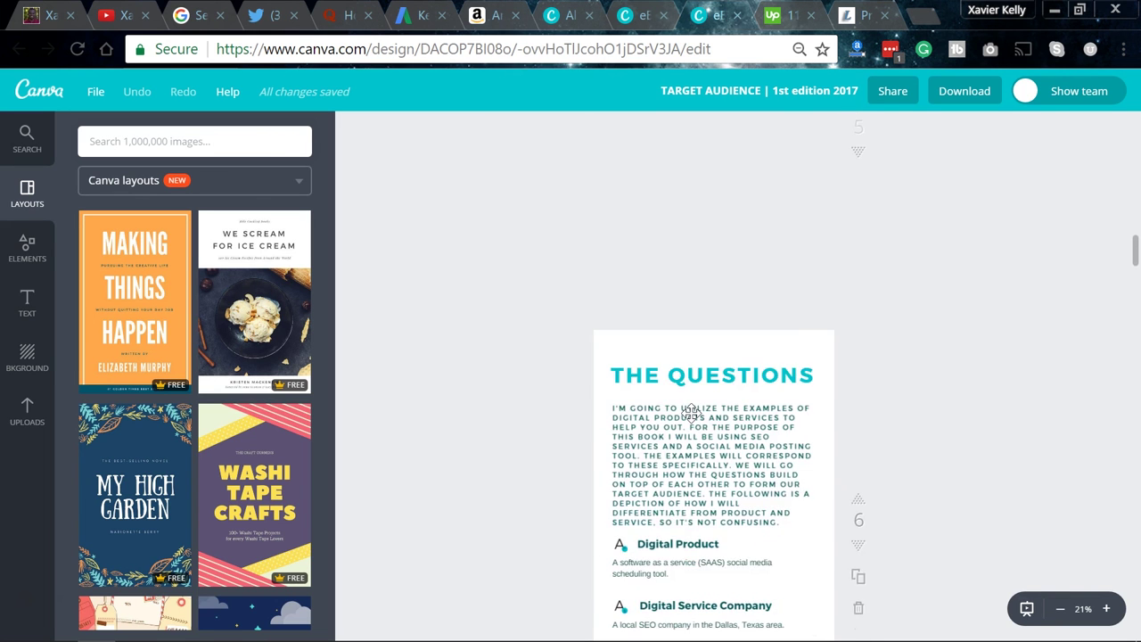
pyautogui.scroll(15, 691, 412)
pyautogui.scroll(15, 690, 441)
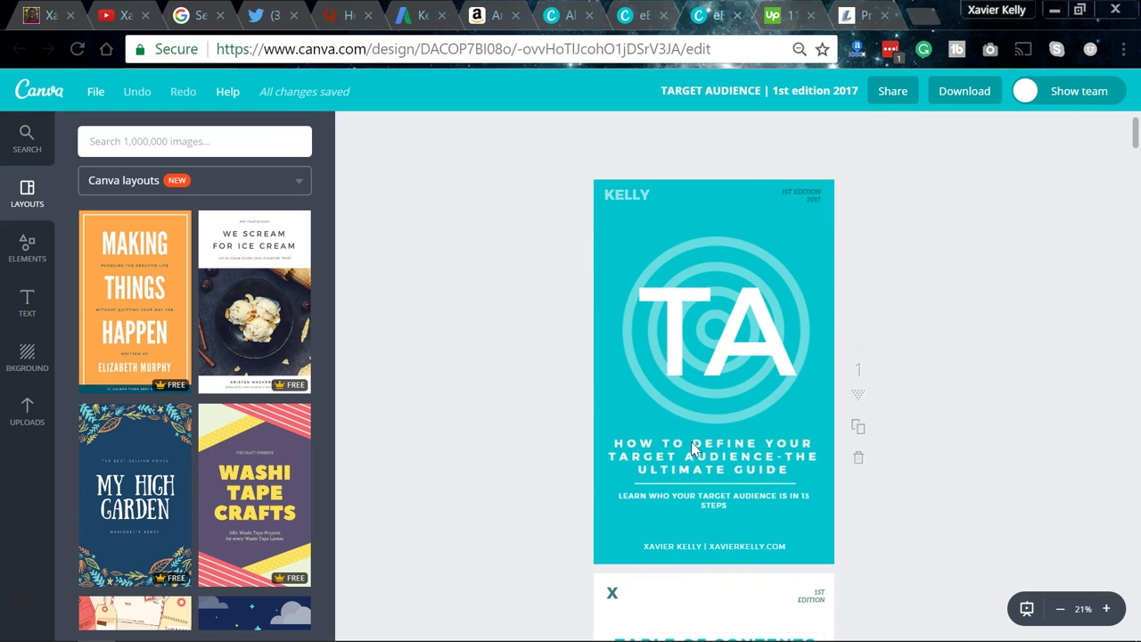
# Step: Return to the ice cream ebook design and download all its pages as PDF - Standard
pyautogui.click(646, 14)
pyautogui.scroll(2, 981, 191)
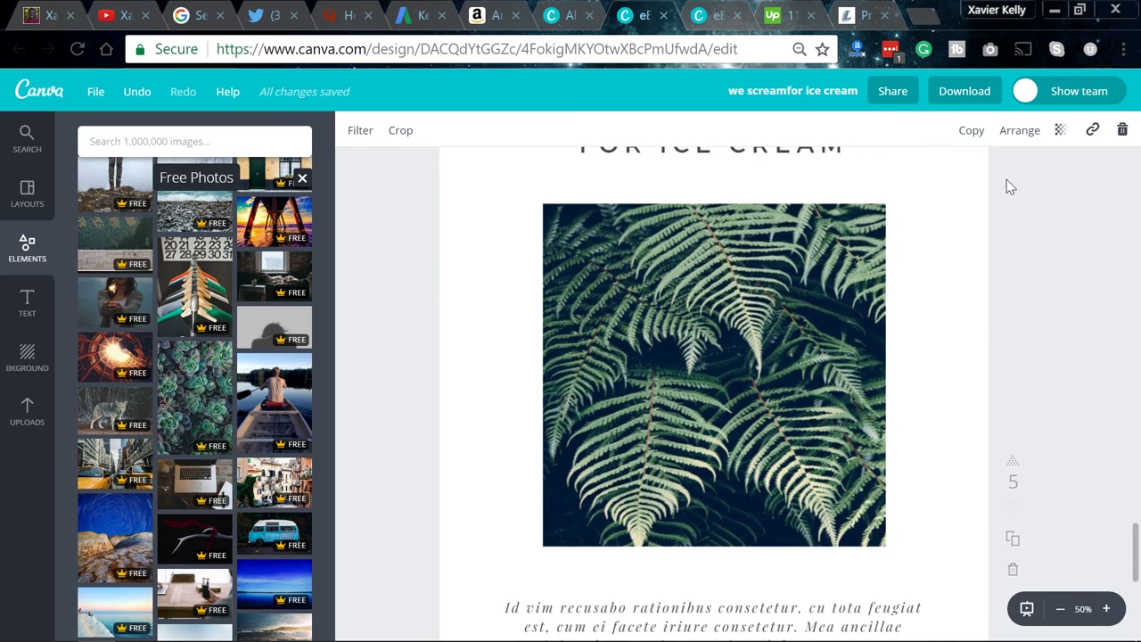
pyautogui.click(967, 94)
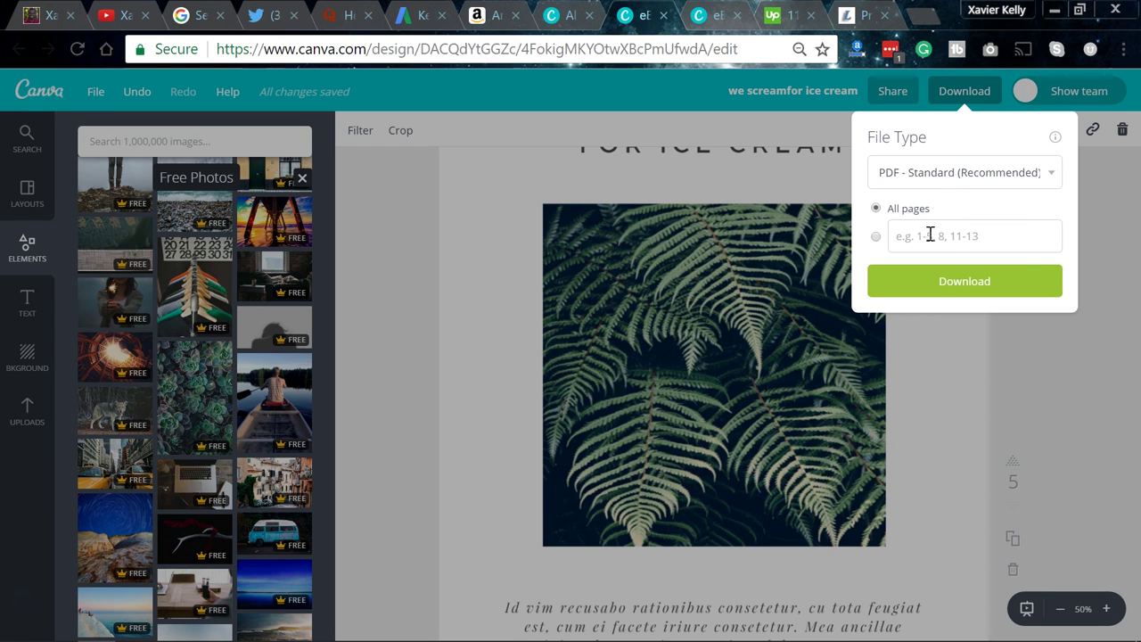
pyautogui.click(956, 182)
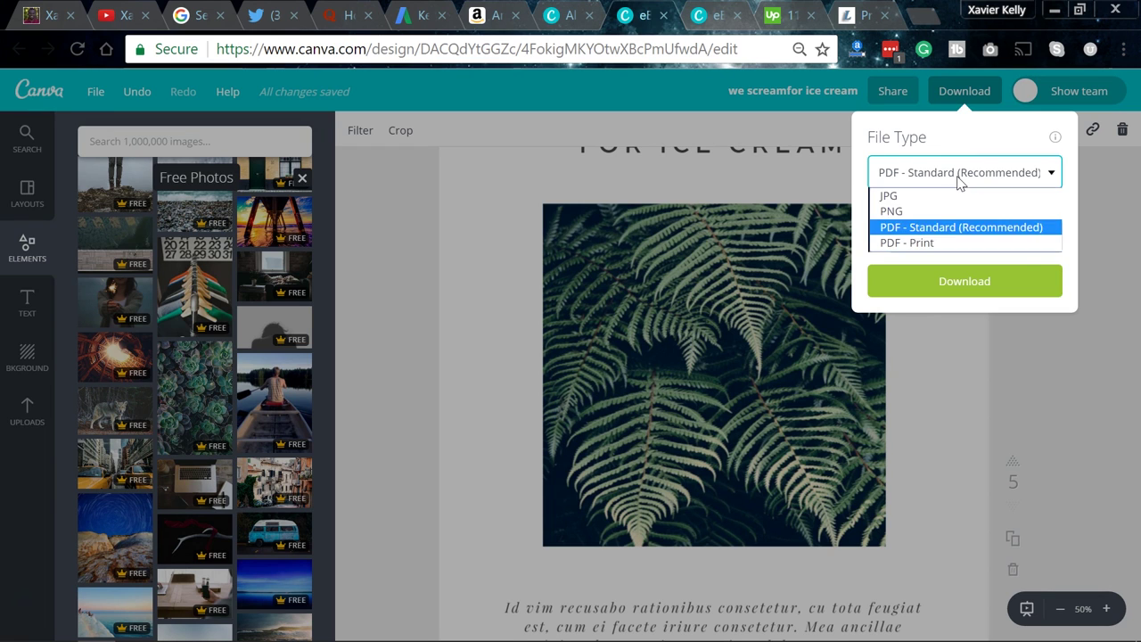
pyautogui.click(911, 229)
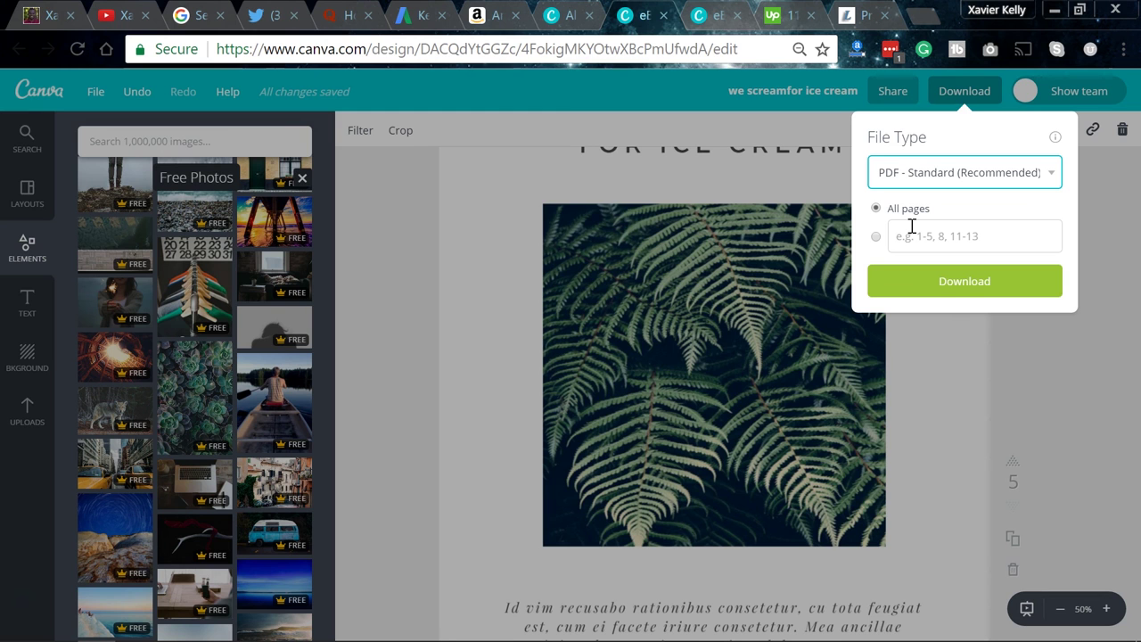
pyautogui.click(912, 231)
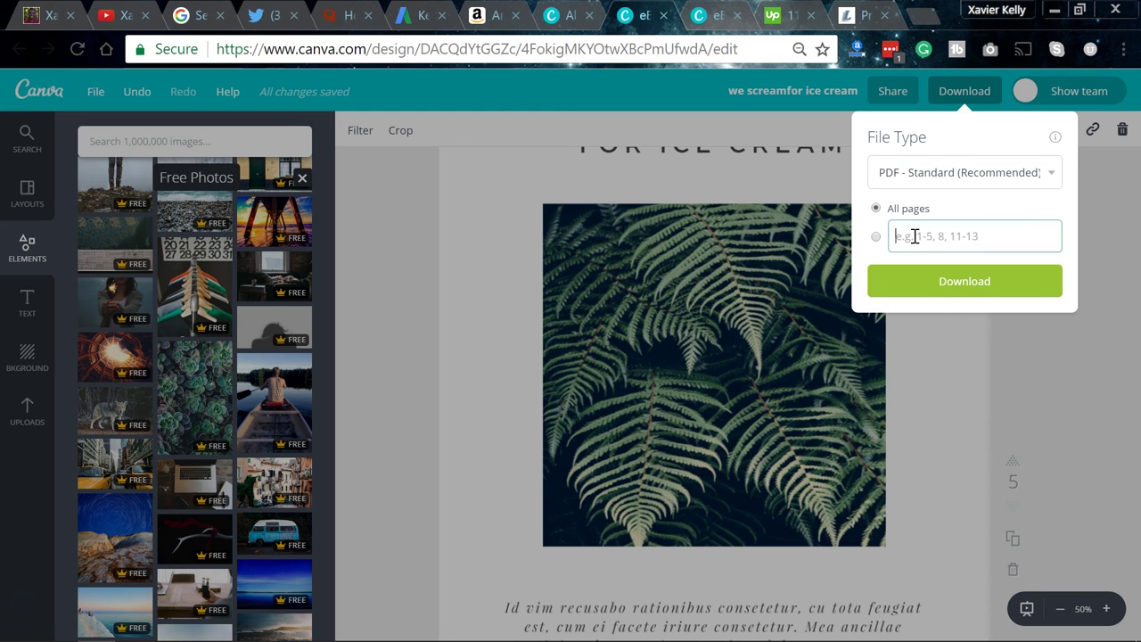
pyautogui.click(933, 283)
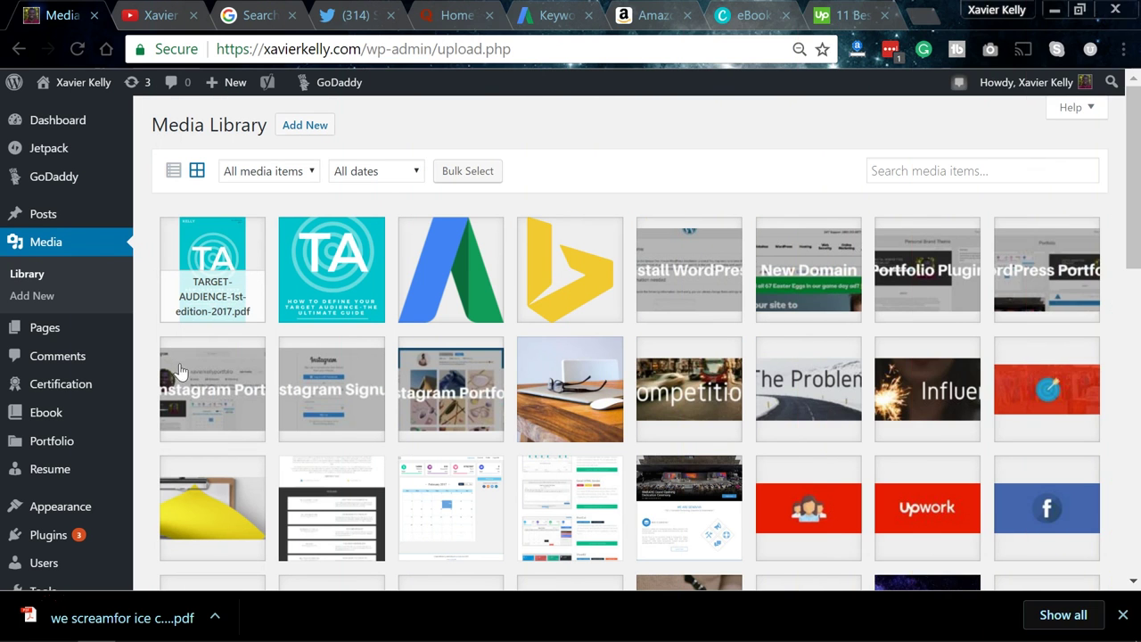
# Step: Upload the downloaded ice cream ebook PDF to the WordPress Media Library
pyautogui.moveTo(174, 633); pyautogui.dragTo(378, 422)
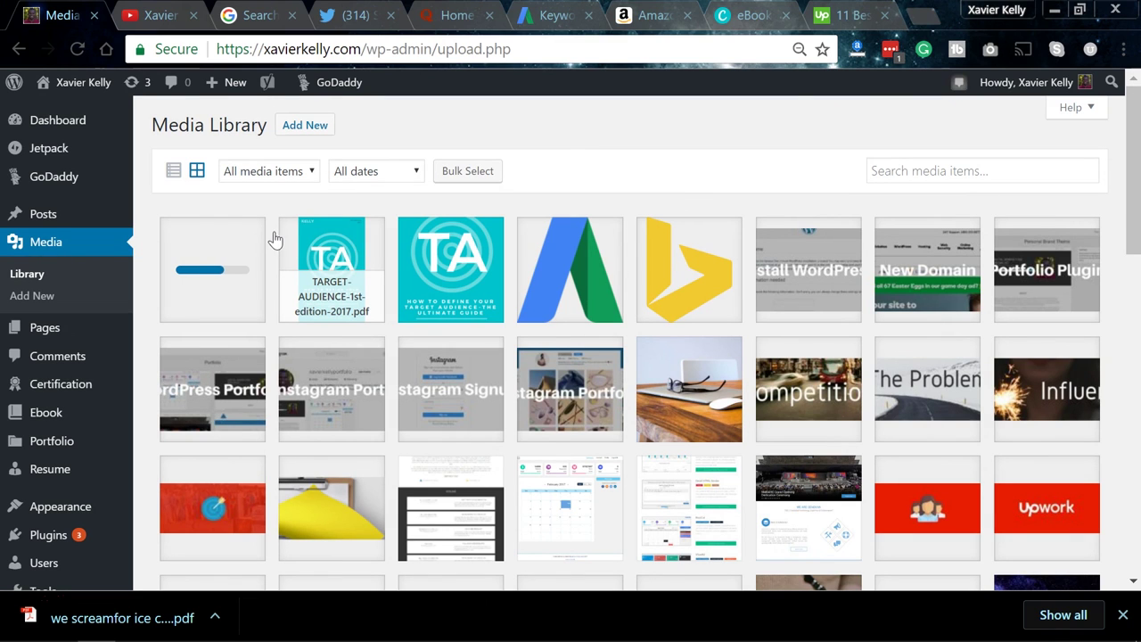
pyautogui.click(205, 297)
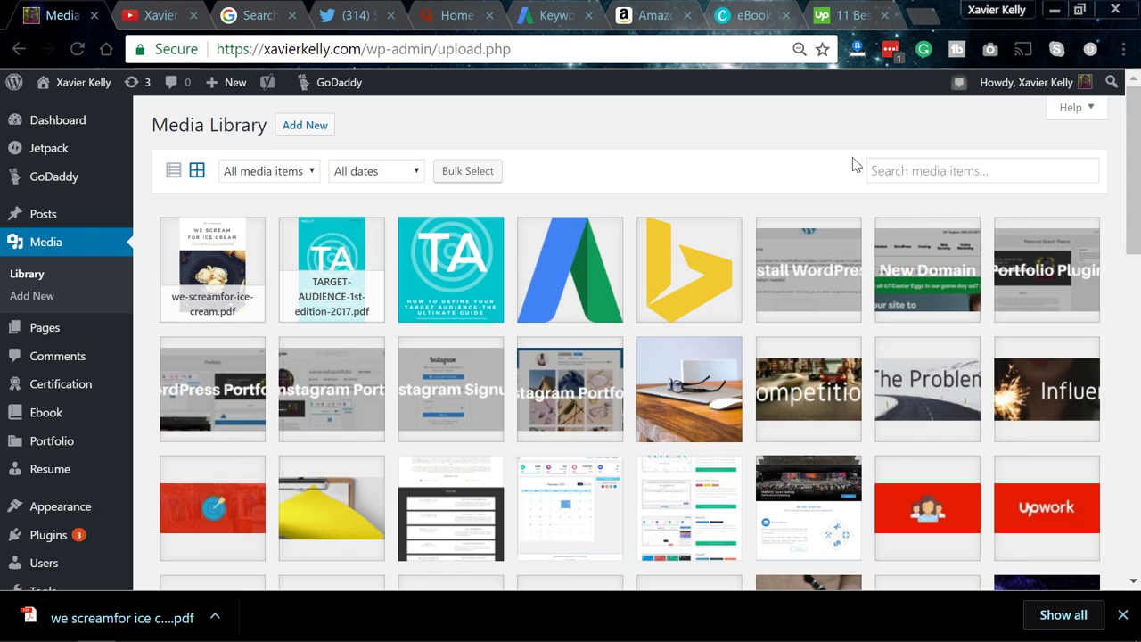
# Step: Copy the file URL of we-screamfor-ice-cream.pdf from its attachment details and open the PDF in a new browser tab
pyautogui.click(198, 266)
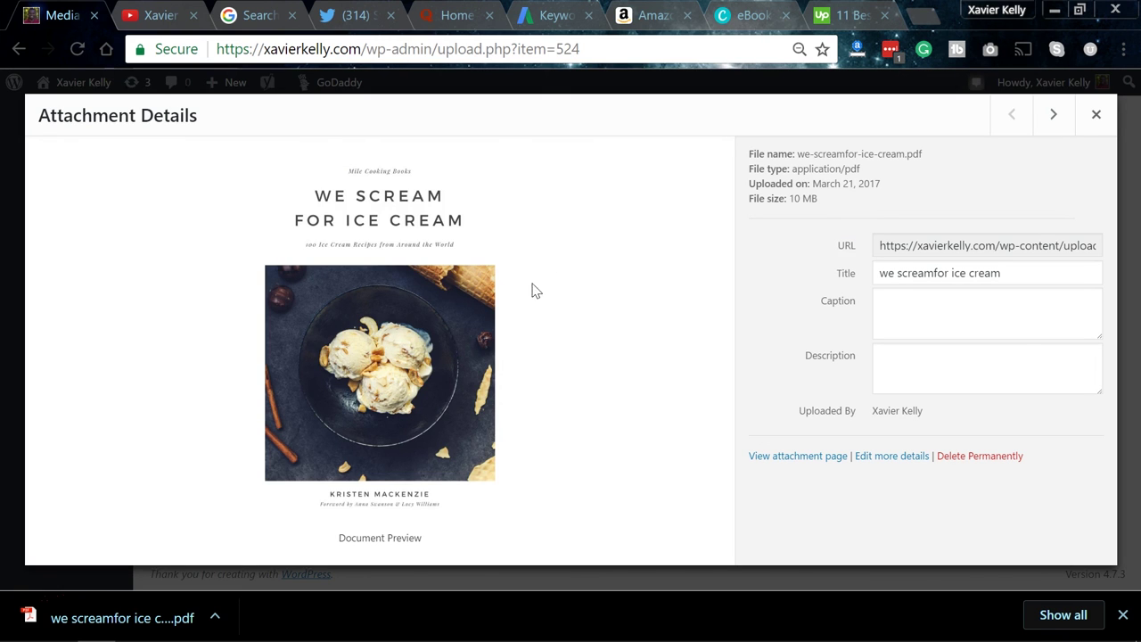
pyautogui.tripleClick(969, 247)
pyautogui.hotkey('ctrl', 'c')
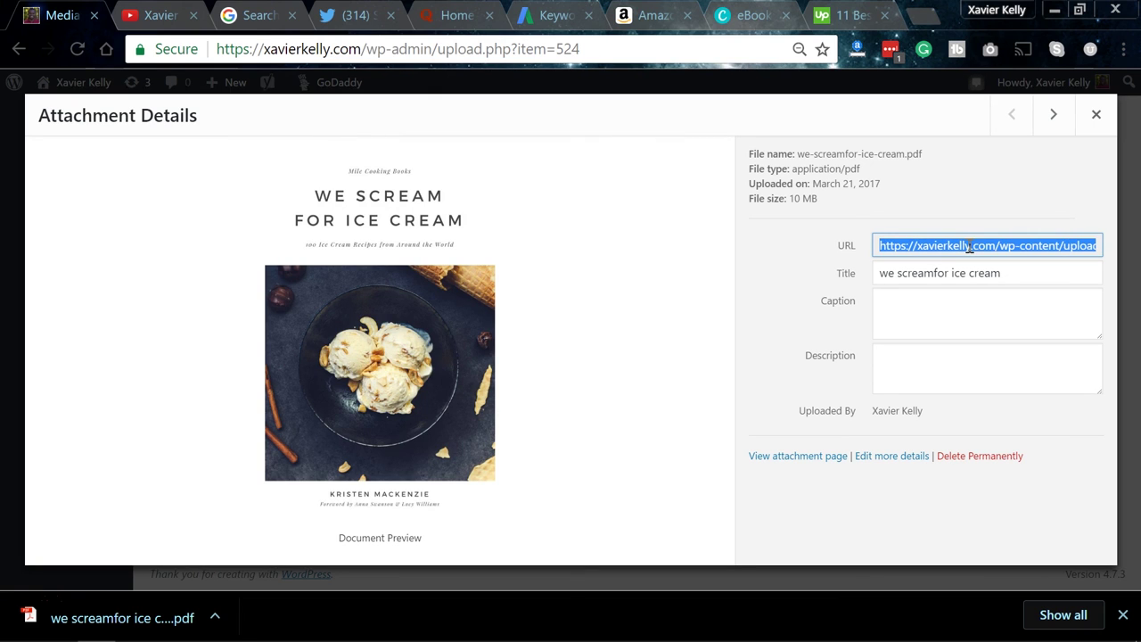
pyautogui.click(929, 14)
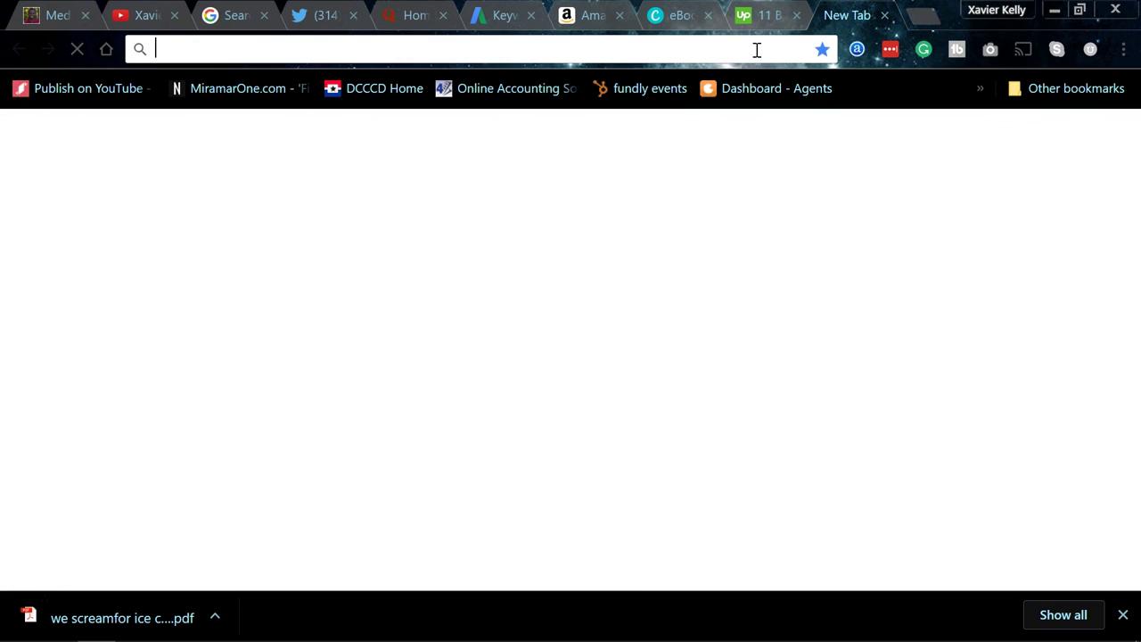
pyautogui.hotkey('ctrl', 'v')
pyautogui.press('Return')
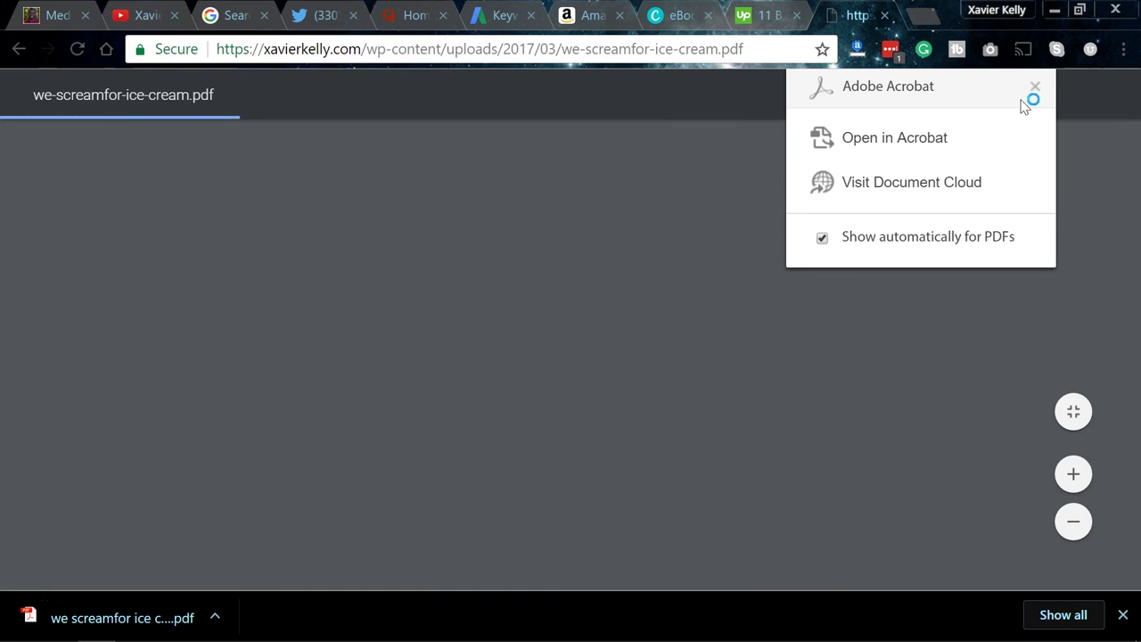
pyautogui.click(1035, 88)
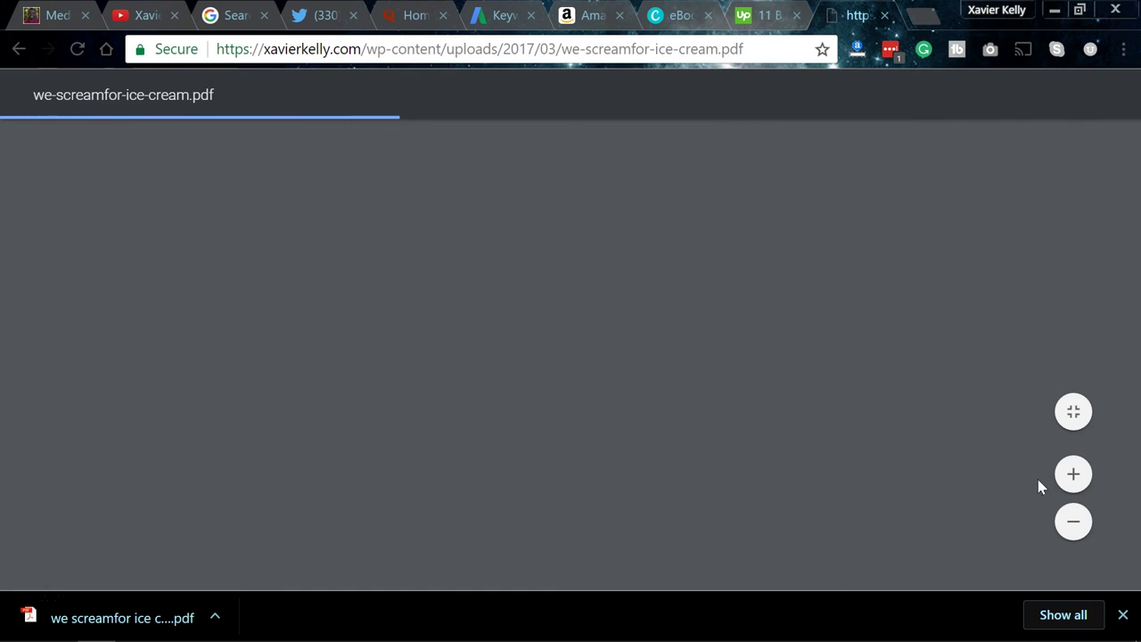
pyautogui.click(1122, 616)
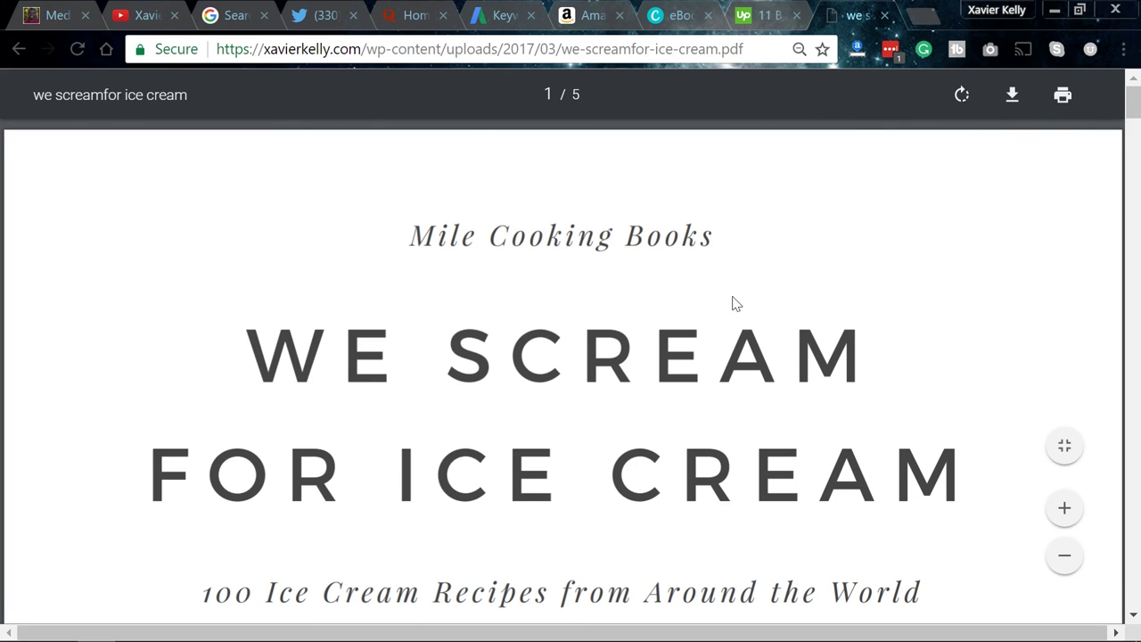
# Step: Examine the published ice cream PDF at a reduced zoom, checking the photos, text and footers from the last page back to the cover
pyautogui.scroll(-1, 732, 304)
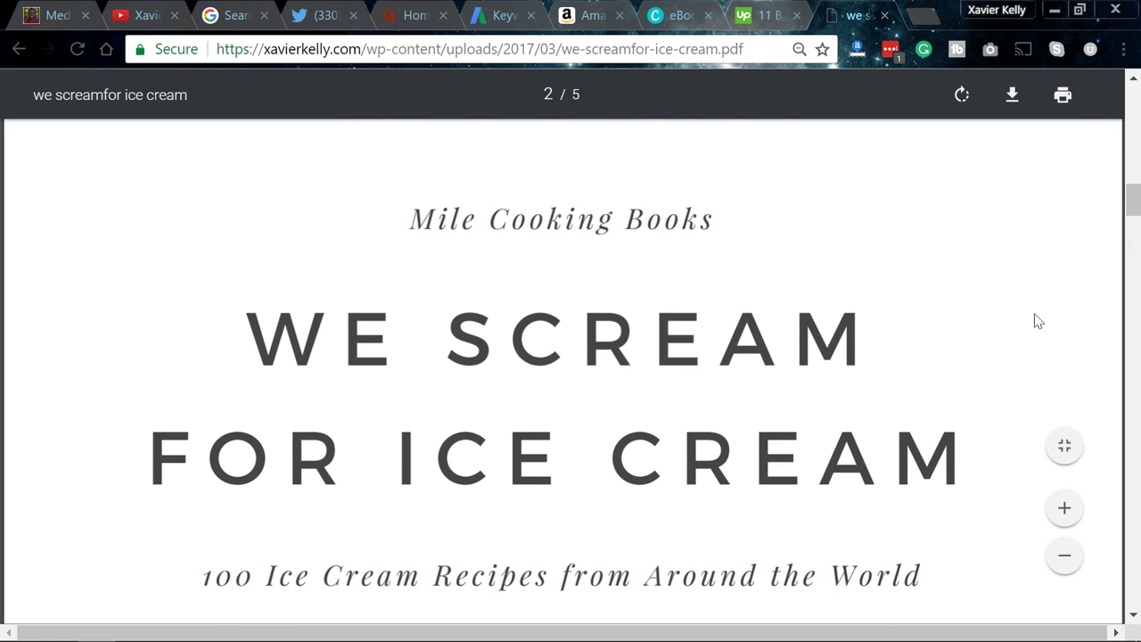
pyautogui.scroll(-5, 1039, 321)
pyautogui.moveTo(1138, 198); pyautogui.dragTo(1130, 337)
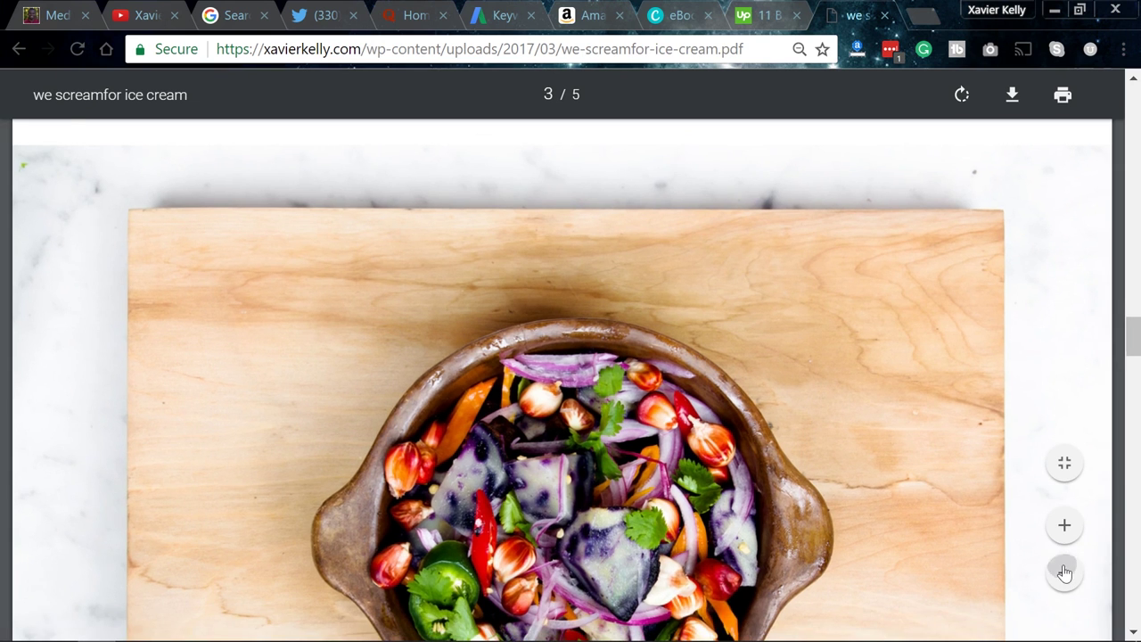
pyautogui.click(1064, 571)
pyautogui.click(1064, 572)
pyautogui.click(1064, 571)
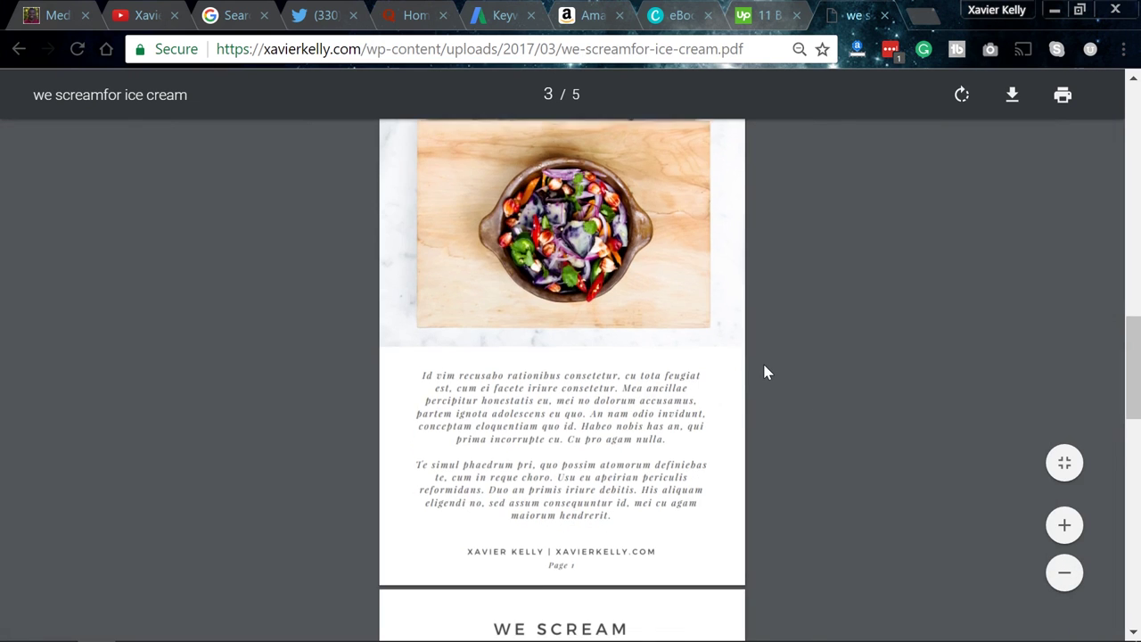
pyautogui.scroll(-5, 763, 369)
pyautogui.scroll(1, 764, 373)
pyautogui.scroll(1, 764, 373)
pyautogui.click(1064, 524)
pyautogui.scroll(-15, 523, 428)
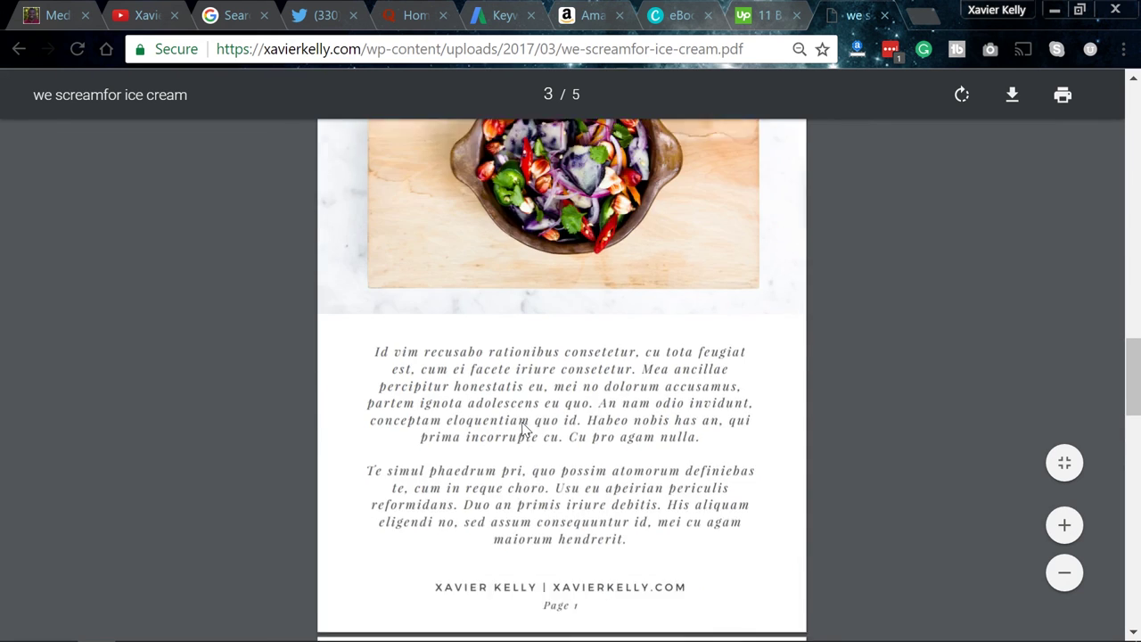
pyautogui.scroll(-9, 522, 430)
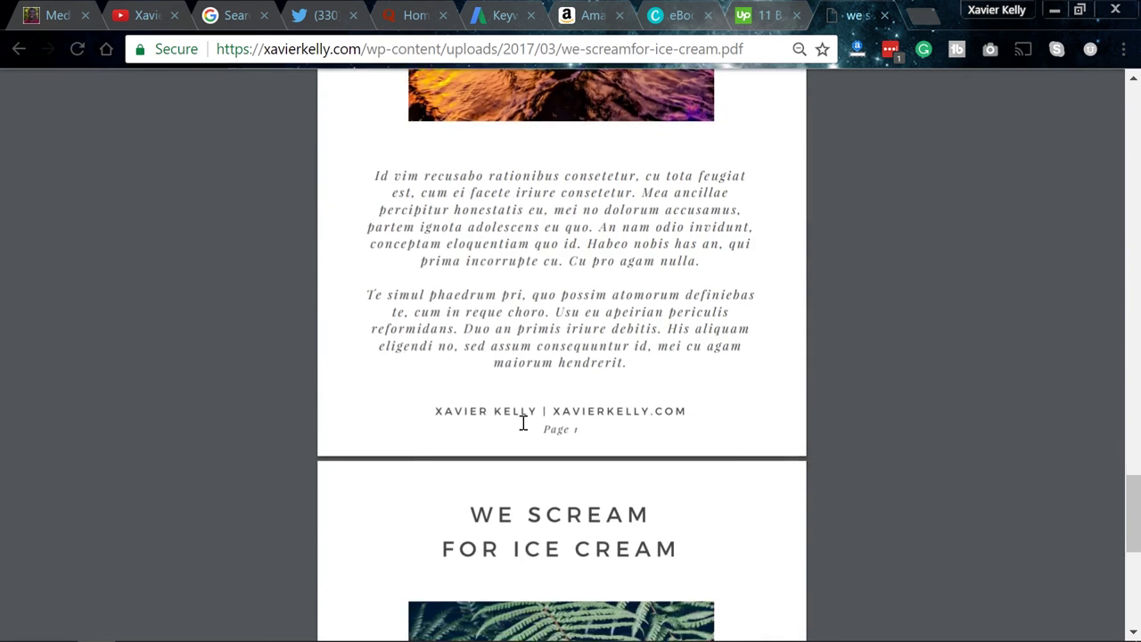
pyautogui.scroll(-20, 523, 432)
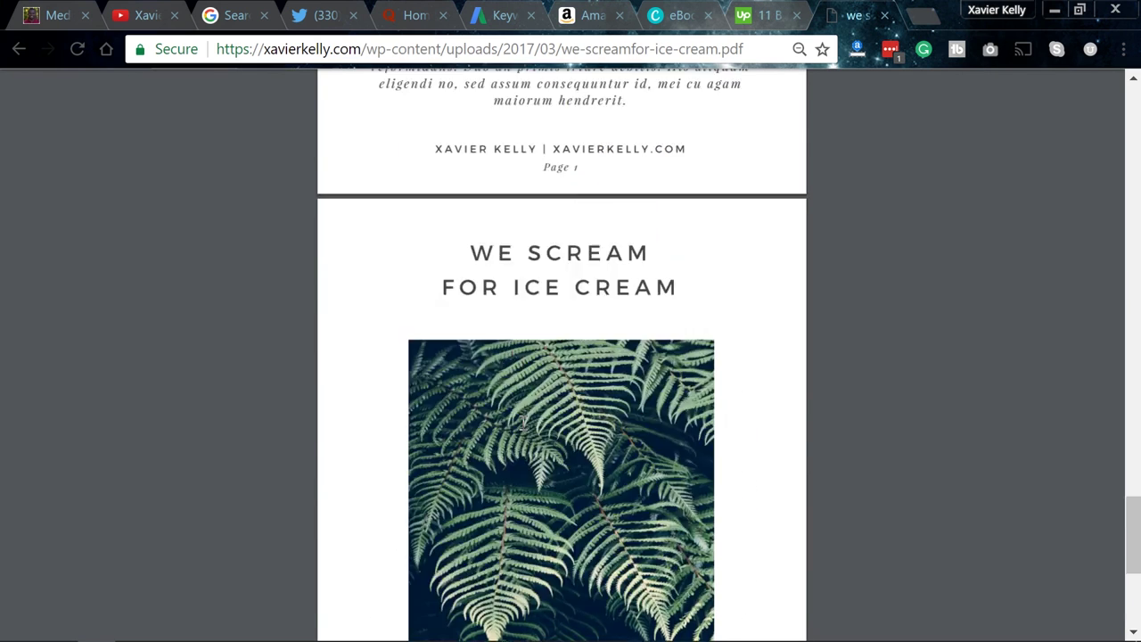
pyautogui.scroll(15, 503, 446)
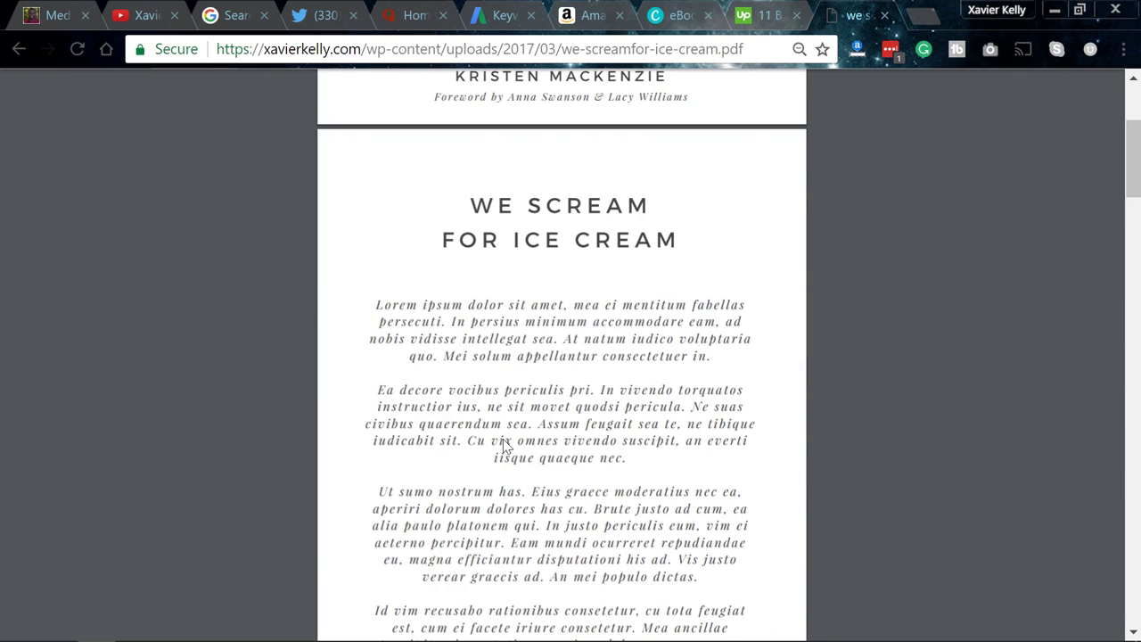
pyautogui.scroll(-5, 594, 239)
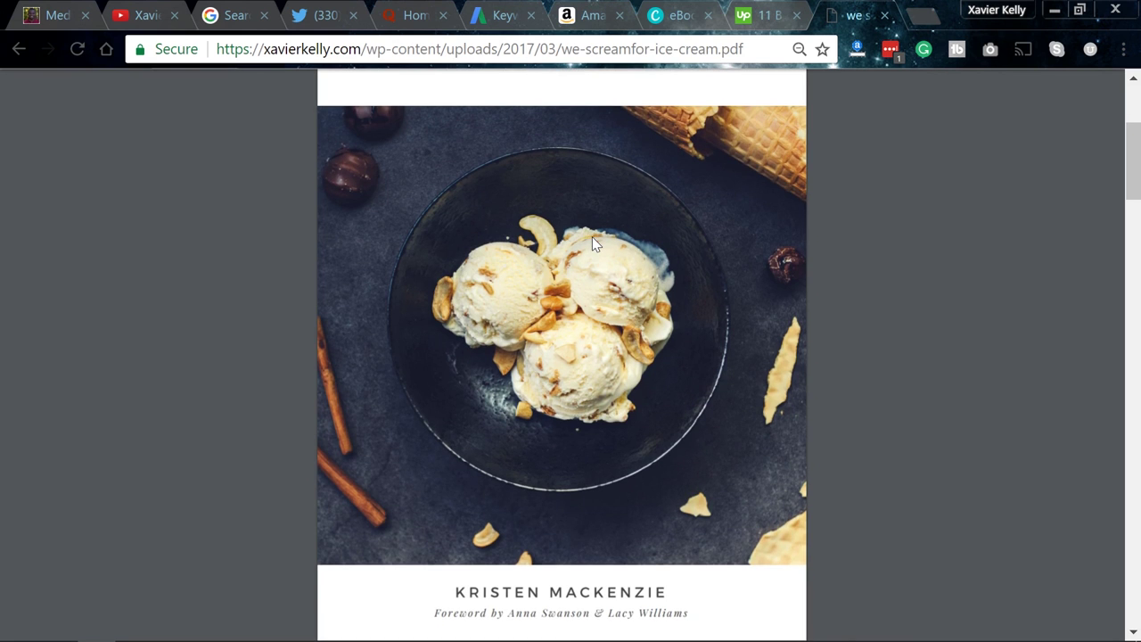
pyautogui.scroll(5, 592, 237)
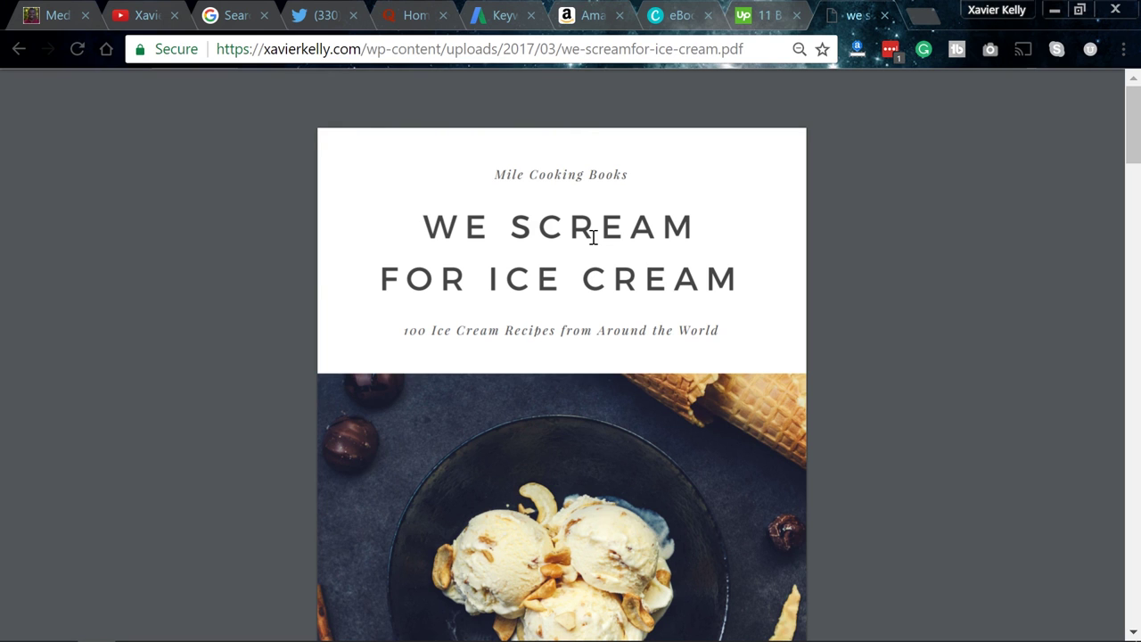
# Step: Switch to the TARGET AUDIENCE ebook design in Canva and look through its pages from the cover to page 7
pyautogui.click(746, 16)
pyautogui.click(677, 16)
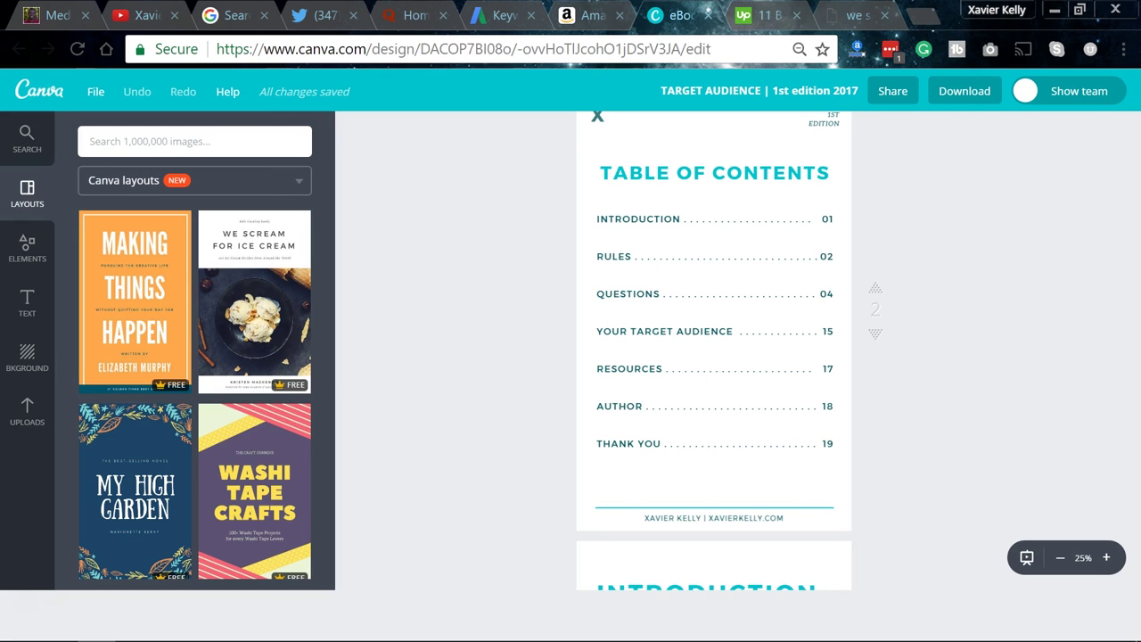
pyautogui.click(588, 15)
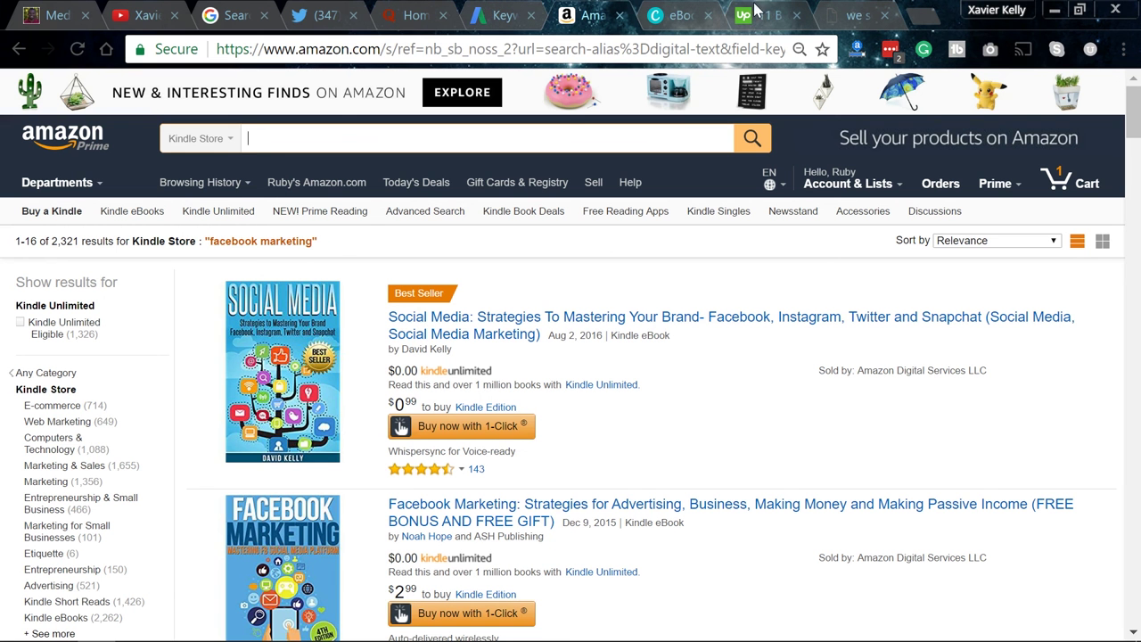
pyautogui.click(768, 15)
pyautogui.click(687, 14)
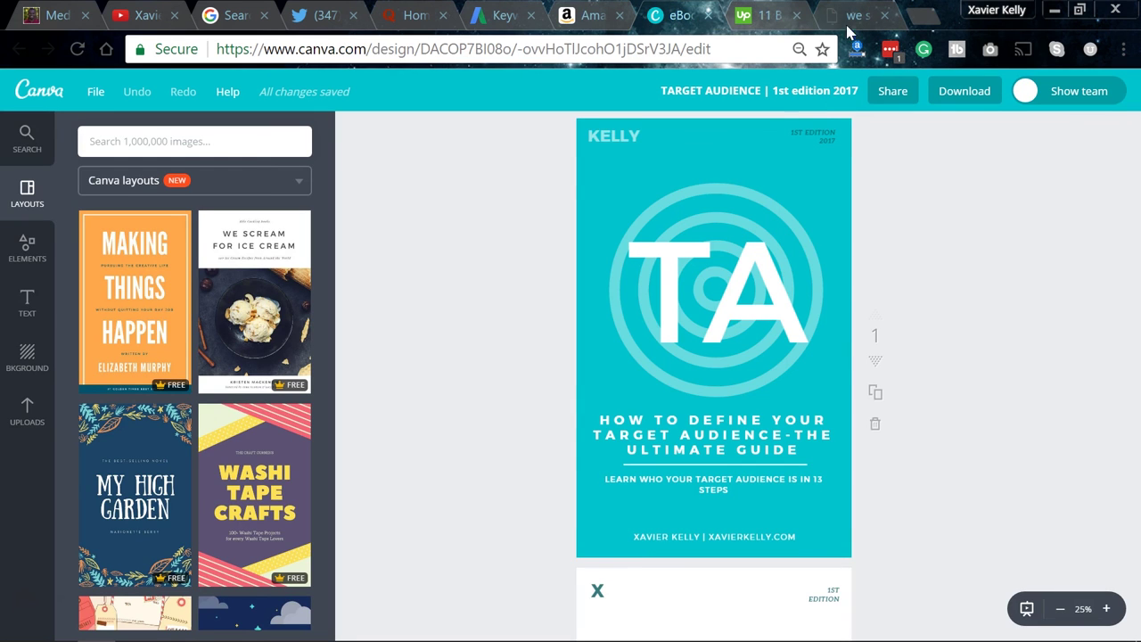
pyautogui.scroll(-1, 760, 329)
pyautogui.scroll(-15, 760, 328)
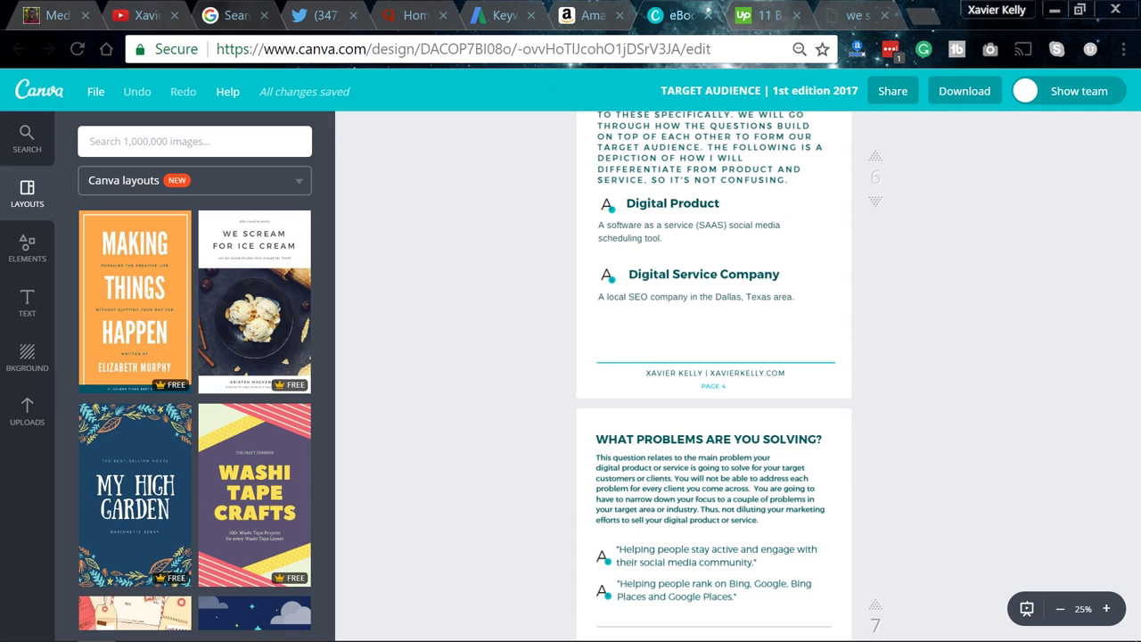
# Step: Return to the WordPress Media Library and permanently delete the we-screamfor-ice-cream.pdf attachment
pyautogui.click(49, 15)
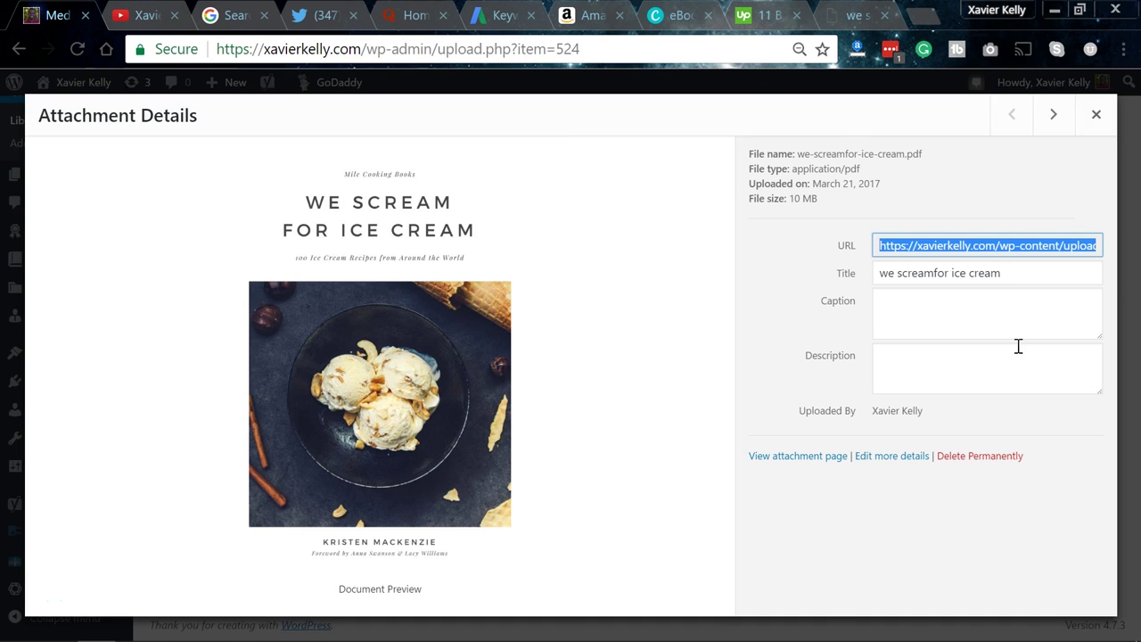
pyautogui.click(1011, 452)
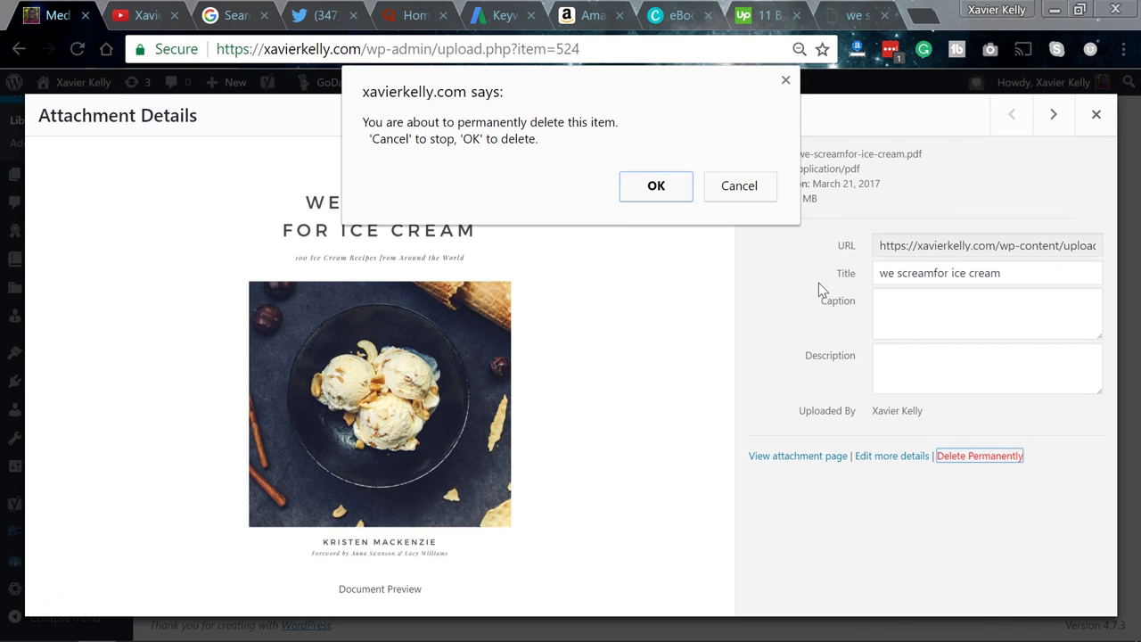
pyautogui.click(688, 198)
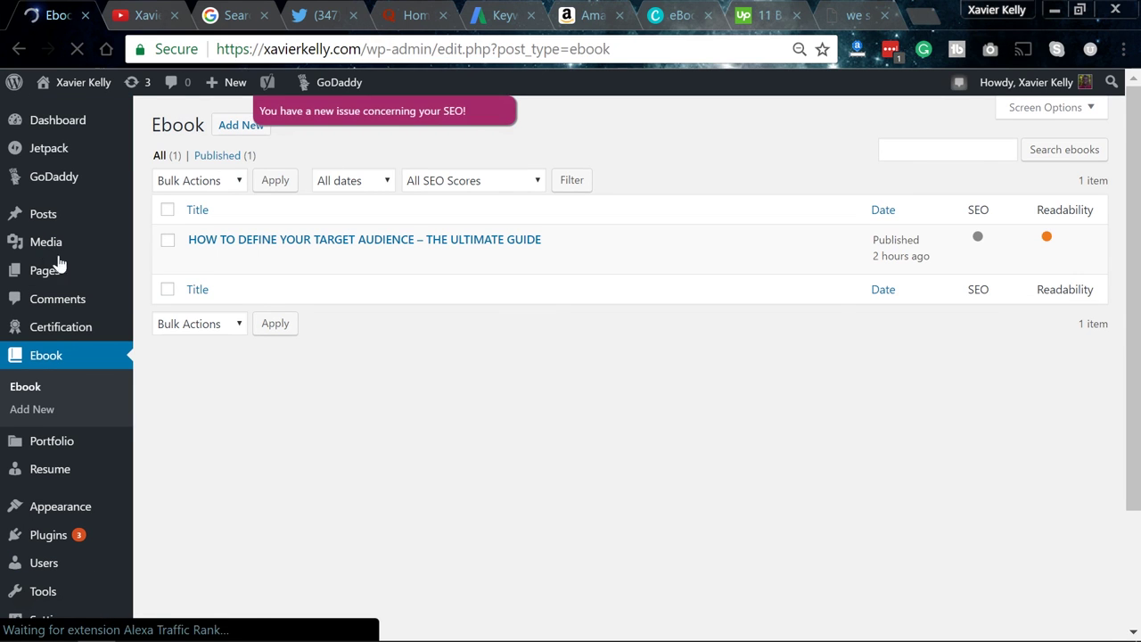
# Step: Open the published landing page of the target audience ultimate guide from the WordPress Ebook list
pyautogui.moveTo(526, 251)
pyautogui.moveTo(526, 251); pyautogui.dragTo(562, 268)
pyautogui.click(311, 264)
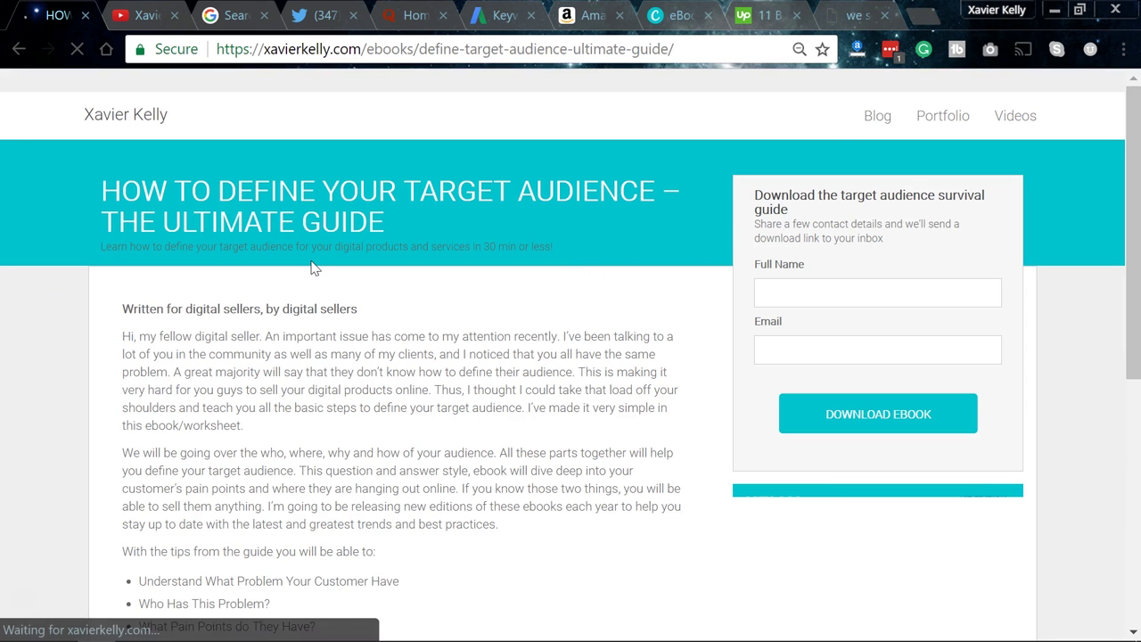
# Step: Examine the ebook landing page, including its introduction, bulleted topics, download form and cover image
pyautogui.scroll(-5, 458, 288)
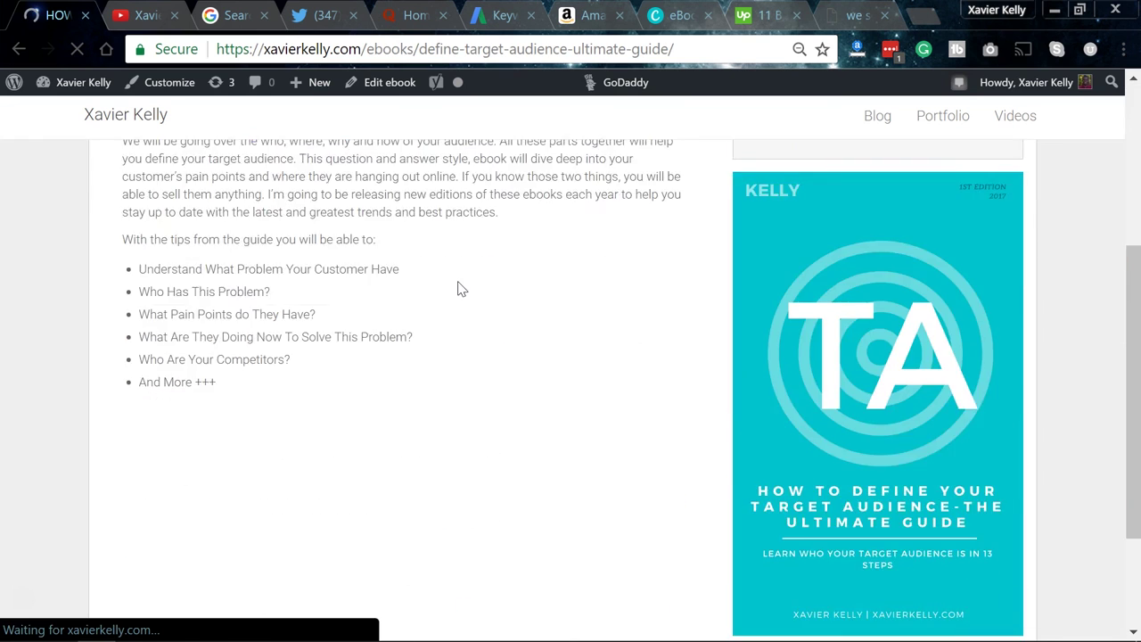
pyautogui.scroll(3, 461, 287)
pyautogui.scroll(3, 461, 287)
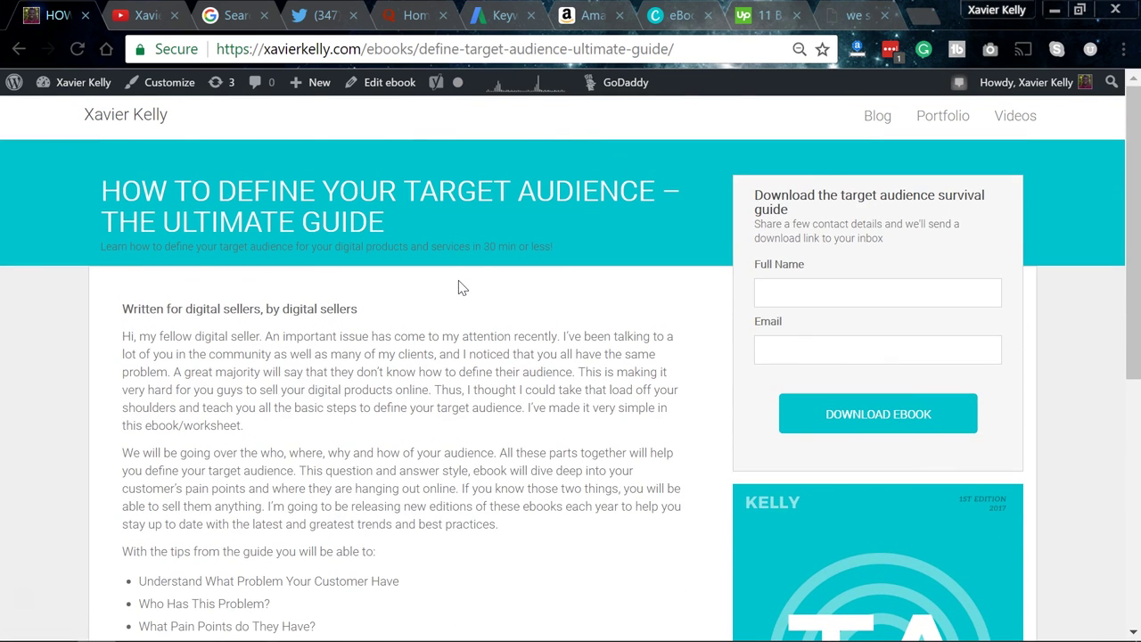
pyautogui.scroll(-4, 461, 287)
pyautogui.scroll(-1, 461, 287)
pyautogui.scroll(5, 461, 287)
pyautogui.scroll(-2, 460, 274)
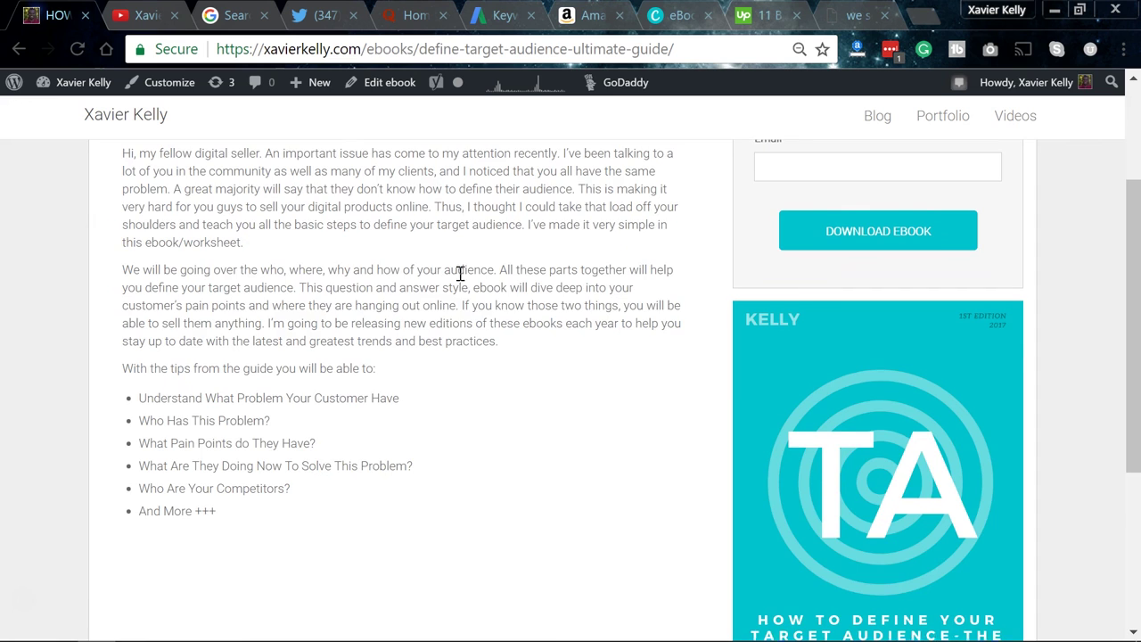
pyautogui.scroll(1, 460, 275)
pyautogui.scroll(1, 460, 274)
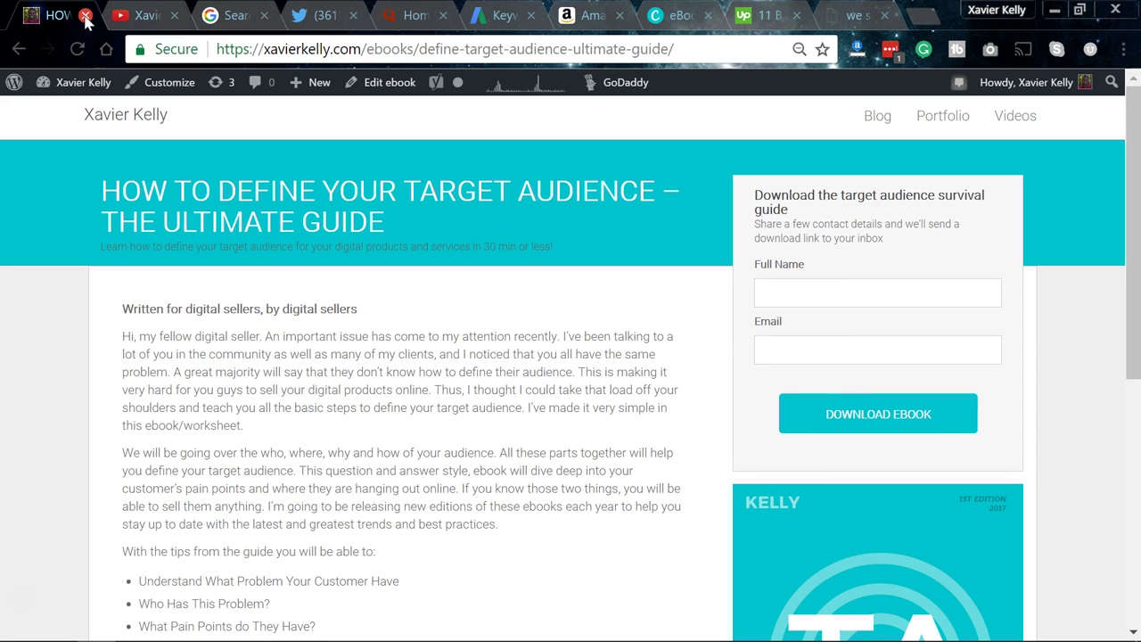
# Step: Close the browser tabs holding the ebook landing page and the Google search
pyautogui.click(134, 15)
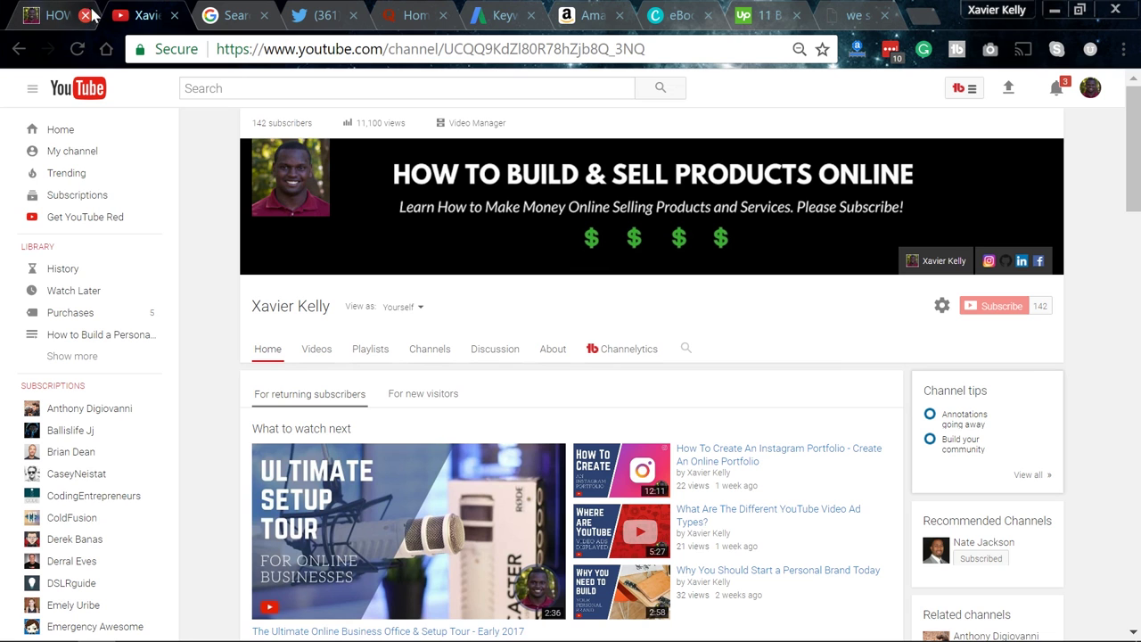
pyautogui.click(87, 15)
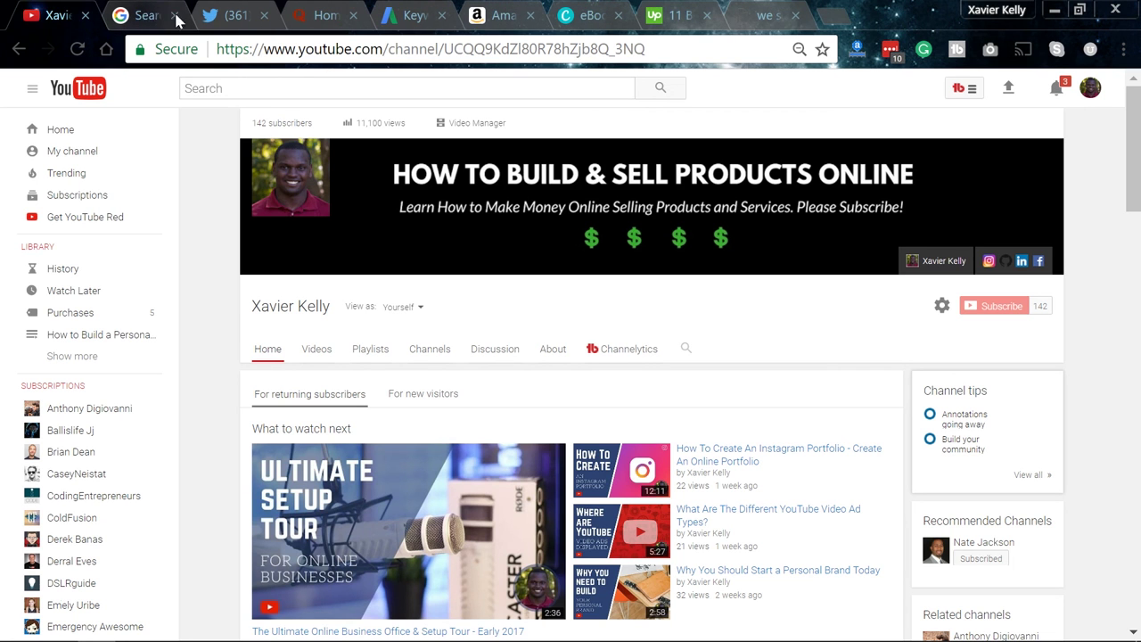
pyautogui.click(147, 16)
pyautogui.click(175, 16)
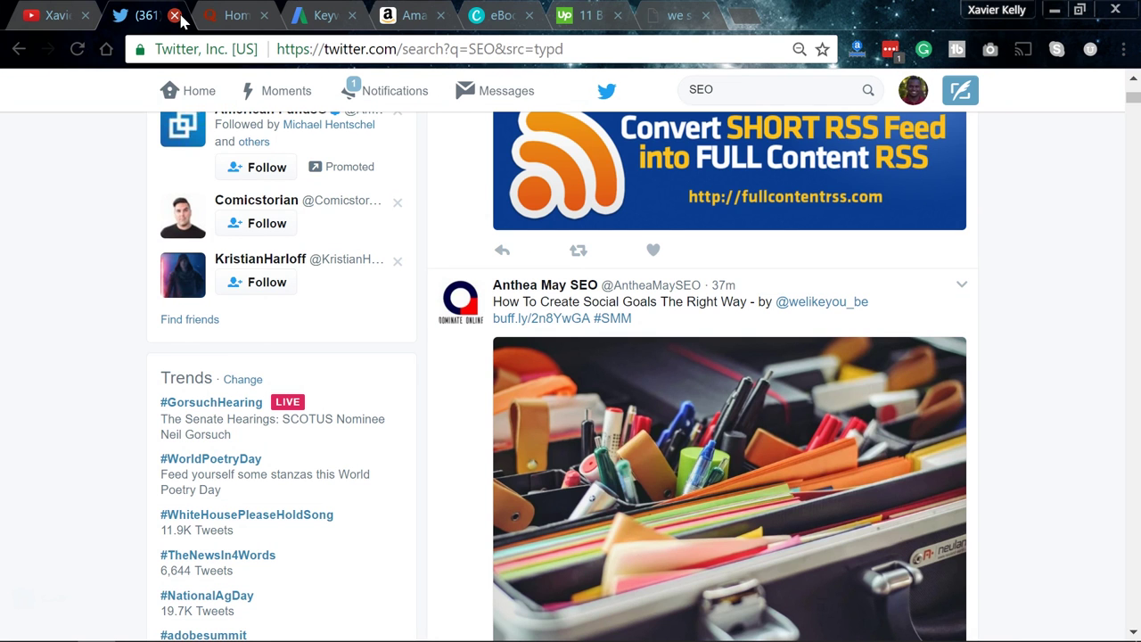
# Step: Check the keyword phrases in Google AdWords Keyword Planner and search Twitter for "how seo works"
pyautogui.click(234, 21)
pyautogui.click(332, 16)
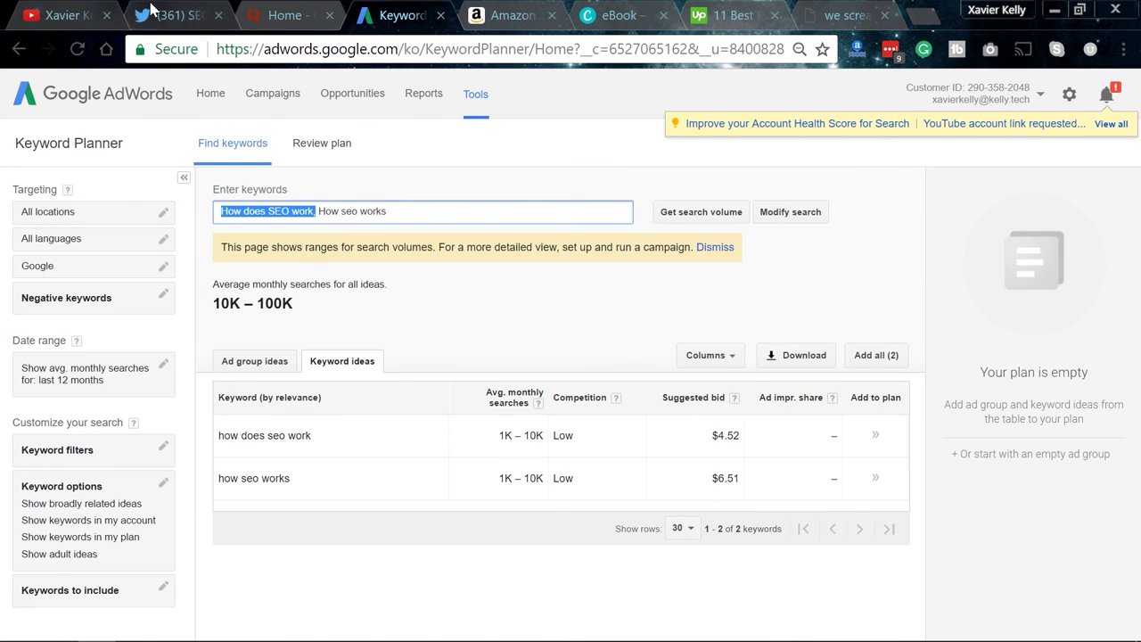
pyautogui.click(173, 15)
pyautogui.scroll(3, 441, 282)
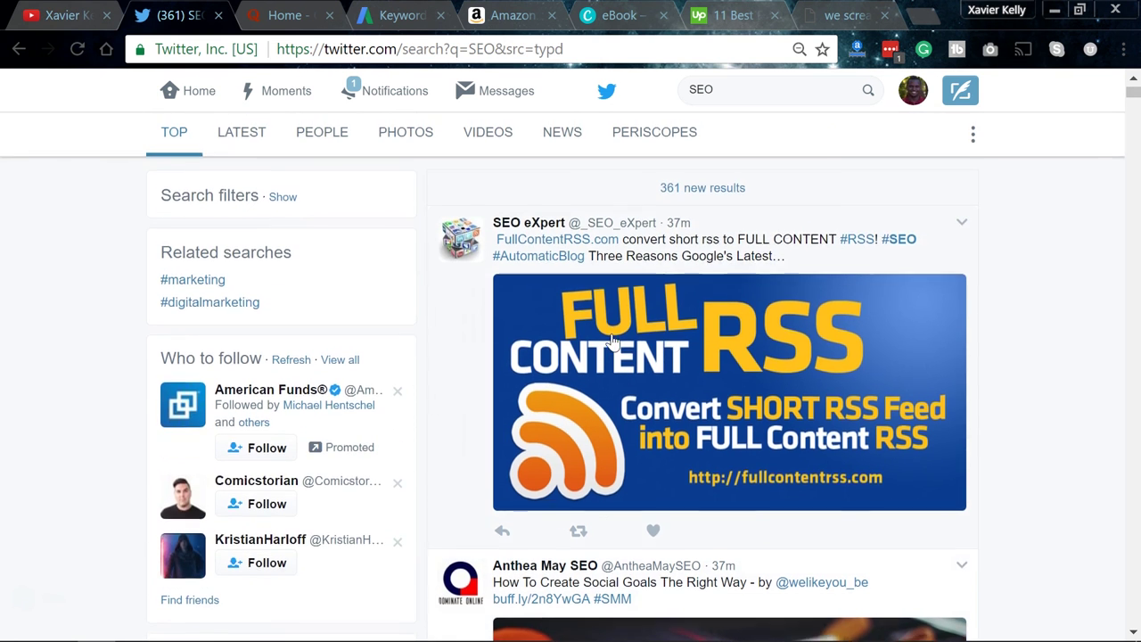
pyautogui.click(729, 83)
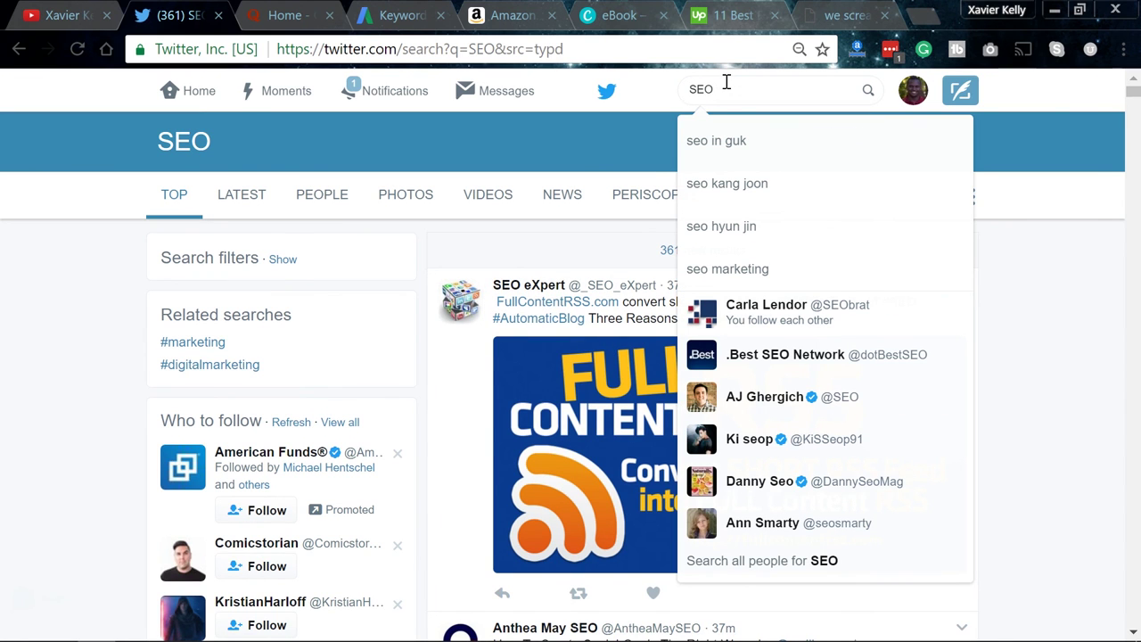
pyautogui.press('BackSpace')
pyautogui.press('BackSpace')
pyautogui.press('BackSpace')
pyautogui.press('BackSpace')
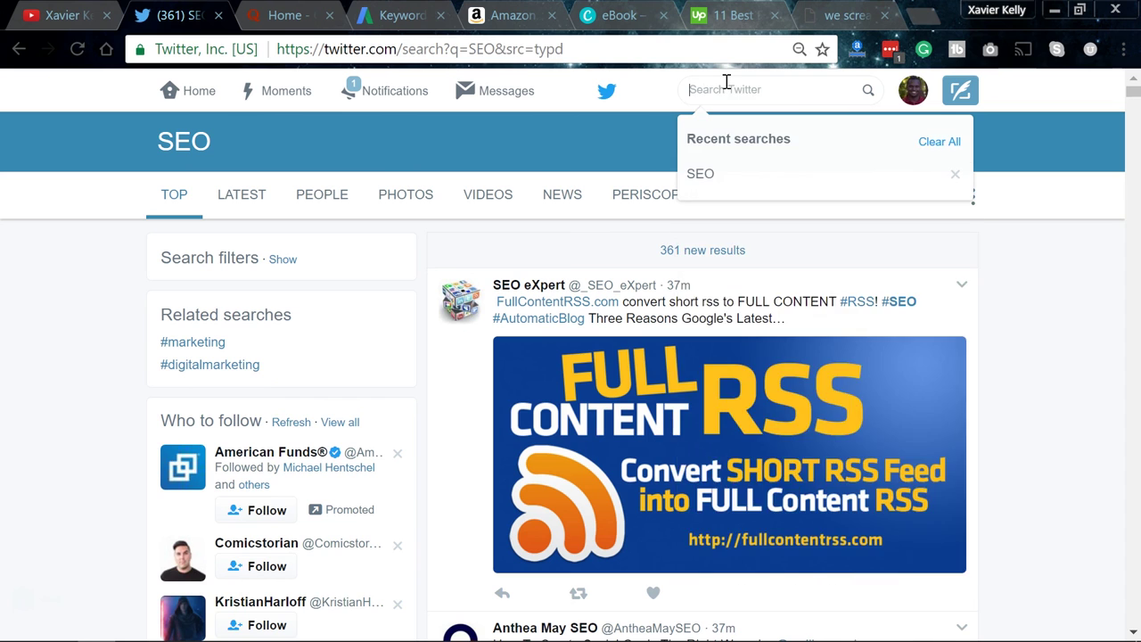
pyautogui.write('how seo ')
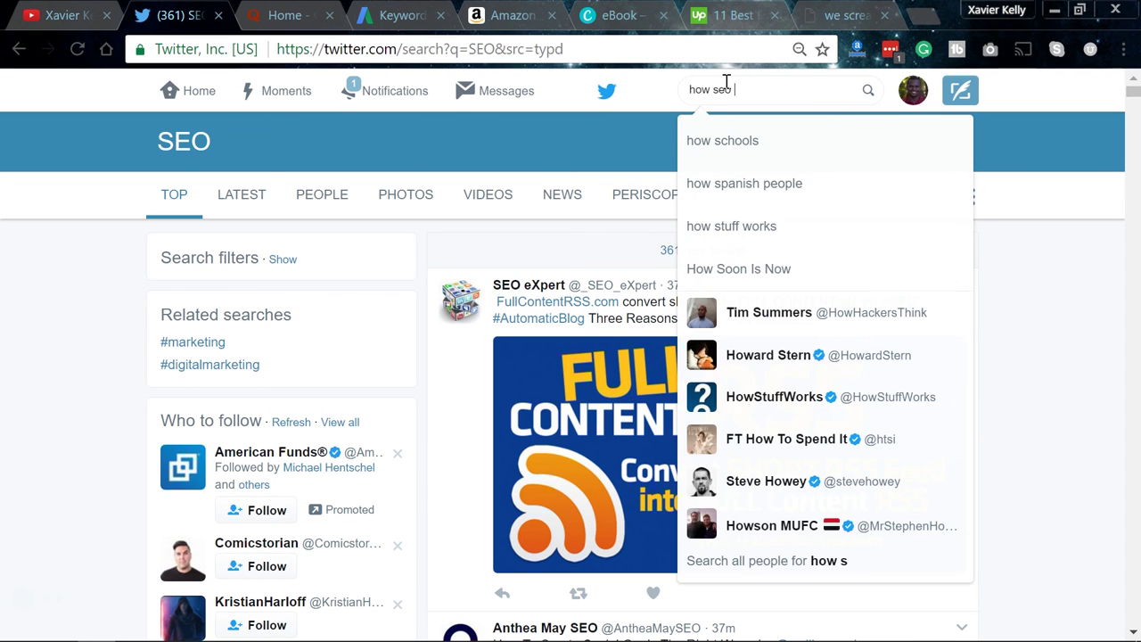
pyautogui.write('works')
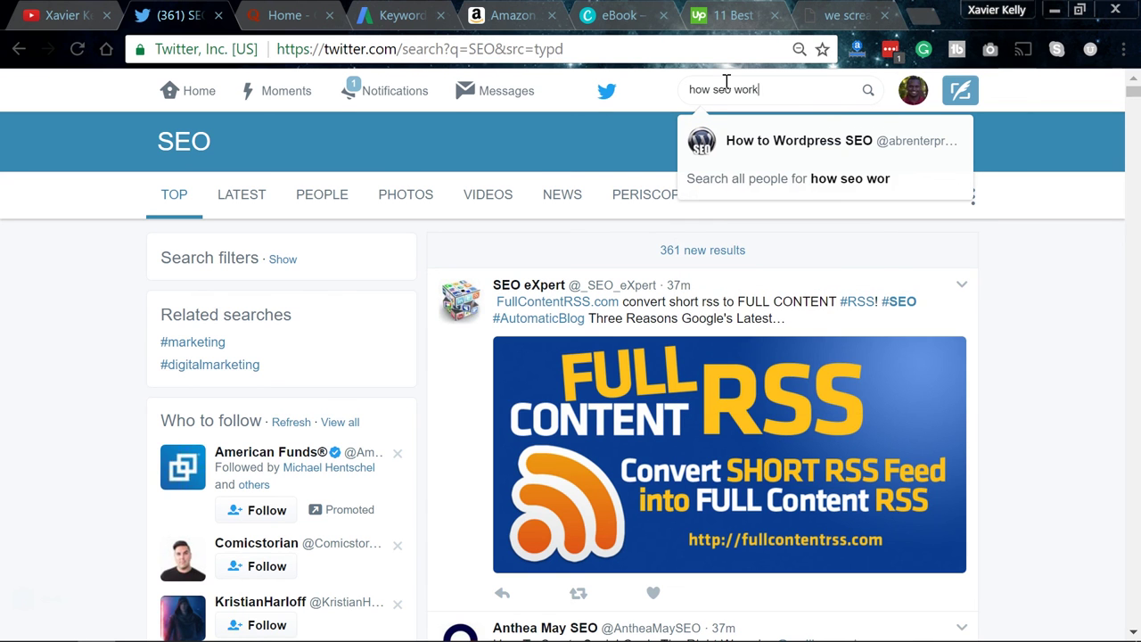
pyautogui.press('Return')
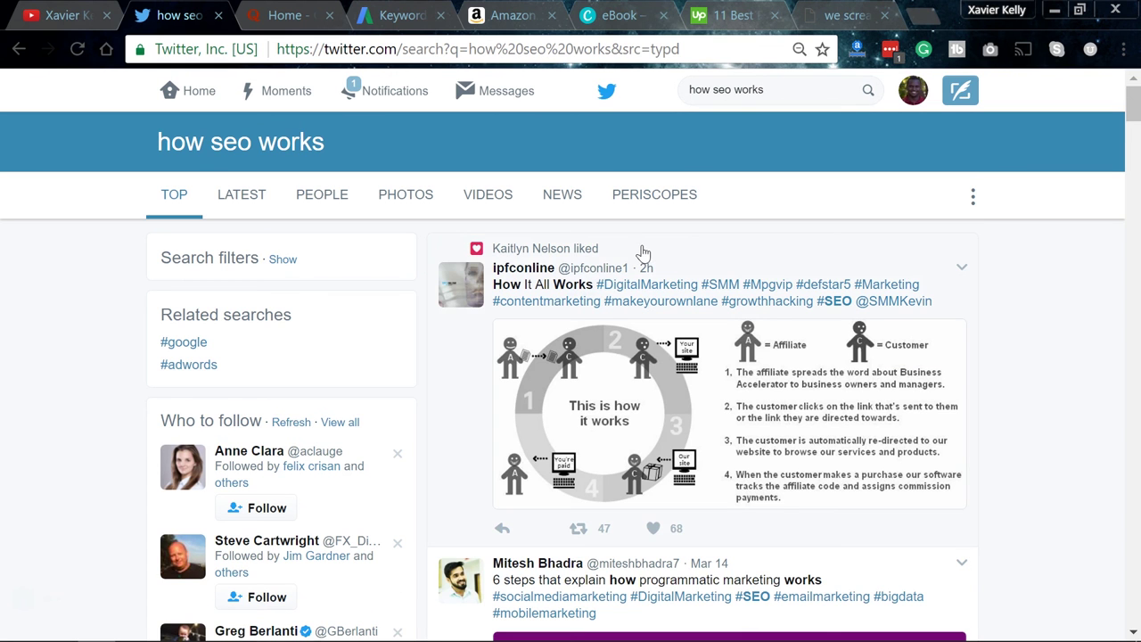
# Step: Examine the top tweets for "how seo works", noting their headlines, images, links and engagement for content ideas
pyautogui.scroll(-4, 641, 249)
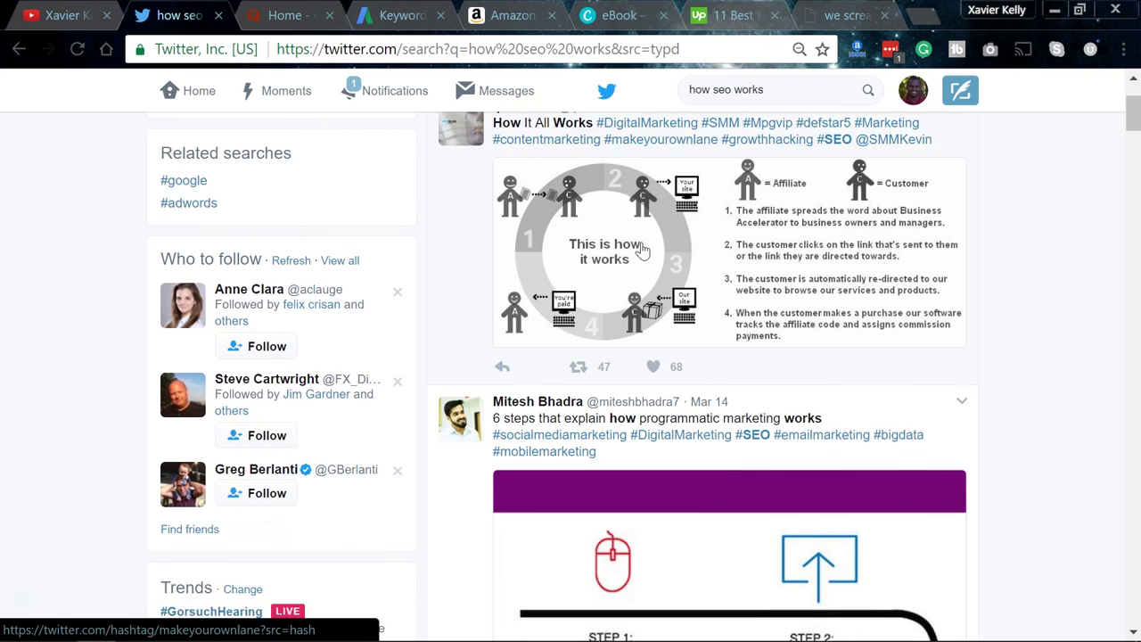
pyautogui.scroll(-8, 641, 250)
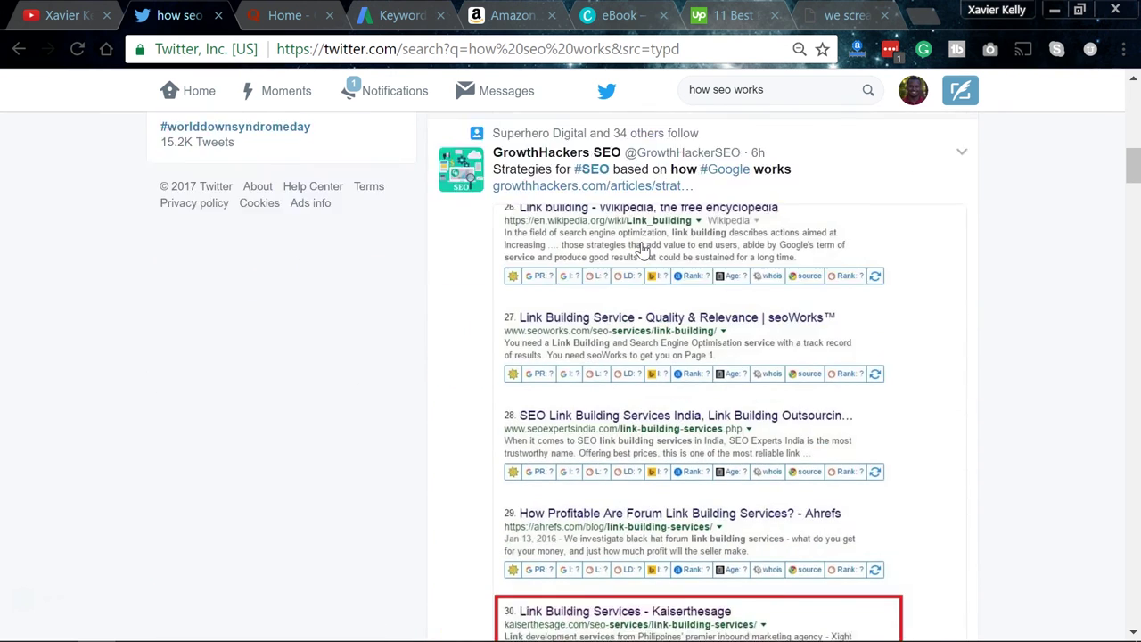
pyautogui.scroll(-3, 642, 250)
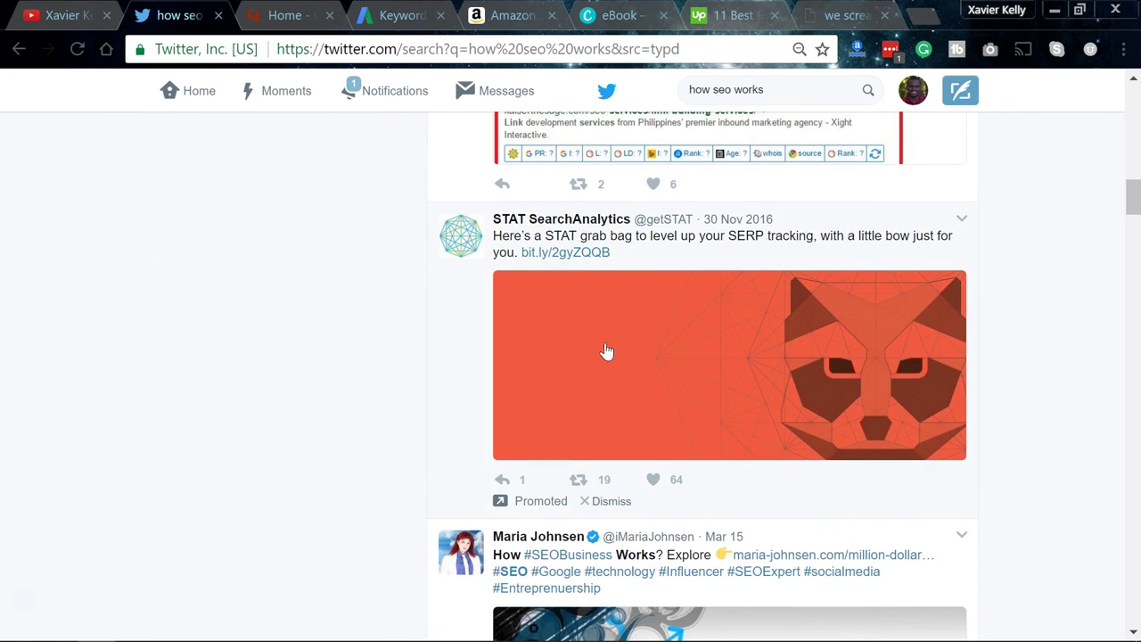
pyautogui.scroll(-7, 656, 426)
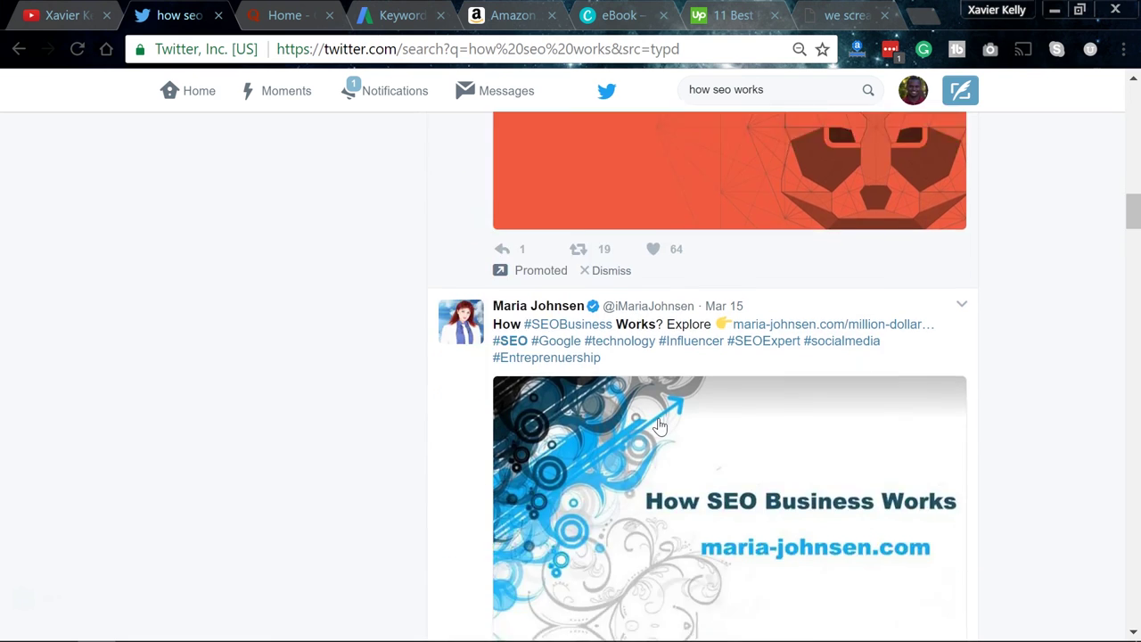
pyautogui.scroll(-2, 659, 426)
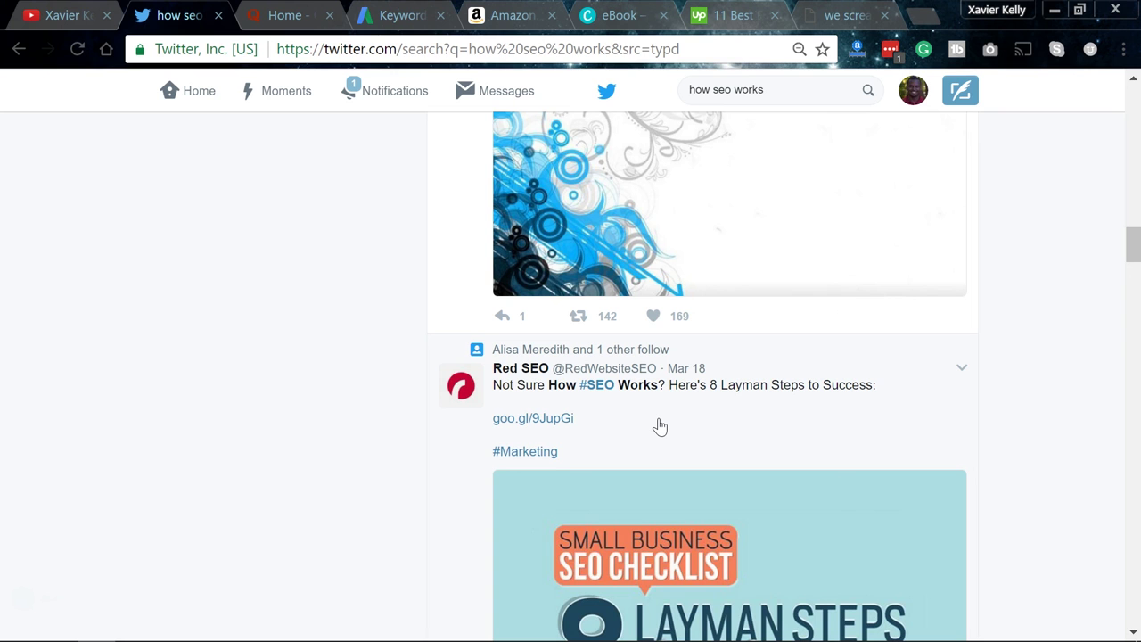
pyautogui.scroll(-15, 659, 426)
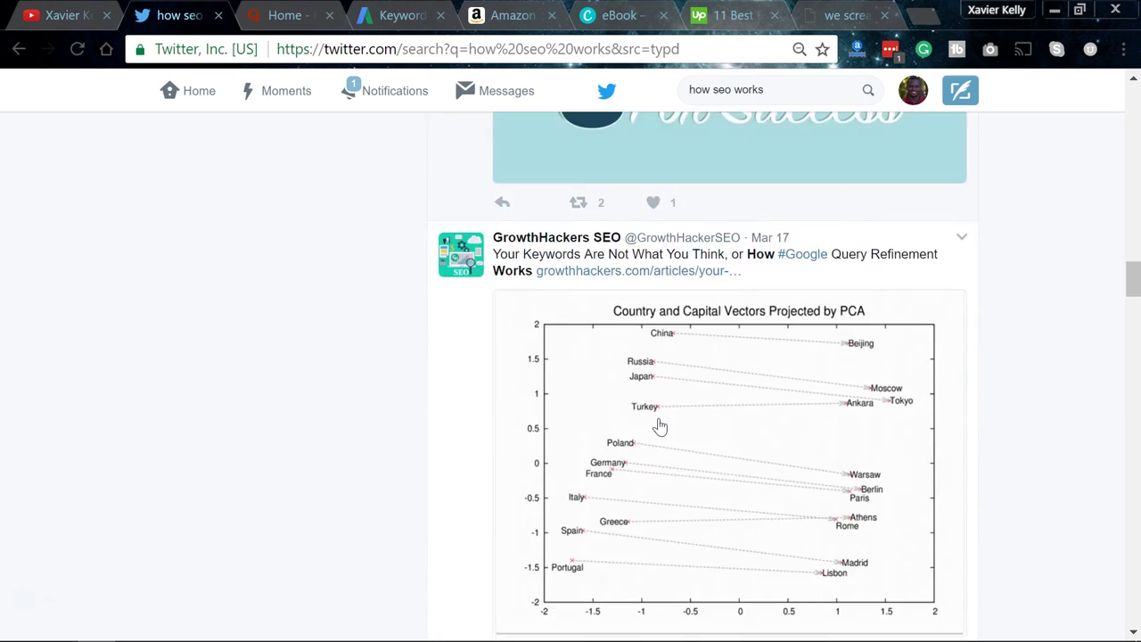
pyautogui.scroll(-20, 659, 426)
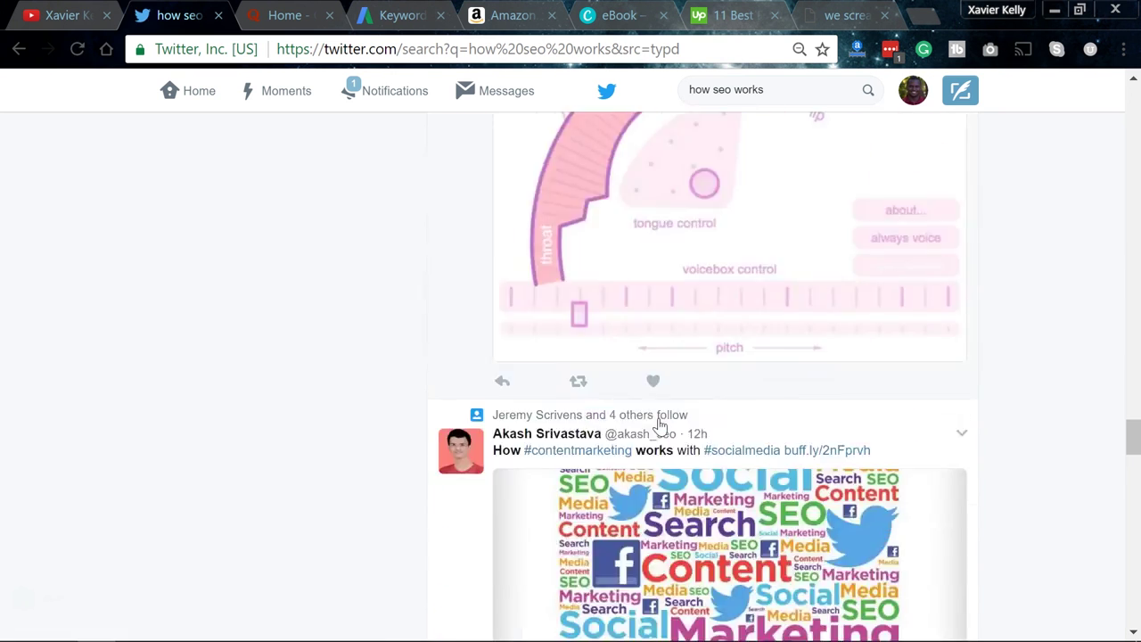
pyautogui.scroll(-10, 660, 426)
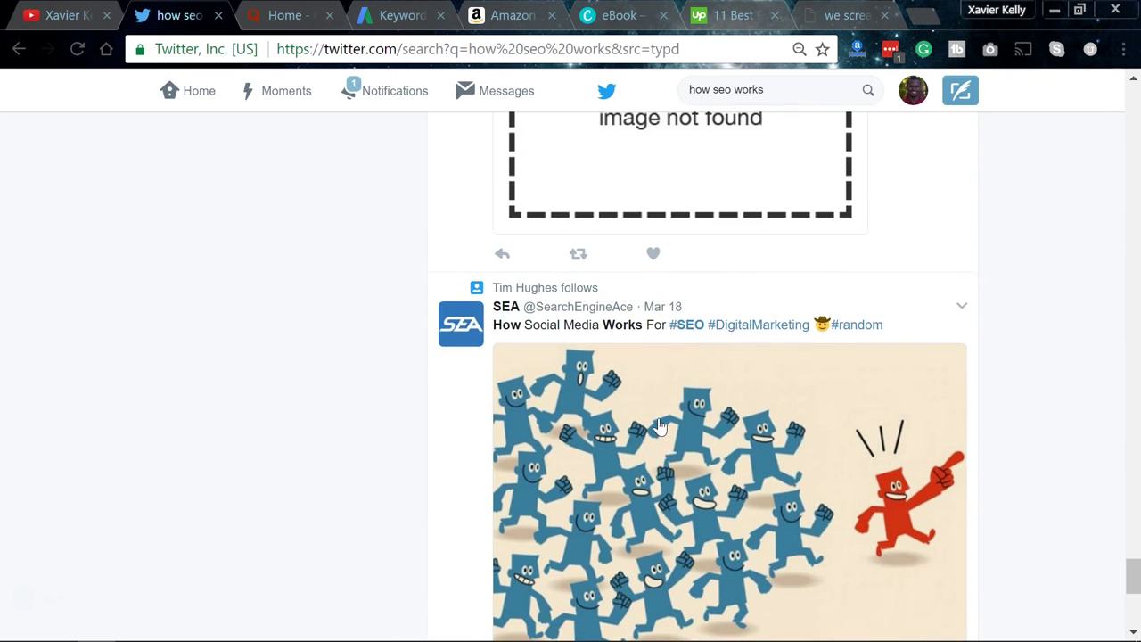
pyautogui.scroll(-7, 659, 426)
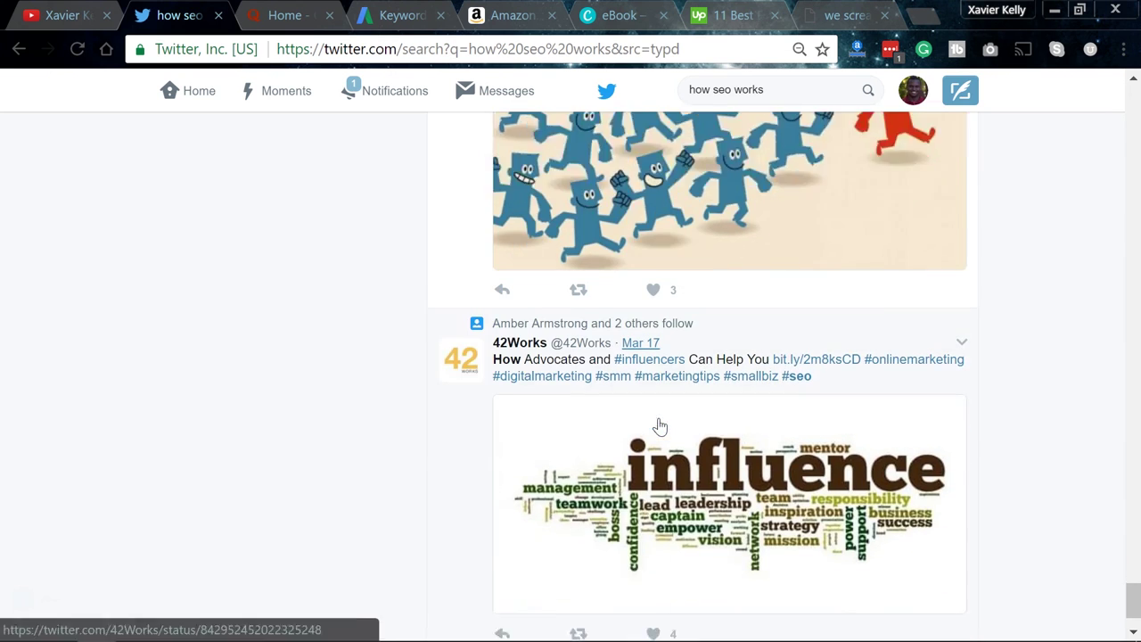
pyautogui.scroll(-7, 660, 426)
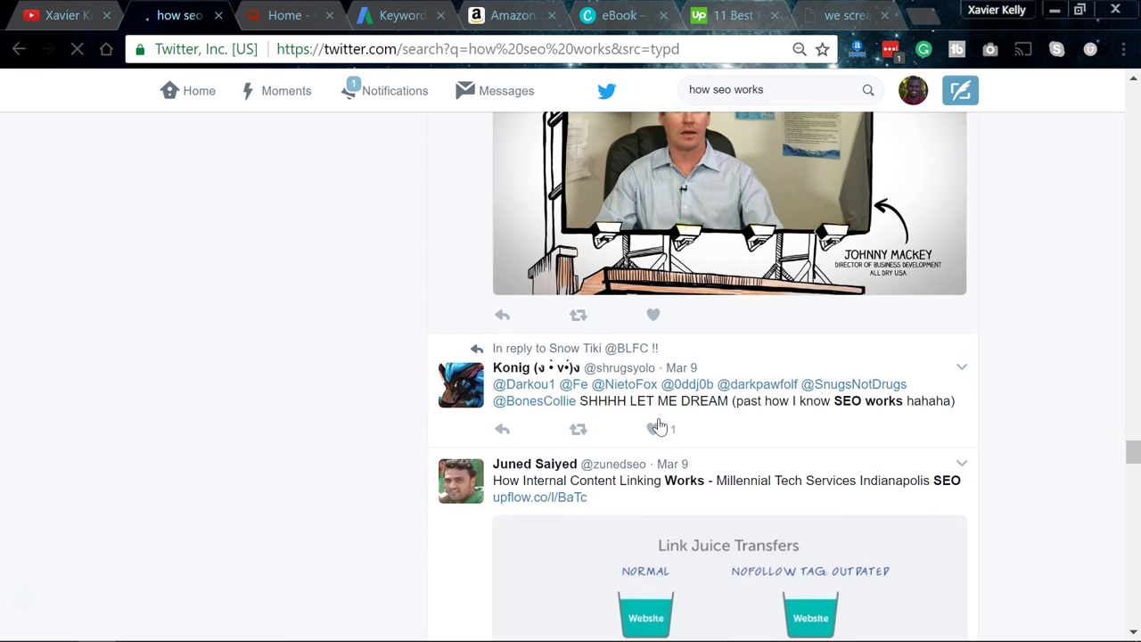
pyautogui.scroll(-1, 659, 427)
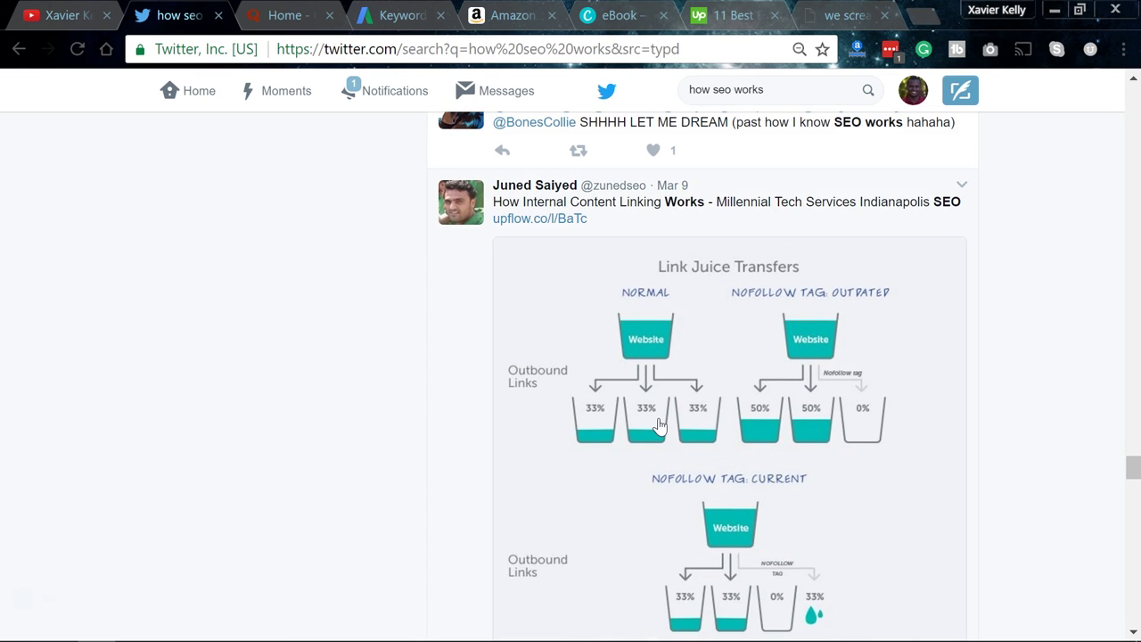
pyautogui.scroll(-10, 660, 426)
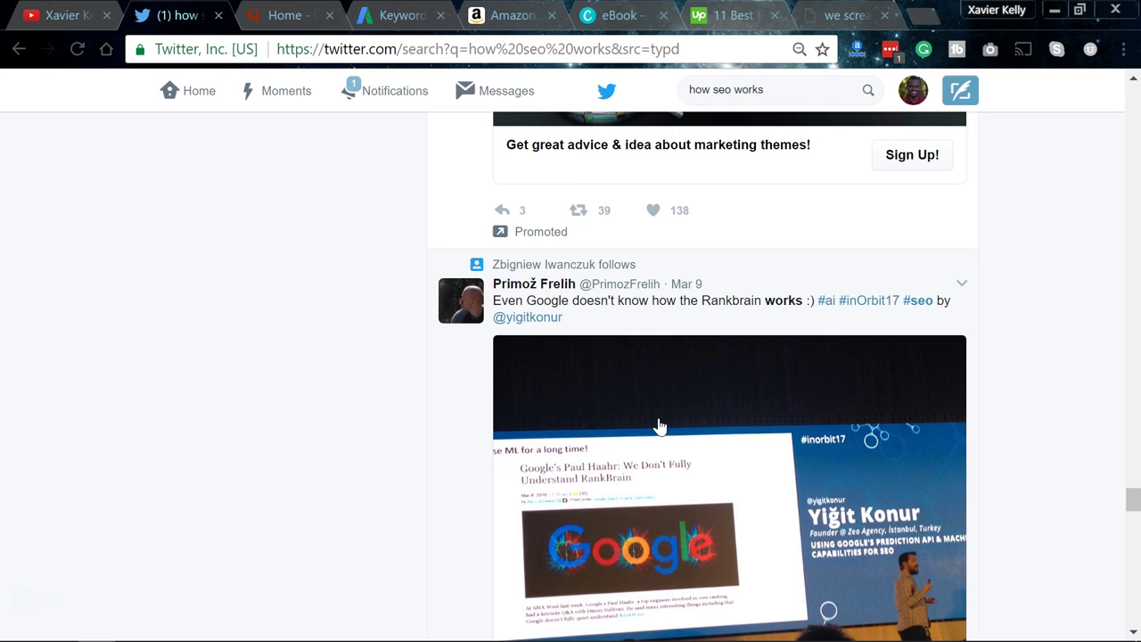
pyautogui.scroll(-4, 660, 426)
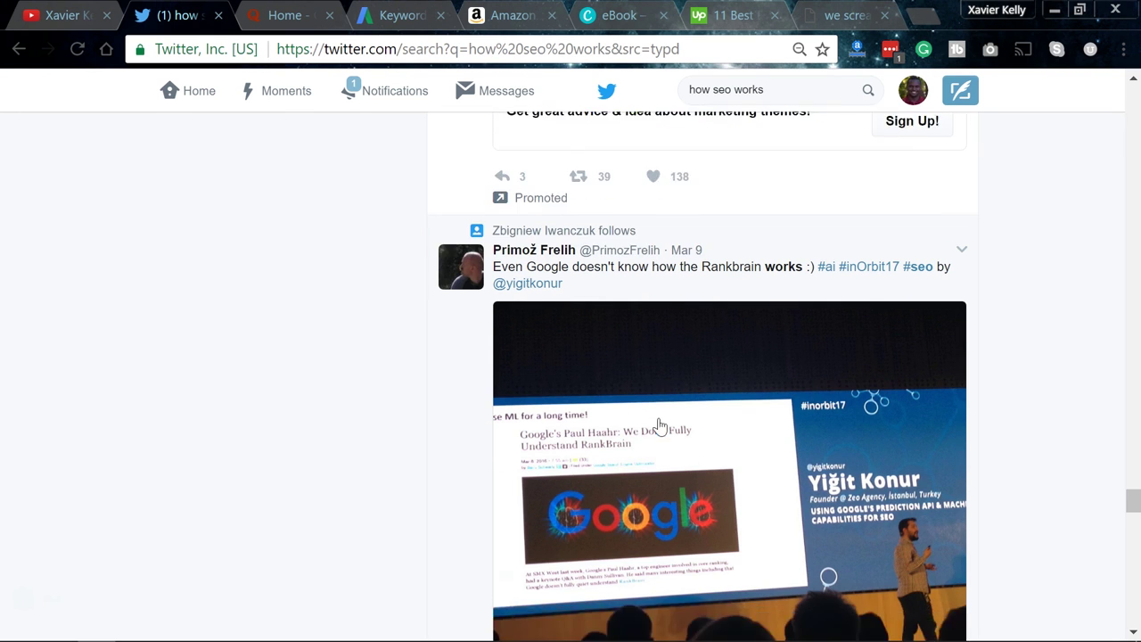
pyautogui.scroll(-1, 659, 426)
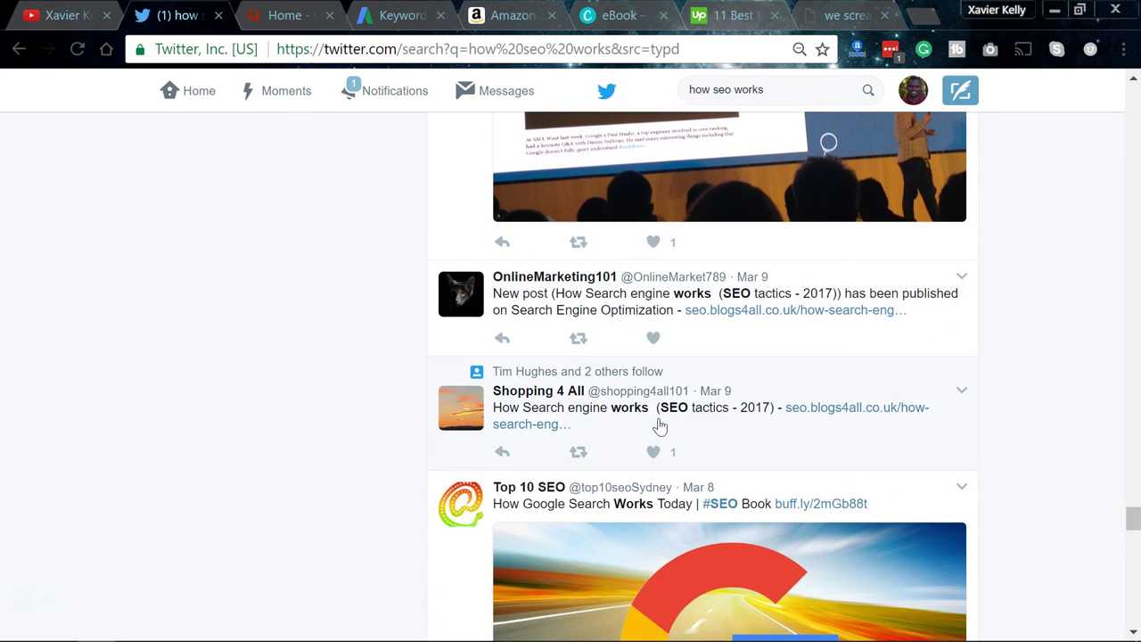
pyautogui.scroll(10, 659, 426)
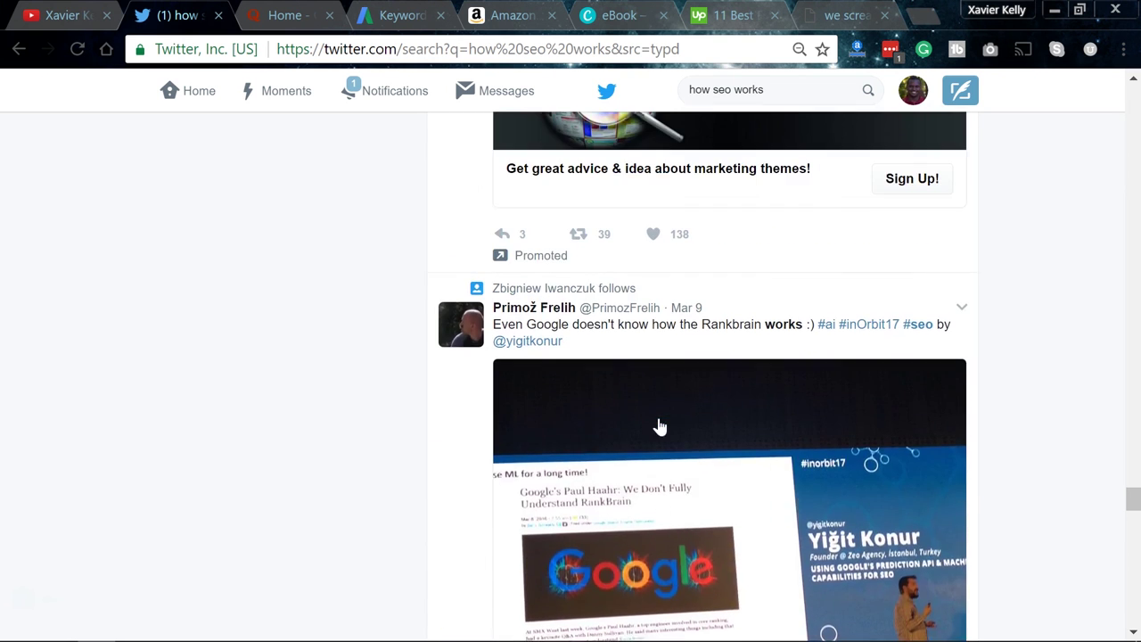
pyautogui.scroll(15, 660, 426)
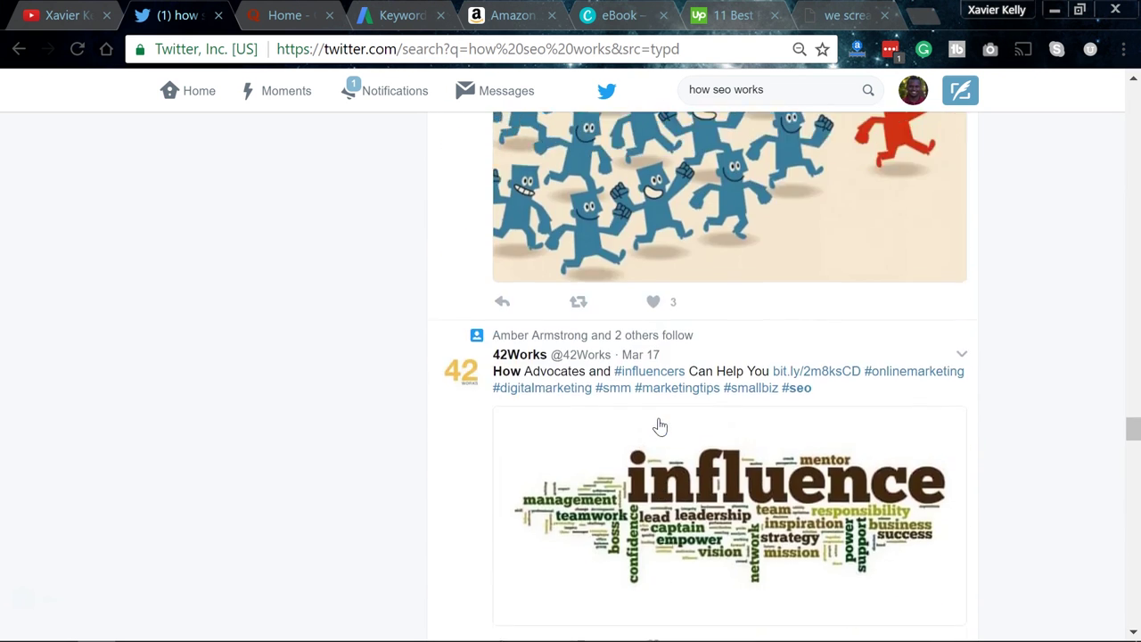
pyautogui.scroll(20, 660, 426)
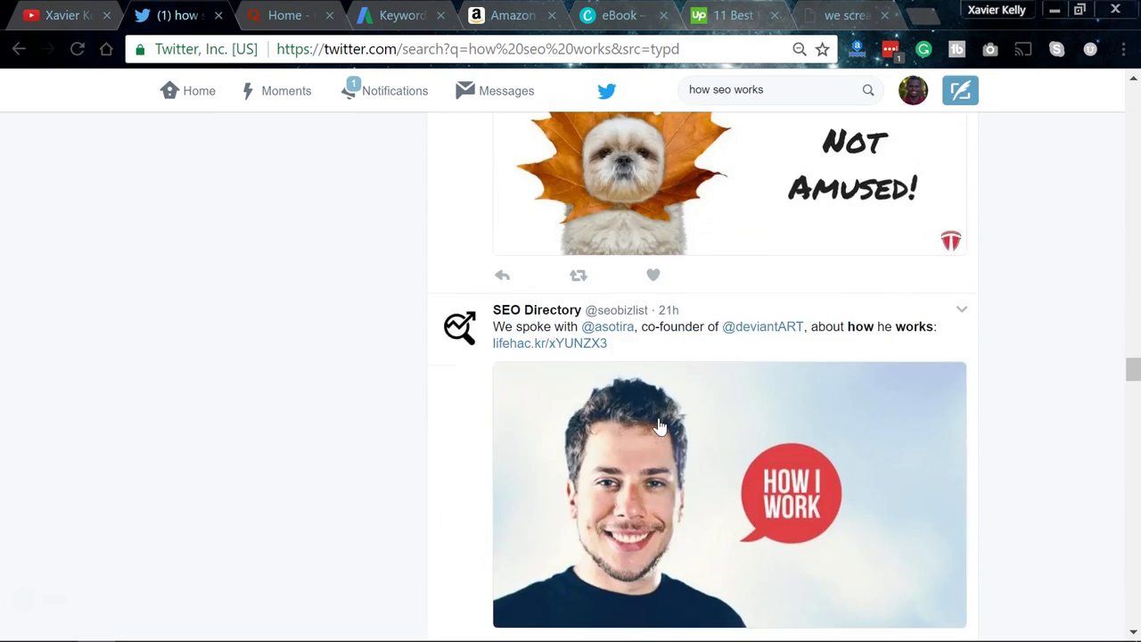
pyautogui.scroll(8, 659, 426)
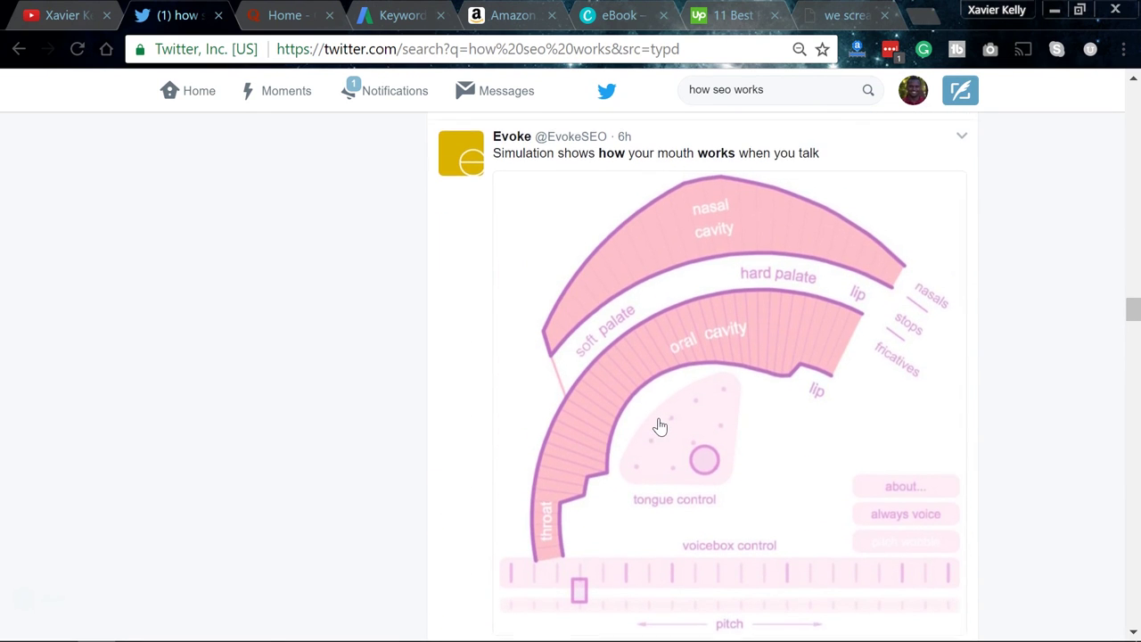
# Step: Switch to Quora, read the answer to "How exactly does SEO work?" from the Top Stories feed, and close it
pyautogui.click(302, 26)
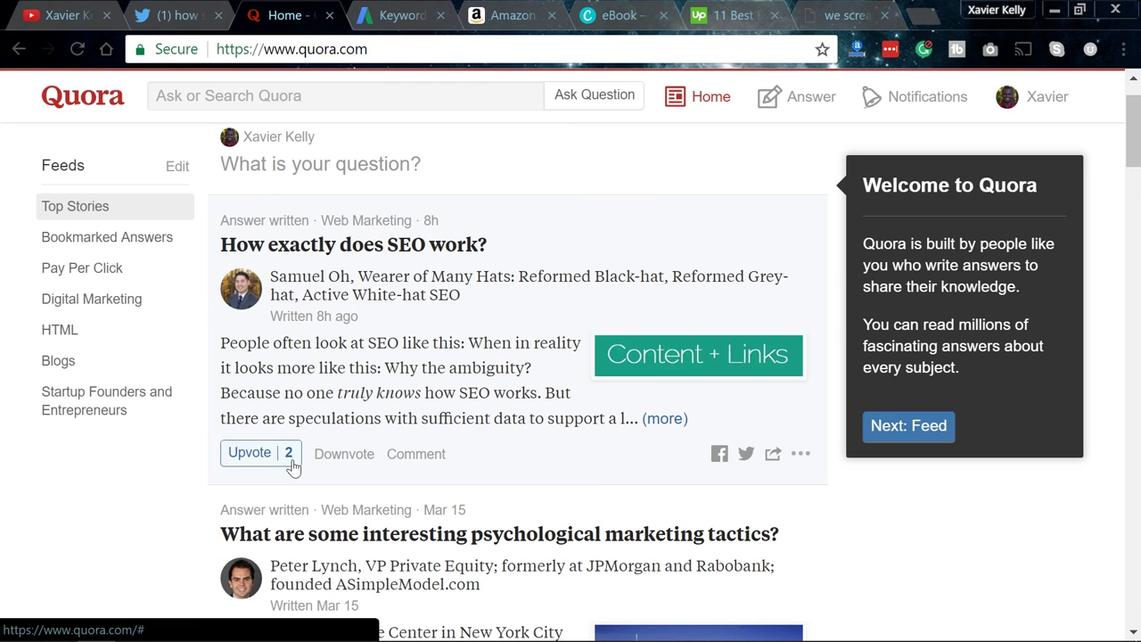
pyautogui.click(349, 260)
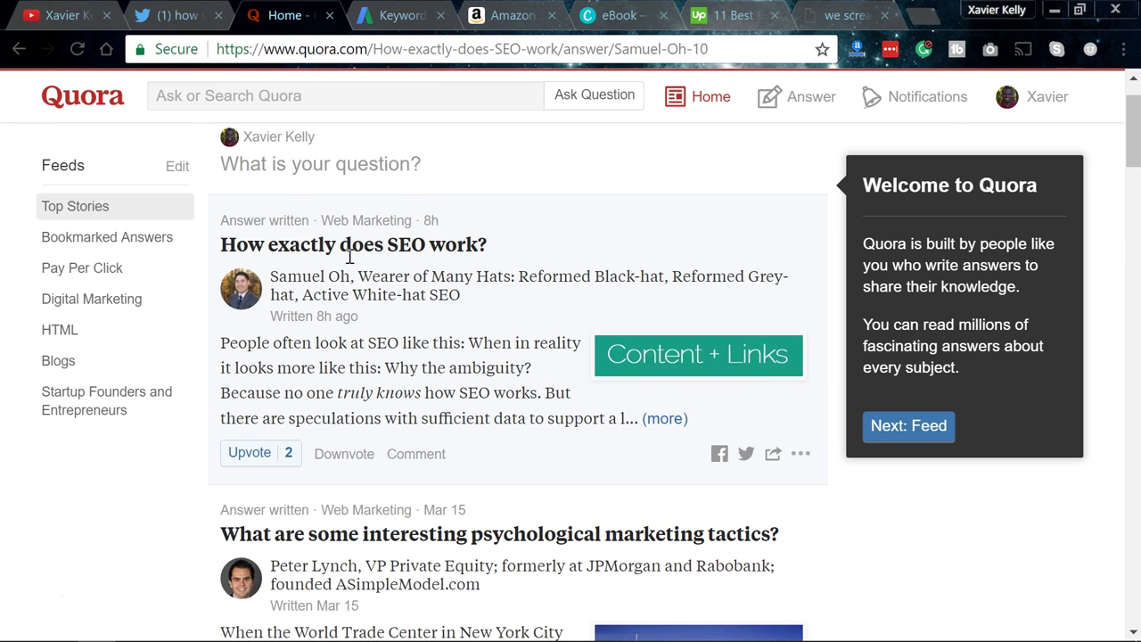
pyautogui.scroll(-6, 462, 263)
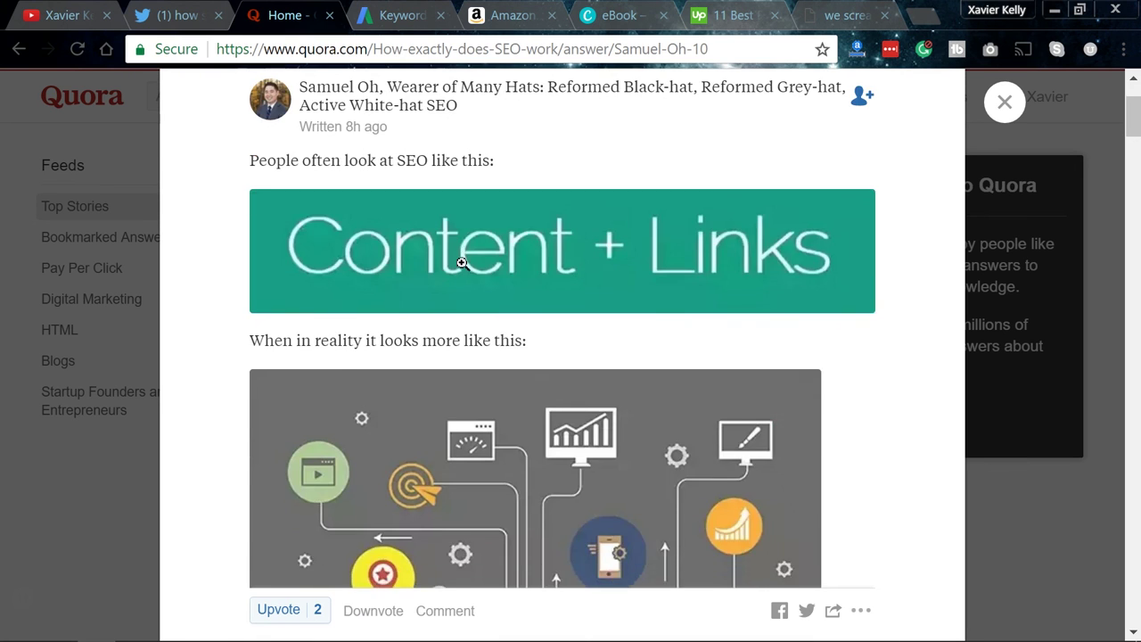
pyautogui.scroll(-8, 462, 263)
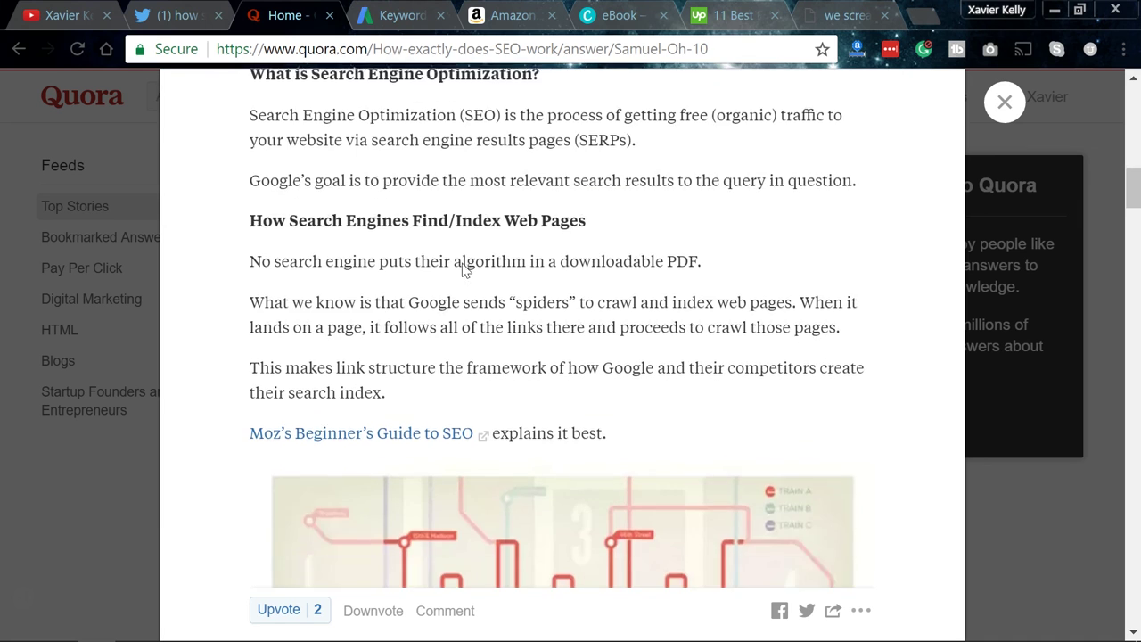
pyautogui.scroll(-2, 462, 263)
pyautogui.scroll(16, 461, 263)
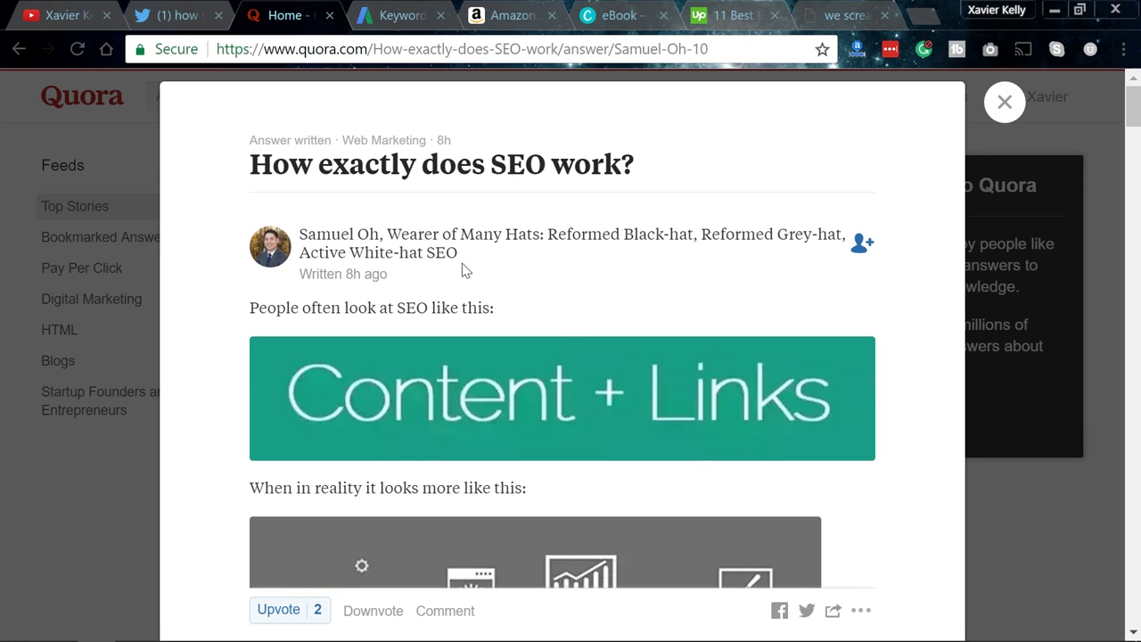
pyautogui.scroll(-1, 462, 263)
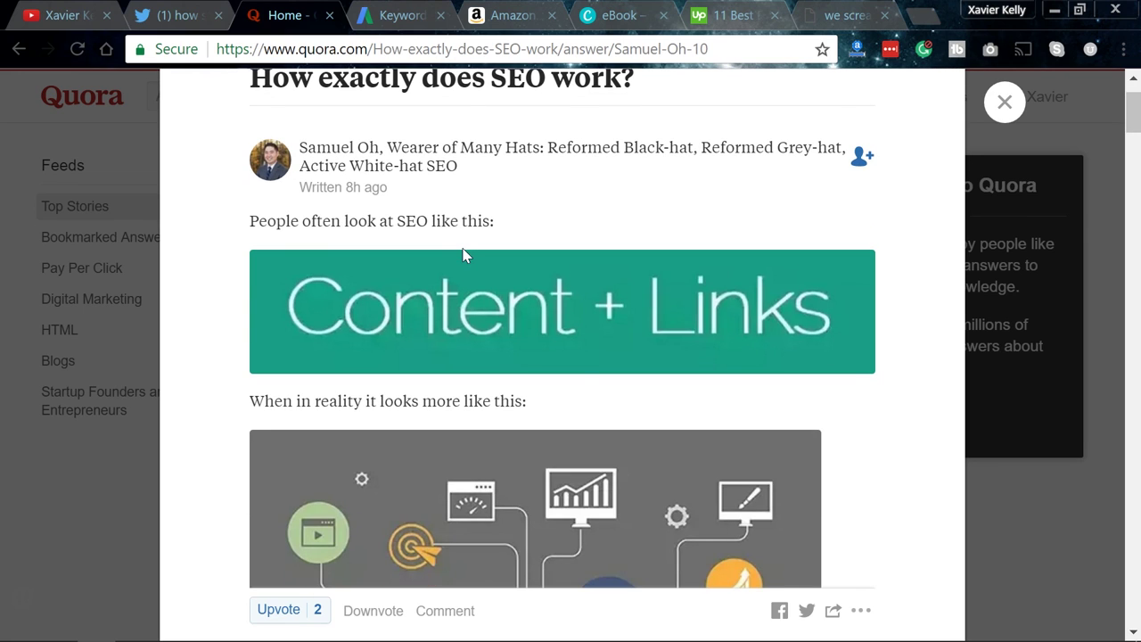
pyautogui.scroll(1, 462, 256)
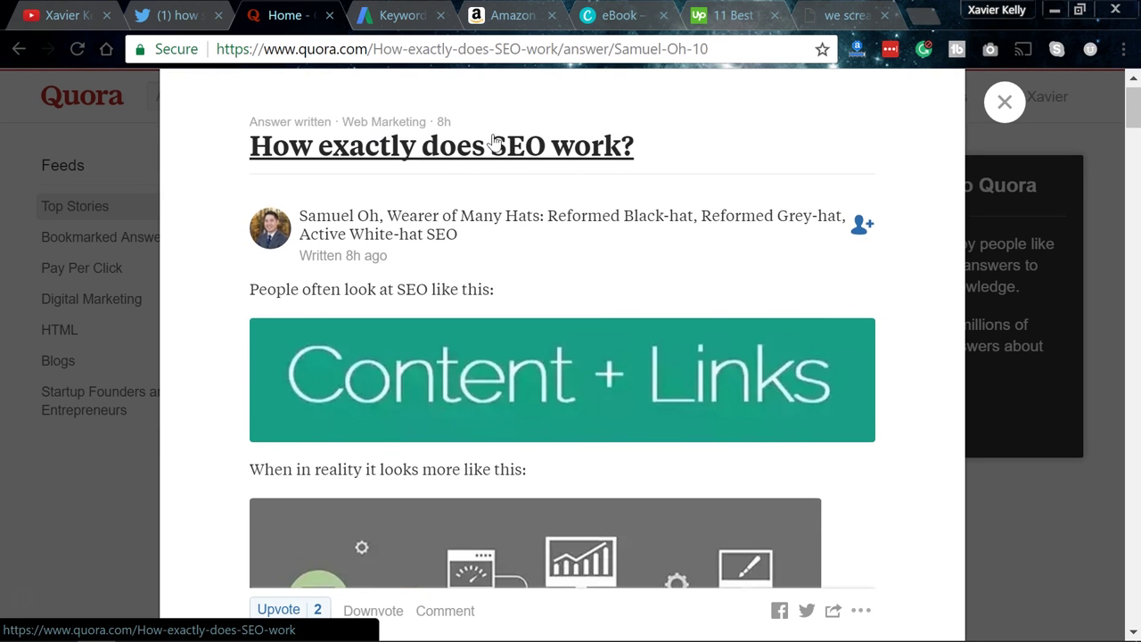
pyautogui.scroll(1, 502, 145)
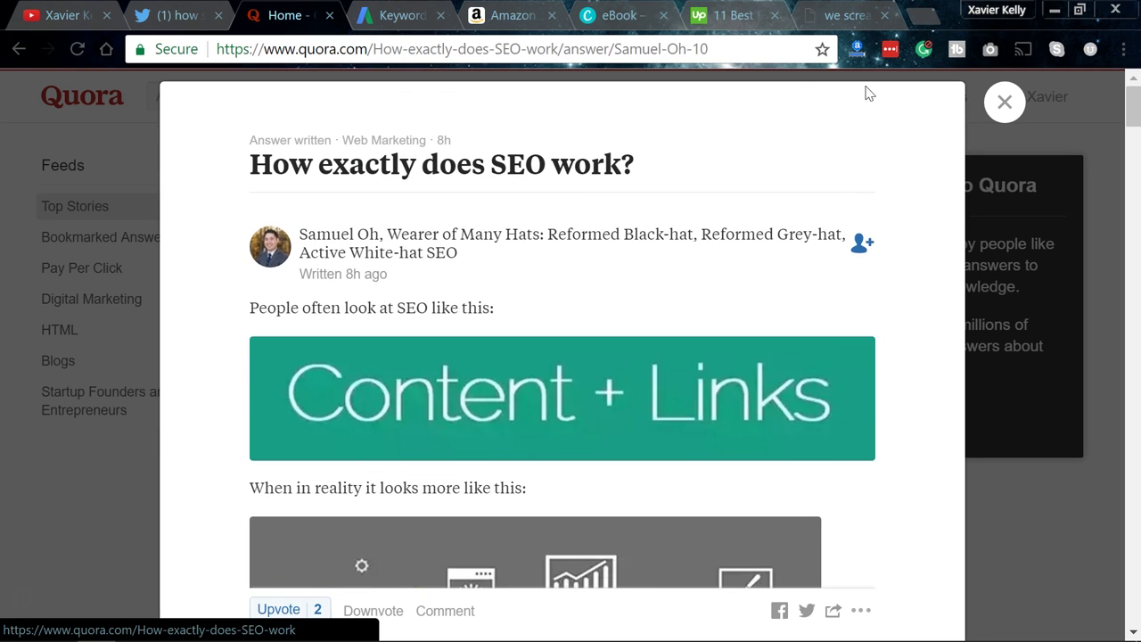
pyautogui.rightClick(990, 111)
pyautogui.click(1005, 101)
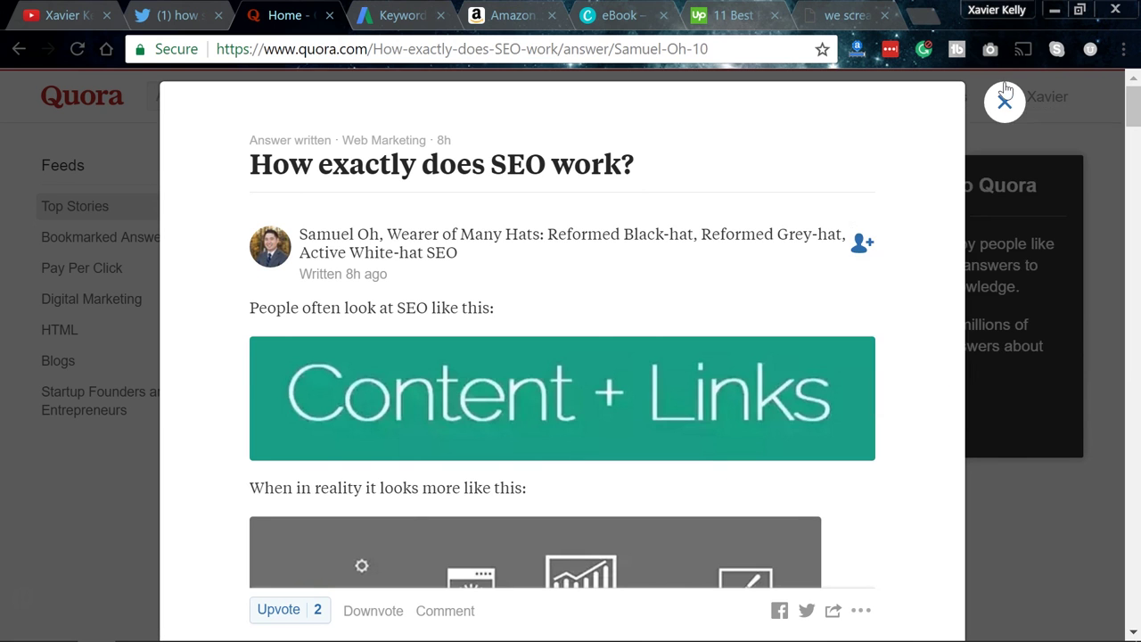
pyautogui.click(1005, 102)
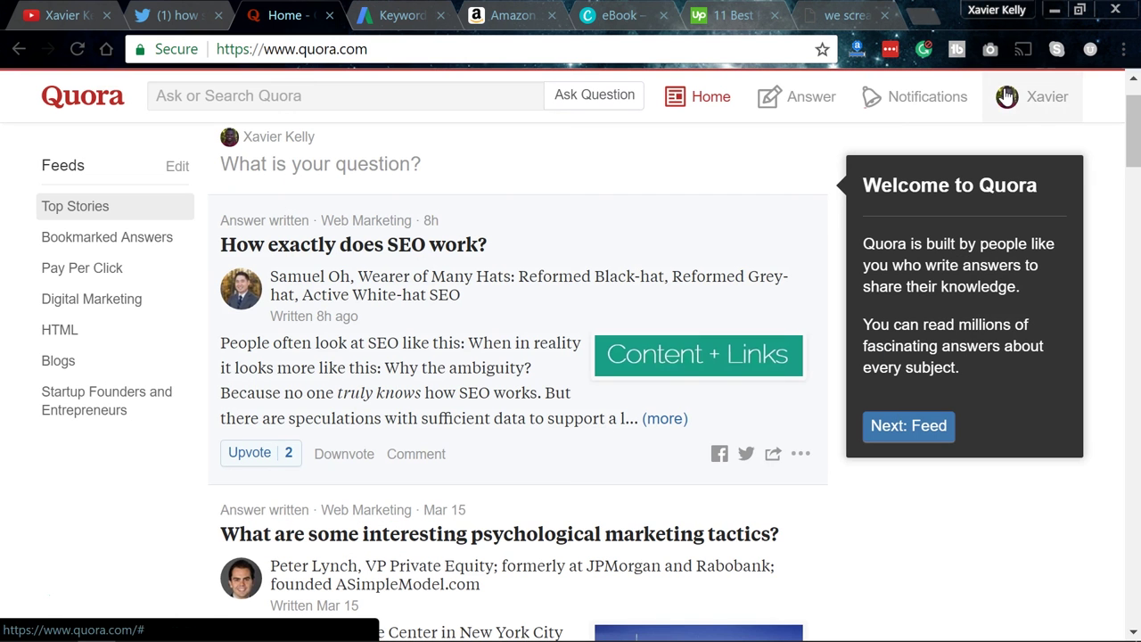
# Step: Open the "How exactly does SEO work?" question page and examine its answers, follower and view stats, and related questions
pyautogui.click(427, 247)
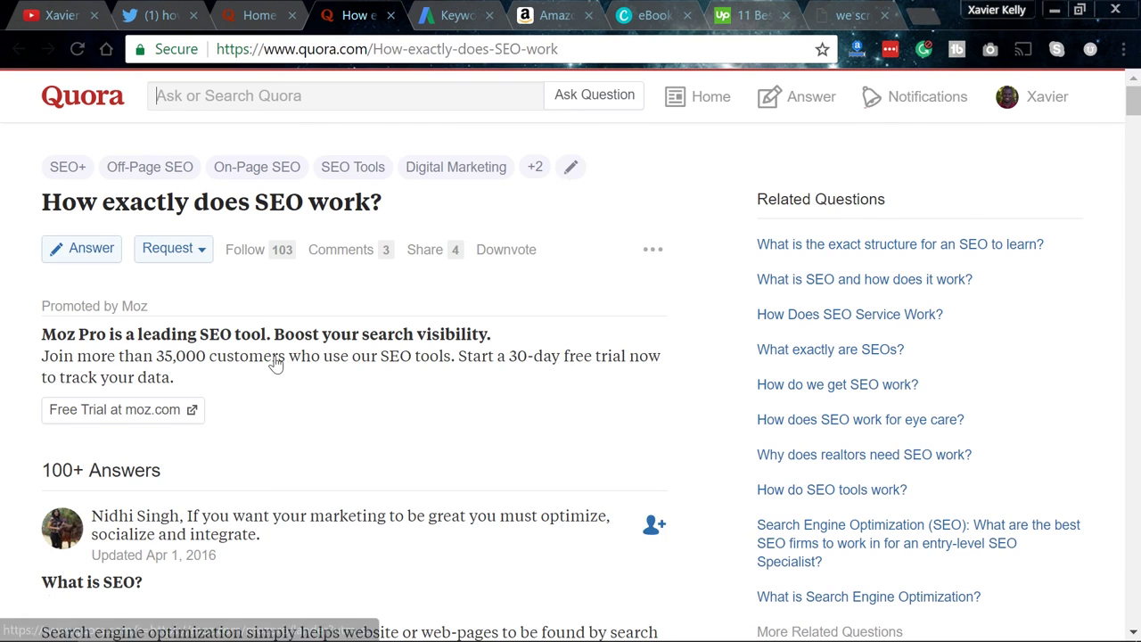
pyautogui.scroll(-6, 273, 362)
pyautogui.scroll(-1, 277, 361)
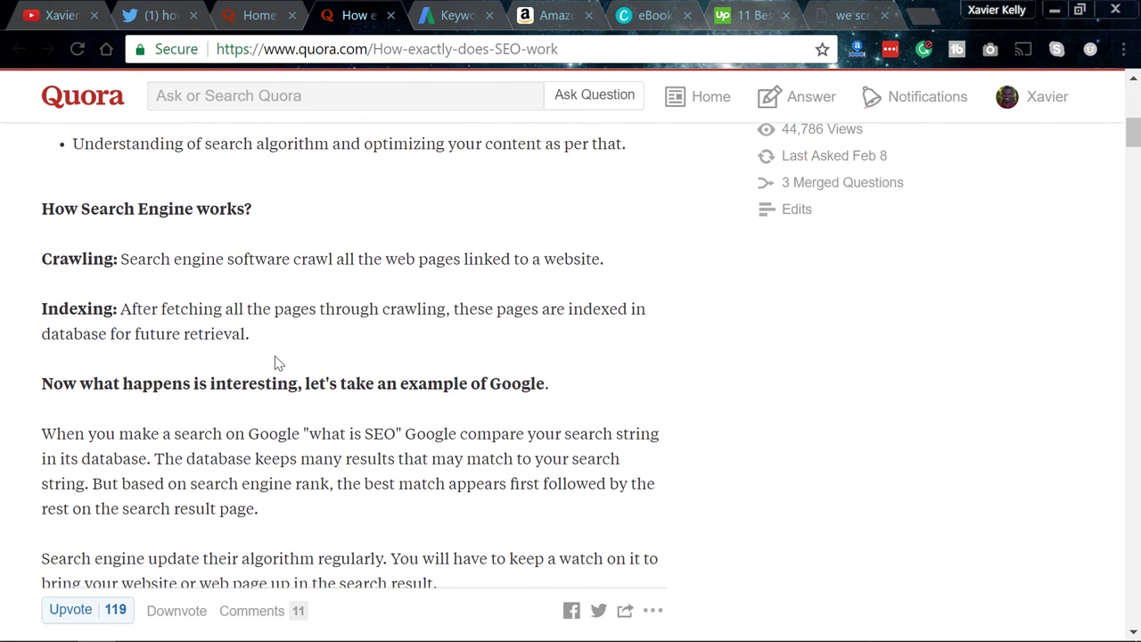
pyautogui.scroll(4, 276, 361)
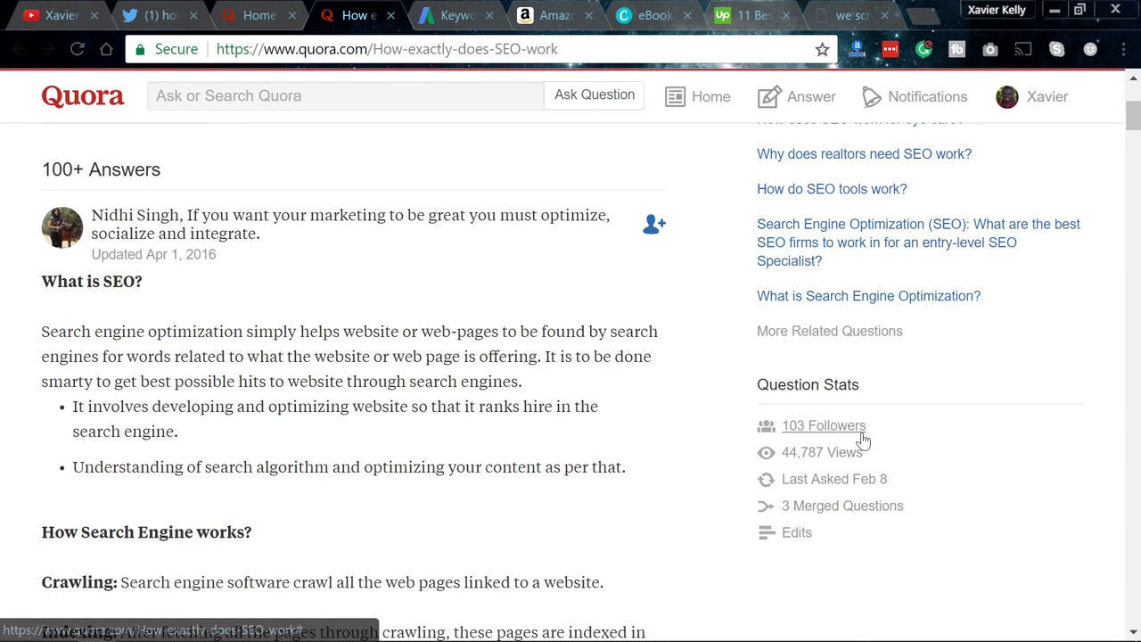
pyautogui.scroll(4, 792, 445)
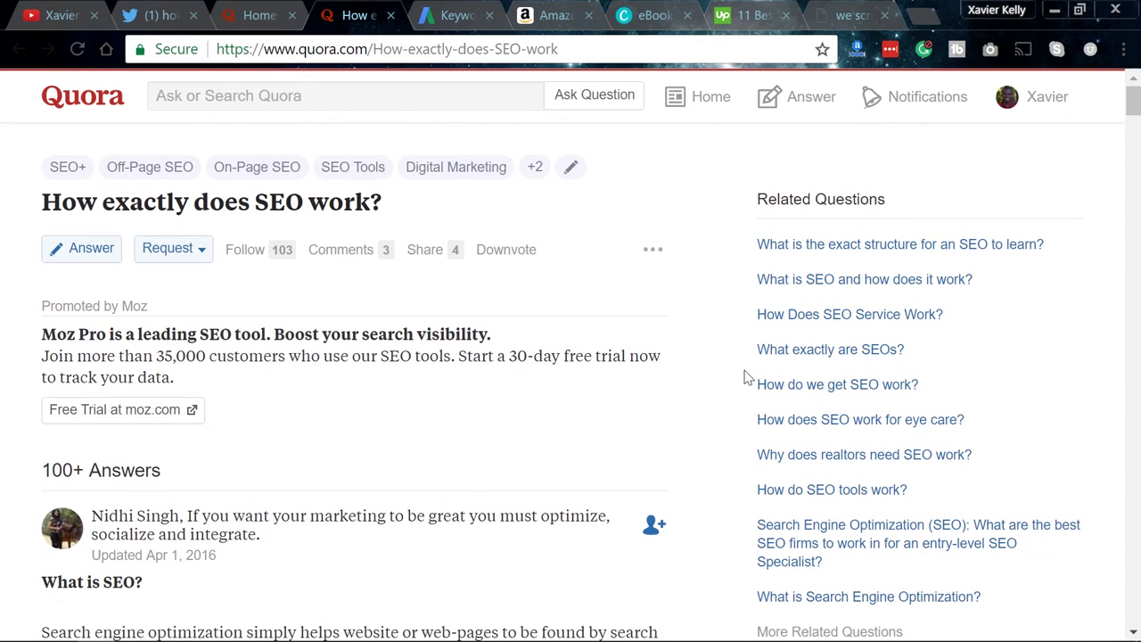
pyautogui.scroll(-1, 747, 376)
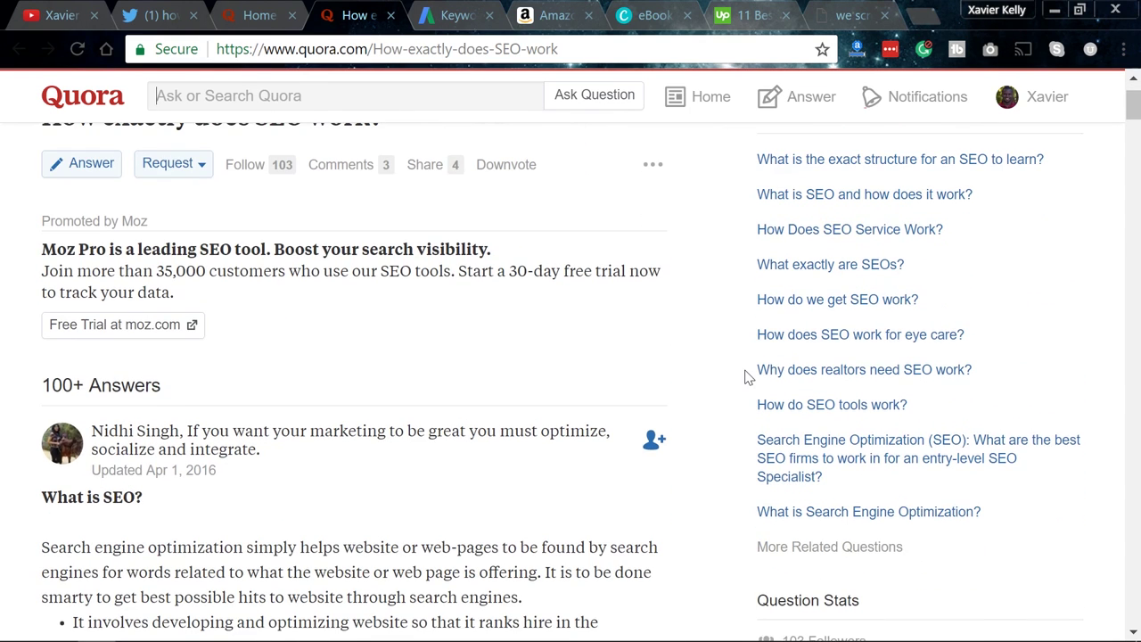
pyautogui.scroll(1, 746, 377)
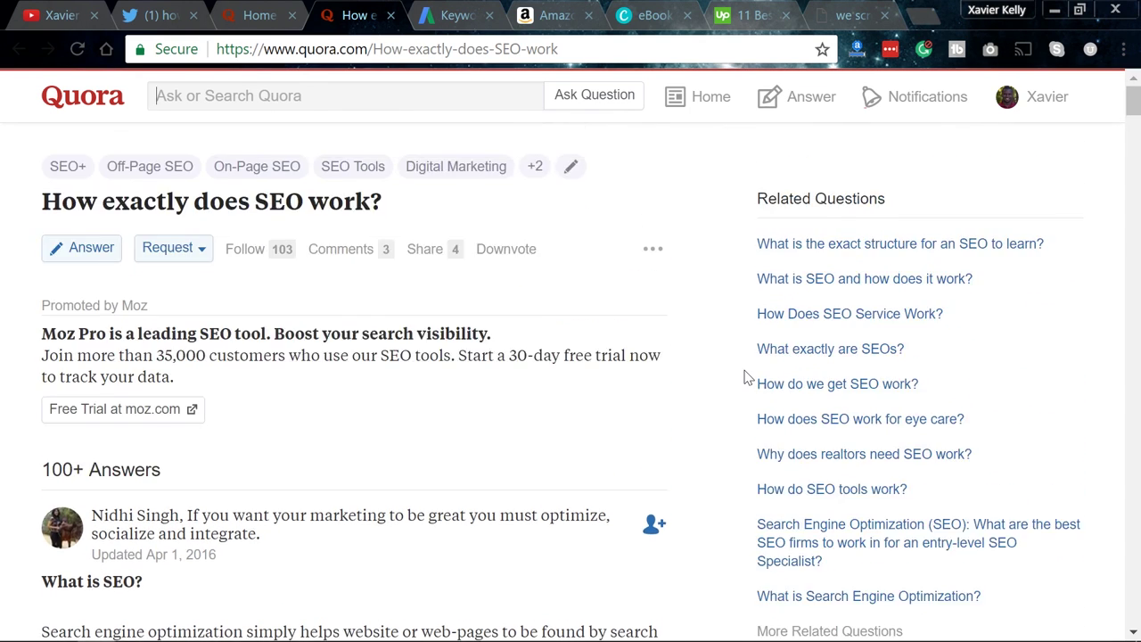
pyautogui.click(87, 247)
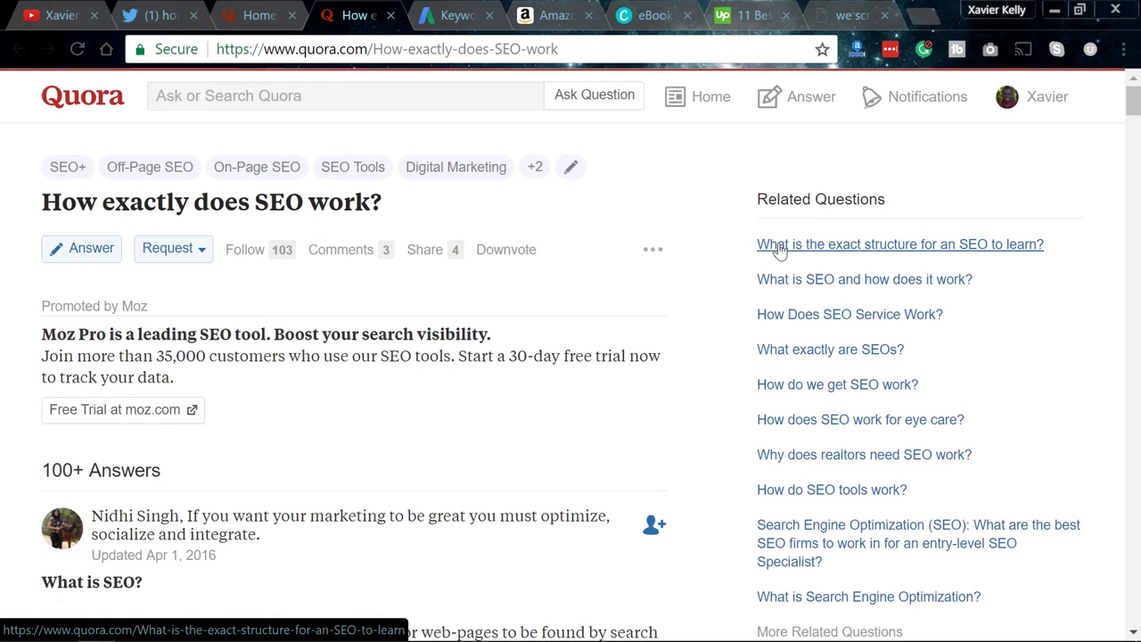
# Step: Open the related question "What is the exact structure for an SEO to learn?" and review its answers and question stats
pyautogui.scroll(-3, 778, 252)
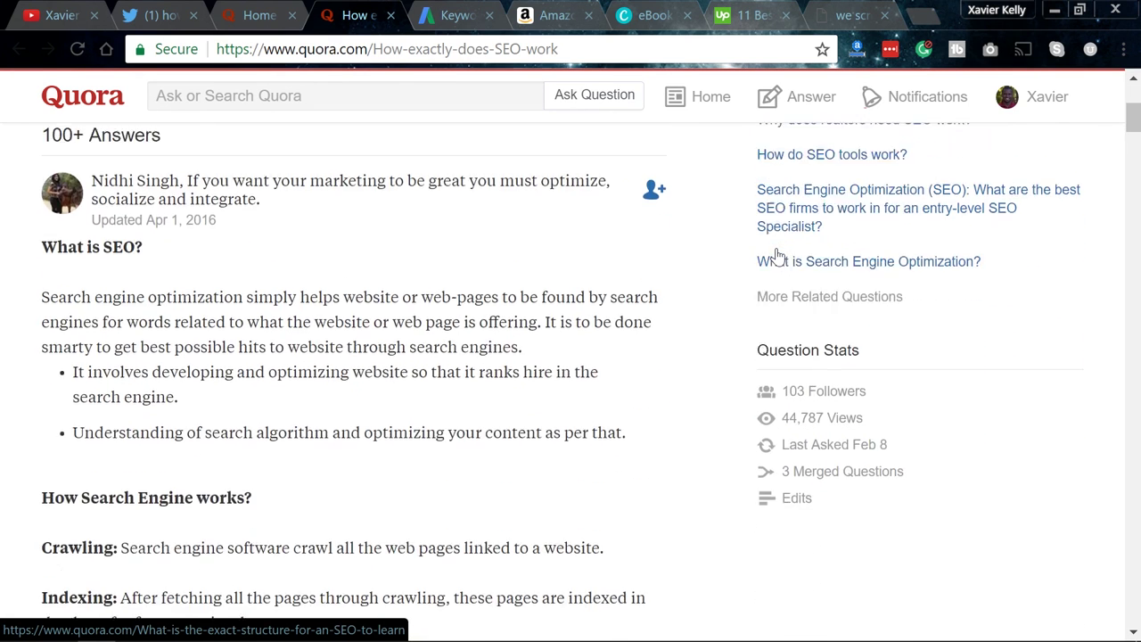
pyautogui.scroll(3, 776, 255)
pyautogui.click(778, 253)
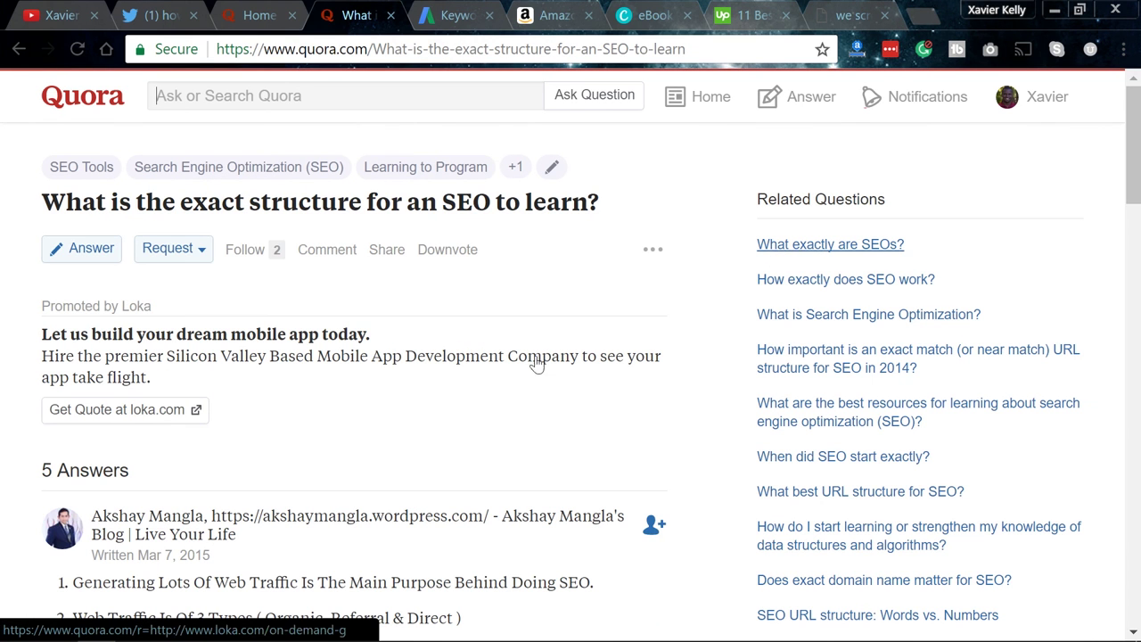
pyautogui.scroll(-1, 507, 377)
pyautogui.scroll(-3, 508, 377)
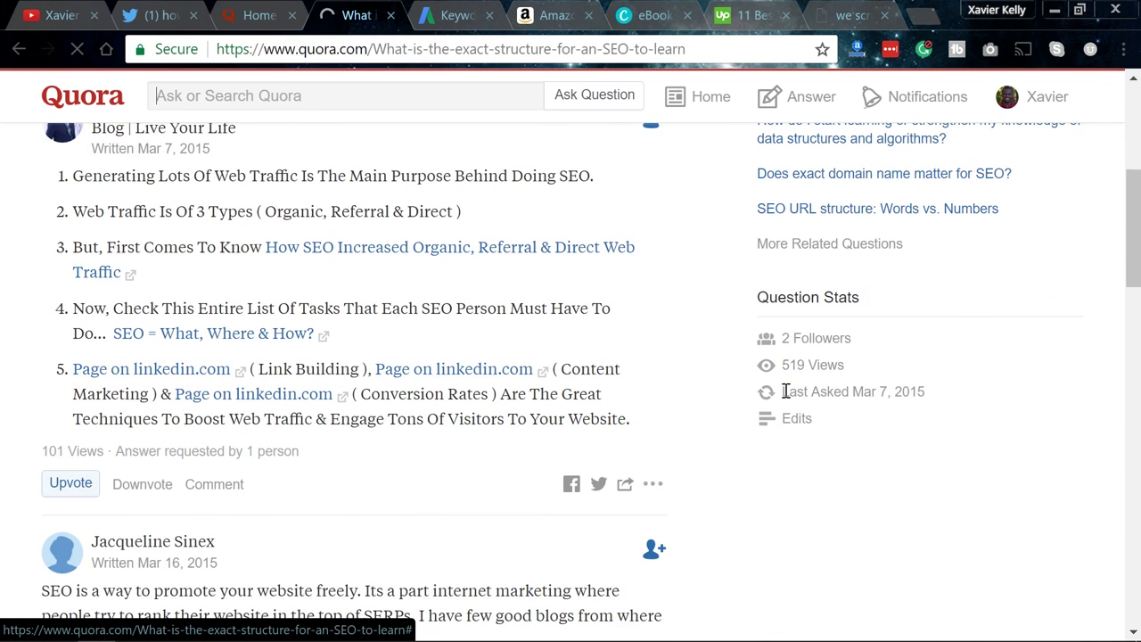
pyautogui.scroll(5, 805, 366)
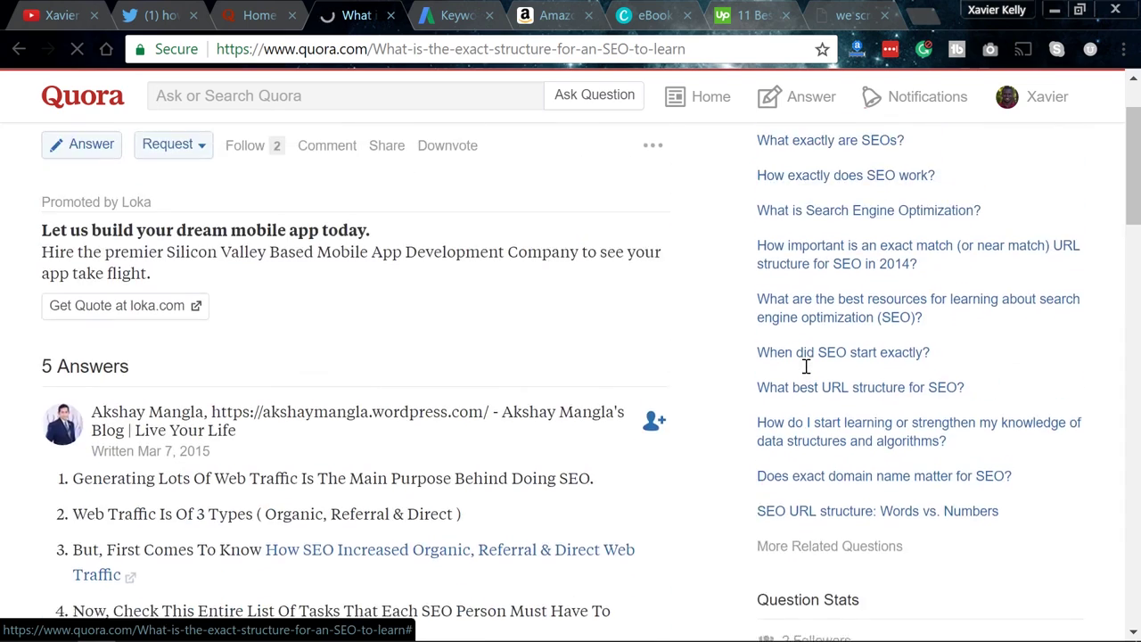
pyautogui.scroll(-2, 547, 434)
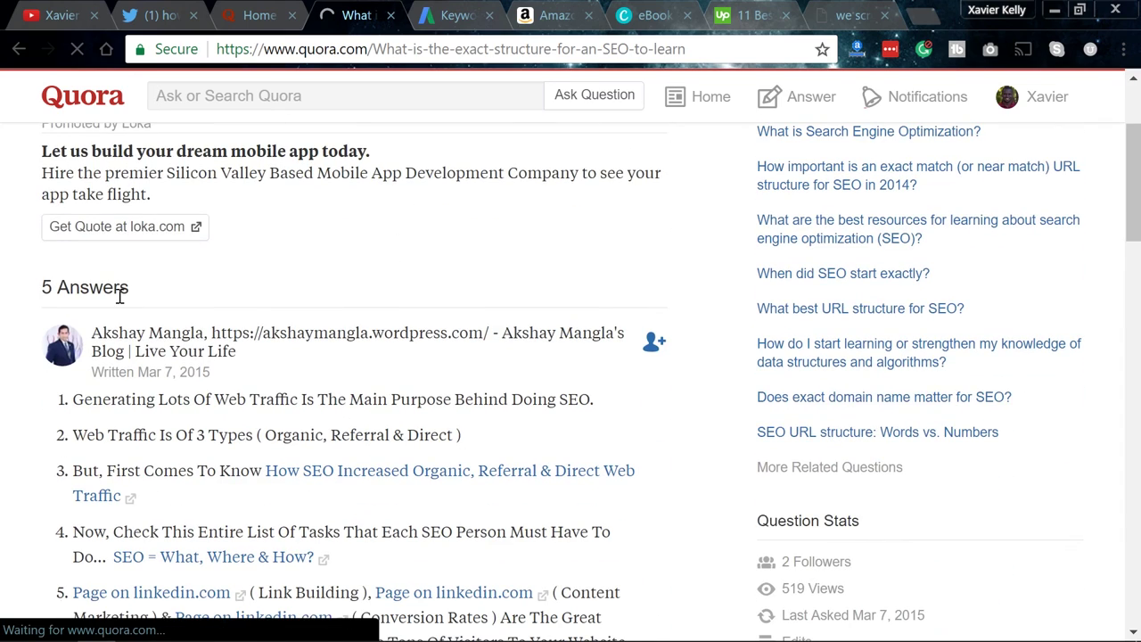
pyautogui.scroll(-1, 107, 295)
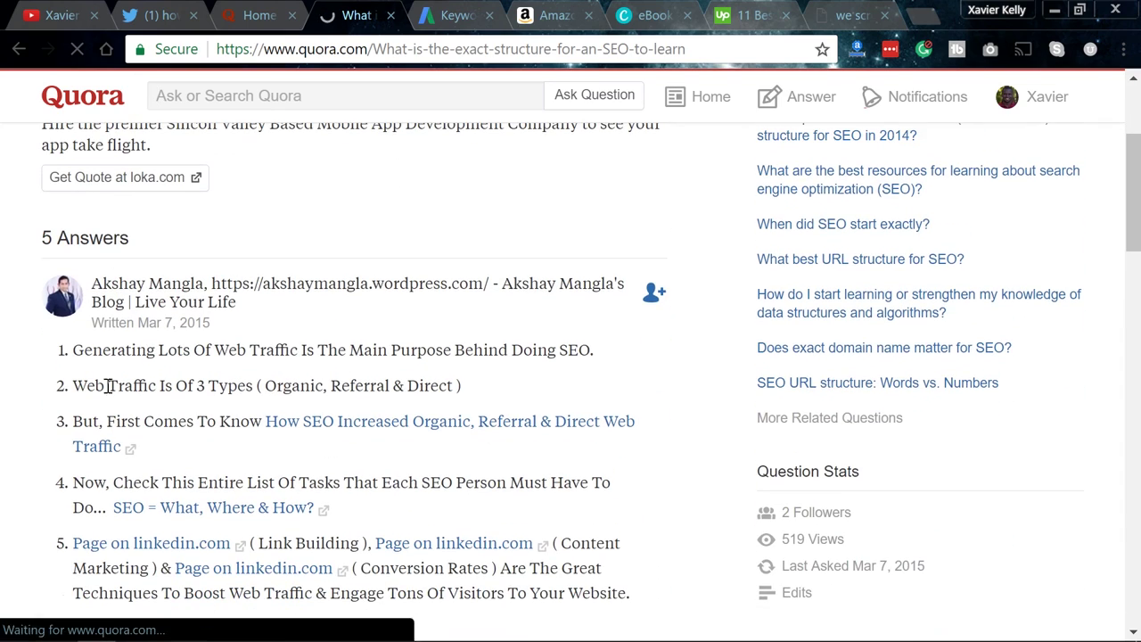
pyautogui.scroll(2, 233, 390)
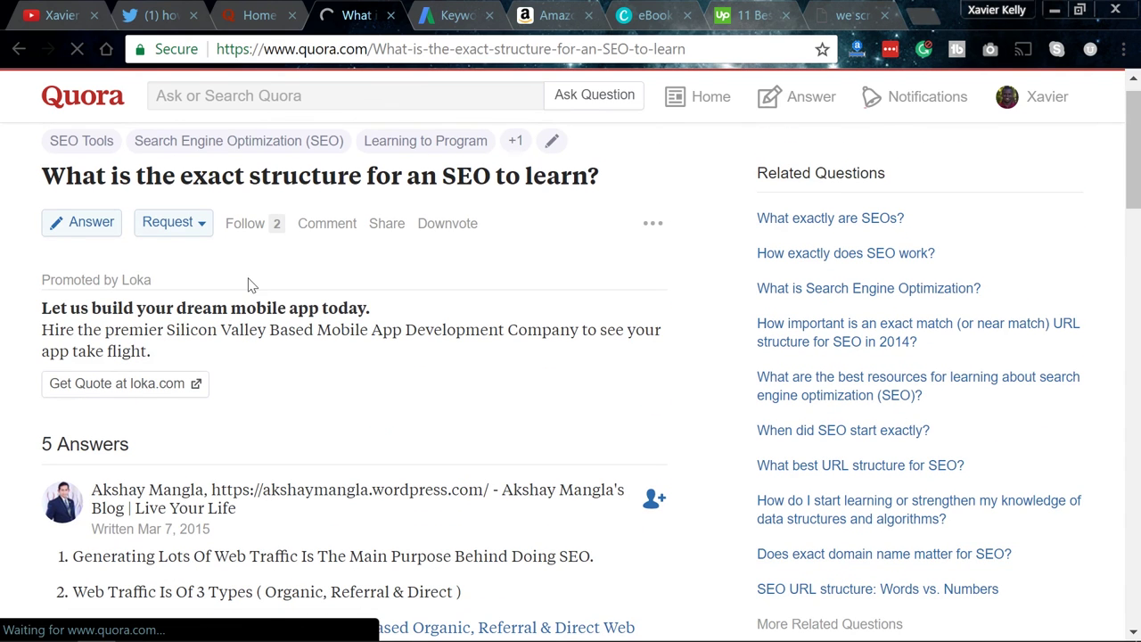
# Step: Open the related question "What is Search Engine Optimization?" and check its follower and view stats
pyautogui.click(820, 299)
pyautogui.scroll(-1, 820, 300)
pyautogui.scroll(-5, 820, 300)
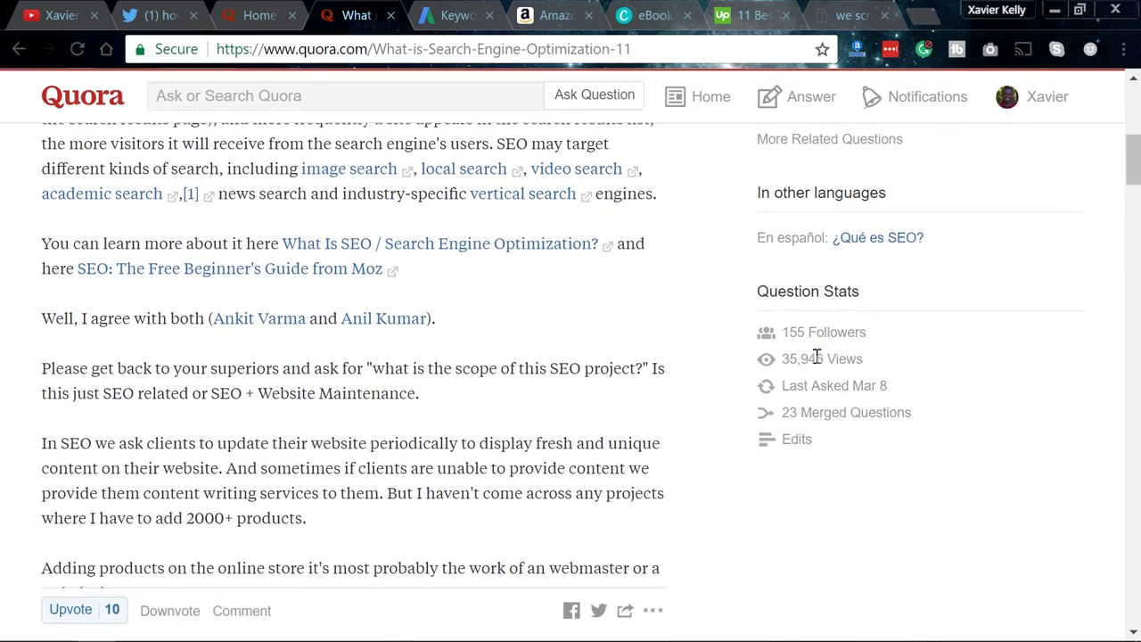
pyautogui.scroll(6, 816, 365)
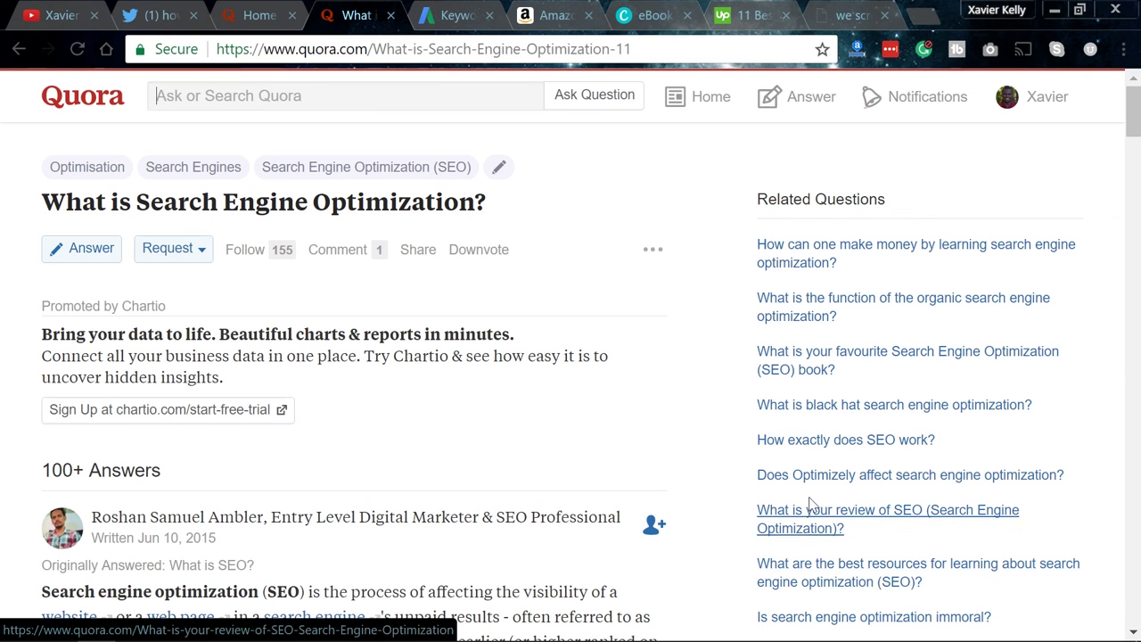
# Step: Return to "How exactly does SEO work?", open the related question "How do SEO tools work?" and check its stats
pyautogui.click(841, 441)
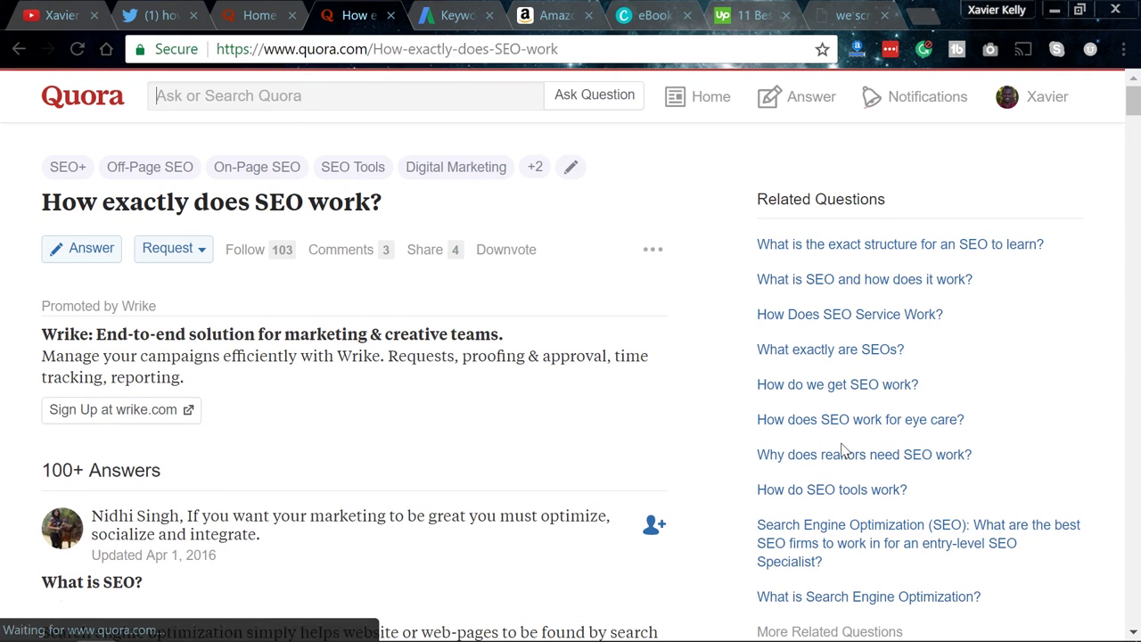
pyautogui.click(842, 492)
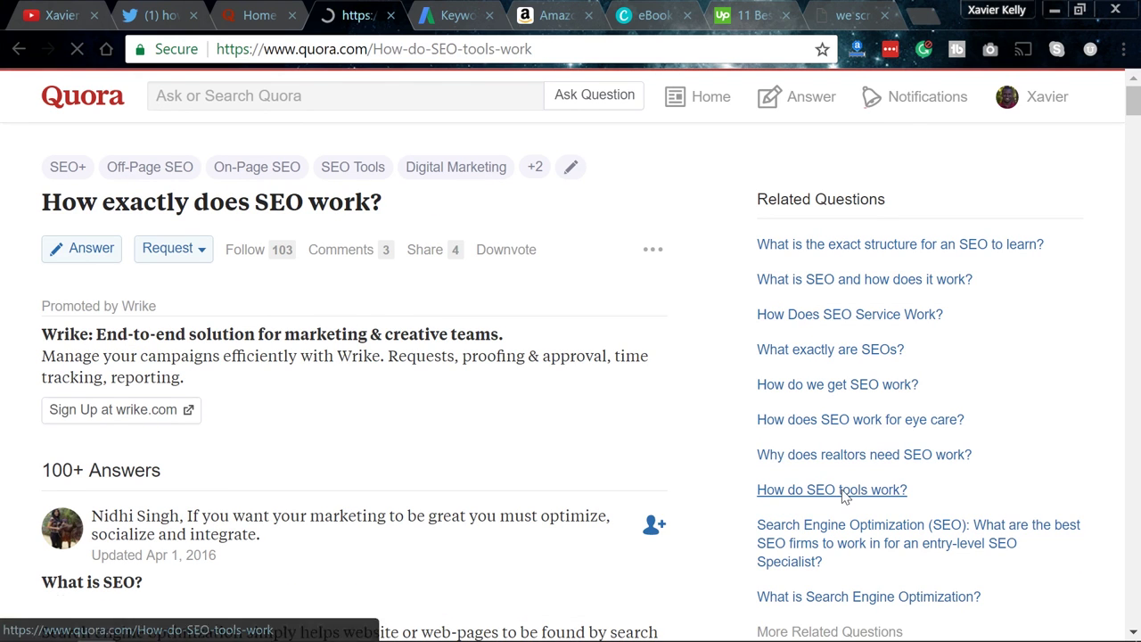
pyautogui.scroll(-5, 844, 497)
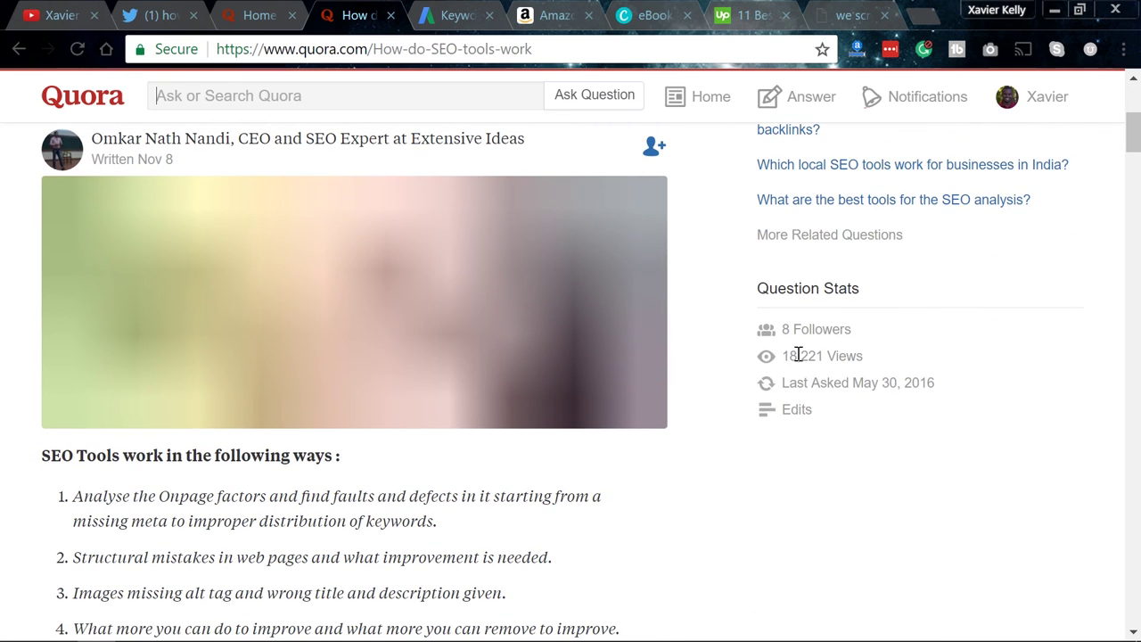
pyautogui.scroll(5, 822, 354)
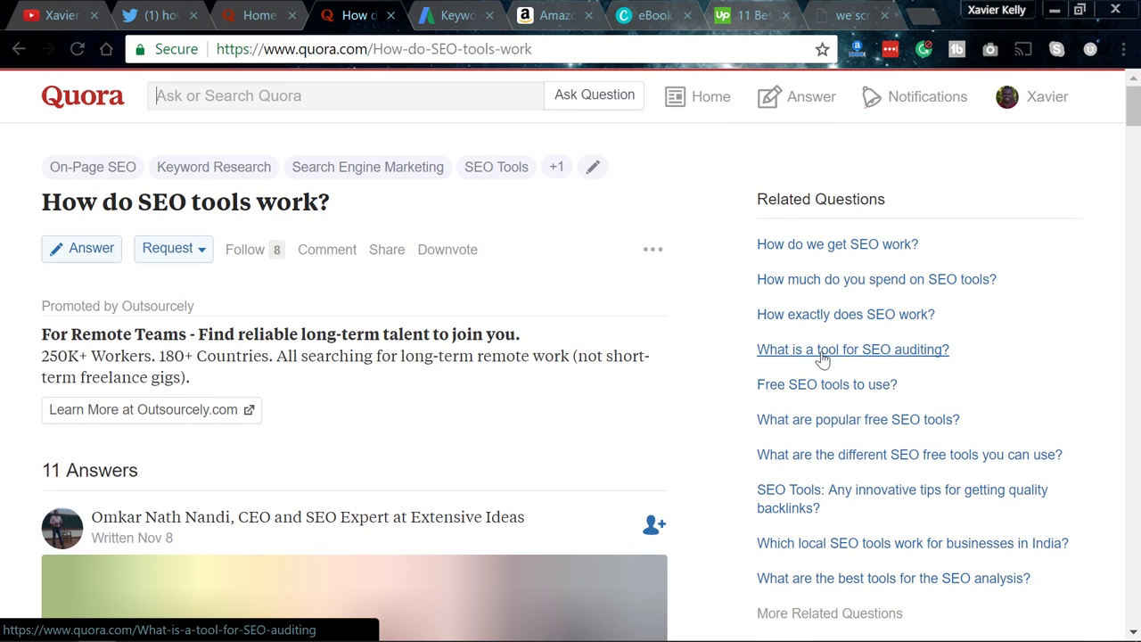
pyautogui.click(822, 353)
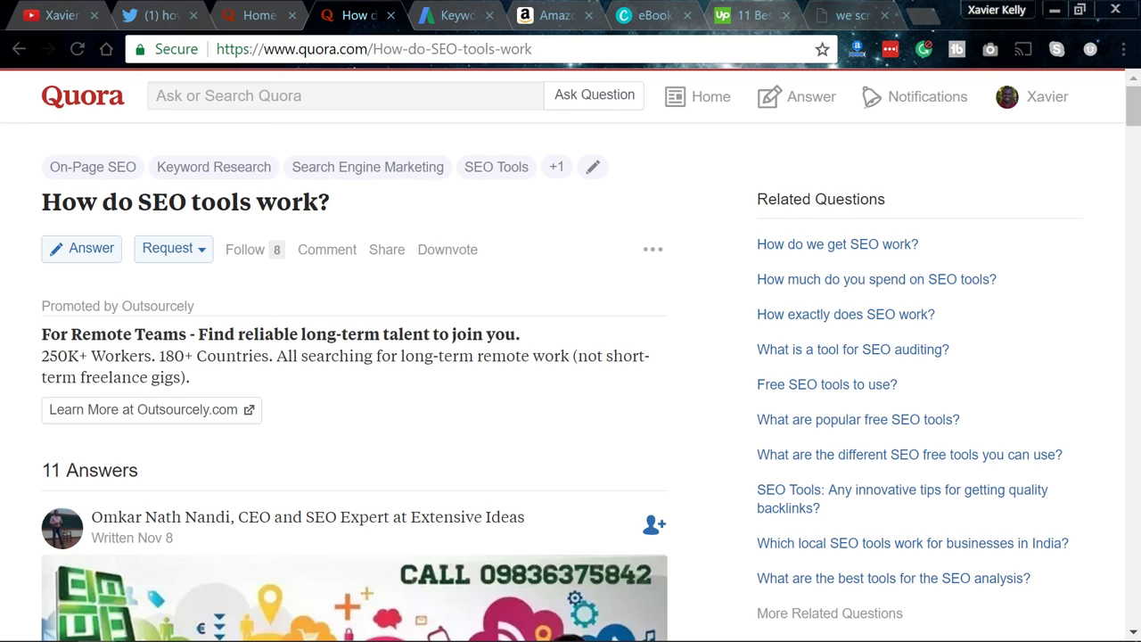
# Step: Replace the ice cream ebook PDF page with a Google search for "warrior forum"
pyautogui.click(809, 16)
pyautogui.click(745, 52)
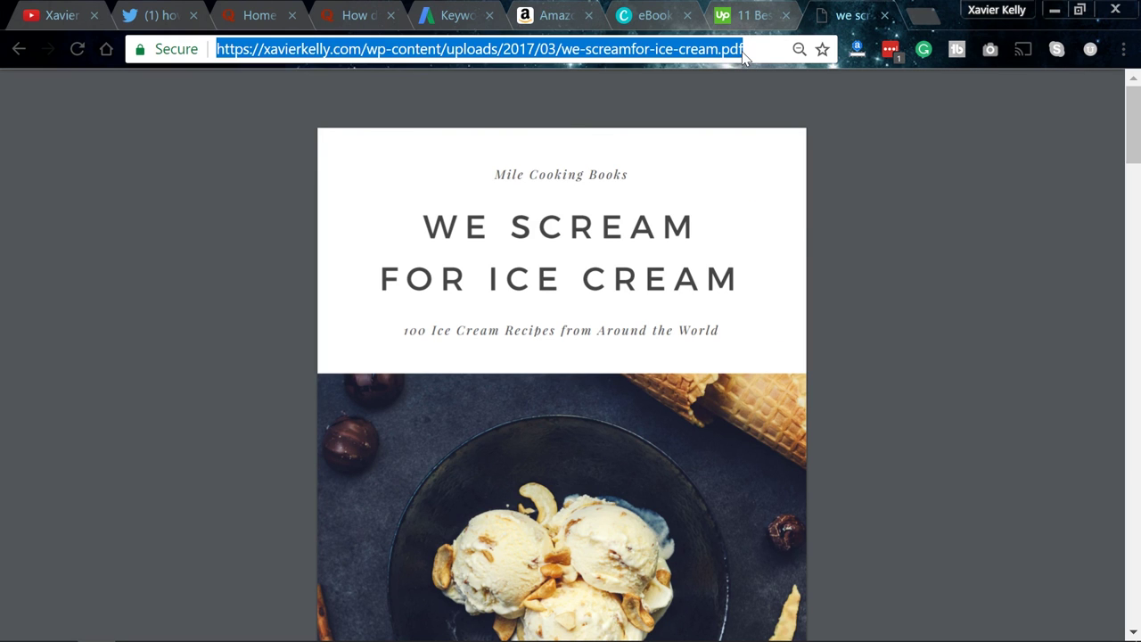
pyautogui.write('e')
pyautogui.press('BackSpace')
pyautogui.write('war')
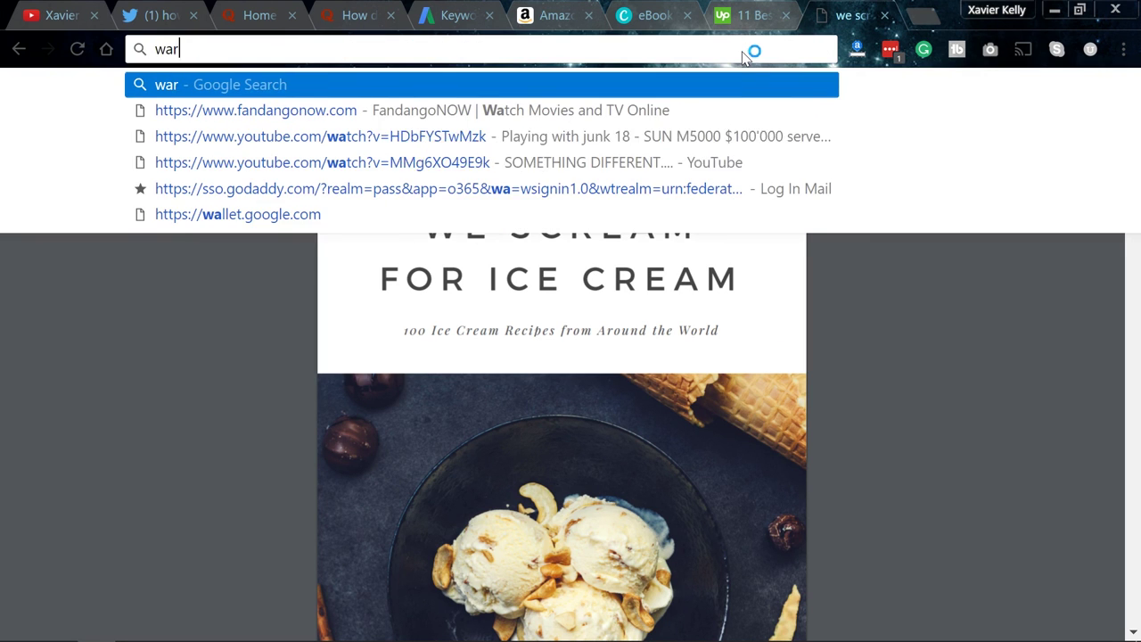
pyautogui.write('rio')
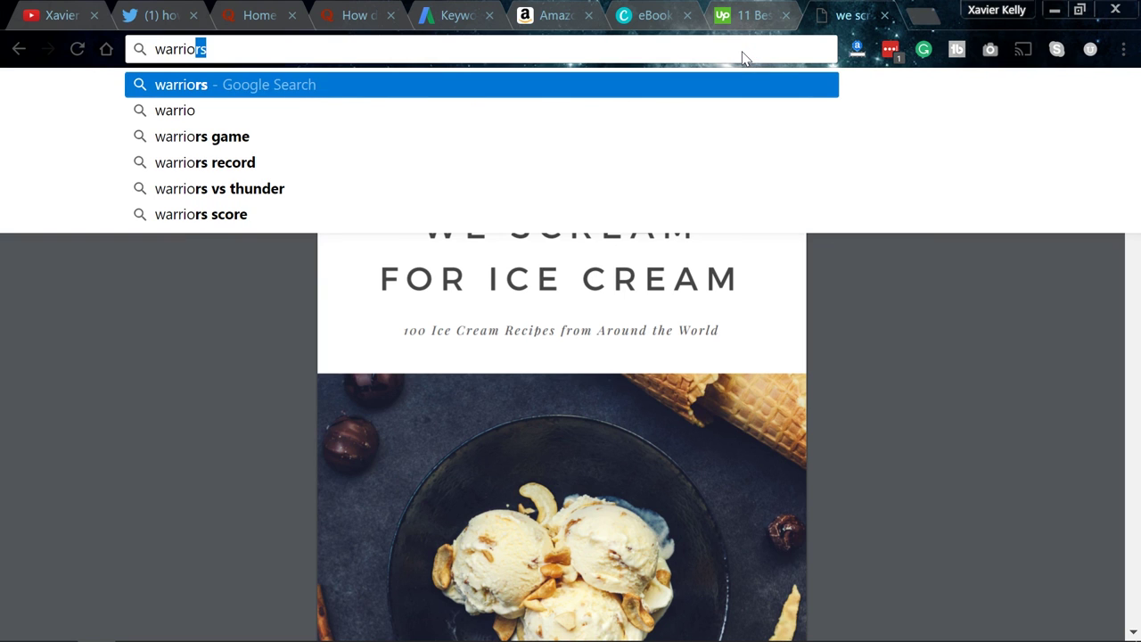
pyautogui.write('r forum')
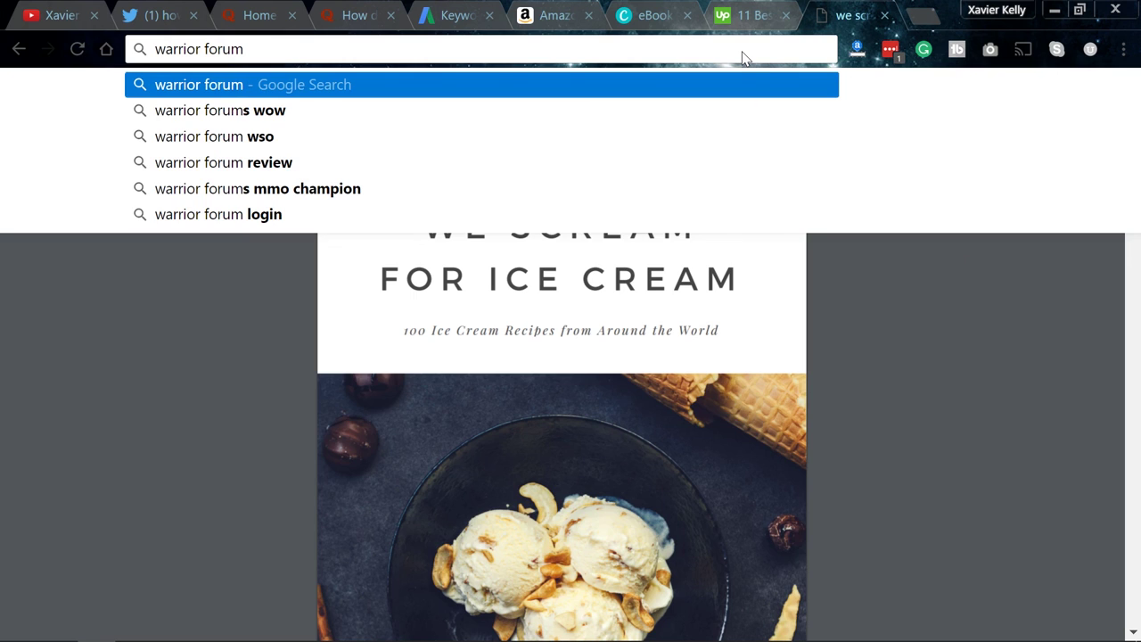
pyautogui.press('Return')
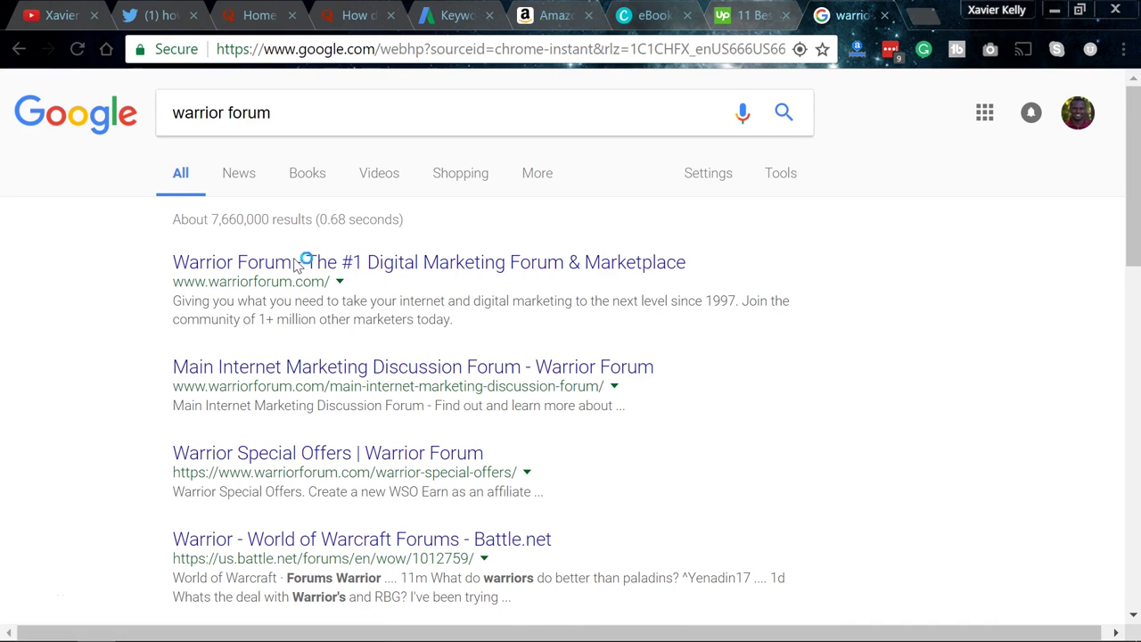
# Step: Open the Warrior Forum website from the search results and examine its main forum and Warrior Special Offer sections
pyautogui.click(297, 265)
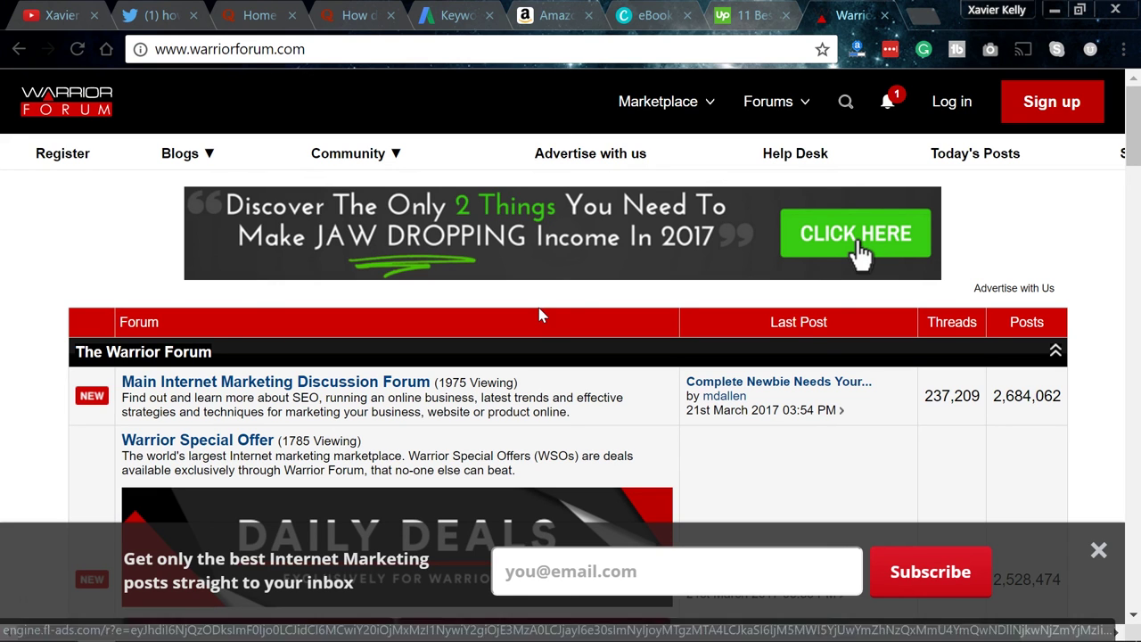
pyautogui.scroll(-2, 356, 401)
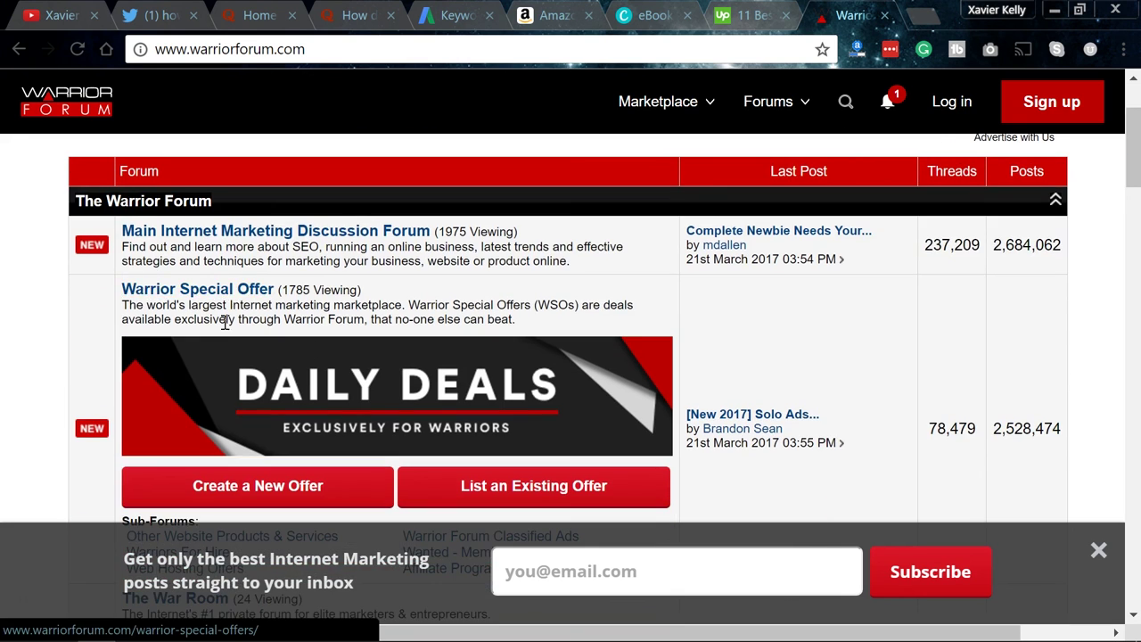
pyautogui.scroll(-2, 224, 323)
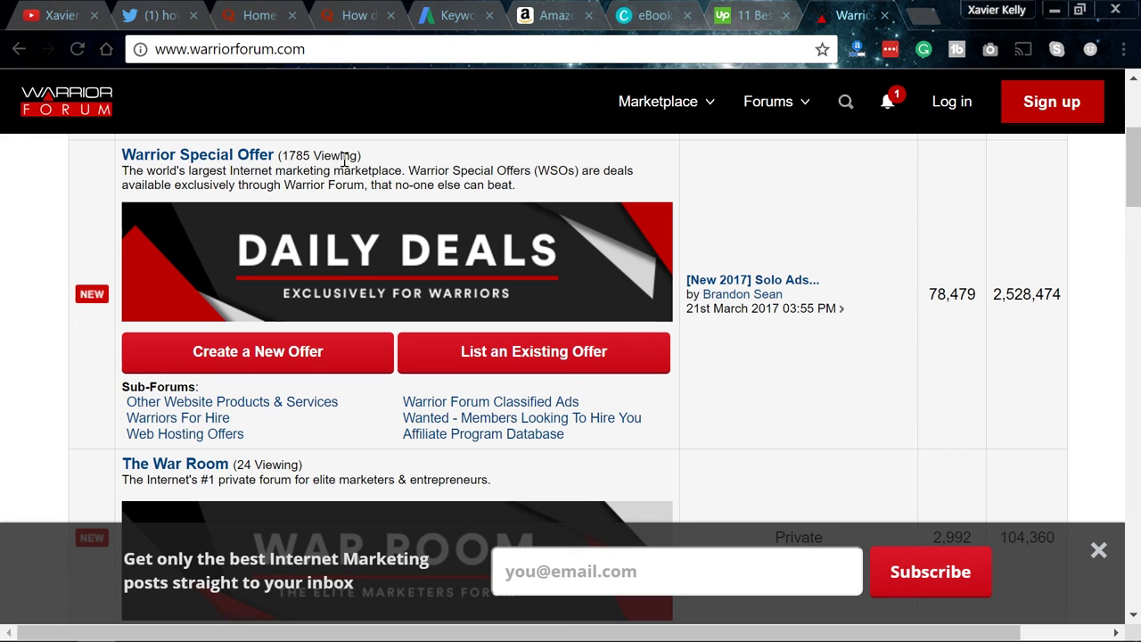
# Step: Open the home page of the presenter's personal digital marketing website in a new browser tab
pyautogui.click(922, 18)
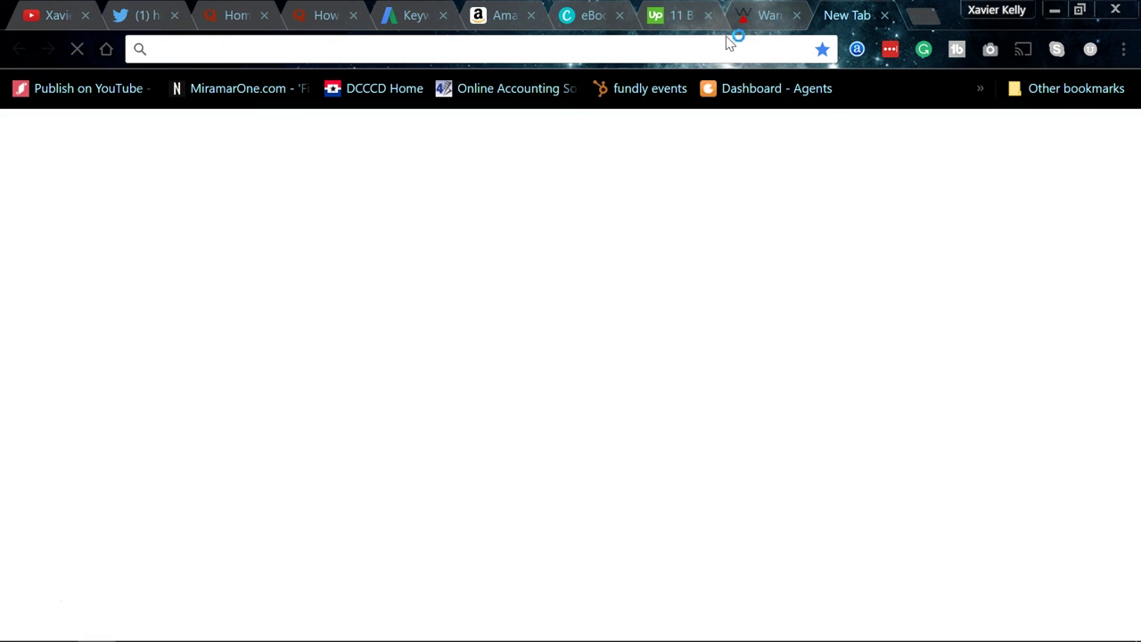
pyautogui.write('x')
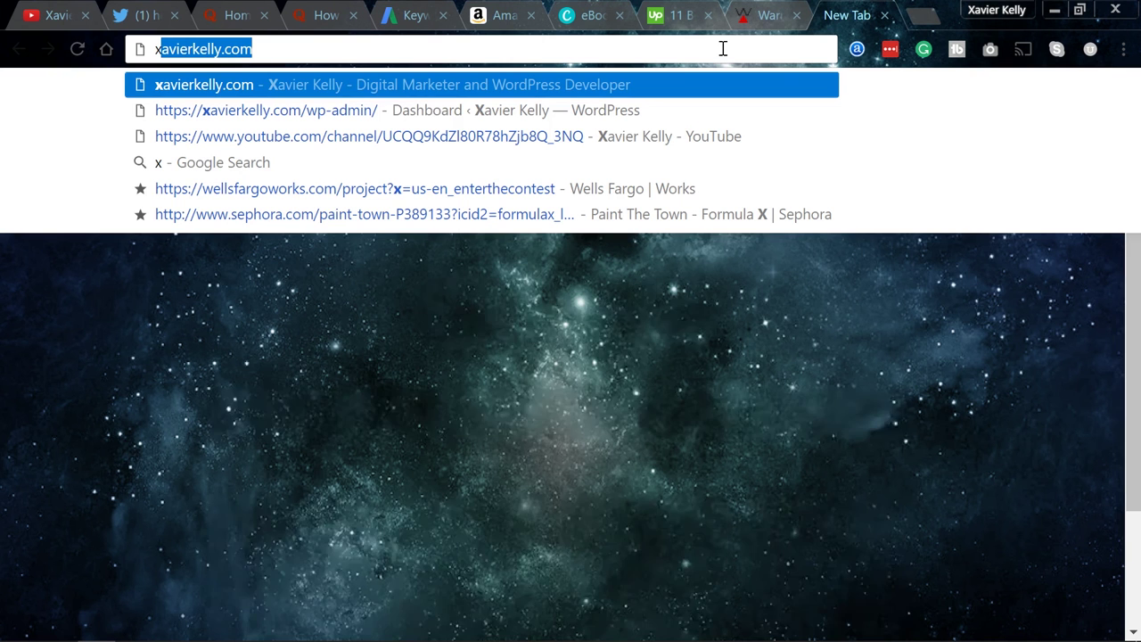
pyautogui.press('Return')
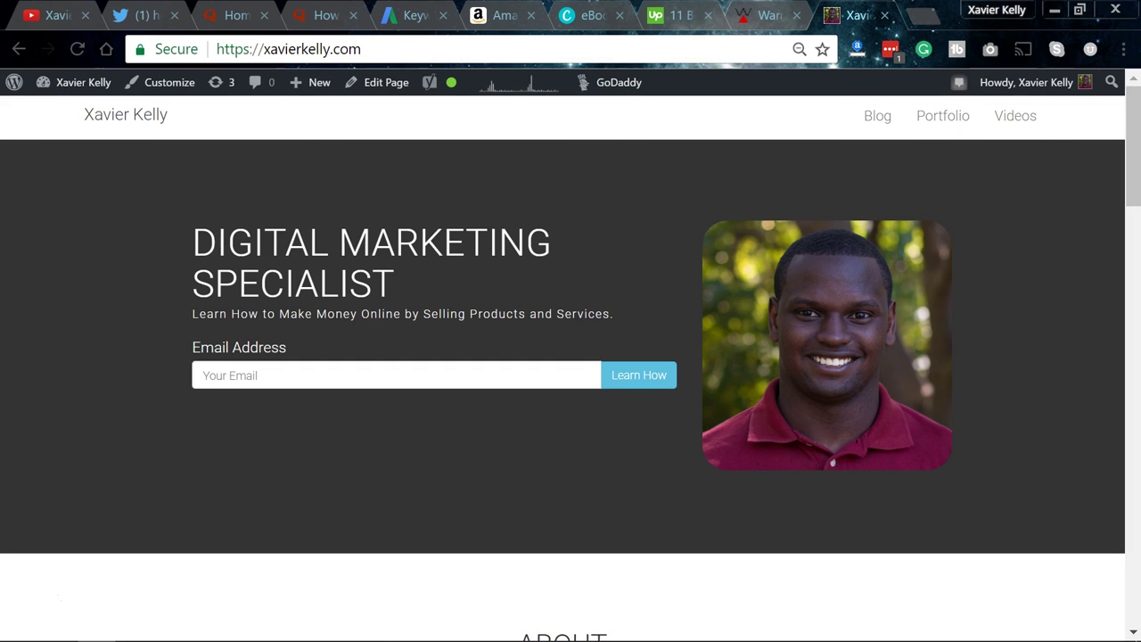
# Step: Search Google for "bloom elegant themes" in a new browser tab and open the Elegant Themes Bloom plugin page
pyautogui.click(924, 16)
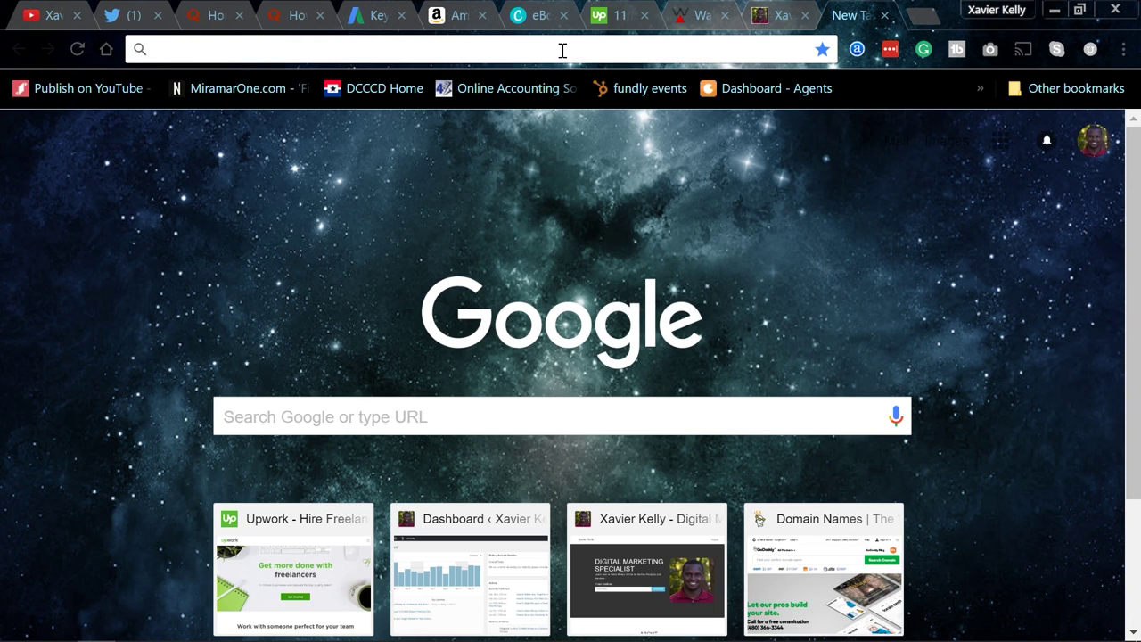
pyautogui.write('bloom el')
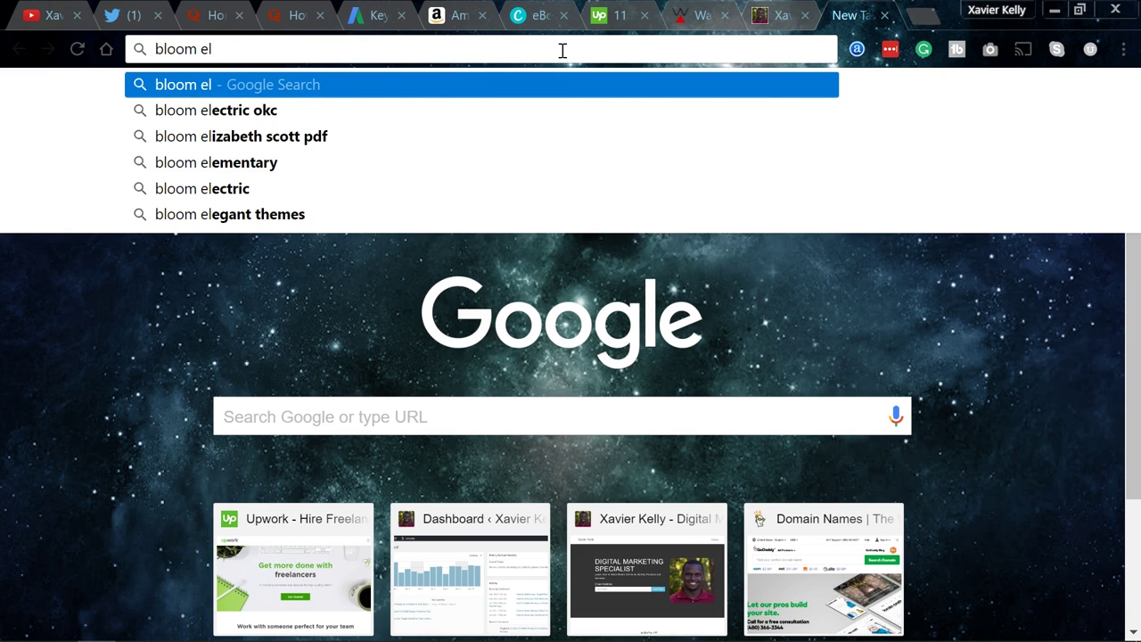
pyautogui.write('f')
pyautogui.press('BackSpace')
pyautogui.write('gant')
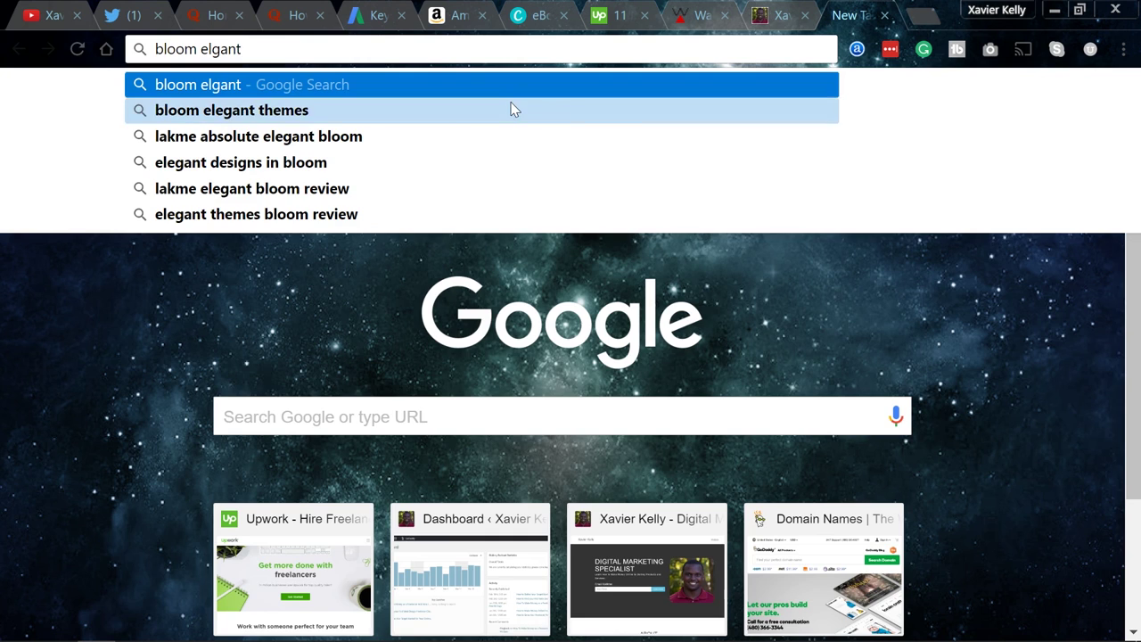
pyautogui.click(511, 107)
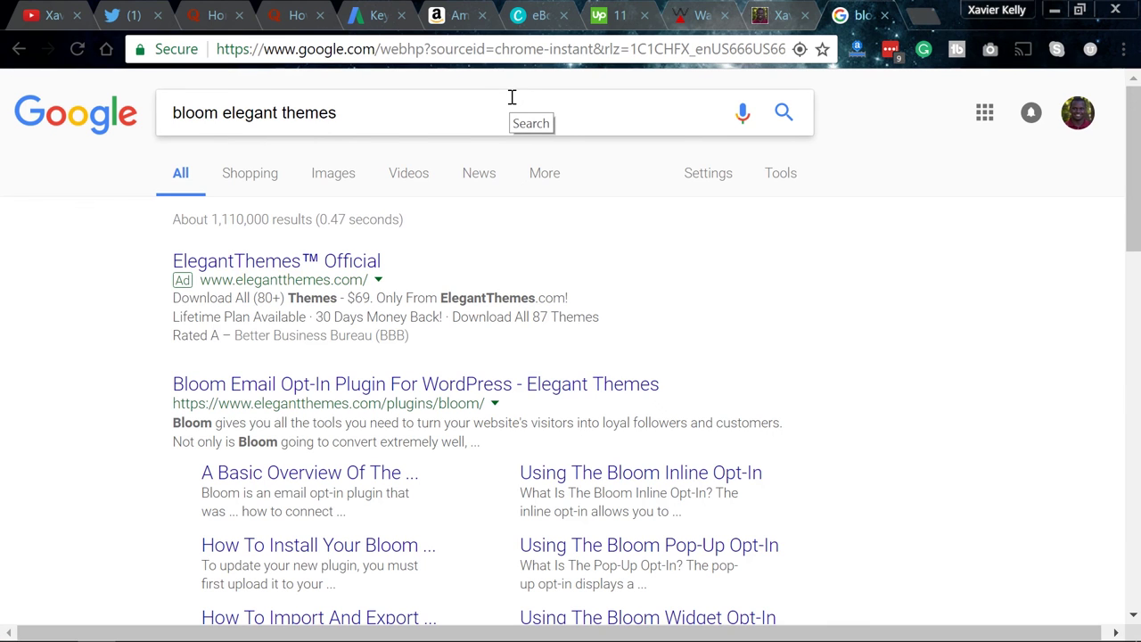
pyautogui.click(383, 399)
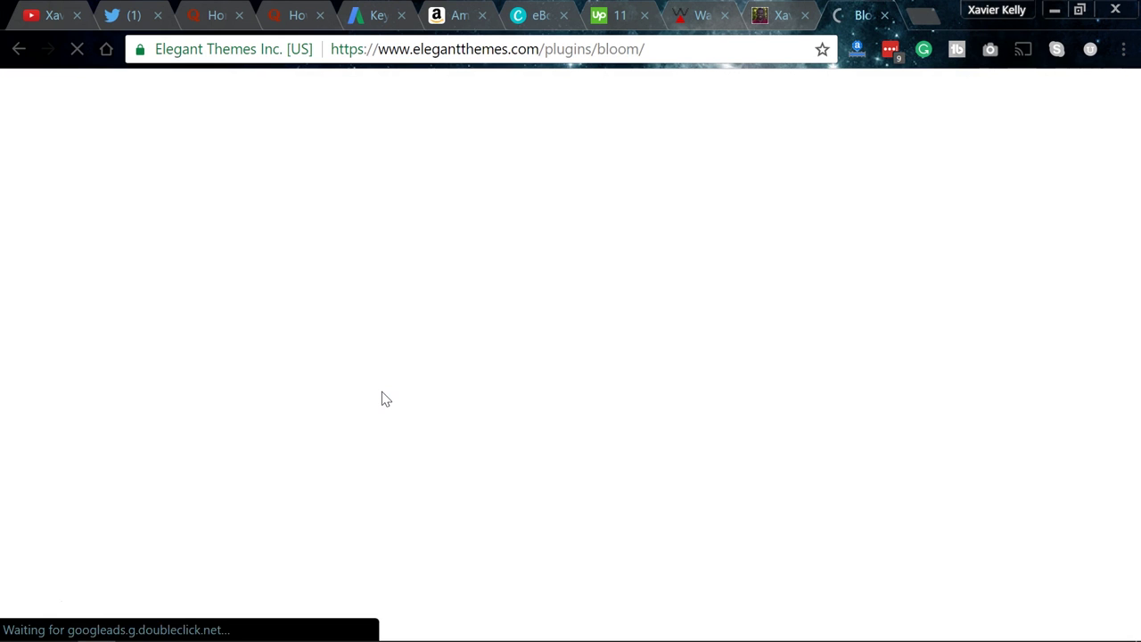
# Step: Examine the Bloom page's sample opt-in form designs, feature overview and display types down to the inline opt-in forms
pyautogui.scroll(-10, 383, 399)
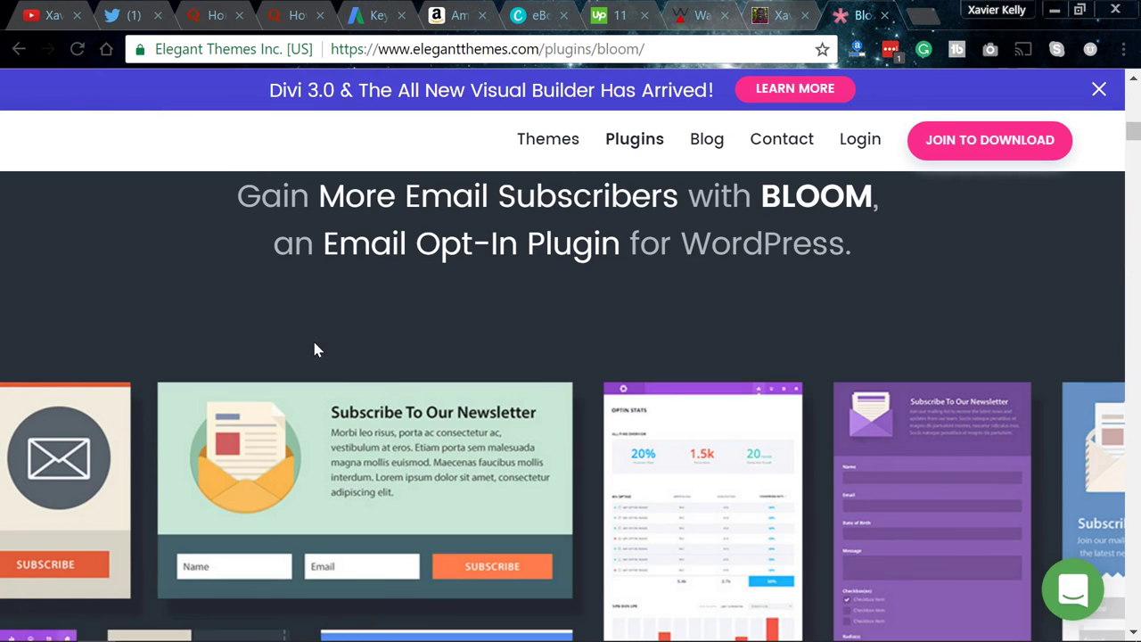
pyautogui.scroll(-5, 315, 349)
pyautogui.scroll(3, 843, 398)
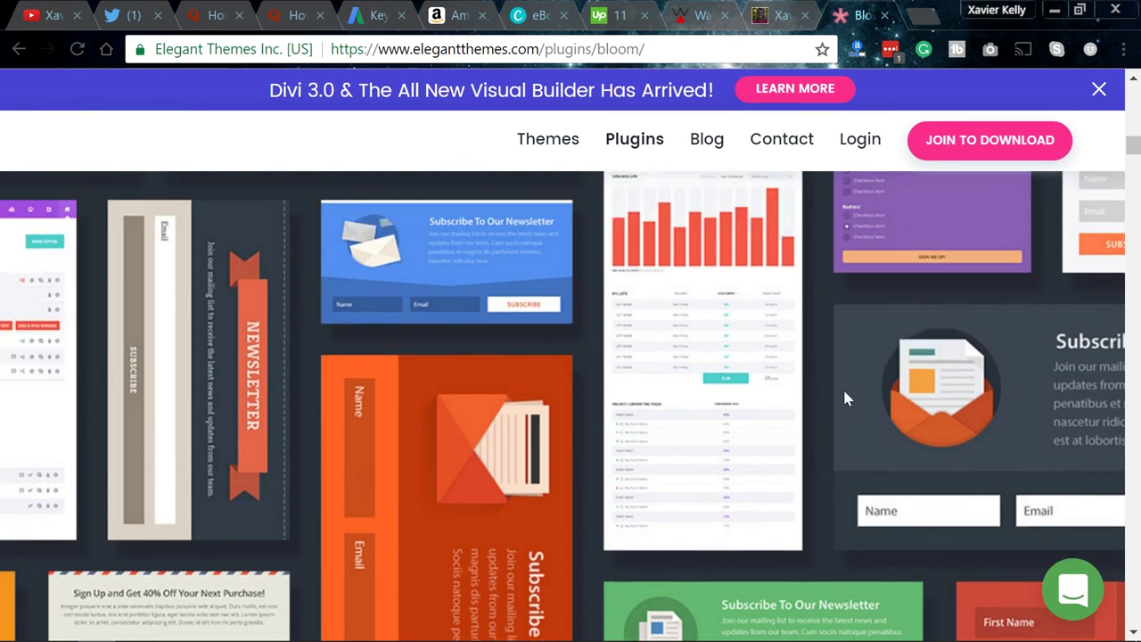
pyautogui.scroll(-5, 756, 369)
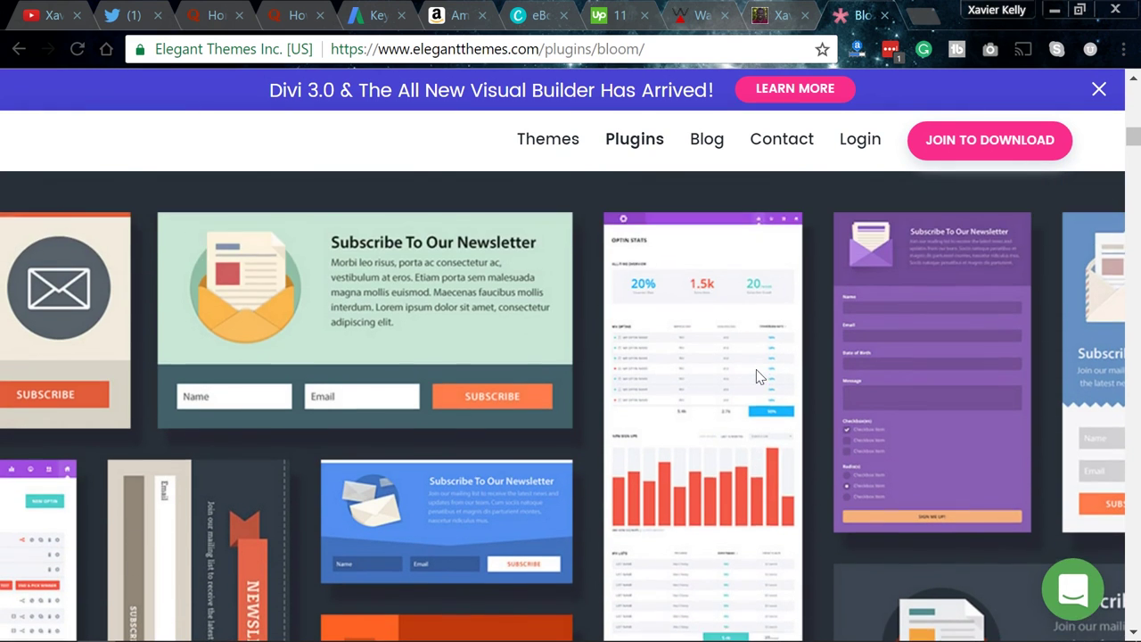
pyautogui.scroll(-12, 756, 377)
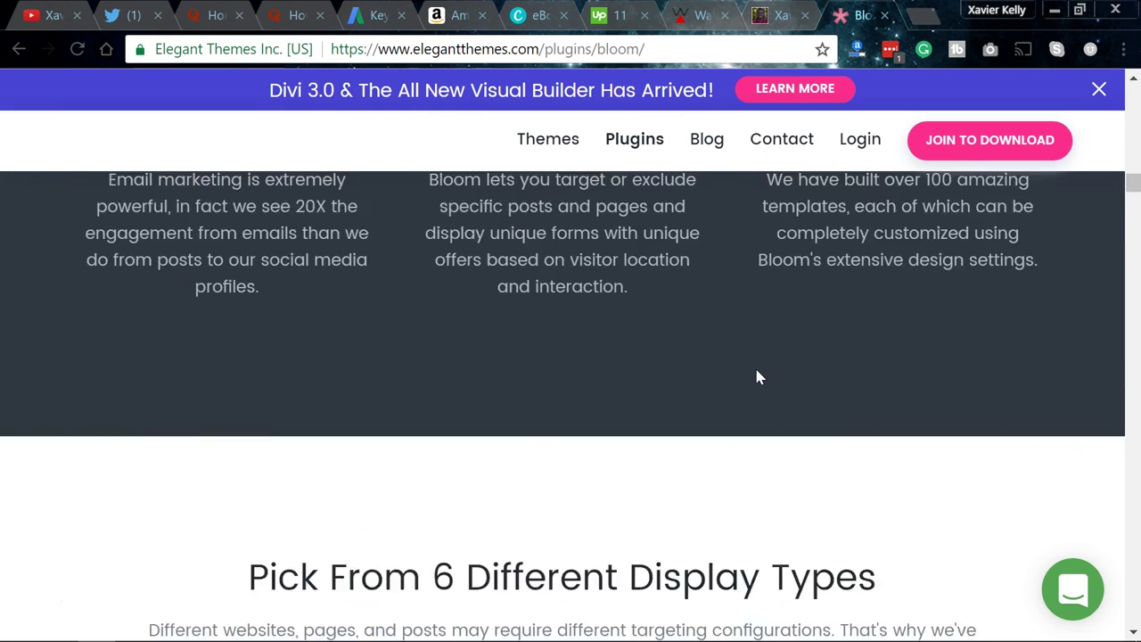
pyautogui.scroll(-5, 756, 377)
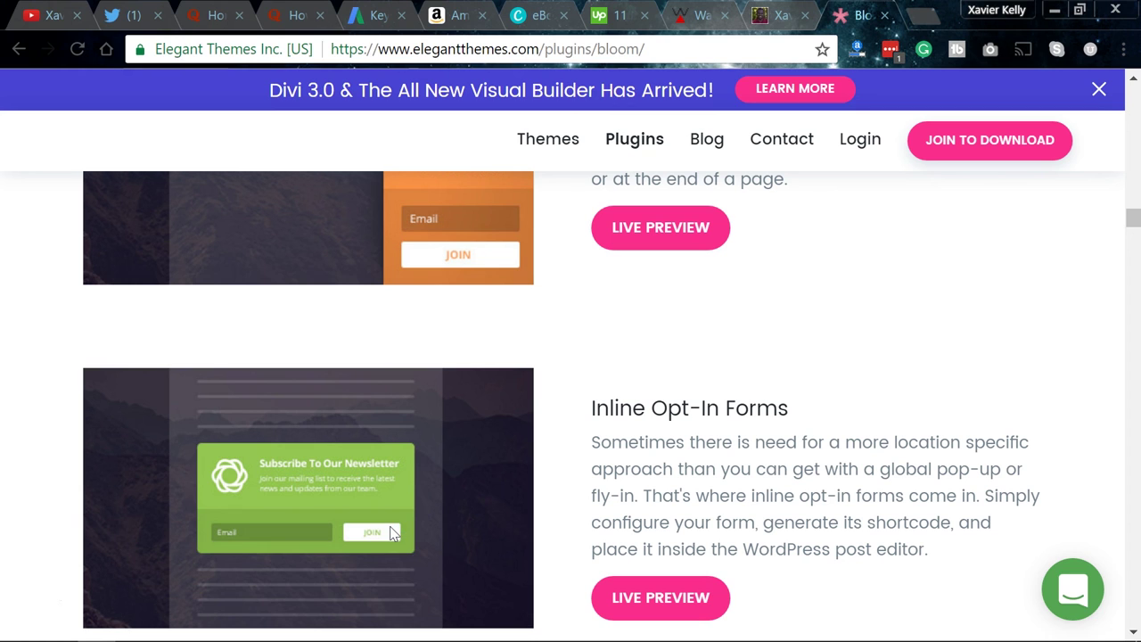
# Step: Return to the presenter's website and open the blog article "How to Define Your Target Market for Your Online Business"
pyautogui.click(793, 11)
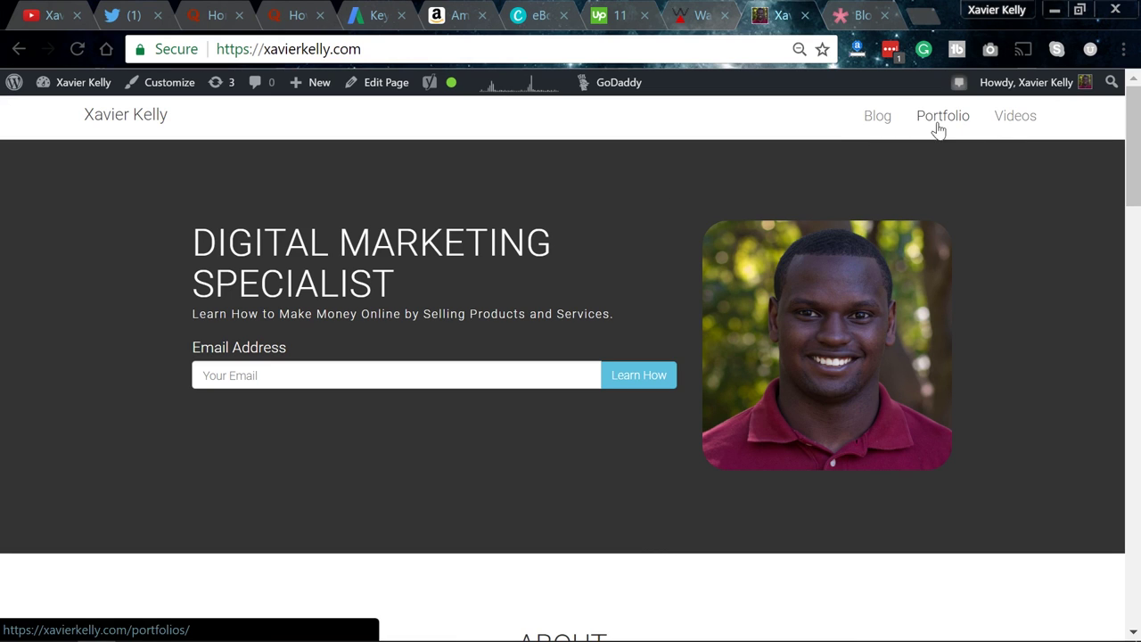
pyautogui.click(864, 120)
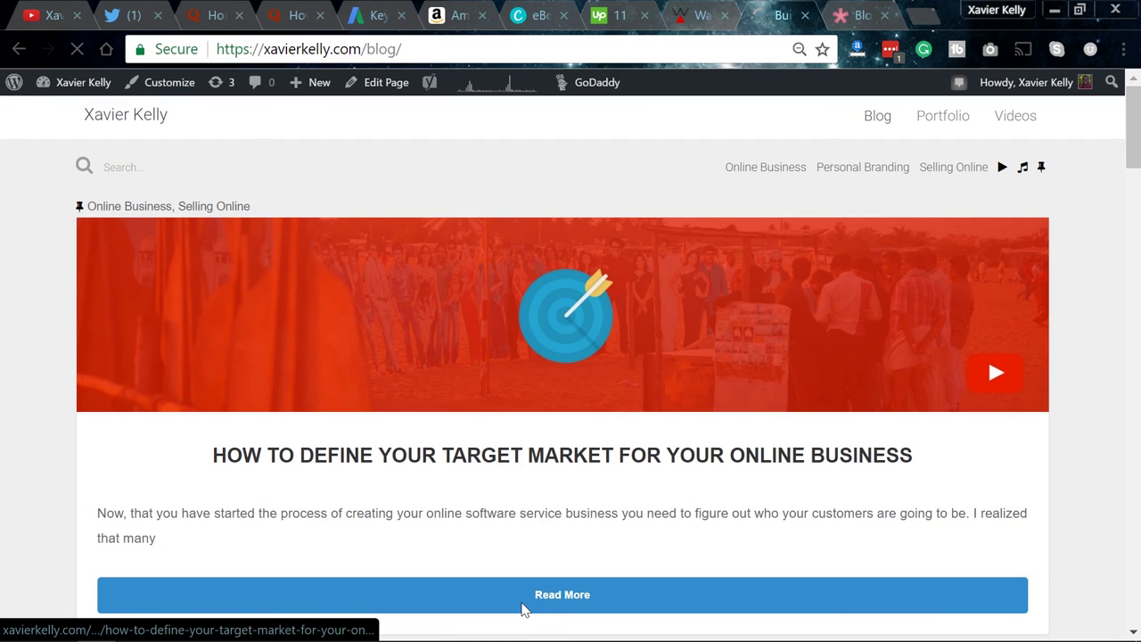
pyautogui.click(524, 595)
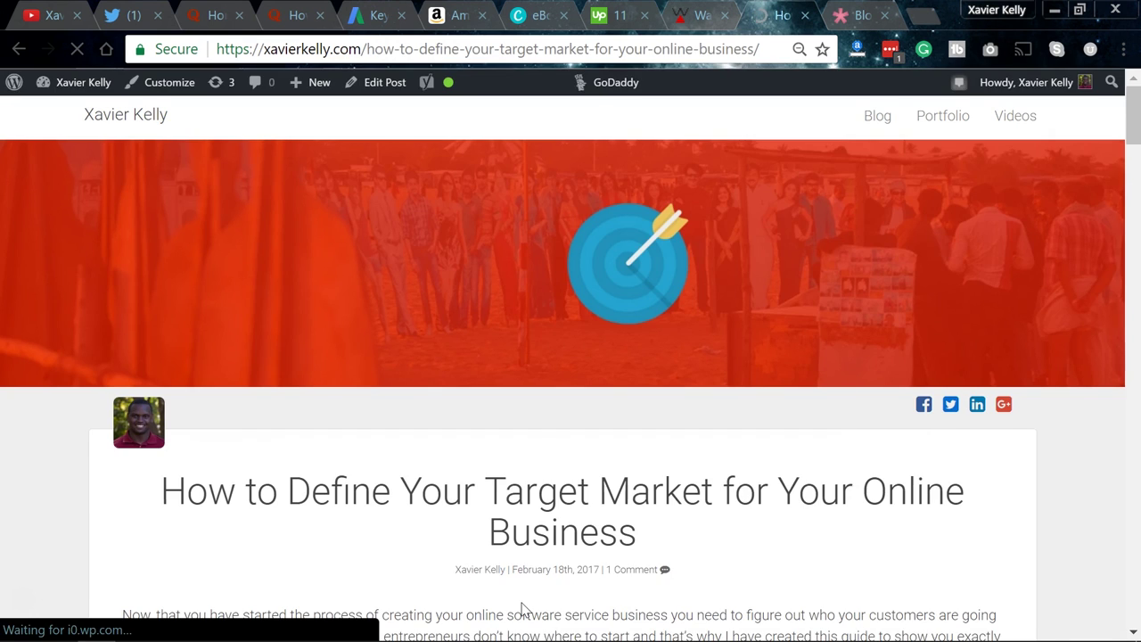
# Step: Read through the article down to the comments to trigger its email opt-in pop-up, and dismiss the pop-up
pyautogui.scroll(-4, 523, 610)
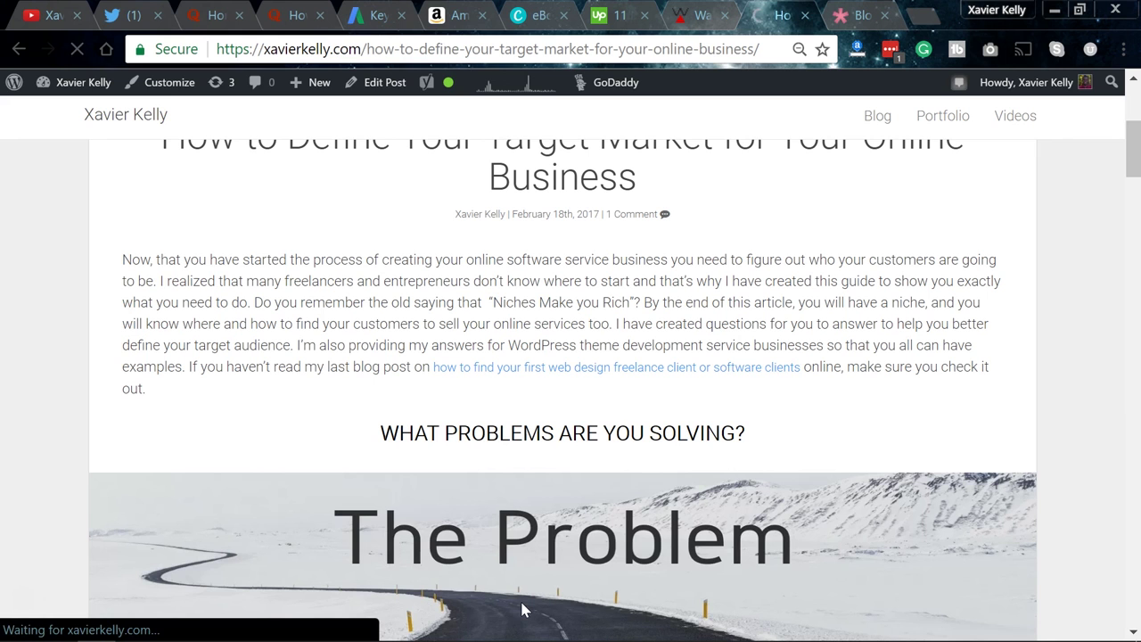
pyautogui.scroll(-5, 523, 610)
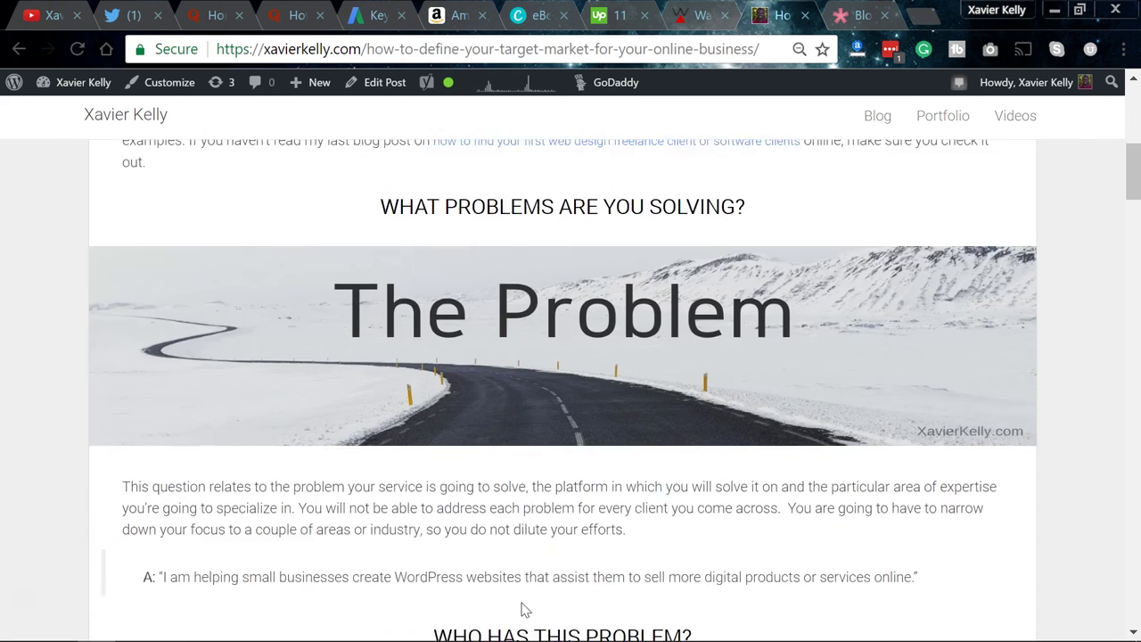
pyautogui.scroll(-1, 523, 603)
pyautogui.scroll(4, 524, 604)
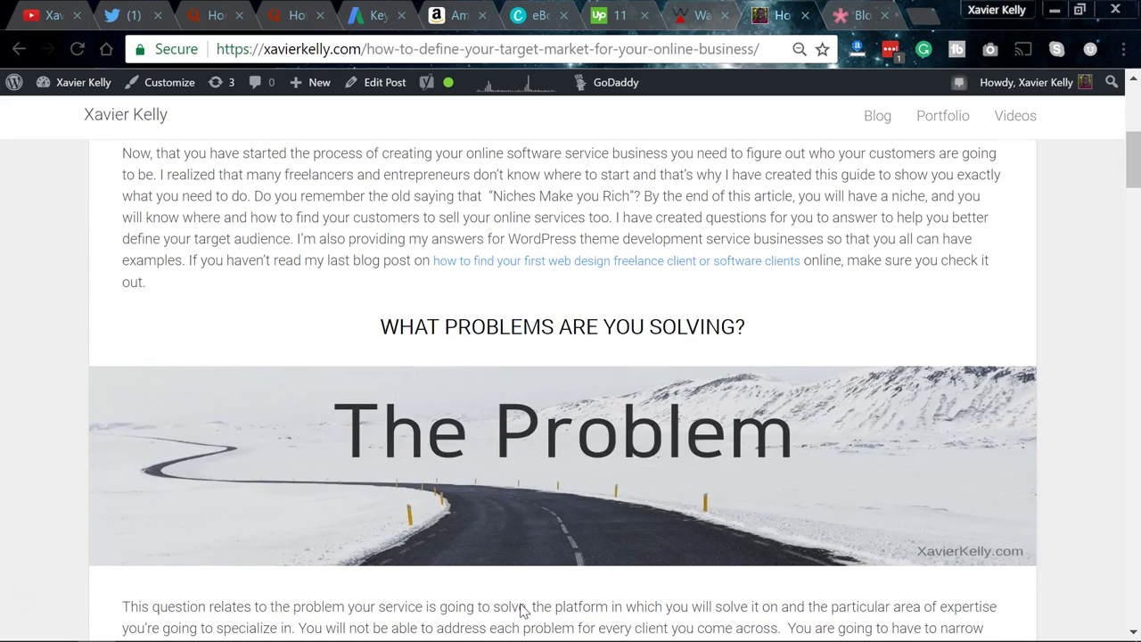
pyautogui.scroll(-7, 524, 609)
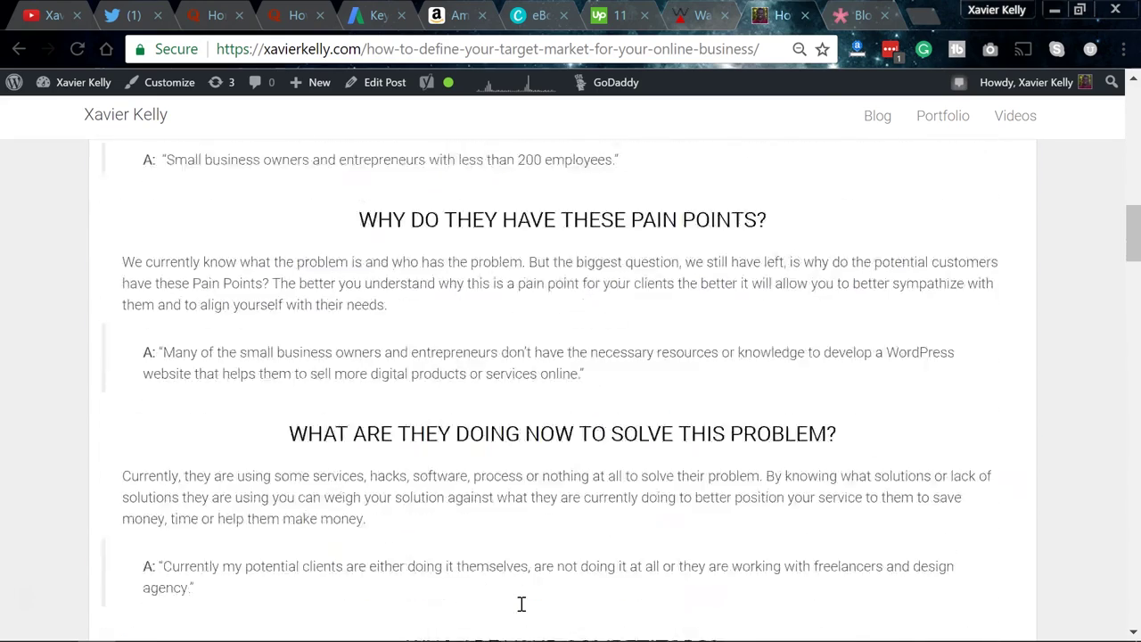
pyautogui.scroll(-20, 521, 603)
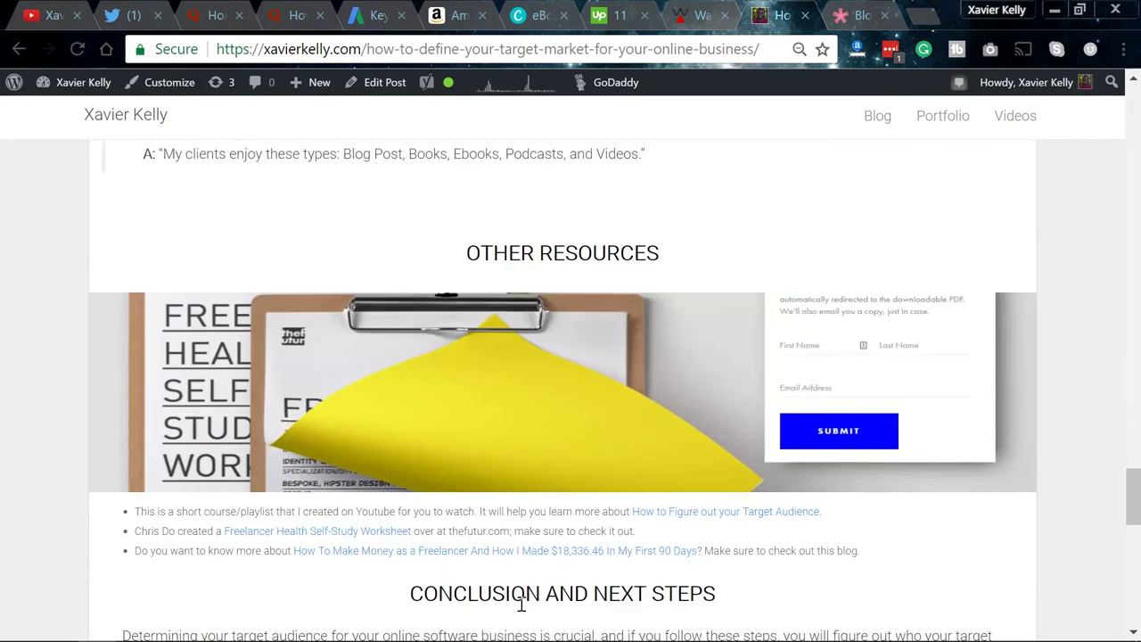
pyautogui.scroll(-10, 522, 604)
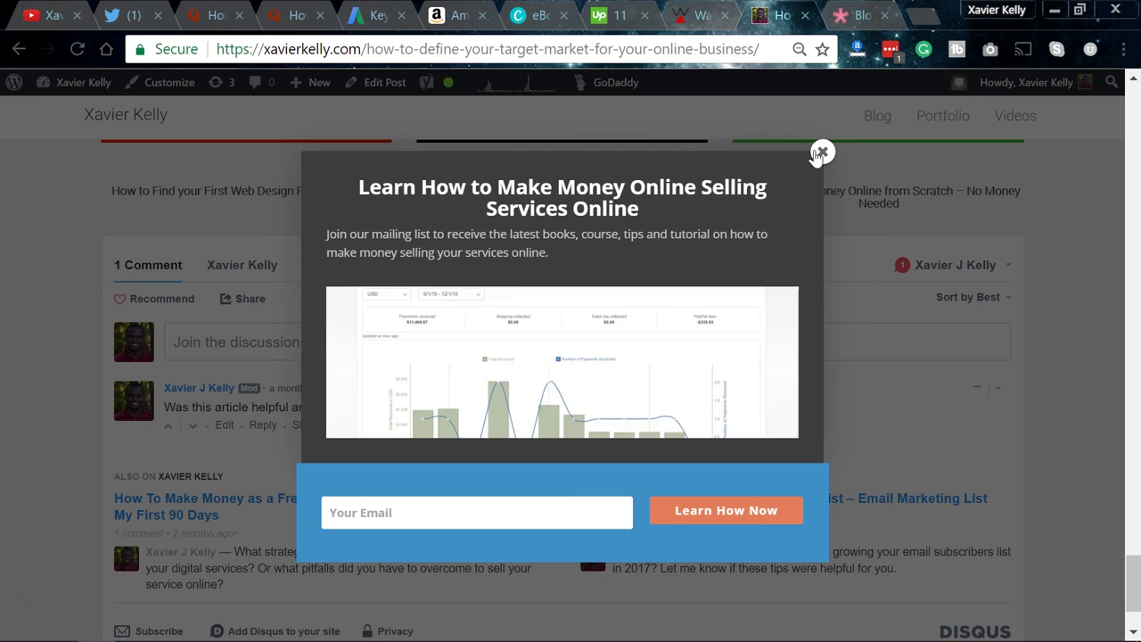
pyautogui.click(820, 151)
pyautogui.scroll(5, 533, 353)
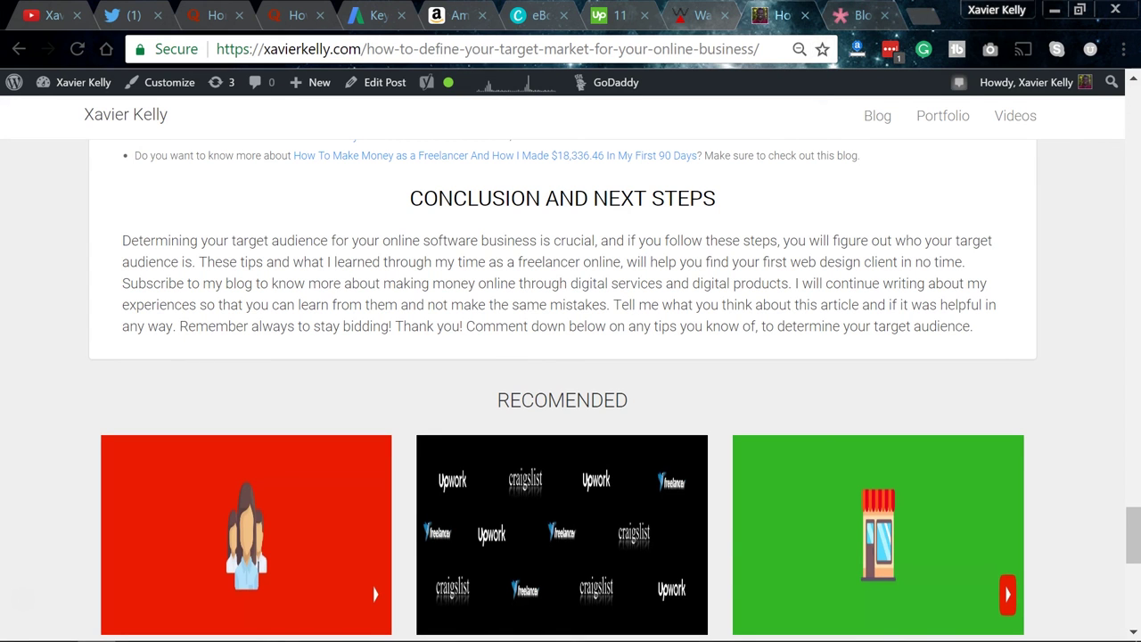
# Step: Return to the Bloom plugin page and review its display types, from automatic pop-ups to requiring an opt-in to unlock content
pyautogui.click(838, 17)
pyautogui.scroll(-2, 631, 379)
pyautogui.scroll(6, 632, 379)
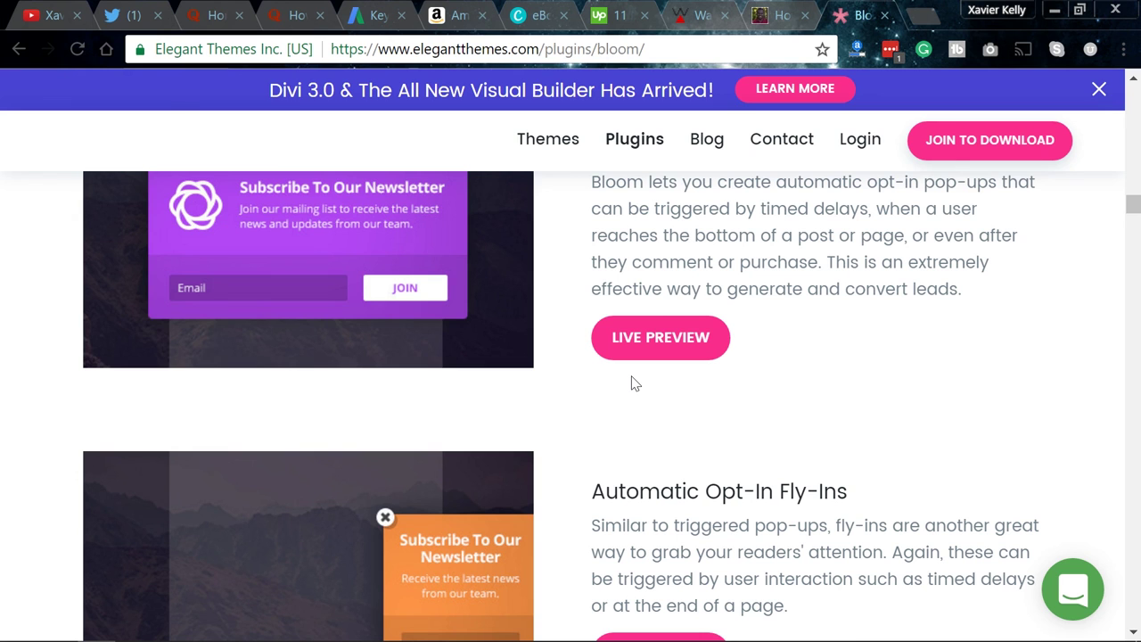
pyautogui.scroll(-13, 632, 384)
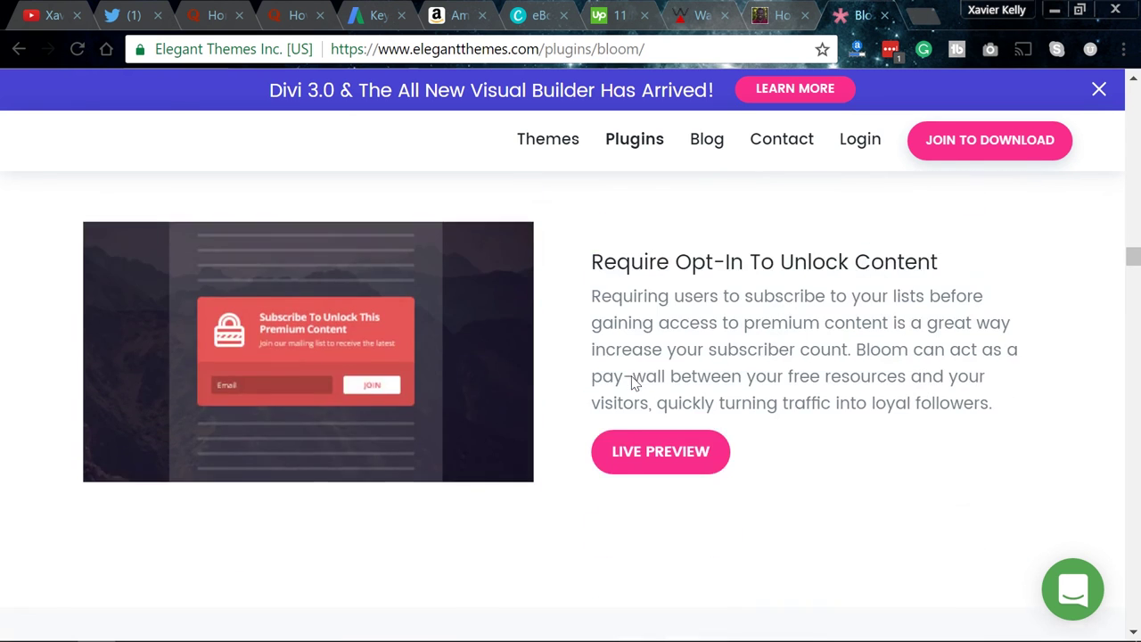
# Step: Examine Bloom's automatic pop-up and fly-in triggers, and go back up to the plugin's feature overview
pyautogui.scroll(-5, 632, 379)
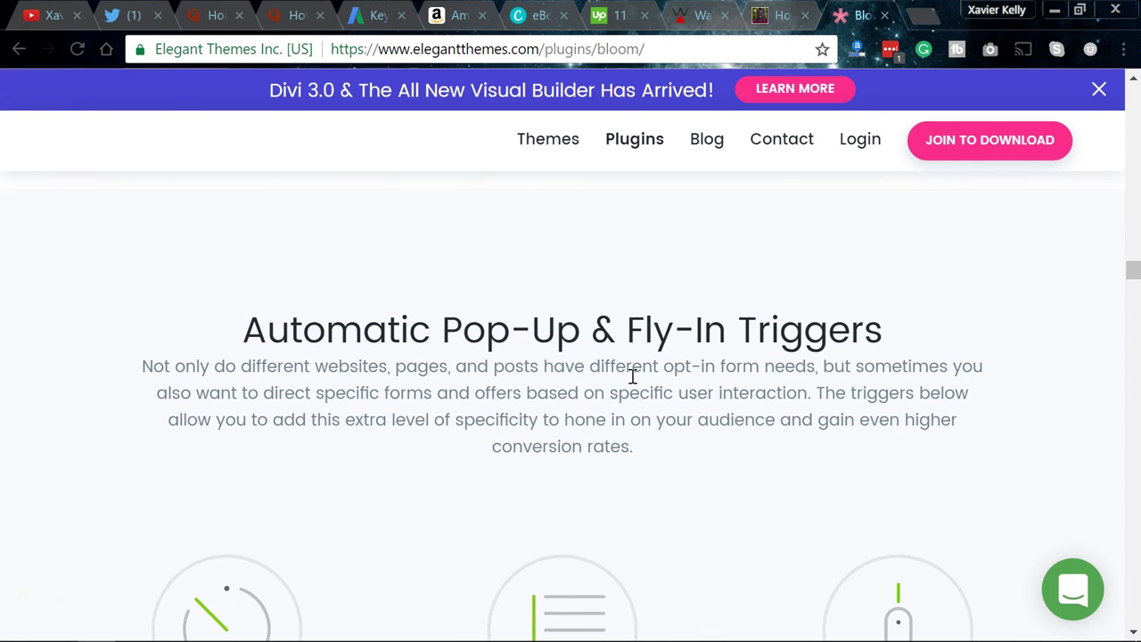
pyautogui.scroll(-5, 632, 376)
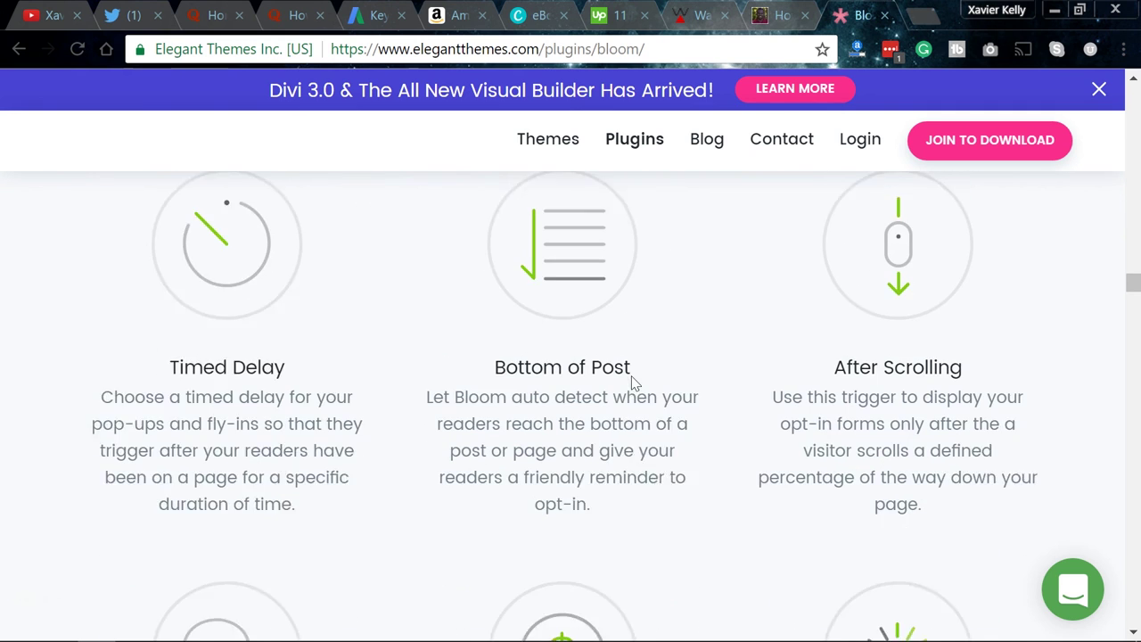
pyautogui.scroll(-1, 635, 384)
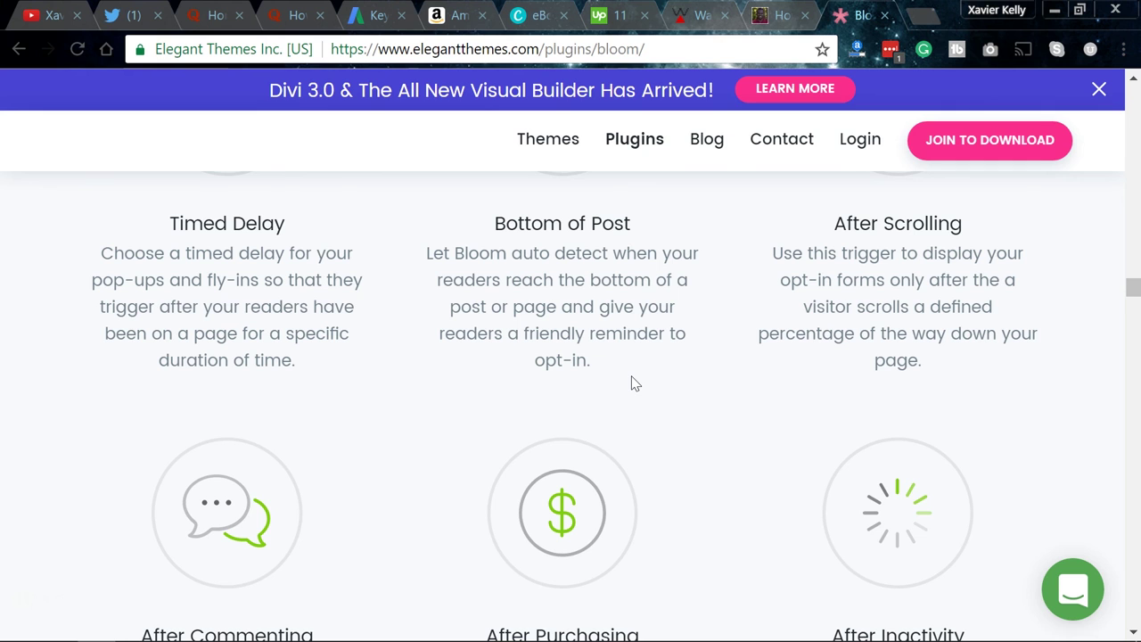
pyautogui.scroll(-4, 634, 383)
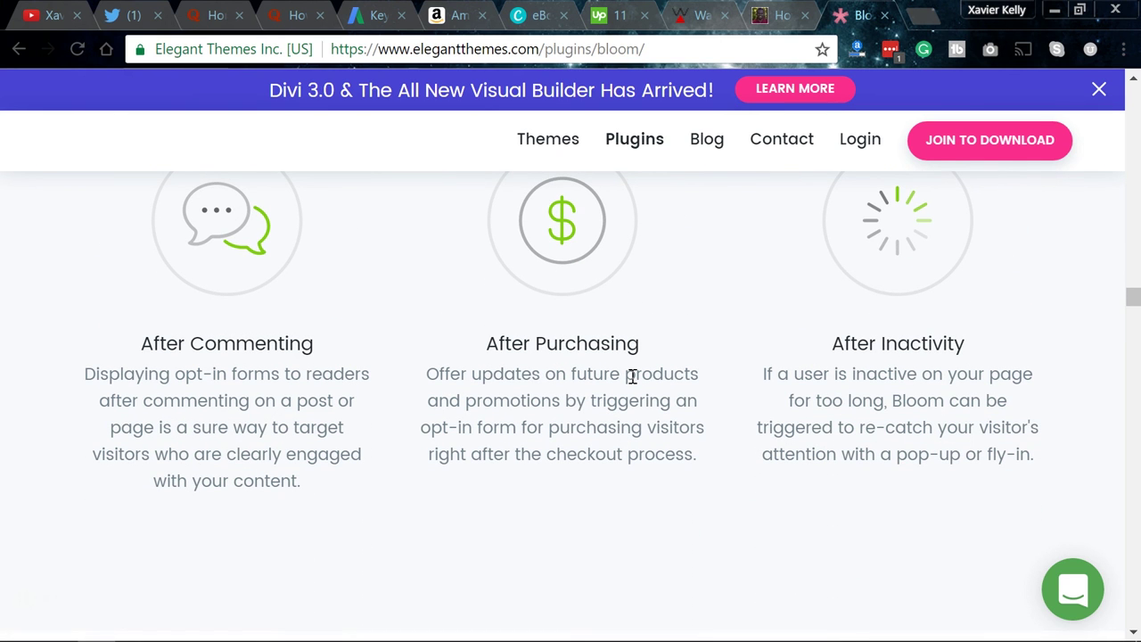
pyautogui.scroll(1, 632, 375)
pyautogui.scroll(-2, 632, 375)
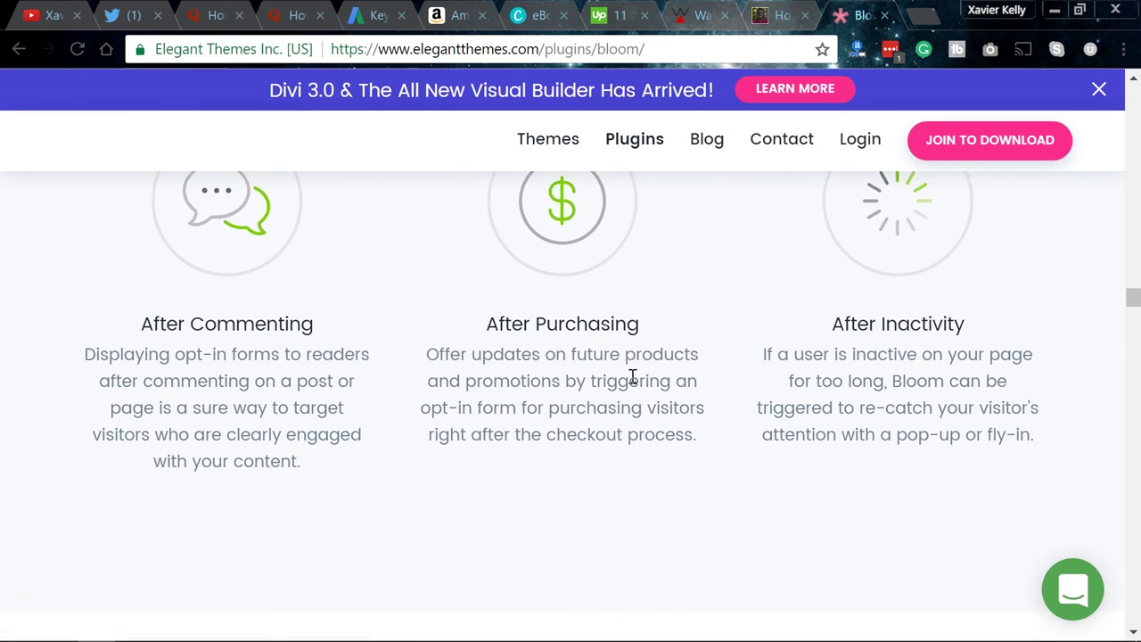
pyautogui.scroll(7, 647, 328)
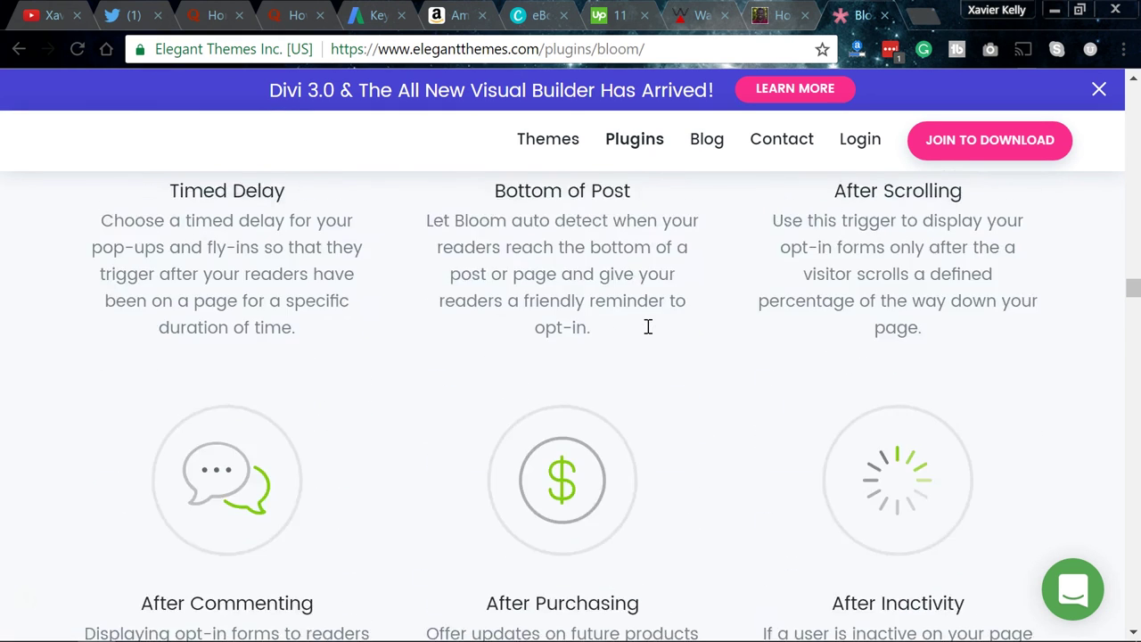
pyautogui.scroll(20, 650, 334)
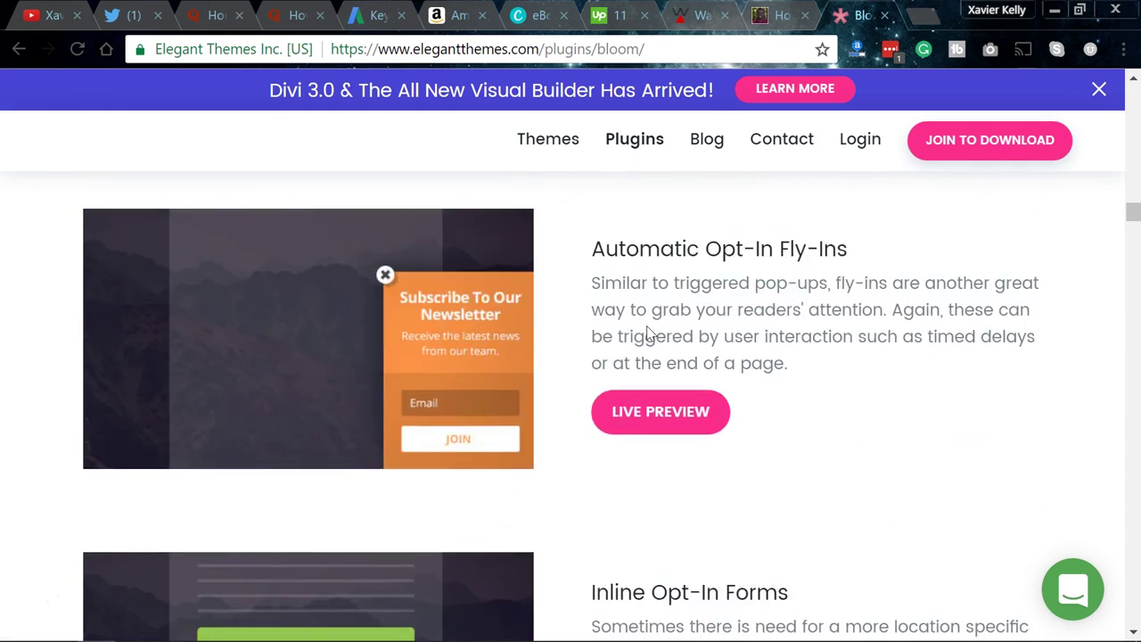
pyautogui.scroll(6, 649, 329)
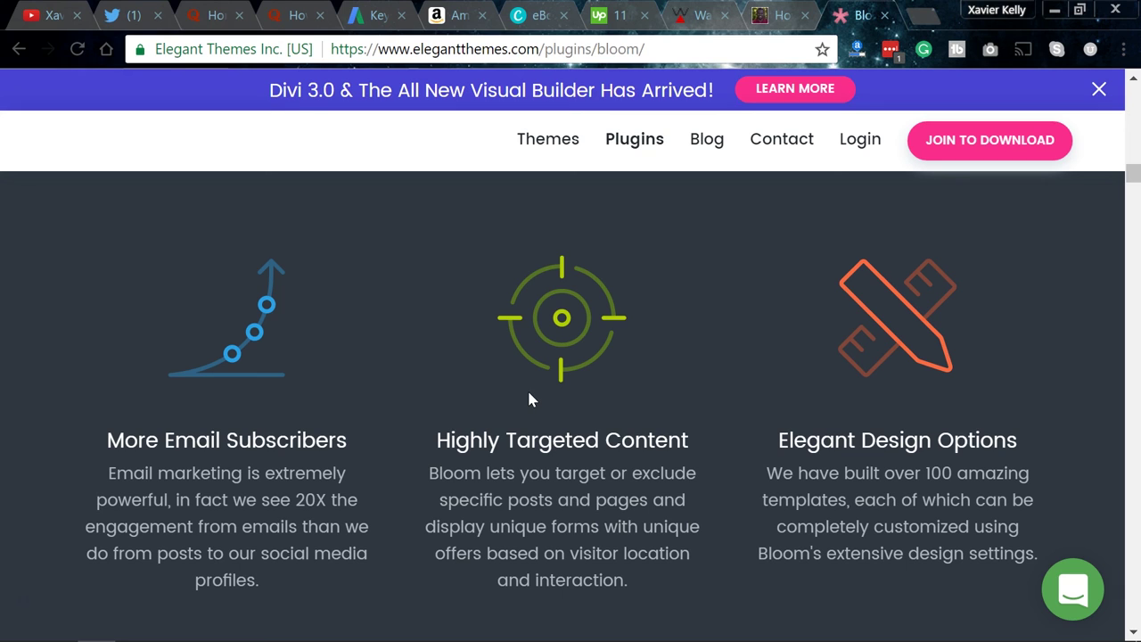
# Step: Check the Keyword Planner page briefly, and replace the Bloom plugin page with the presenter's YouTube channel
pyautogui.click(370, 16)
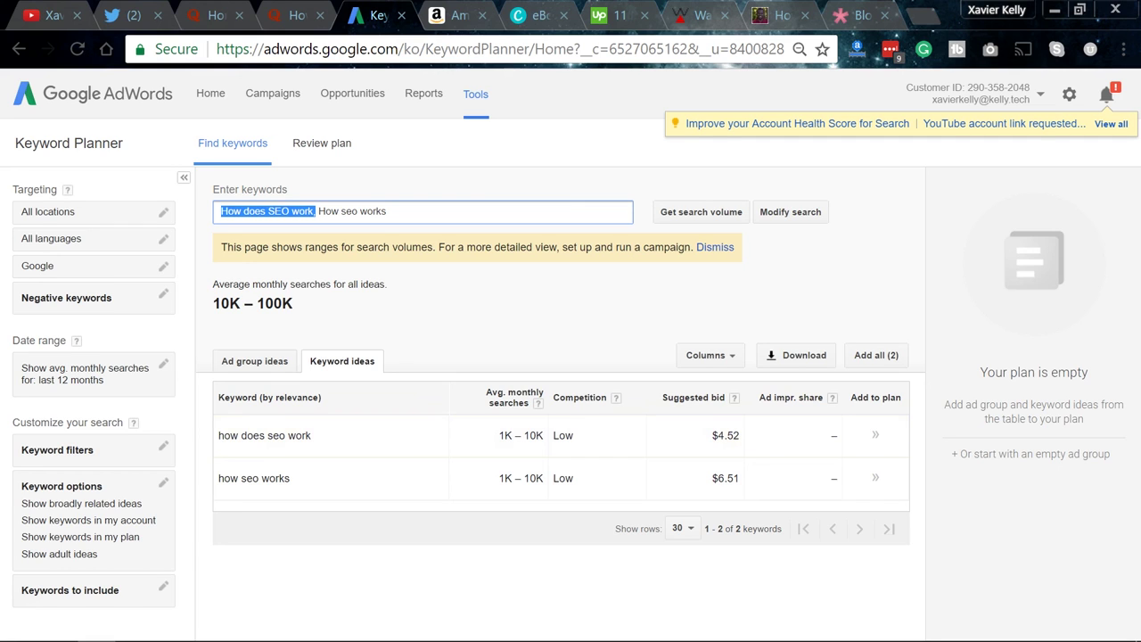
pyautogui.click(863, 16)
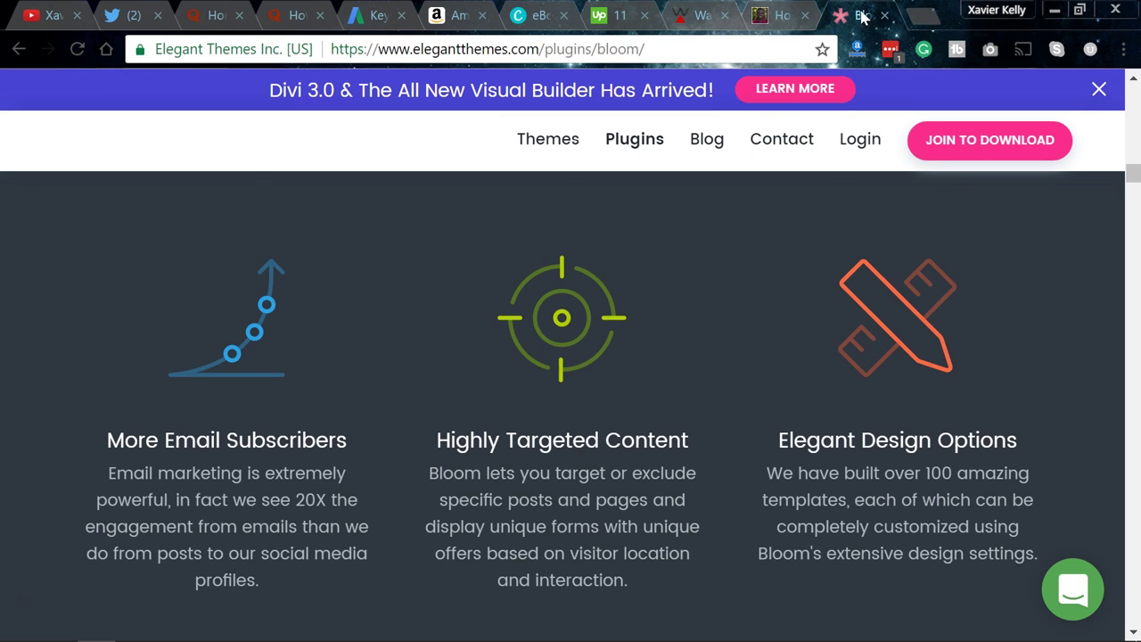
pyautogui.click(769, 50)
pyautogui.write('youtube.com/channel/UCQQ9KdZl80R78hZjb8Q_3NQ')
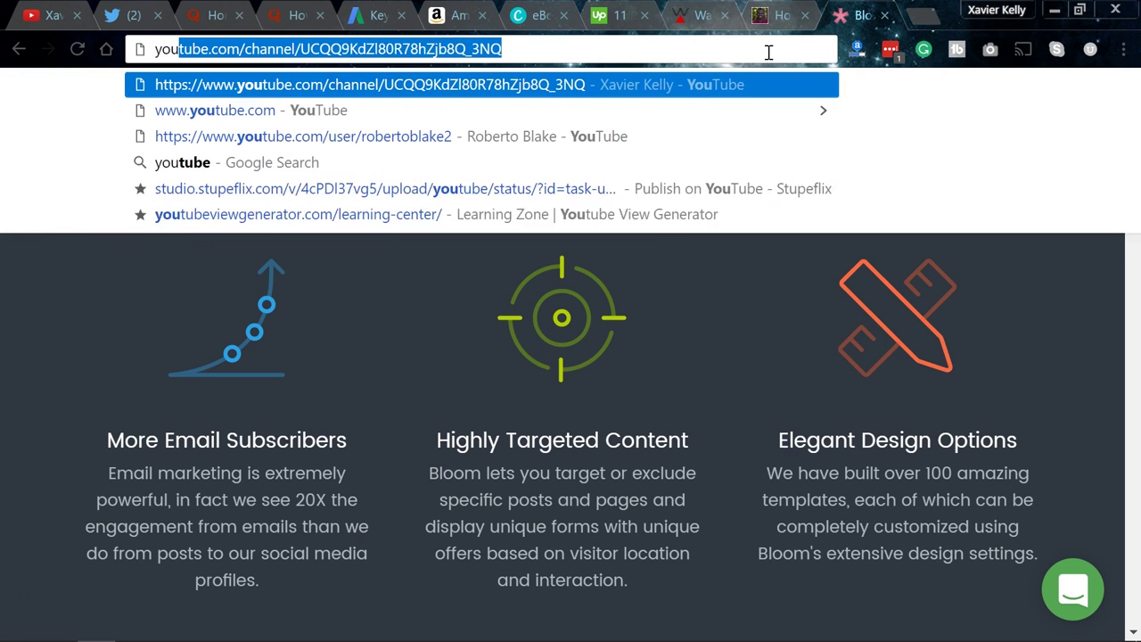
pyautogui.press('Return')
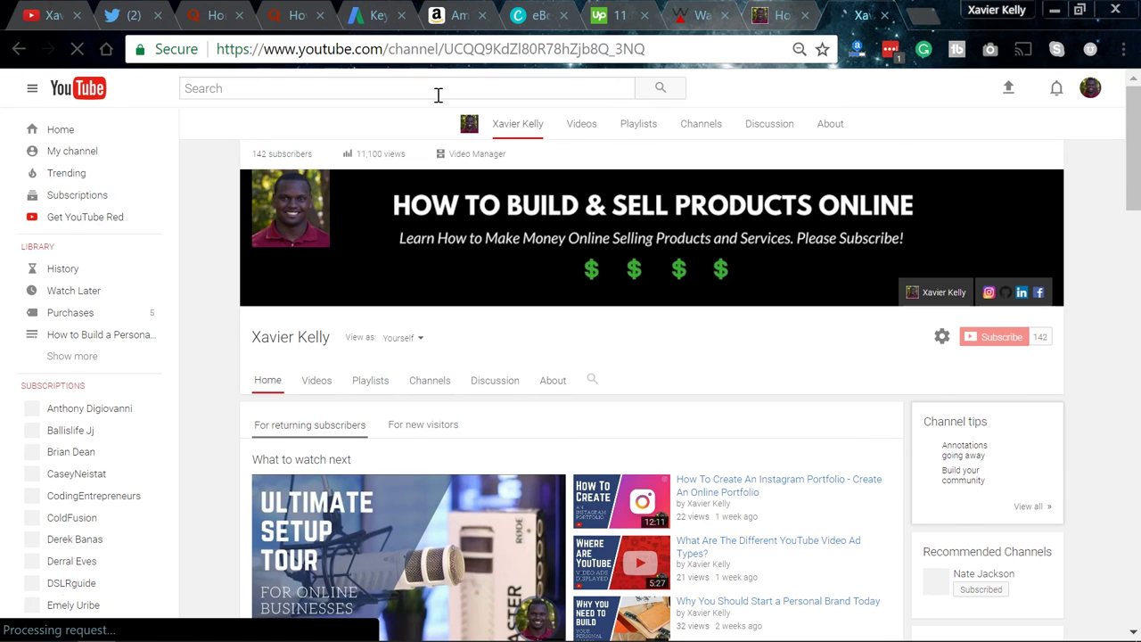
# Step: Search YouTube for "how to define your target audience"
pyautogui.click(436, 92)
pyautogui.write('how')
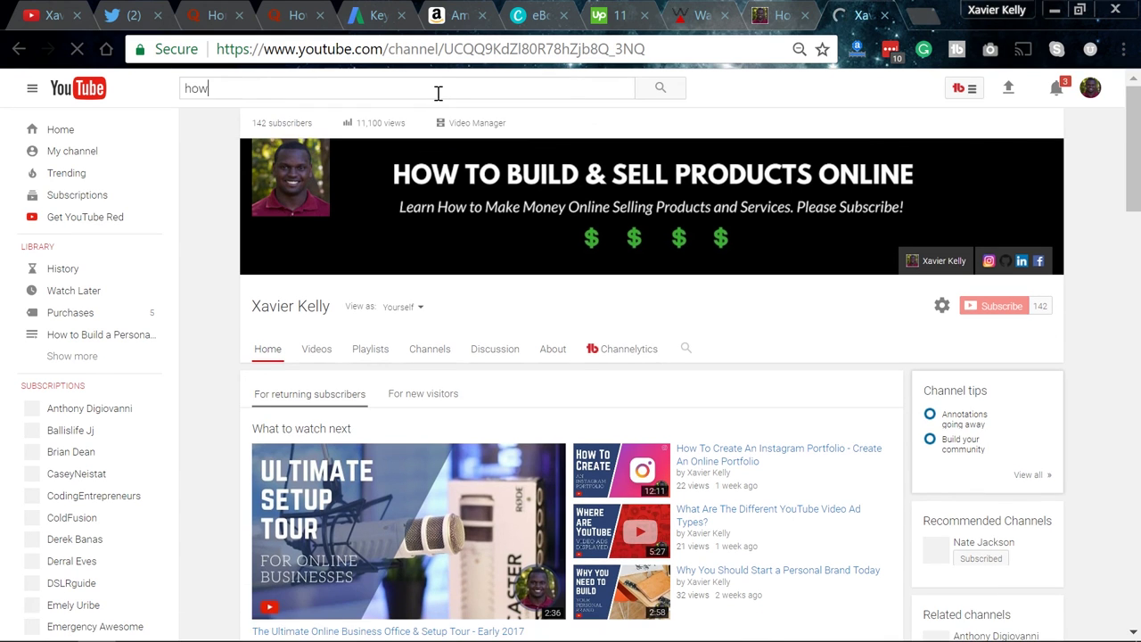
pyautogui.write(' to ')
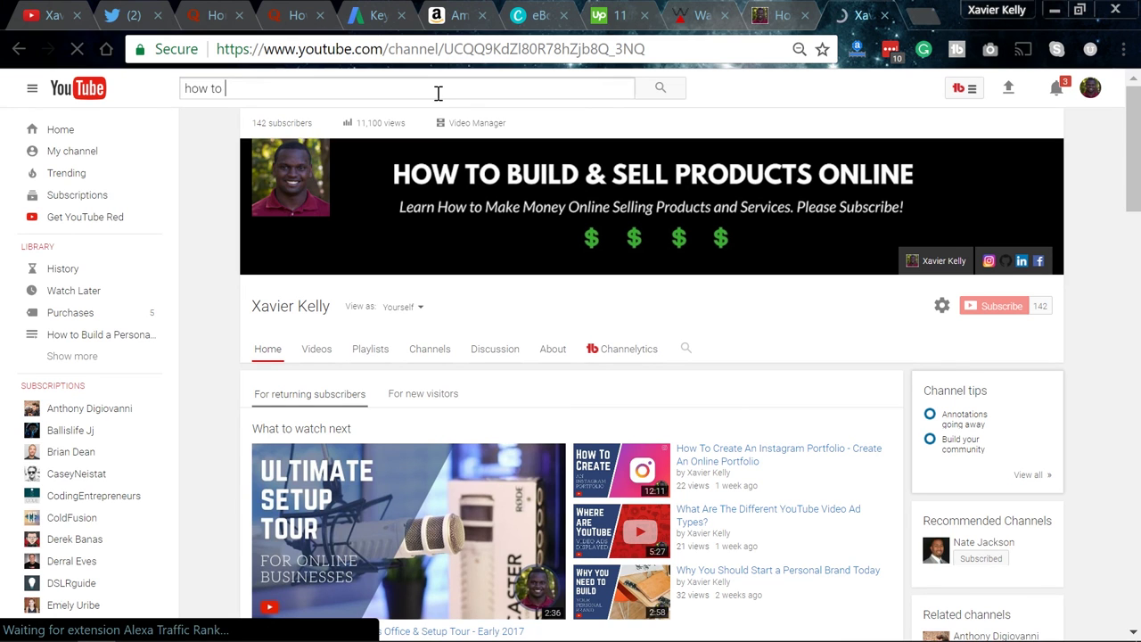
pyautogui.write('define')
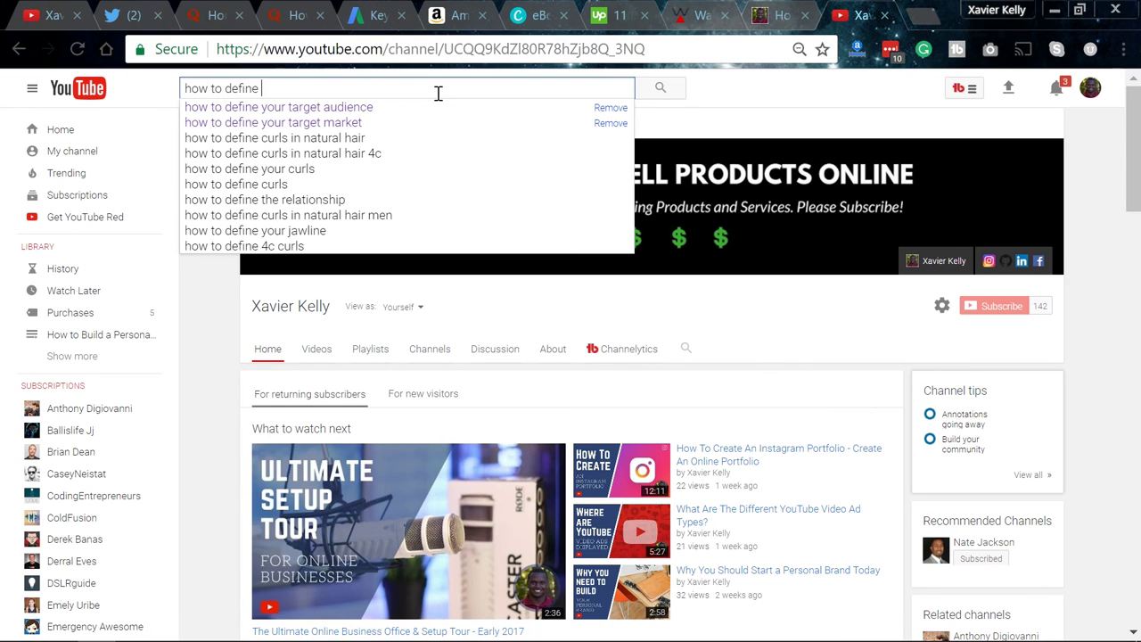
pyautogui.click(394, 108)
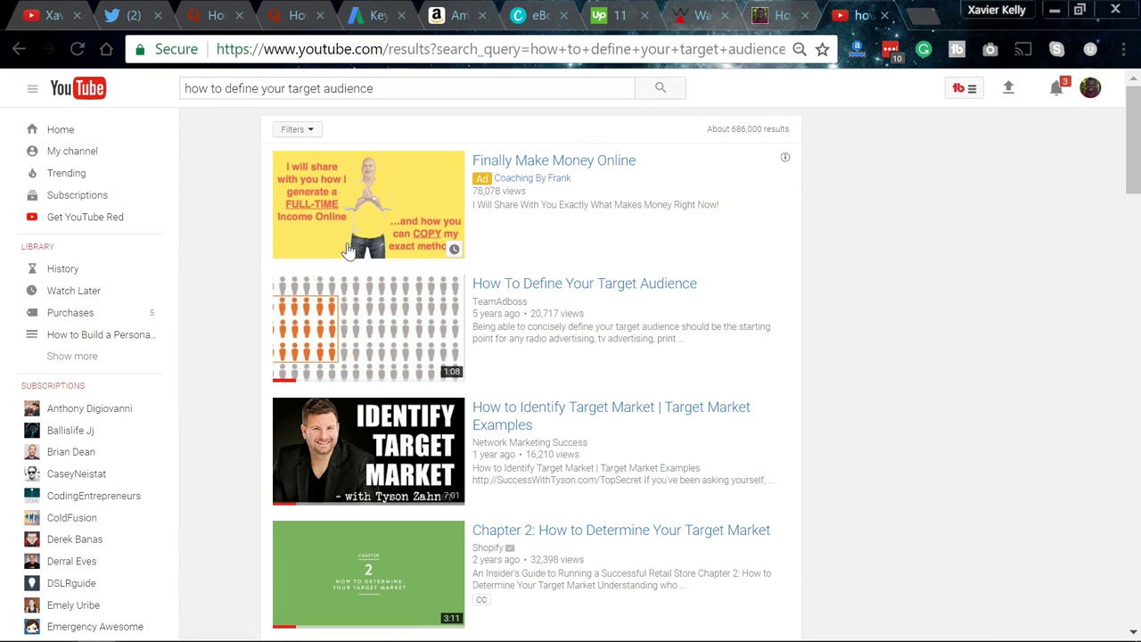
# Step: Look through the first page of target audience videos, from the leading ad down to the page links
pyautogui.scroll(-4, 327, 321)
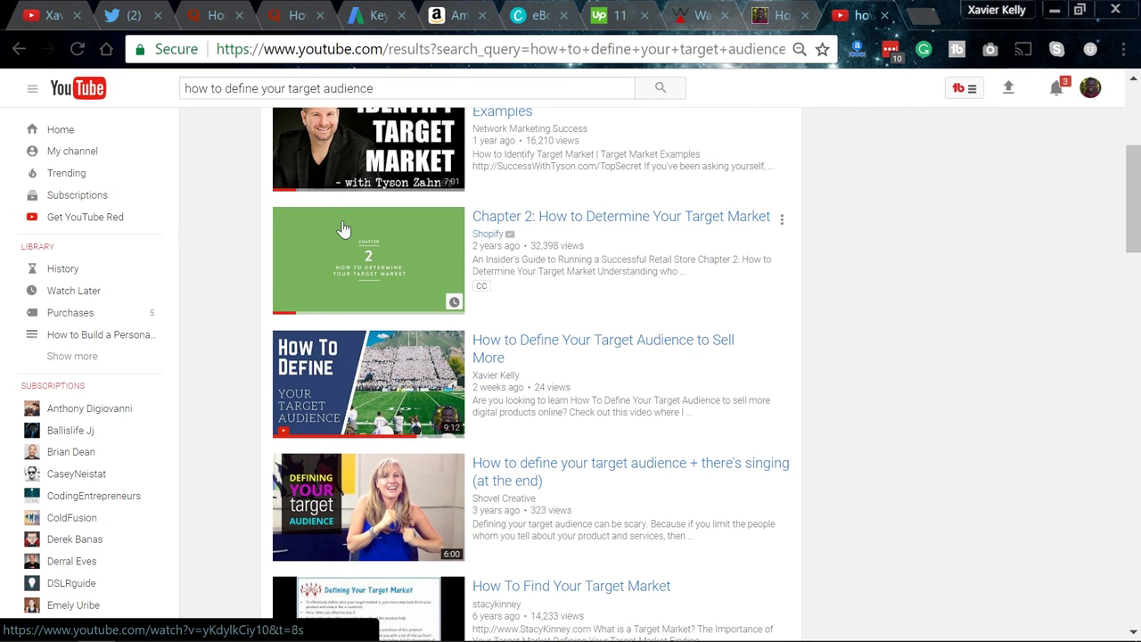
pyautogui.scroll(3, 347, 214)
pyautogui.scroll(1, 355, 201)
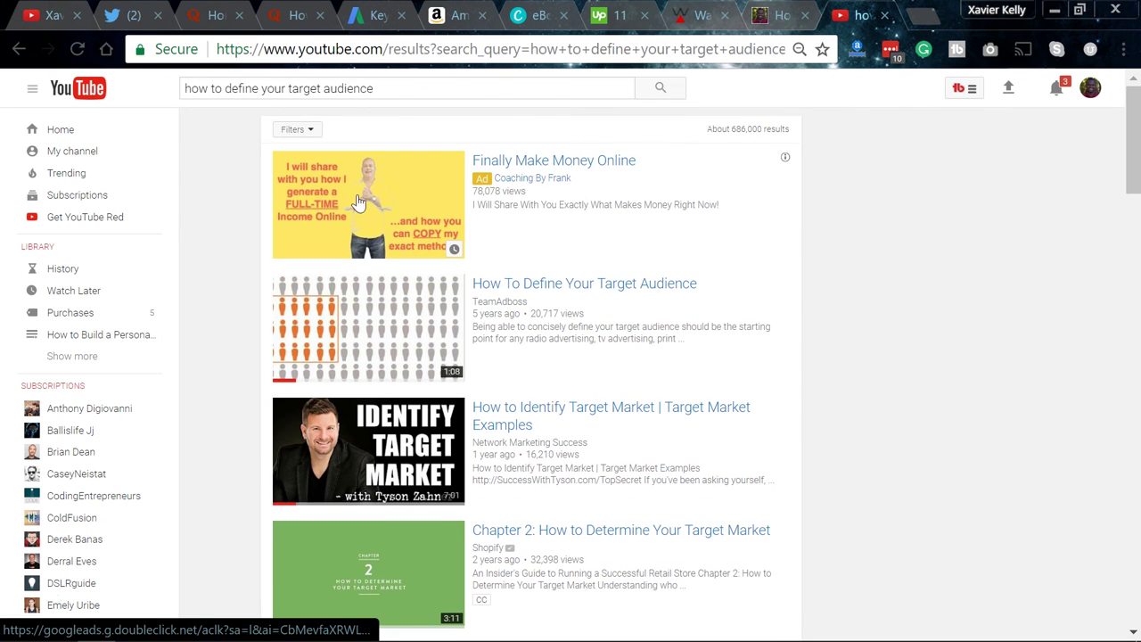
pyautogui.scroll(-2, 367, 142)
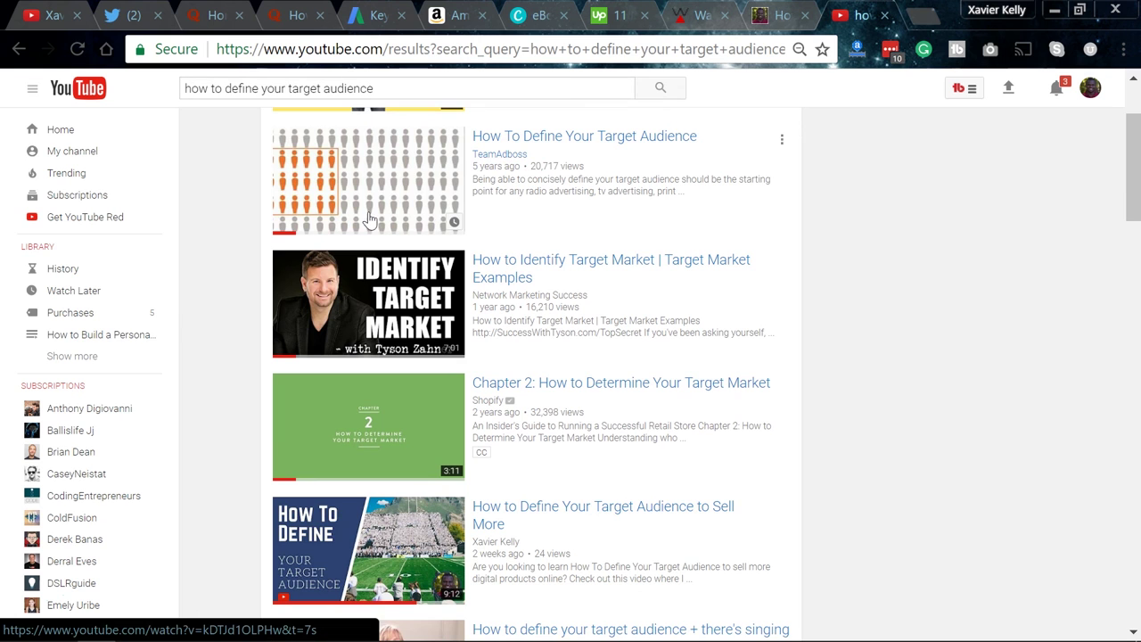
pyautogui.scroll(-2, 367, 213)
pyautogui.scroll(-7, 367, 203)
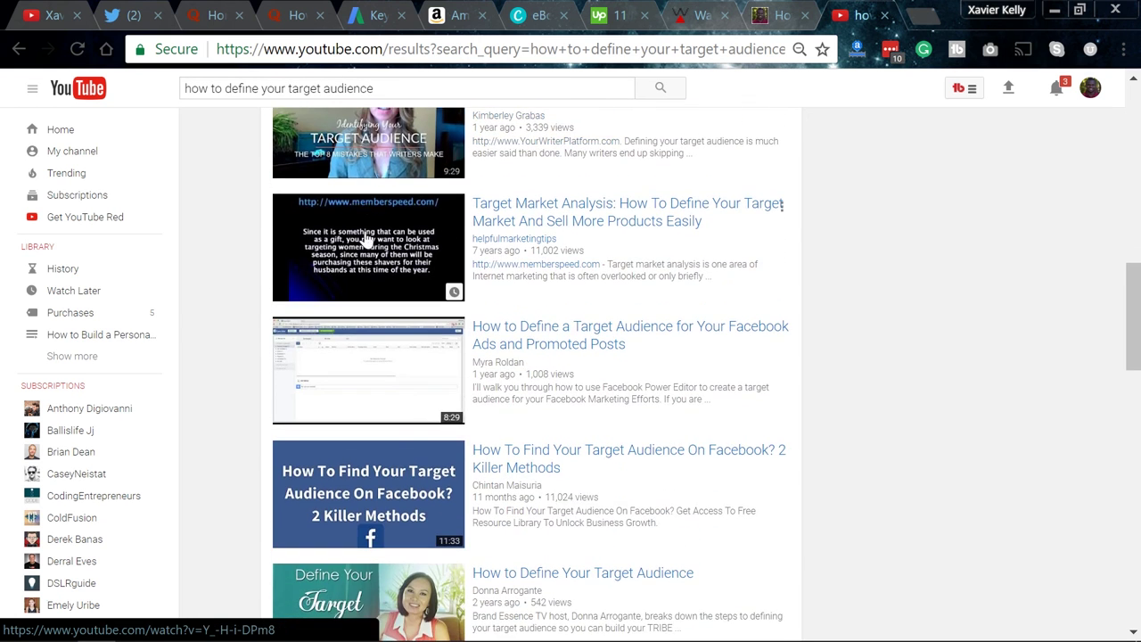
pyautogui.scroll(-5, 365, 248)
pyautogui.scroll(-10, 366, 247)
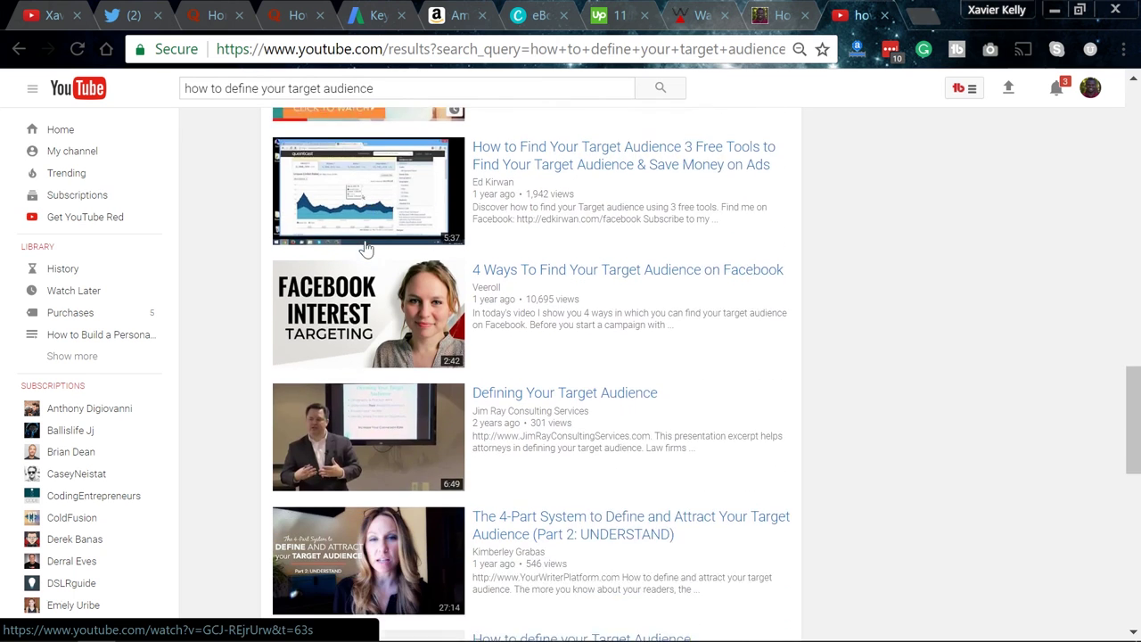
pyautogui.scroll(-1, 365, 248)
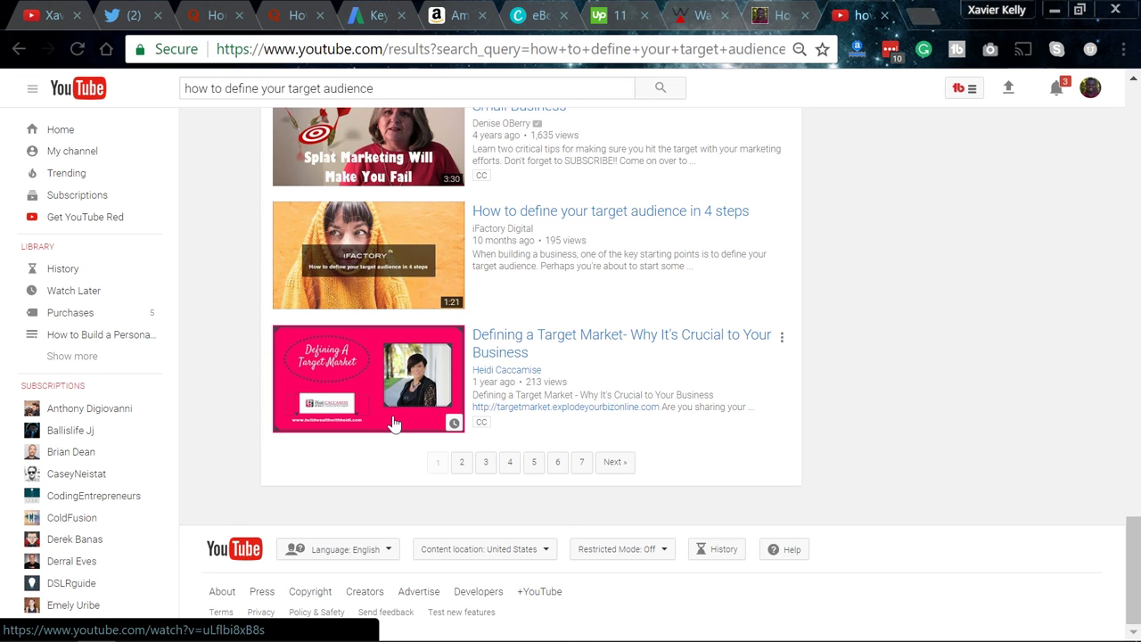
# Step: Go back up to check the number of YouTube search results, and skim the video list once more to its end
pyautogui.scroll(15, 393, 423)
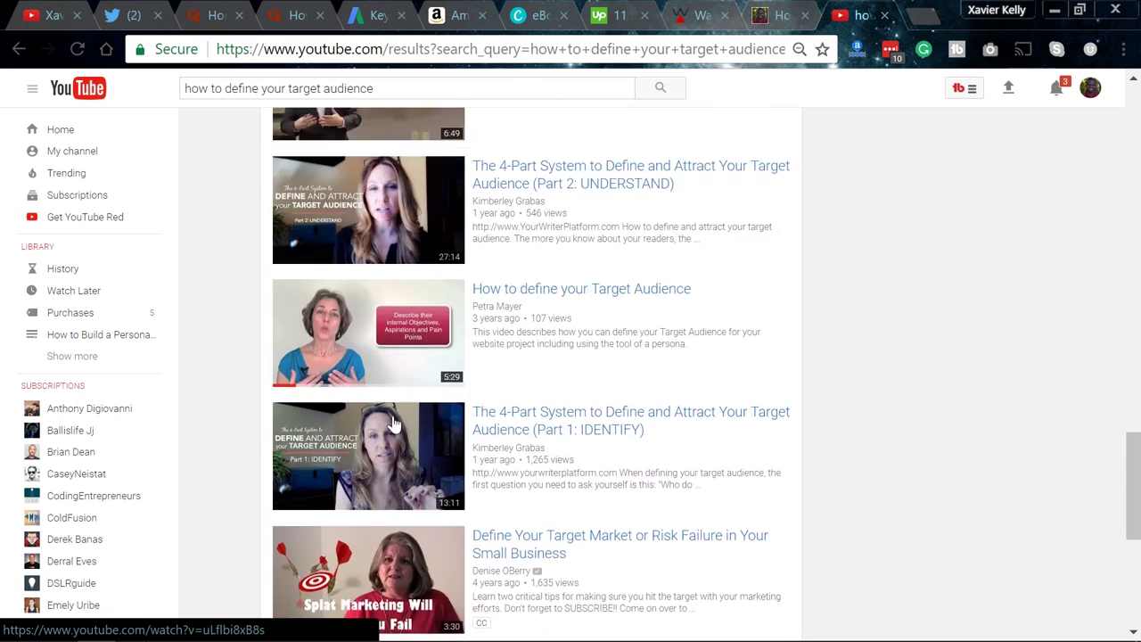
pyautogui.scroll(8, 393, 423)
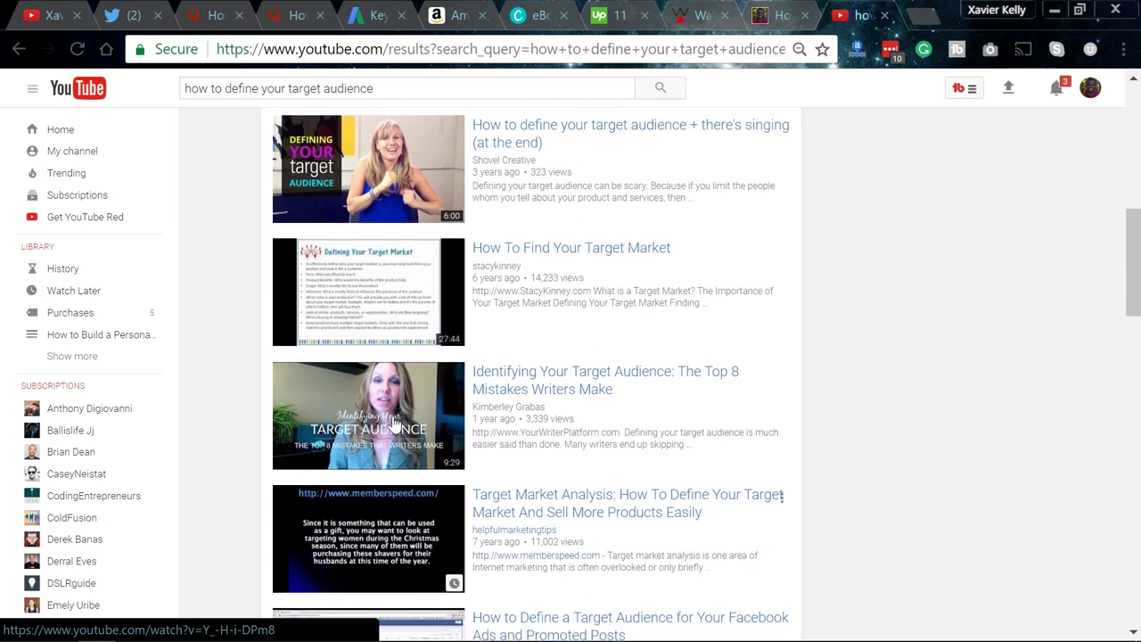
pyautogui.scroll(3, 394, 424)
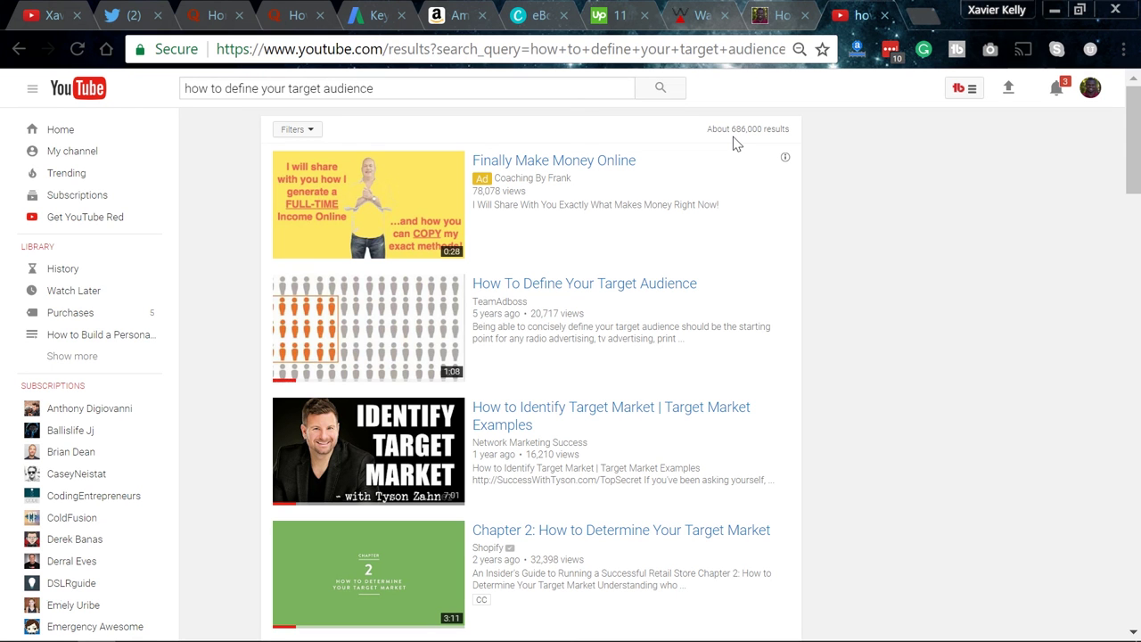
pyautogui.scroll(-15, 732, 142)
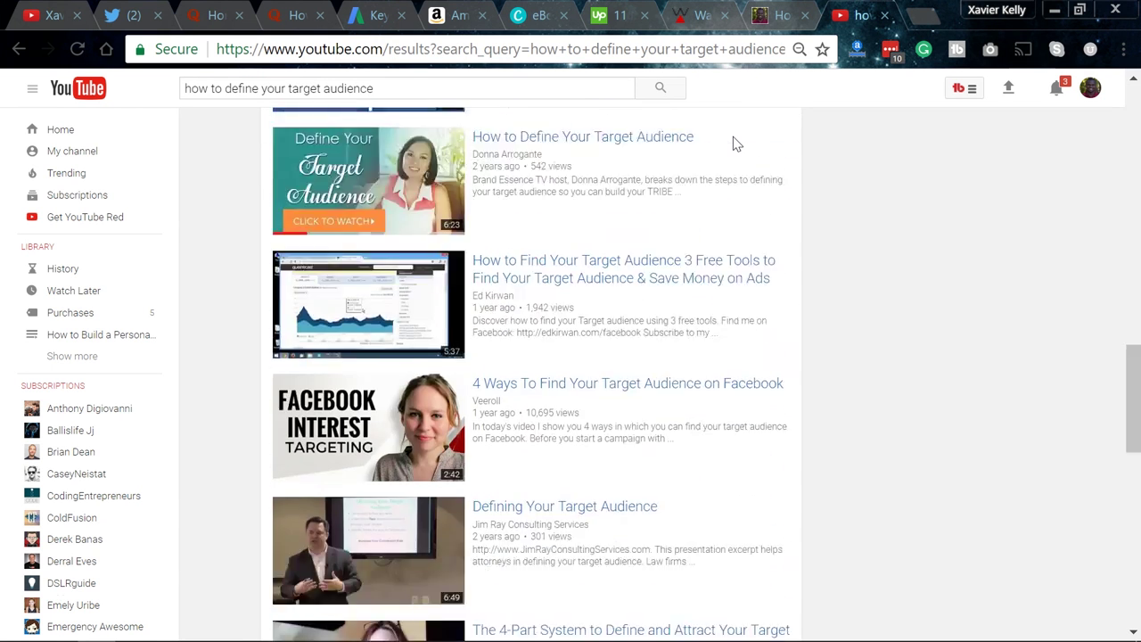
pyautogui.scroll(-4, 732, 142)
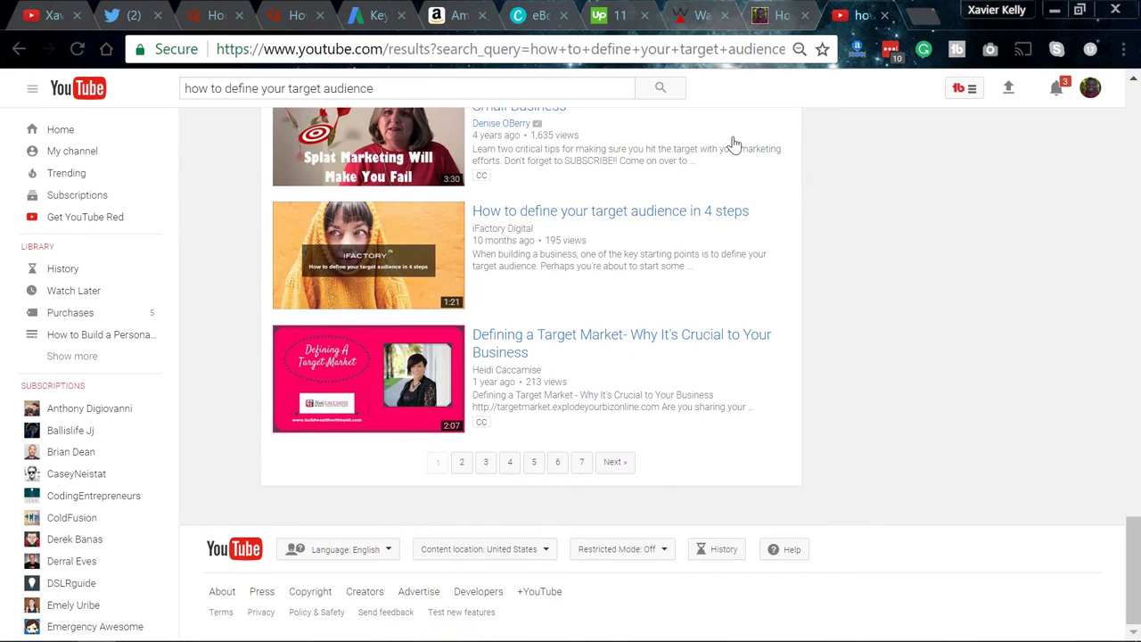
pyautogui.scroll(1, 733, 142)
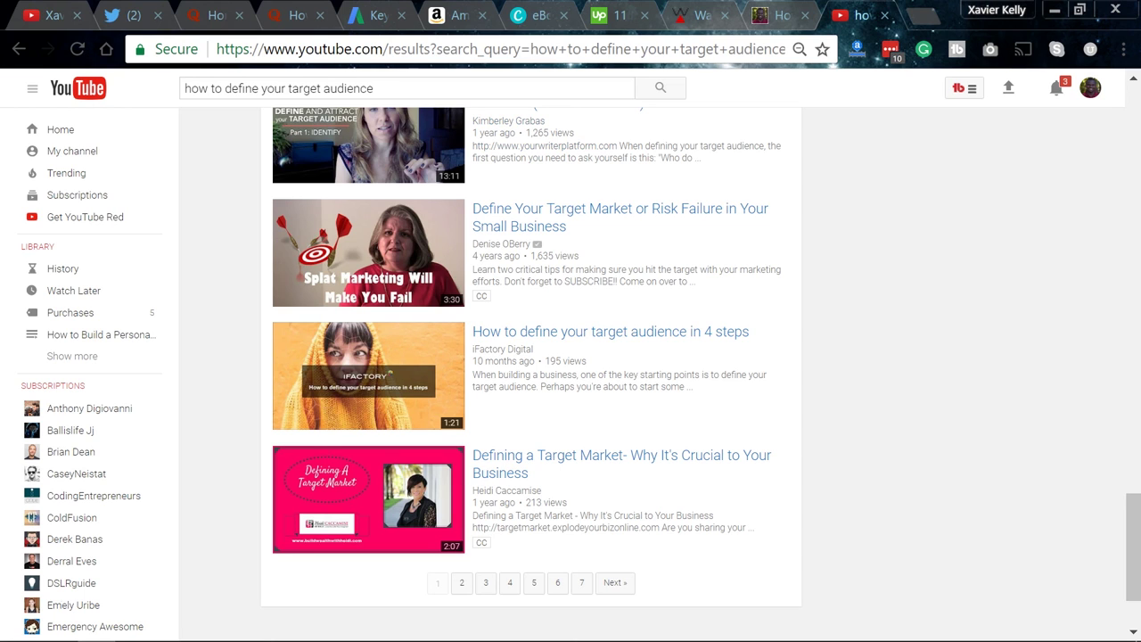
# Step: Search Google for "google adwords coupon" in a new browser tab
pyautogui.click(932, 13)
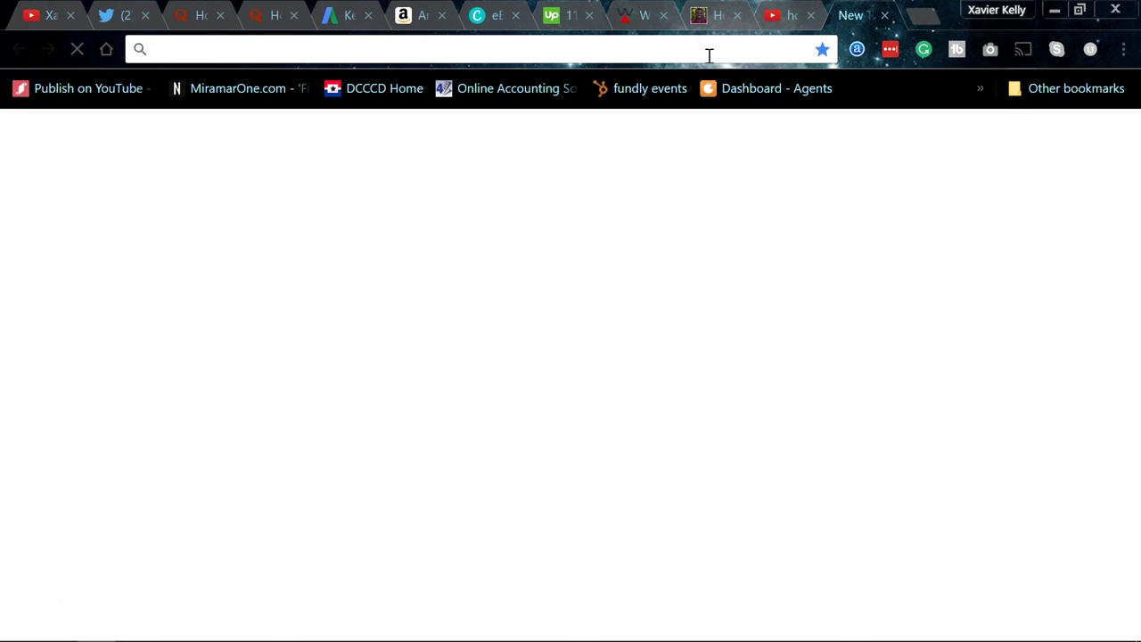
pyautogui.write('g')
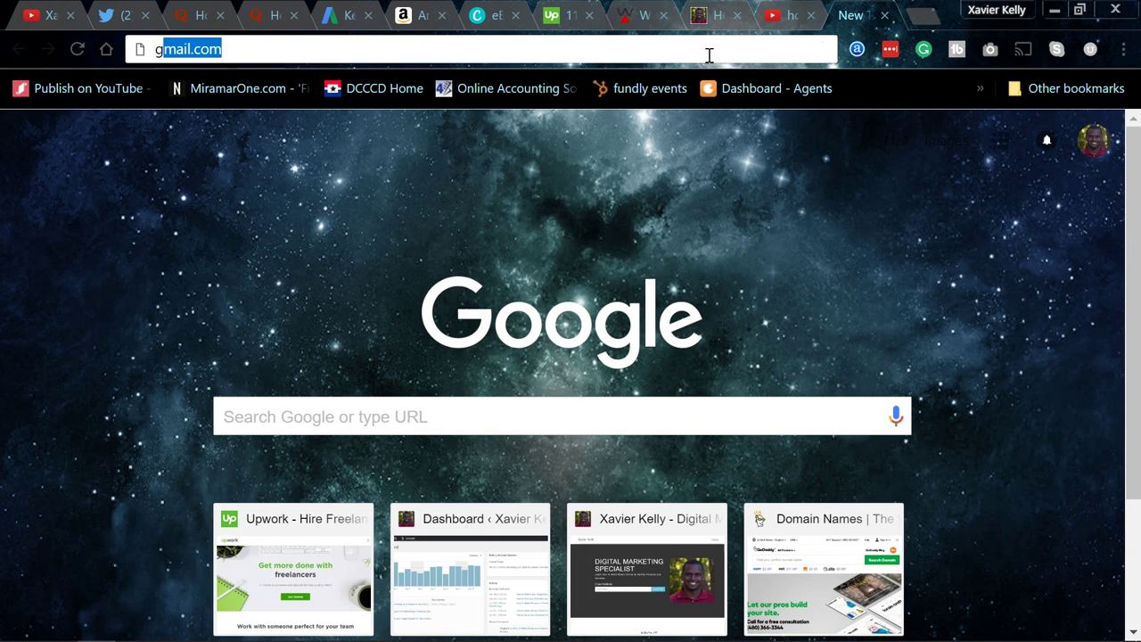
pyautogui.write('oogle adwo')
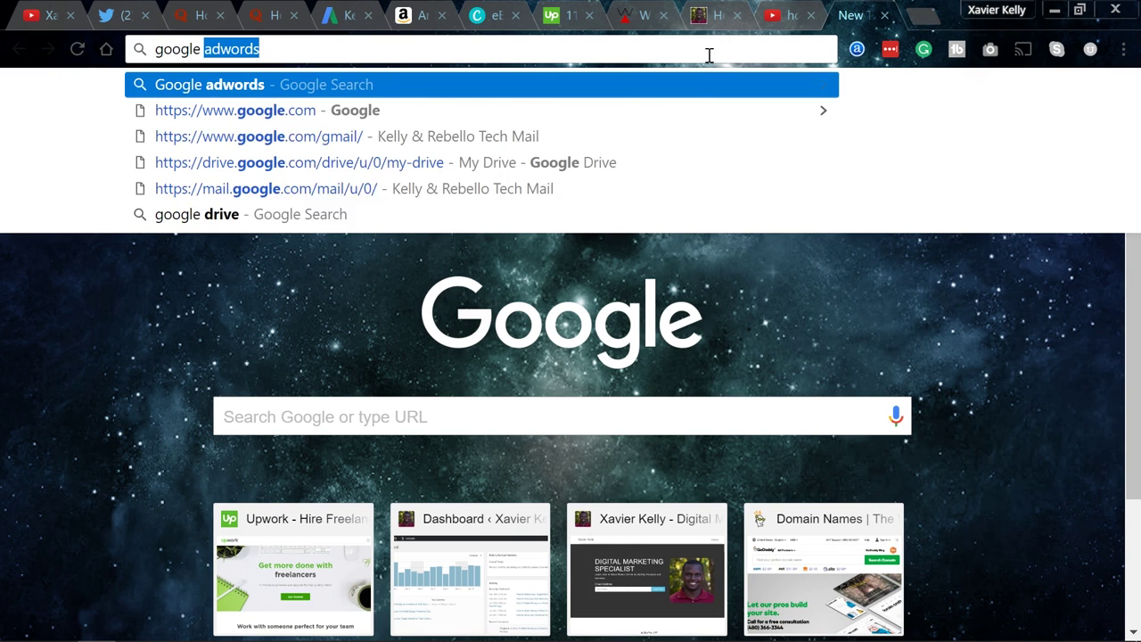
pyautogui.write('rds')
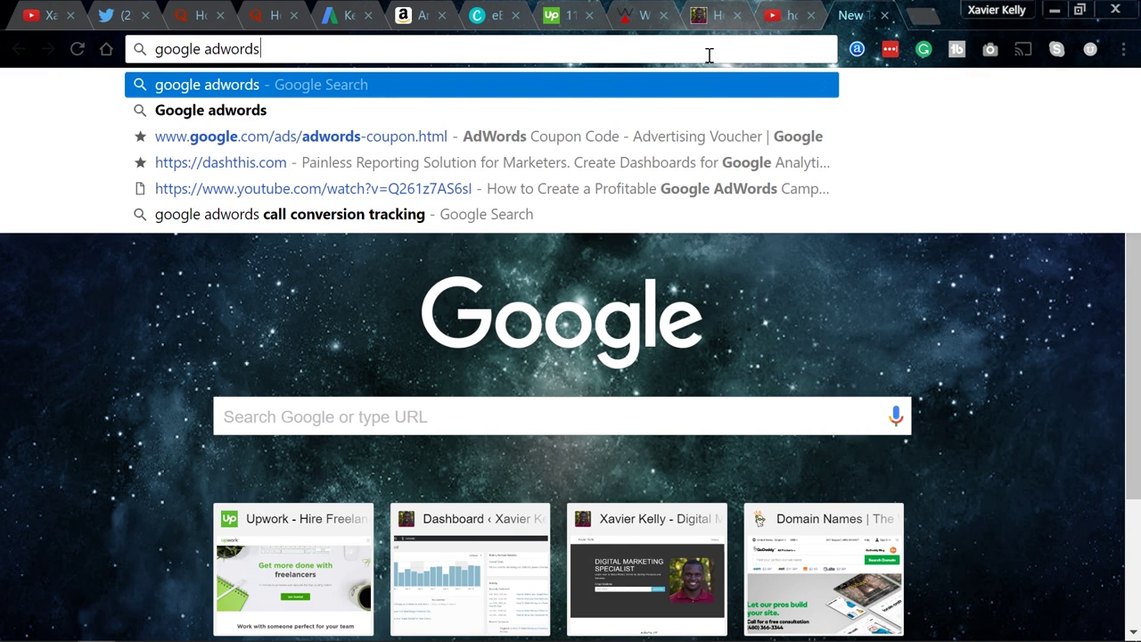
pyautogui.write(' cp')
pyautogui.press('BackSpace')
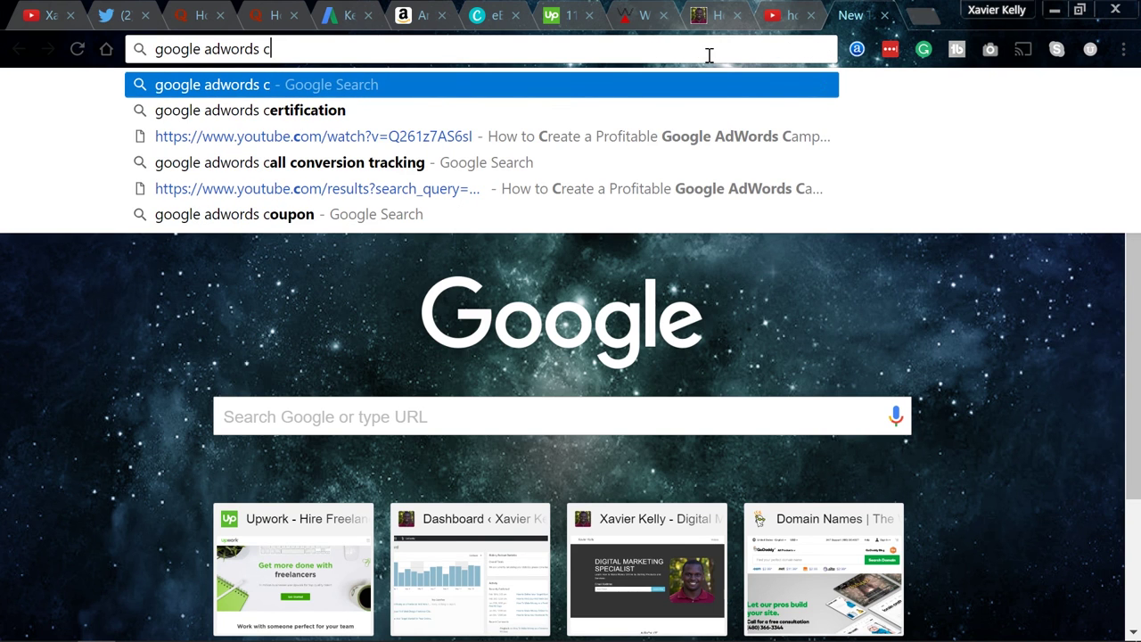
pyautogui.write('ou')
pyautogui.press('Return')
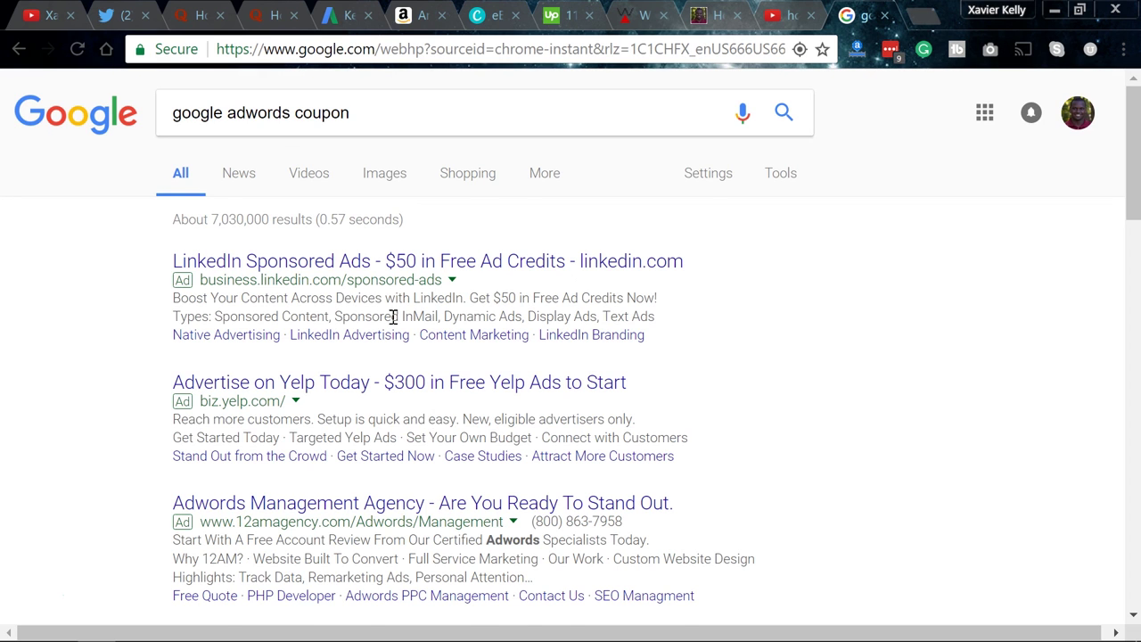
# Step: Open the netpaths.net result on $100 AdWords coupon codes and review its code lists and usage terms
pyautogui.scroll(-1, 390, 317)
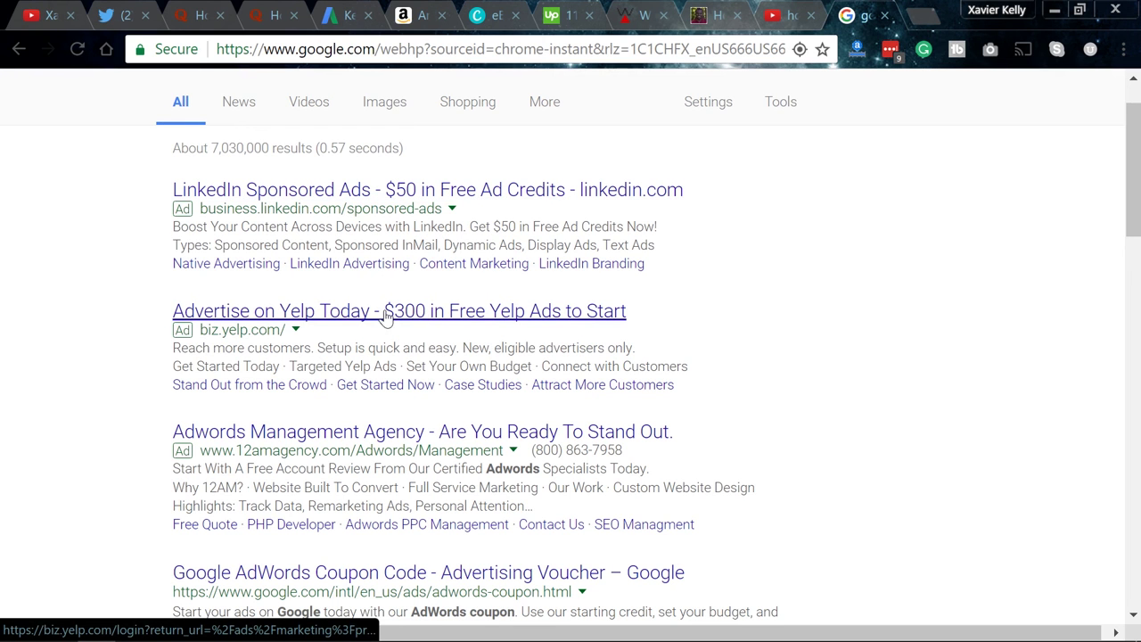
pyautogui.scroll(-4, 367, 330)
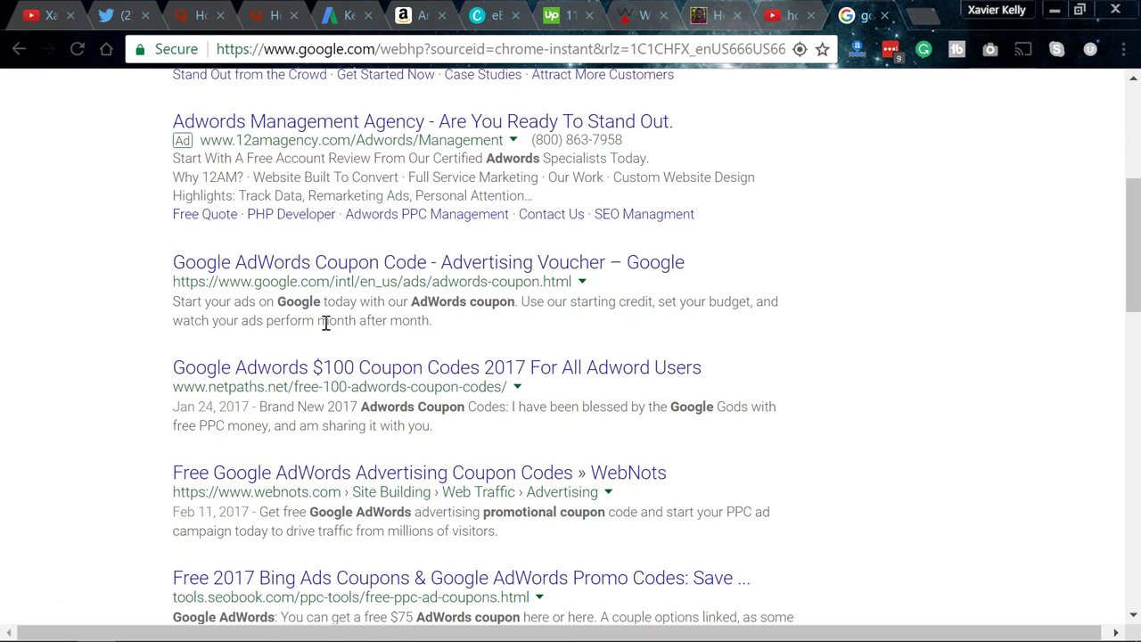
pyautogui.click(308, 370)
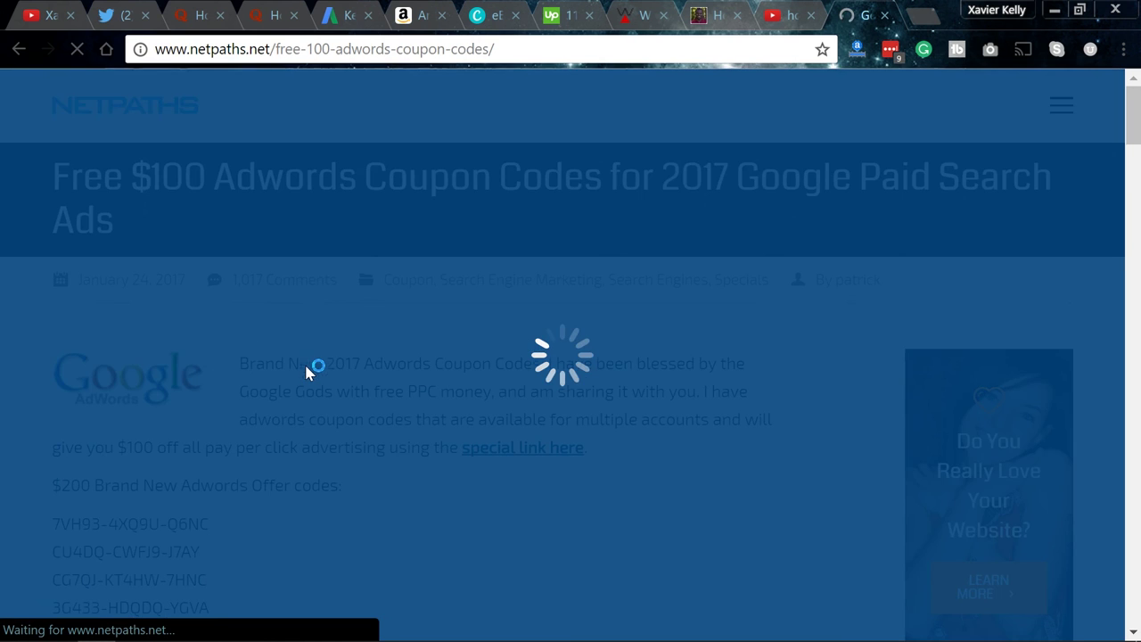
pyautogui.scroll(-2, 307, 357)
pyautogui.scroll(-7, 308, 358)
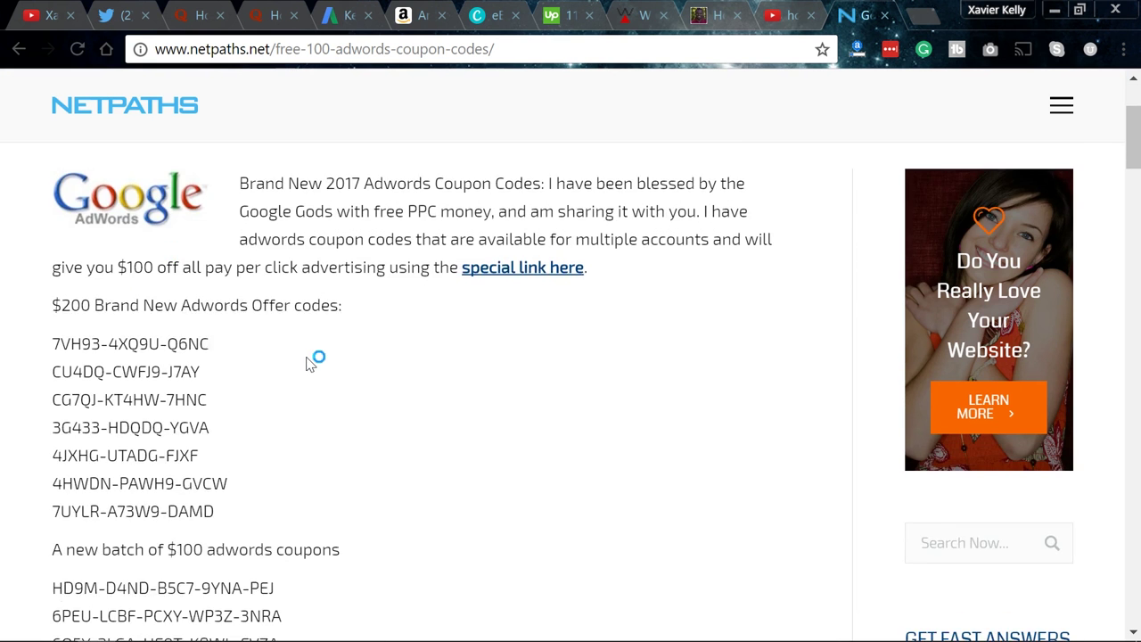
pyautogui.scroll(-10, 308, 364)
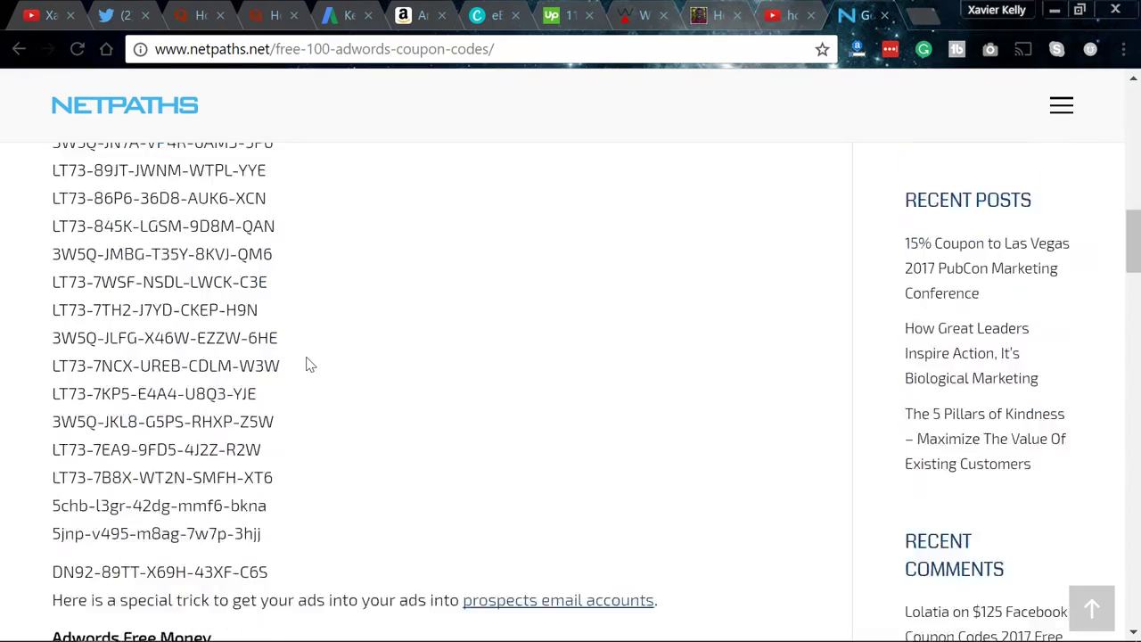
pyautogui.scroll(2, 307, 363)
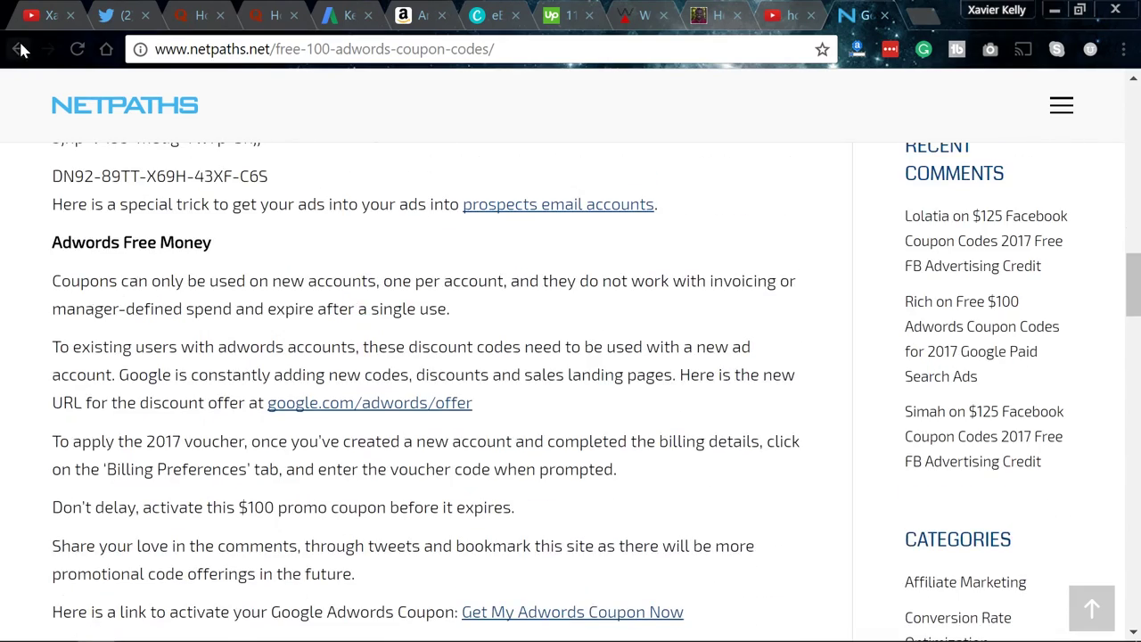
# Step: Return to the coupon search results and open Google's own AdWords Coupon Code page
pyautogui.click(20, 49)
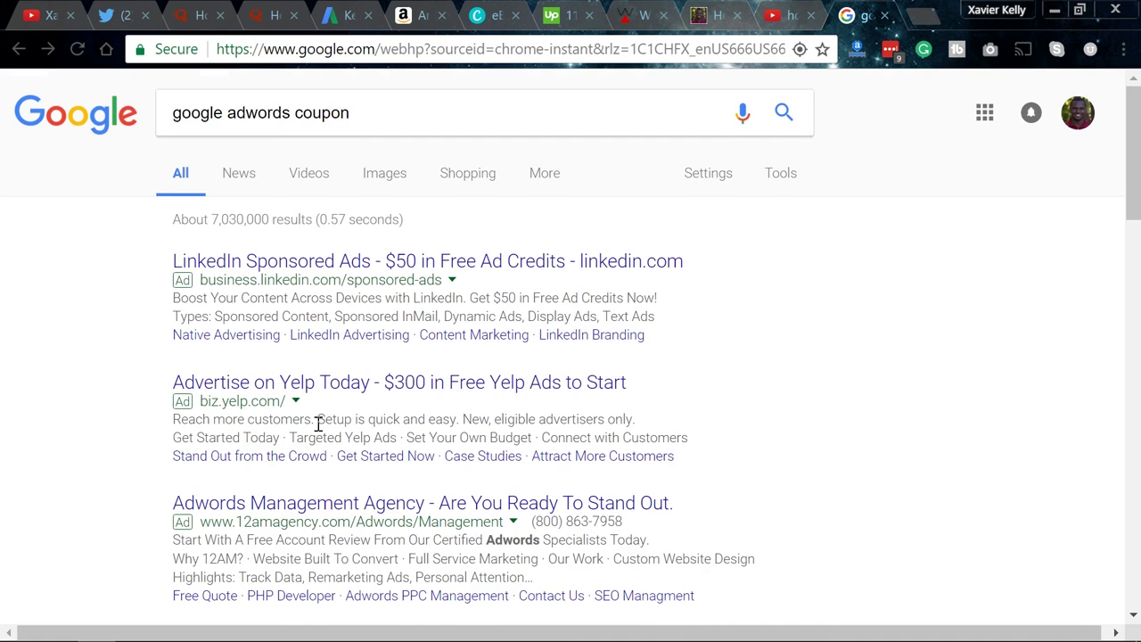
pyautogui.scroll(-3, 318, 424)
pyautogui.click(331, 388)
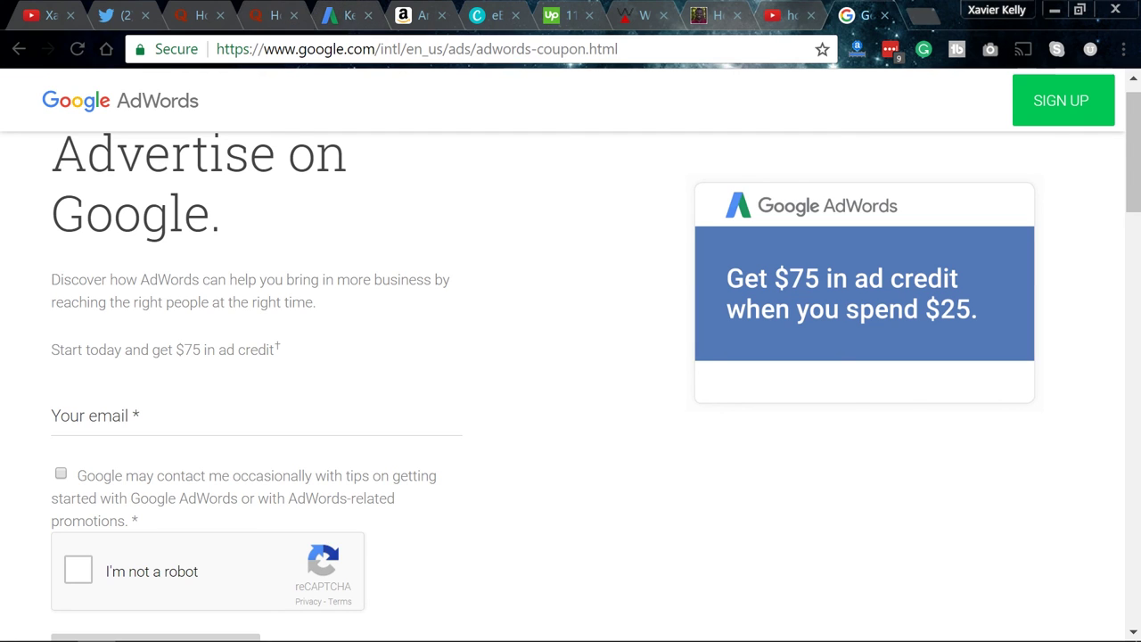
# Step: Search Google for "youtube ads" in a new browser tab and open YouTube's own advertising page from the organic results
pyautogui.click(915, 18)
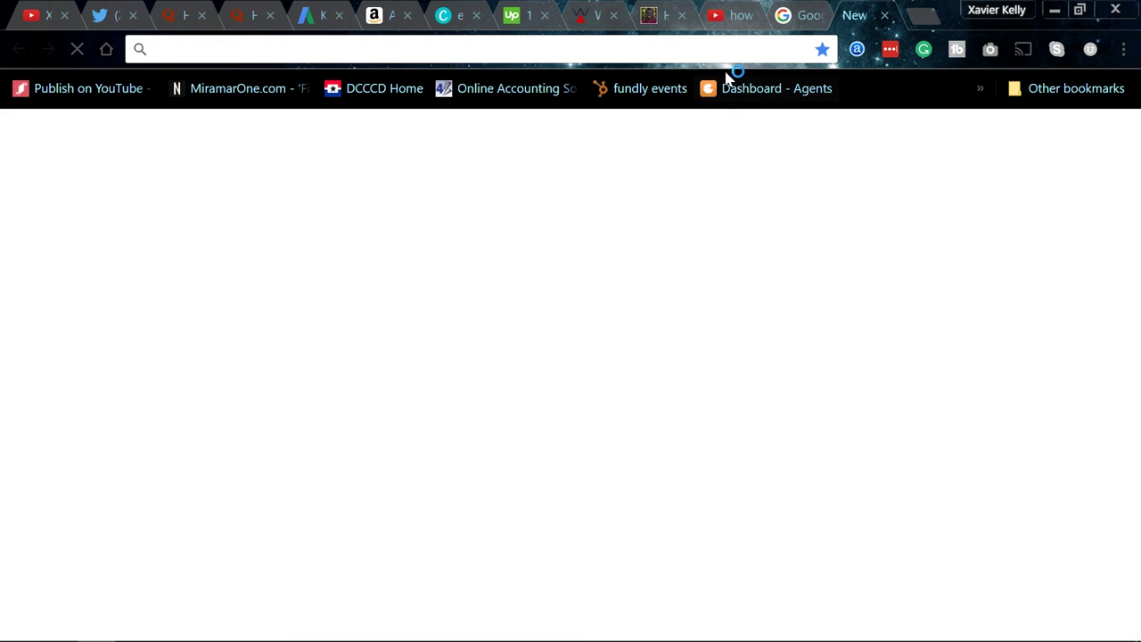
pyautogui.write('youtube')
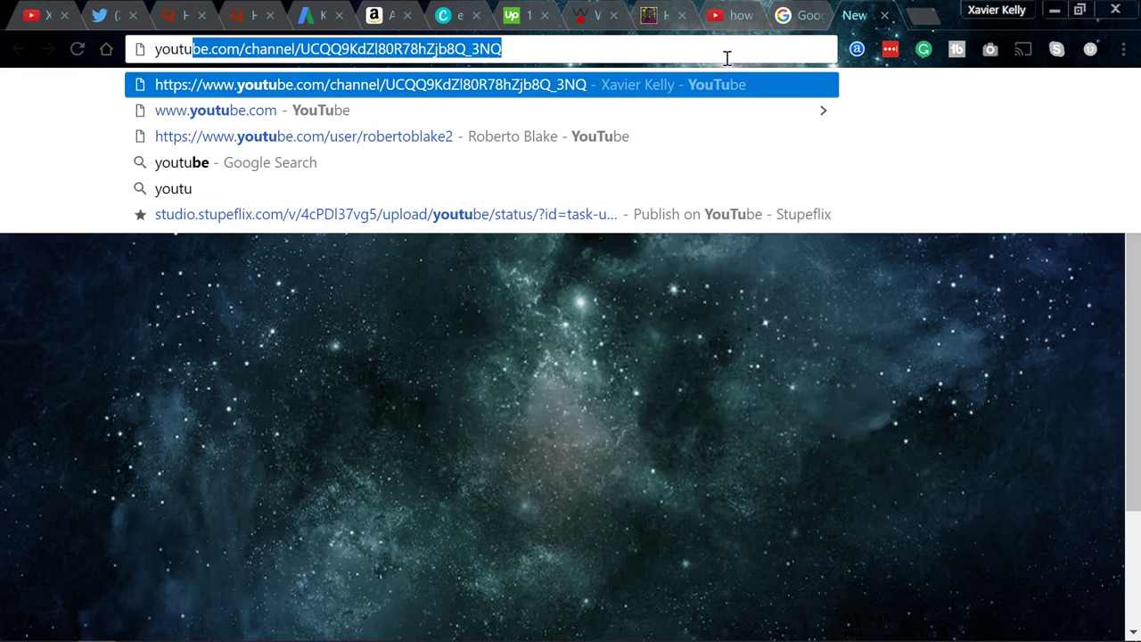
pyautogui.write(' ads')
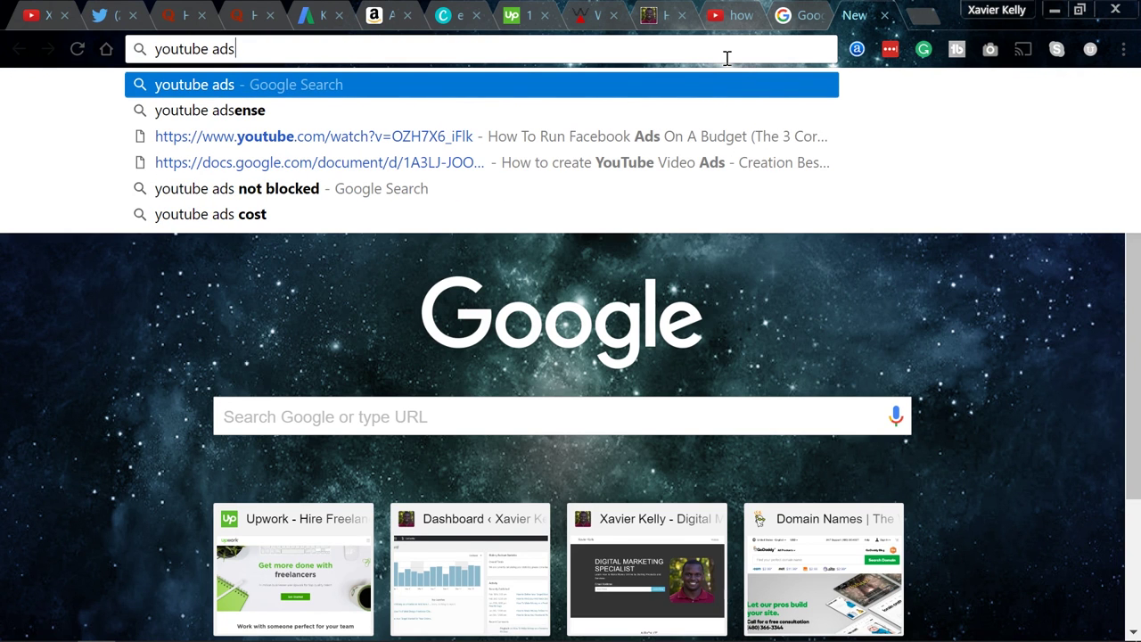
pyautogui.press('Return')
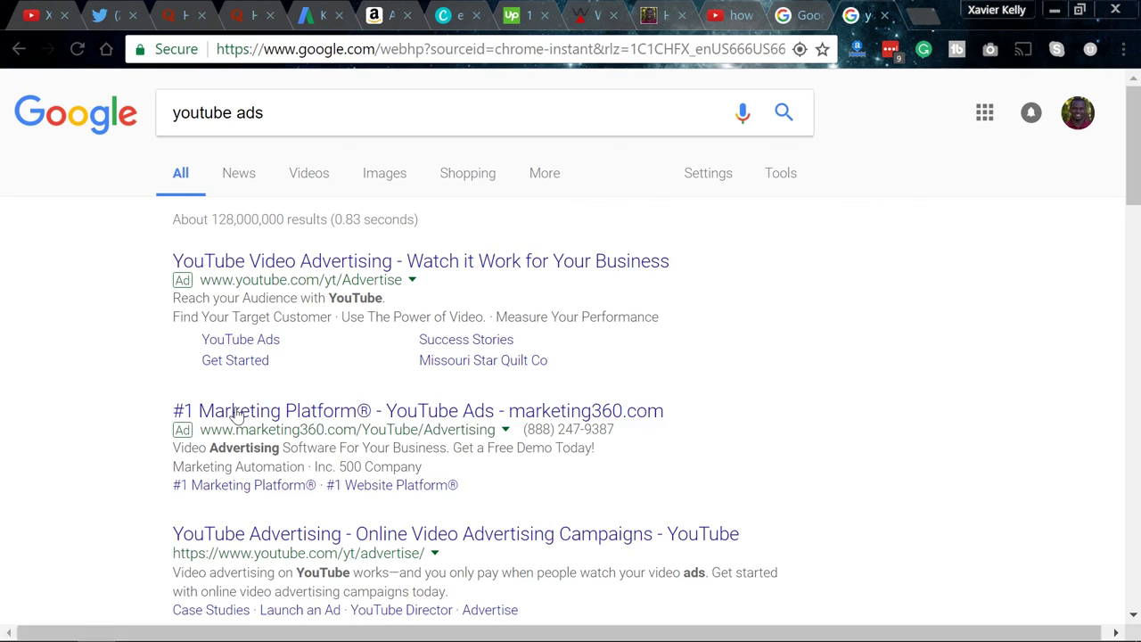
pyautogui.scroll(-2, 272, 388)
pyautogui.click(273, 386)
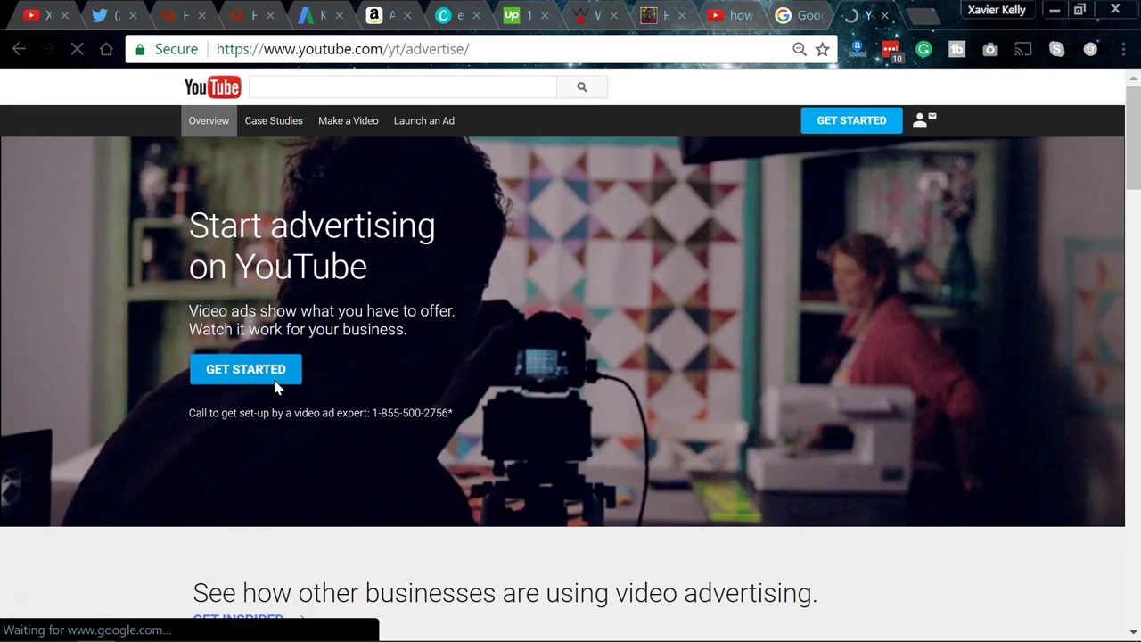
# Step: Review the video ads explanation and advertising cost section, and return to the presenter's YouTube channel page
pyautogui.scroll(-6, 275, 383)
pyautogui.scroll(-2, 275, 383)
pyautogui.scroll(4, 275, 383)
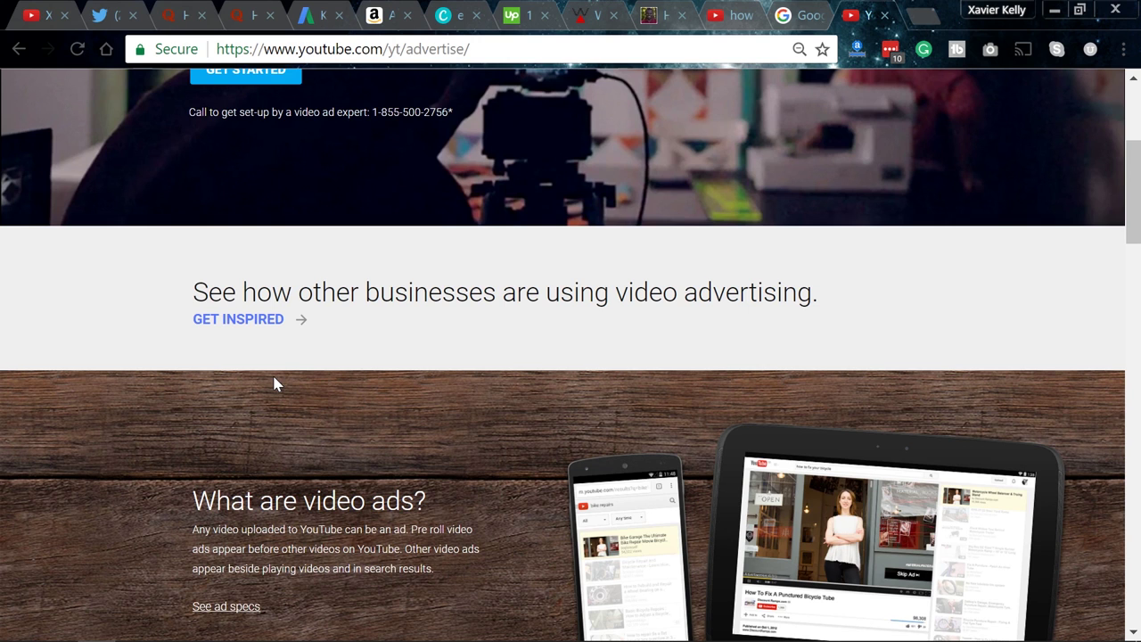
pyautogui.scroll(-5, 274, 383)
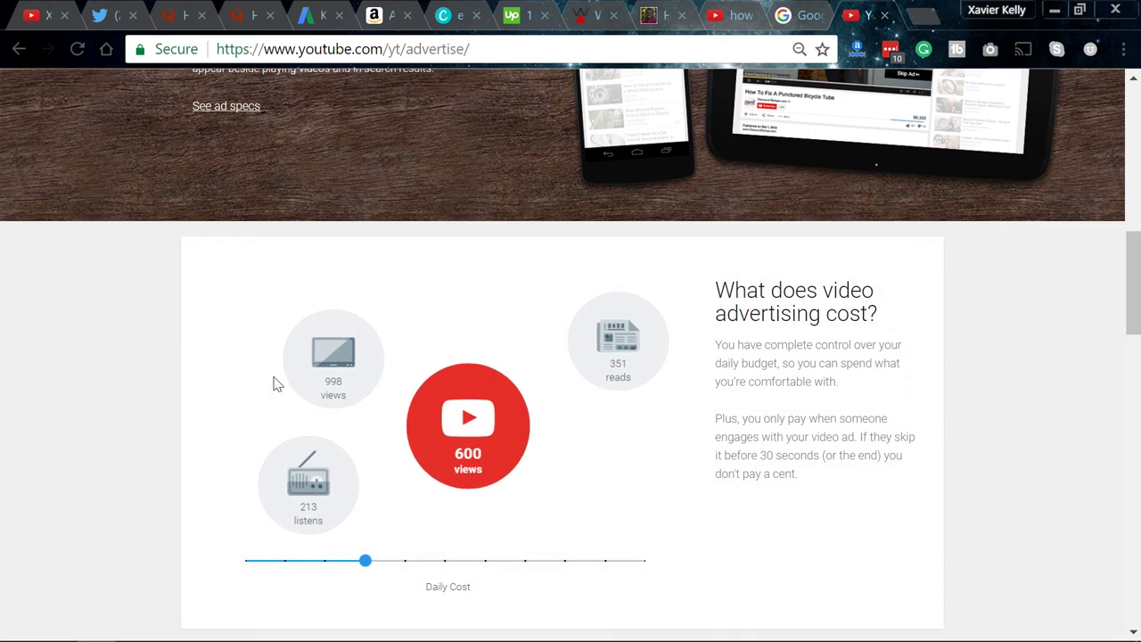
pyautogui.scroll(3, 505, 301)
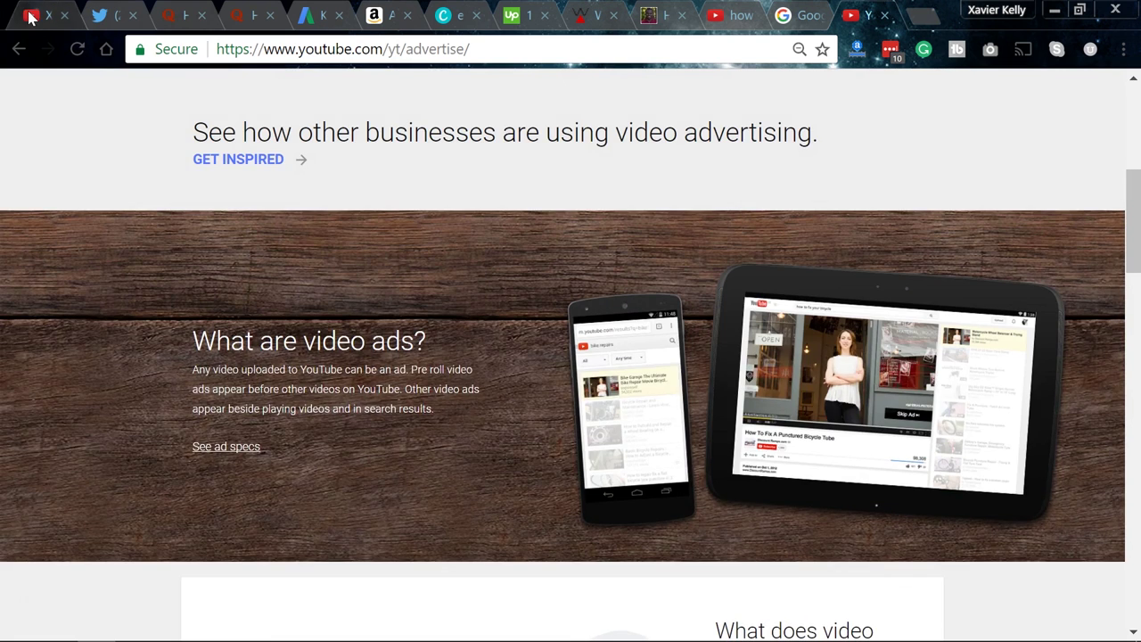
pyautogui.click(40, 16)
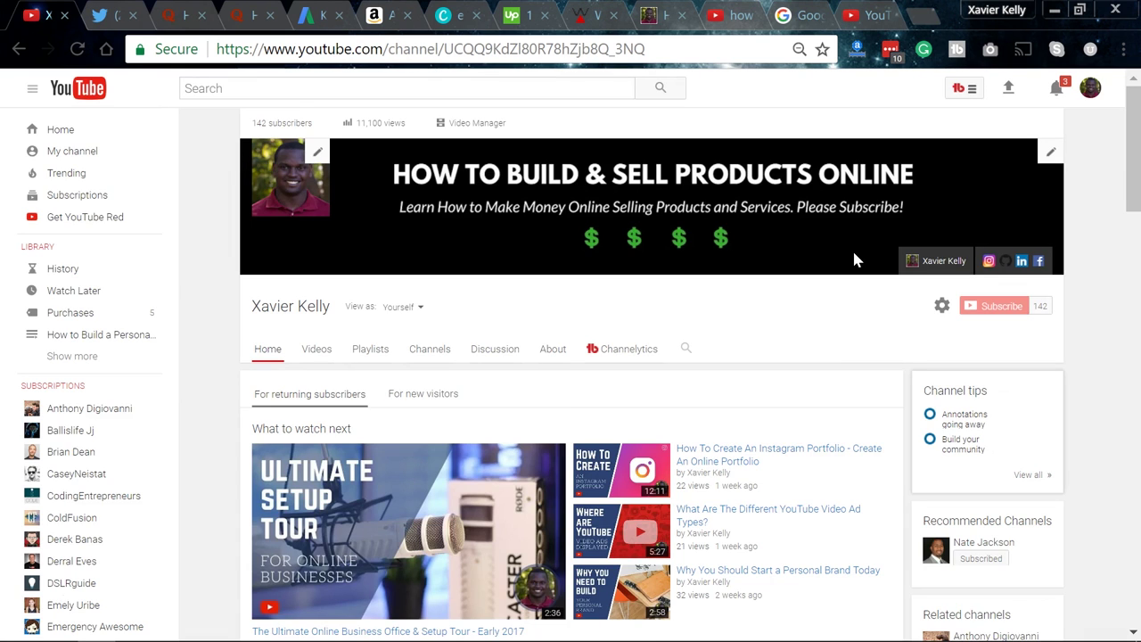